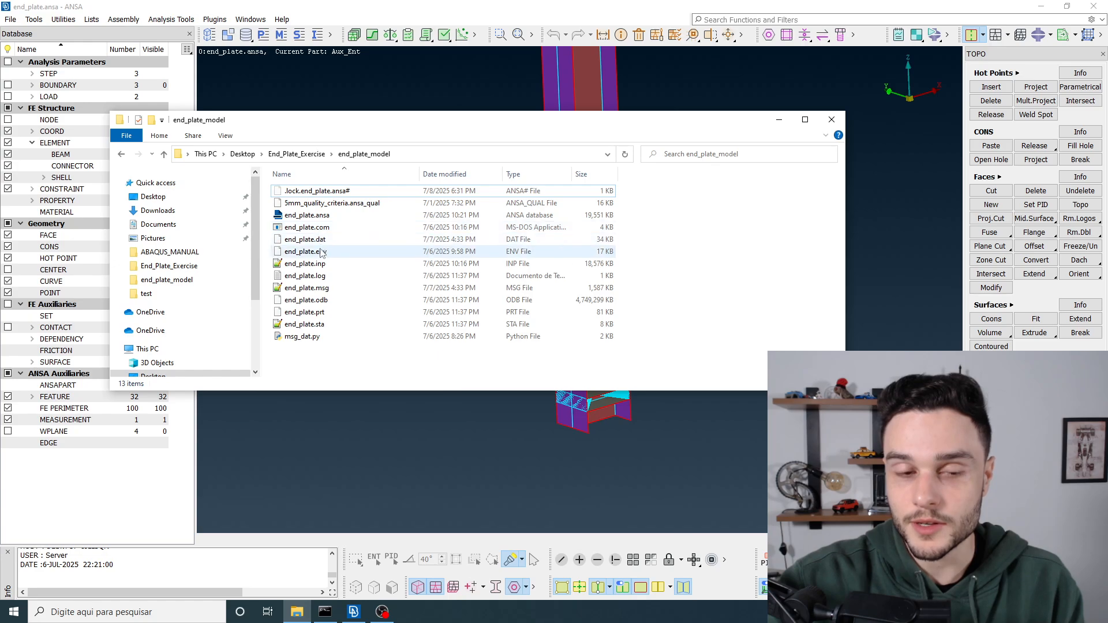
Step: Look over the end_plate.sta, end_plate.msg and end_plate.inp files in the end_plate_model folder, then return to ANSA
left_click(324, 327)
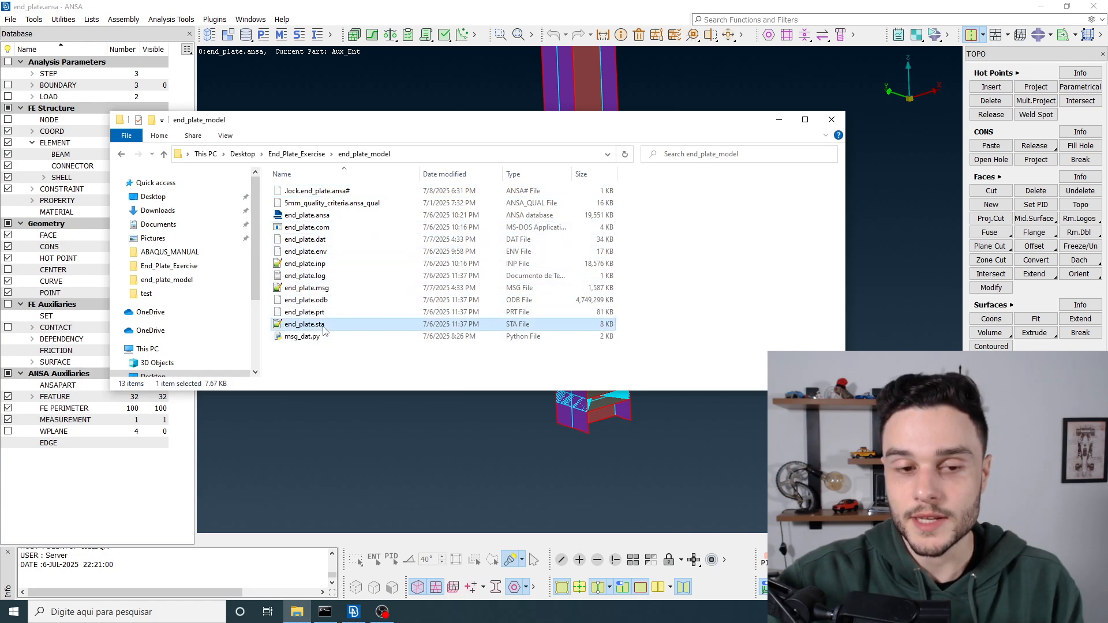
left_click(324, 291)
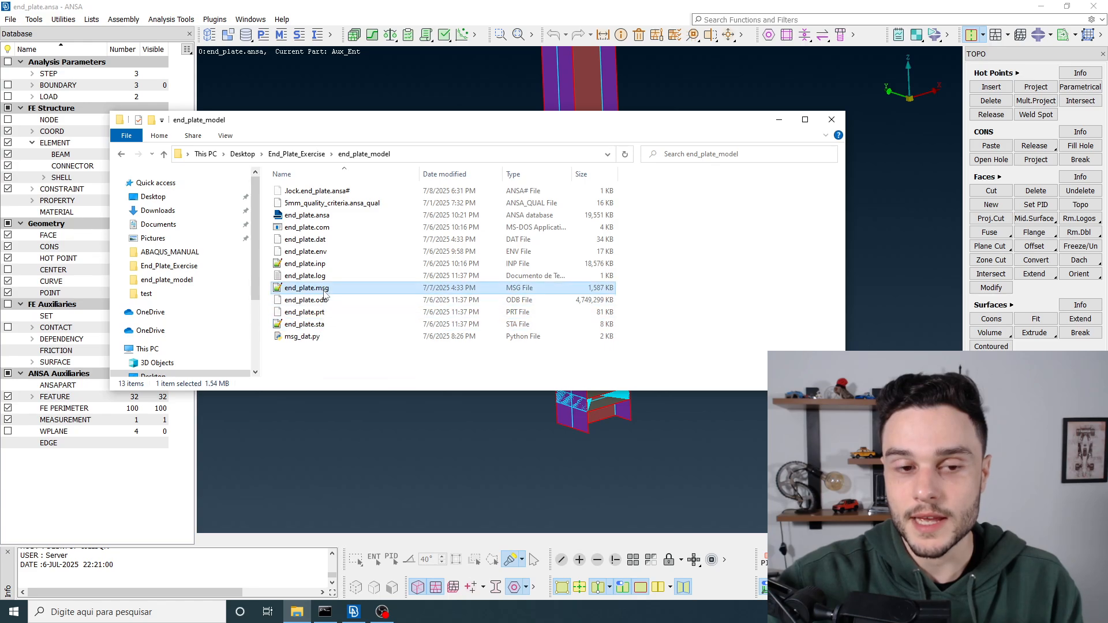
left_click(323, 267)
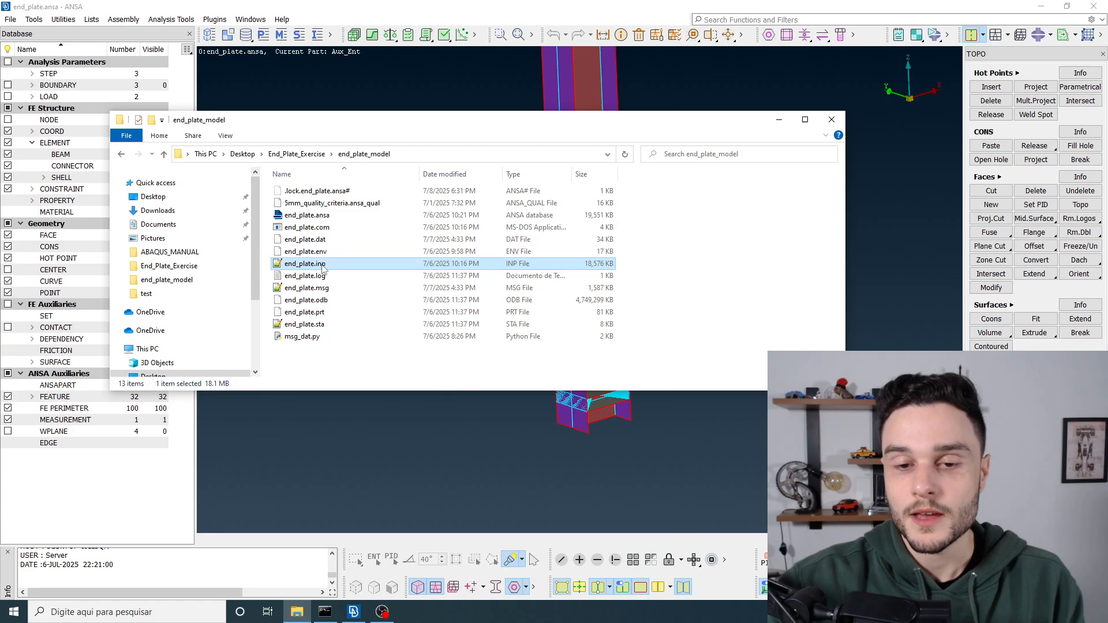
left_click(759, 237)
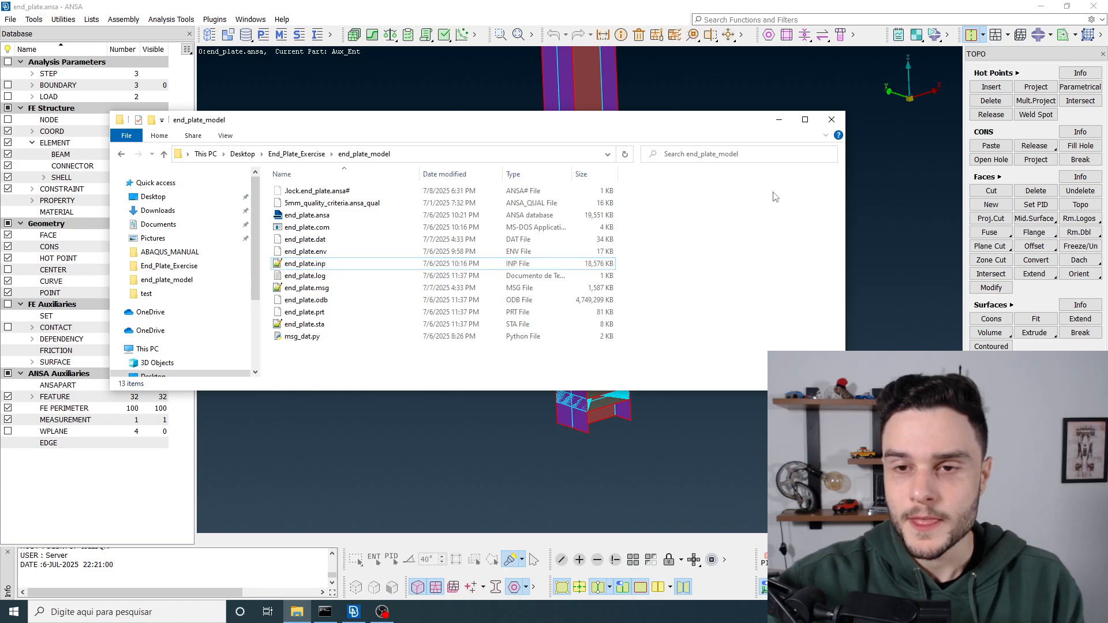
left_click(780, 120)
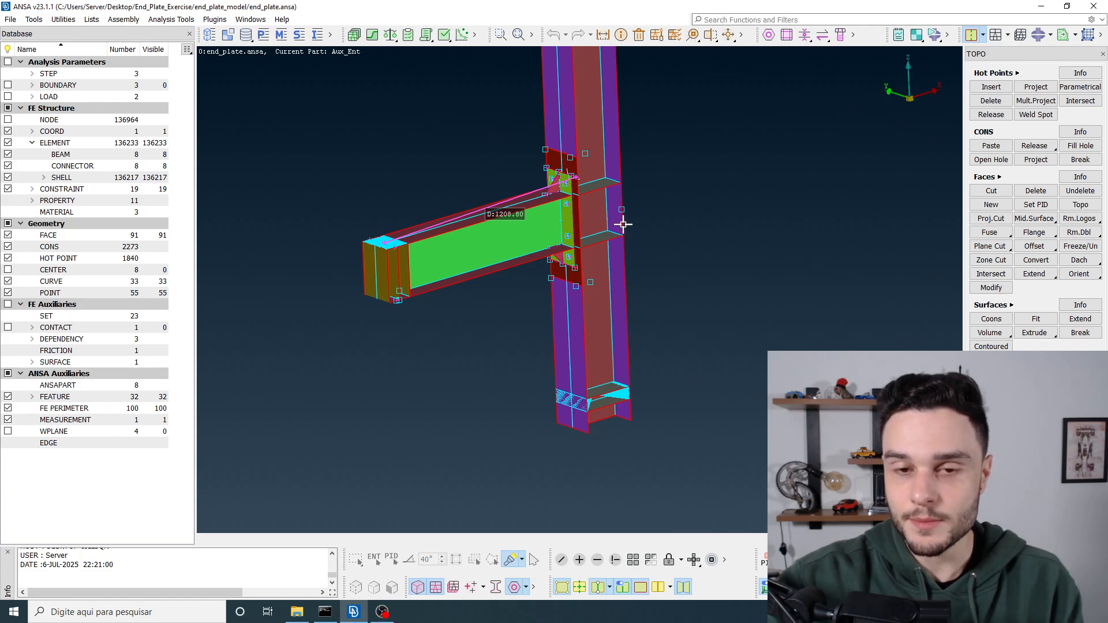
Step: Start a new empty database and discard the changes to the active model
left_click(10, 19)
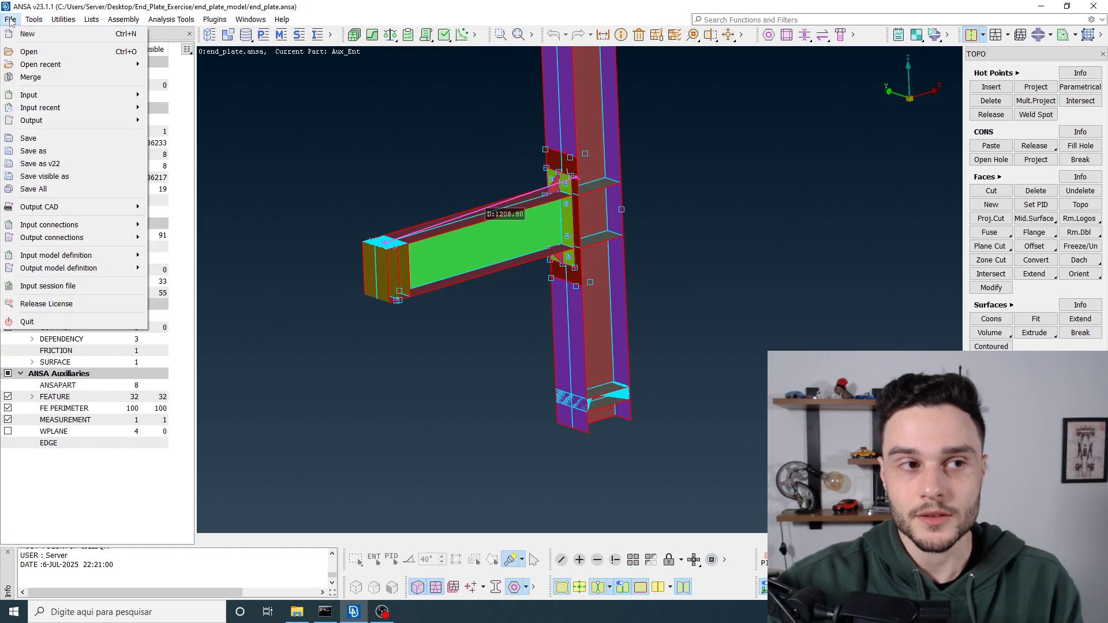
left_click(23, 34)
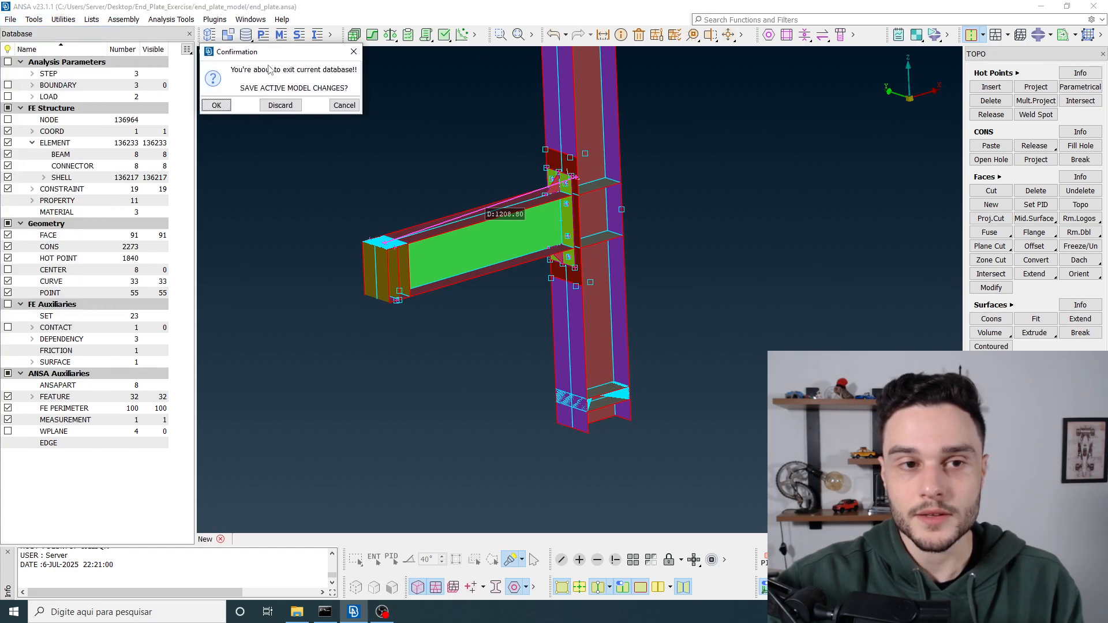
left_click(280, 106)
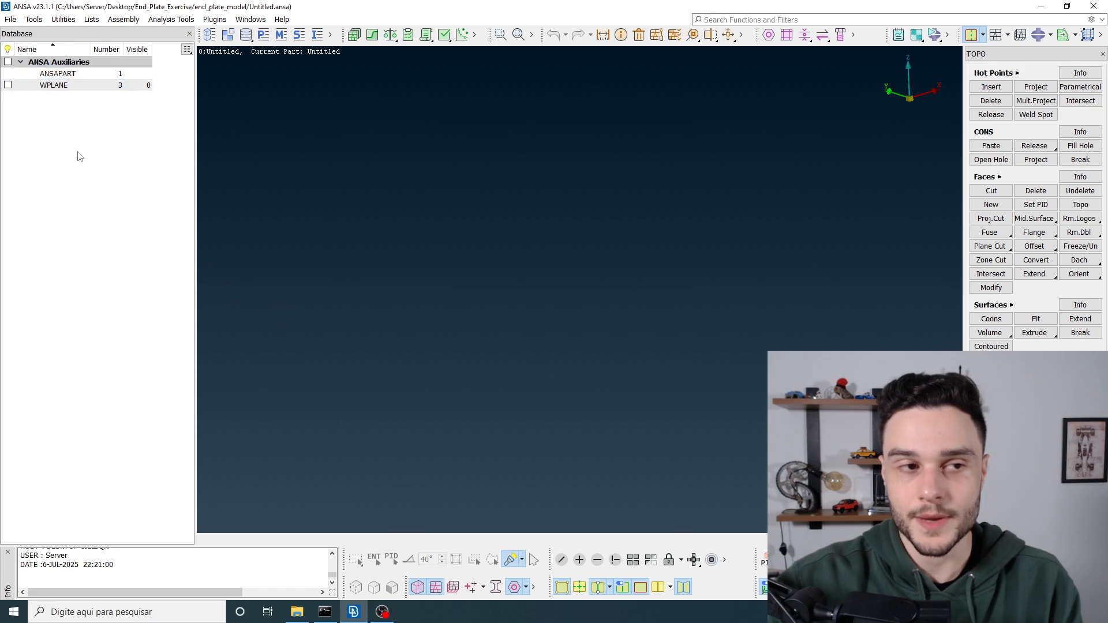
Step: List the ANSAPART and WPLANE entities of the new database to see what it contains
left_click(52, 75)
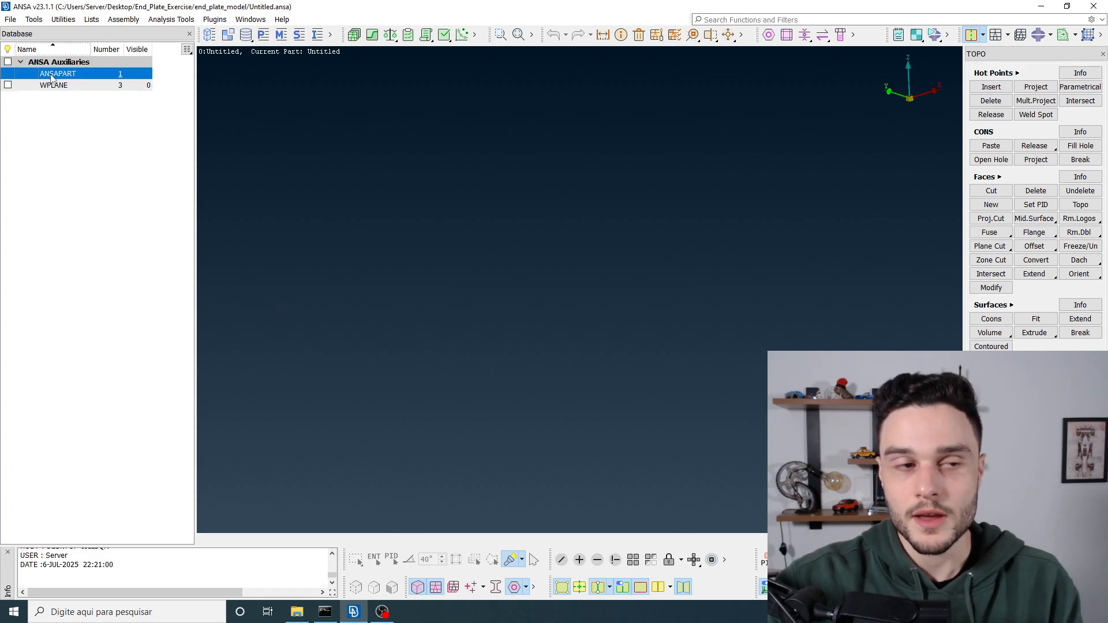
double_click(51, 74)
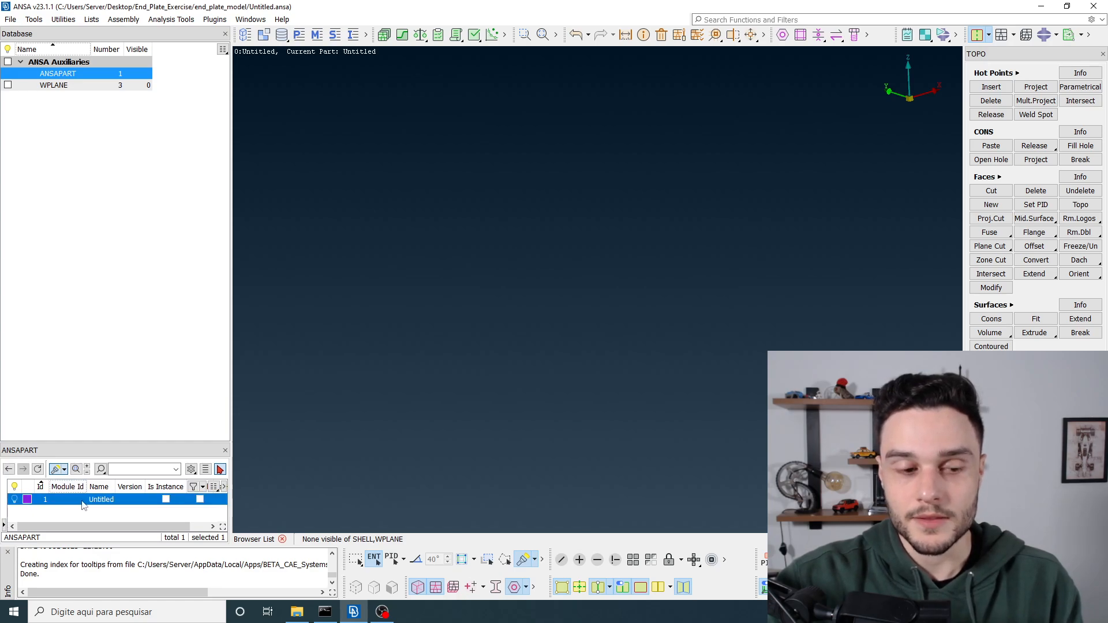
double_click(61, 86)
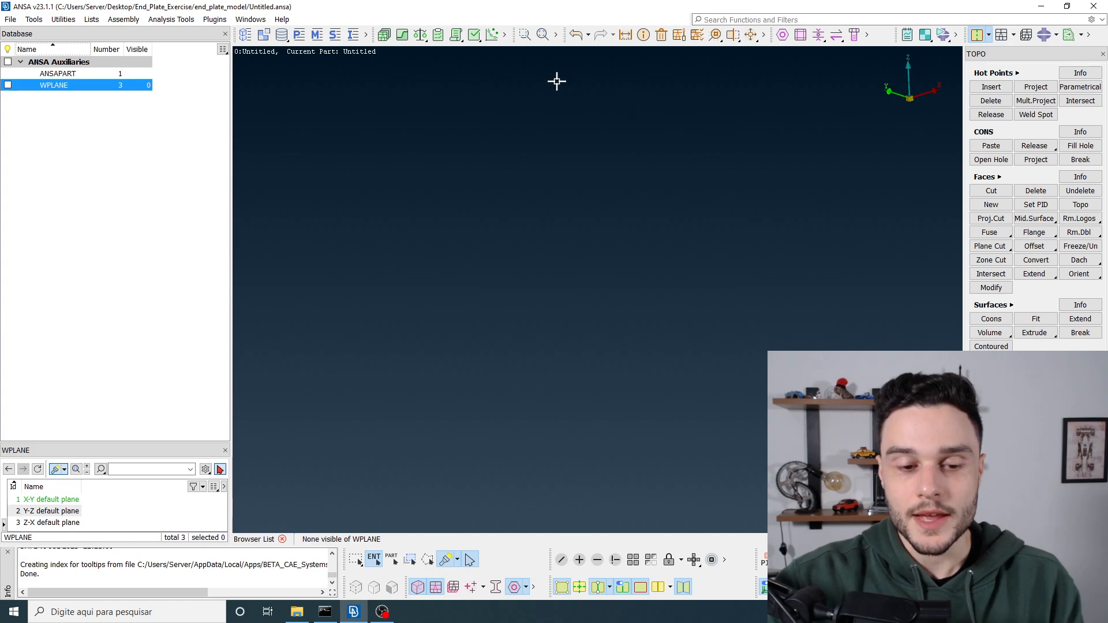
left_click(297, 612)
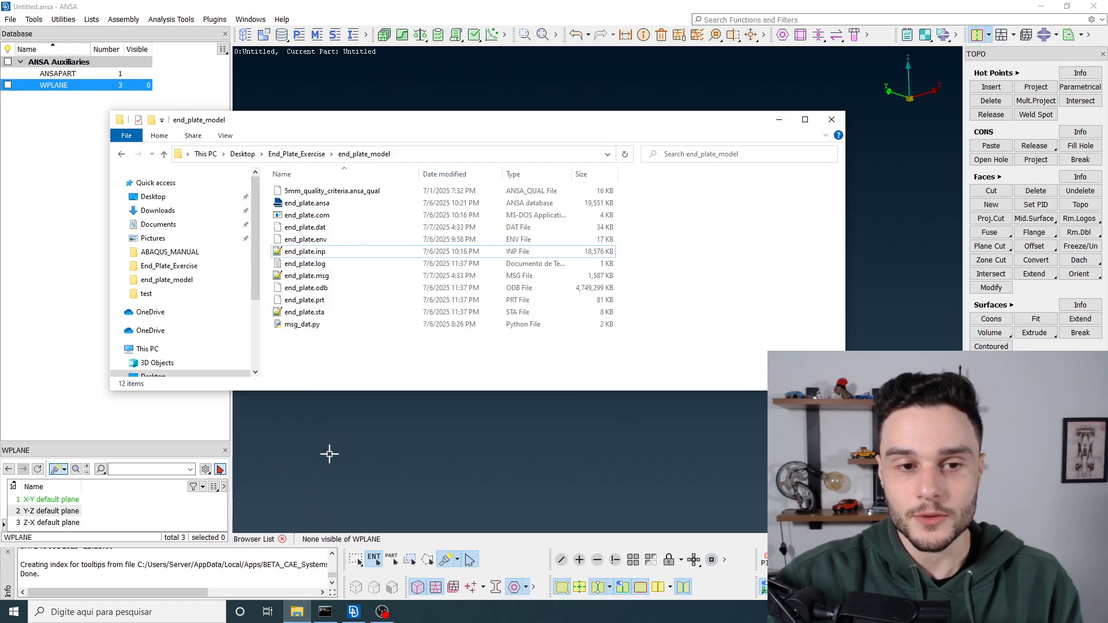
left_click(319, 204)
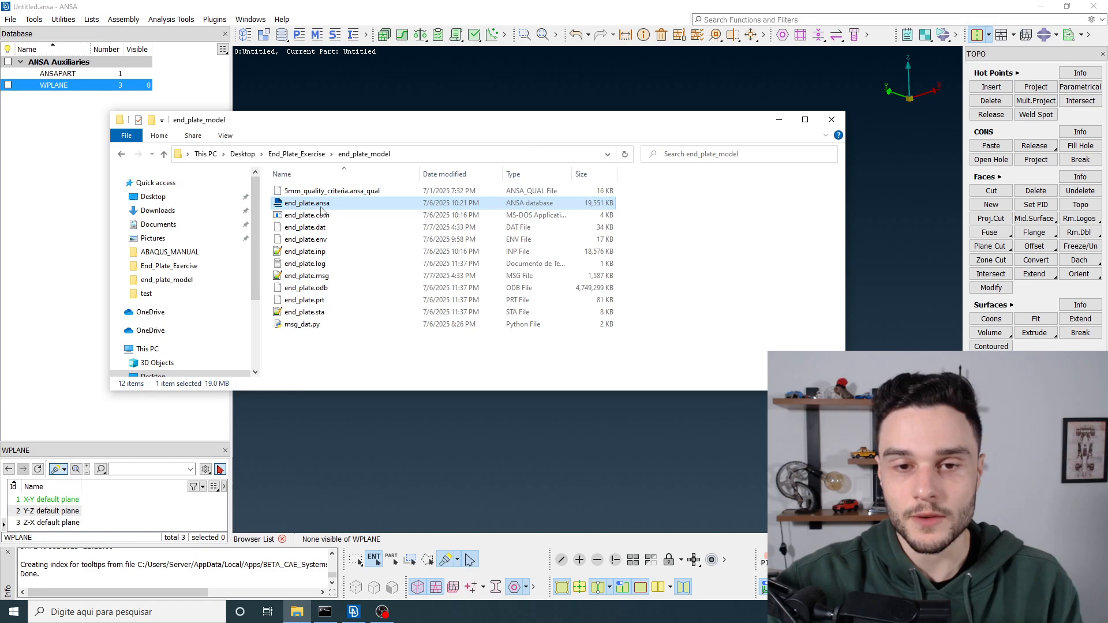
left_click_drag(321, 210, 489, 91)
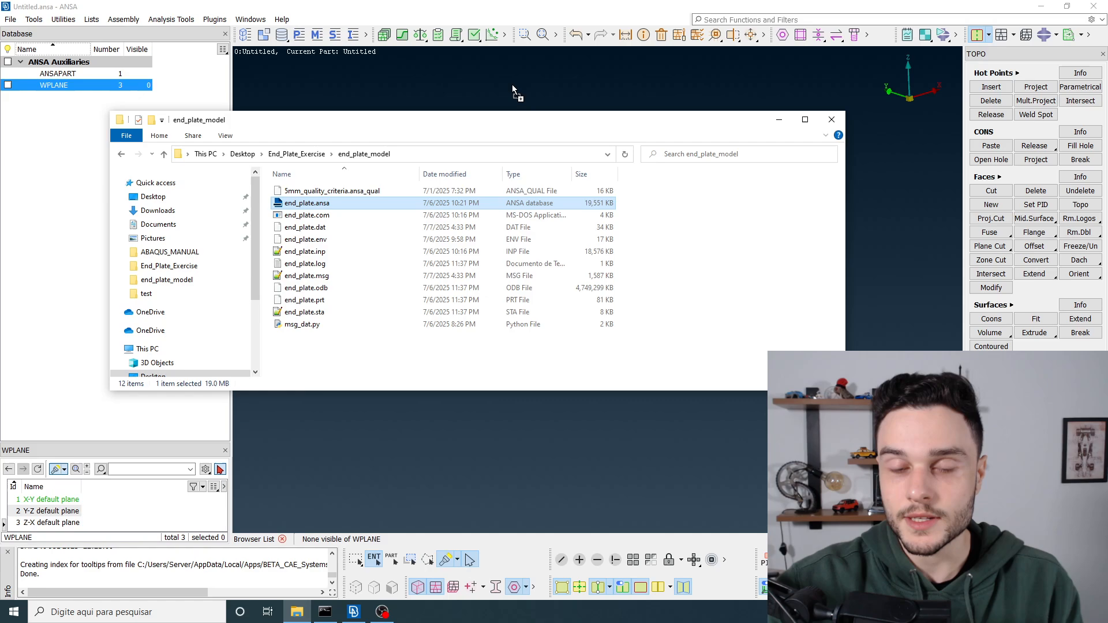
left_click_drag(511, 84, 332, 208)
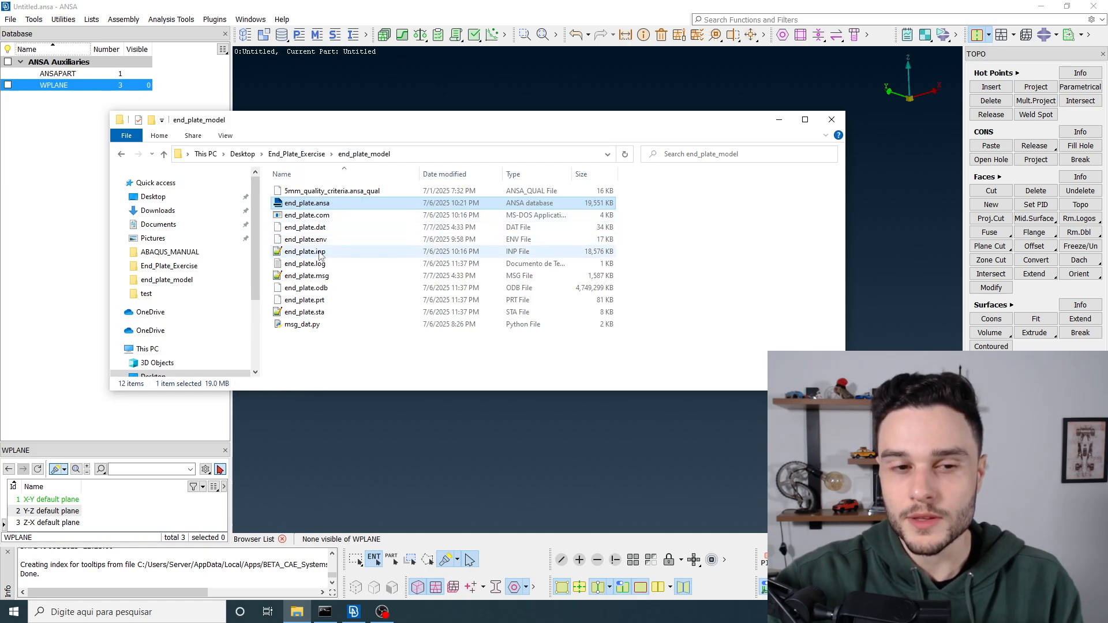
left_click(319, 254)
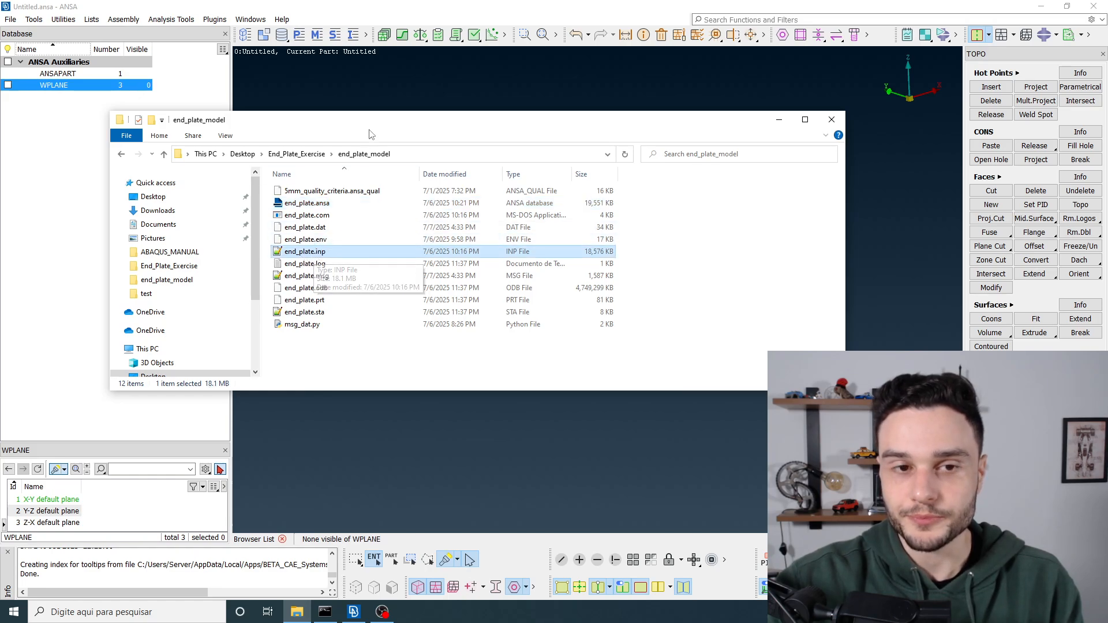
left_click_drag(370, 134, 383, 216)
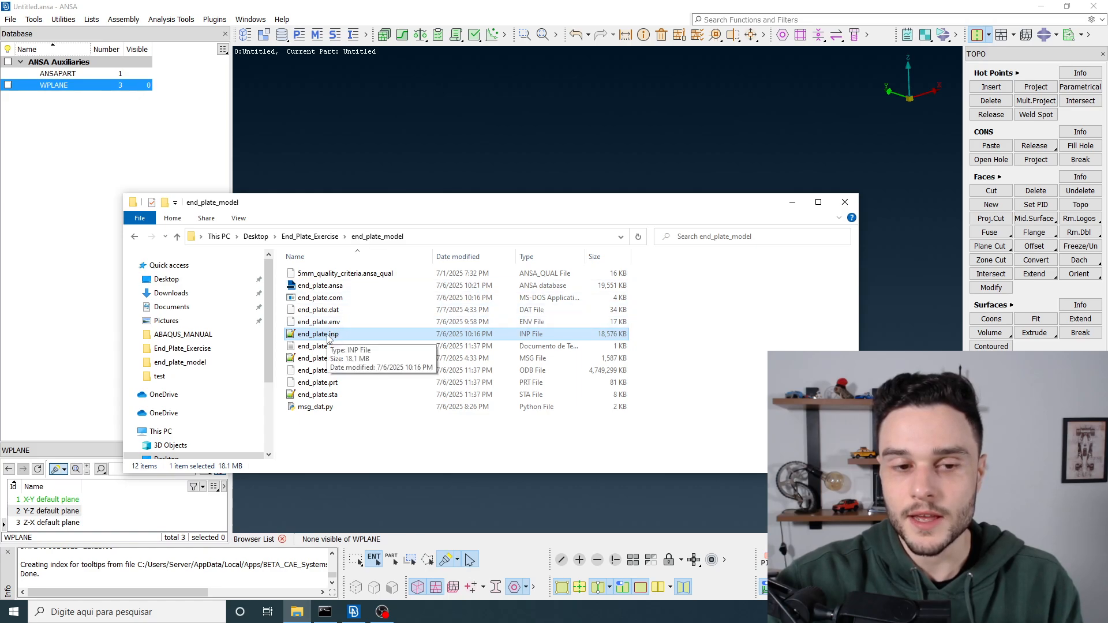
left_click_drag(328, 338, 407, 172)
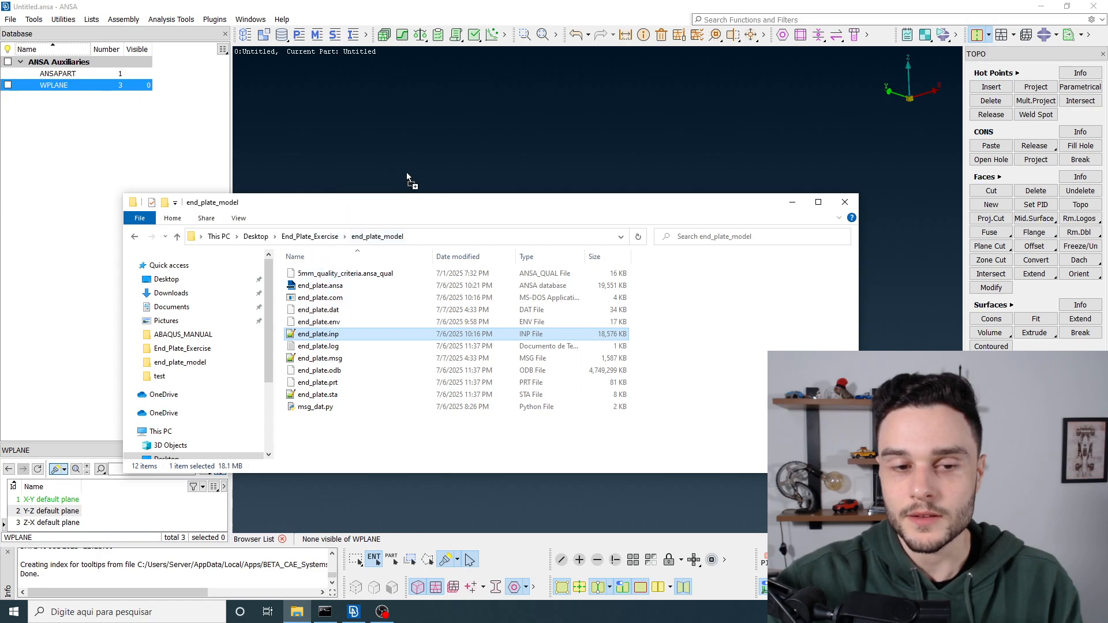
left_click_drag(486, 114, 343, 340)
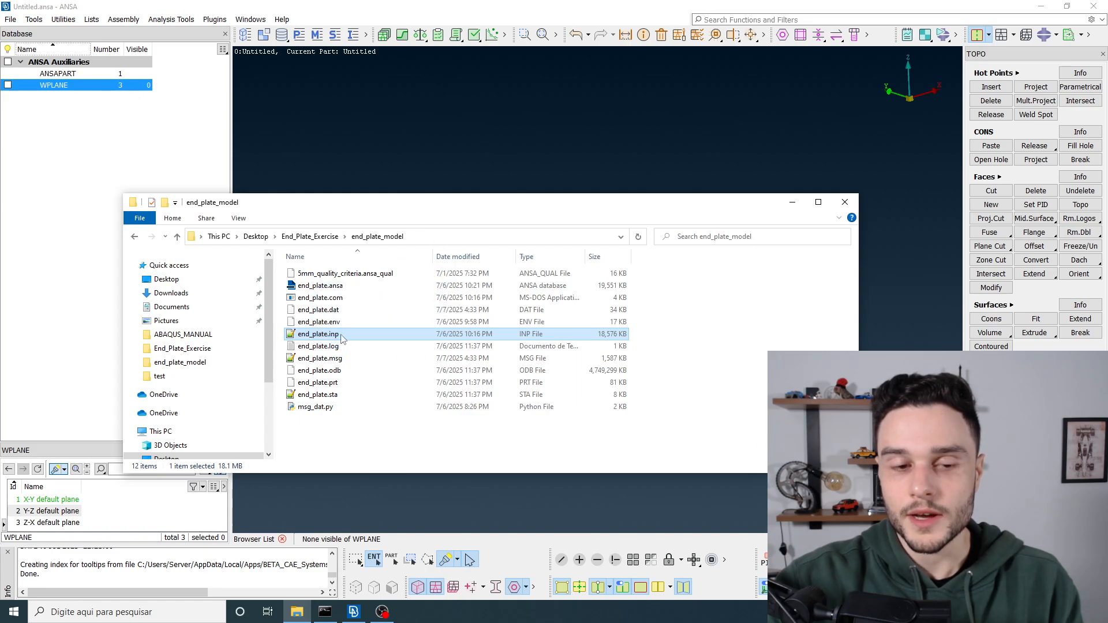
Step: Copy the end_plate_model folder path and use it to open end_plate.inp as an ABAQUS input file
left_click(460, 237)
key("ctrl+c")
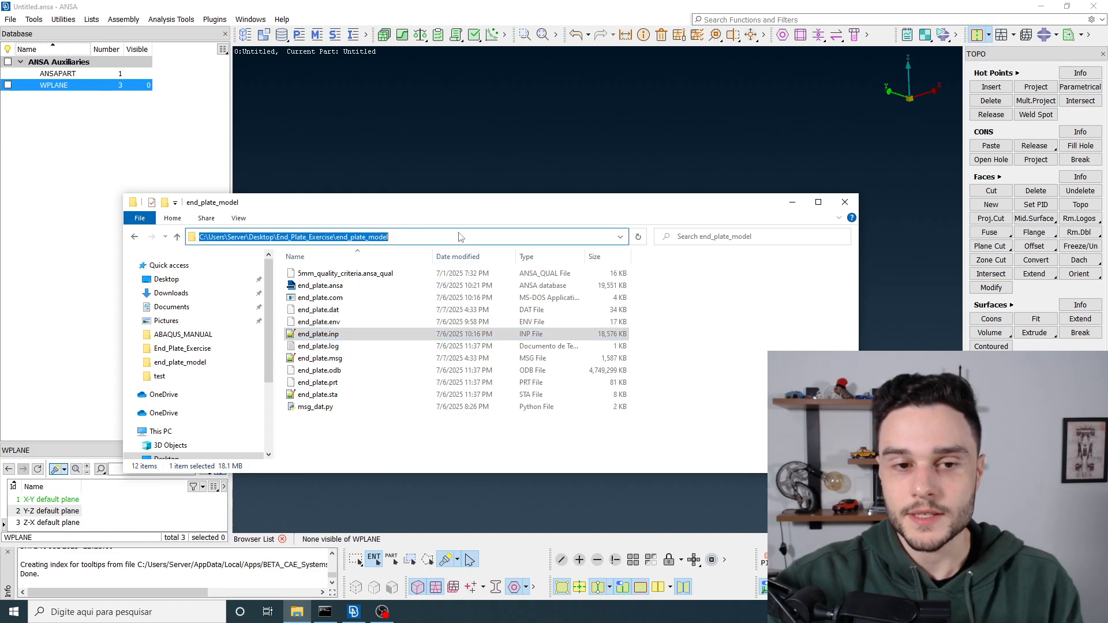
left_click(393, 174)
left_click(11, 20)
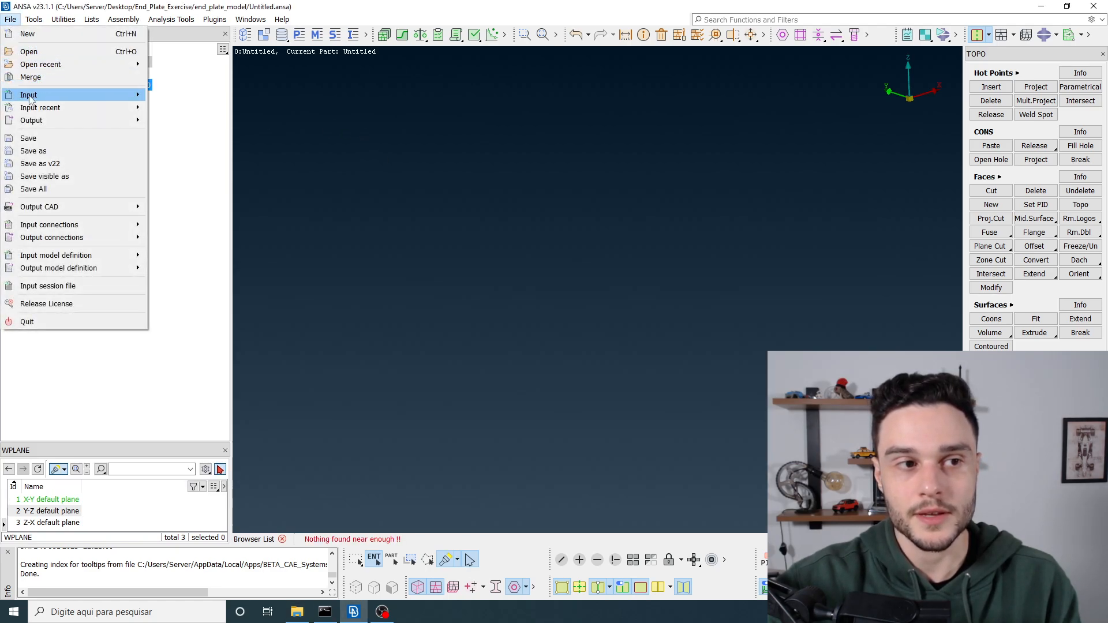
mouse_move(30, 98)
left_click(180, 95)
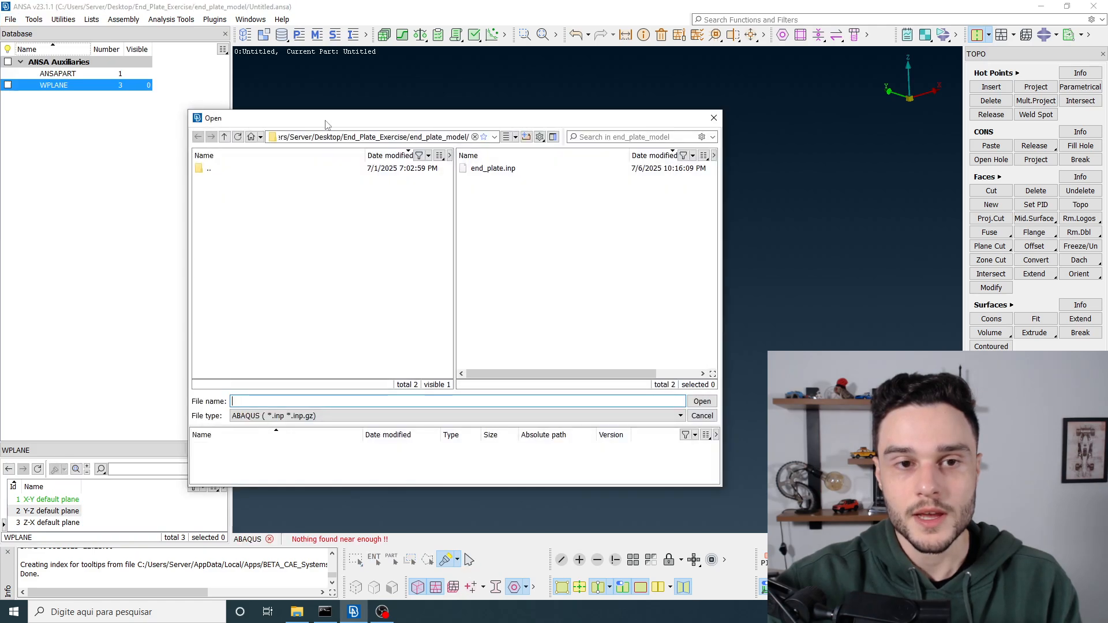
left_click(361, 136)
key("ctrl+v")
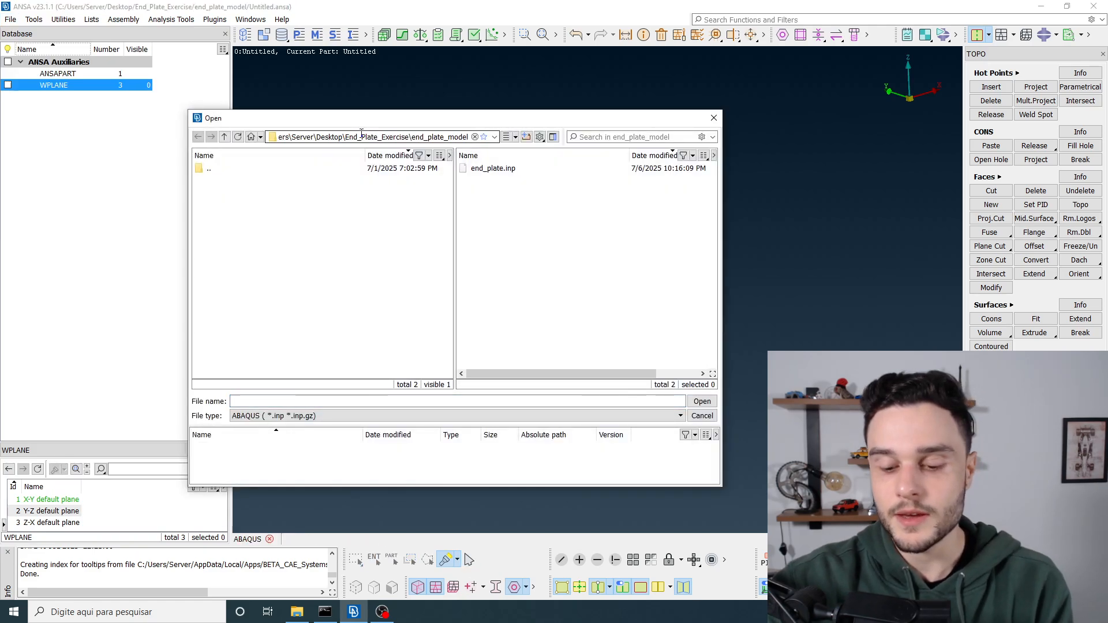
key("Return")
left_click(512, 169)
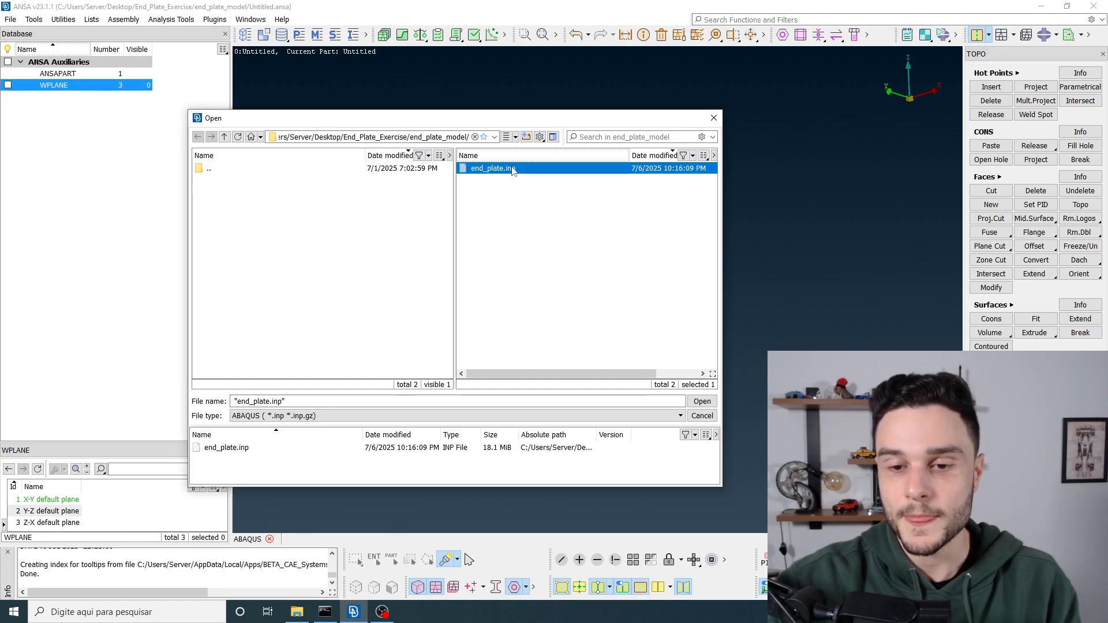
double_click(526, 168)
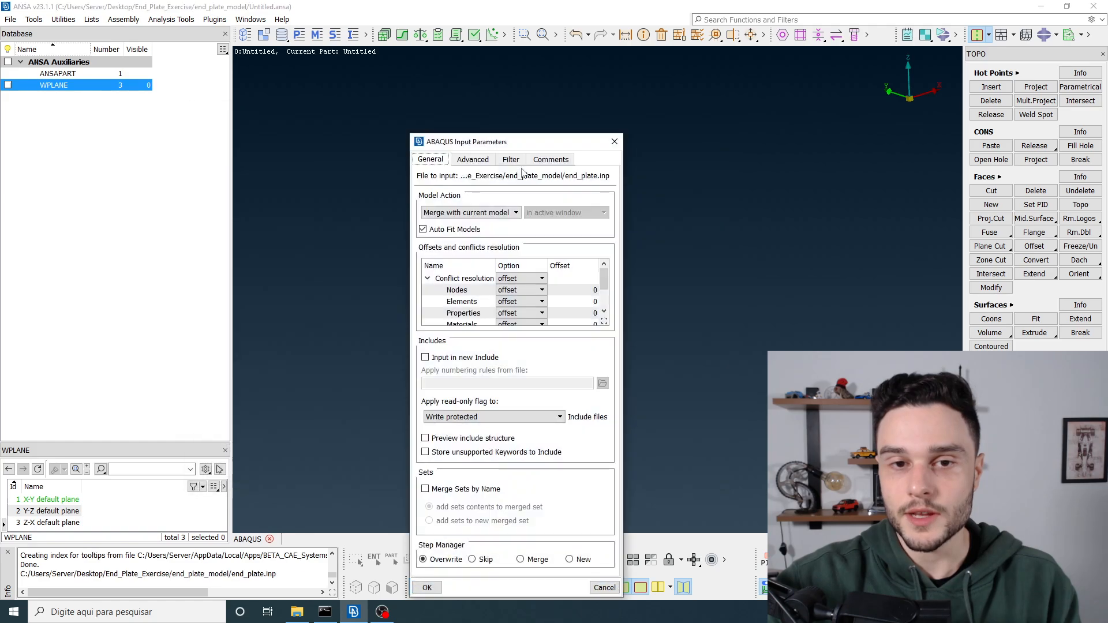
Step: Set the model action to Overwrite current model in the ABAQUS input parameters and import end_plate.inp
left_click_drag(494, 143, 239, 49)
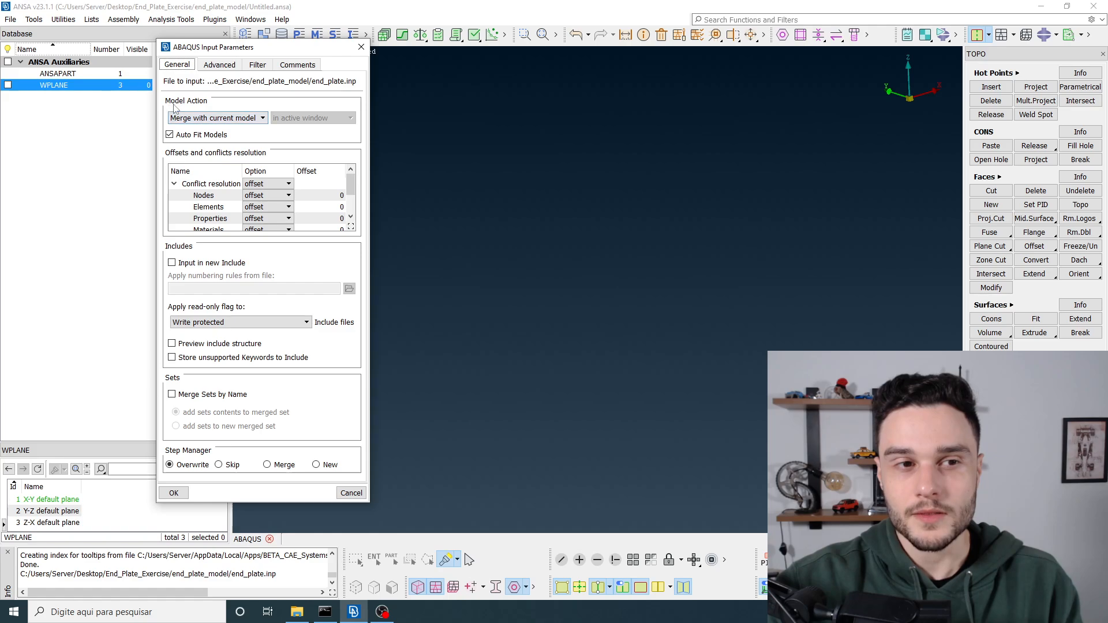
left_click(204, 119)
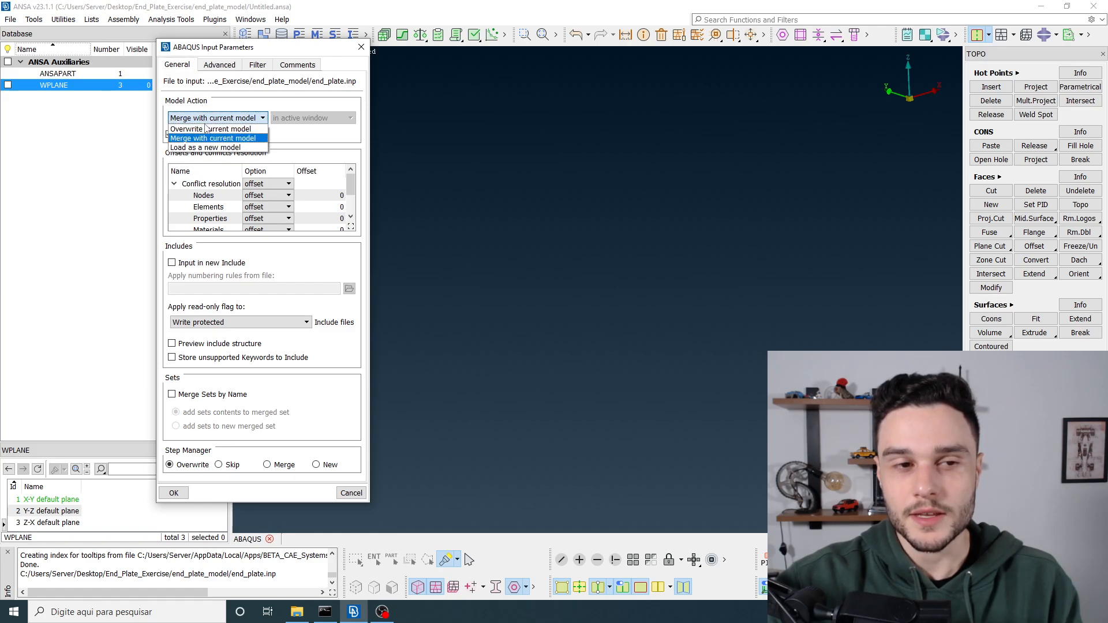
left_click(190, 130)
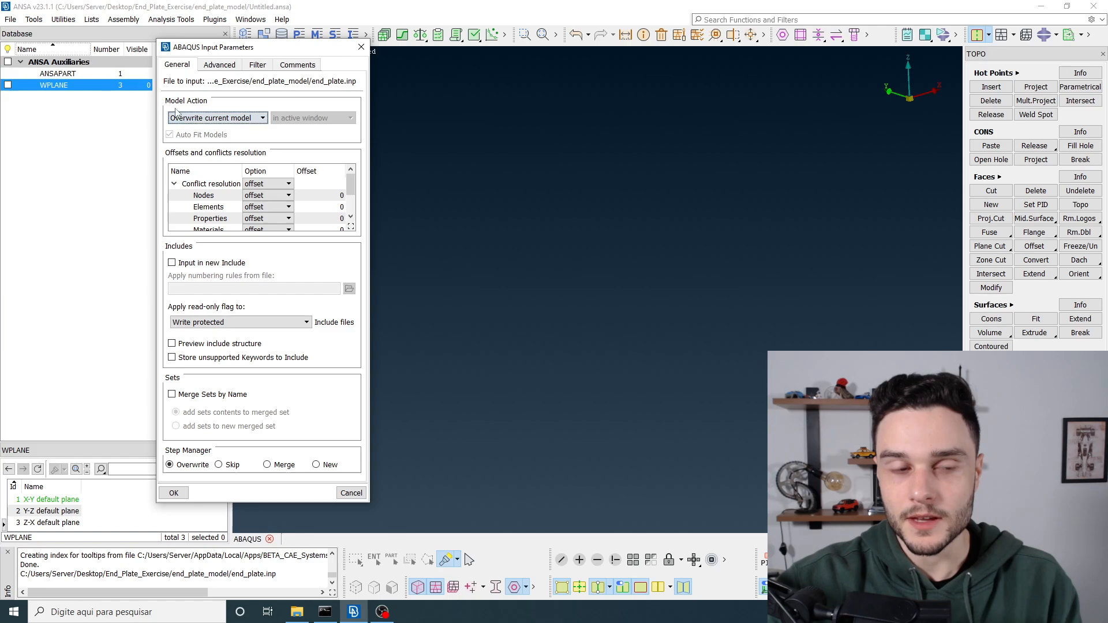
left_click(197, 117)
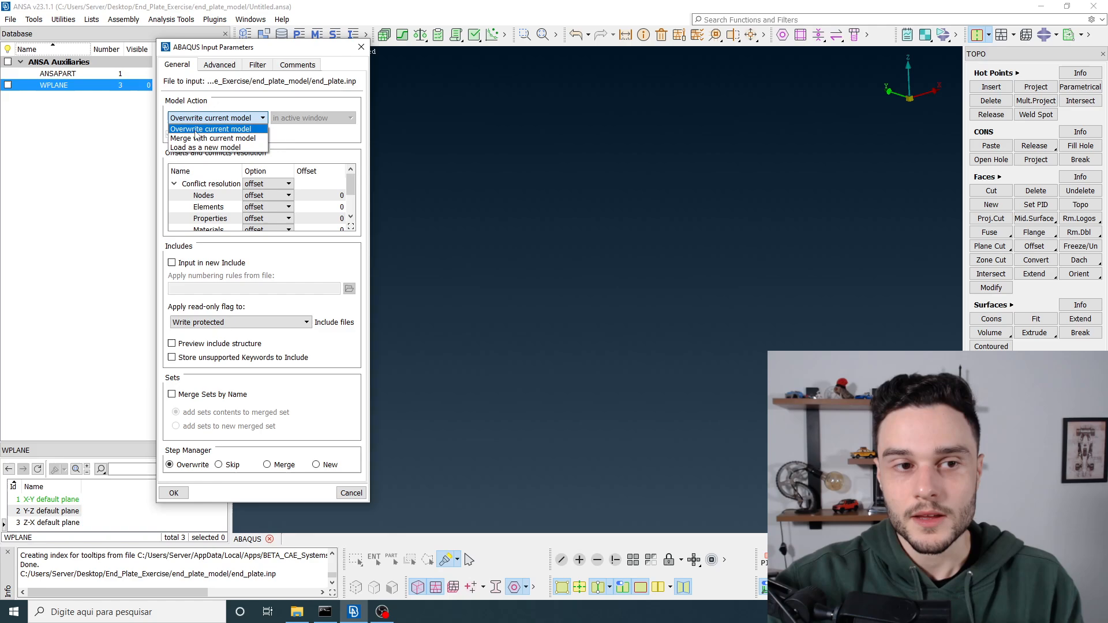
left_click(191, 130)
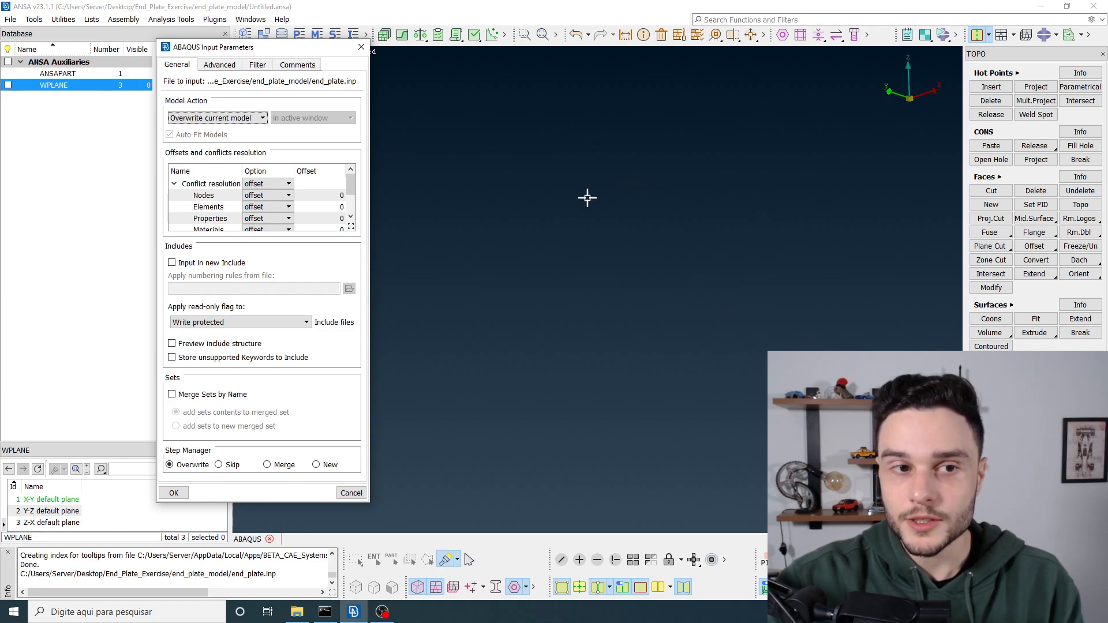
left_click(204, 119)
left_click(196, 139)
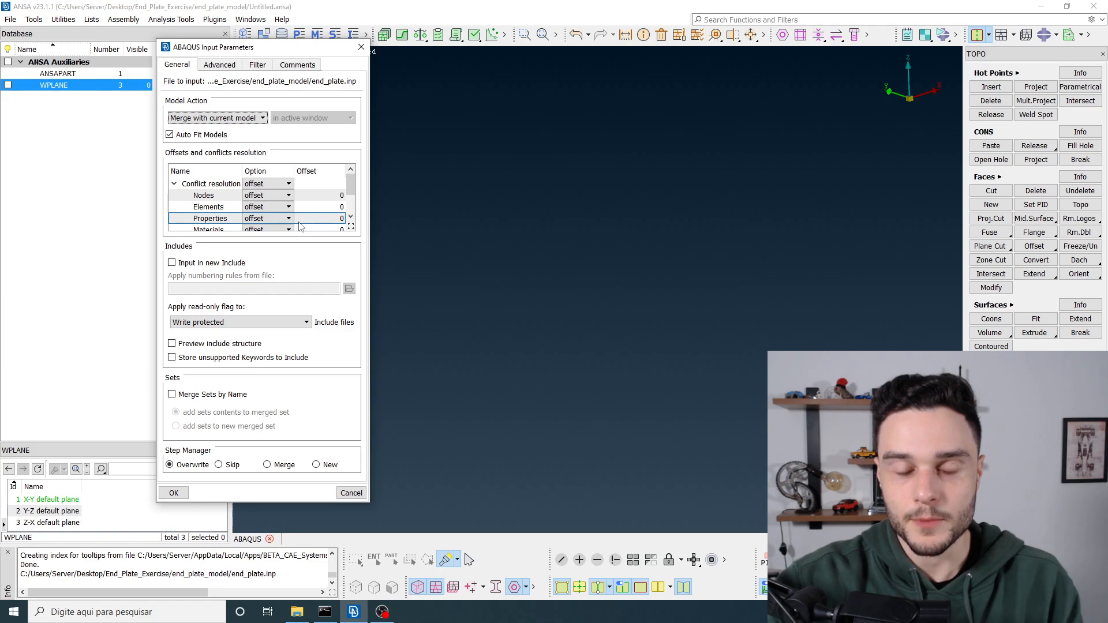
left_click(214, 118)
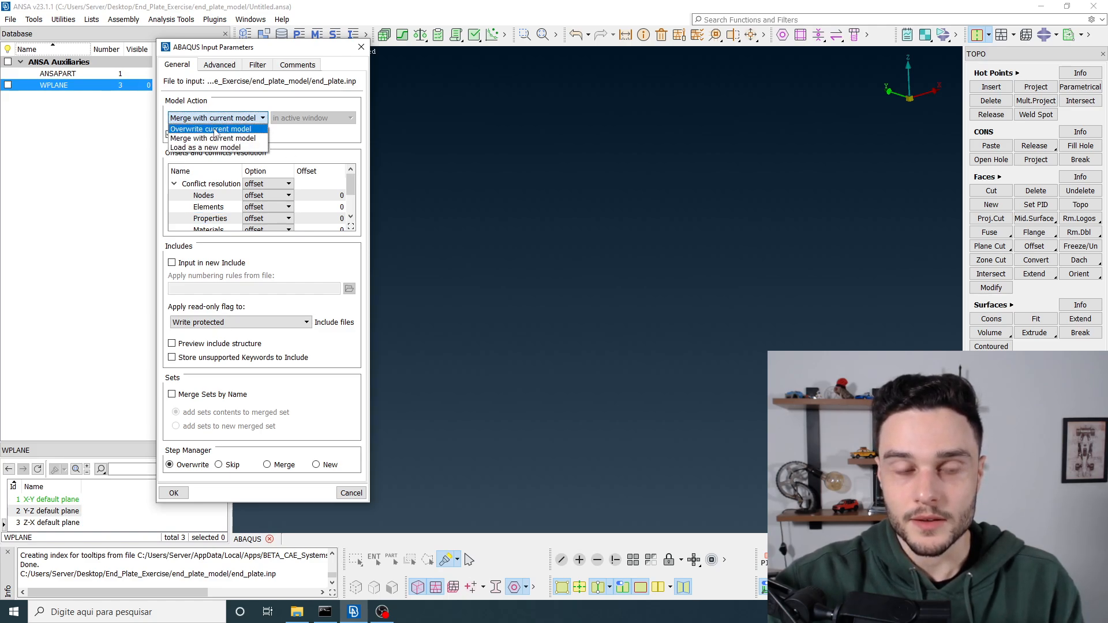
left_click(214, 129)
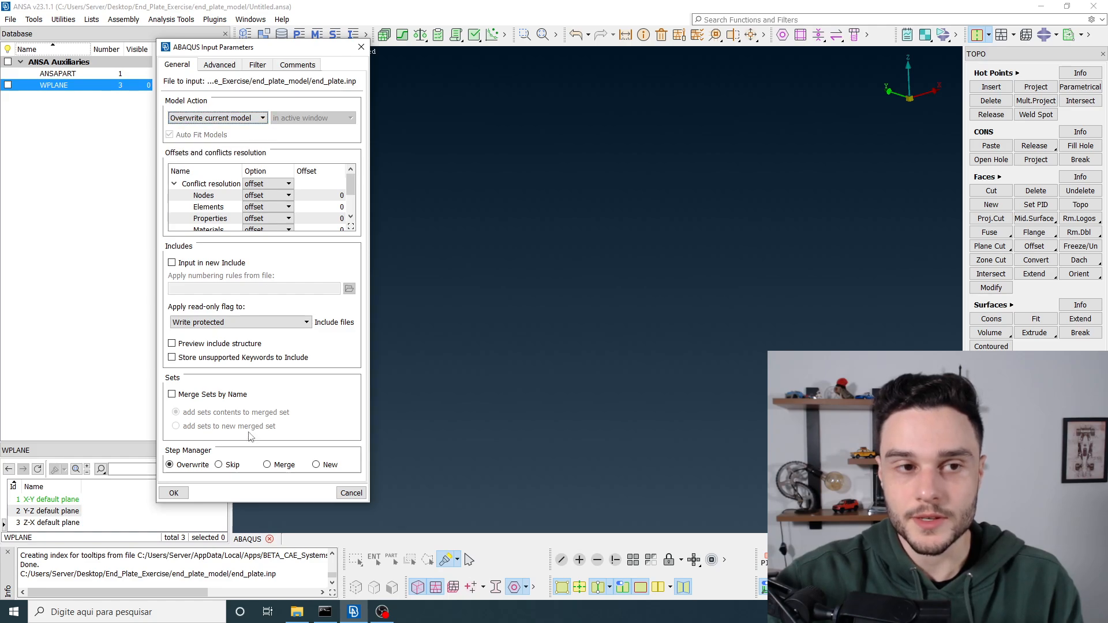
left_click(174, 493)
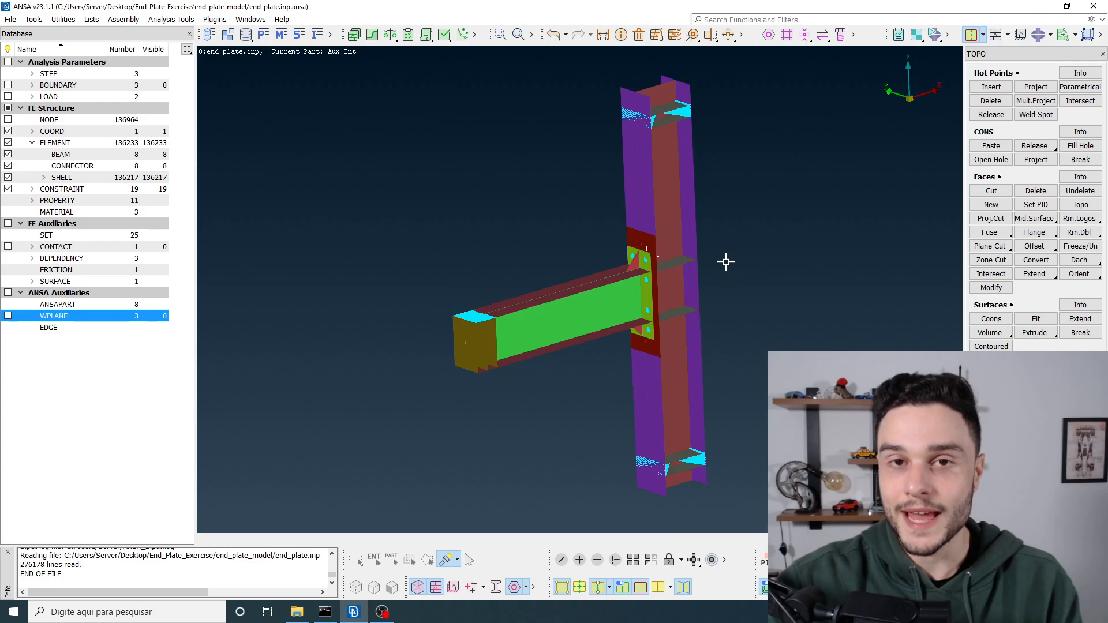
Step: List the imported model's parts in the Model Browser and review the files in the end_plate_model folder
left_click(229, 34)
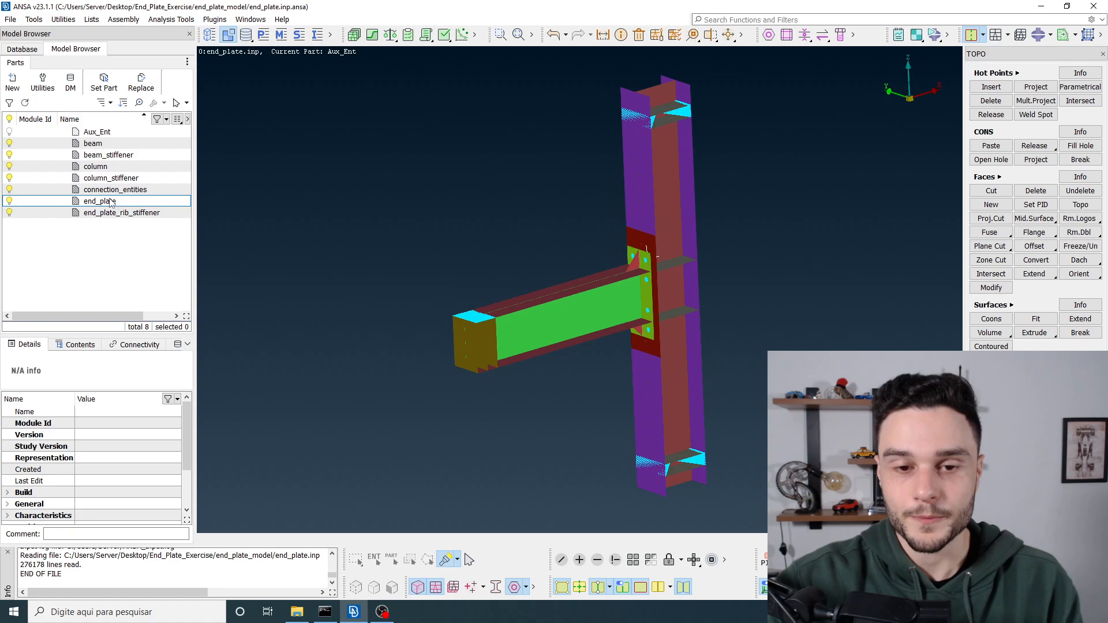
left_click(297, 613)
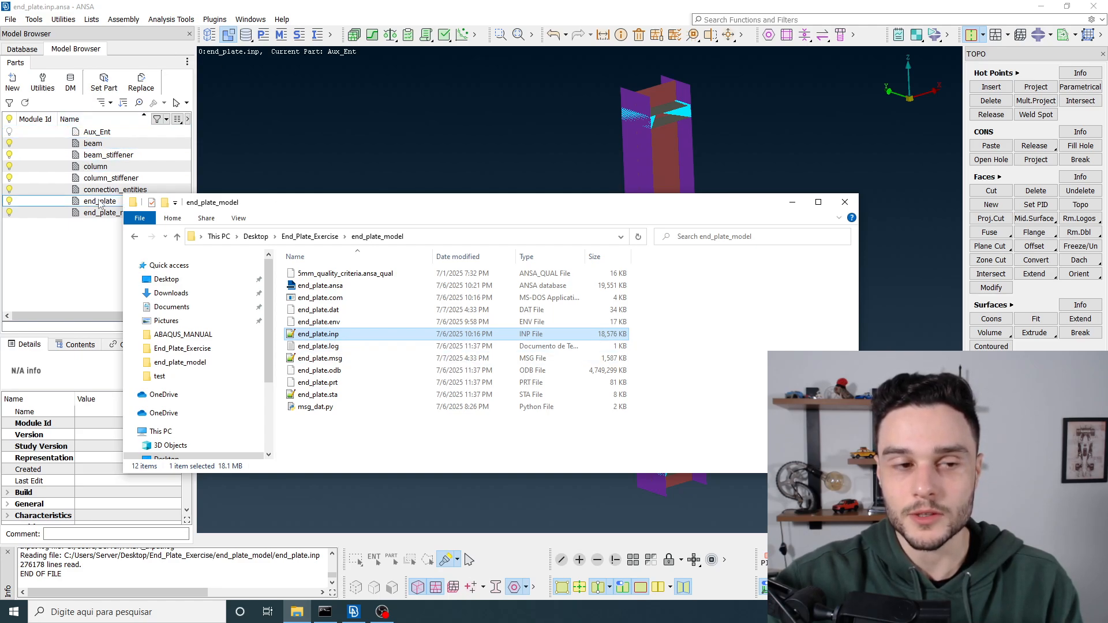
left_click(287, 141)
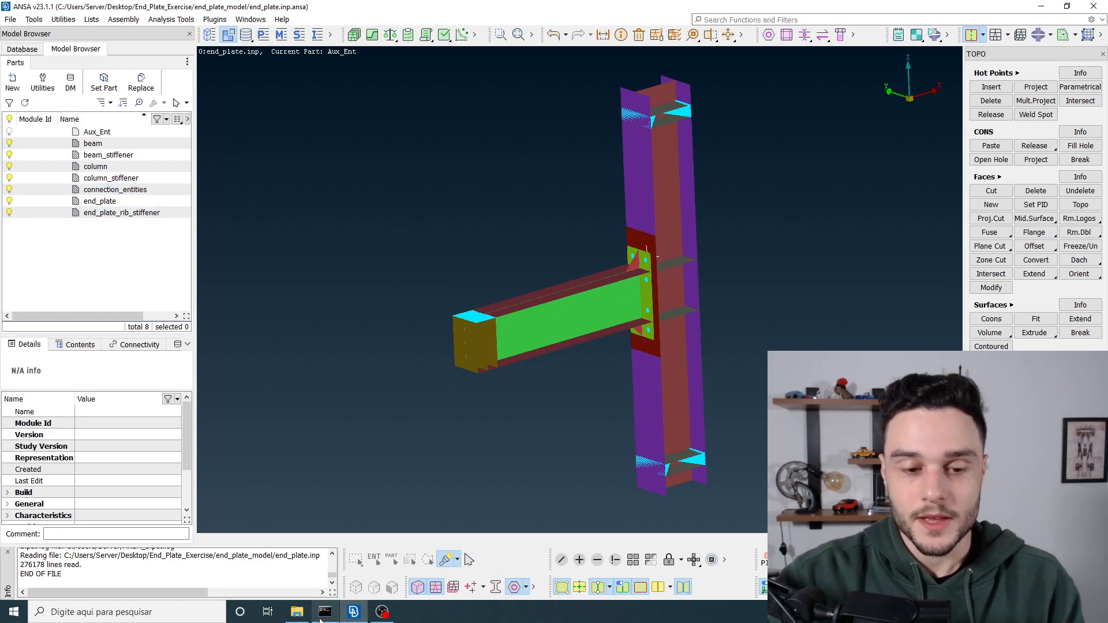
left_click(296, 612)
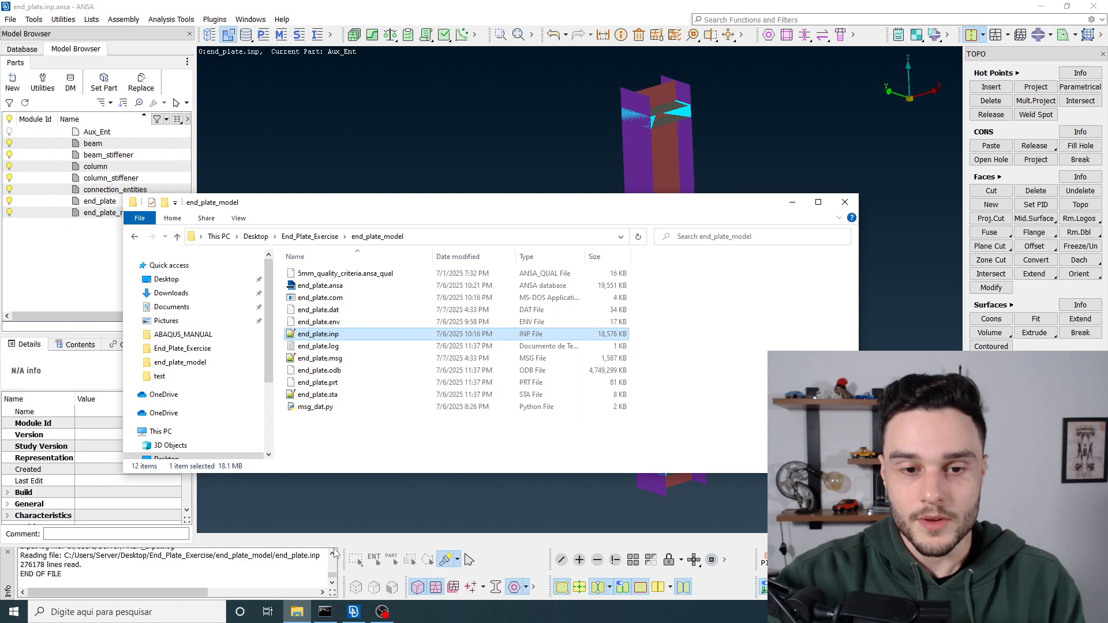
left_click(372, 438)
left_click_drag(424, 211, 418, 119)
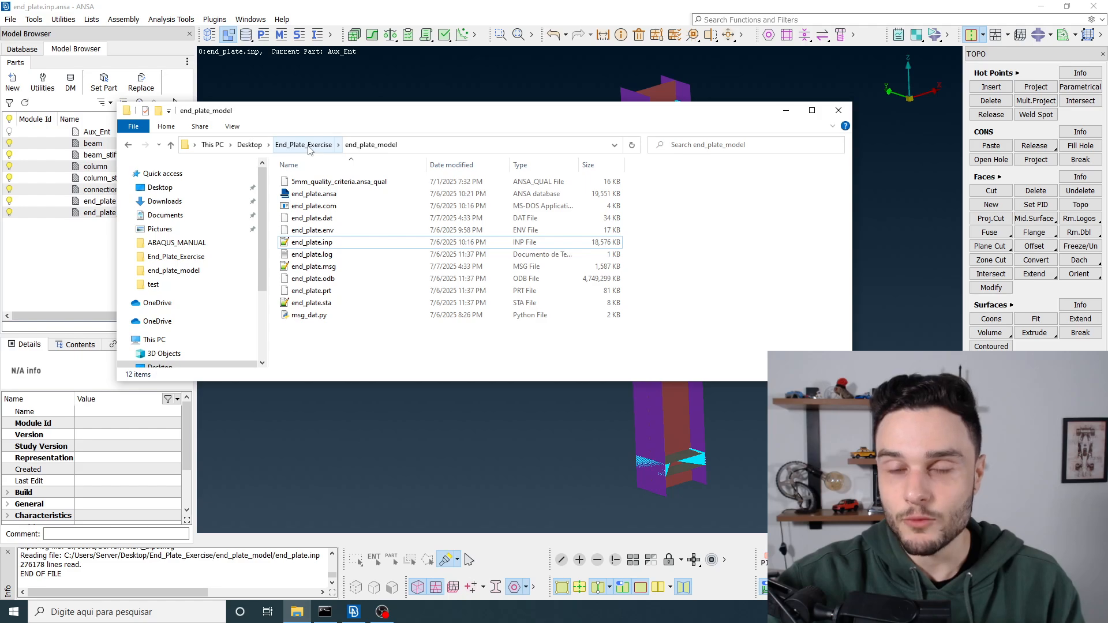
left_click(785, 112)
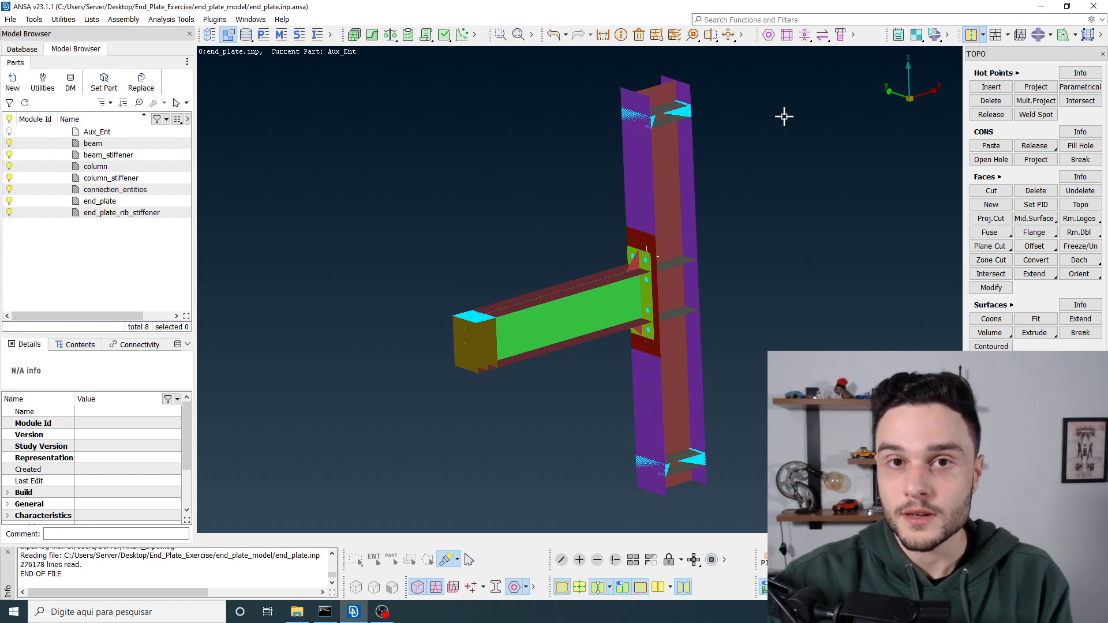
Step: Launch META v23.1.1 with the default layout and dismiss the release highlights
left_click(3, 609)
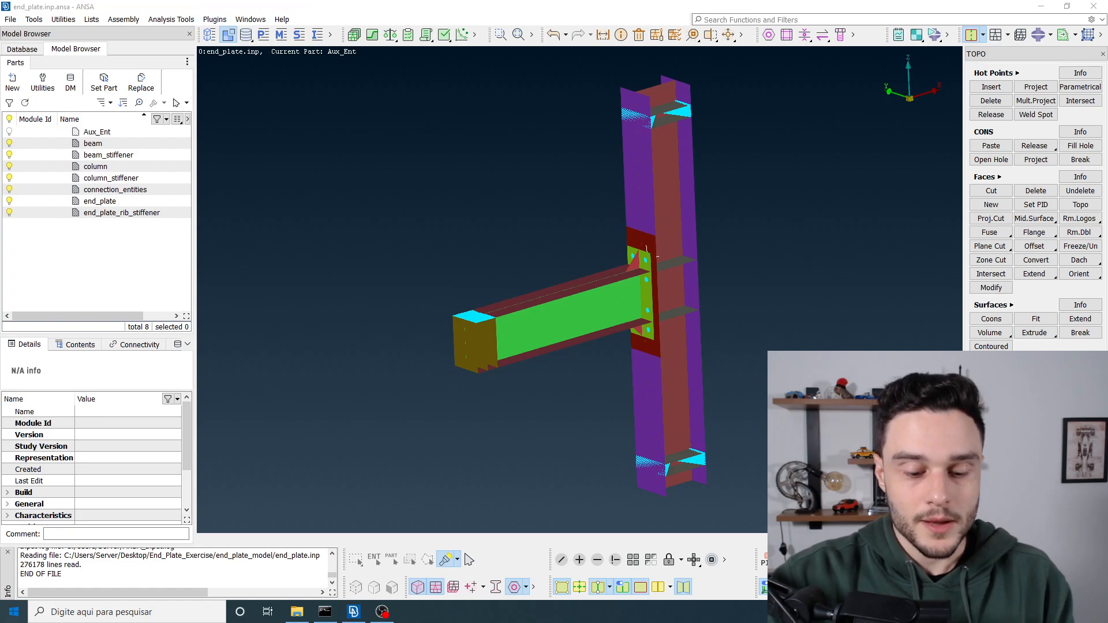
type("meta")
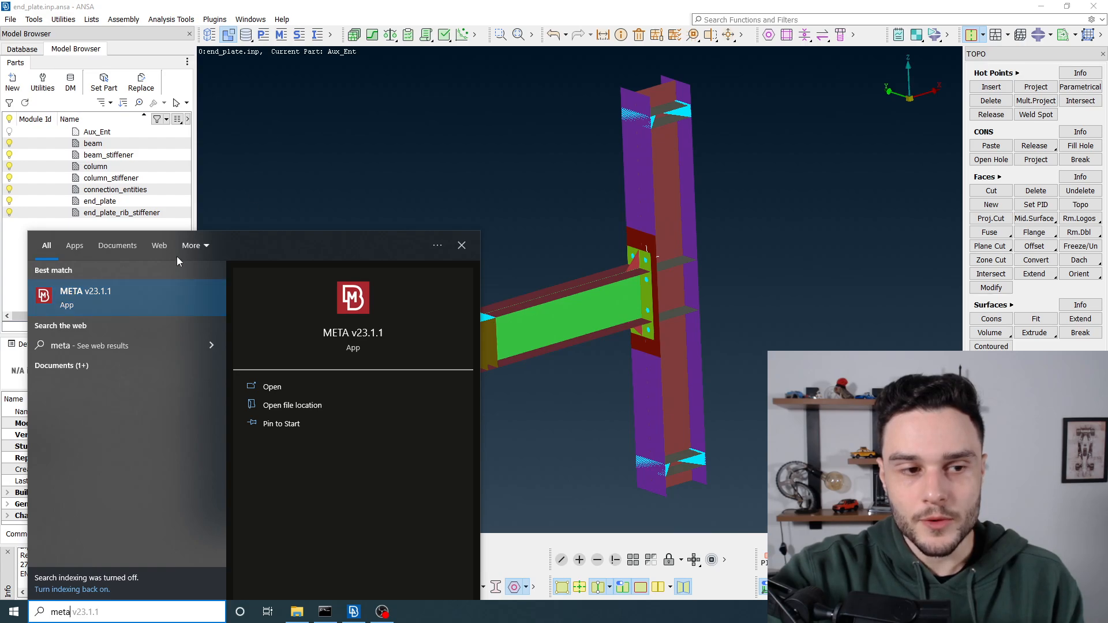
left_click(88, 304)
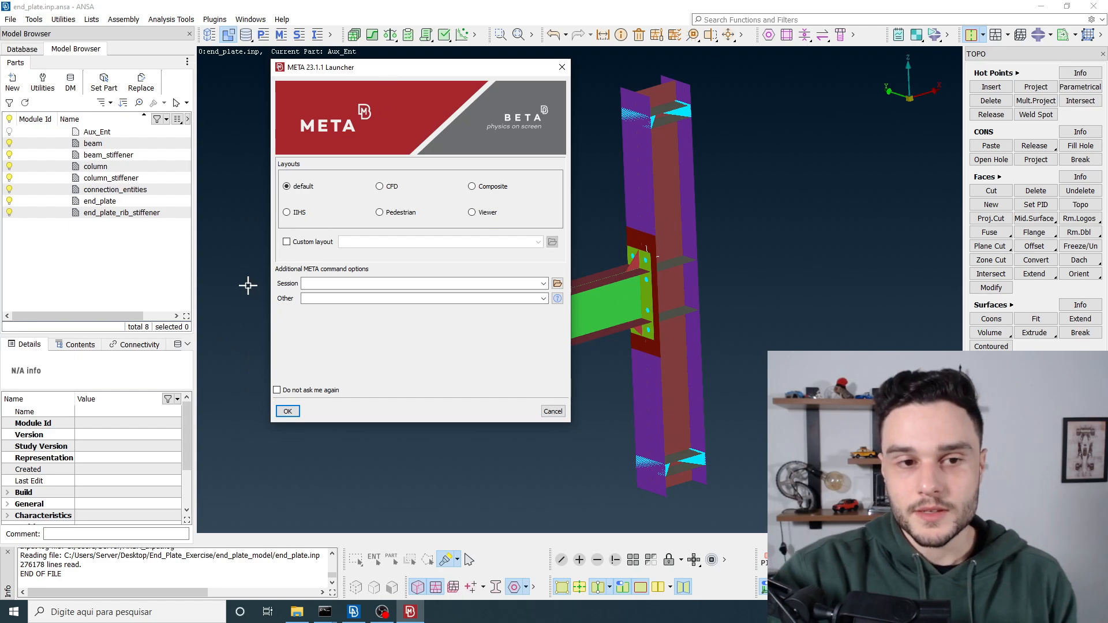
left_click(288, 411)
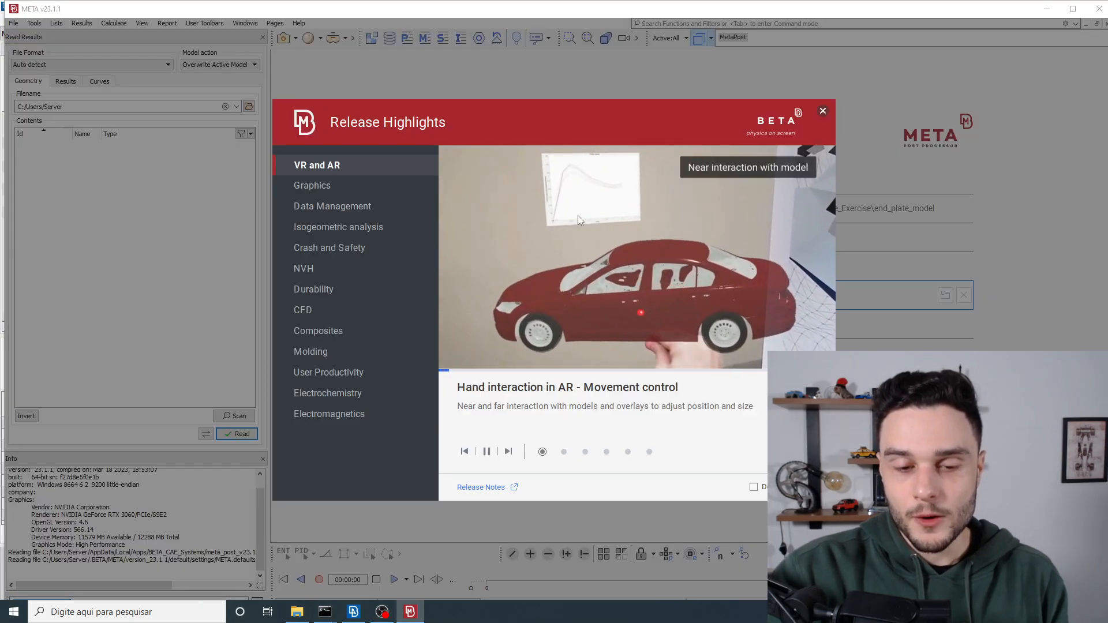
left_click(823, 110)
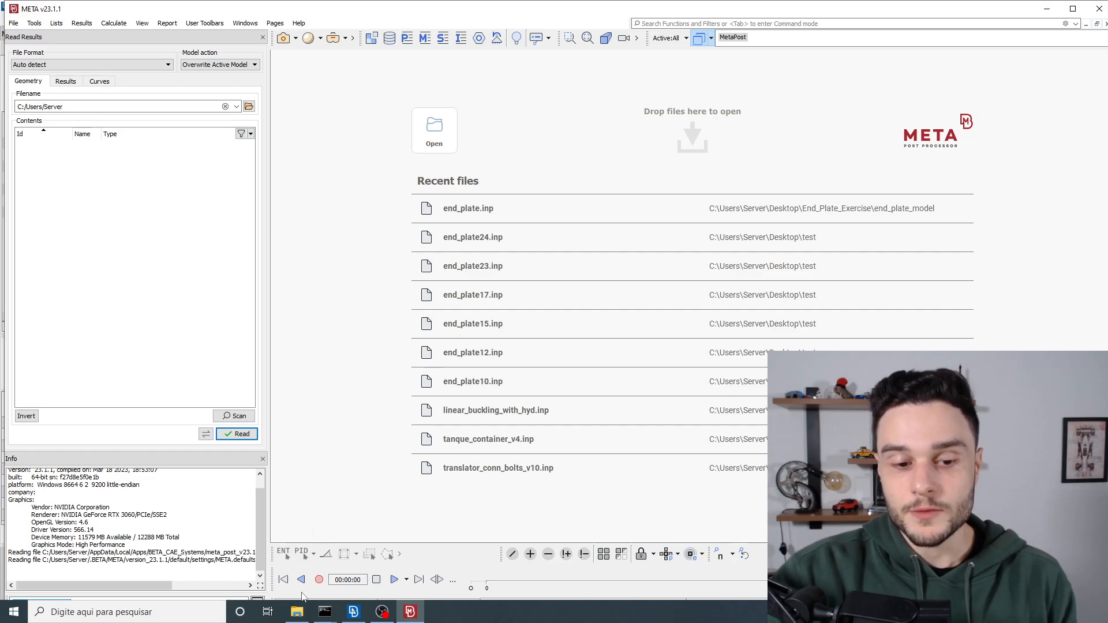
Step: Locate the end_plate.odb results file in the end_plate_model folder and look over META's start window at full size
left_click(297, 610)
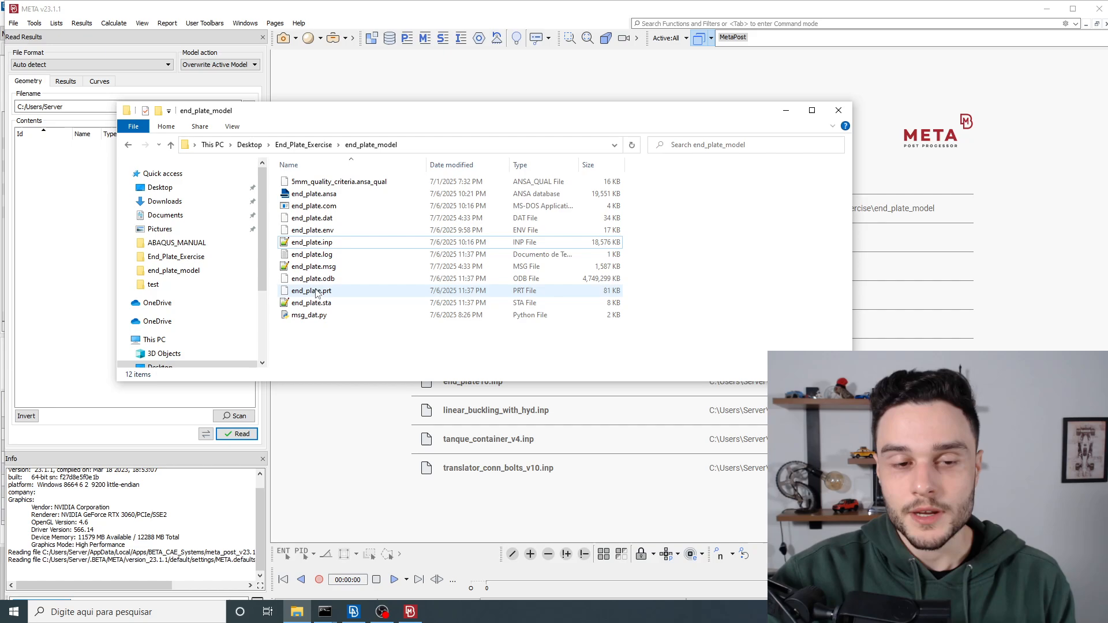
left_click(319, 280)
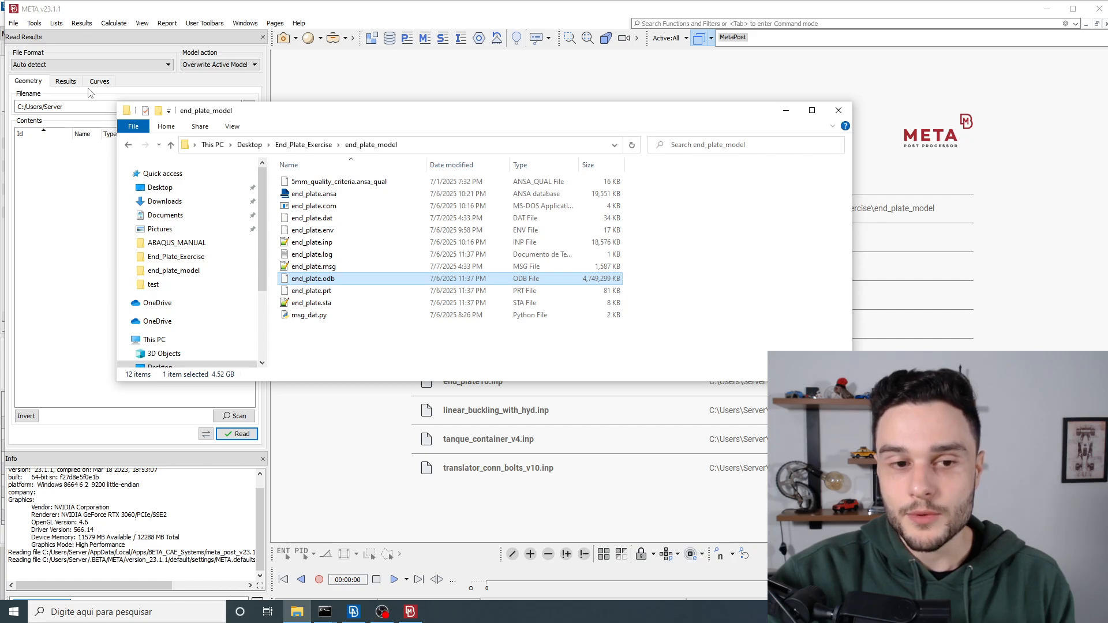
left_click(70, 209)
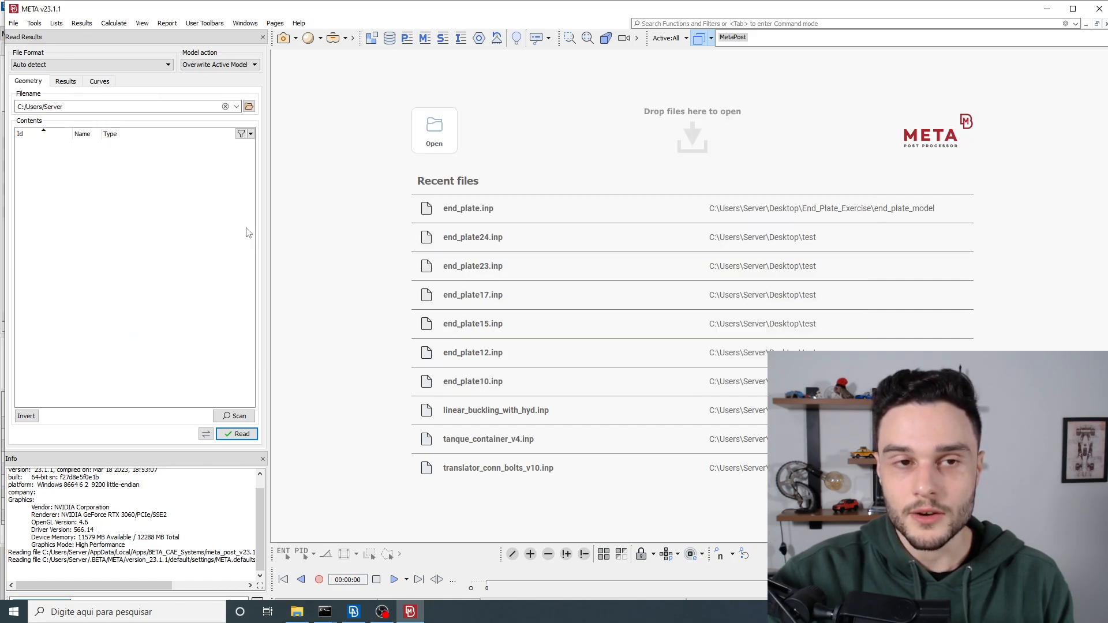
double_click(295, 12)
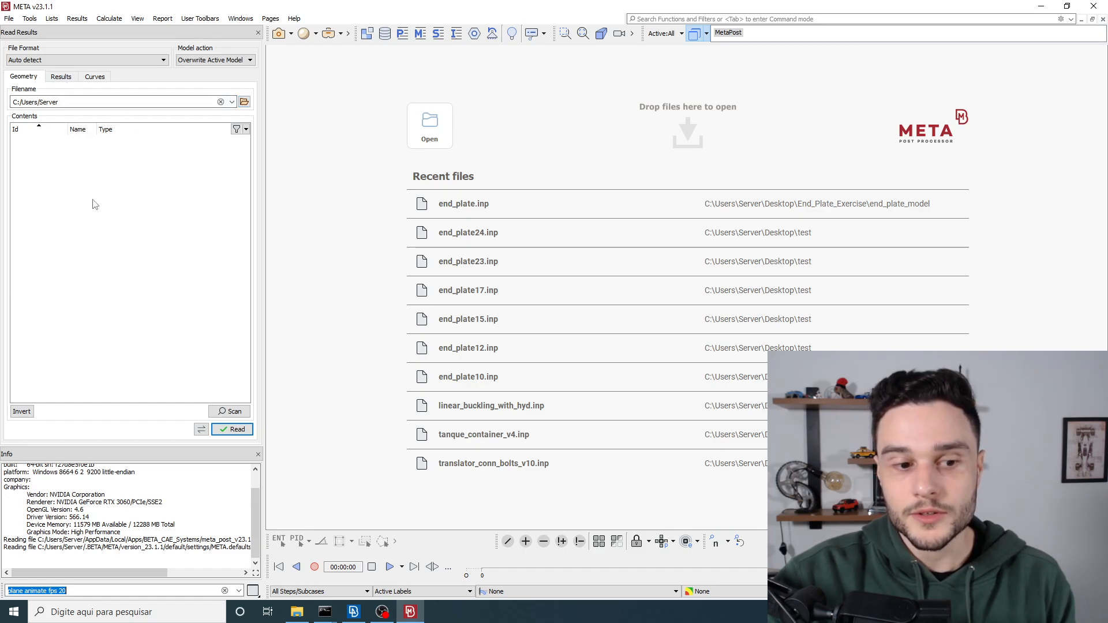
left_click_drag(193, 547, 5, 533)
left_click(222, 497)
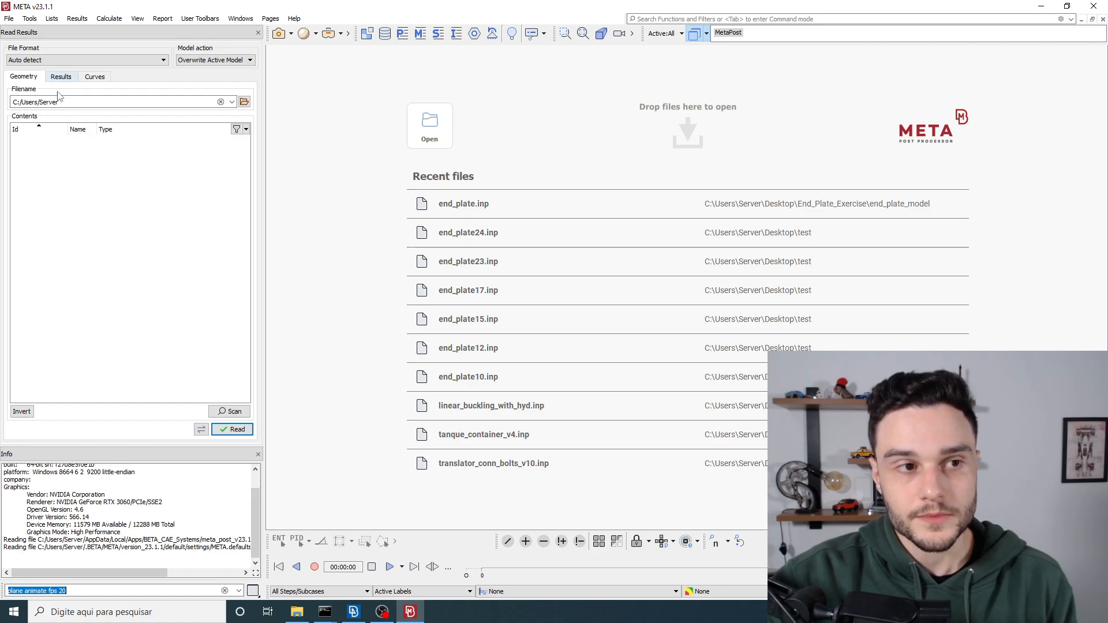
left_click(297, 612)
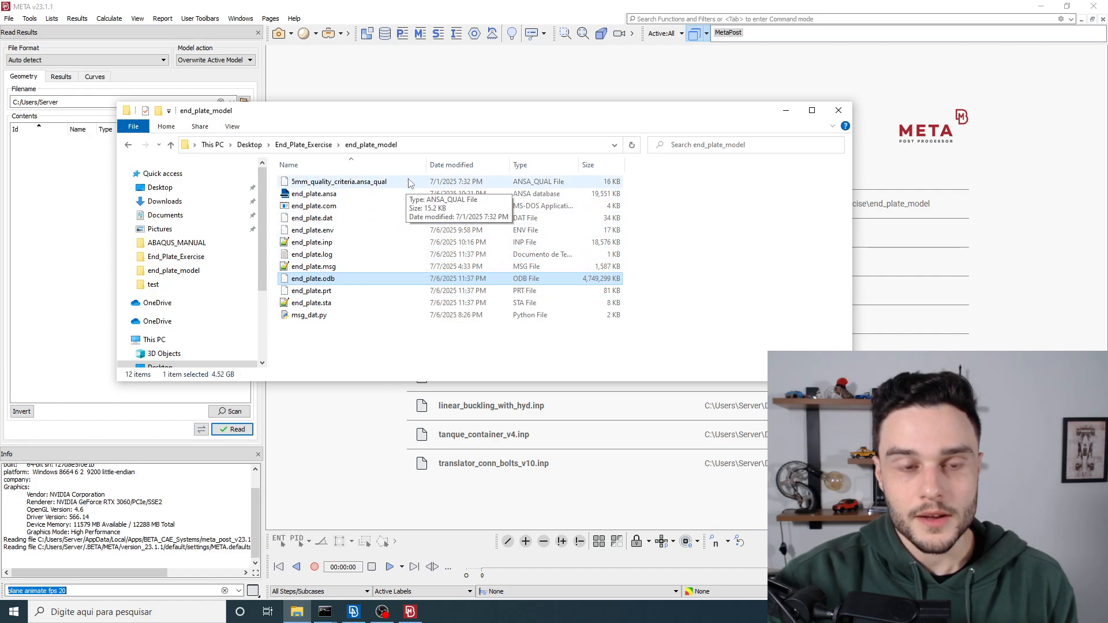
left_click(785, 111)
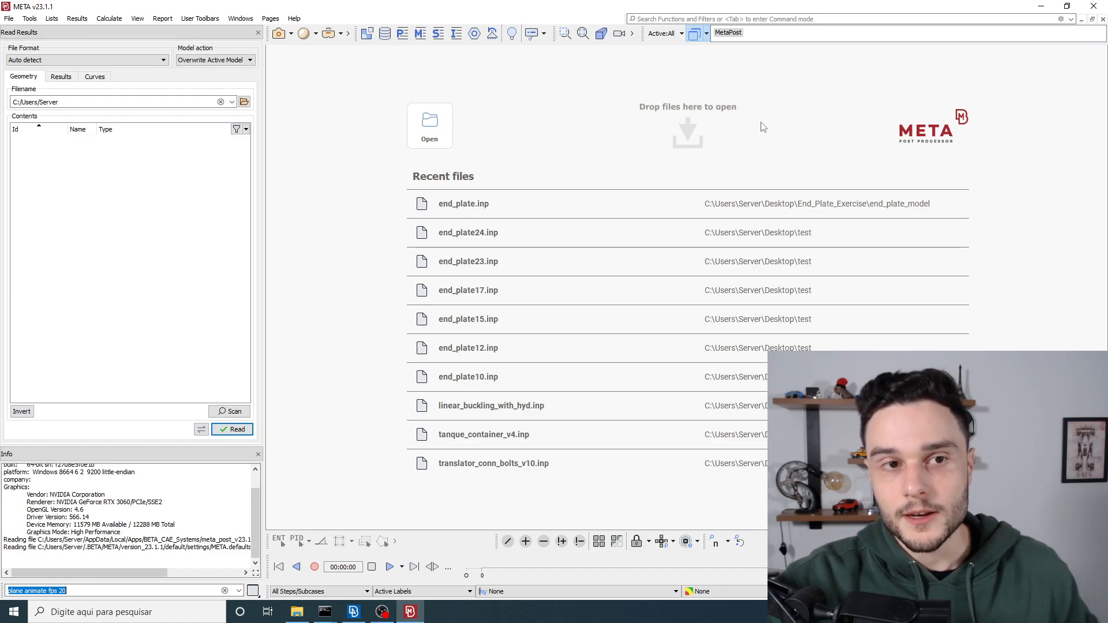
Step: Switch back and forth between ANSA and META to compare their interfaces, ending in META
left_click(353, 613)
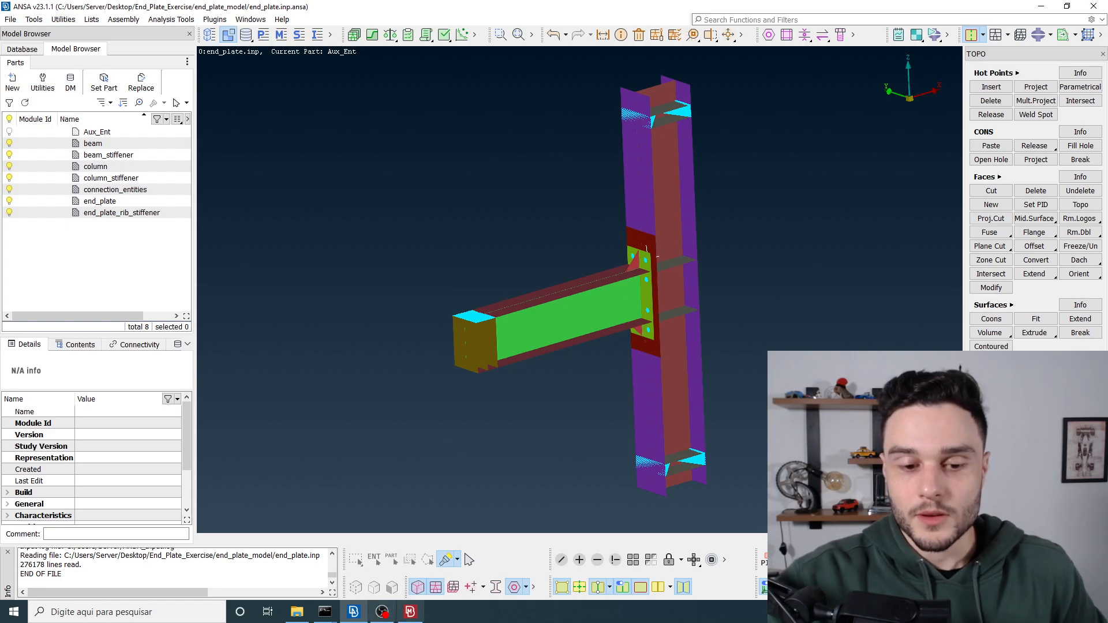
left_click(410, 612)
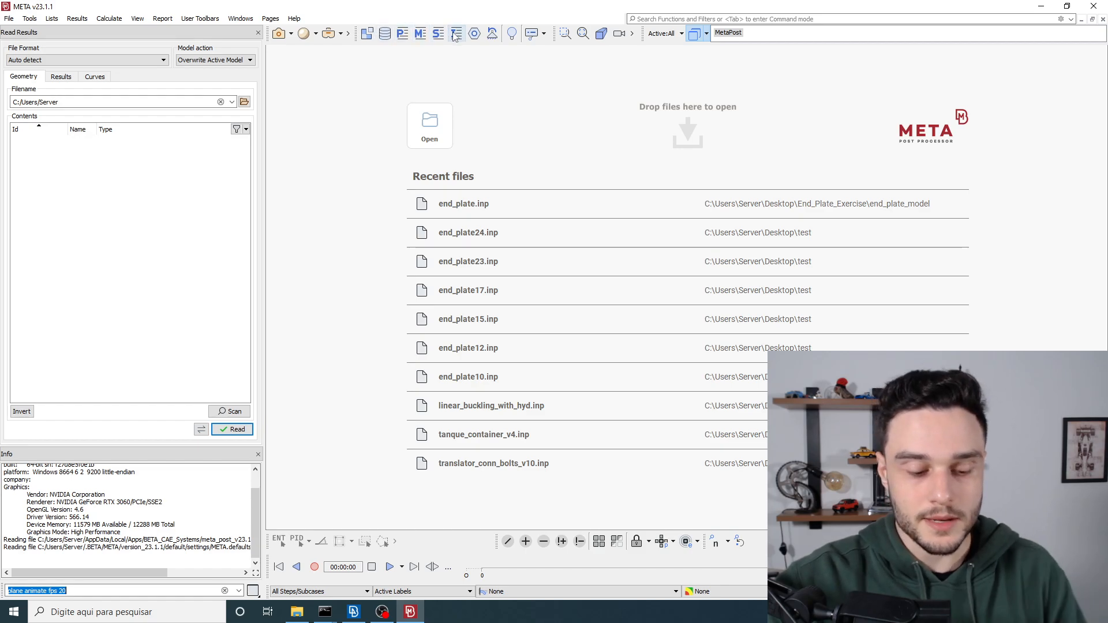
key("alt+Tab")
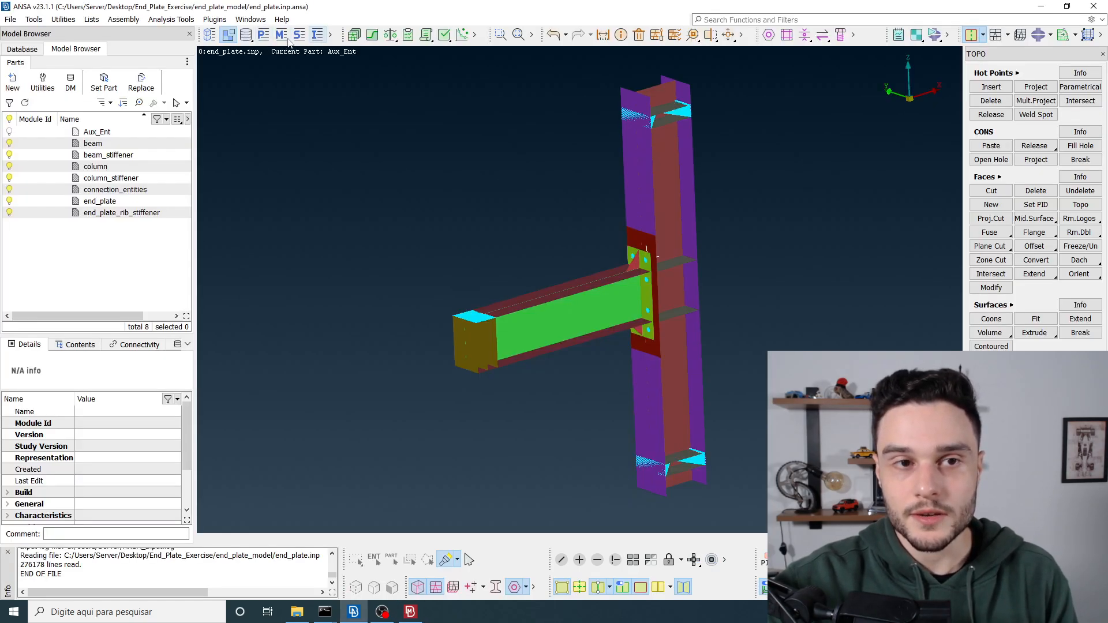
key("alt+Tab")
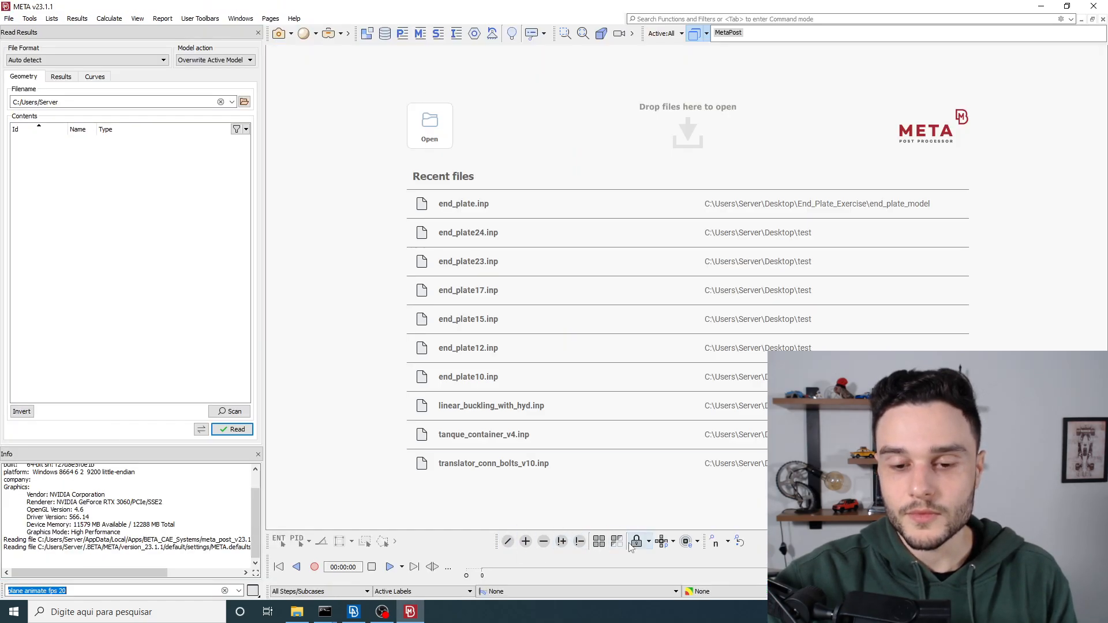
key("alt+Tab")
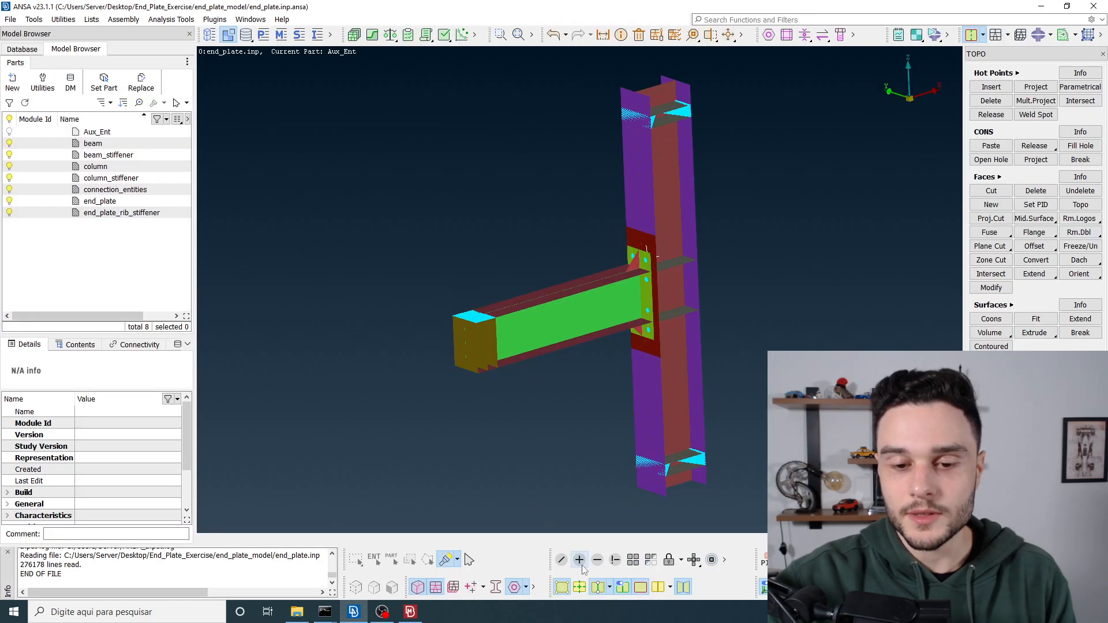
key("alt+Tab")
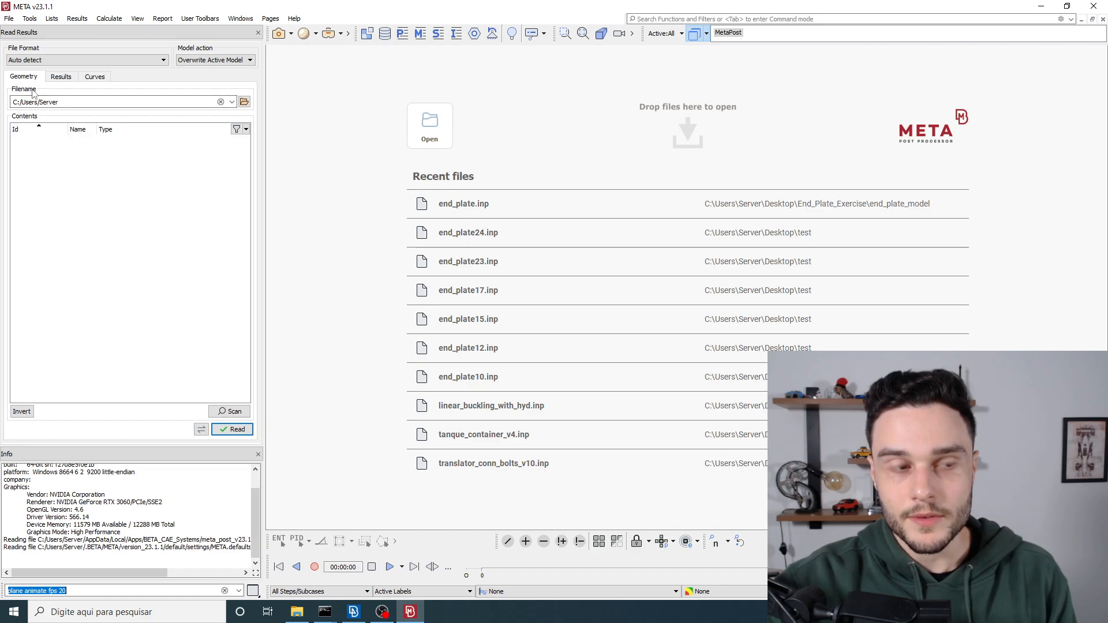
Step: Check the end_plate_model folder for the files META needs, end_plate.inp and end_plate.odb
left_click(67, 102)
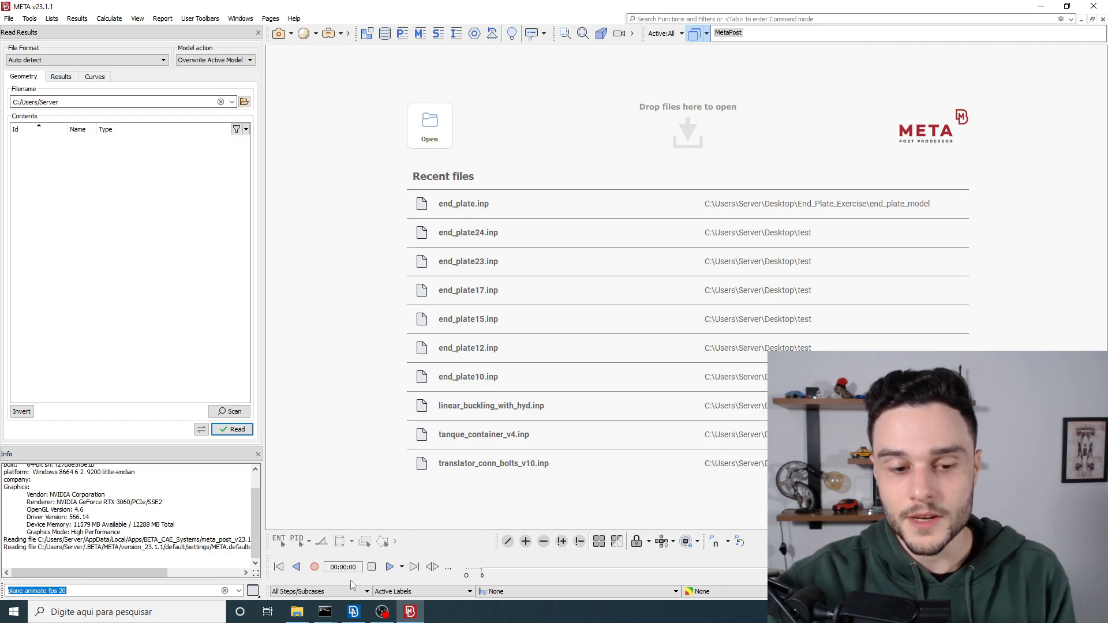
left_click(297, 612)
left_click(321, 246)
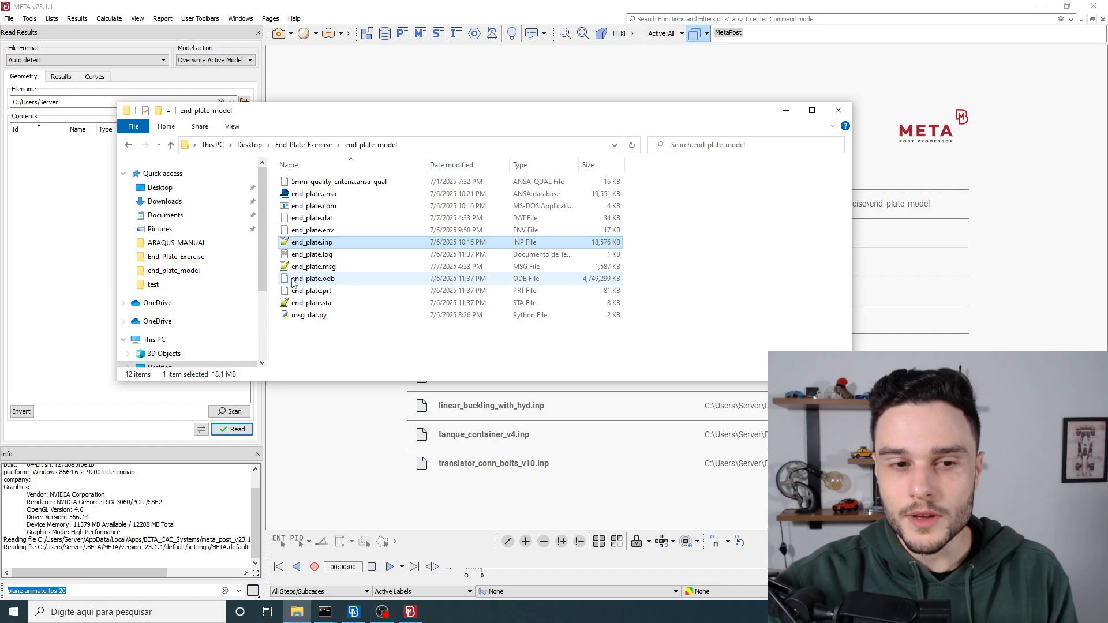
left_click(317, 280)
left_click(81, 191)
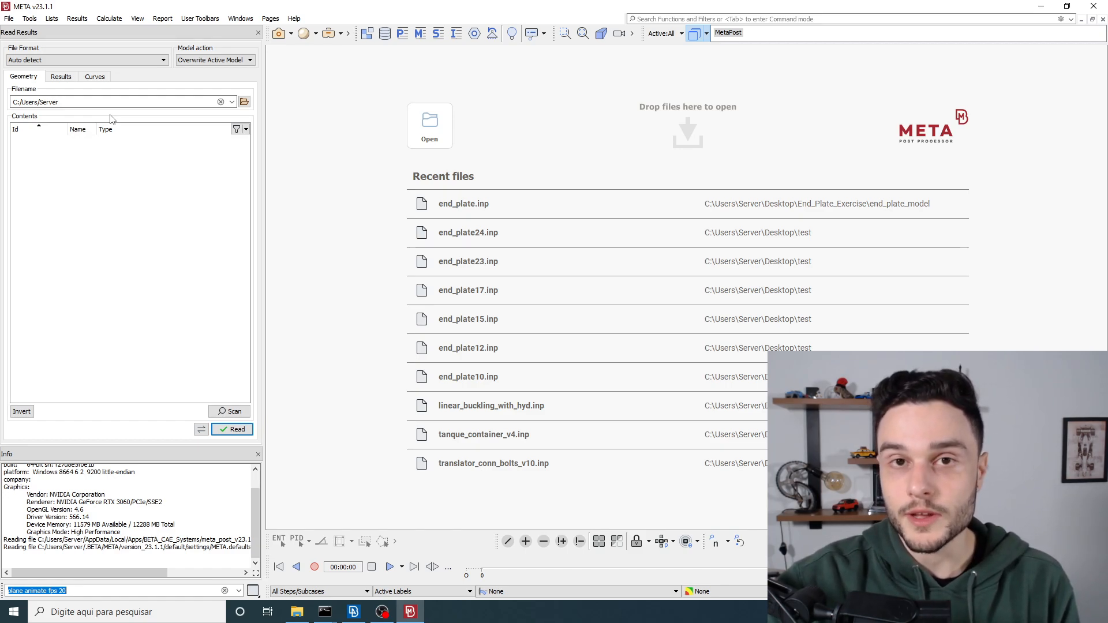
left_click(301, 619)
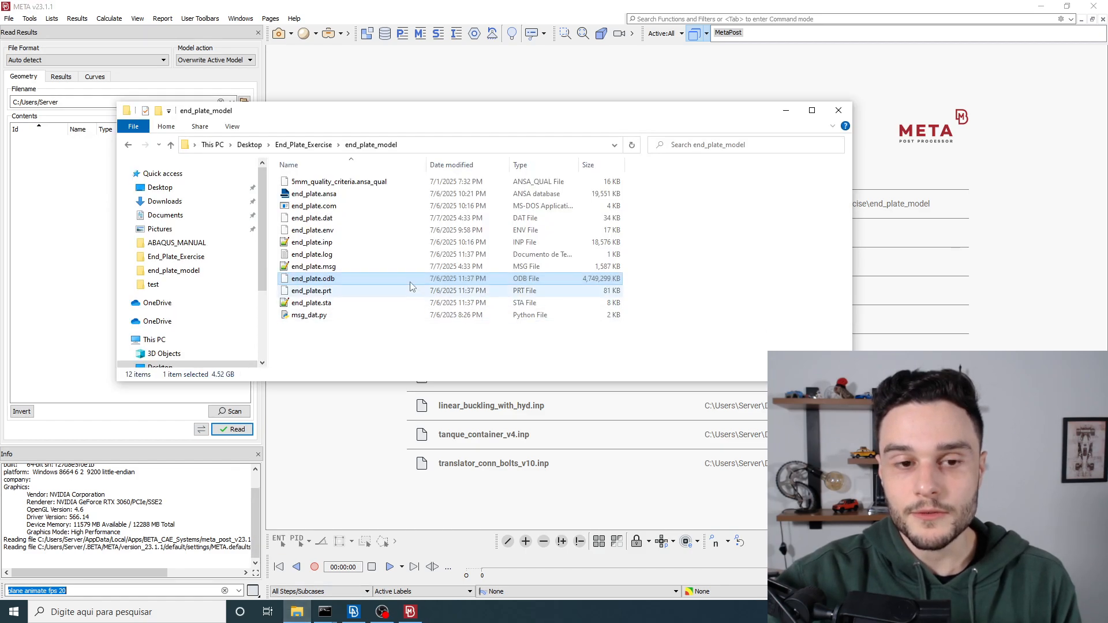
left_click(331, 247, "ctrl")
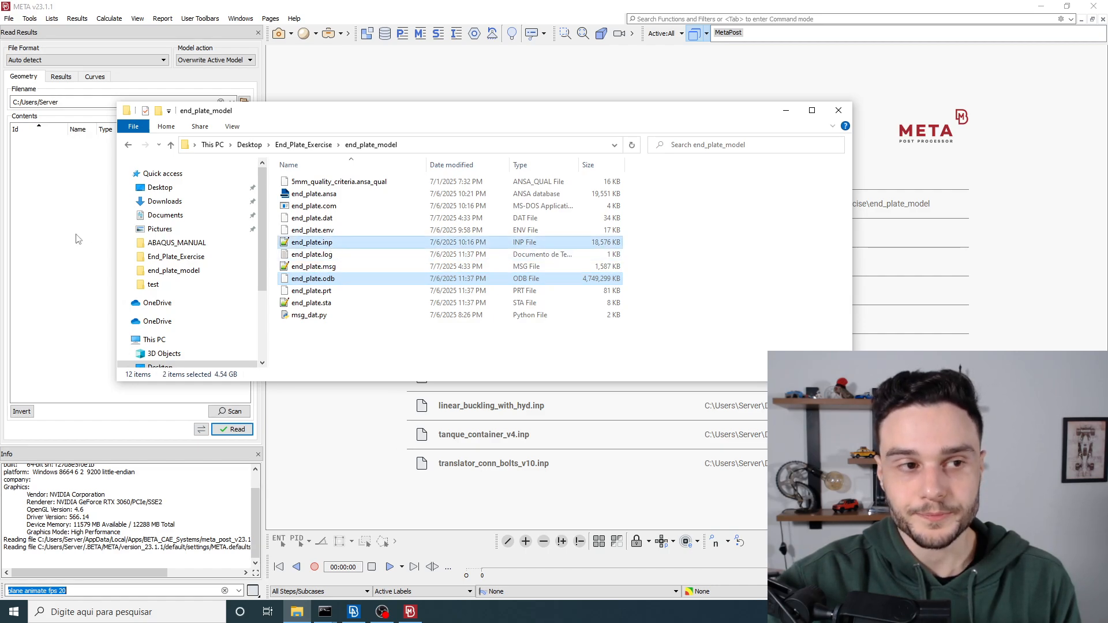
Step: Copy the end_plate_model folder path from File Explorer and use it in META to open end_plate.inp as the geometry
left_click(452, 146)
key("ctrl+c")
left_click(68, 183)
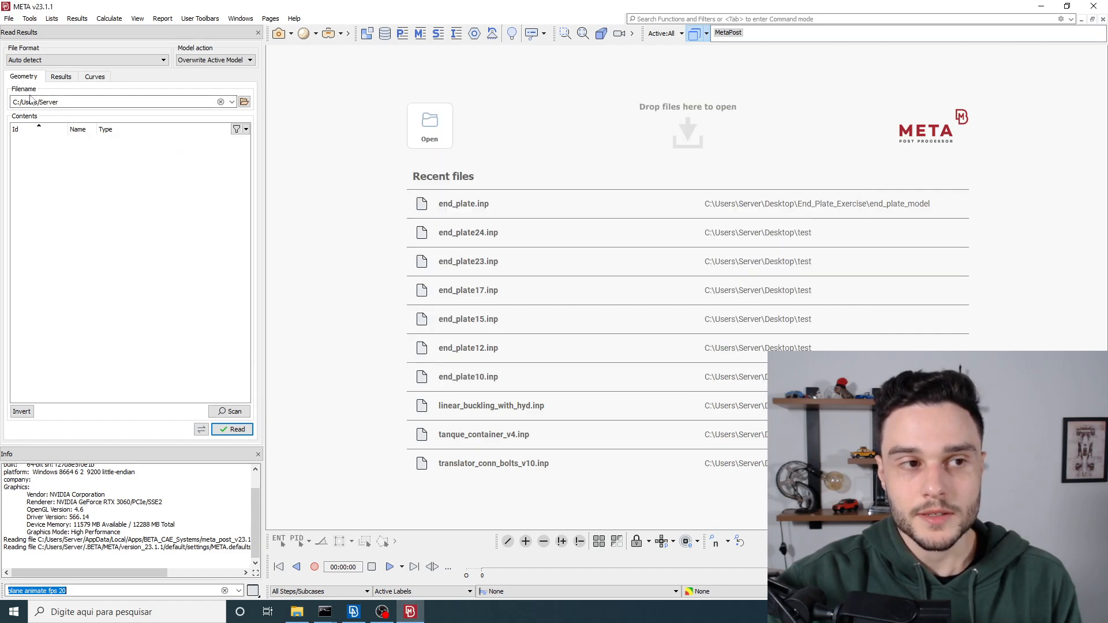
left_click(244, 103)
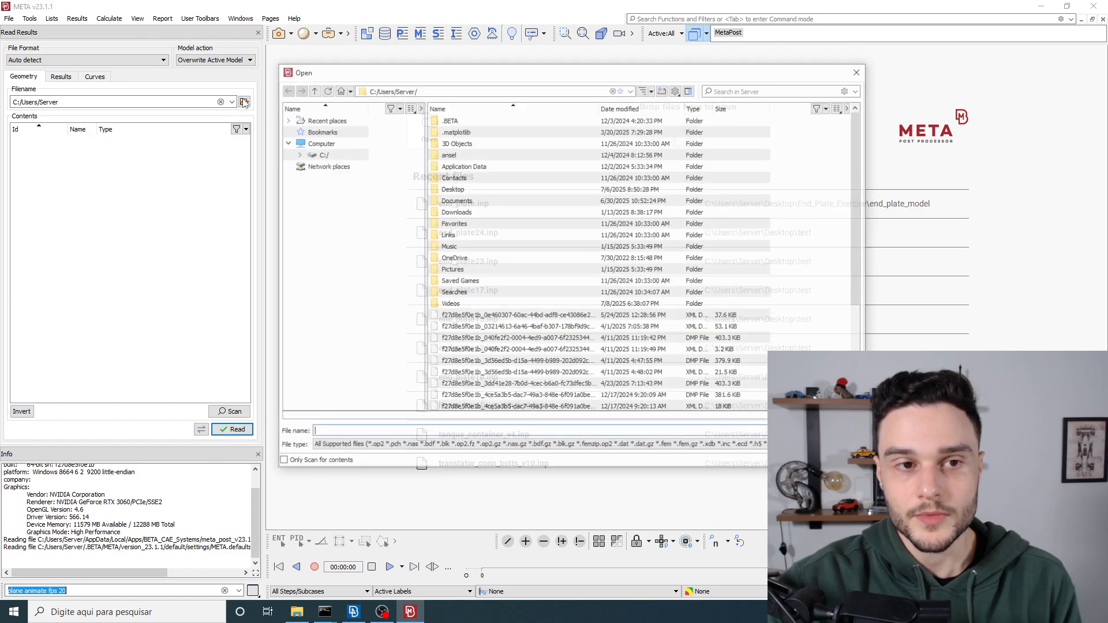
left_click(441, 91)
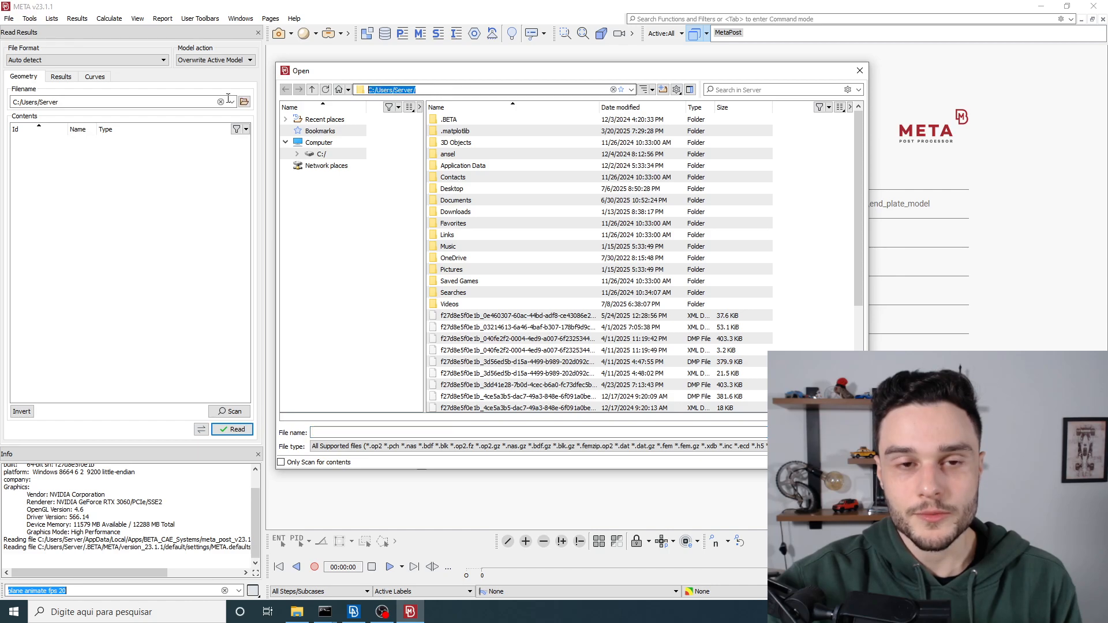
key("ctrl+v")
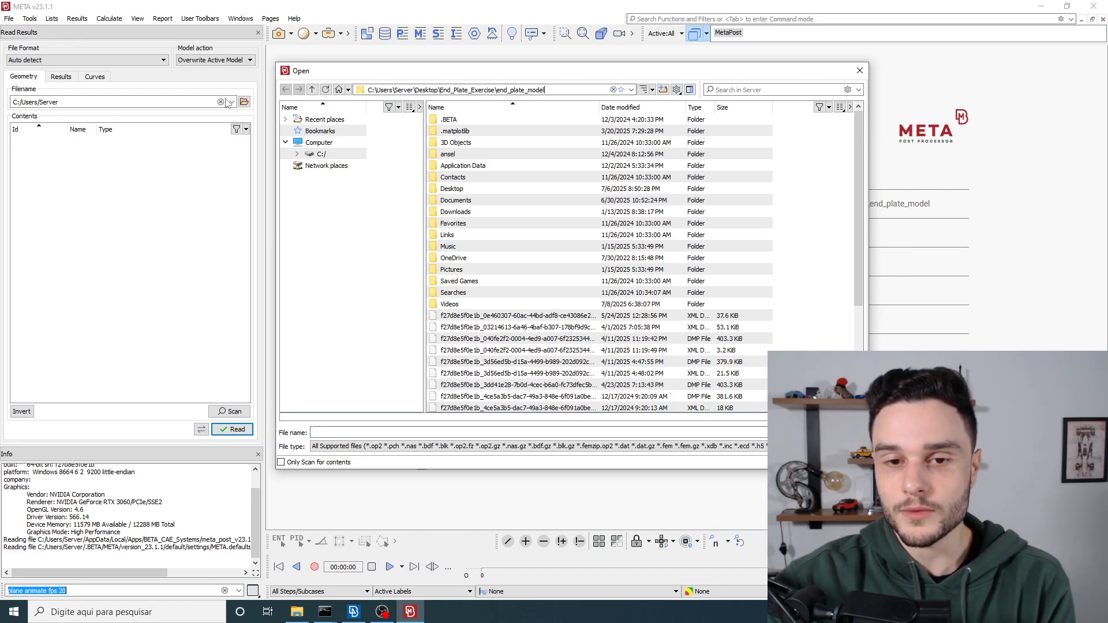
key("Return")
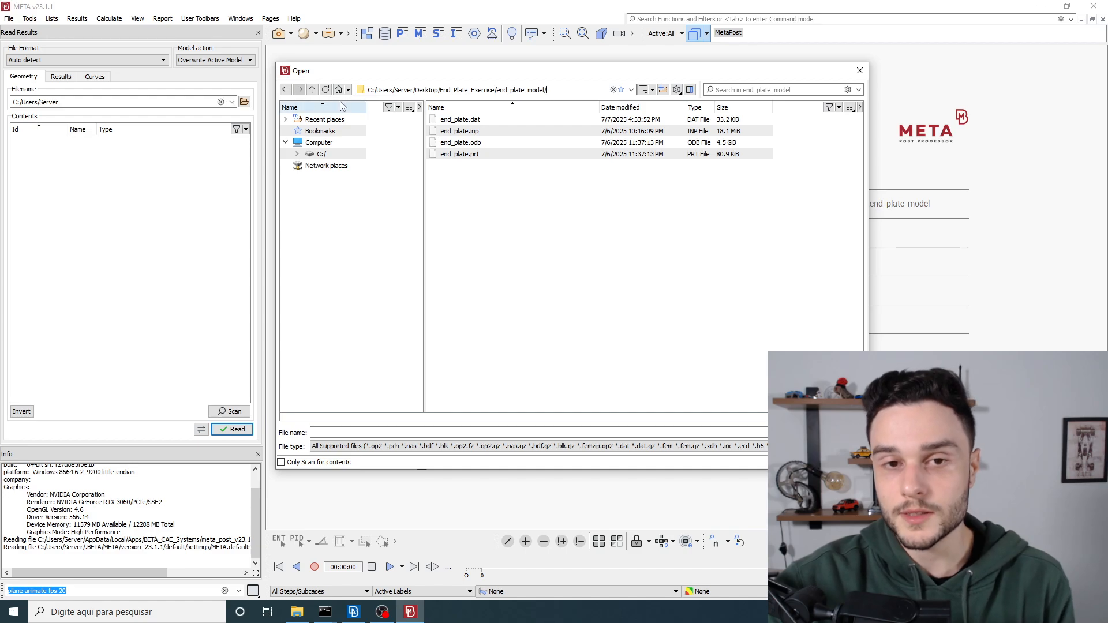
left_click(499, 137)
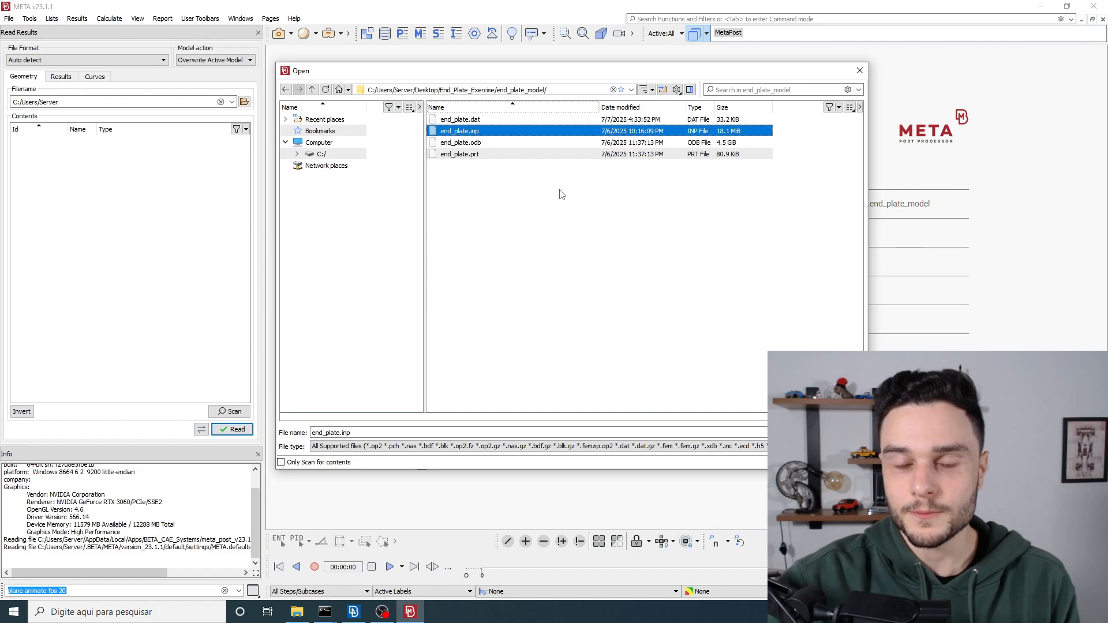
double_click(483, 134)
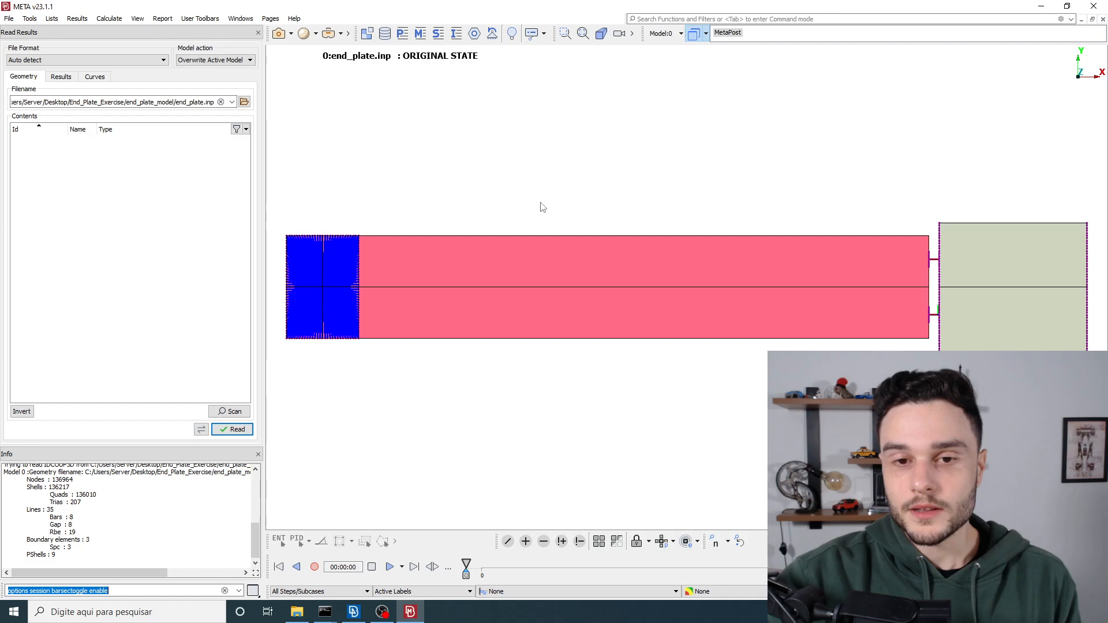
Step: Turn on the Wire display in an isometric view and examine the mesh around the bolted end-plate connection
scroll(538, 209, "down", 2)
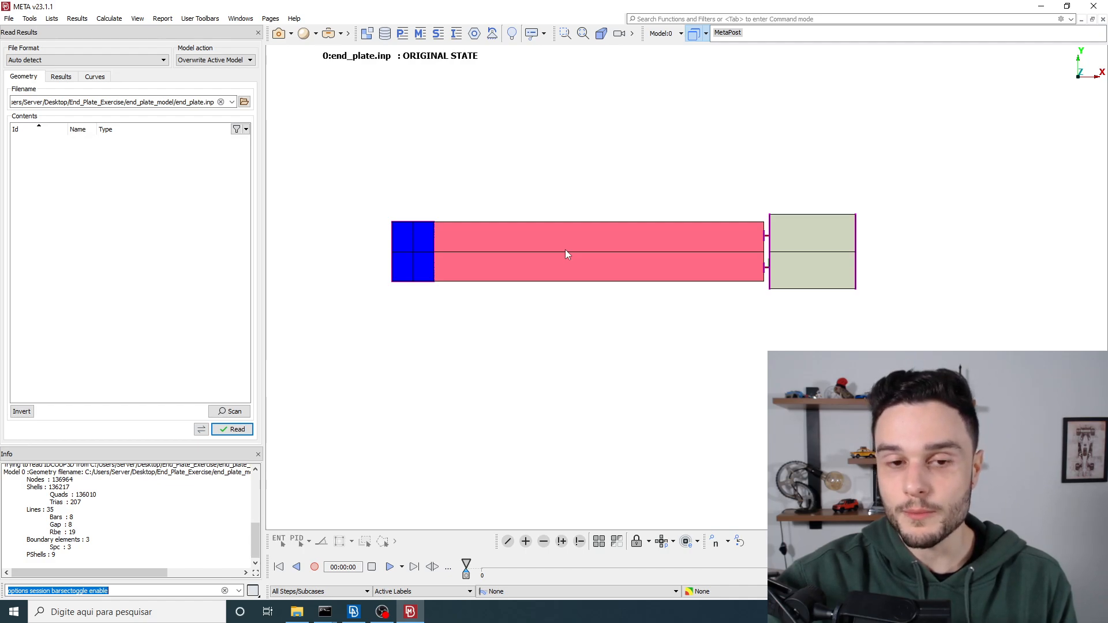
scroll(564, 251, "down", 2)
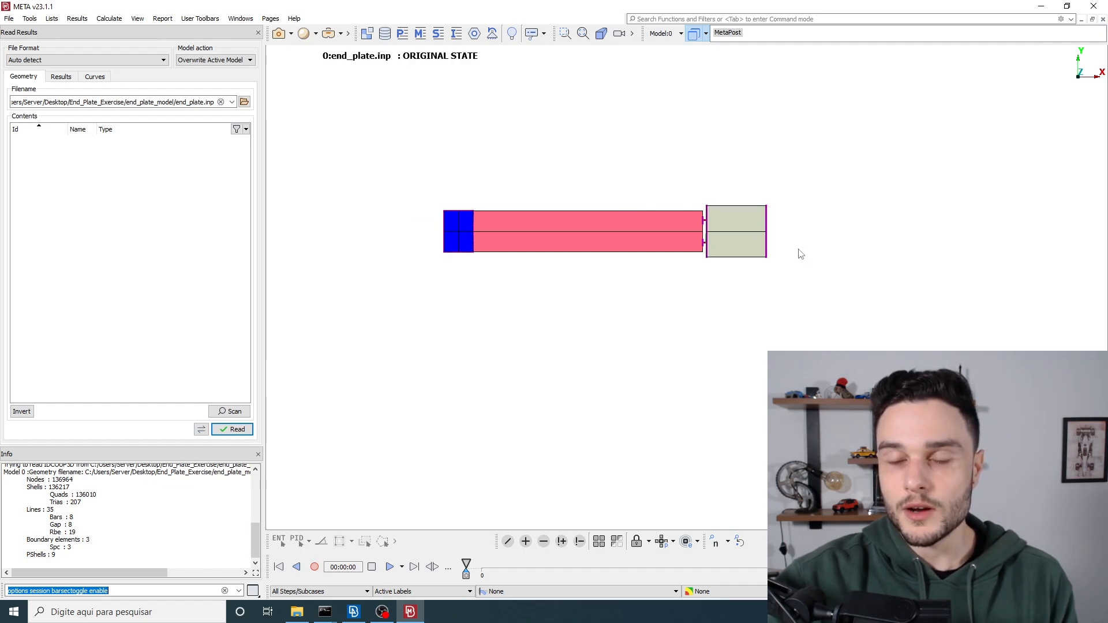
left_click_drag(799, 250, 958, 64, "ctrl")
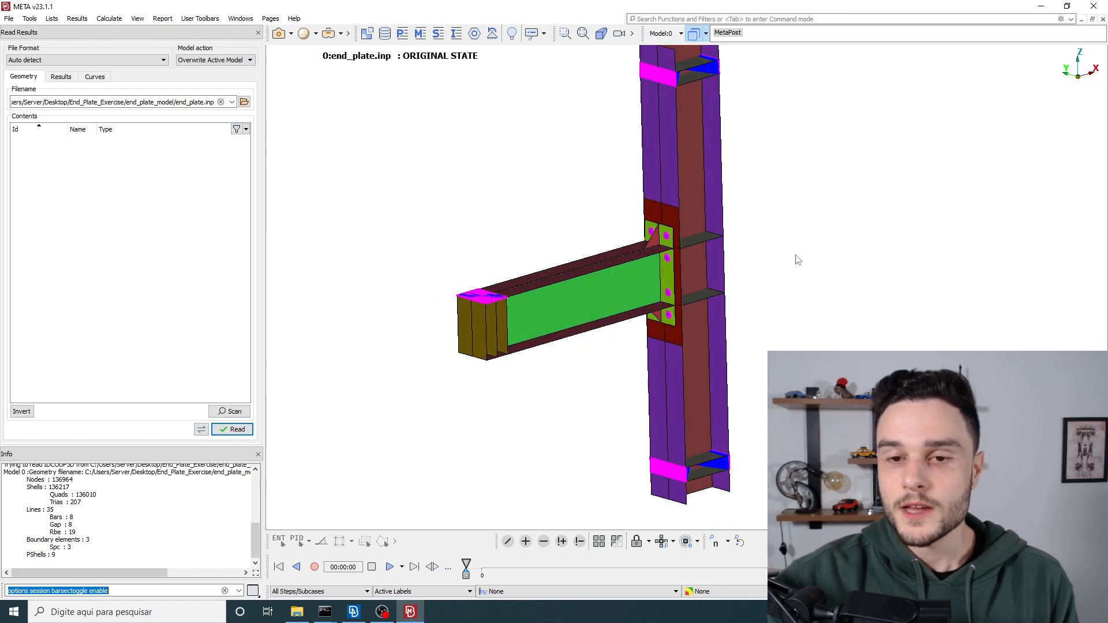
scroll(642, 262, "up", 5)
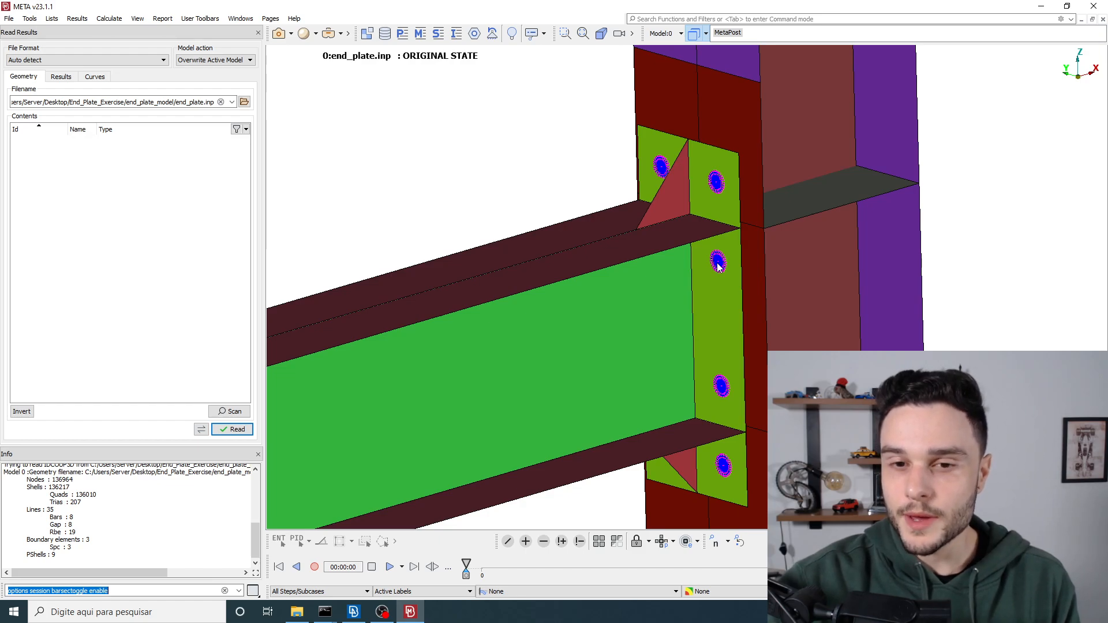
scroll(718, 265, "down", 3)
type("4")
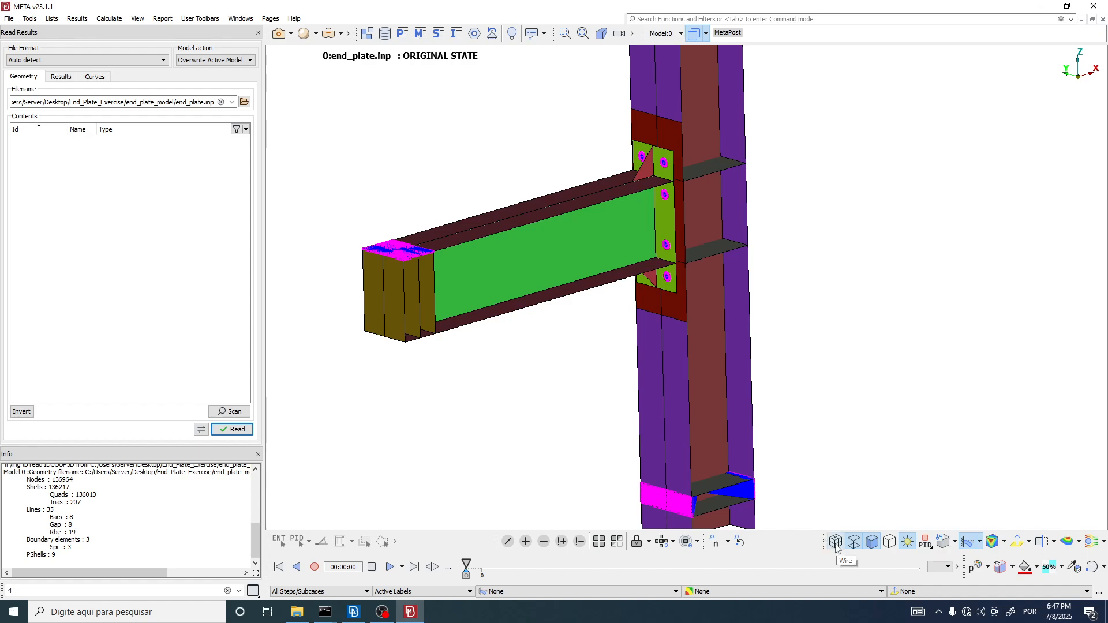
left_click(836, 543)
scroll(646, 167, "up", 5)
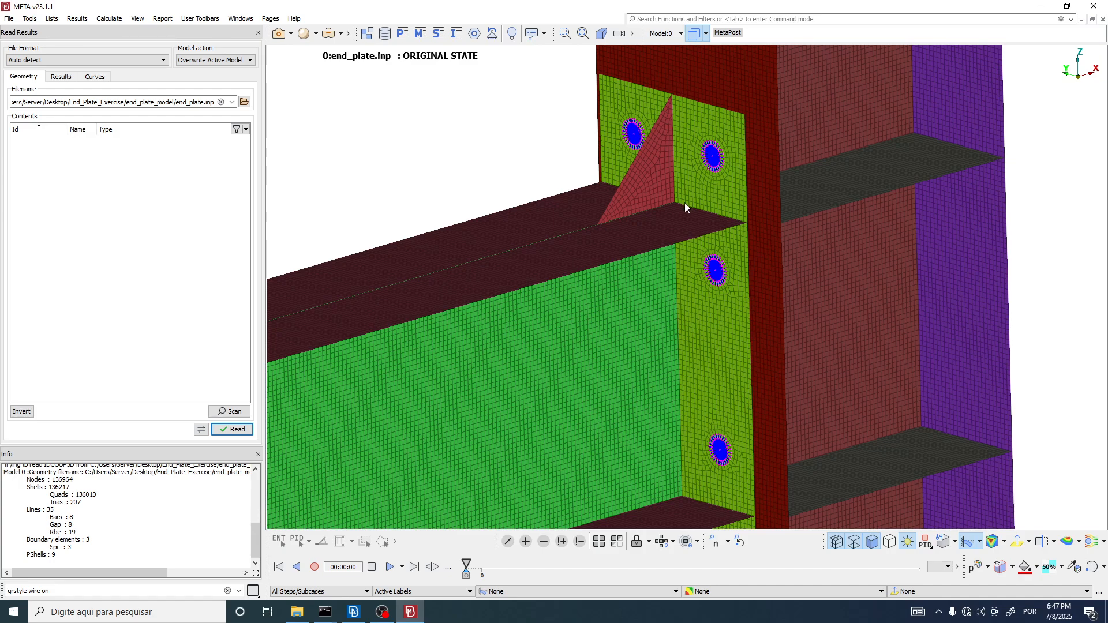
scroll(685, 202, "down", 5)
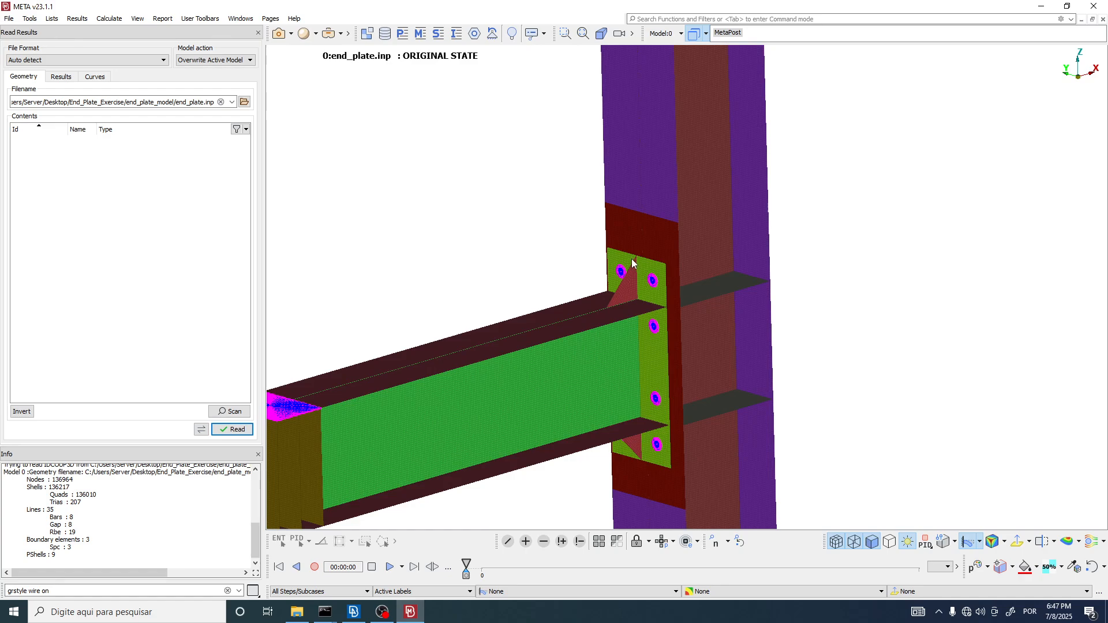
scroll(527, 210, "down", 3)
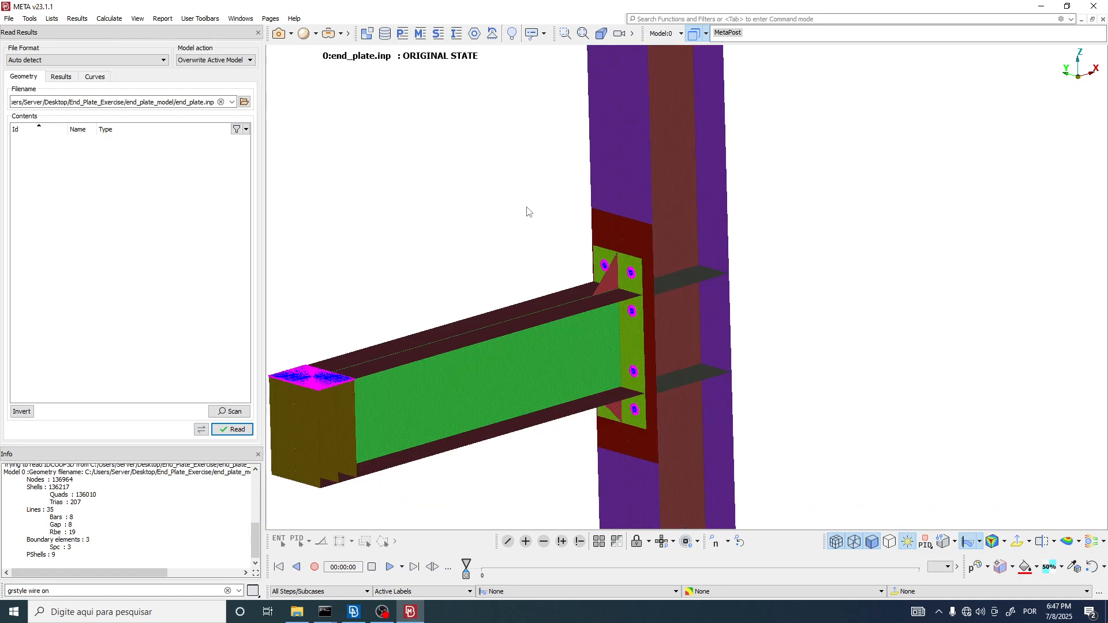
left_click(384, 613)
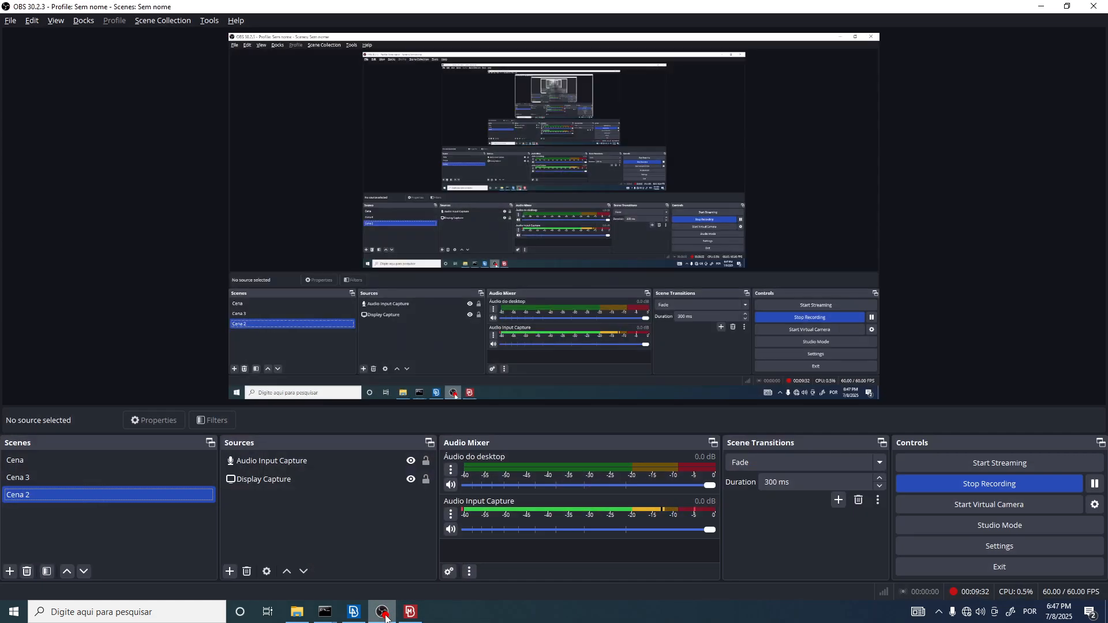
left_click(384, 613)
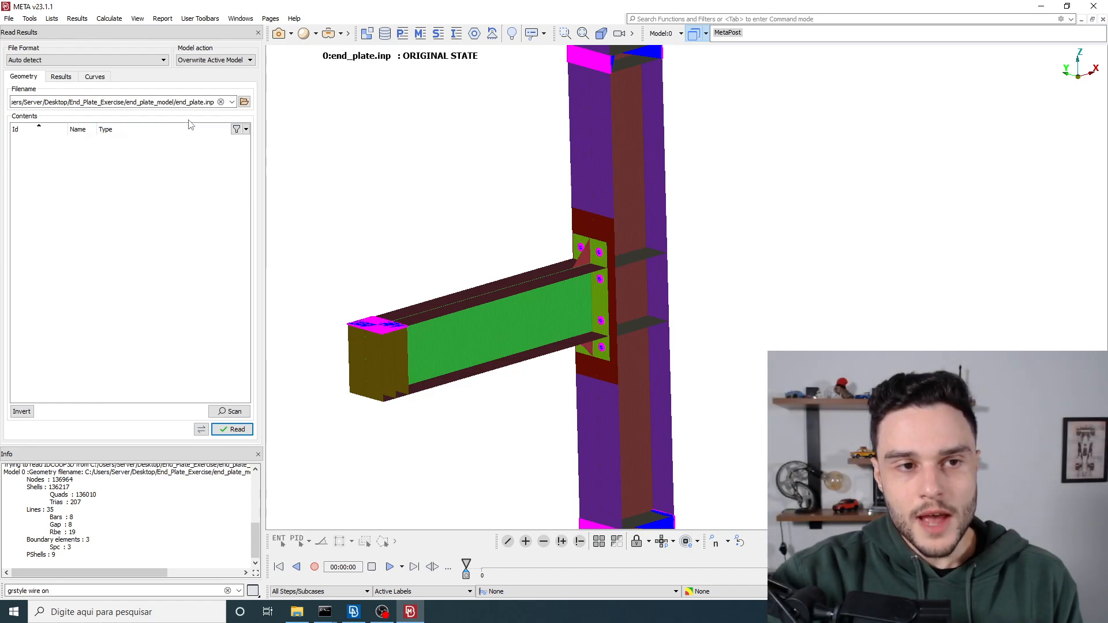
Step: Set end_plate.odb from the end_plate_model folder as the results file for the active model
left_click_drag(166, 102, 238, 102)
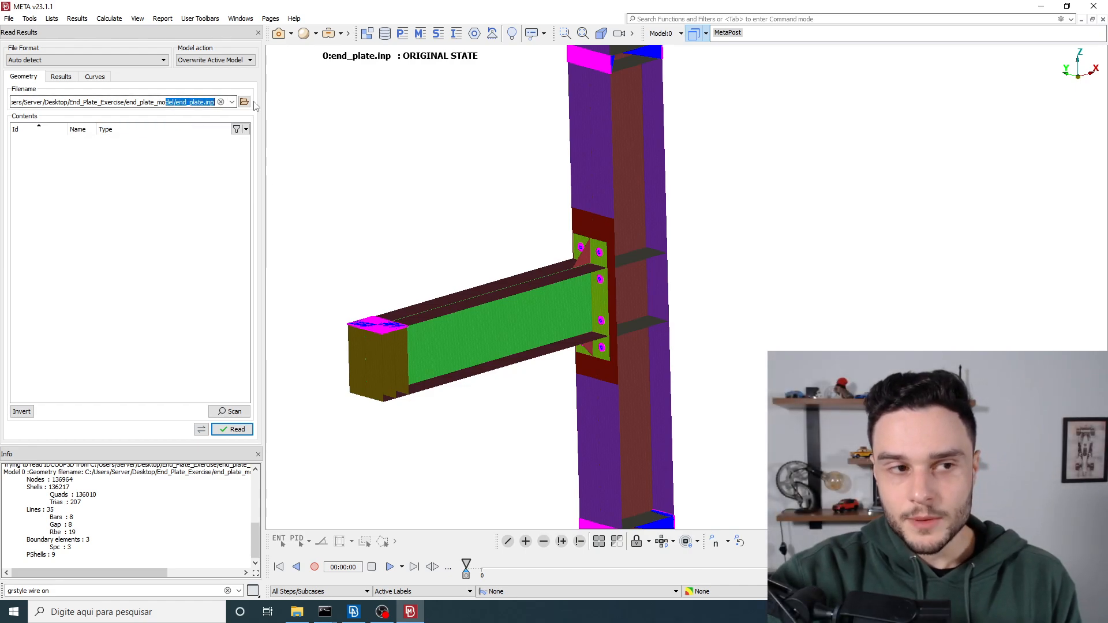
left_click(61, 77)
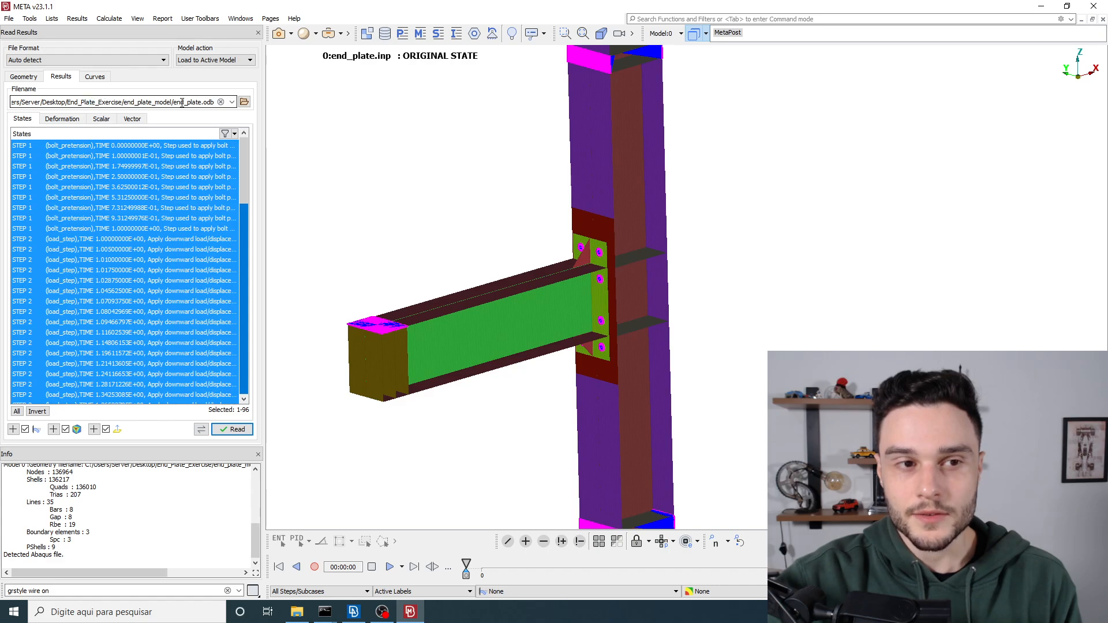
left_click_drag(186, 102, 221, 102)
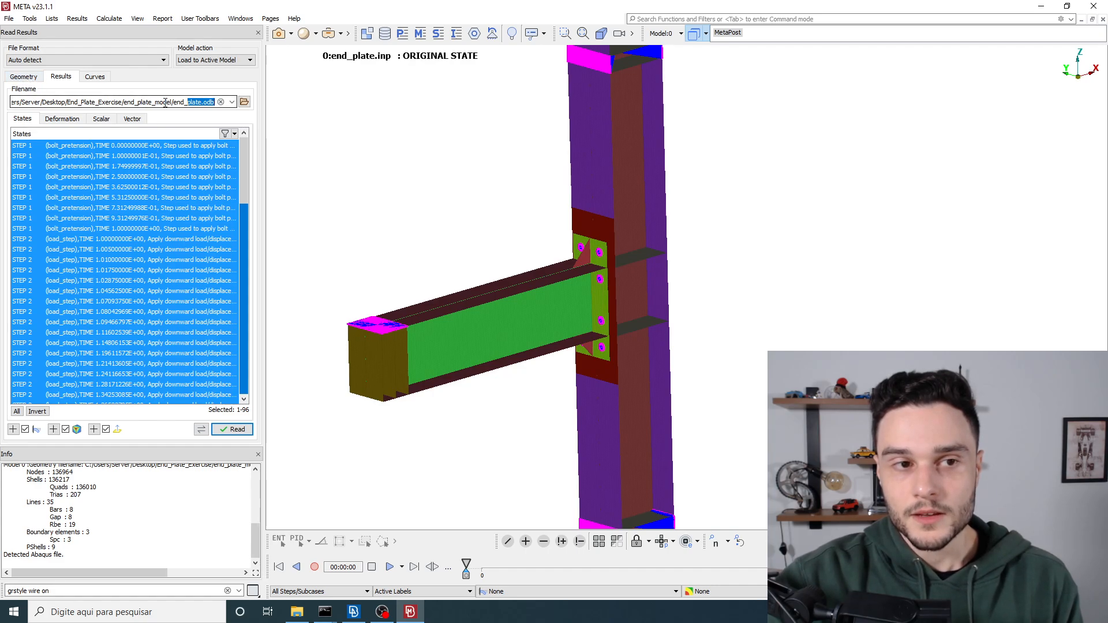
left_click_drag(172, 102, 252, 102)
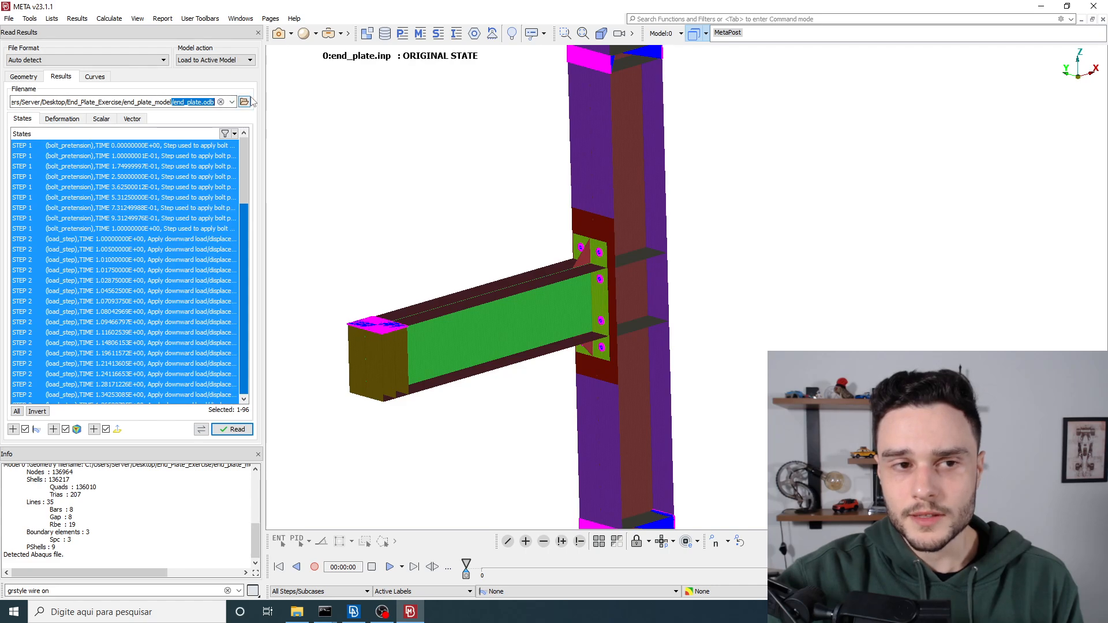
left_click(189, 102)
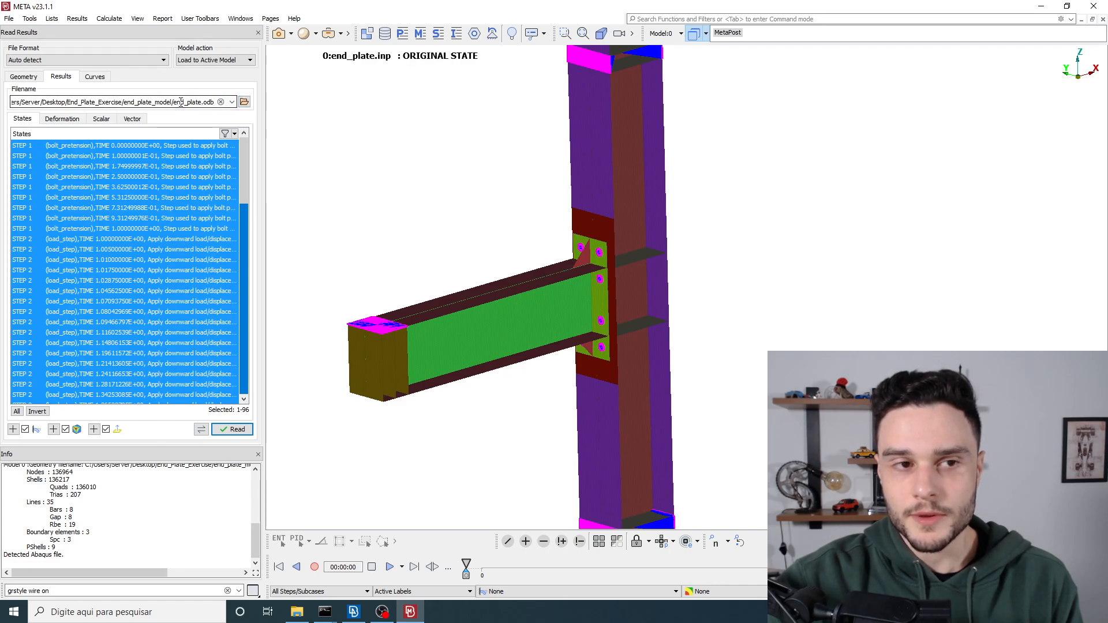
left_click_drag(181, 103, 209, 103)
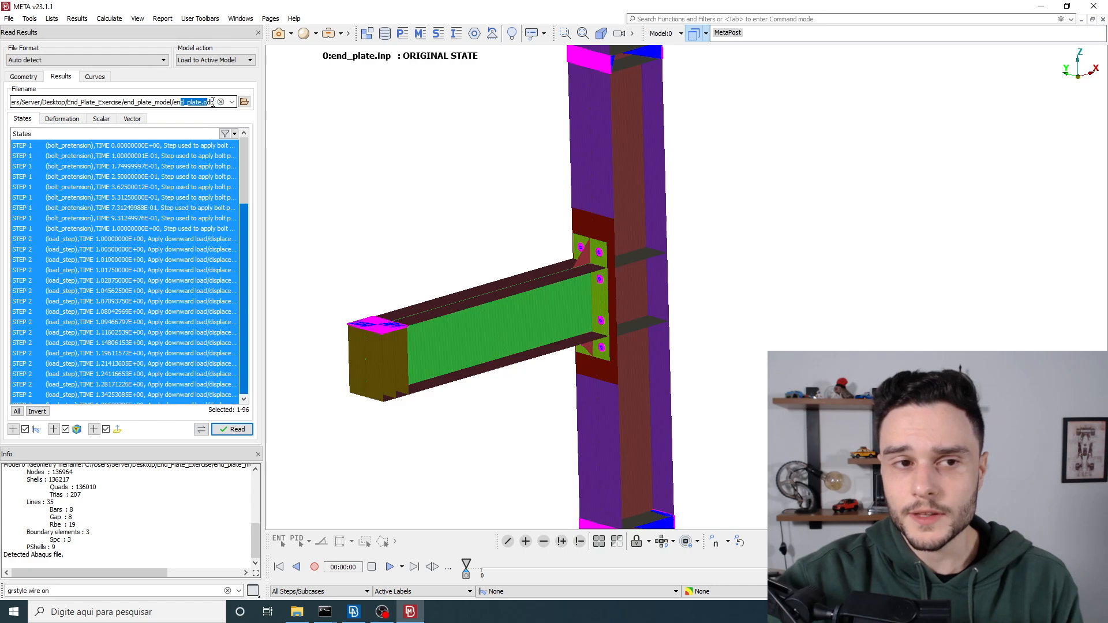
left_click(245, 103)
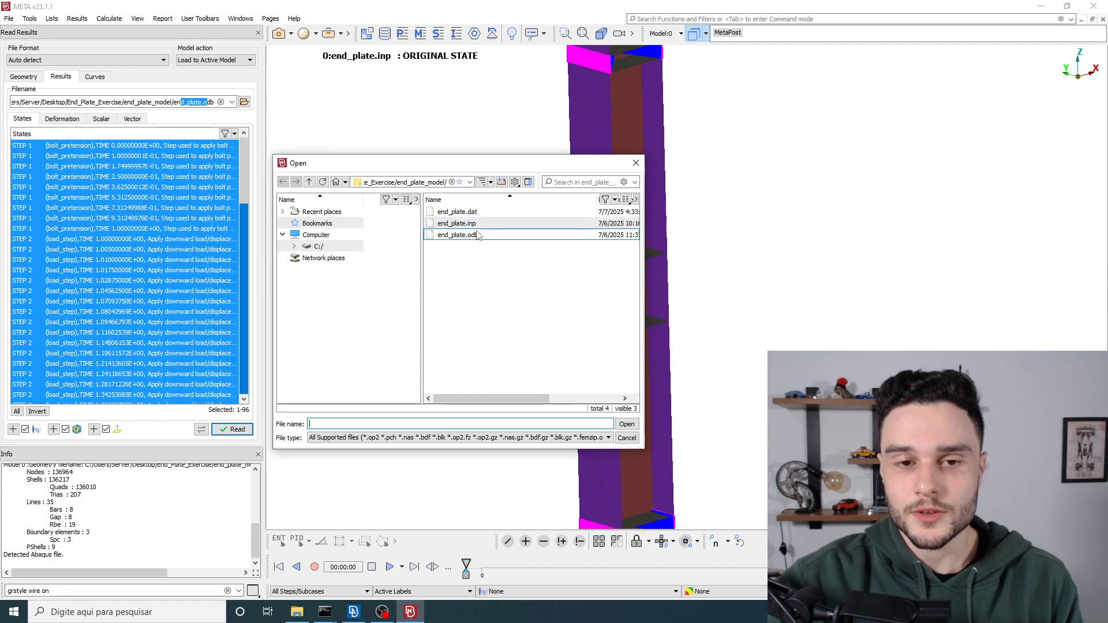
double_click(461, 235)
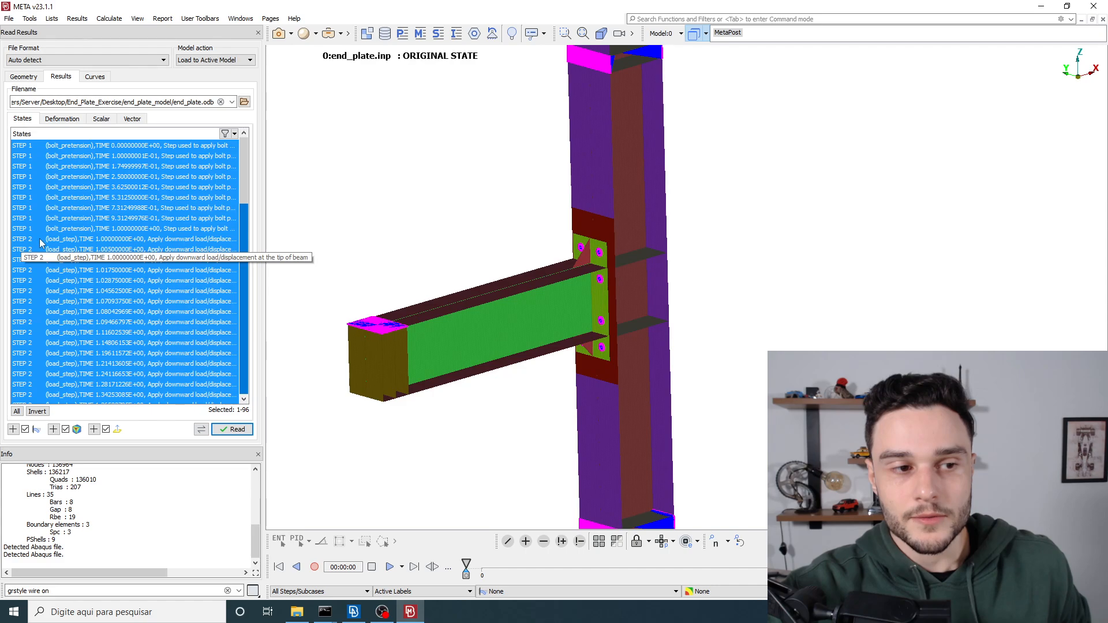
Step: Review the available result states and select only the last bolt_pretension state of STEP 1, TIME 1.00000000E+00
scroll(52, 243, "down", 3)
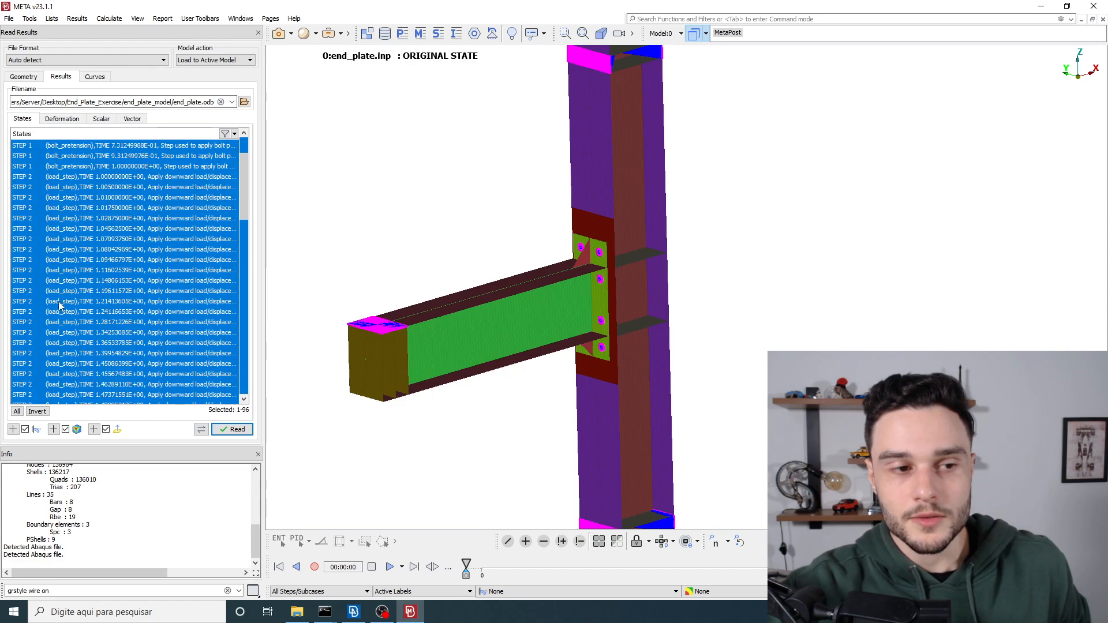
scroll(46, 318, "down", 4)
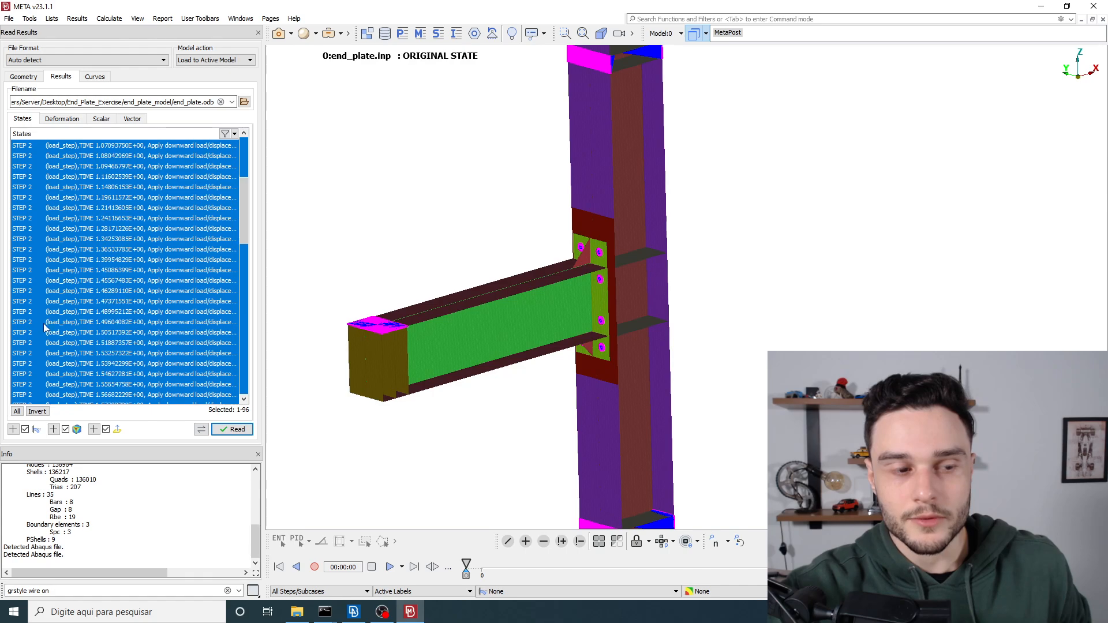
scroll(69, 364, "down", 4)
scroll(81, 370, "down", 11)
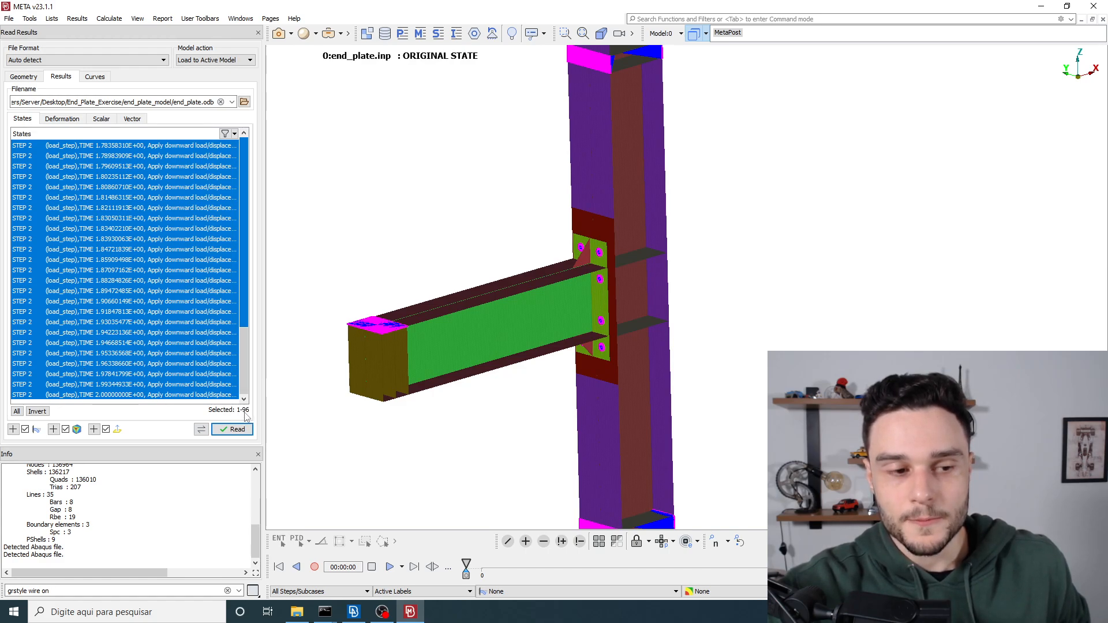
scroll(207, 282, "up", 17)
scroll(208, 283, "up", 5)
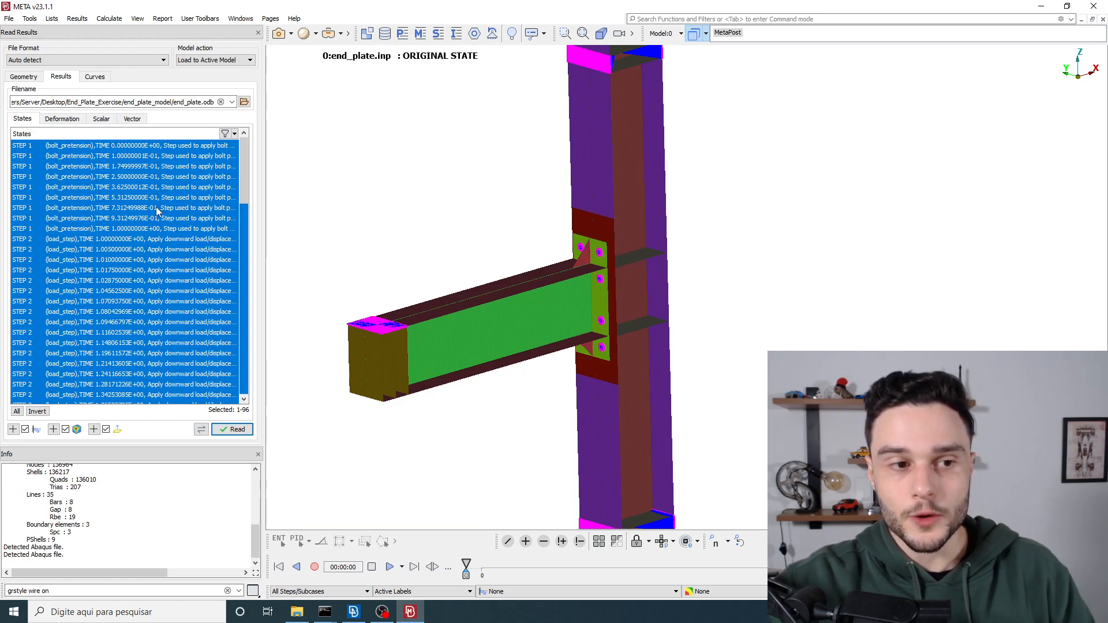
left_click(50, 229)
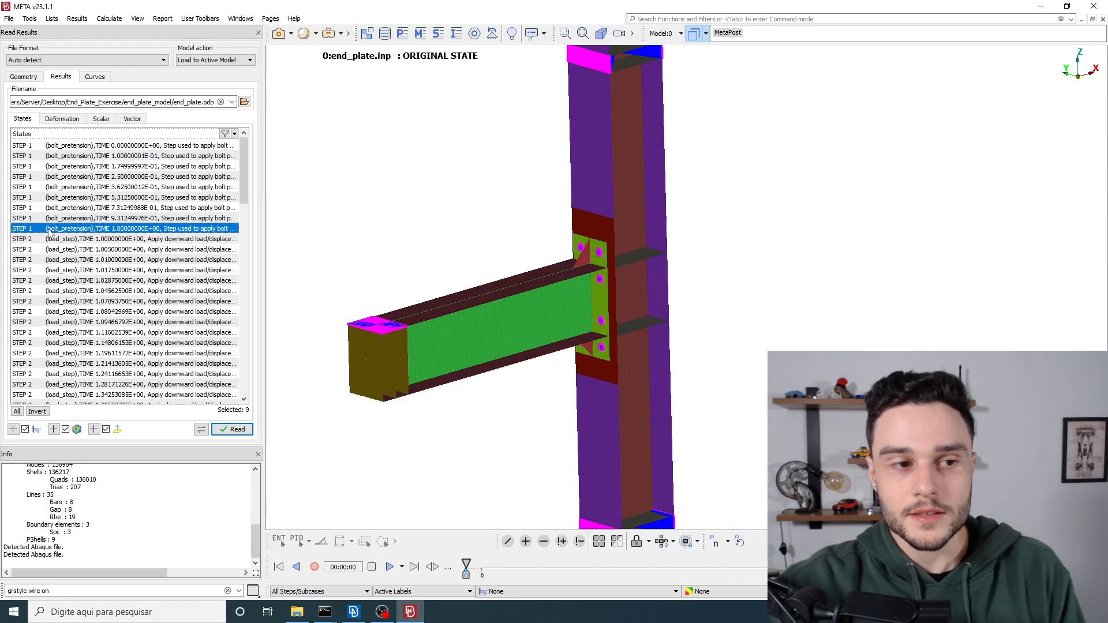
left_click(51, 236)
left_click(56, 226)
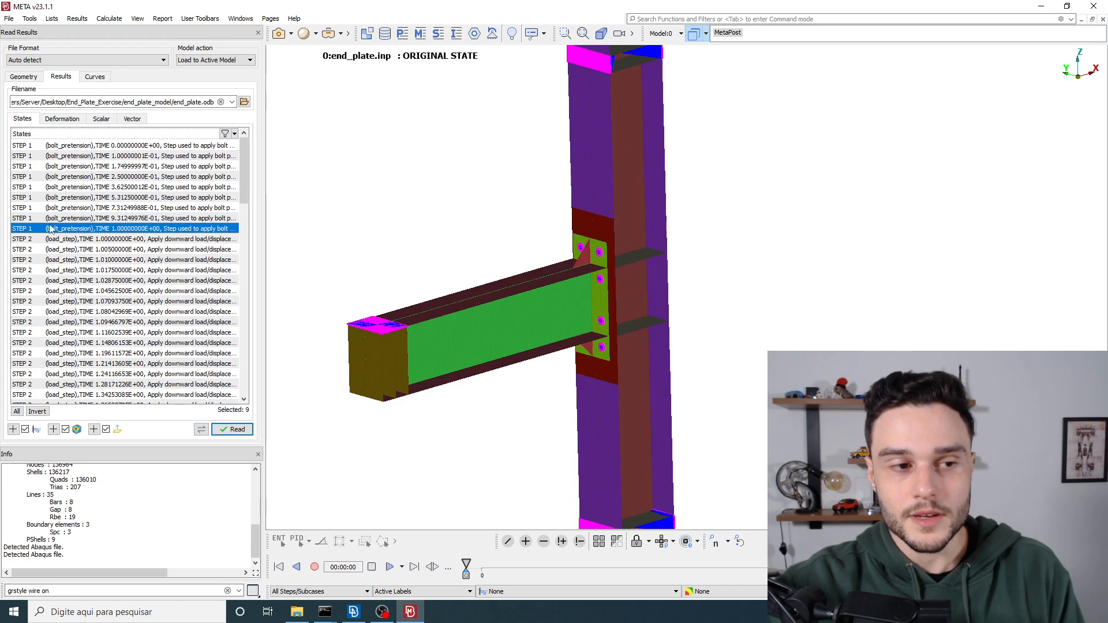
Step: Add the last load_step state of STEP 2, TIME 2.00000000E+00, to the selection and check both selected states
scroll(84, 319, "down", 20)
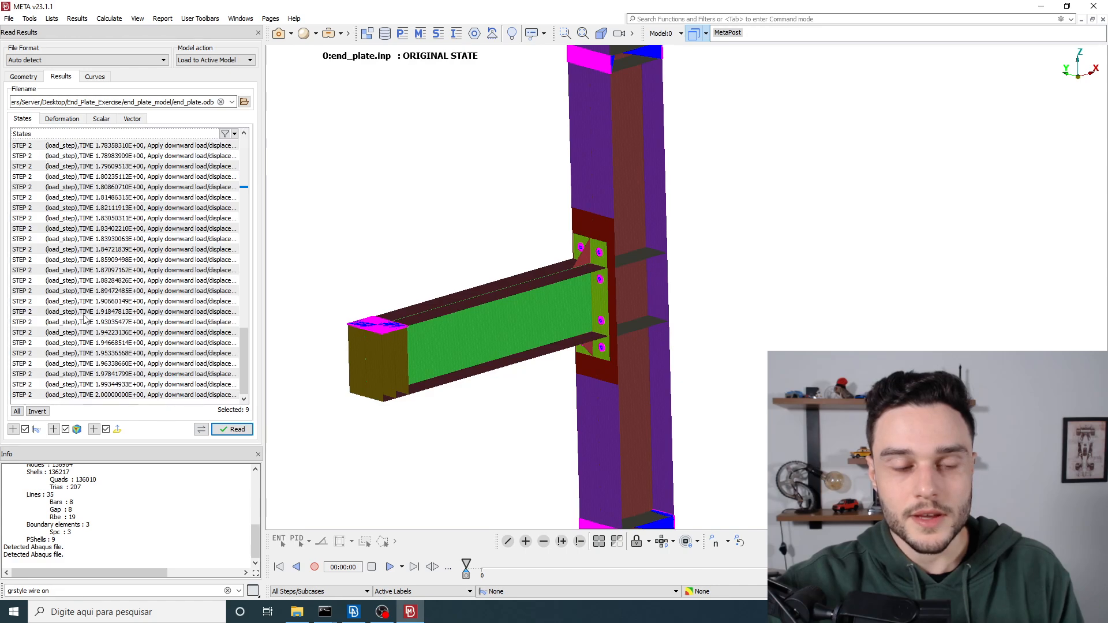
left_click(104, 396)
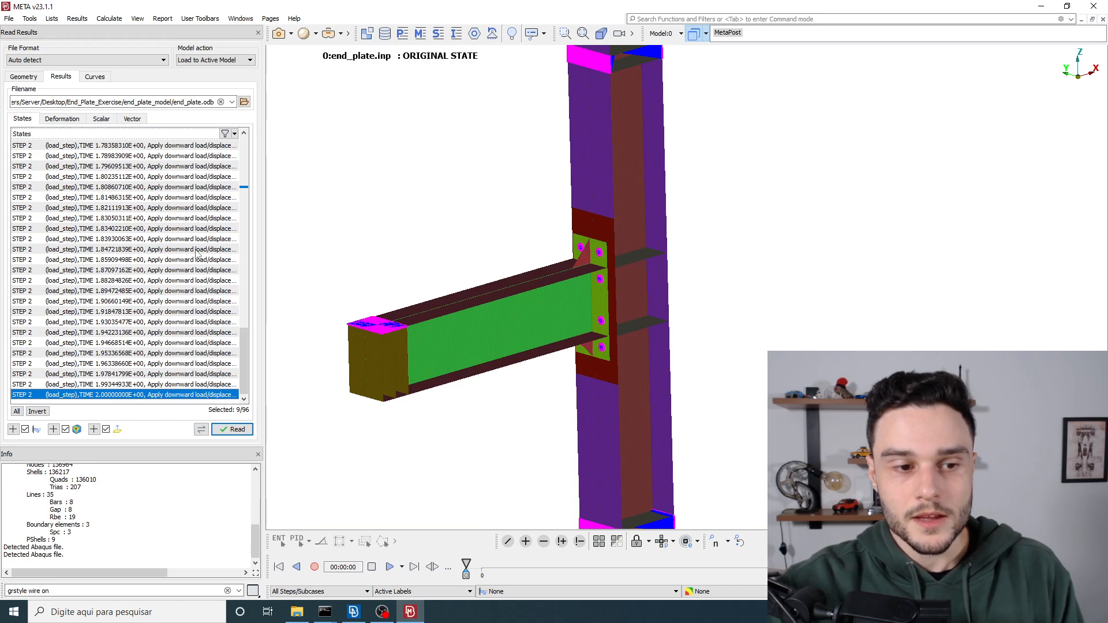
scroll(149, 299, "up", 7)
scroll(149, 299, "up", 10)
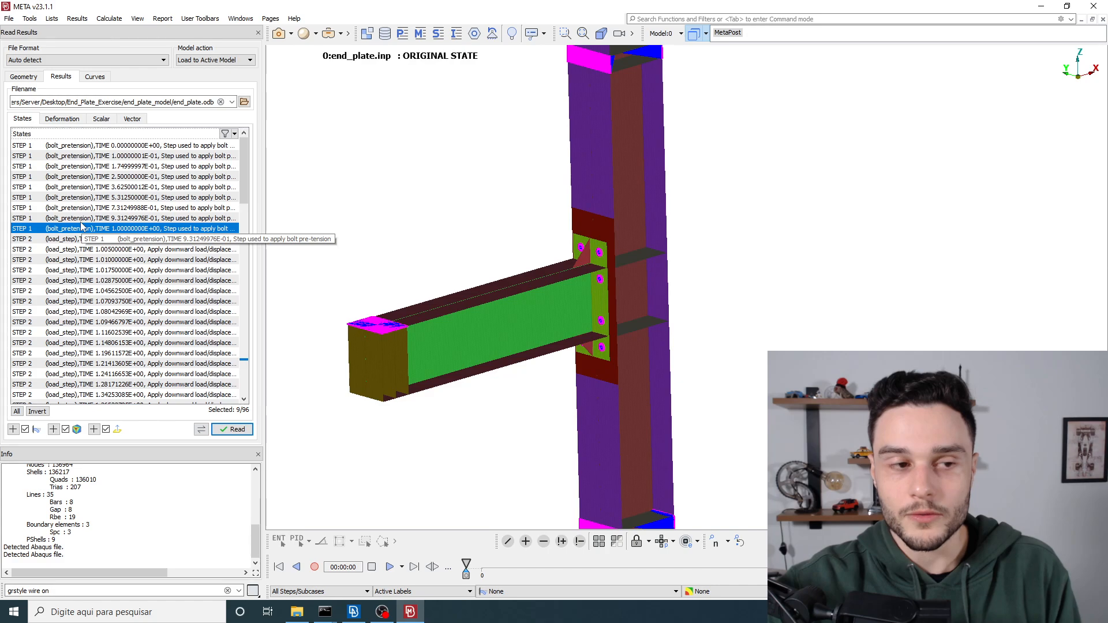
scroll(86, 234, "down", 20)
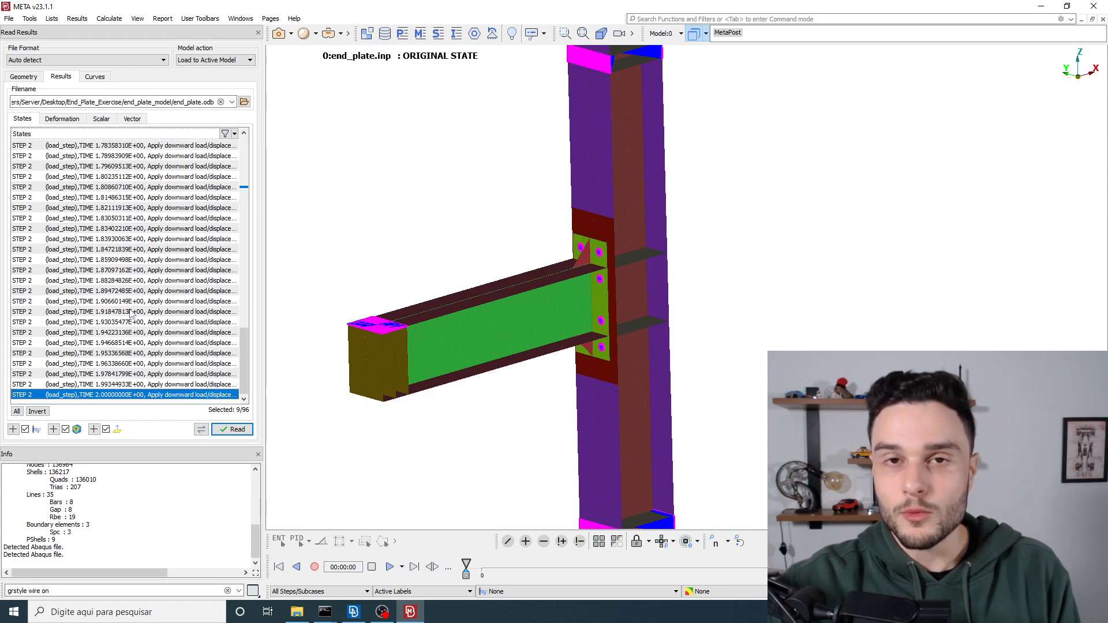
Step: Select every available result state of both the bolt_pretension and load_step steps at once
scroll(129, 316, "up", 13)
scroll(131, 312, "up", 10)
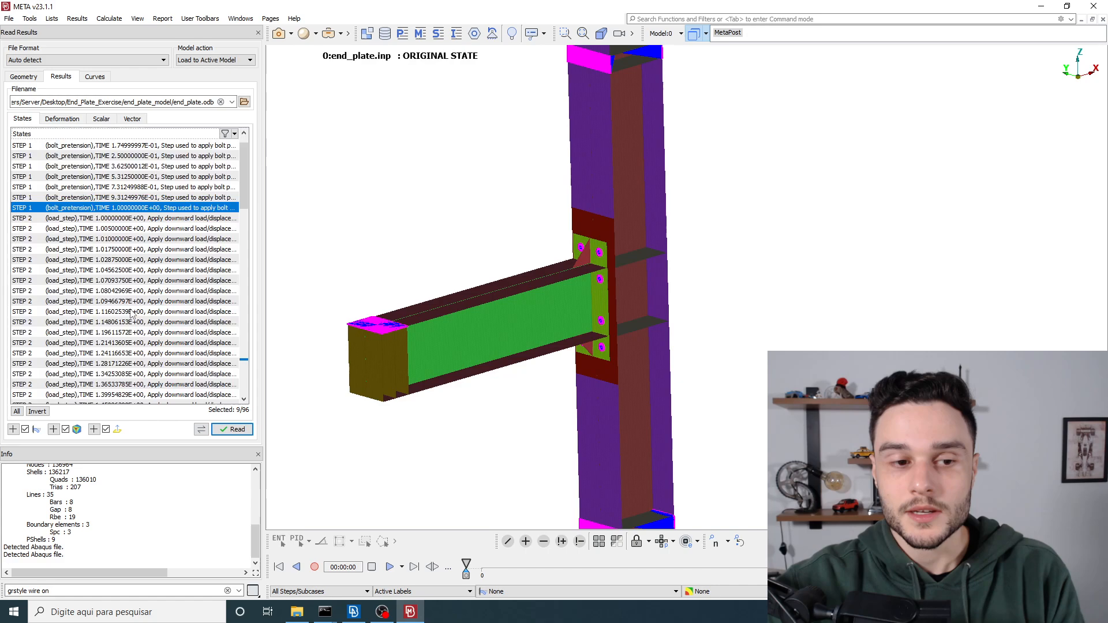
left_click(148, 189)
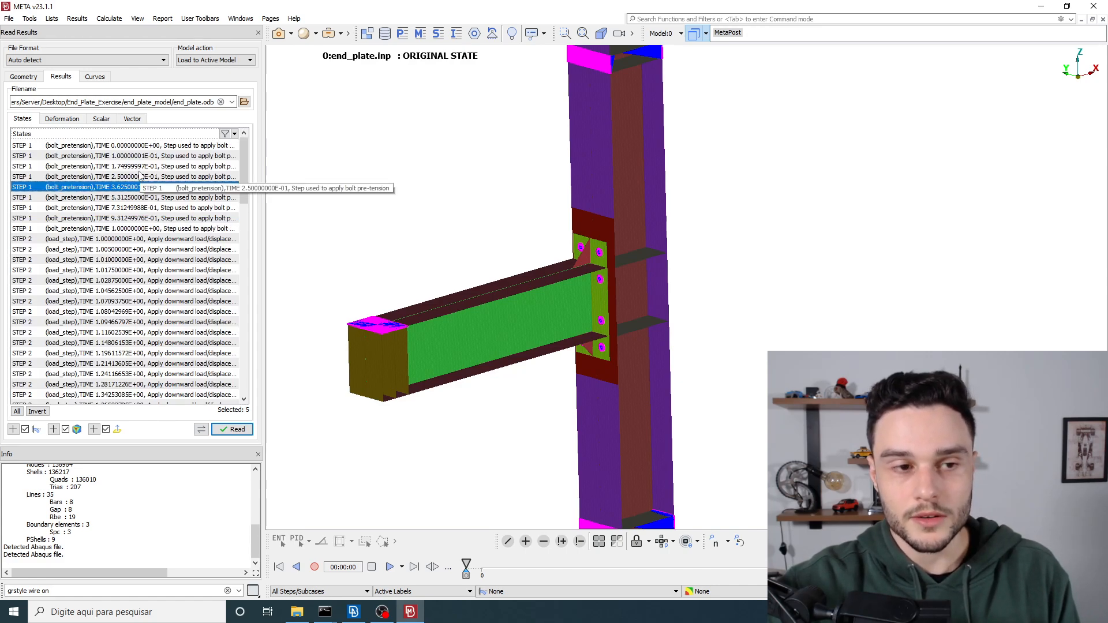
key("ctrl+a")
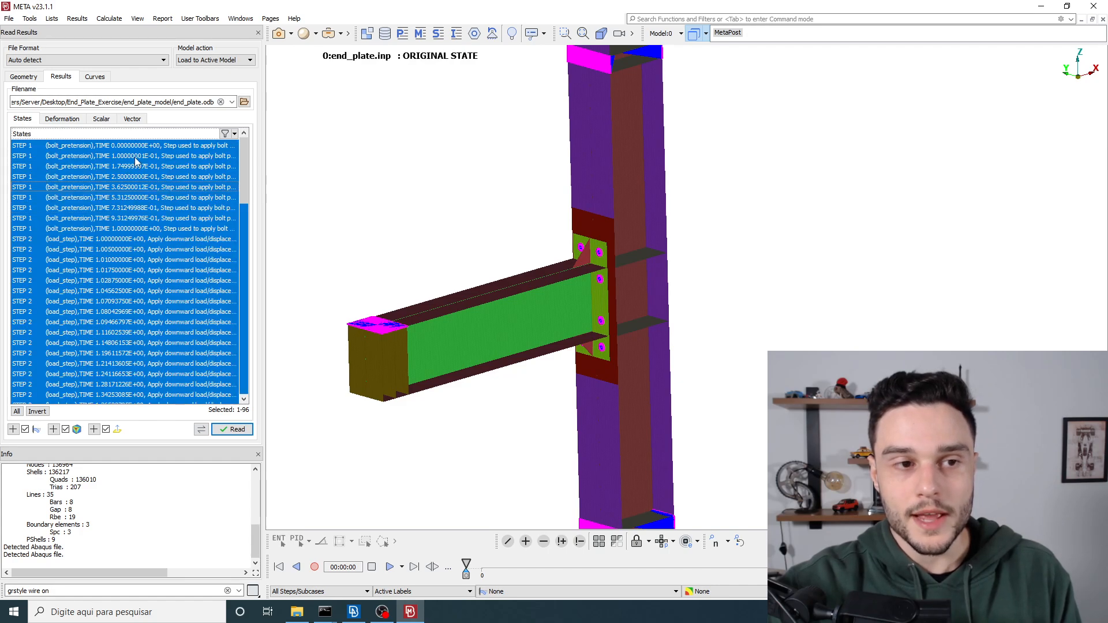
Step: Select the full range of states from STEP 1, TIME 0.00000000E+00, through the last load_step state at TIME 2.00000000E+00
left_click(136, 148)
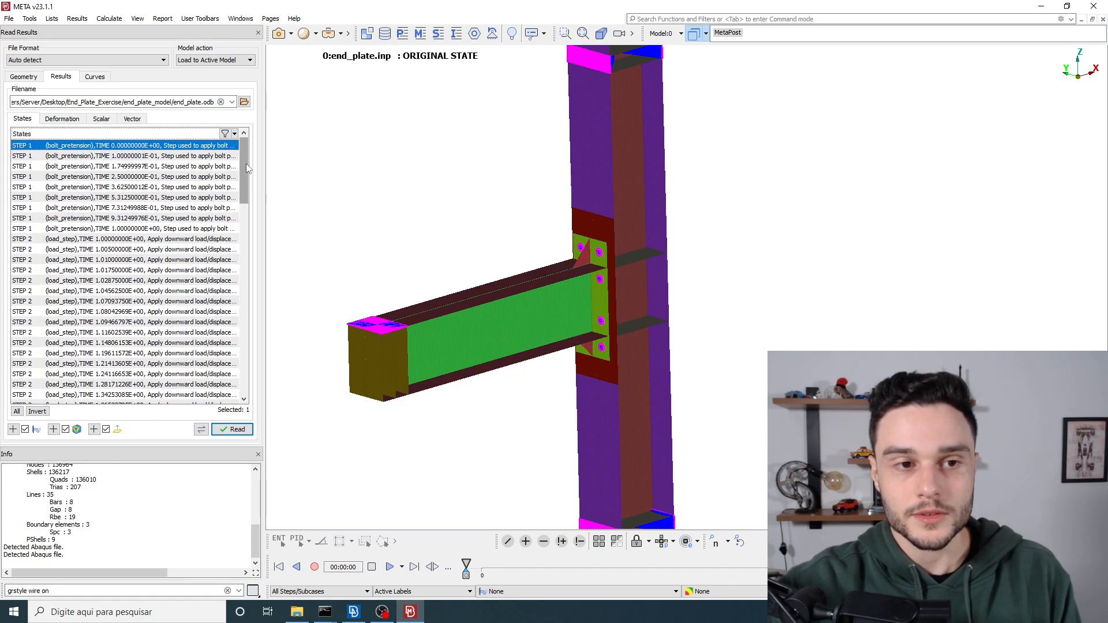
left_click_drag(243, 170, 243, 400)
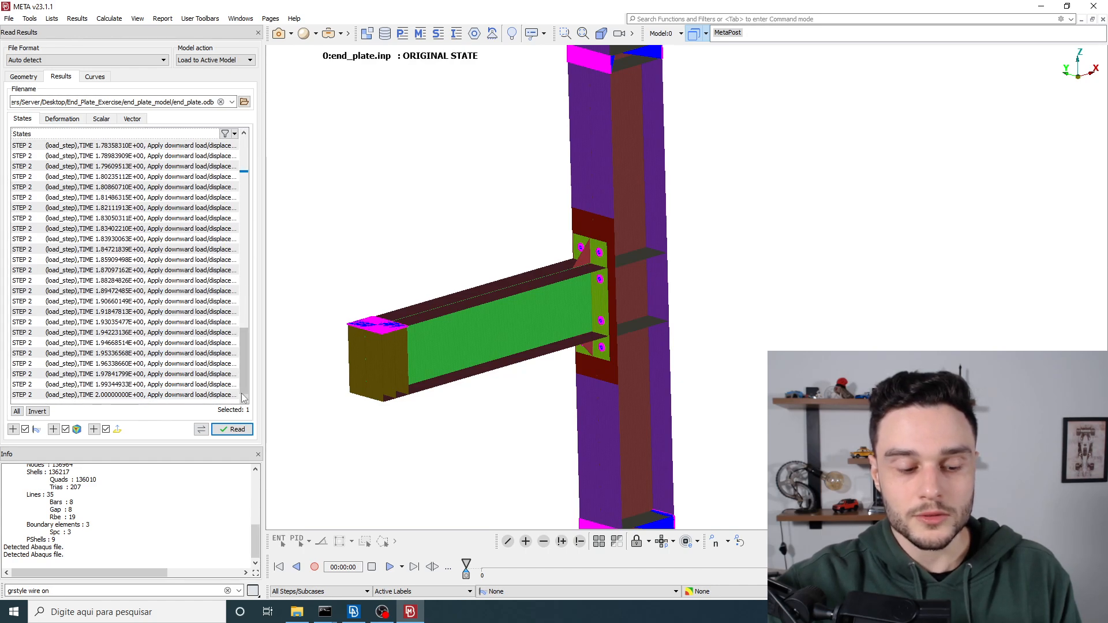
left_click(172, 395, "shift")
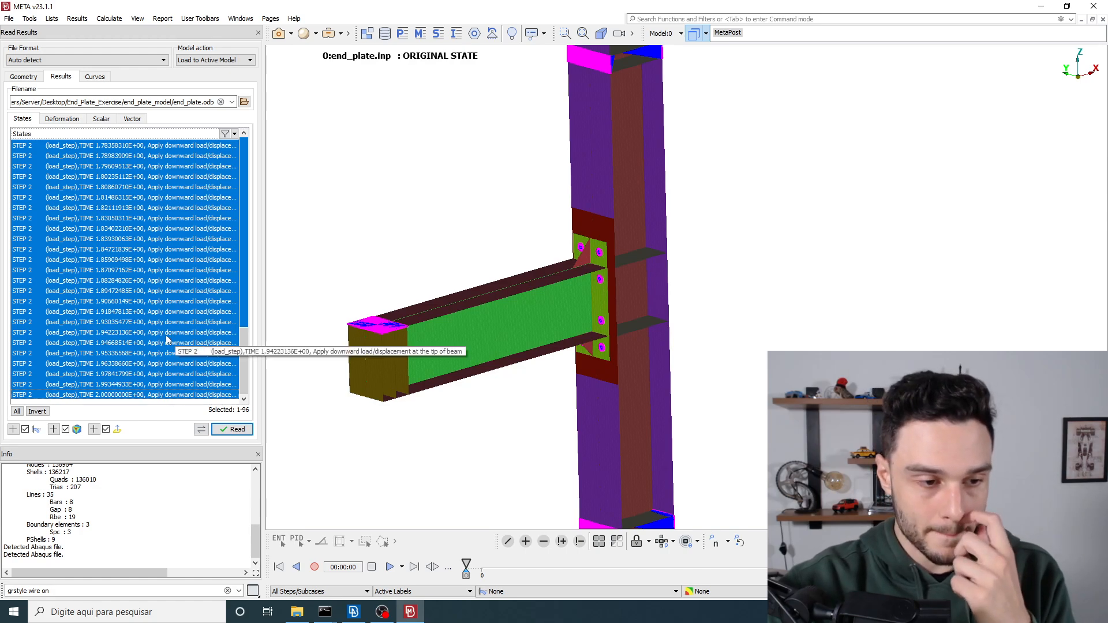
scroll(169, 289, "up", 6)
scroll(165, 280, "up", 15)
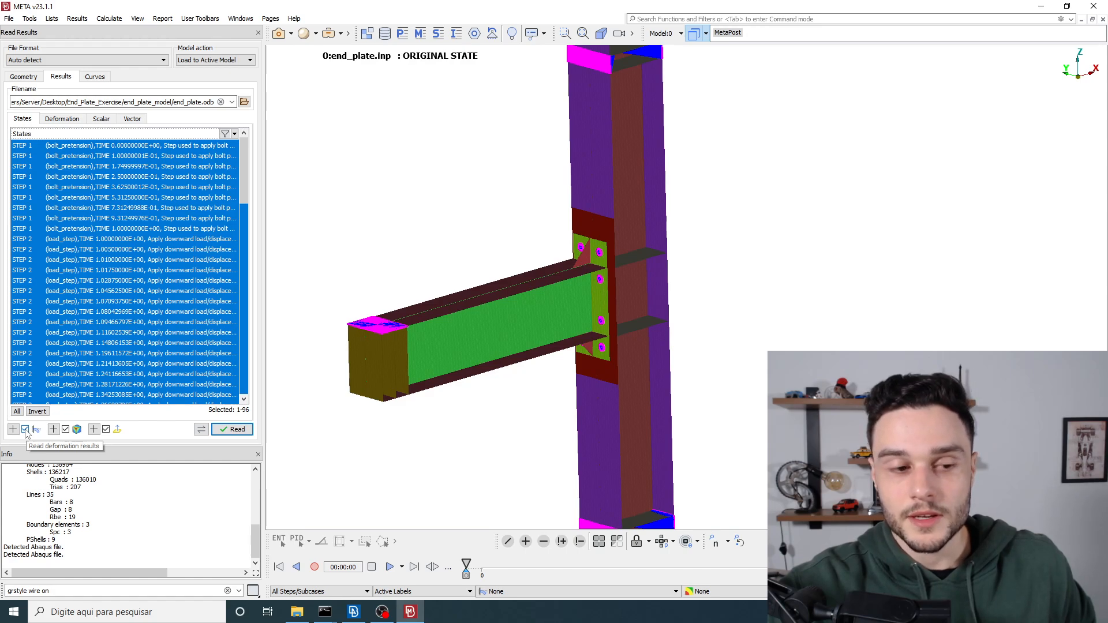
scroll(446, 303, "up", 5)
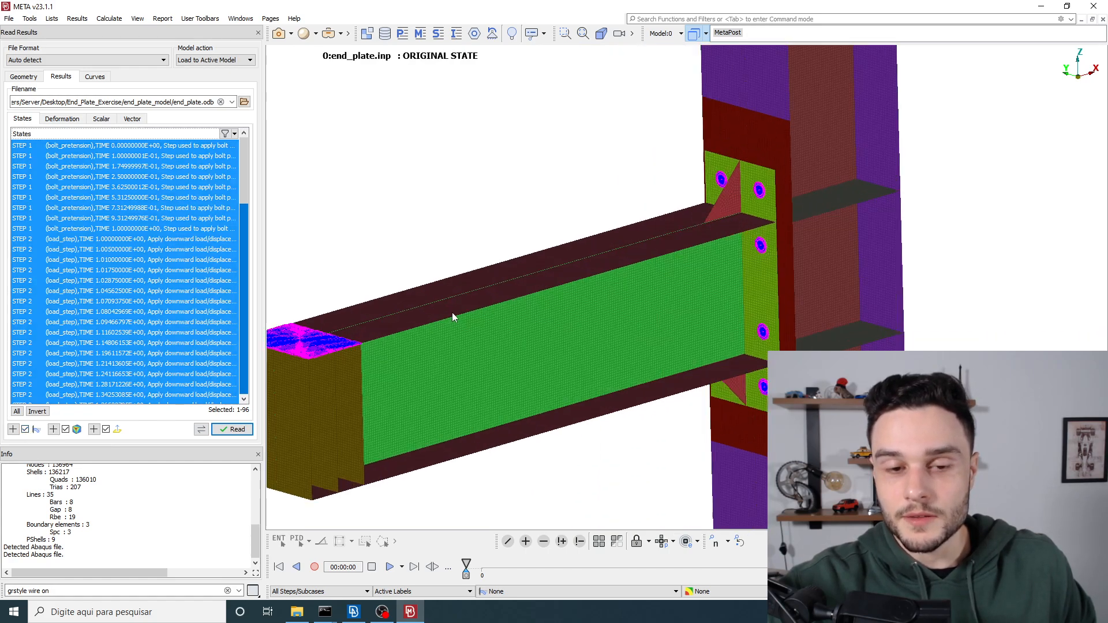
scroll(523, 267, "down", 5)
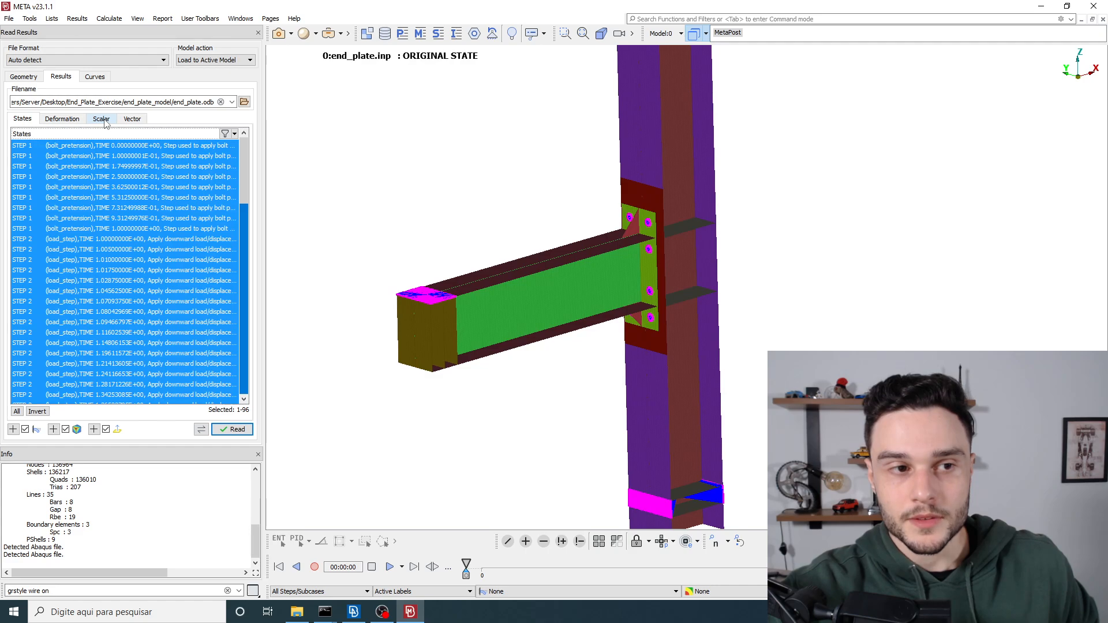
Step: Choose Displacements (U) as the deformation result to read and check the specified deformation scale factor
left_click(69, 123)
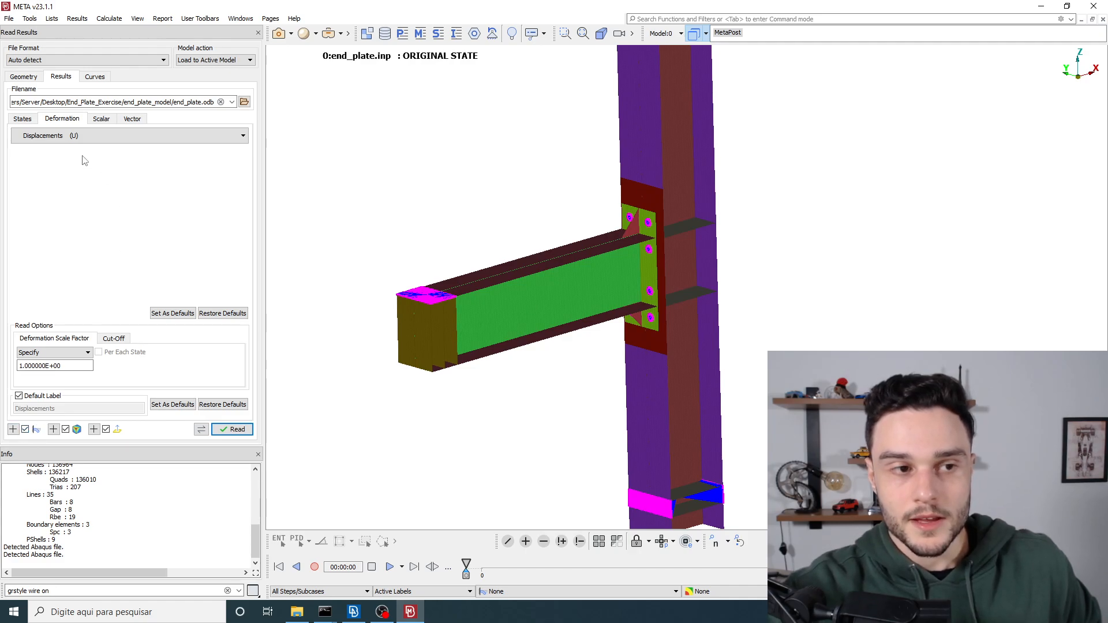
left_click(59, 139)
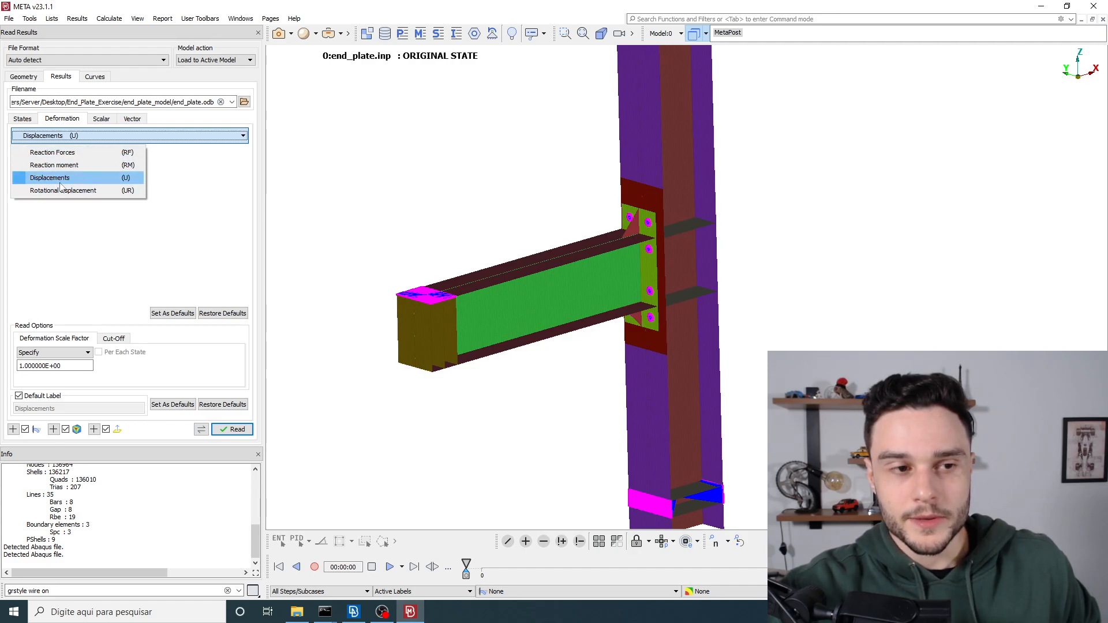
left_click(108, 179)
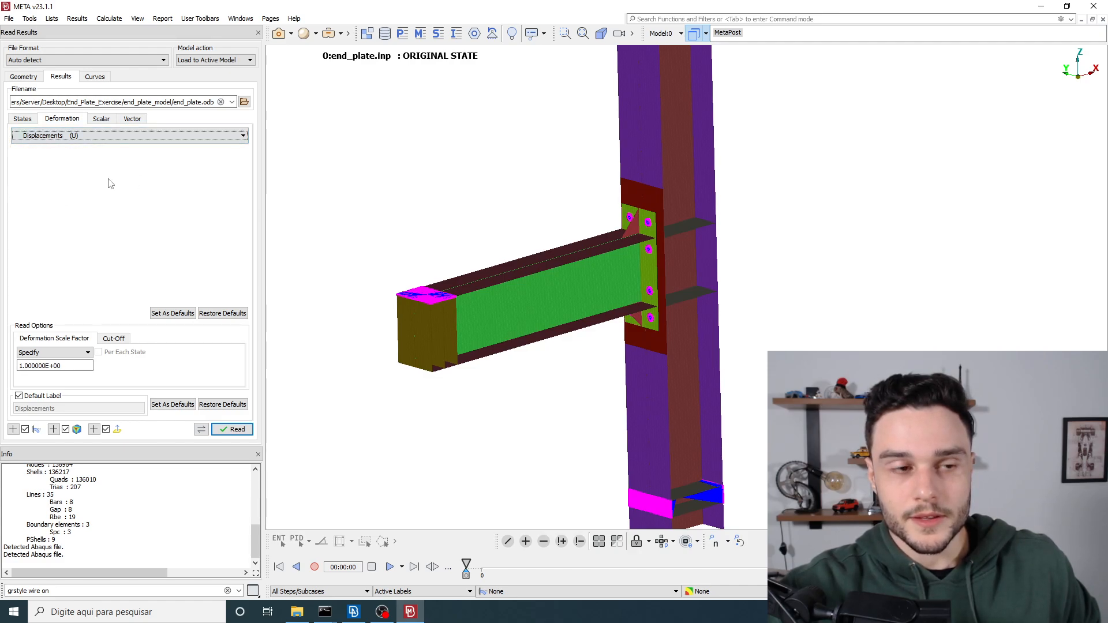
left_click(75, 136)
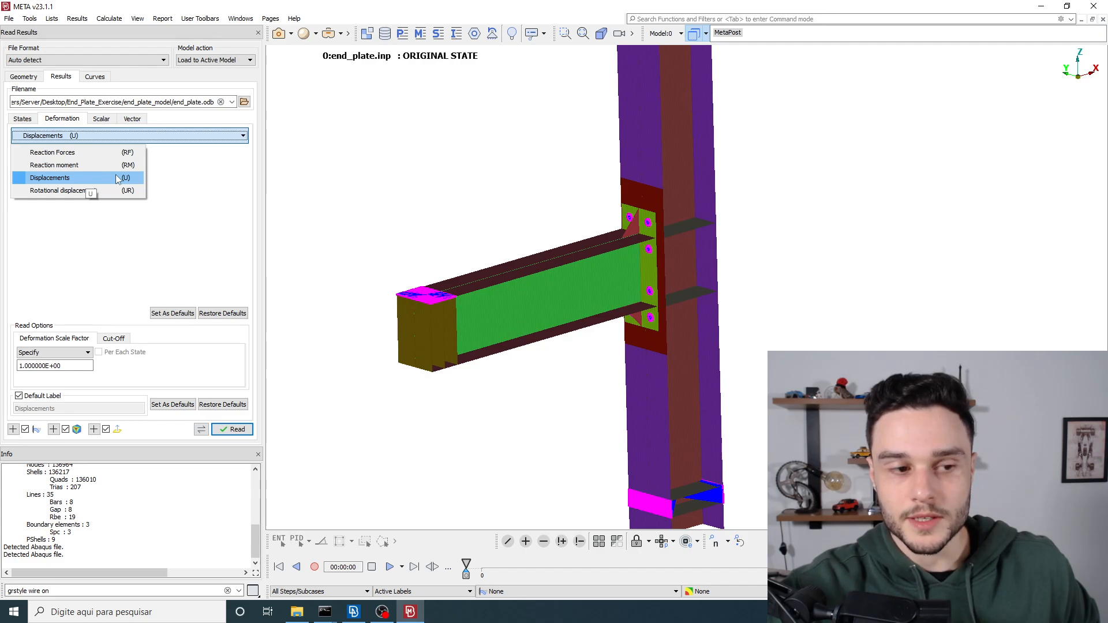
left_click(213, 177)
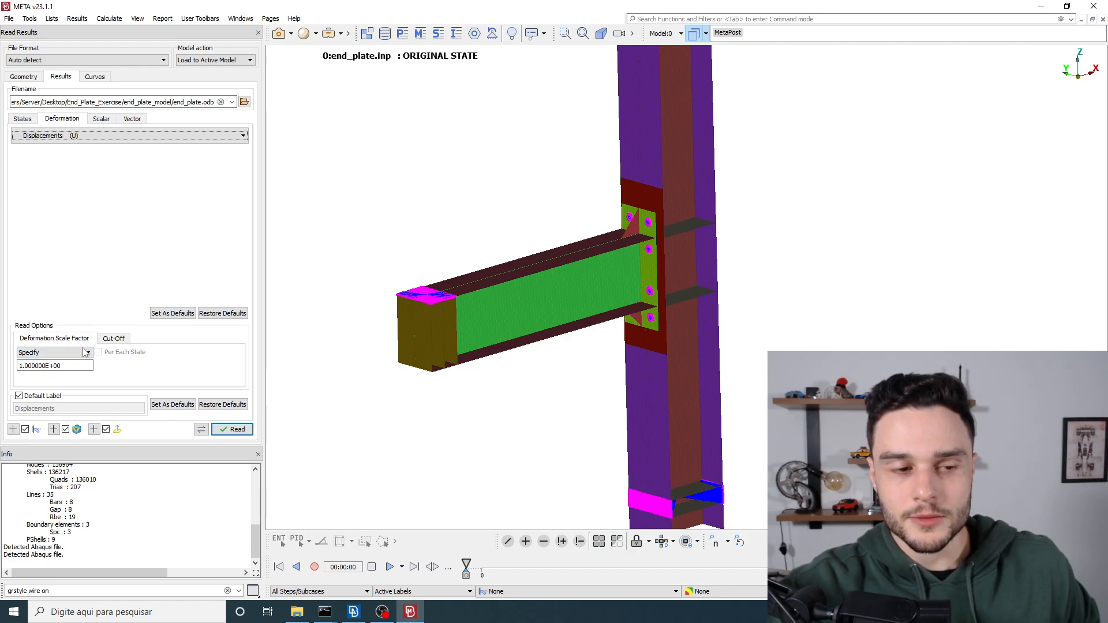
left_click_drag(75, 366, 18, 367)
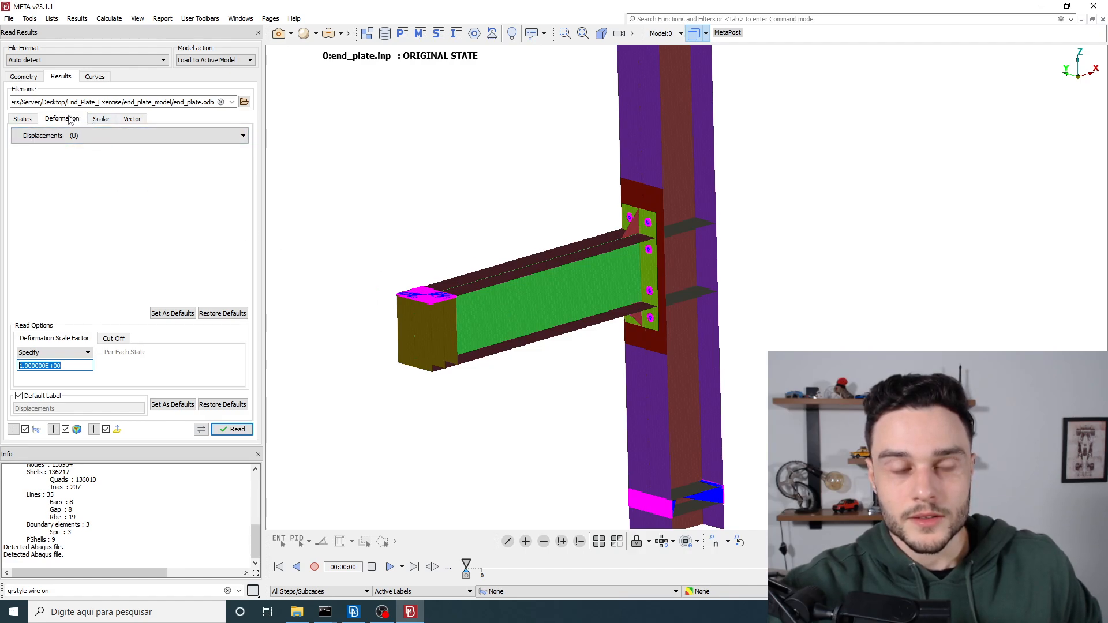
Step: Review the available scalar results and choose Stress components (S) as the scalar quantity to read
left_click(101, 120)
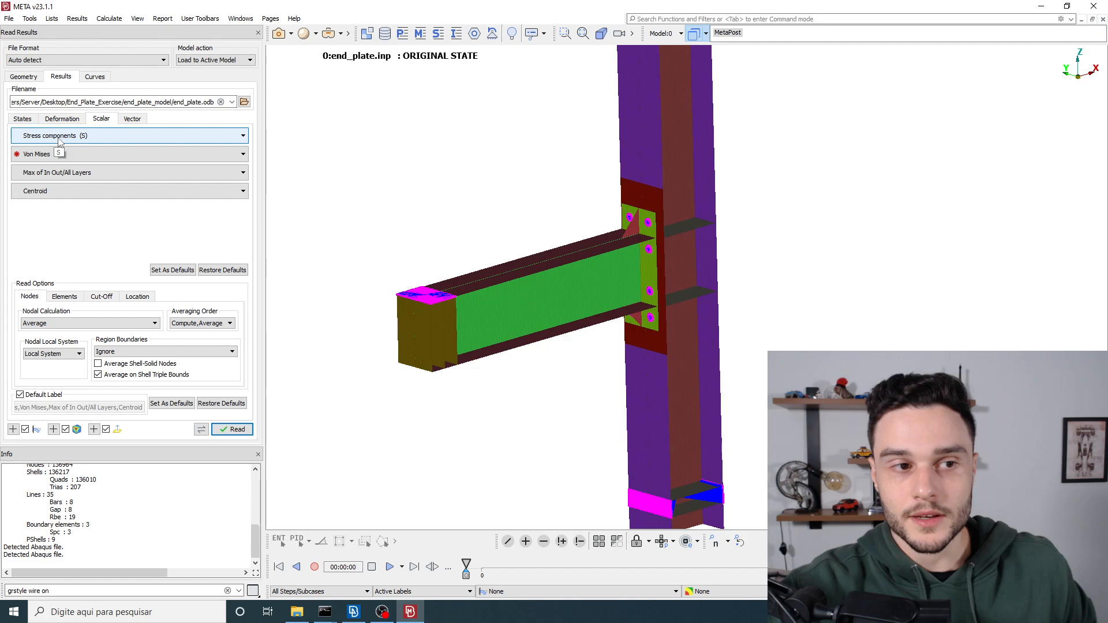
left_click(94, 138)
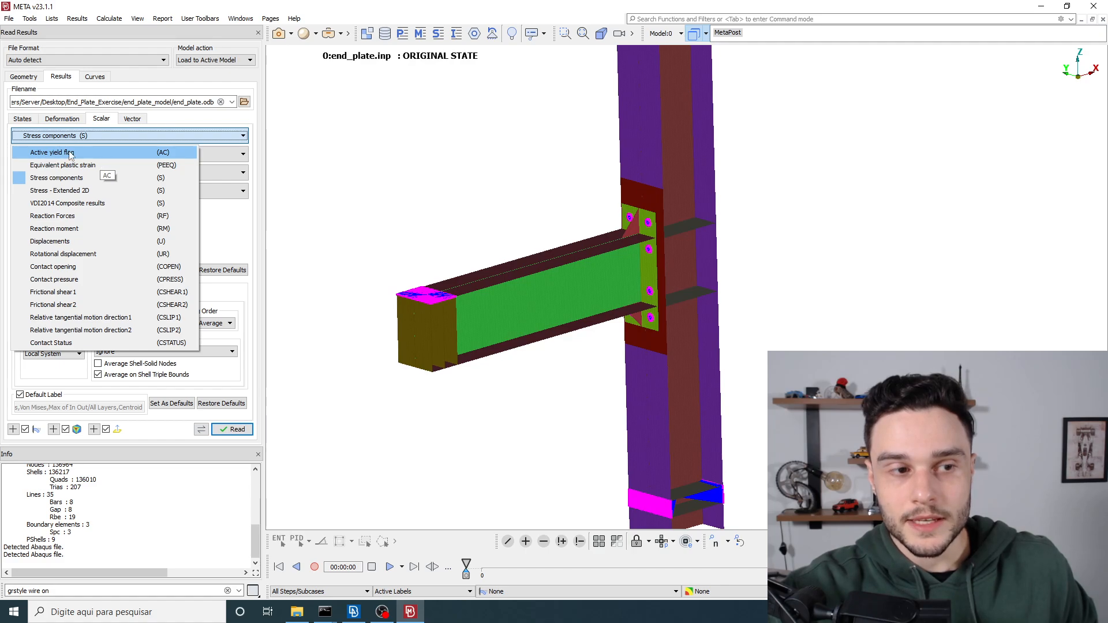
left_click(226, 250)
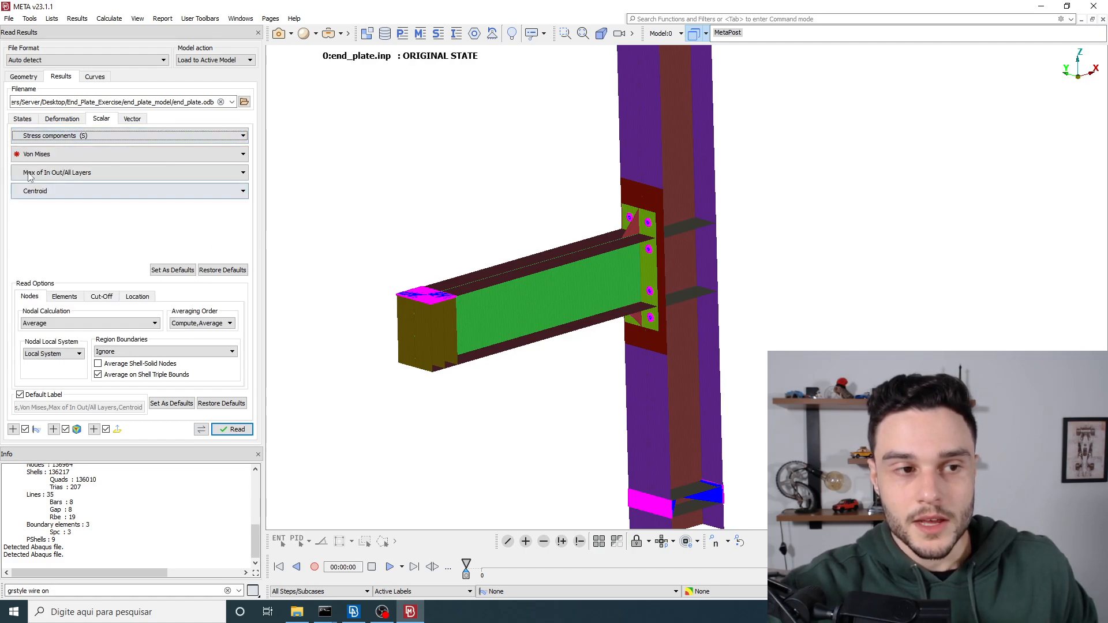
left_click(50, 138)
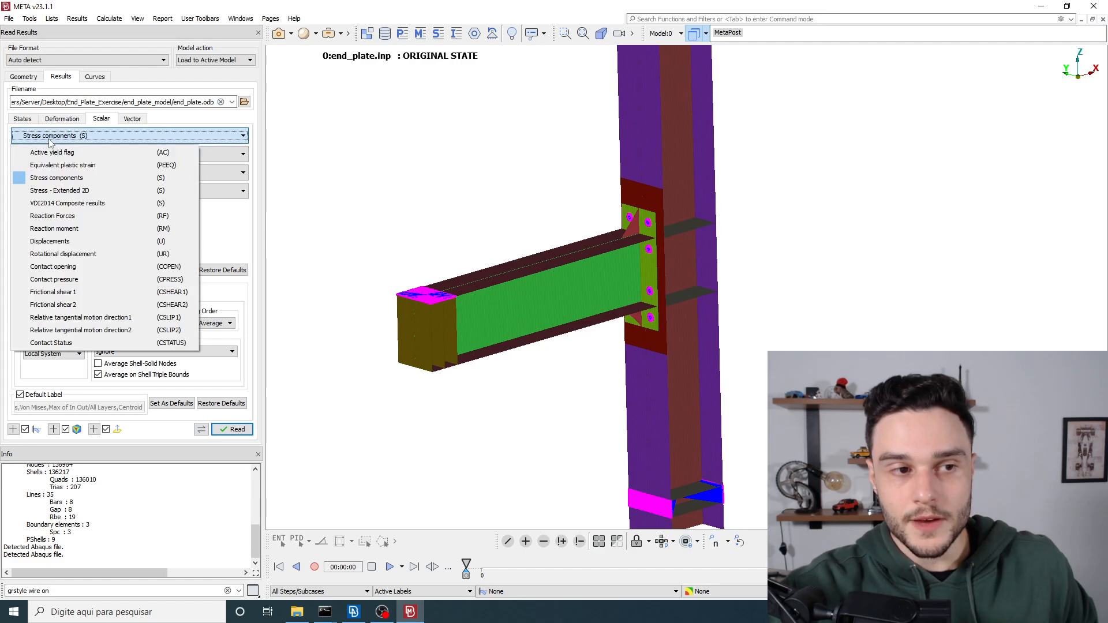
left_click(57, 183)
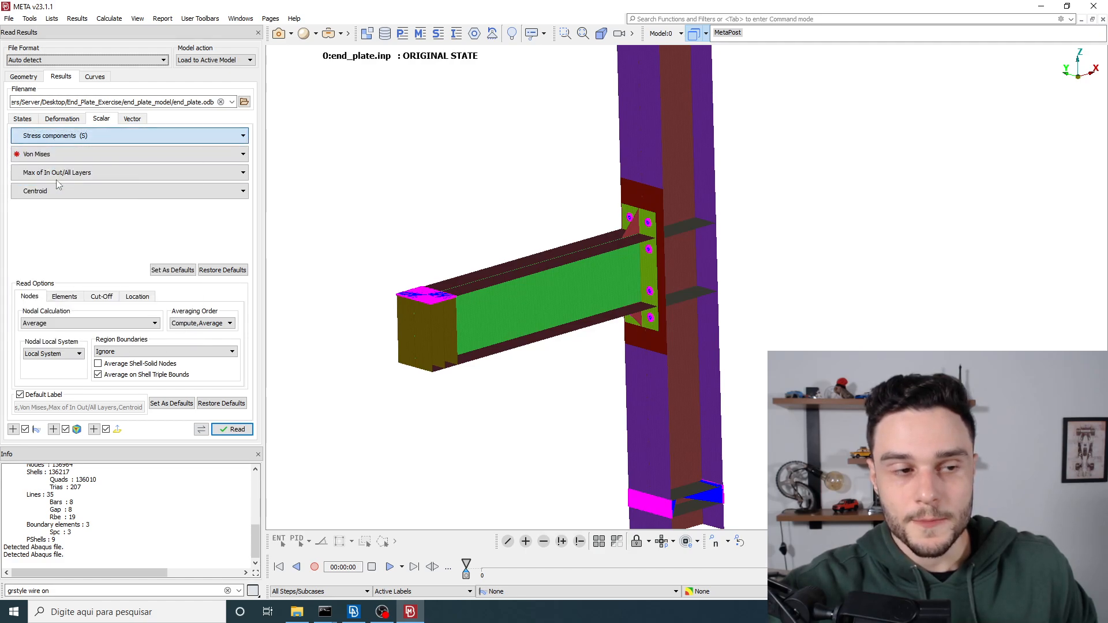
Step: Examine the stress quantities offered for the stress components result without changing the Von Mises choice
left_click(33, 159)
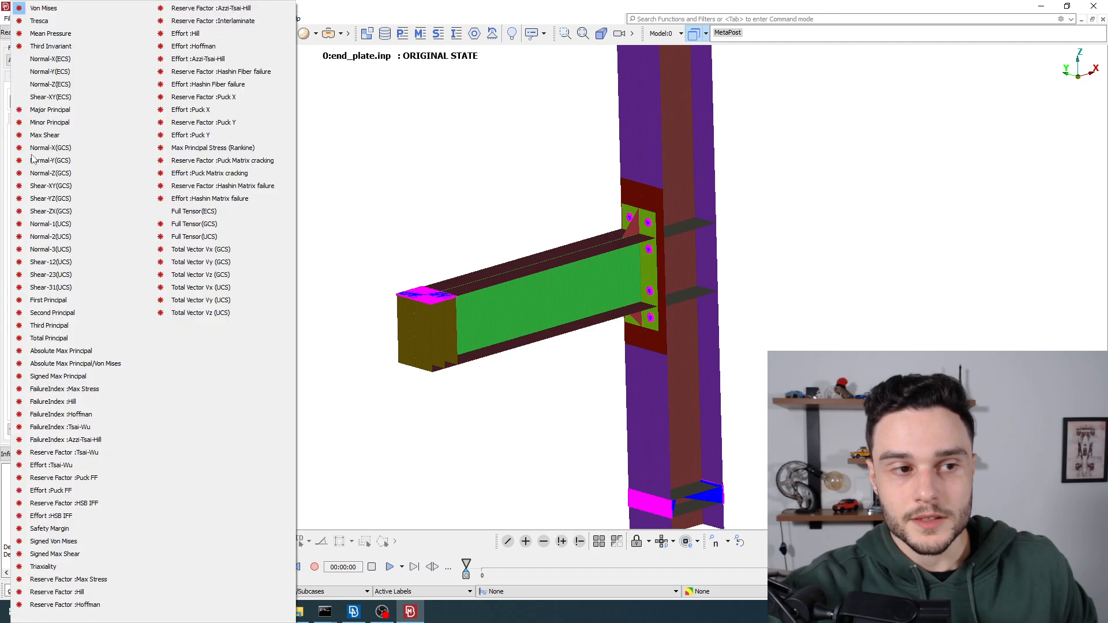
left_click(36, 160)
left_click(36, 160)
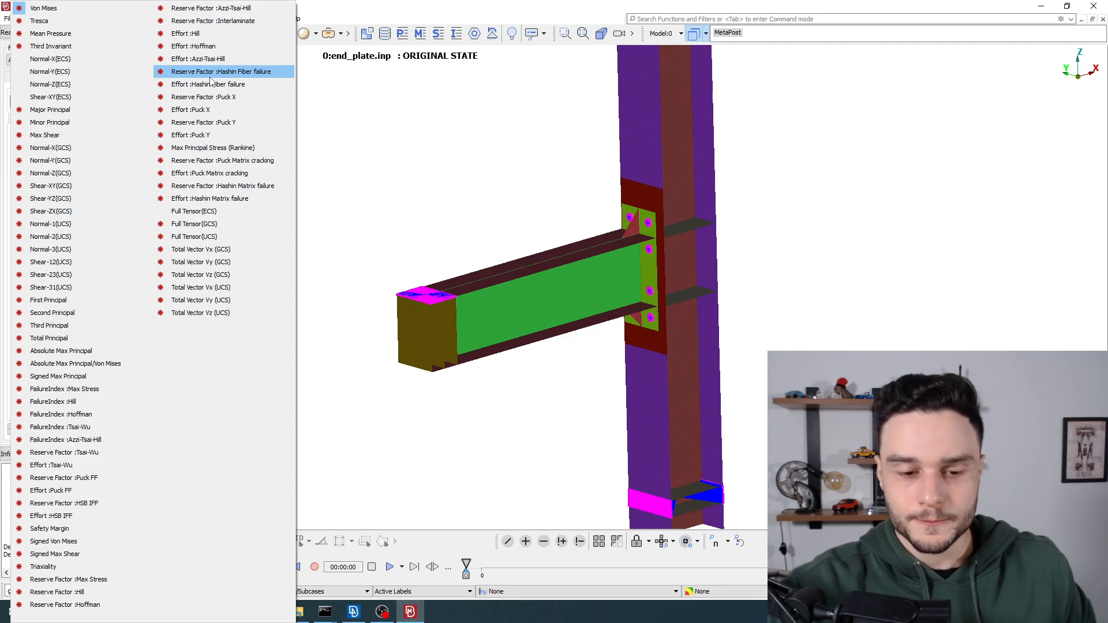
left_click(437, 472)
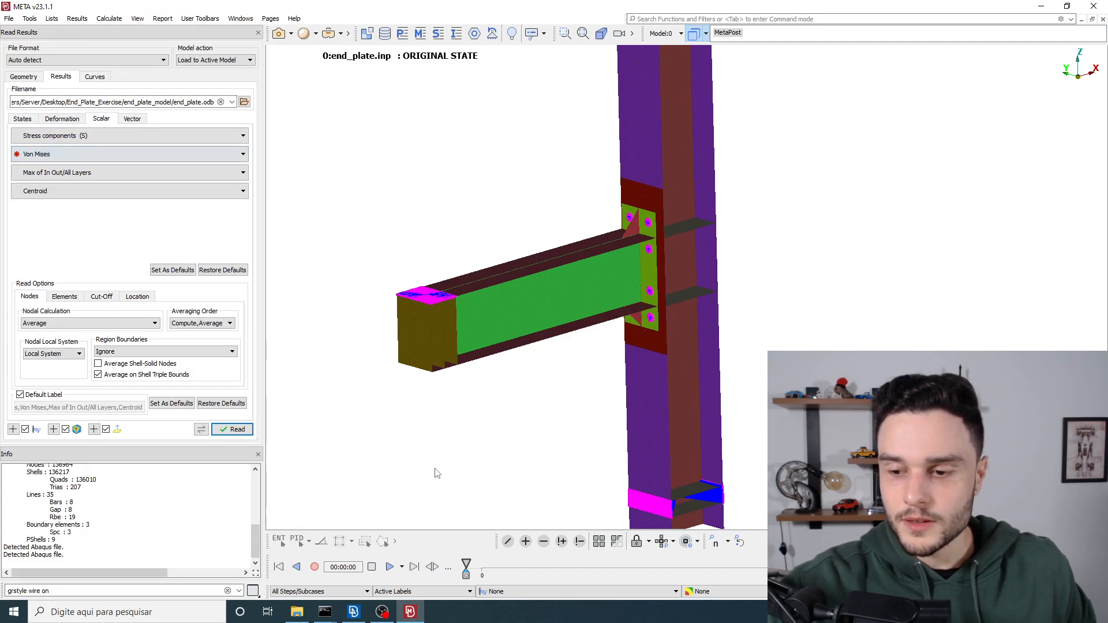
Step: Switch to File Explorer and open the FEA_Linear_Analysis_Abaqus folder inside LearnFEA's training_courses in a separate window
left_click(286, 621)
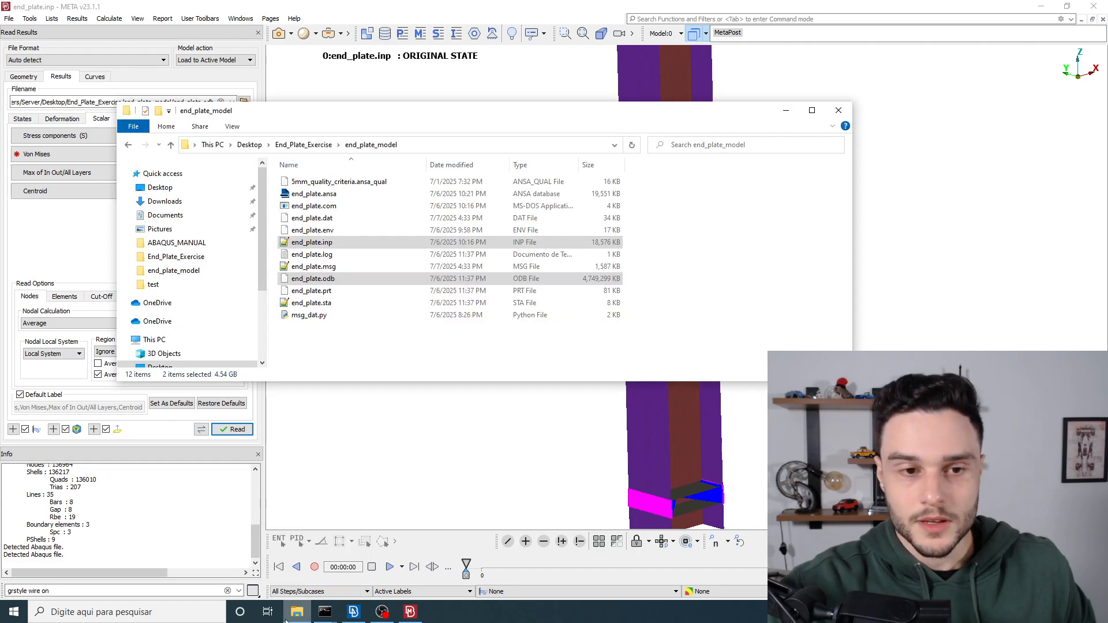
right_click(166, 244)
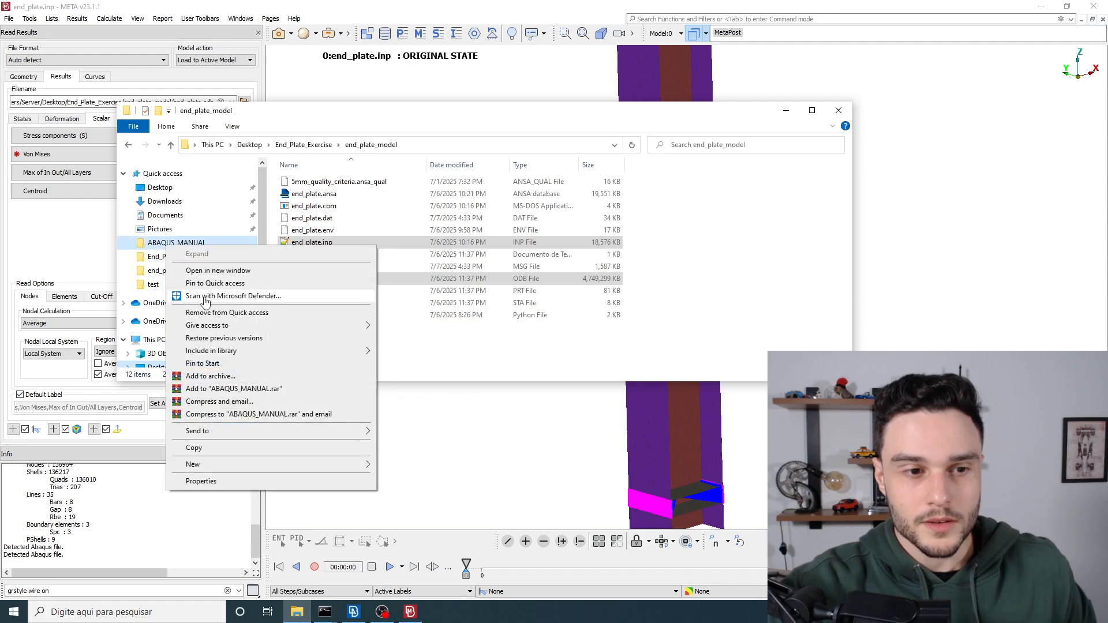
left_click(218, 270)
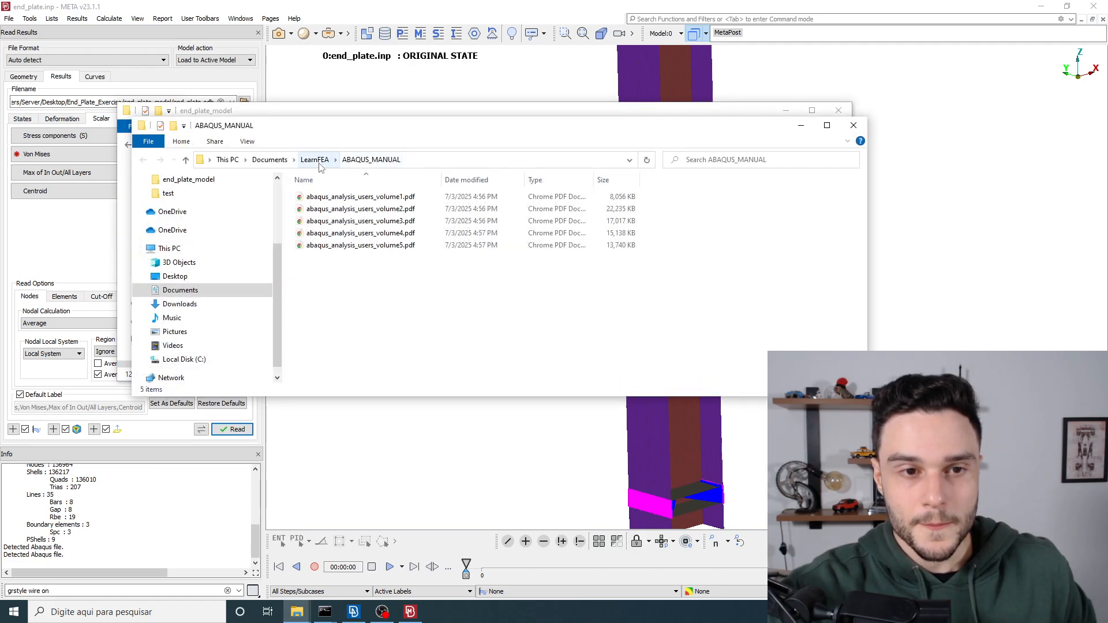
left_click(320, 165)
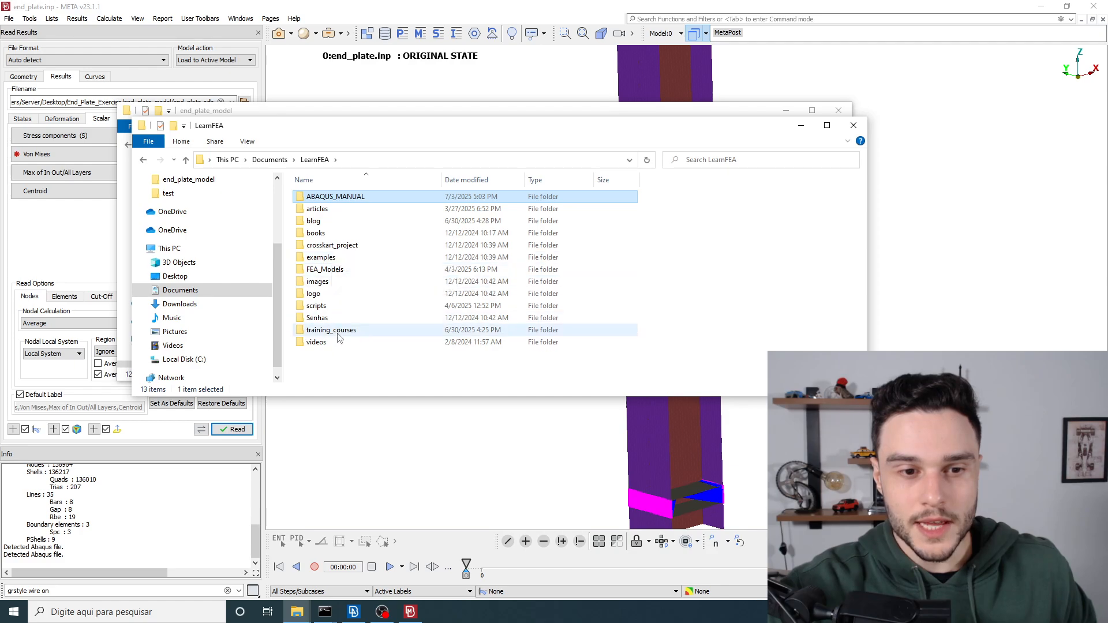
double_click(339, 334)
double_click(341, 197)
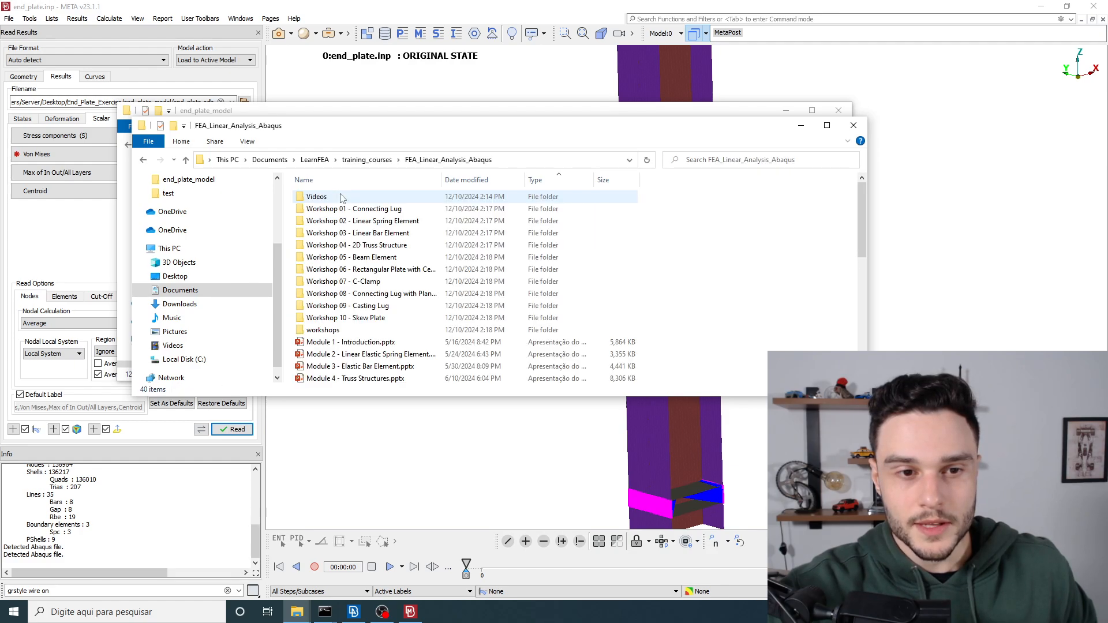
Step: Find and open the PDF Module 6 - Equations of Elasticity.pdf in the course folder
scroll(381, 272, "down", 4)
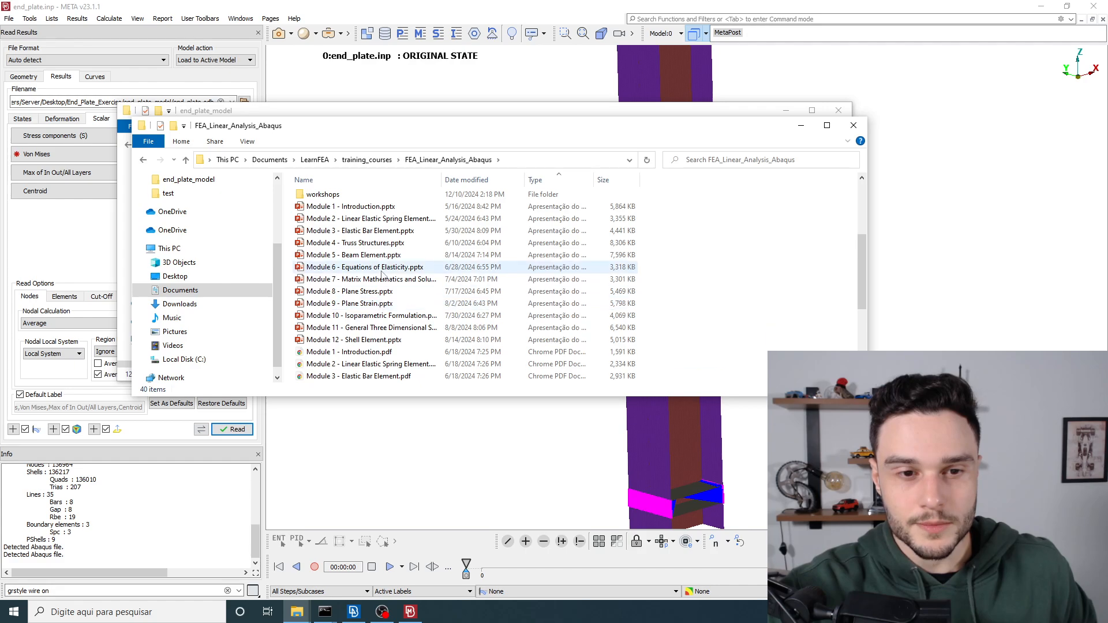
scroll(384, 274, "down", 3)
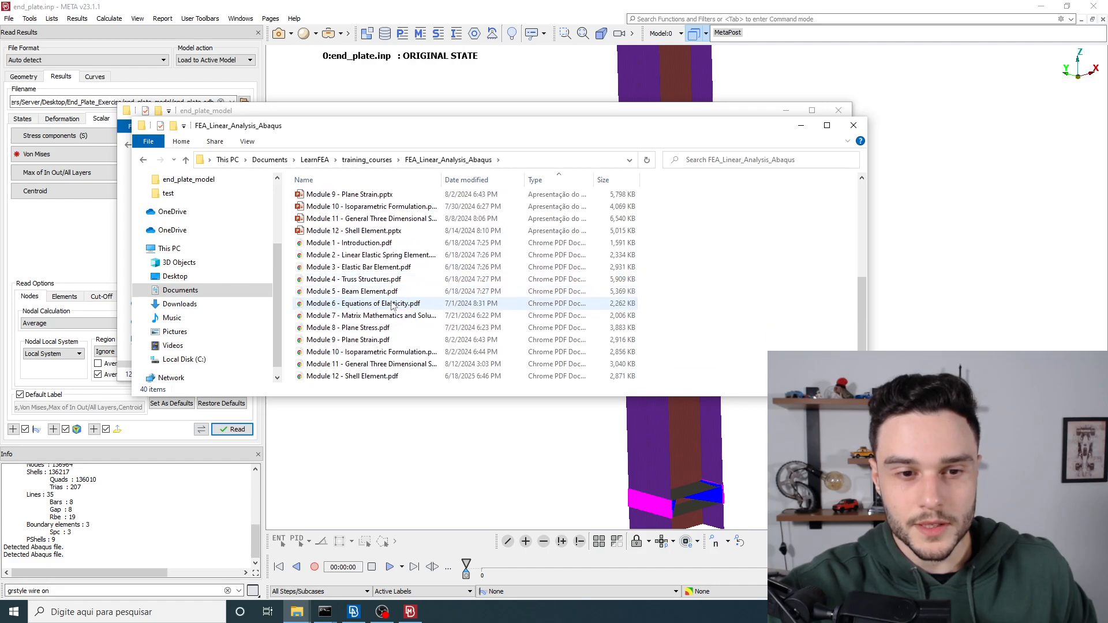
double_click(392, 303)
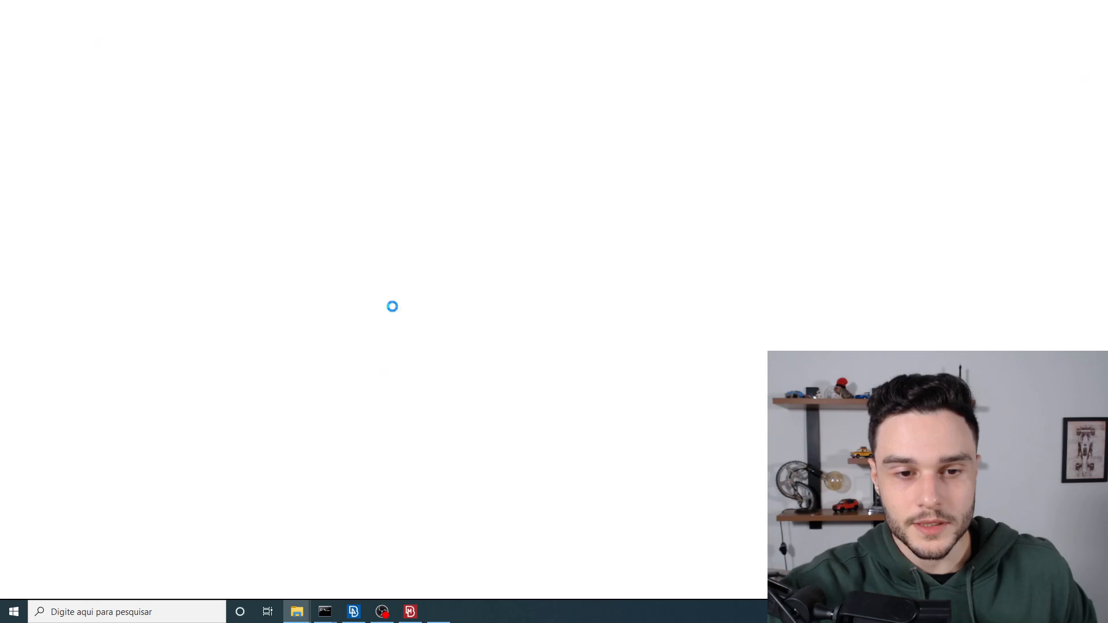
Step: Go to the Summary slide on page 24 and examine the strain-displacement, stress-strain and equilibrium equations
scroll(531, 277, "down", 20)
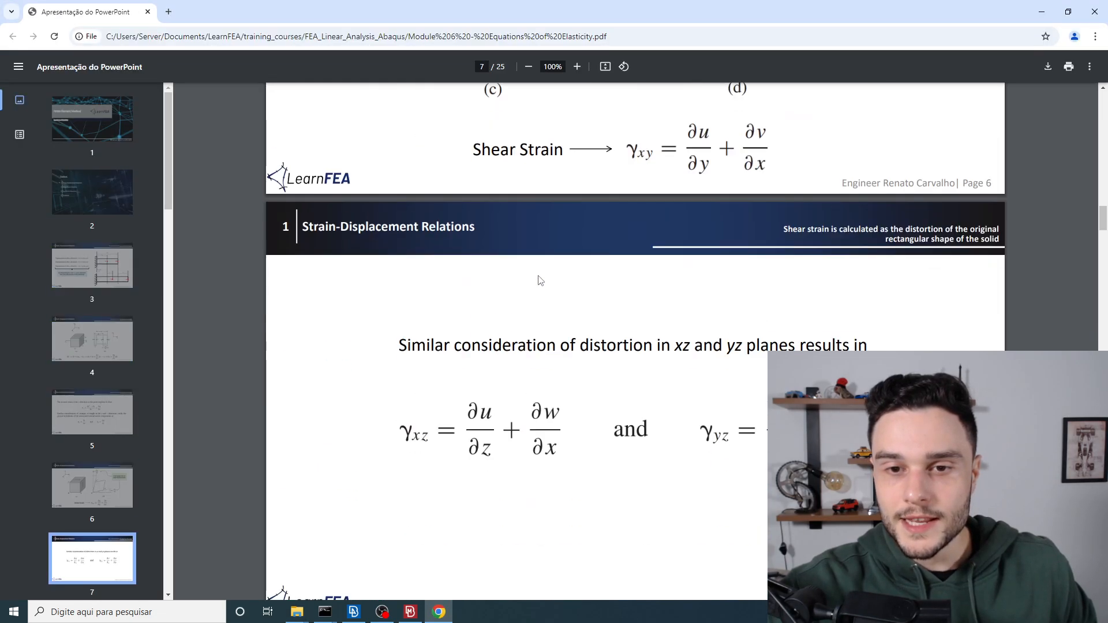
scroll(537, 277, "down", 20)
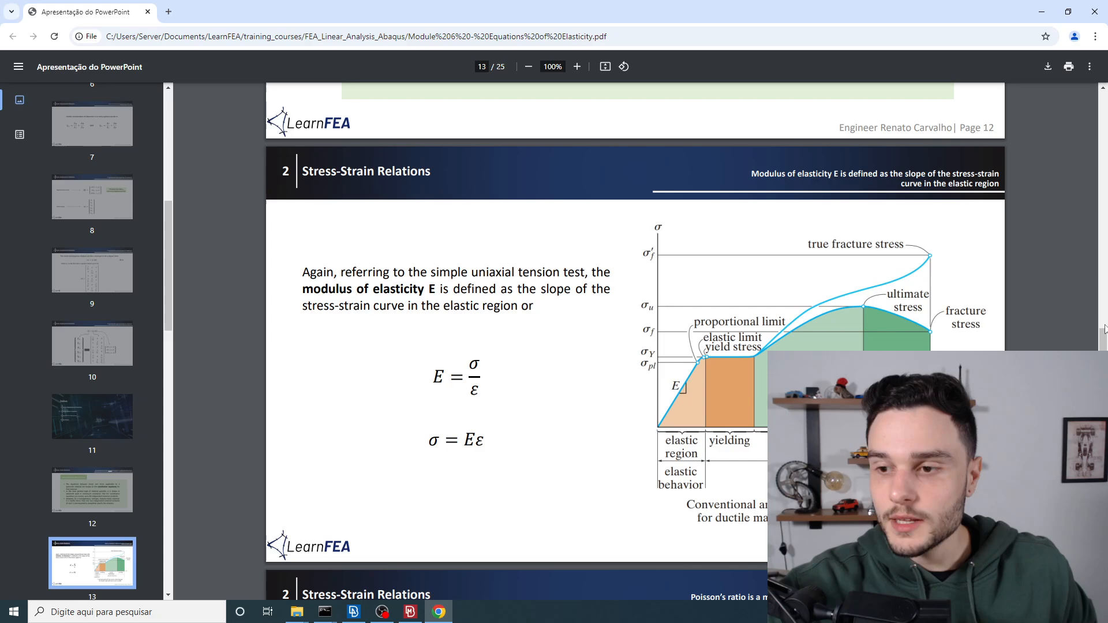
left_click_drag(1105, 330, 1105, 578)
scroll(728, 307, "up", 5)
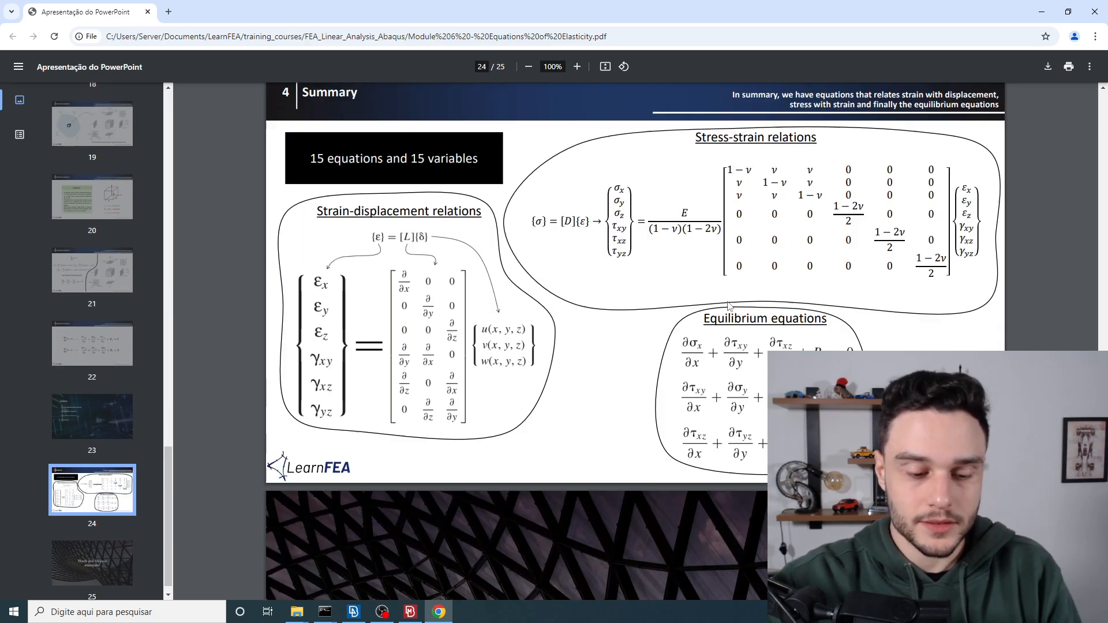
scroll(729, 307, "up", 2)
scroll(716, 276, "down", 1)
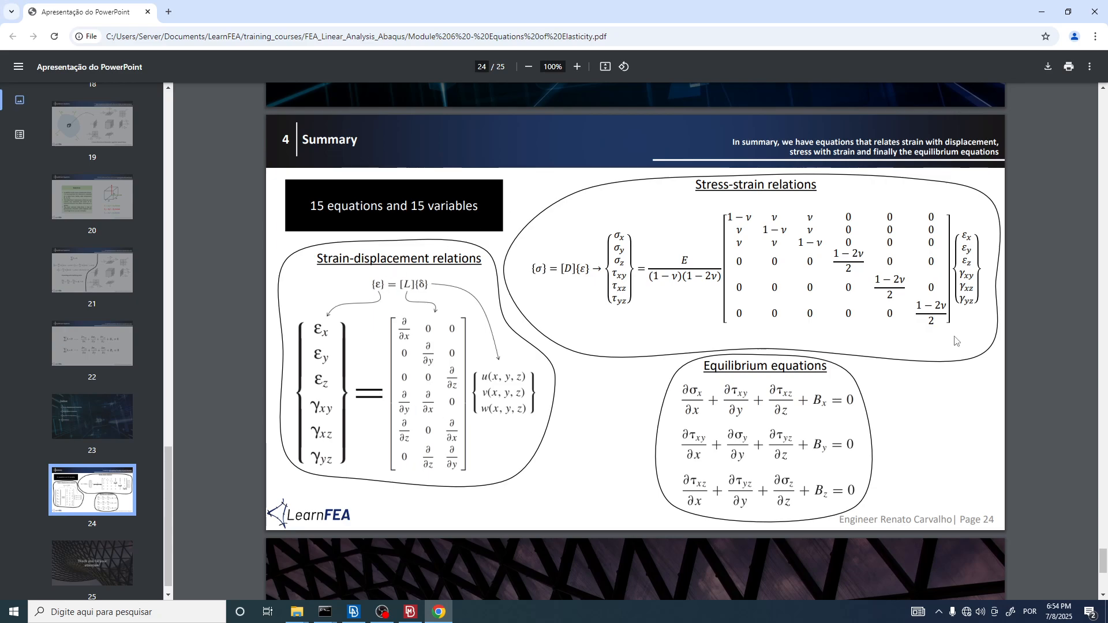
Step: Switch to META to view the stress result settings, and return to the equations PDF with the Summary slide enlarged to 125%
key("alt+Tab")
key("alt+Tab")
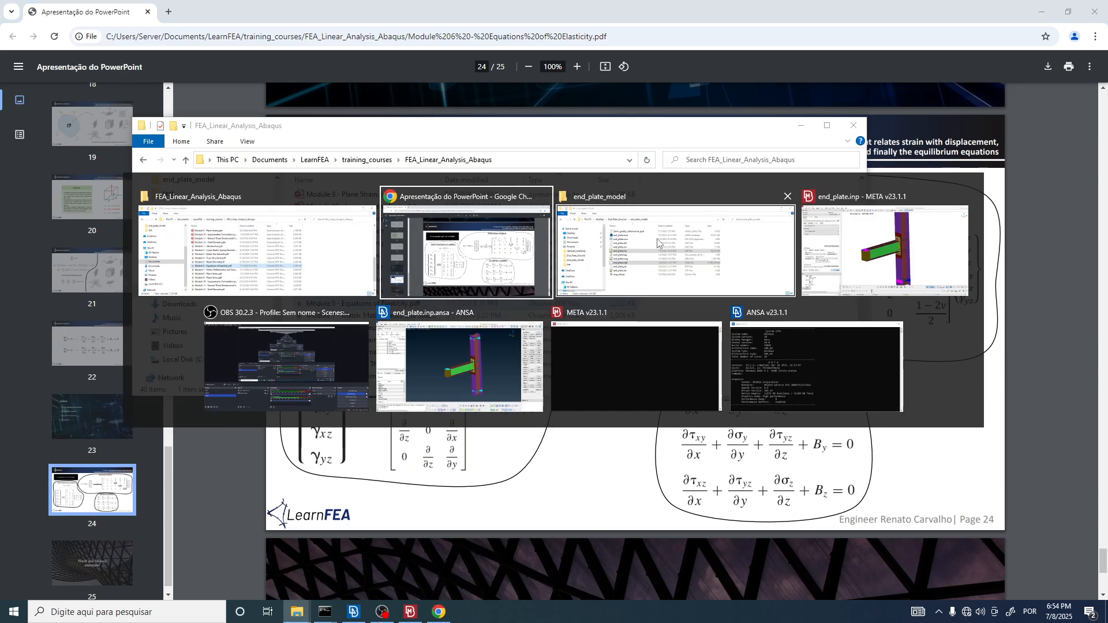
left_click(410, 612)
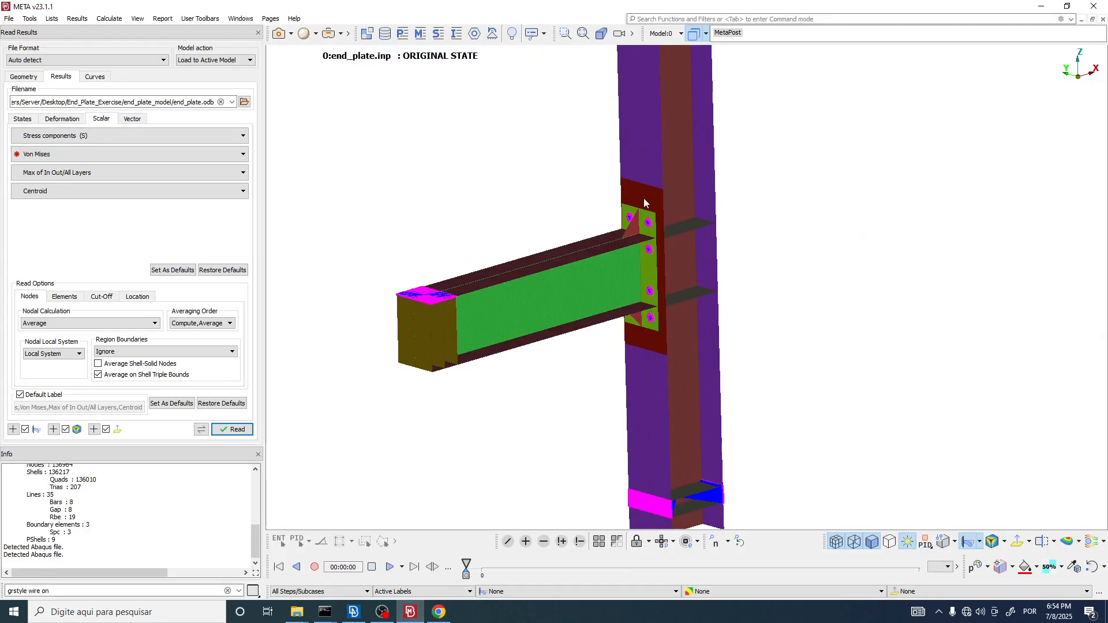
key("alt+Tab")
scroll(656, 203, "up", 2, "ctrl")
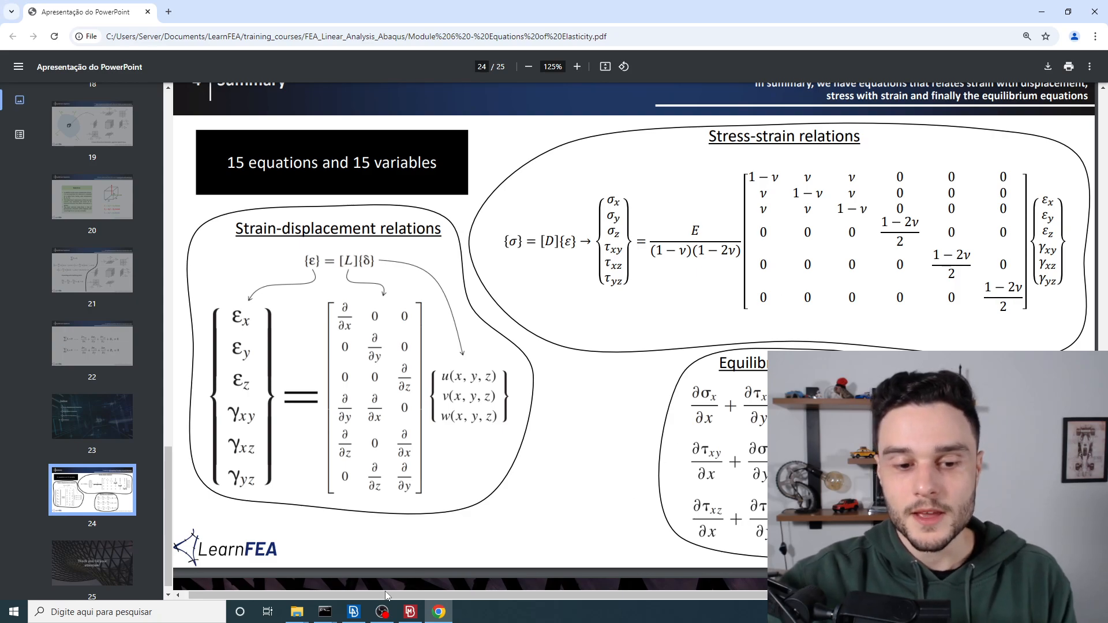
Step: Switch to ANSA and examine the cyan connection lines that converge between the stiffeners near the column's lower end
left_click(353, 612)
scroll(574, 325, "down", 3)
scroll(612, 219, "up", 5)
scroll(627, 232, "up", 6)
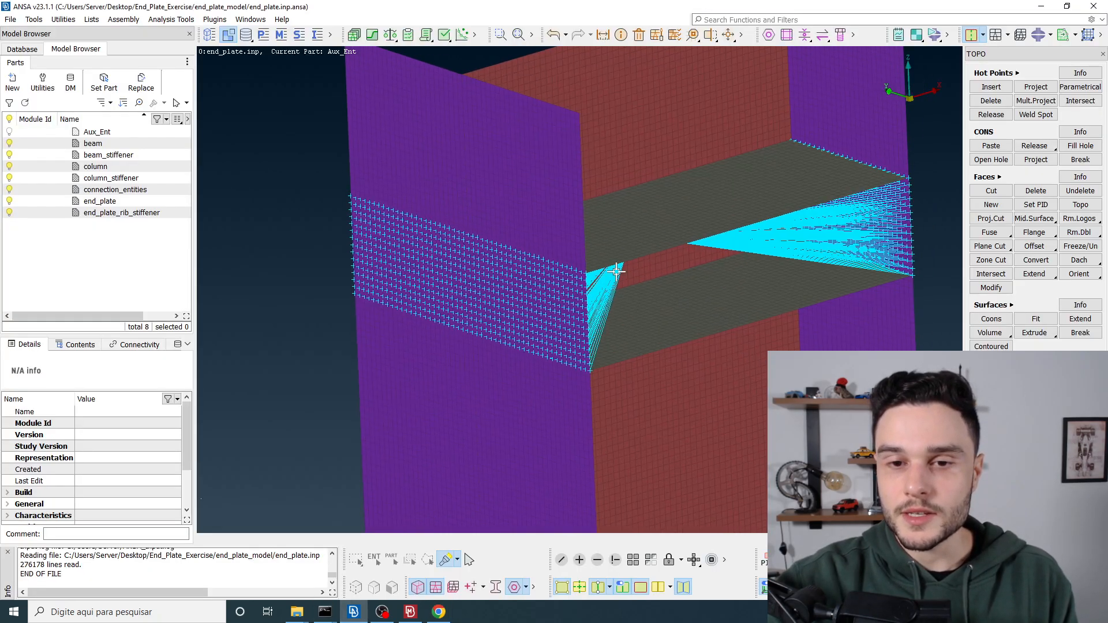
left_click_drag(623, 238, 581, 250, "ctrl")
scroll(609, 303, "up", 2)
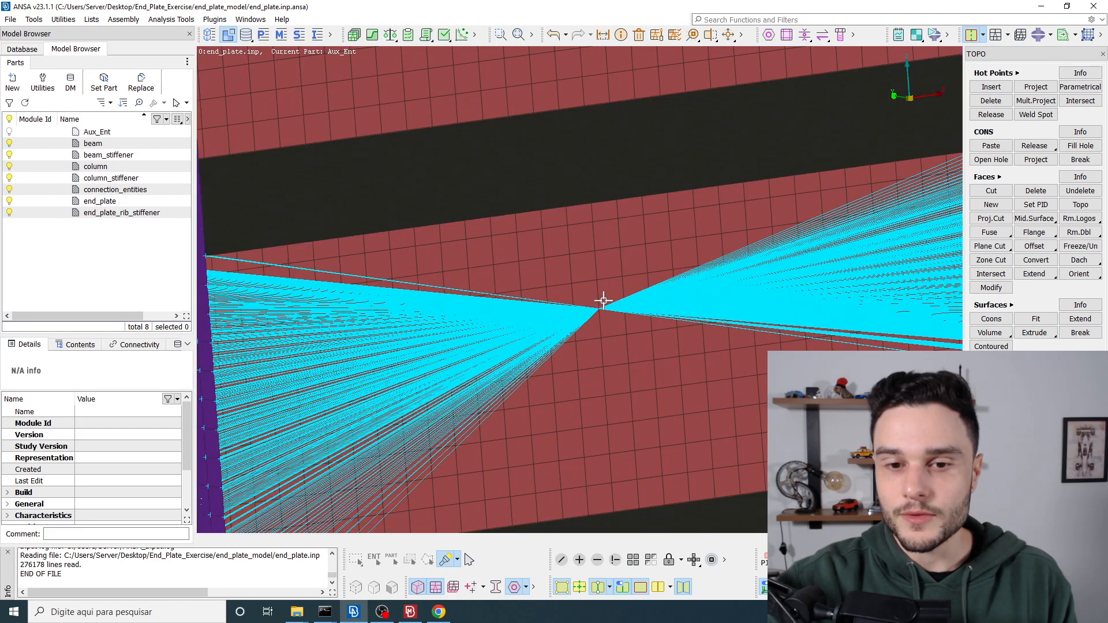
scroll(604, 300, "down", 10)
scroll(587, 277, "up", 8)
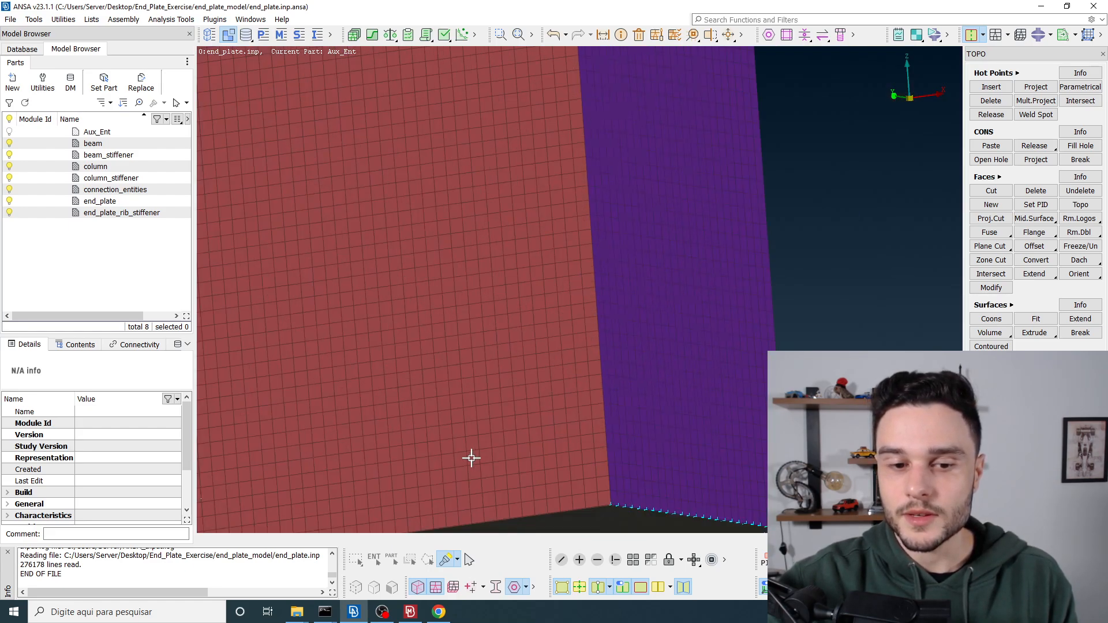
scroll(522, 364, "down", 4)
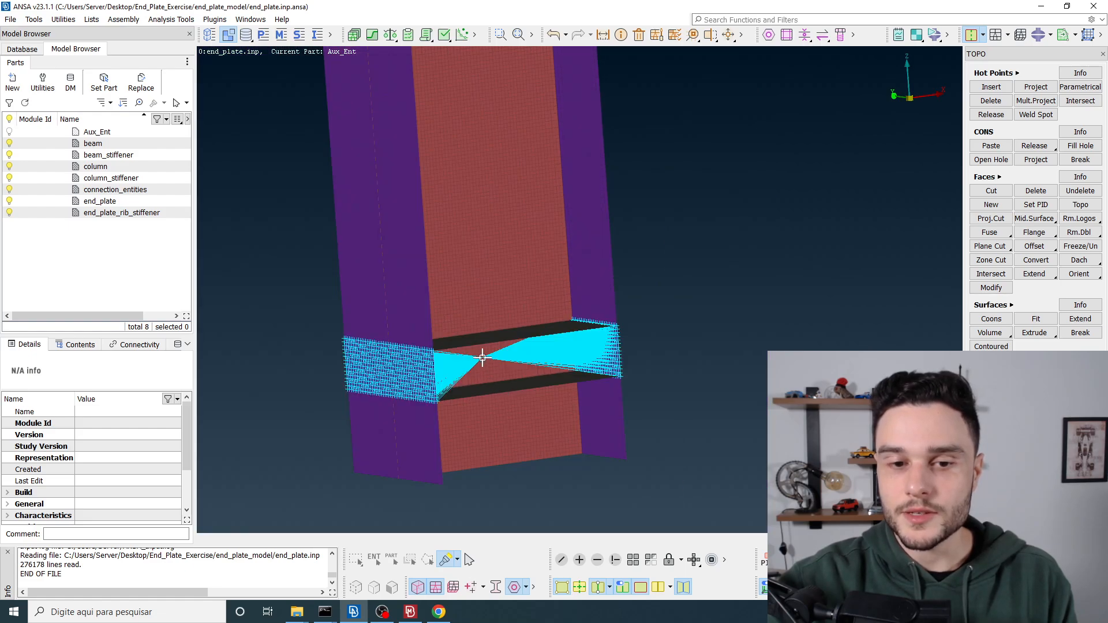
scroll(487, 359, "down", 10)
Step: Return to the equations PDF by way of META and examine the strain-displacement relations on the Summary slide
key("alt+Tab")
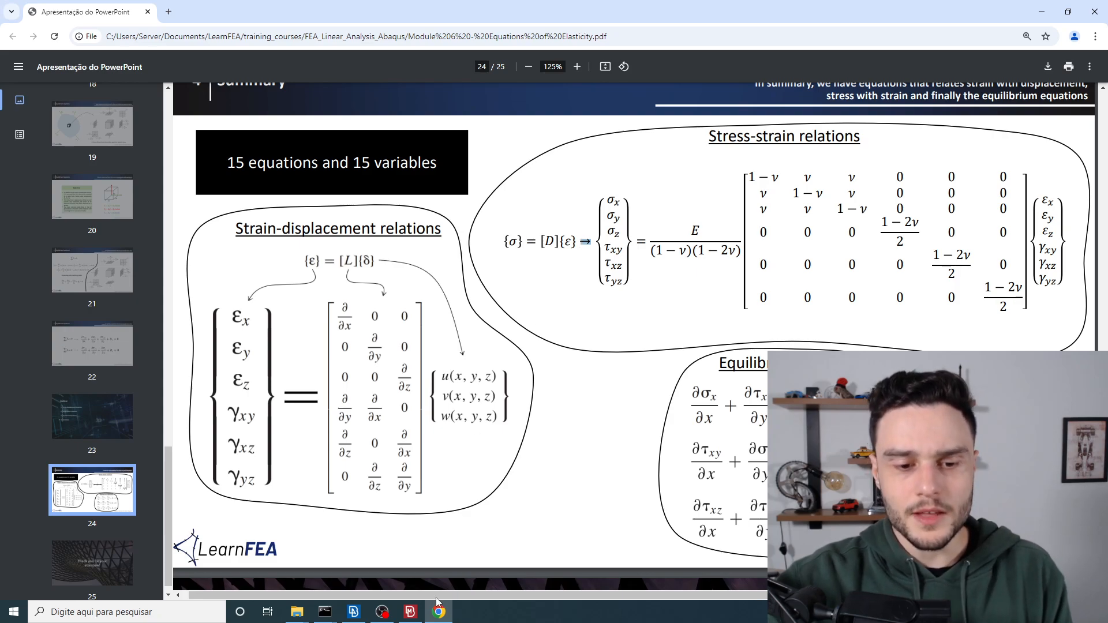
left_click(410, 612)
key("alt+Tab")
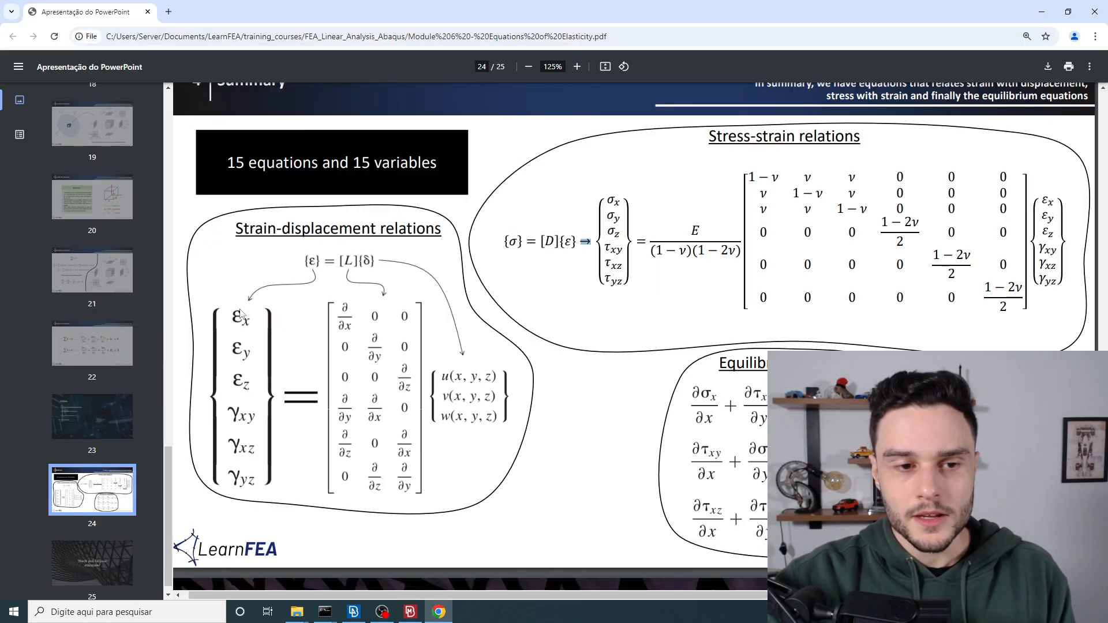
left_click(317, 266)
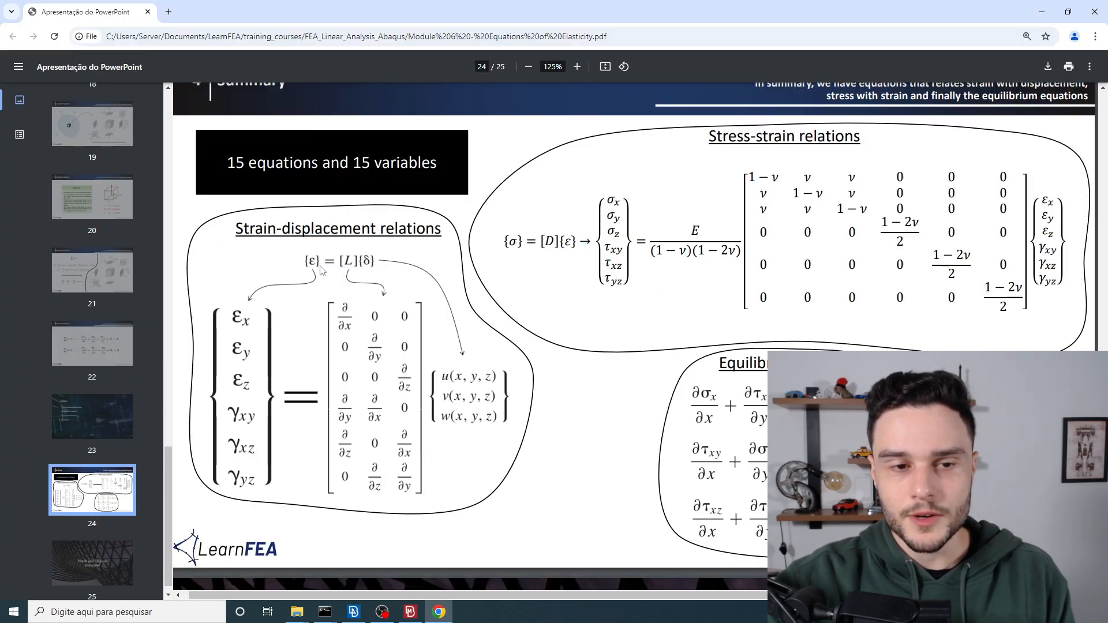
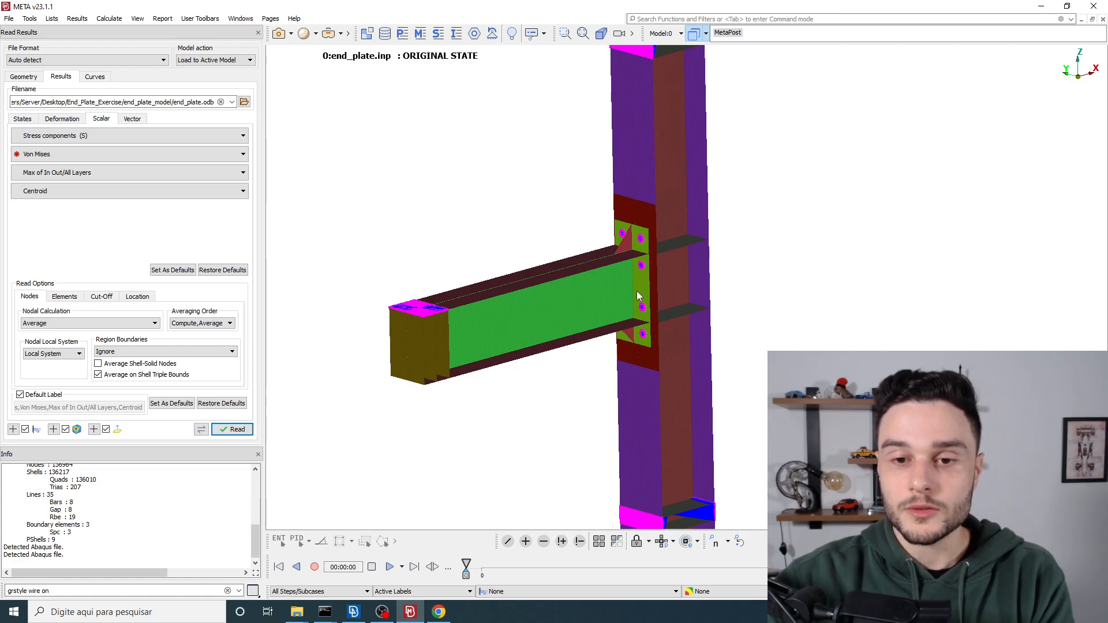
Step: Switch to the equations PDF and highlight the Stress-strain relations heading and the stress symbol σ on the Summary slide
key("alt+Tab")
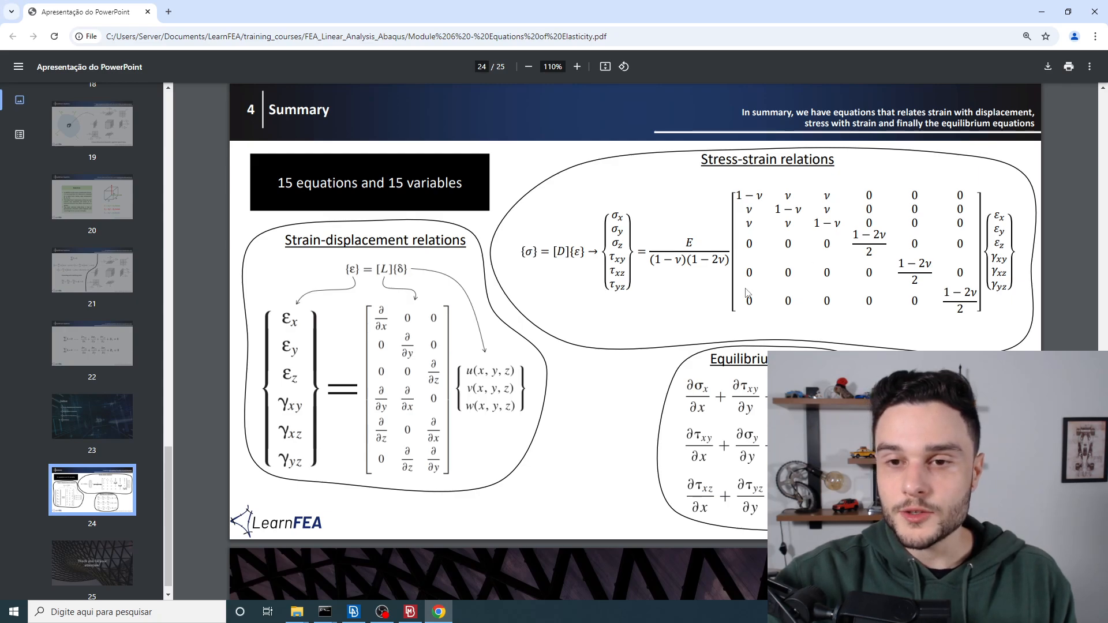
left_click_drag(700, 160, 871, 171)
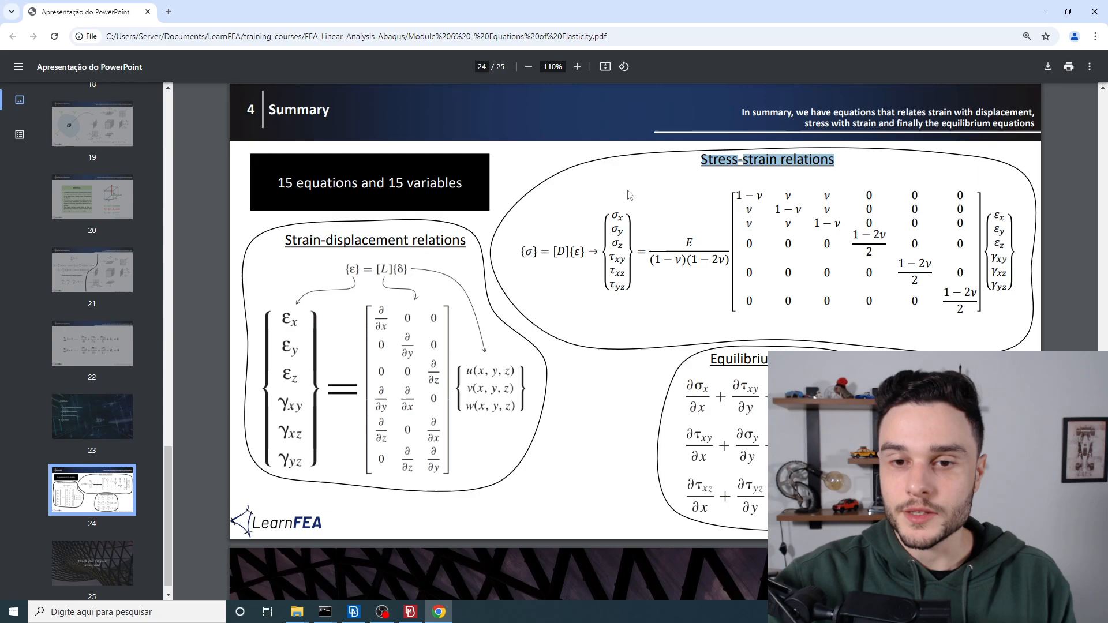
left_click_drag(579, 243, 535, 249)
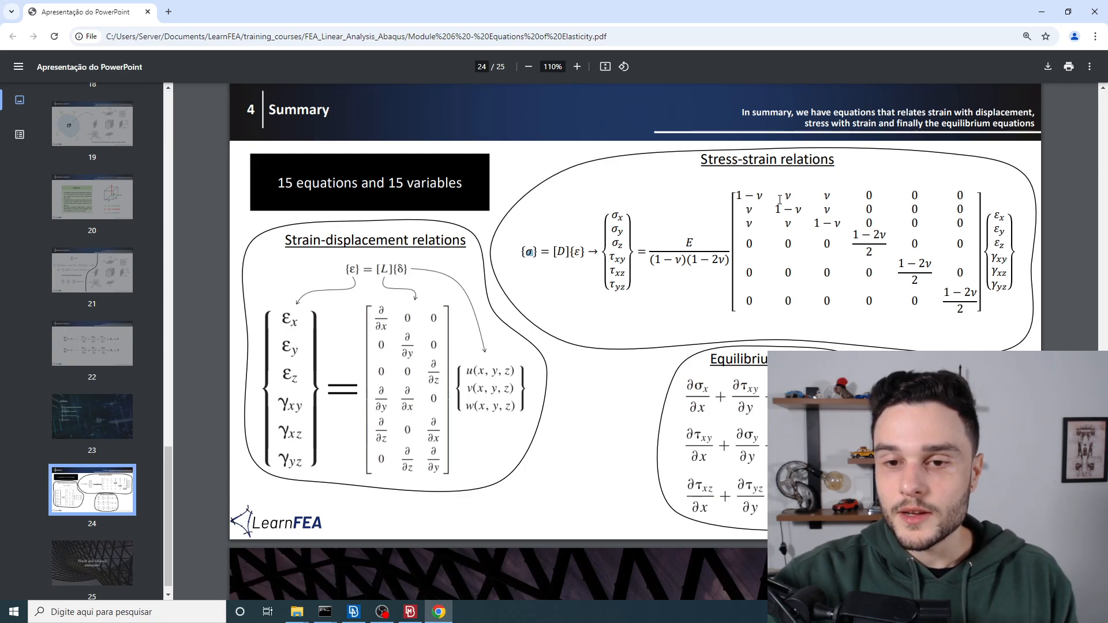
Step: Switch to META, look over the quantities available for the stress components, and return to the equations PDF
key("alt+Tab")
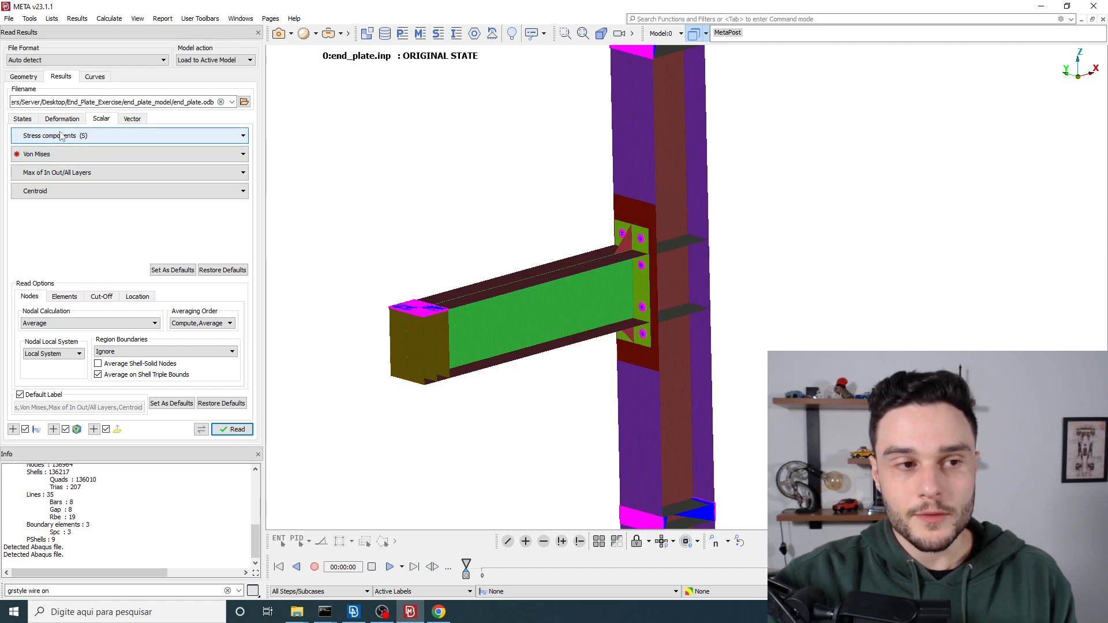
left_click(38, 156)
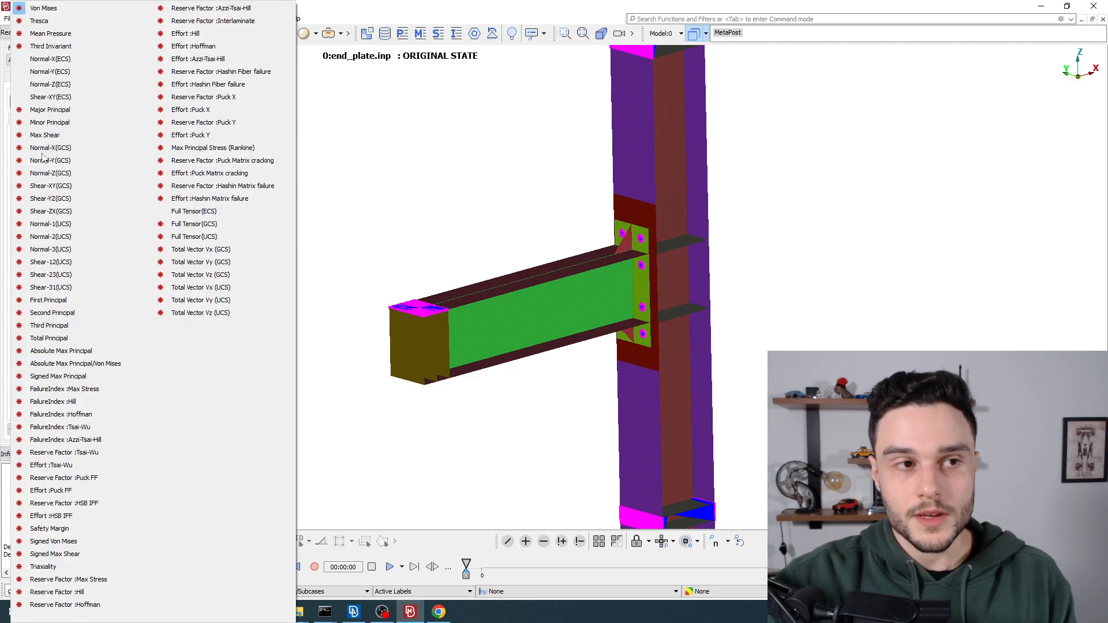
left_click(486, 150)
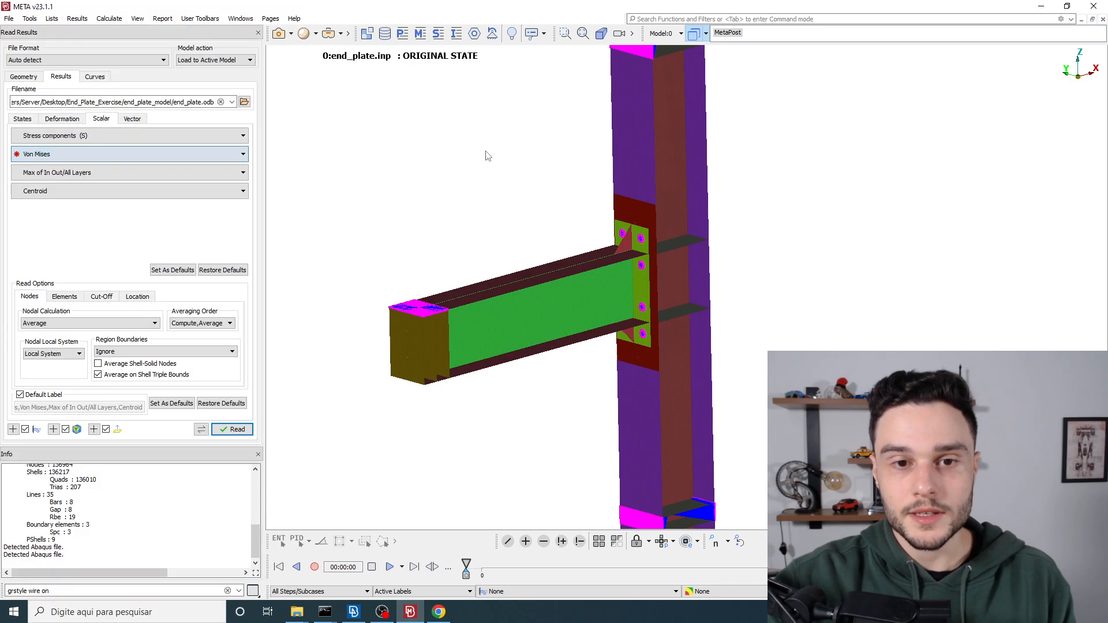
key("alt+Tab")
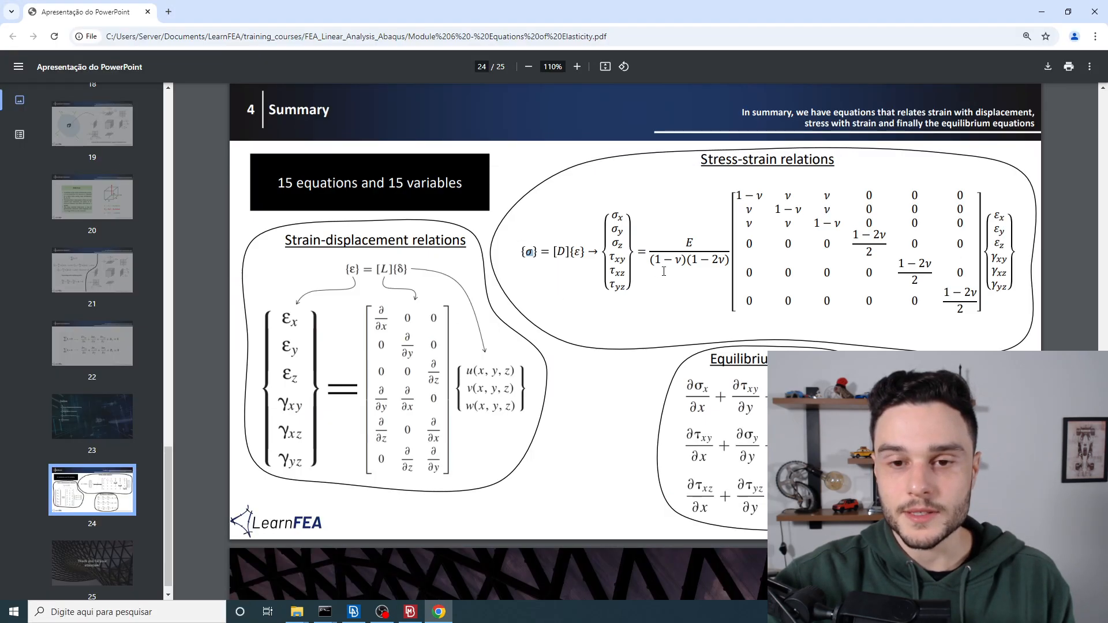
Step: Switch back to META and examine the shell mesh where the beam's web meets its top flange
key("alt+Tab")
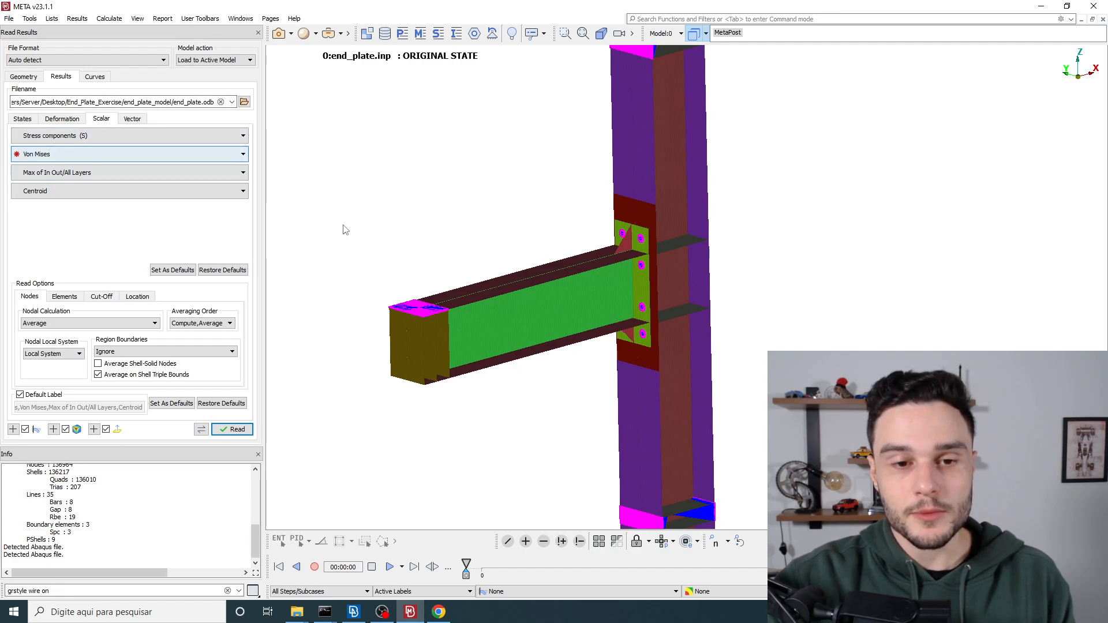
scroll(466, 308, "up", 5)
scroll(467, 314, "up", 5)
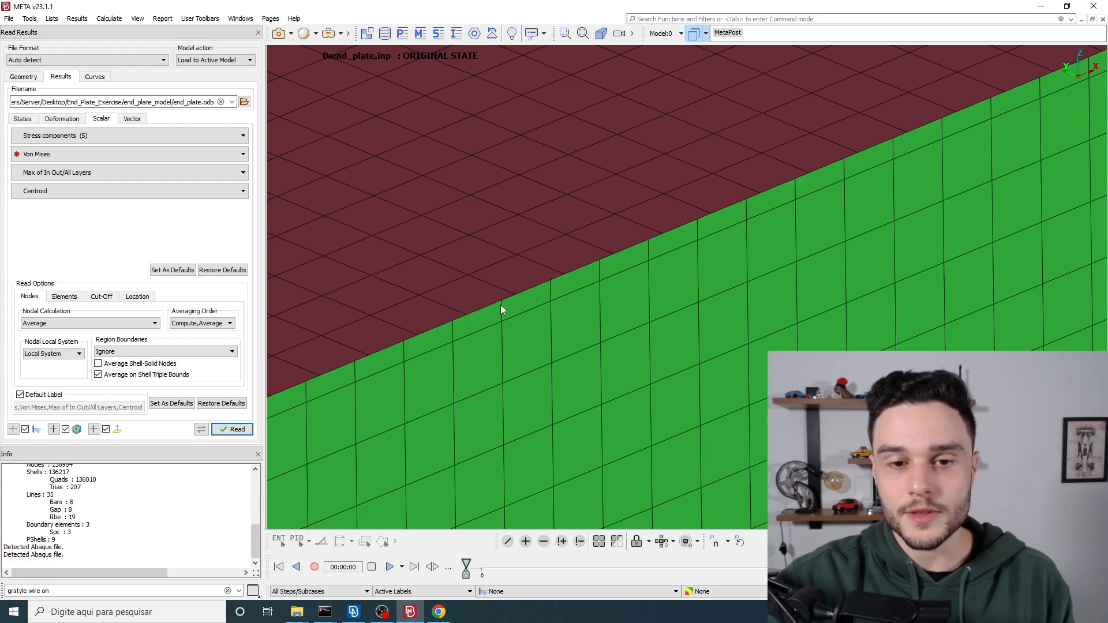
scroll(487, 185, "down", 2)
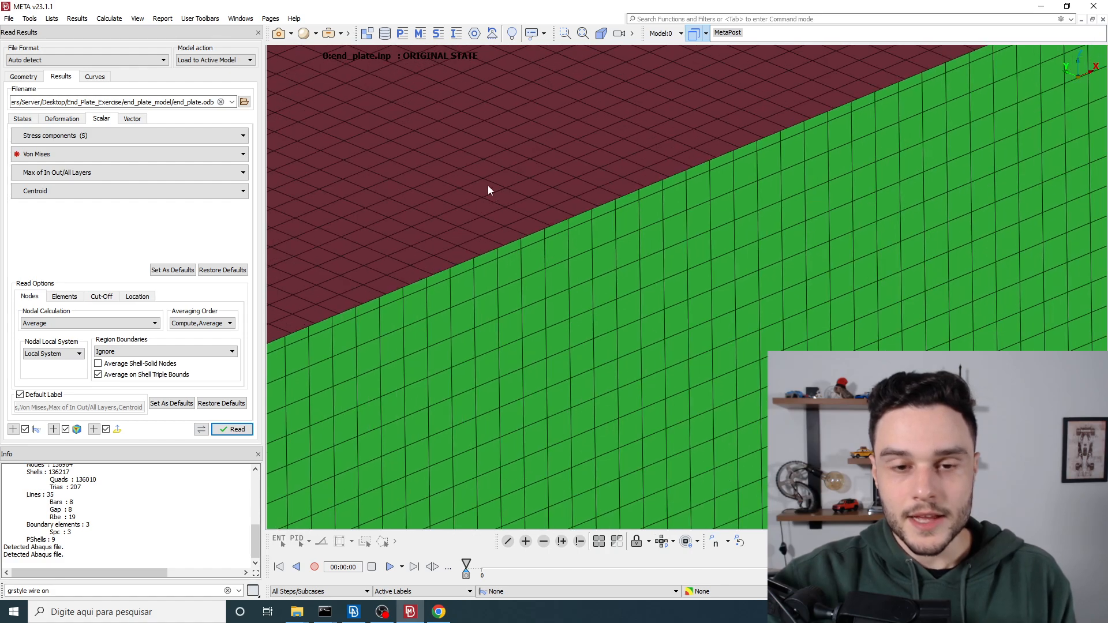
scroll(470, 236, "up", 2)
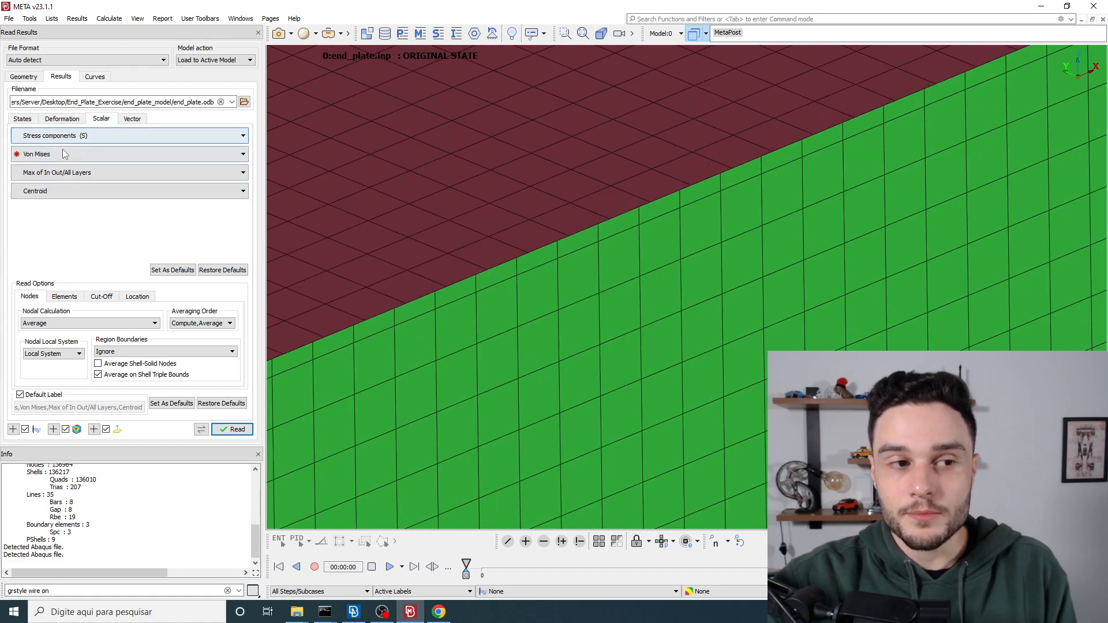
Step: Reselect Von Mises as the stress quantity and look over the alternatives with the whole beam-to-column connection in view
left_click(125, 153)
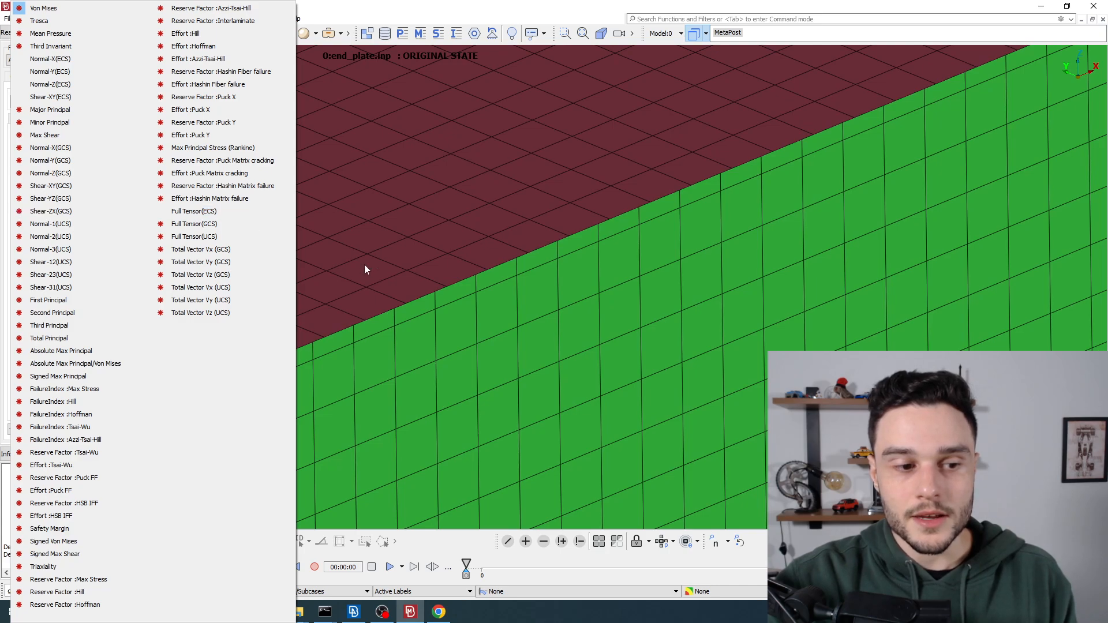
left_click(52, 8)
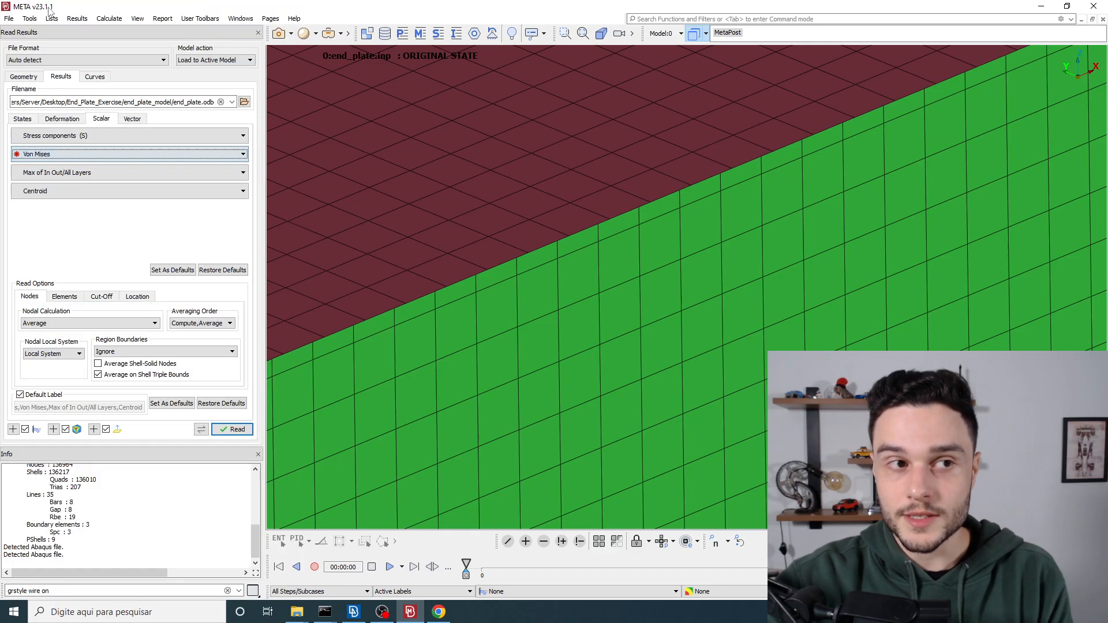
scroll(634, 181, "down", 8)
scroll(591, 189, "down", 5)
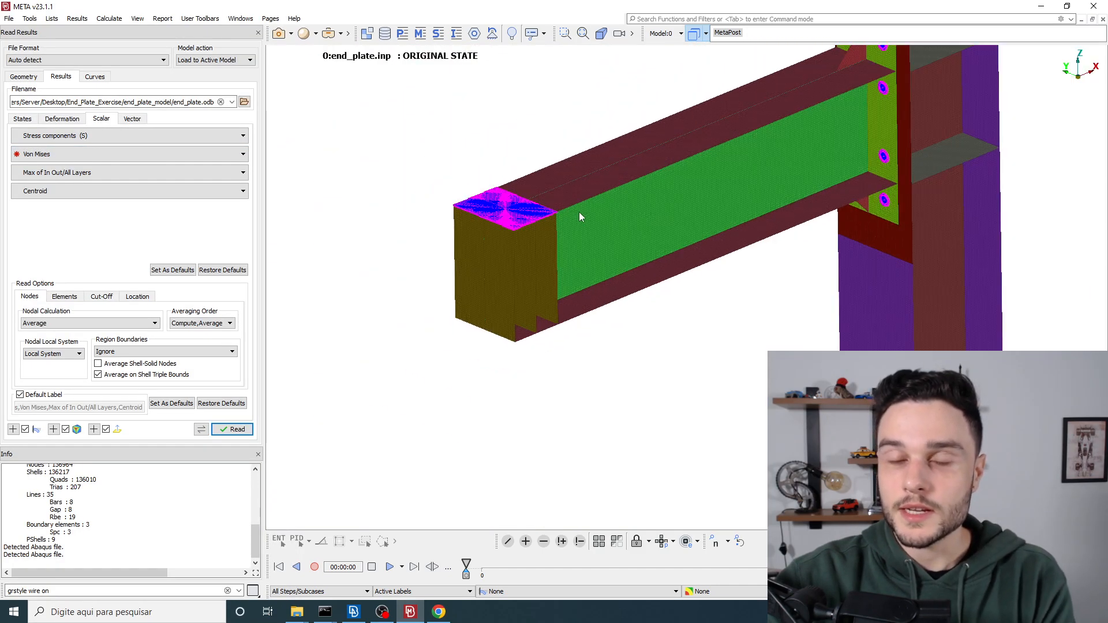
scroll(604, 212, "down", 3)
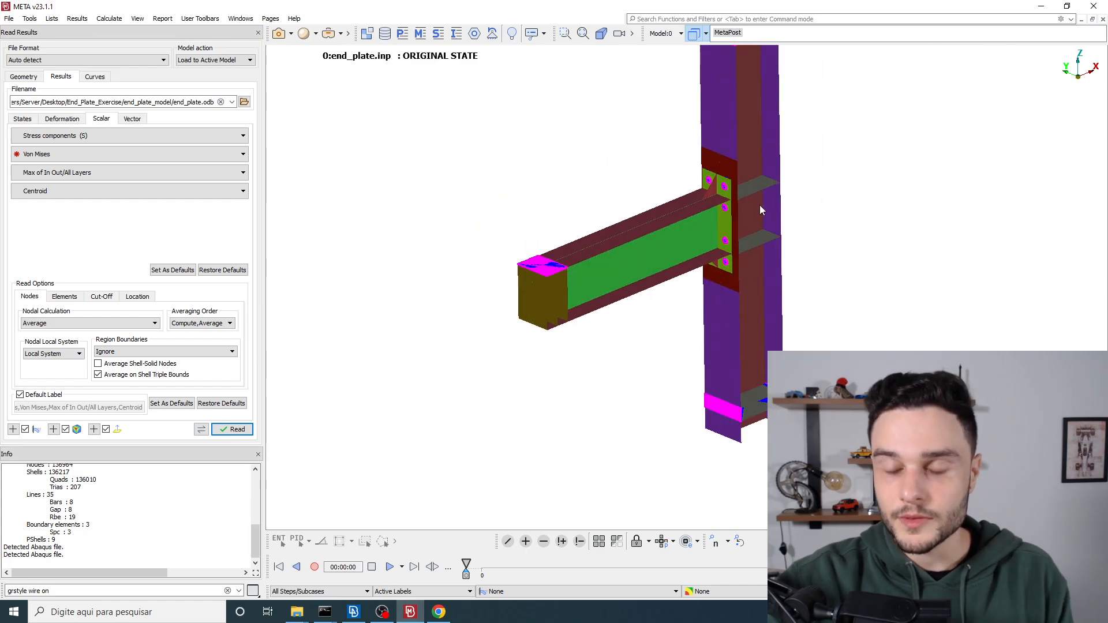
scroll(750, 117, "up", 4)
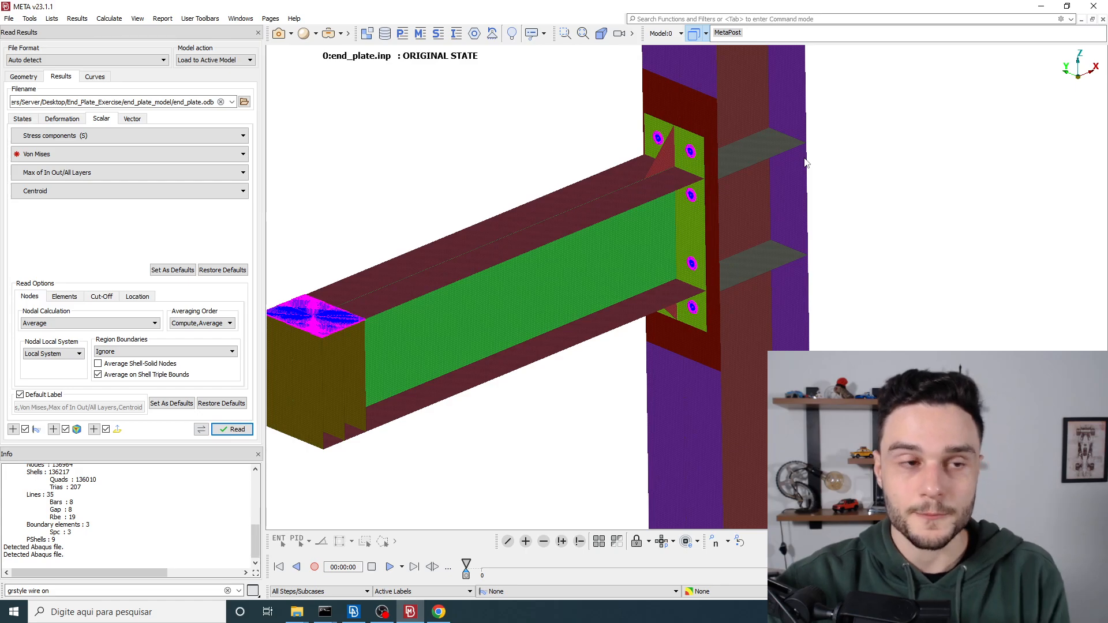
left_click(24, 154)
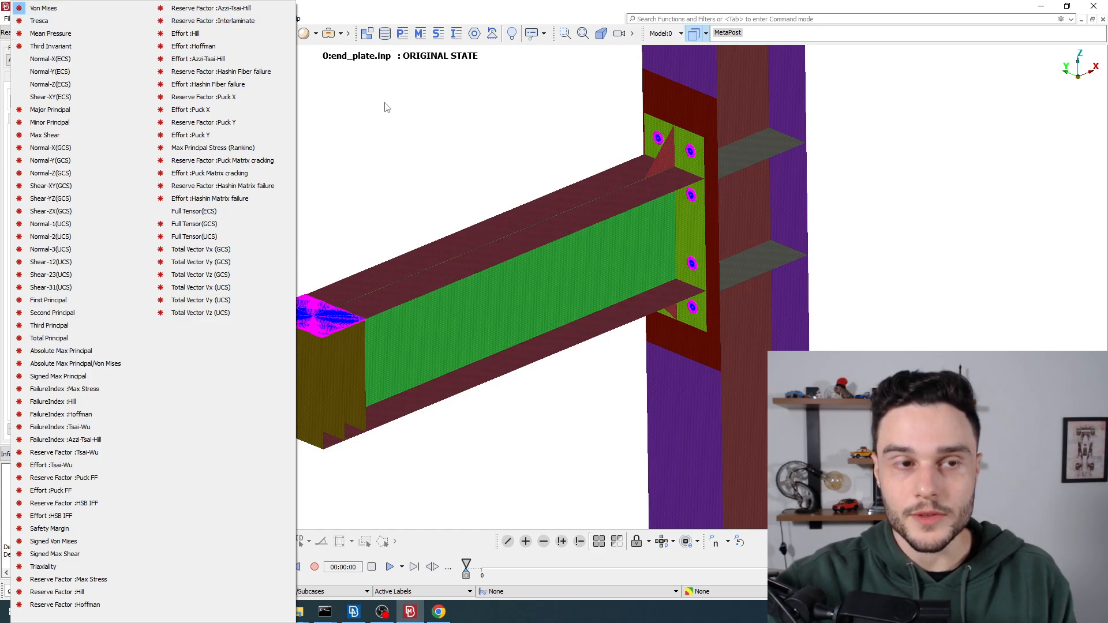
left_click(426, 218)
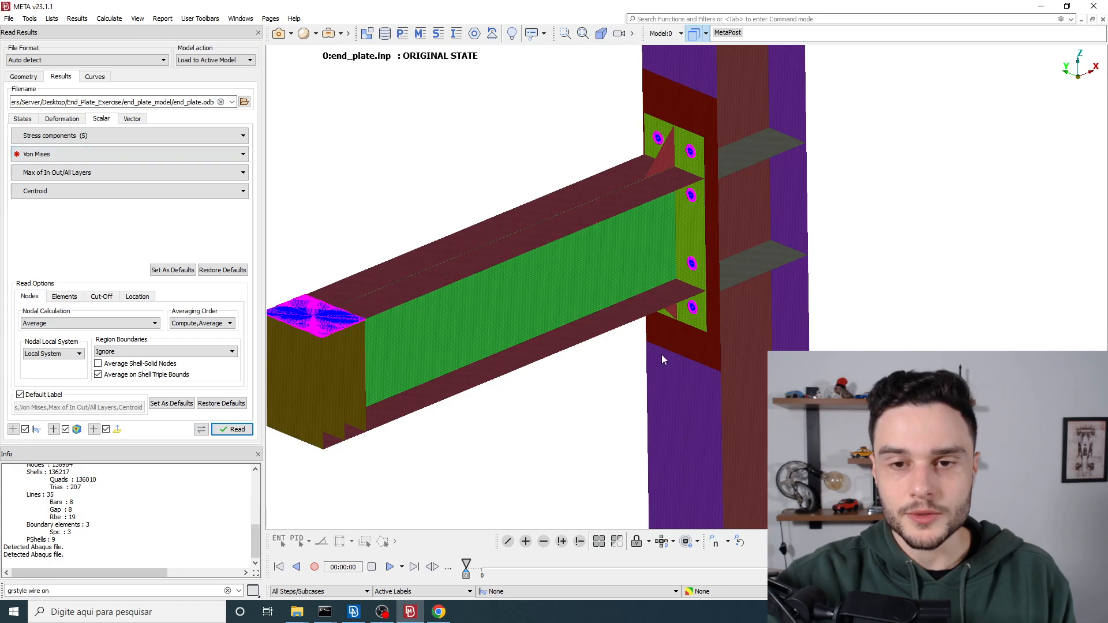
Step: Examine the beam and end-plate connection, and check the shell layer choice for the Von Mises stress, keeping Max of In Out/All Layers
scroll(640, 309, "down", 4)
scroll(634, 326, "up", 3)
middle_click_drag(638, 347, 657, 263, "ctrl")
mouse_move(657, 262)
left_mouse_down("ctrl")
mouse_move(656, 247)
mouse_move(654, 264)
left_mouse_up("ctrl")
mouse_move(498, 195)
left_mouse_down("ctrl")
mouse_move(487, 230)
mouse_move(501, 197)
left_mouse_up("ctrl")
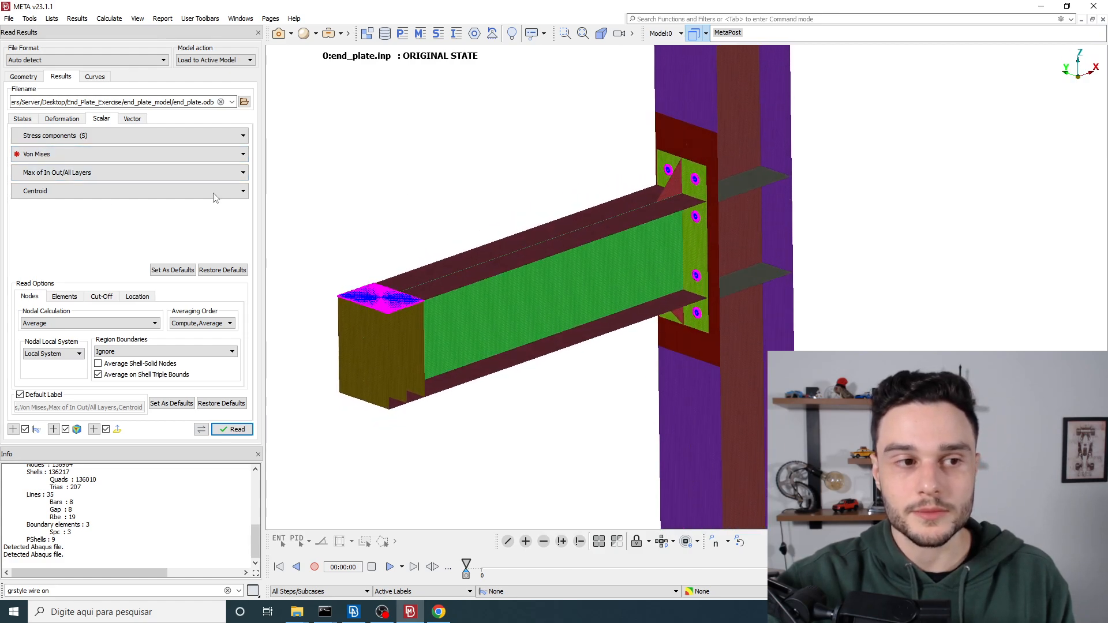
left_click(45, 173)
left_click(48, 182)
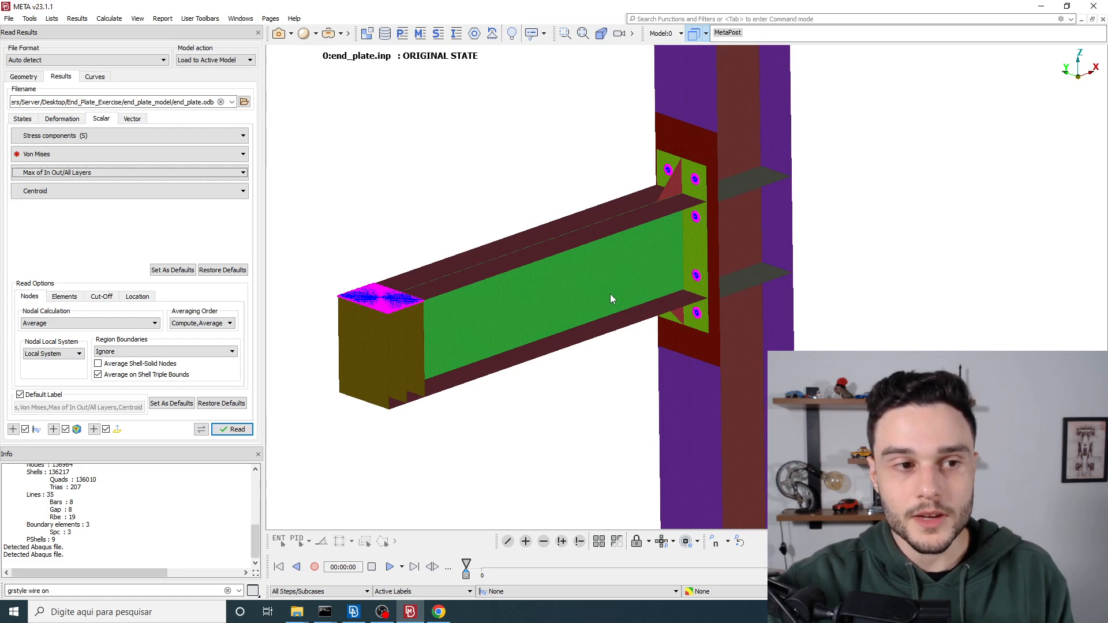
Step: Inspect the beam's top flange edge-on and from above, and review the layer options available for shell stresses
scroll(480, 272, "up", 5)
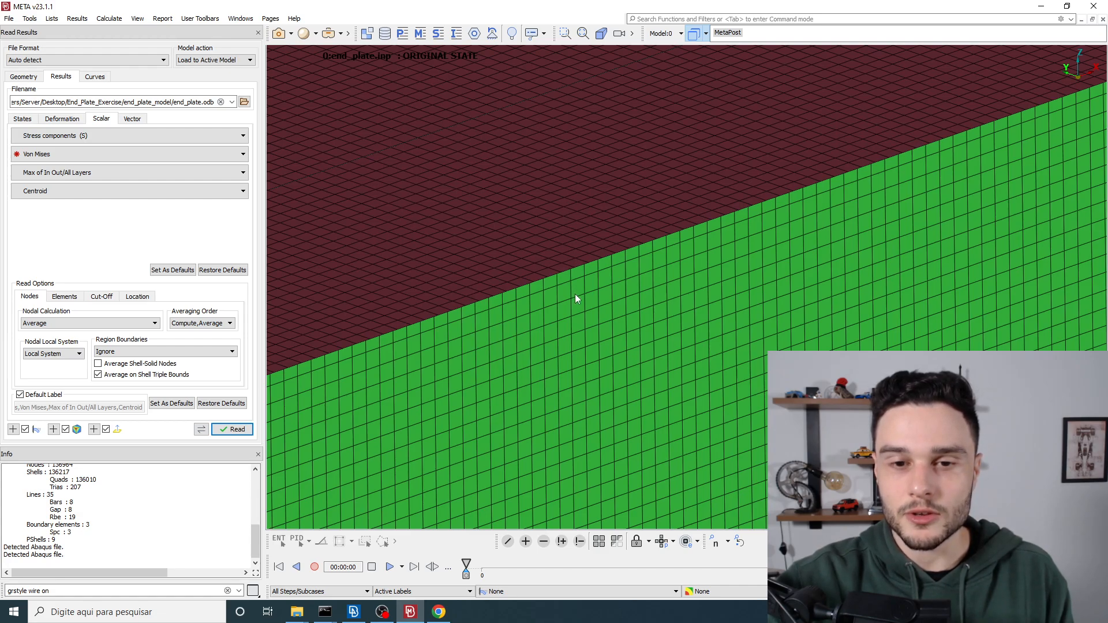
left_click_drag(576, 297, 569, 215, "ctrl")
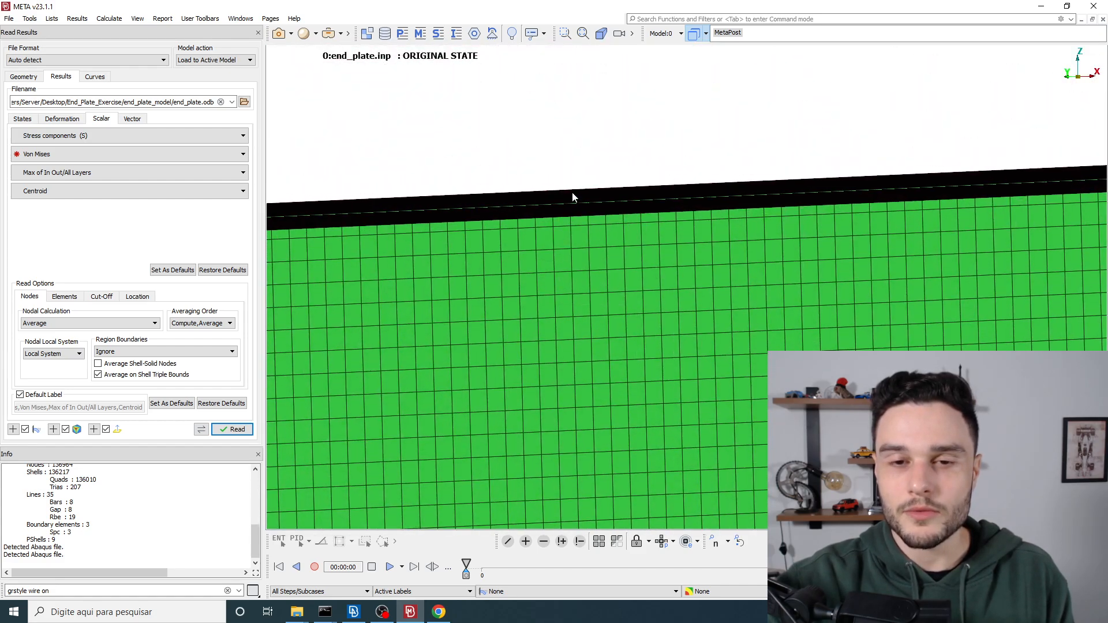
left_click_drag(582, 261, 575, 168, "ctrl")
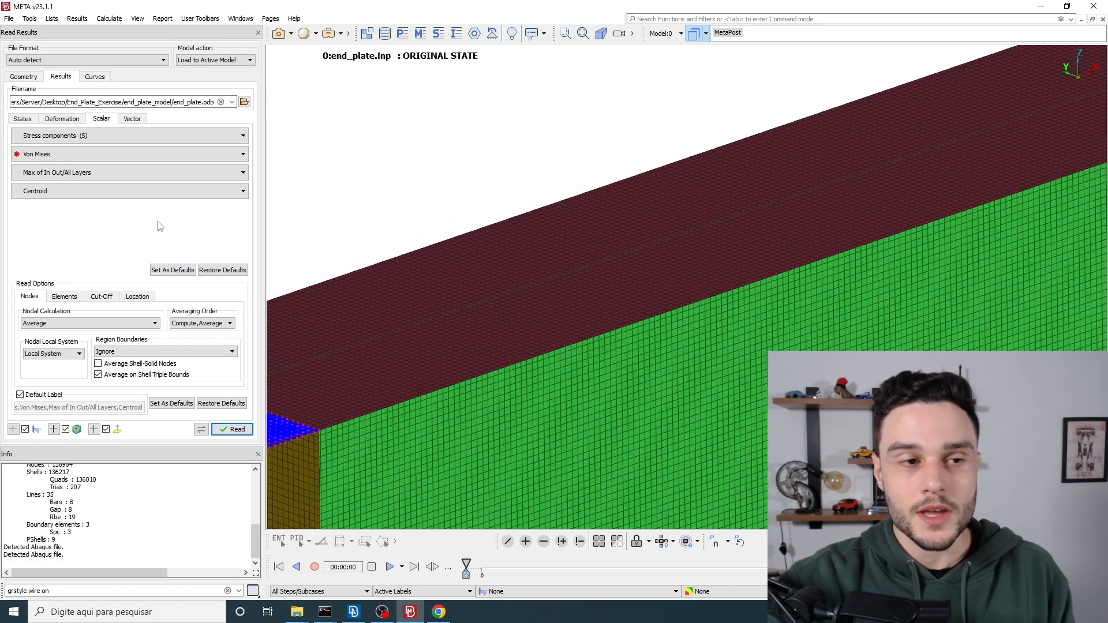
left_click(45, 172)
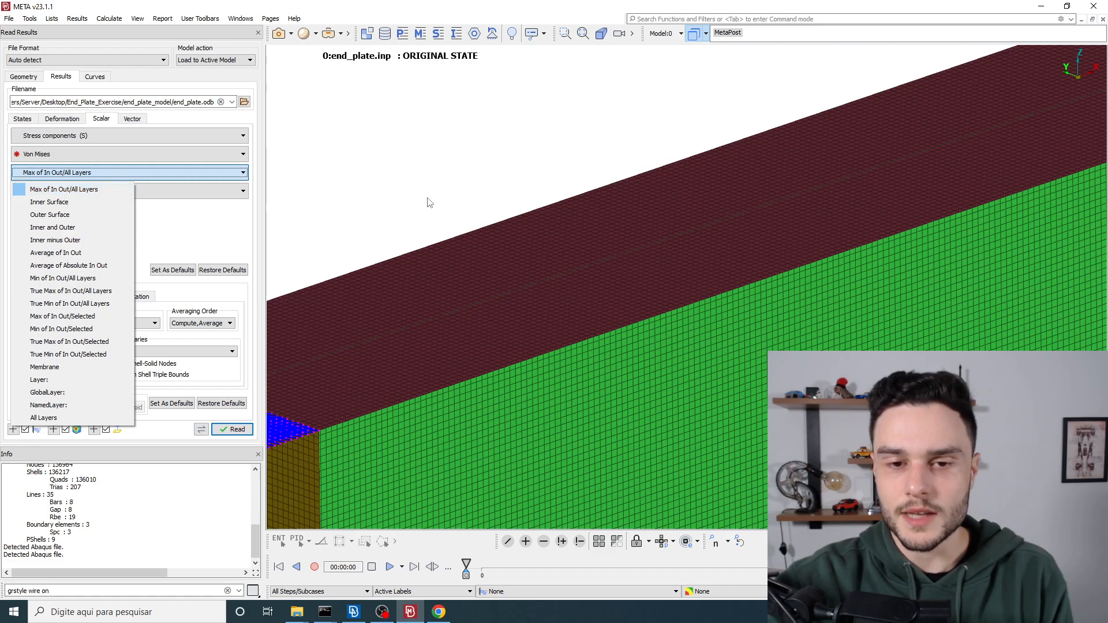
left_click(200, 231)
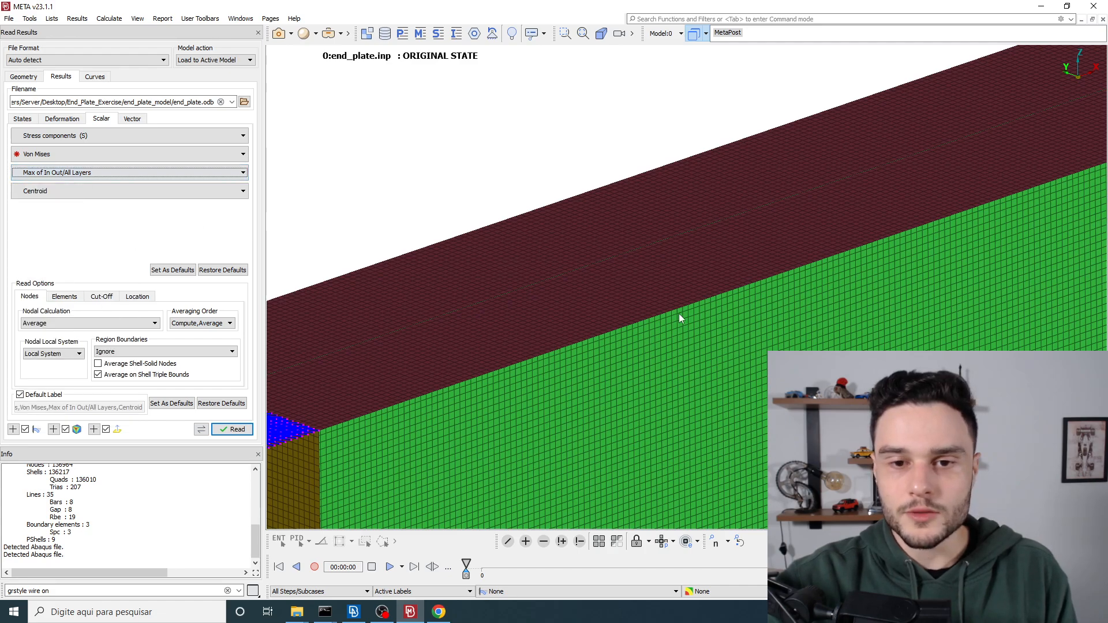
Step: Set the shell layer option for the Von Mises stress to Inner and Outer
scroll(626, 315, "down", 5)
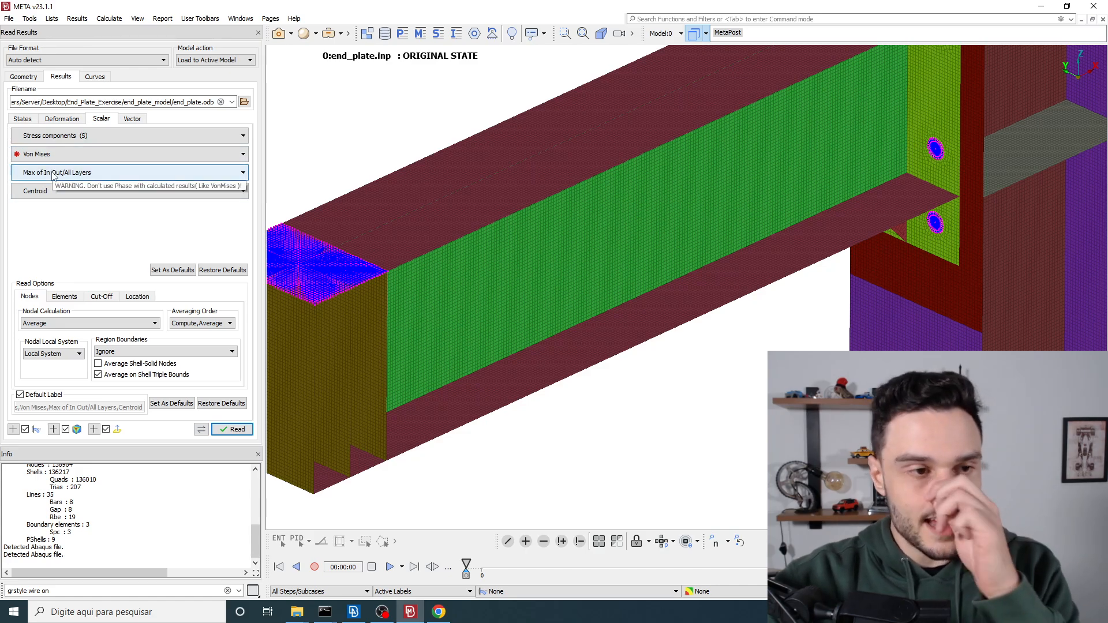
left_click(52, 174)
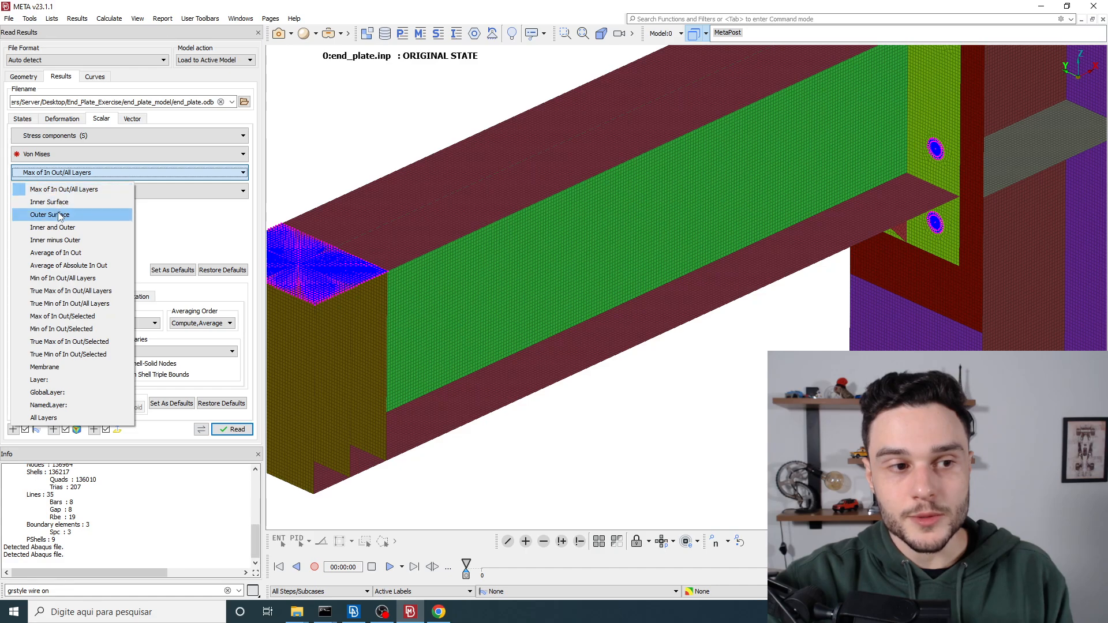
left_click(67, 231)
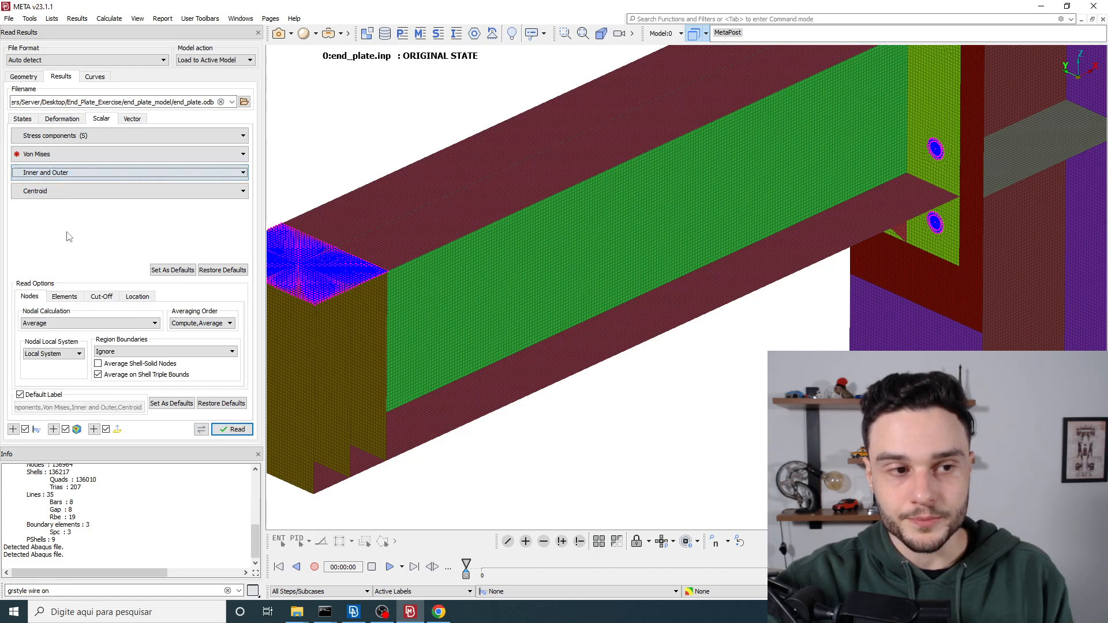
Step: Examine individual shell elements at the beam's flange and web, and set the stress result location to IntPnt
left_click(38, 196)
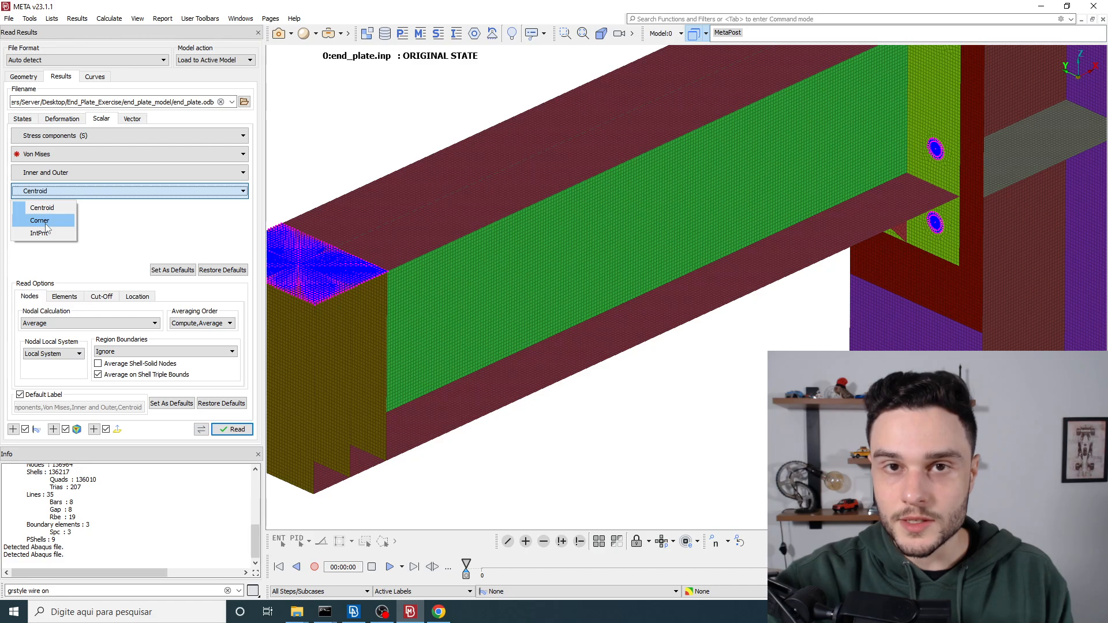
left_click(434, 218)
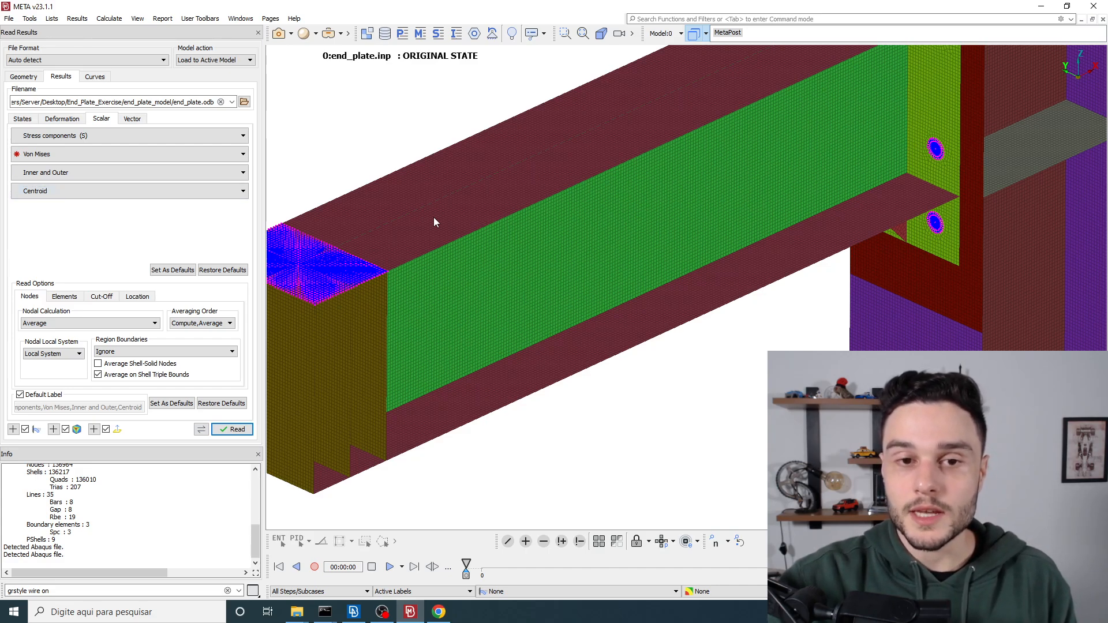
scroll(437, 237, "up", 10)
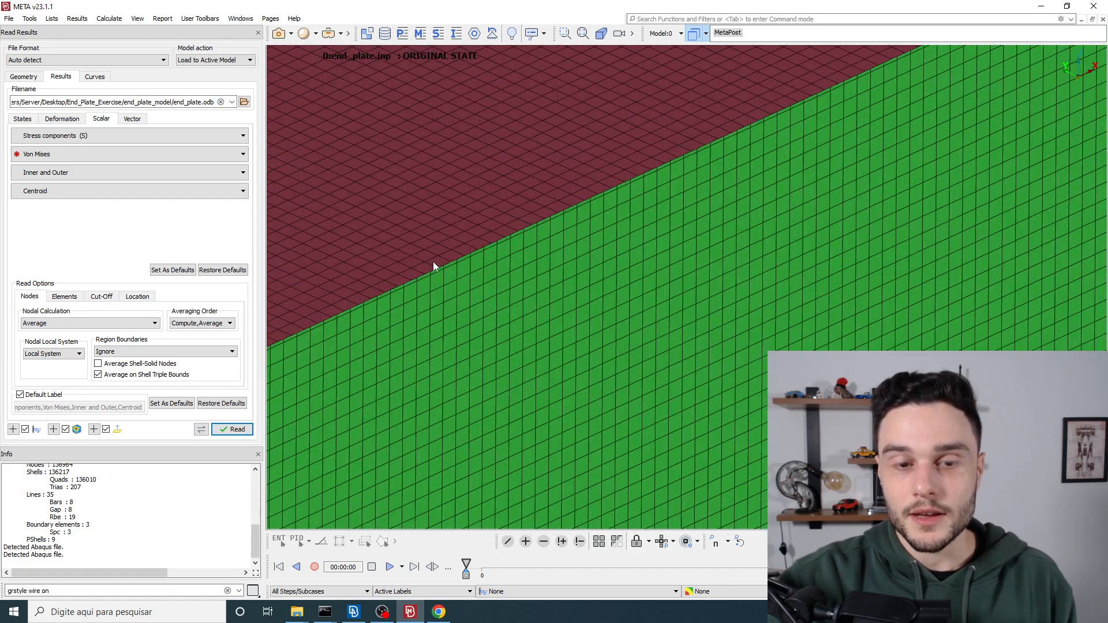
scroll(499, 275, "up", 5)
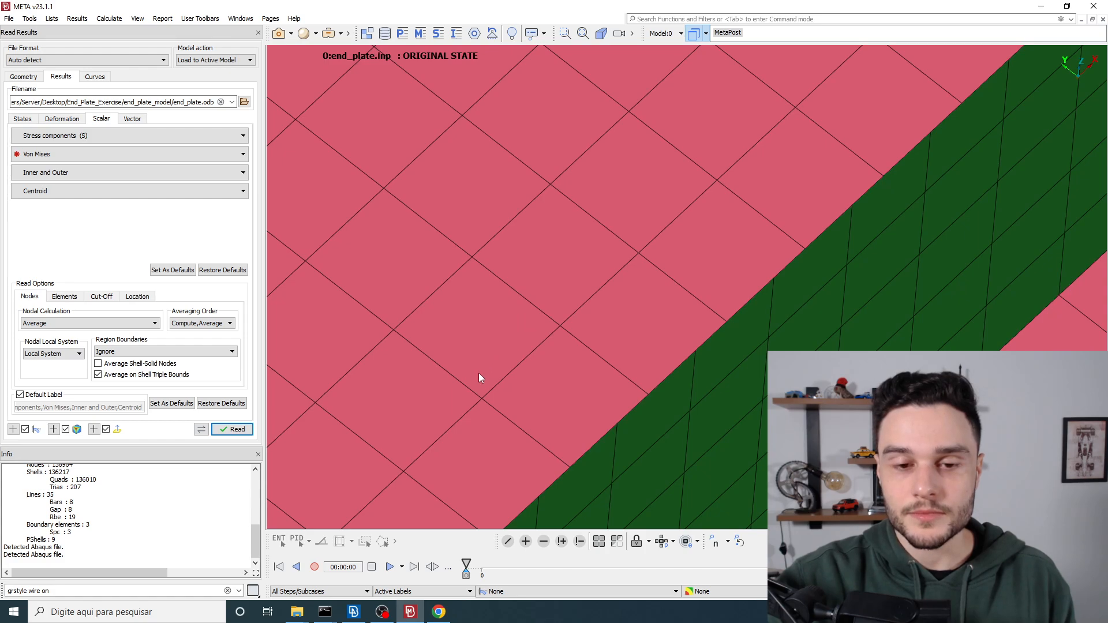
scroll(457, 316, "down", 3)
scroll(505, 203, "up", 2)
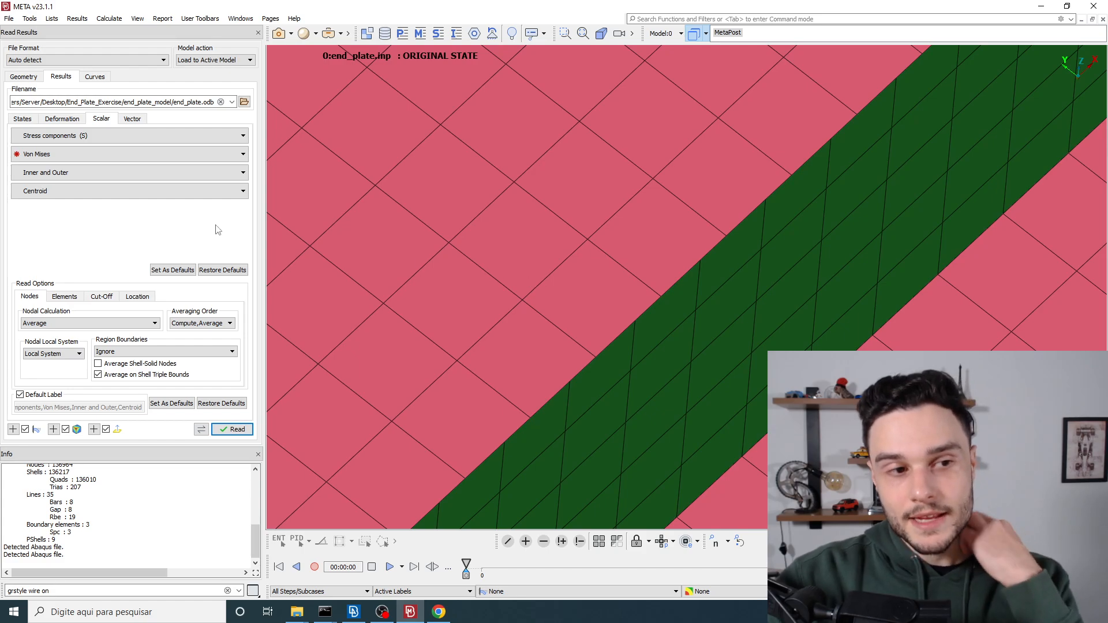
left_click(98, 196)
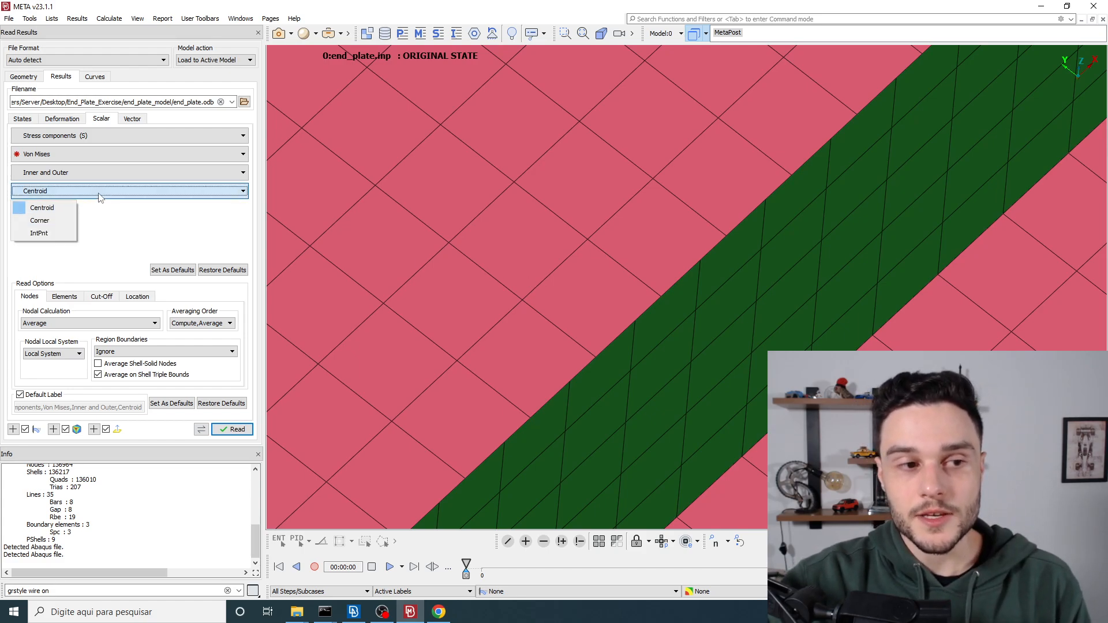
left_click(43, 235)
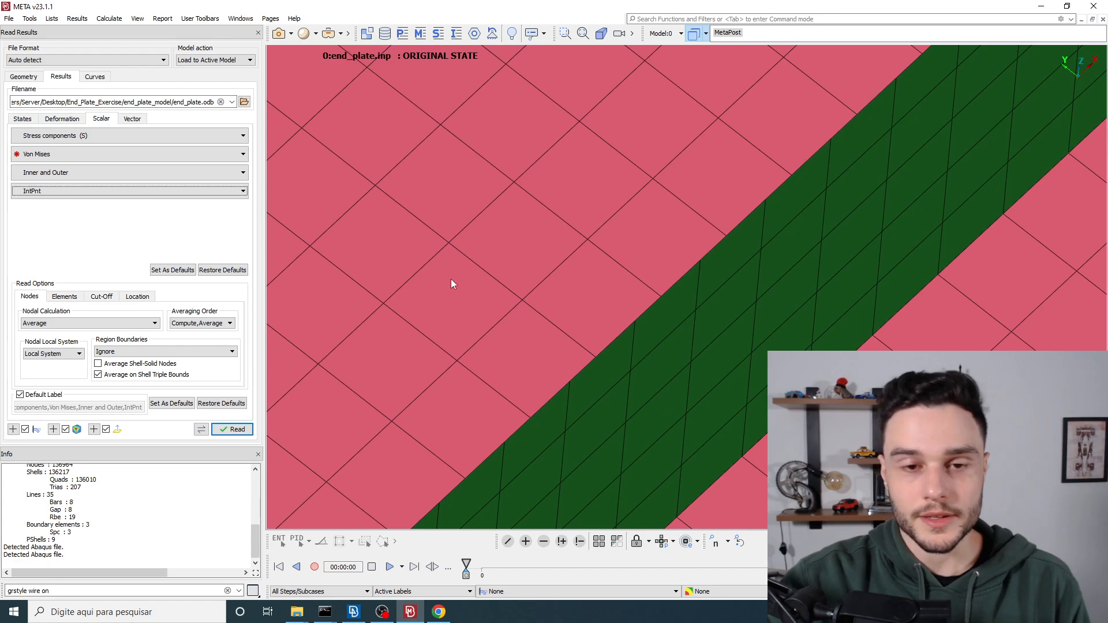
Step: Examine individual shell elements at the beam's flange and web, and review the location options for the Von Mises stress, keeping IntPnt
scroll(466, 248, "down", 5)
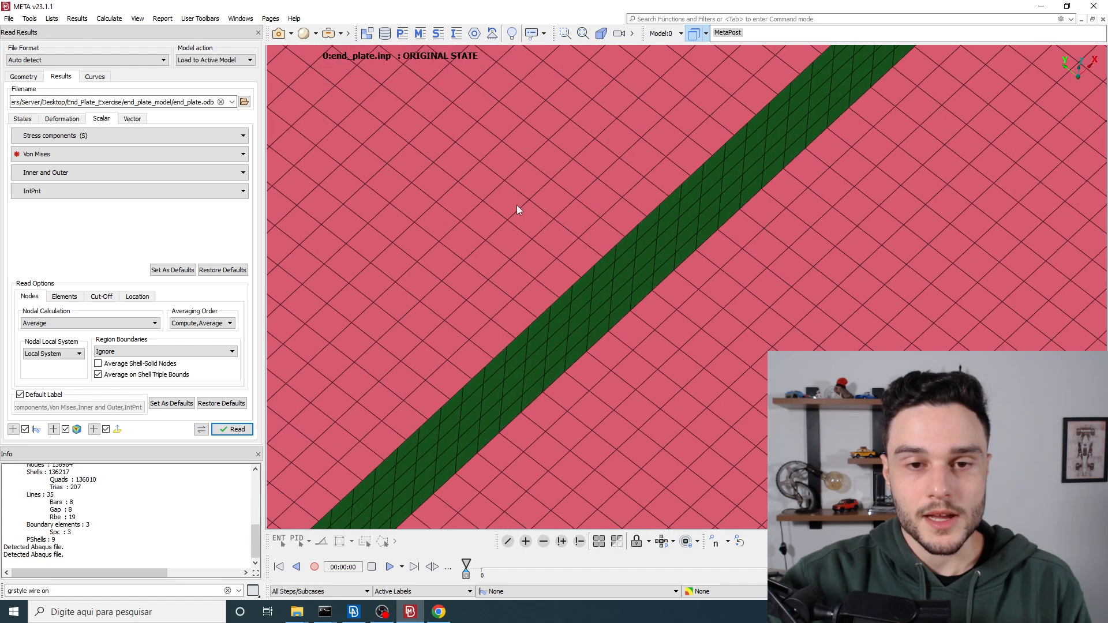
left_click(98, 191)
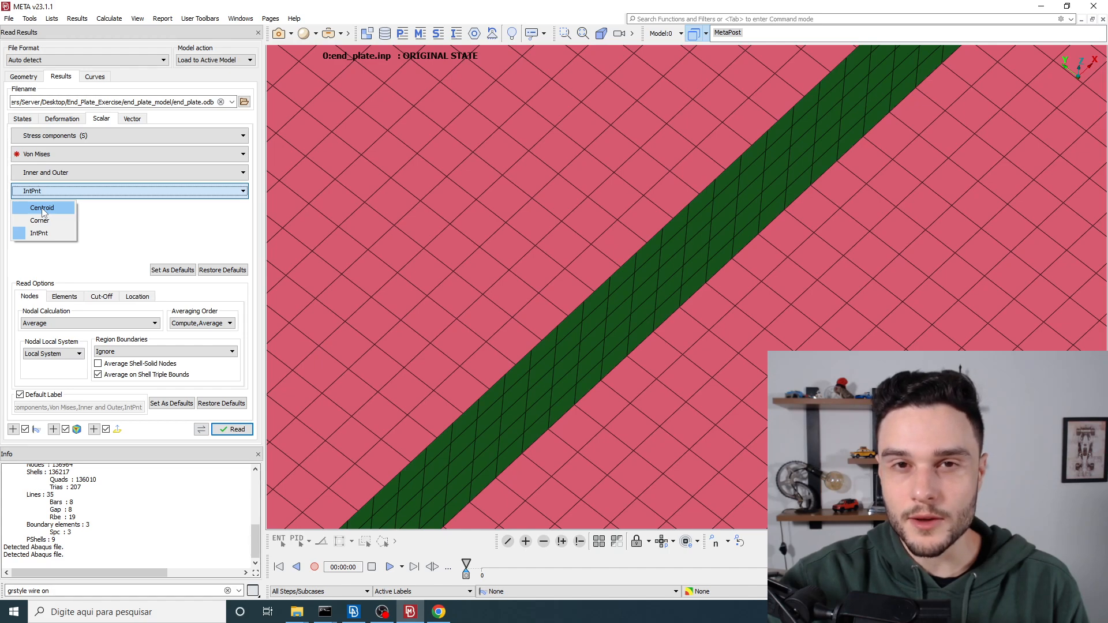
left_click(167, 228)
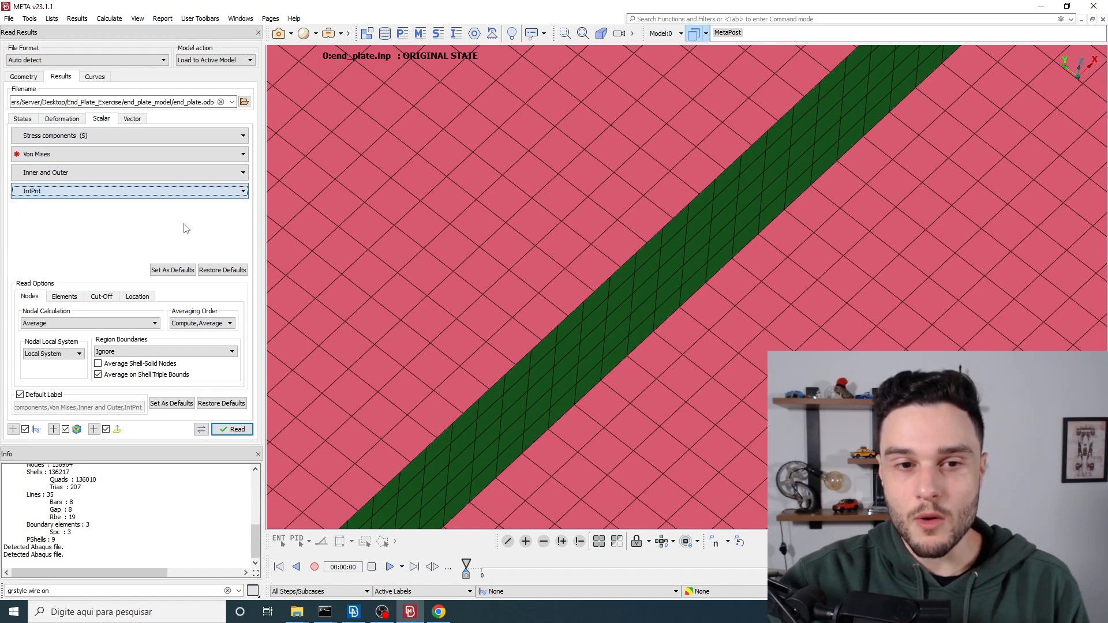
scroll(453, 252, "up", 5)
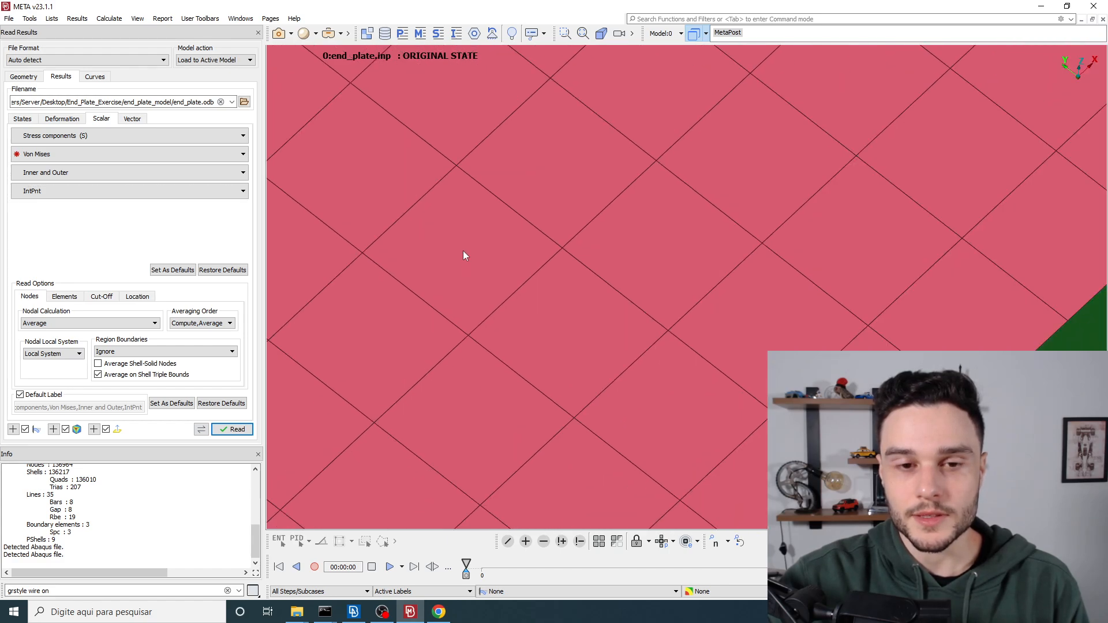
scroll(467, 252, "down", 3)
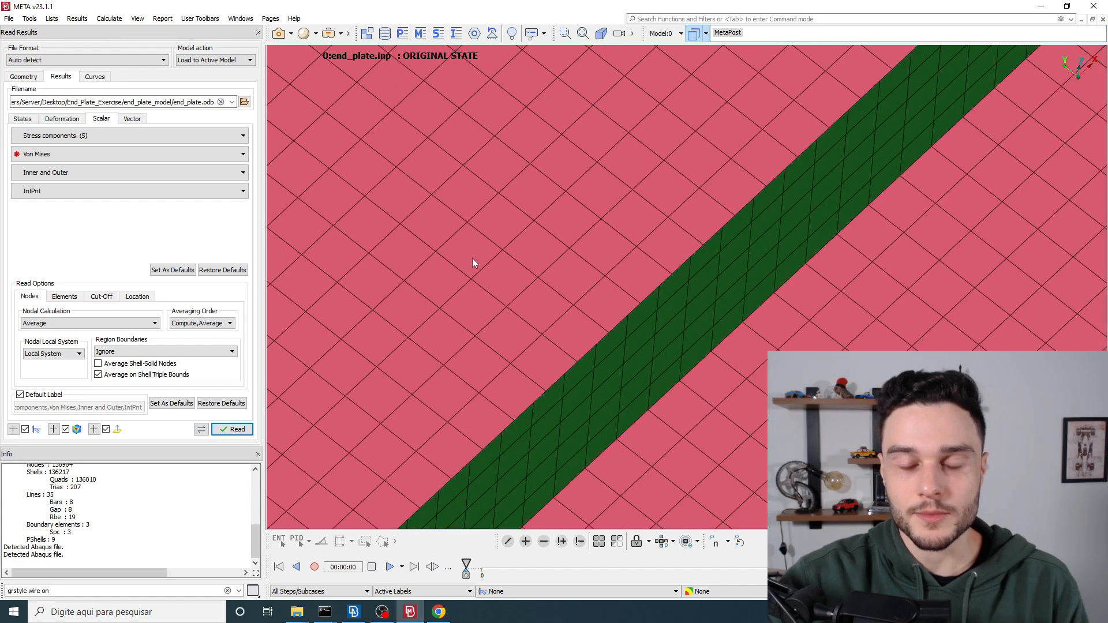
scroll(459, 243, "down", 3)
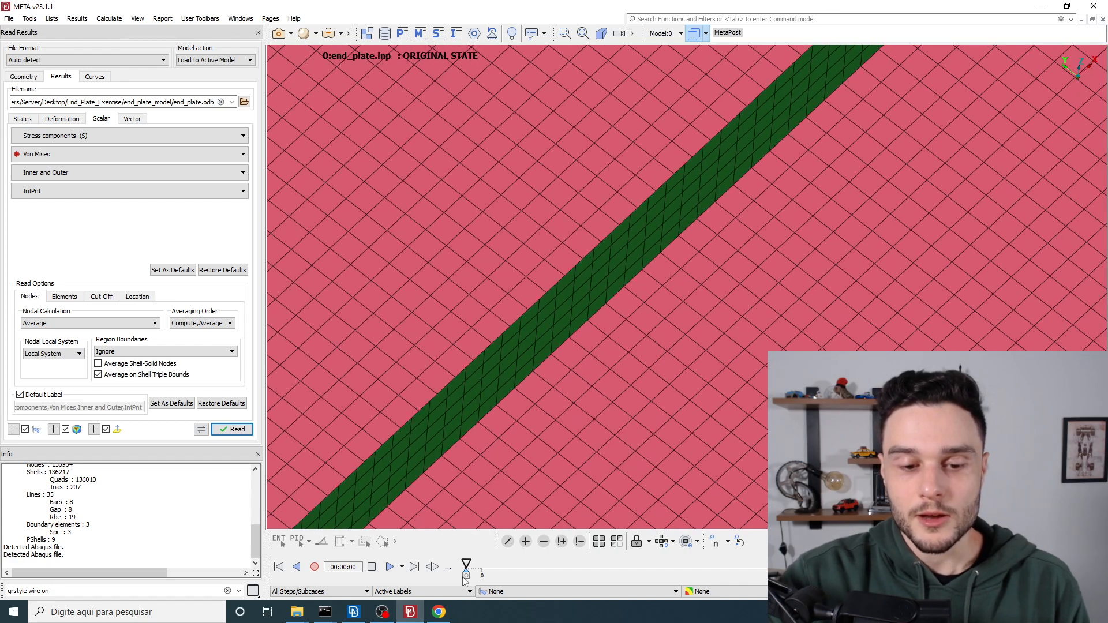
Step: Consult the elasticity equations summary in the Chrome PDF, and return to META to view the loaded end of the beam
key("alt+Tab")
mouse_move(440, 617)
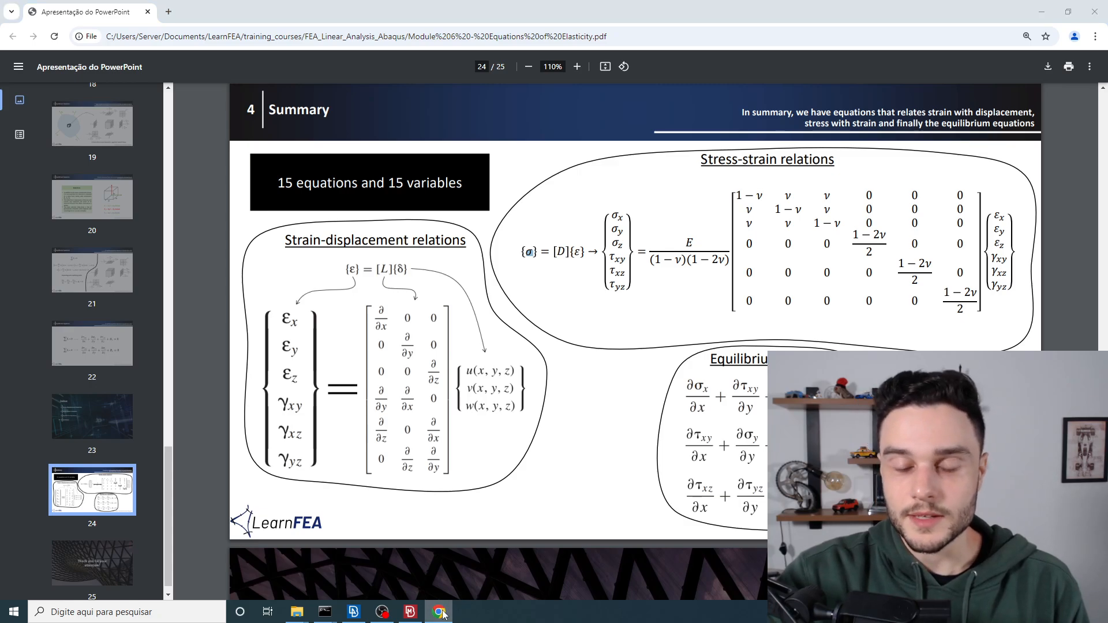
key("alt+Tab")
scroll(551, 251, "down", 3)
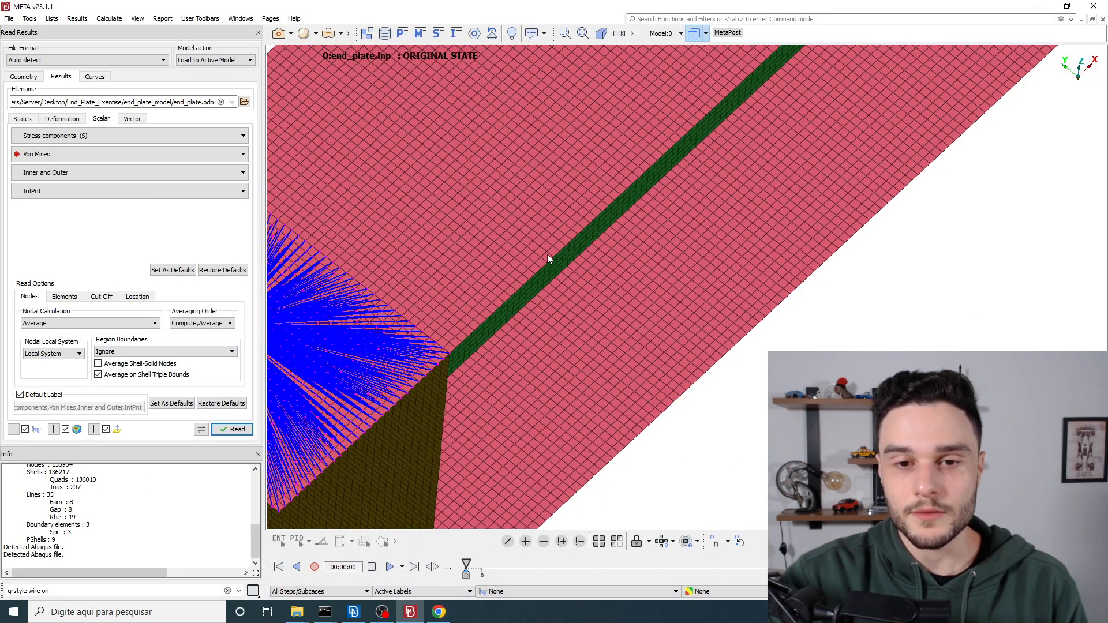
Step: Try Corner as the location for the Von Mises stress, and restore IntPnt
left_click(41, 194)
left_click(40, 221)
left_click(43, 191)
left_click(40, 233)
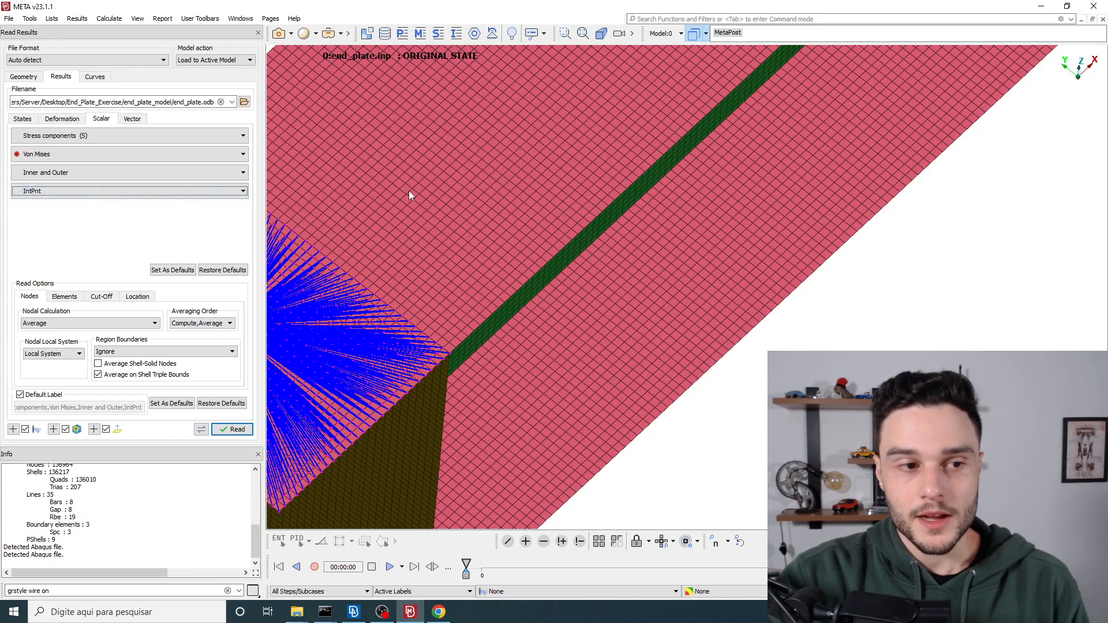
Step: Check the averaging order for nodal stresses, keeping Compute,Average, and view the whole beam and column assembly
scroll(408, 191, "down", 5)
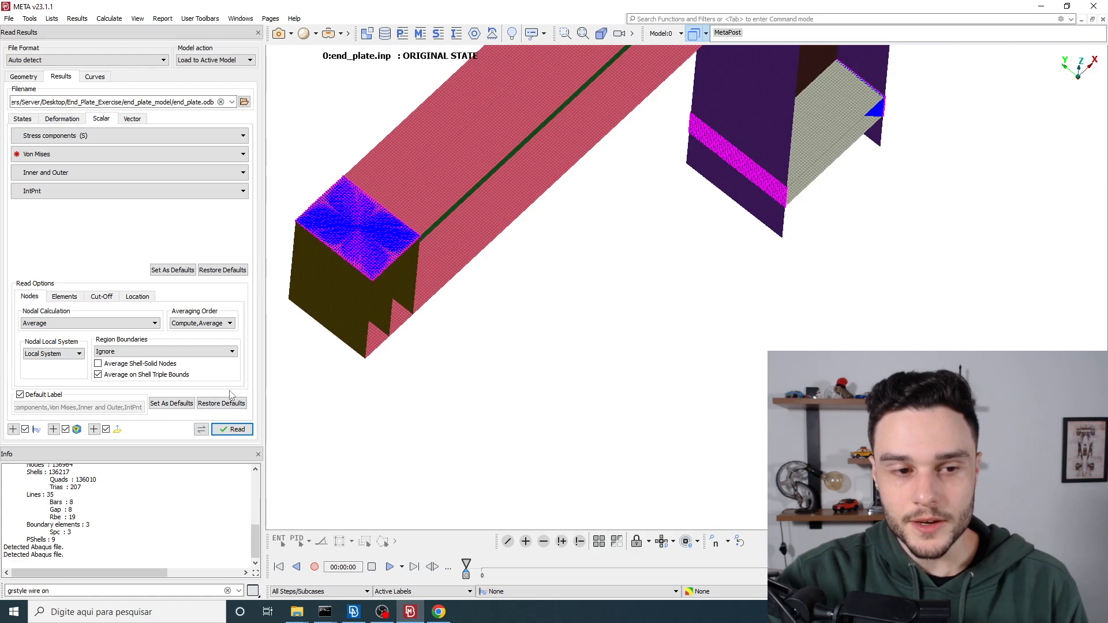
left_click(201, 324)
left_click(202, 329)
left_click_drag(408, 345, 365, 248, "ctrl")
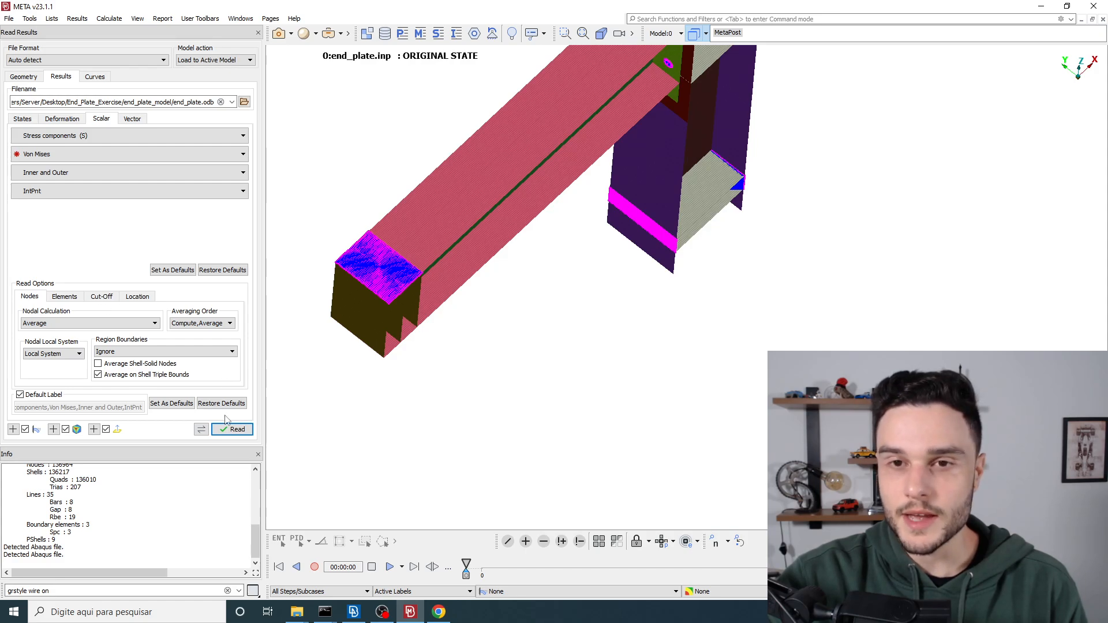
scroll(390, 416, "down", 2)
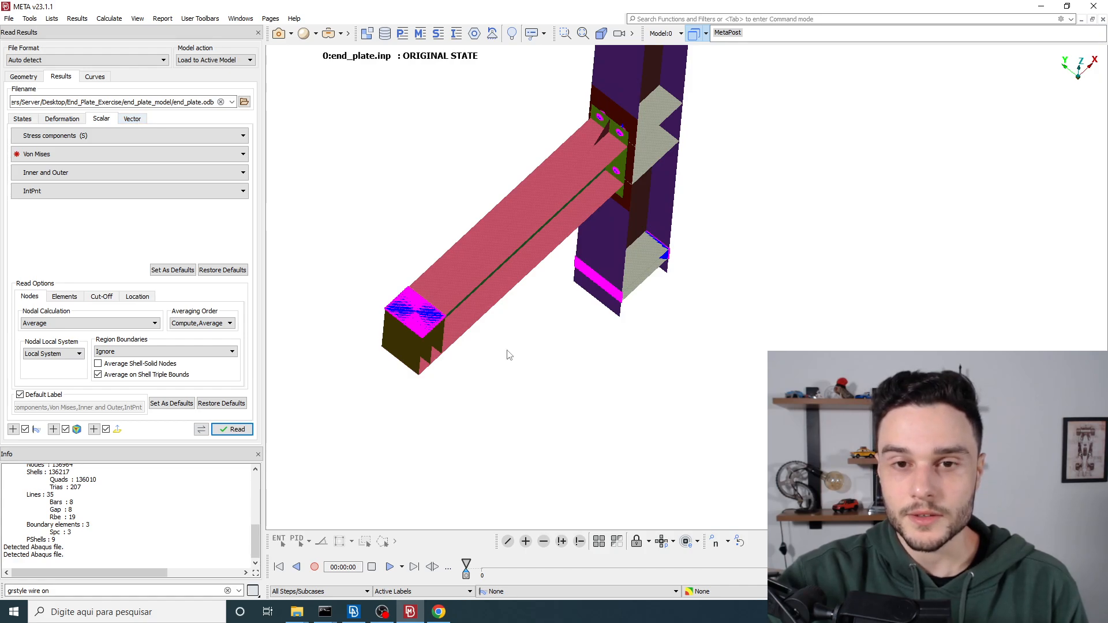
Step: Exclude vector results and read the displacements and Von Mises stress from end_plate.odb, following the reading progress
left_click(106, 430)
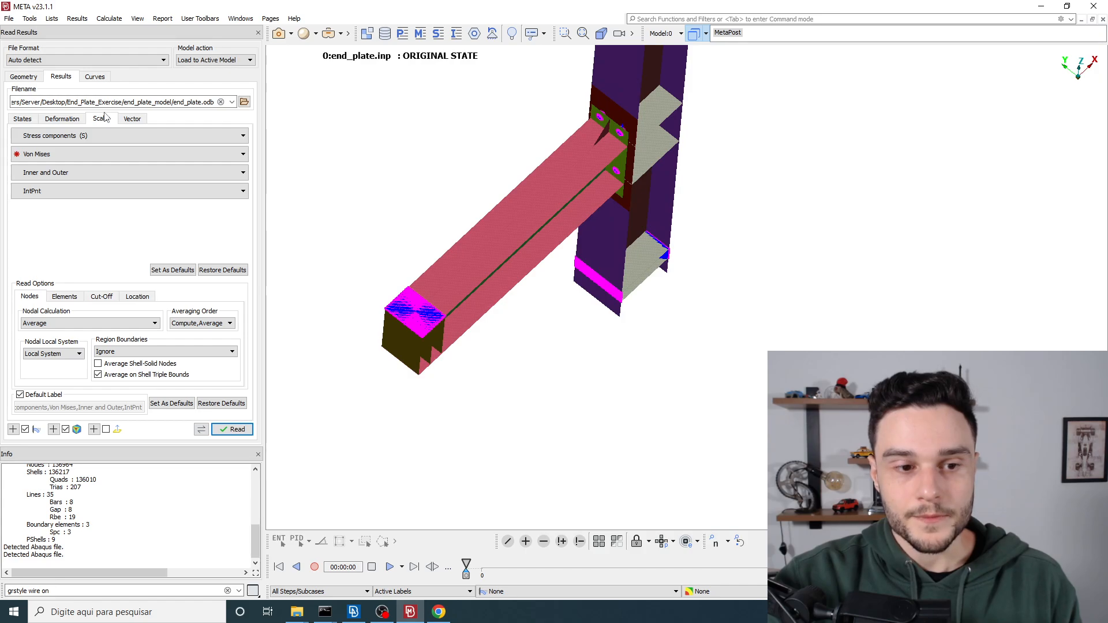
left_click(237, 430)
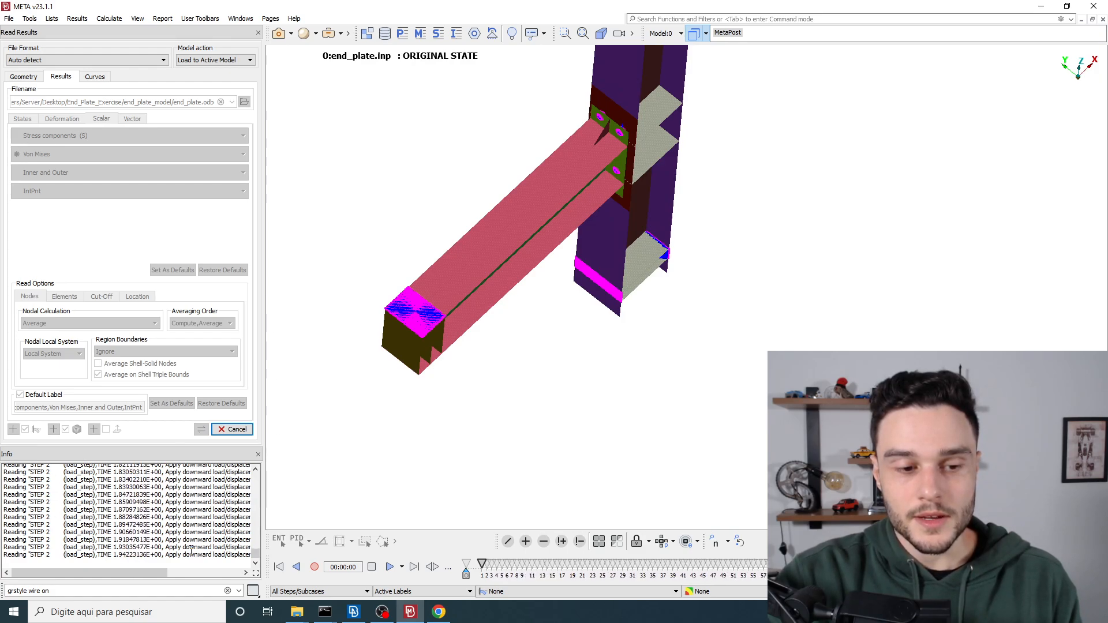
left_click_drag(191, 552, 238, 521)
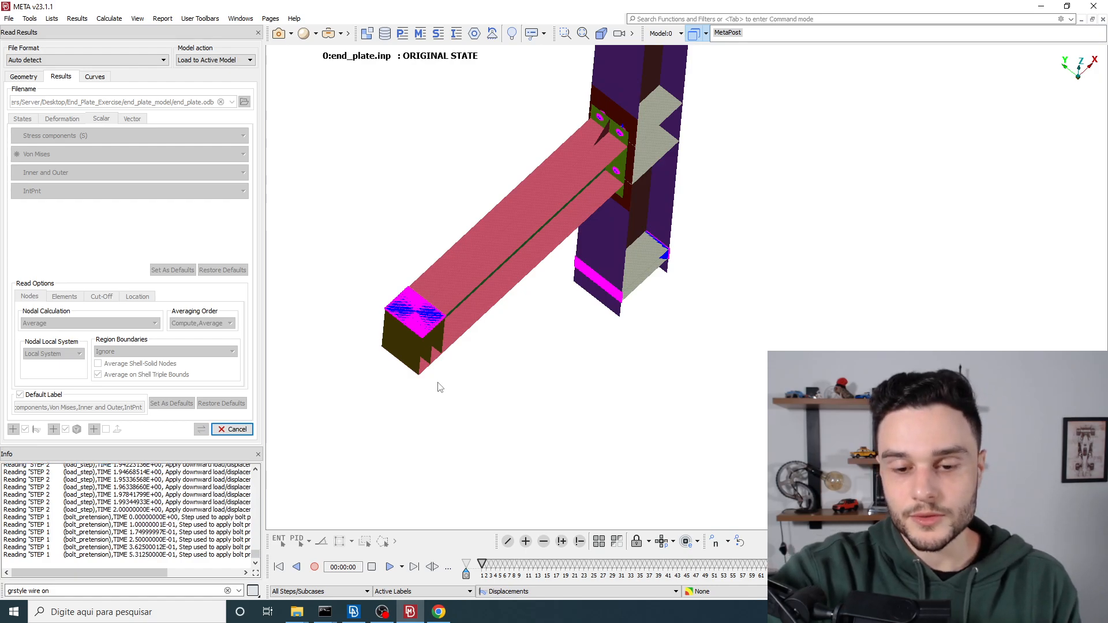
Step: Turn on Draw thick shells in the window drawing settings for shell and solid elements, using Part Thickness, and close the settings
left_click_drag(451, 384, 613, 231, "ctrl")
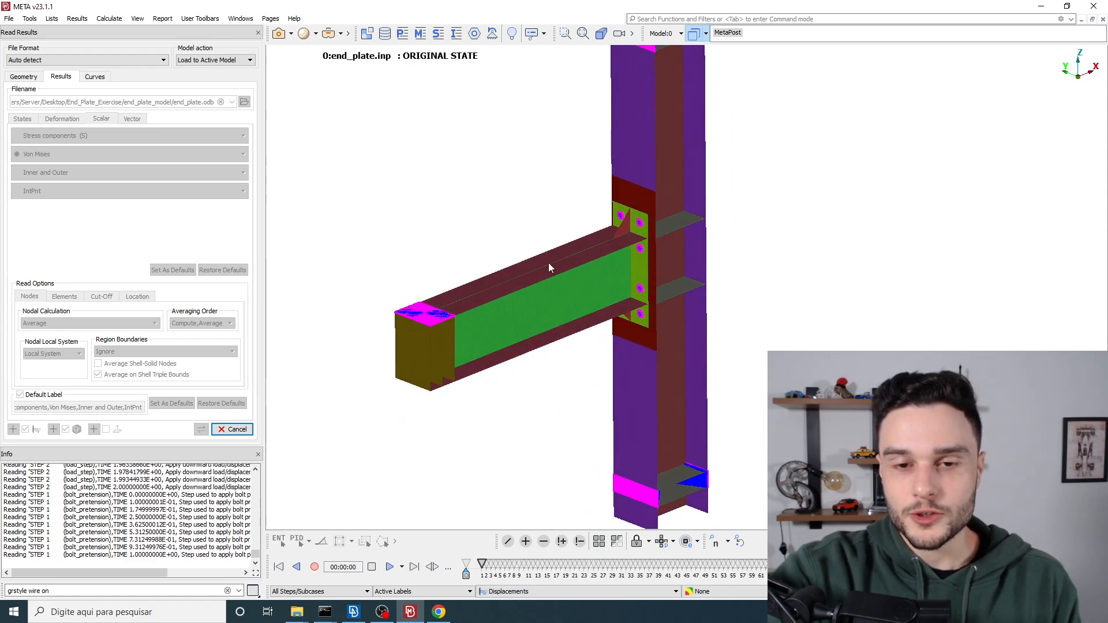
left_click_drag(554, 259, 554, 232, "ctrl")
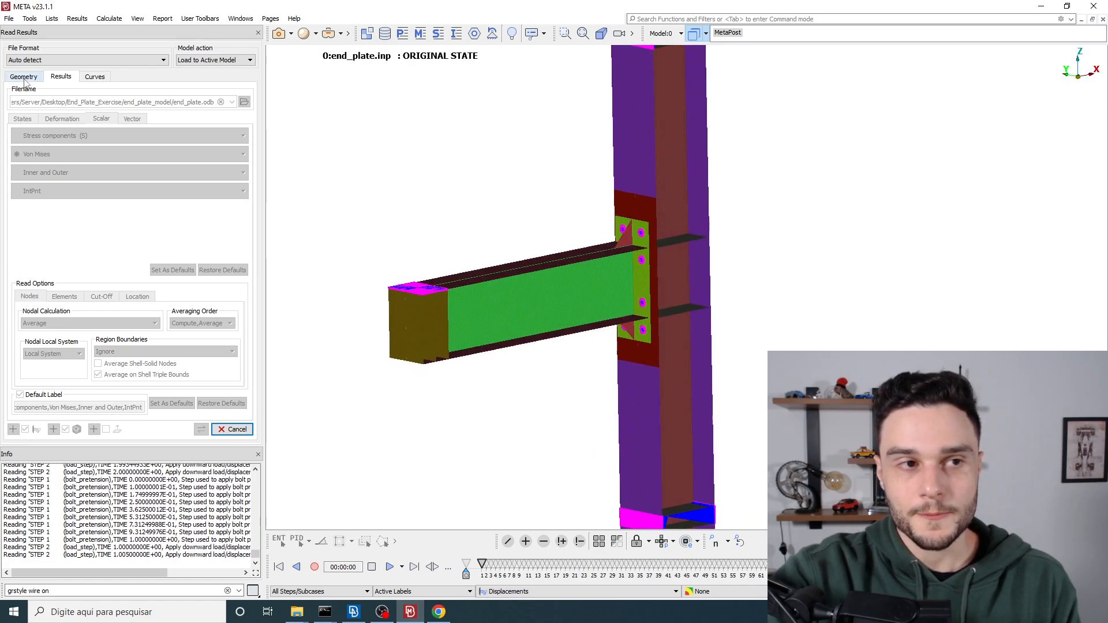
left_click(30, 18)
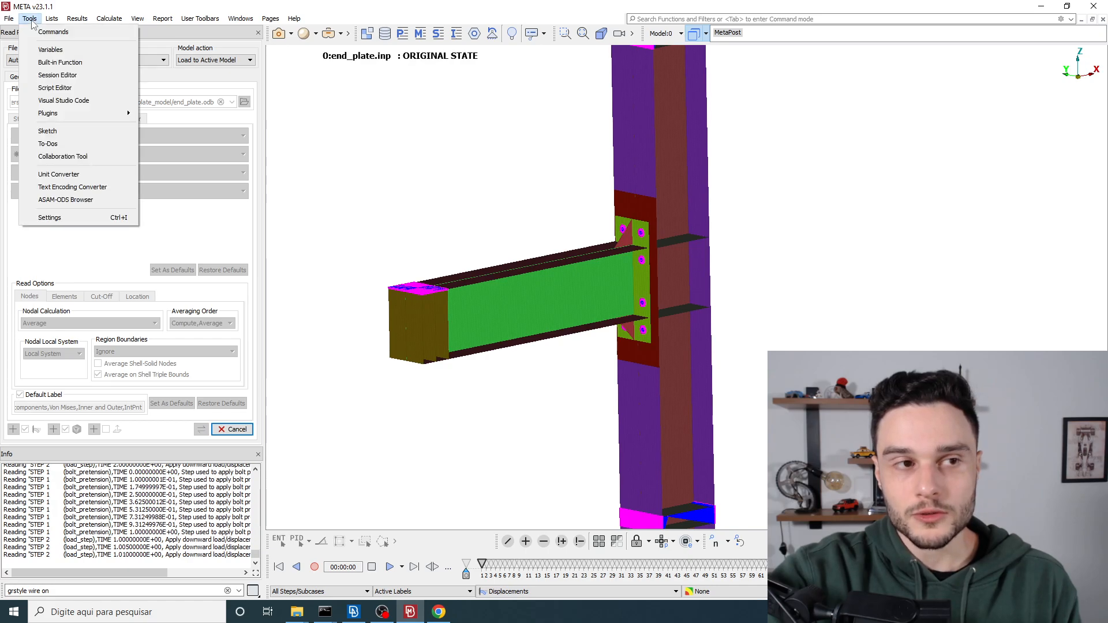
left_click(69, 217)
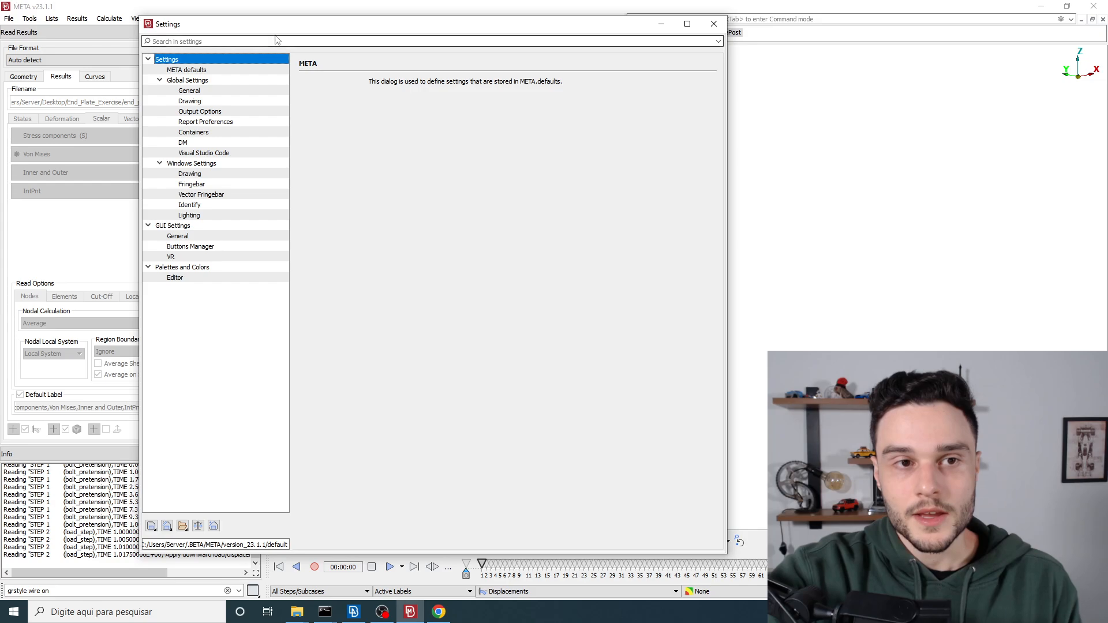
left_click_drag(422, 30, 218, 34)
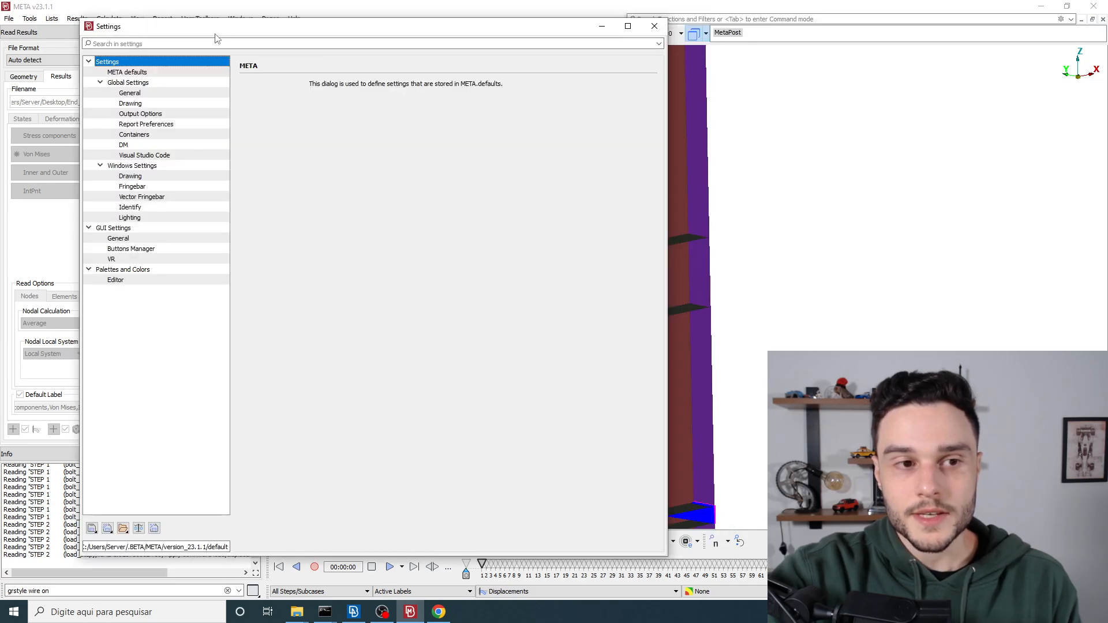
left_click(121, 168)
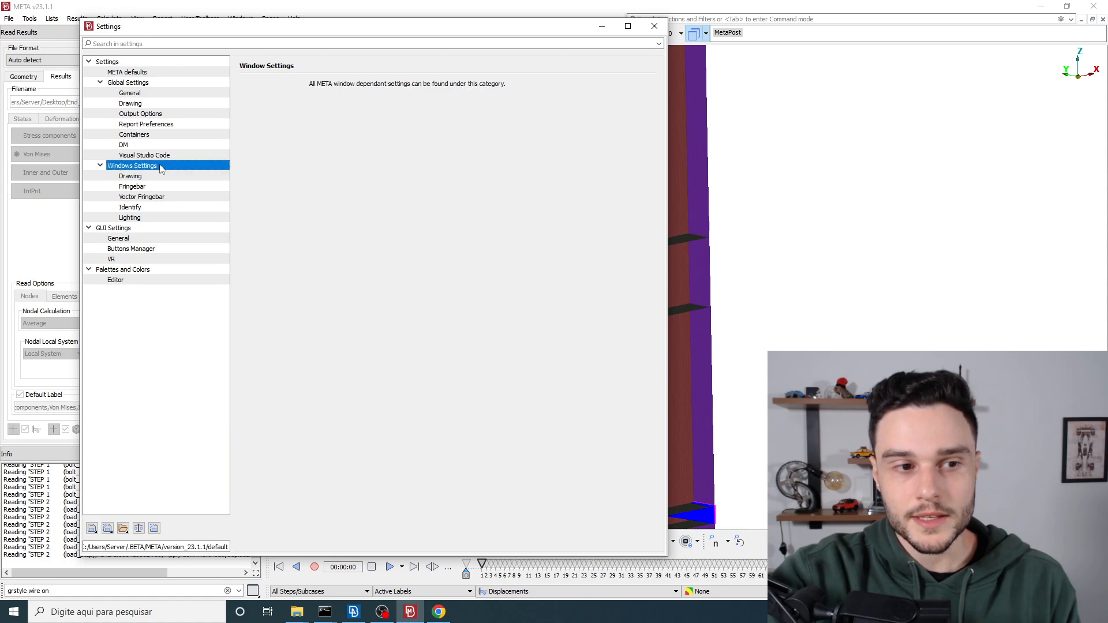
left_click(132, 178)
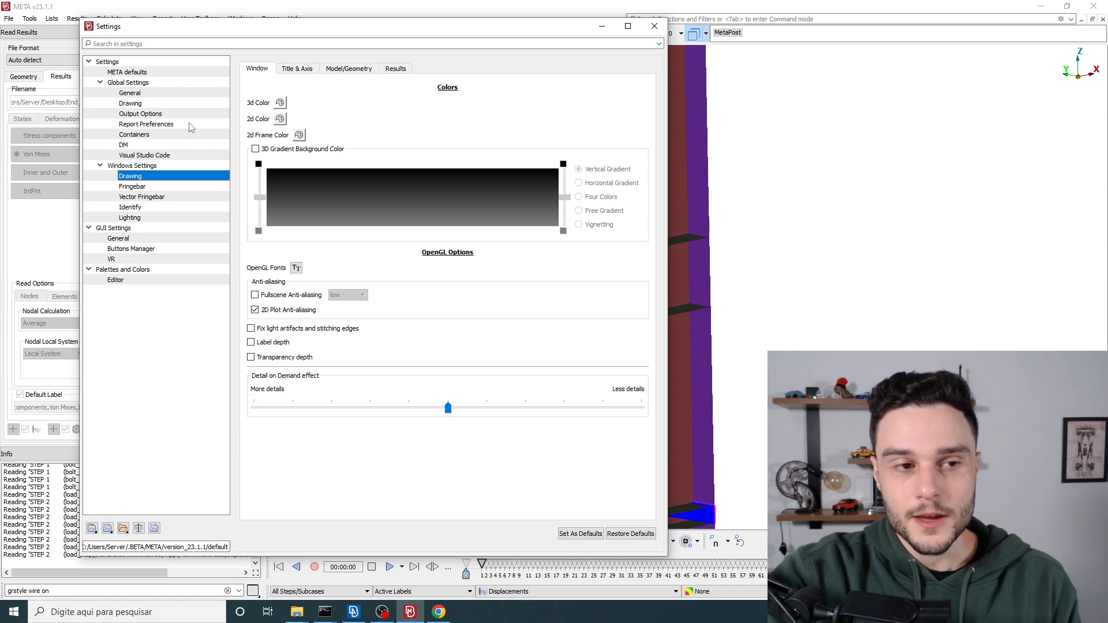
left_click(340, 71)
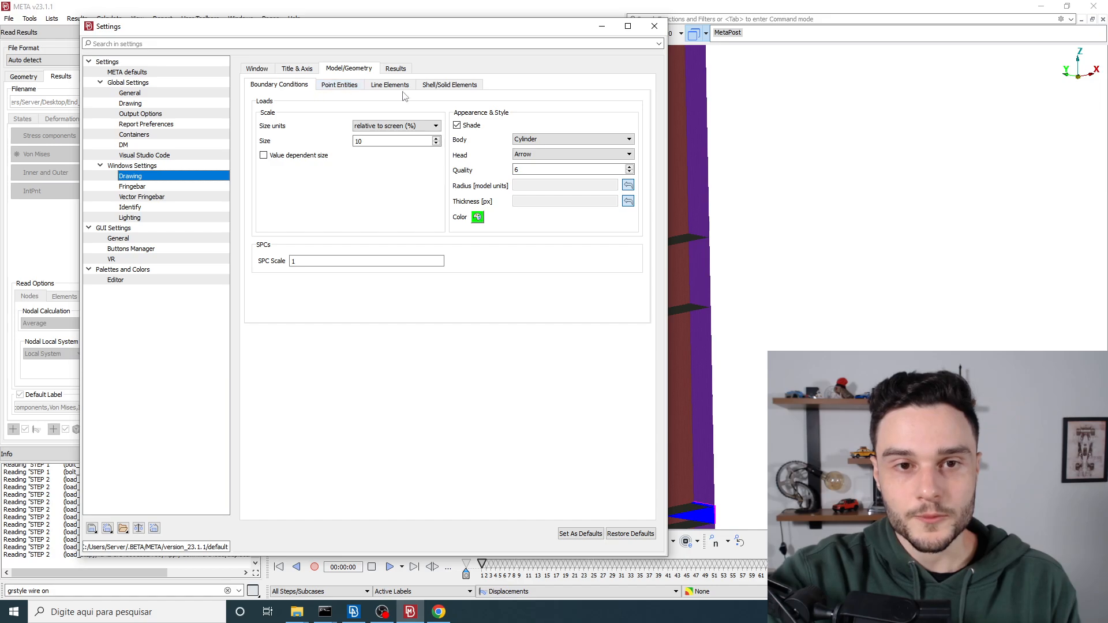
left_click(442, 86)
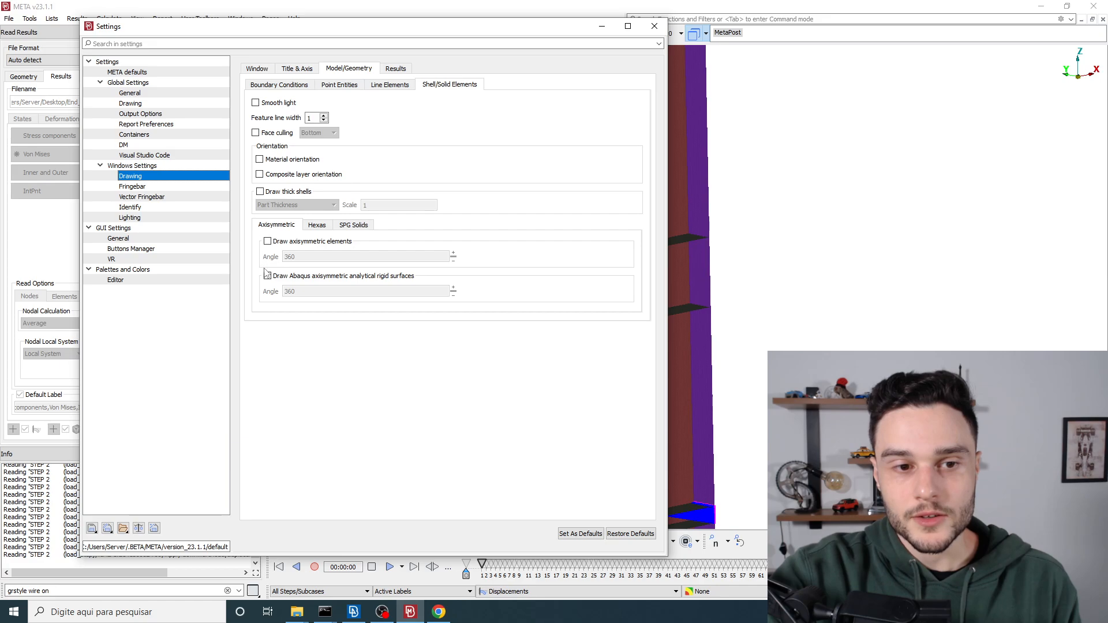
left_click(260, 191)
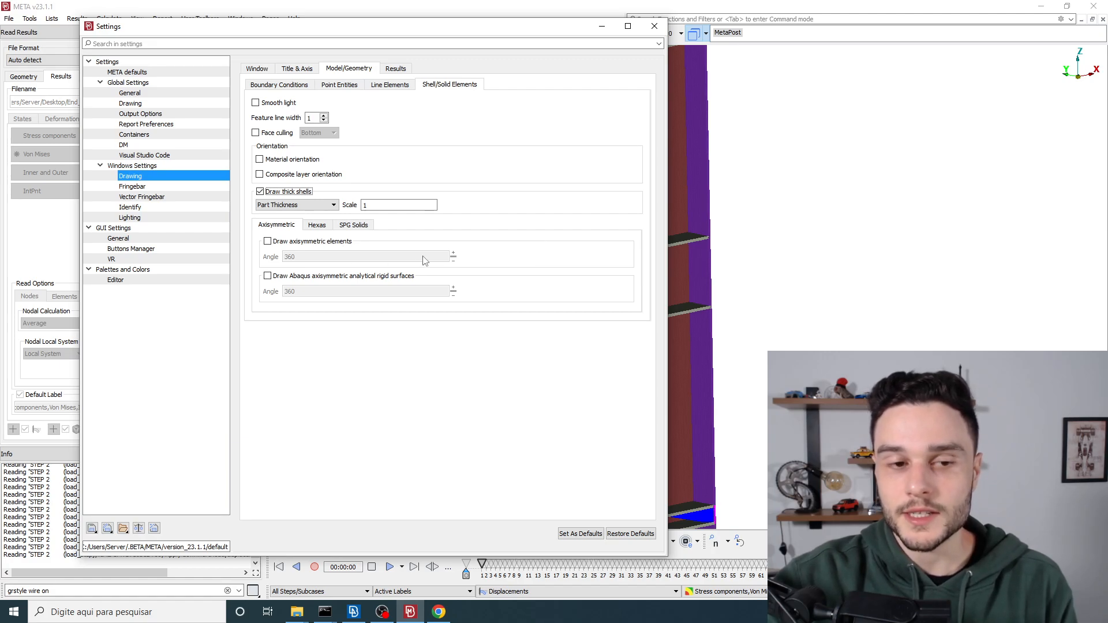
left_click(654, 27)
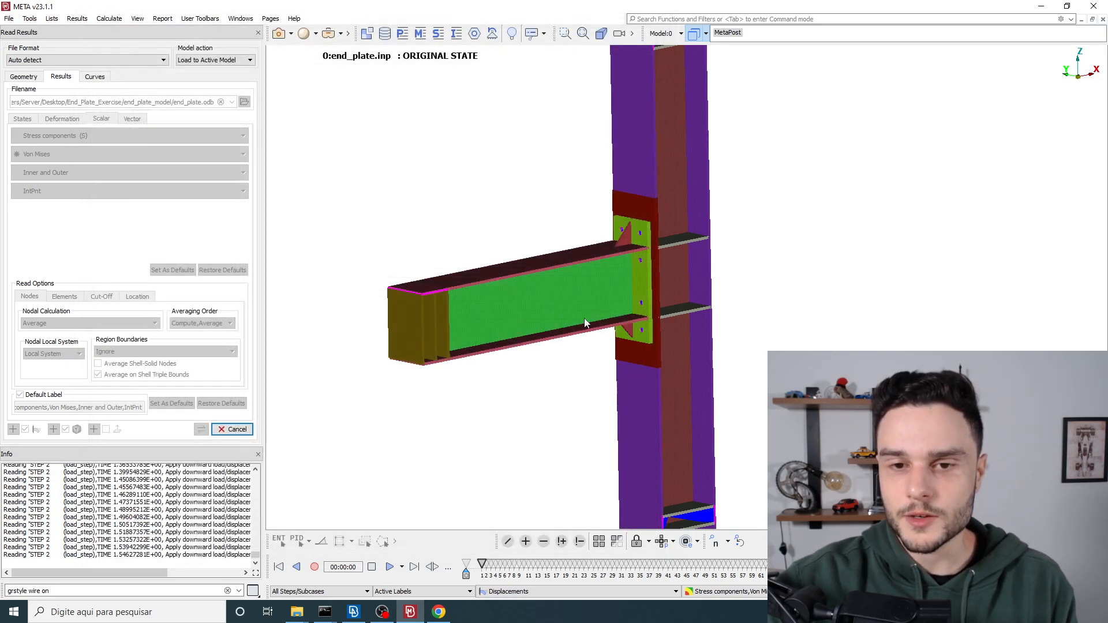
Step: Examine the drawn shell thickness at the beam flange, end plate and bolt holes of the connection
scroll(411, 296, "up", 5)
scroll(622, 280, "down", 5)
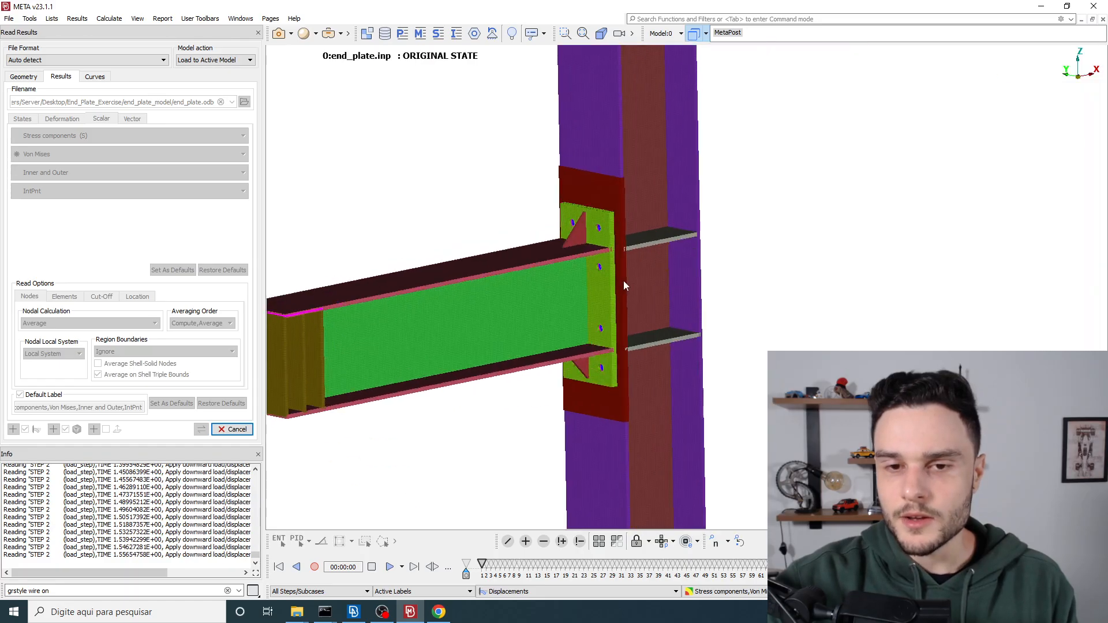
scroll(580, 230, "up", 5)
scroll(580, 228, "up", 4)
left_click_drag(580, 228, 496, 232, "ctrl")
scroll(497, 235, "down", 2)
scroll(477, 213, "down", 2)
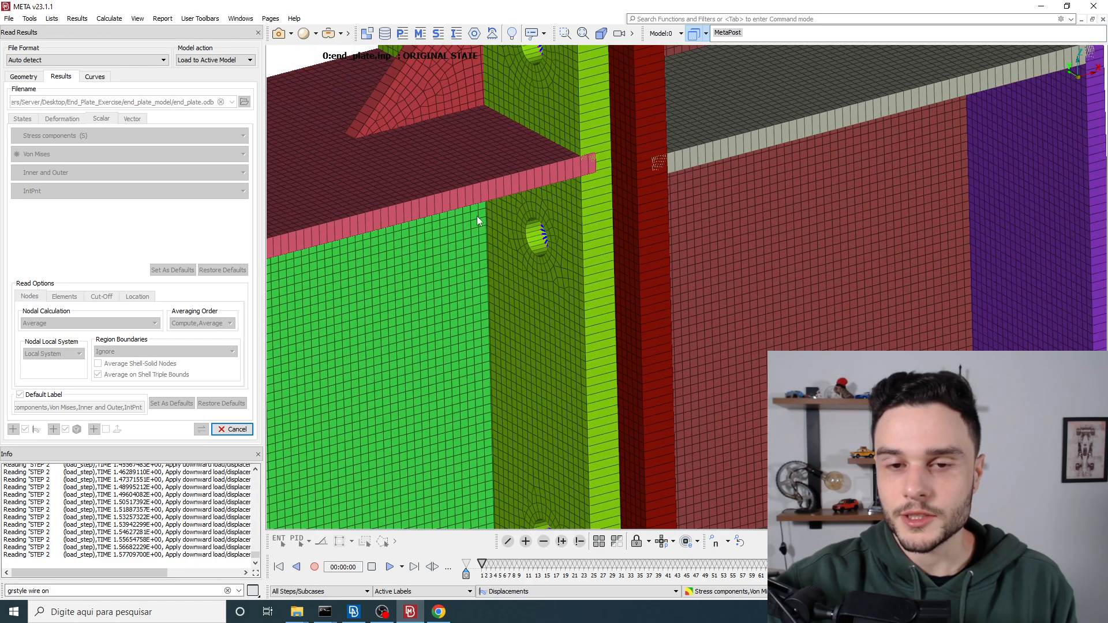
scroll(663, 236, "down", 3)
scroll(608, 242, "down", 3)
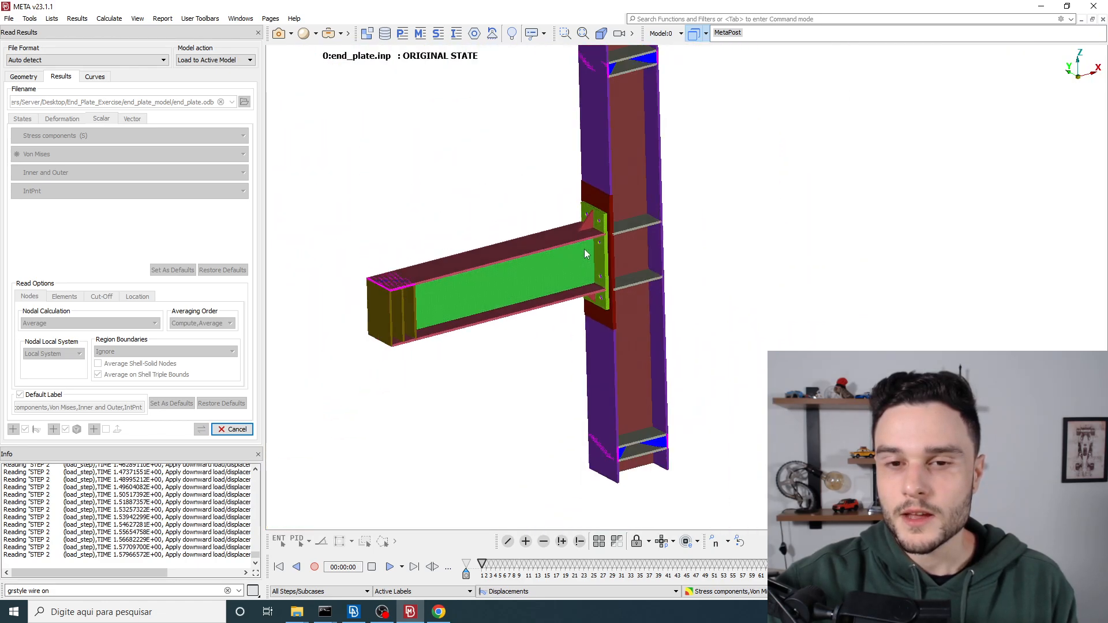
Step: Inspect the triangular stiffener and the end plate's thickness edge-on, and view the full beam and column assembly
scroll(610, 199, "up", 5)
scroll(577, 208, "up", 4)
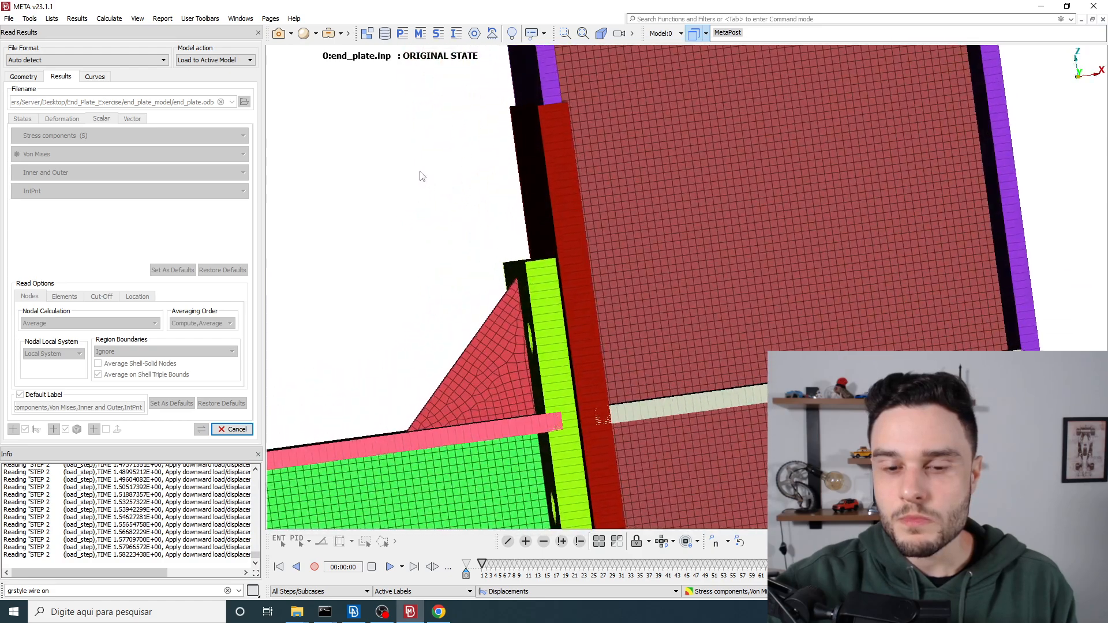
scroll(574, 275, "down", 4)
scroll(575, 279, "down", 4)
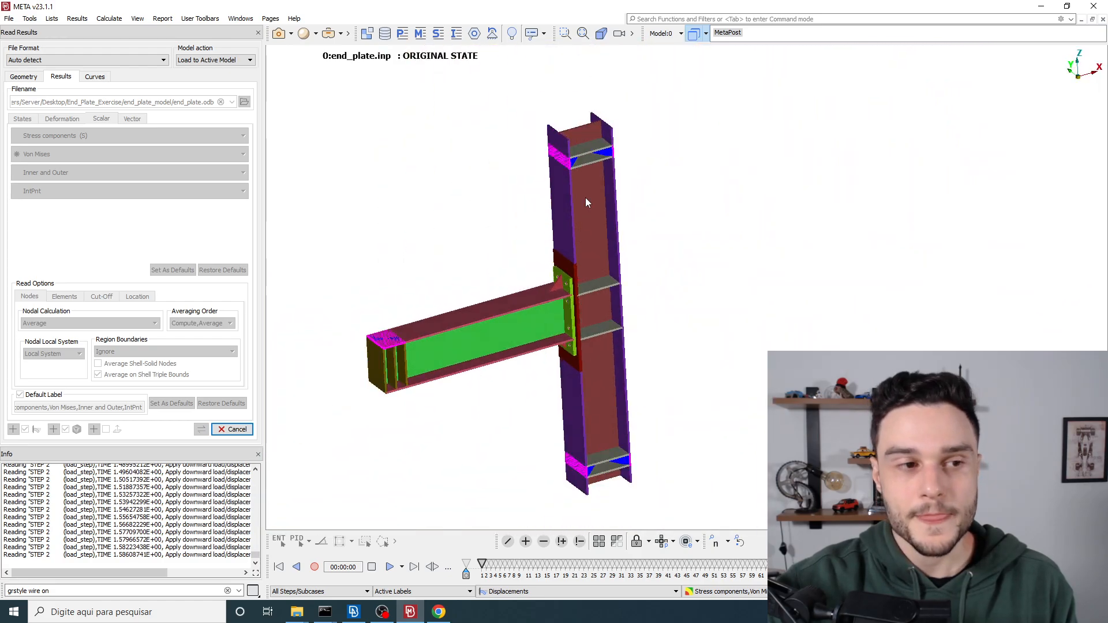
scroll(586, 167, "down", 4)
scroll(527, 260, "up", 6)
mouse_move(630, 234)
left_mouse_down("ctrl")
mouse_move(601, 234)
mouse_move(623, 213)
mouse_move(618, 237)
left_mouse_up("ctrl")
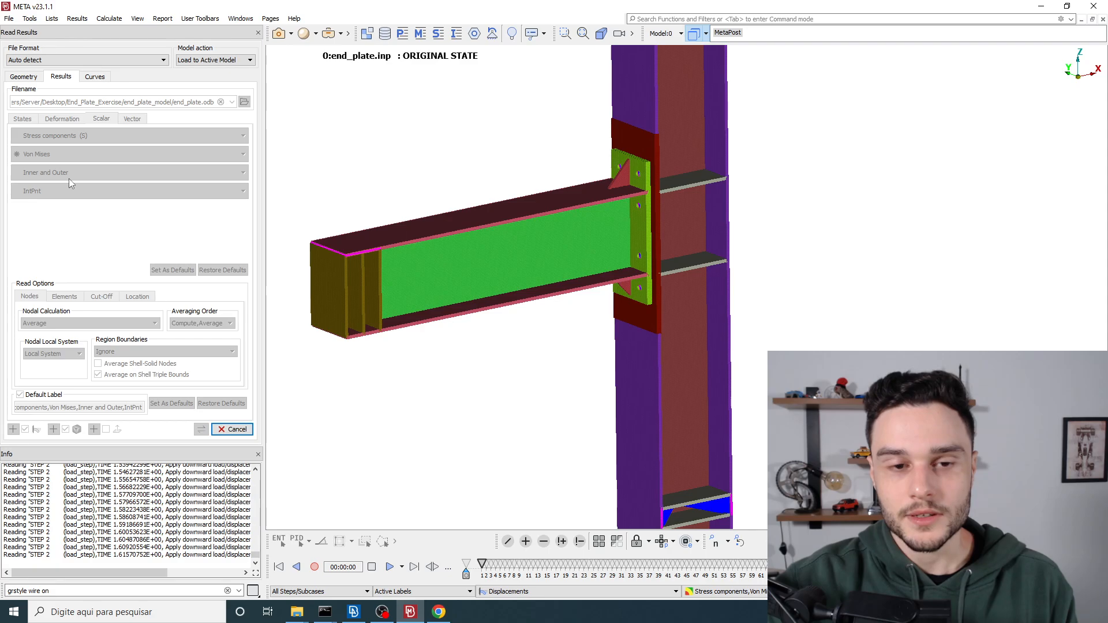
Step: Examine the thickness of the beam's flange shell elements where they meet the web
scroll(424, 258, "up", 10)
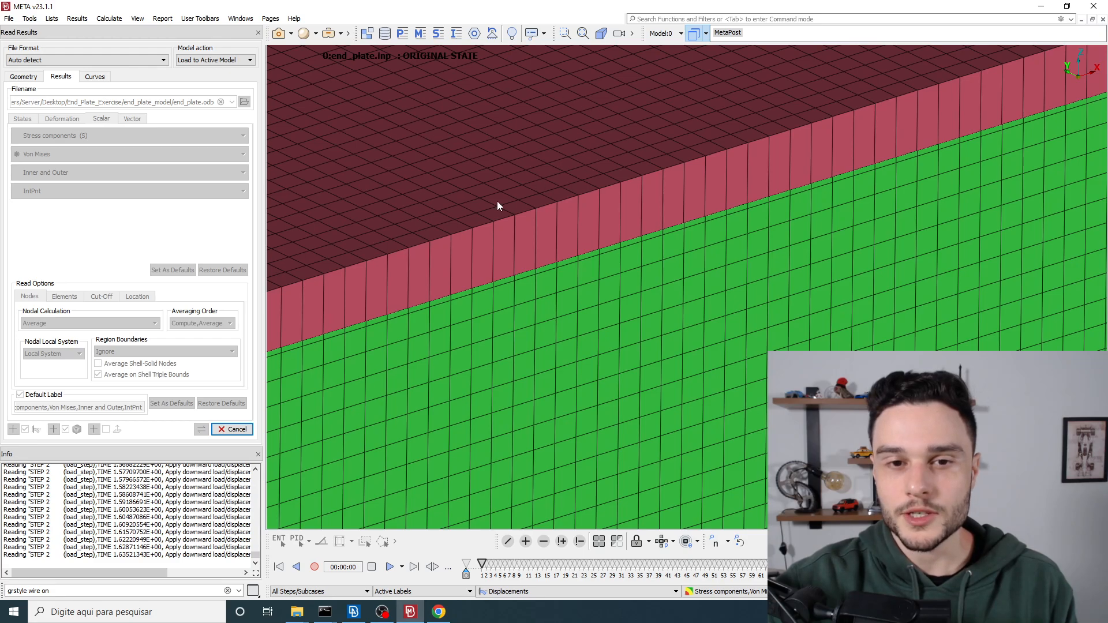
left_click_drag(521, 184, 632, 321, "ctrl")
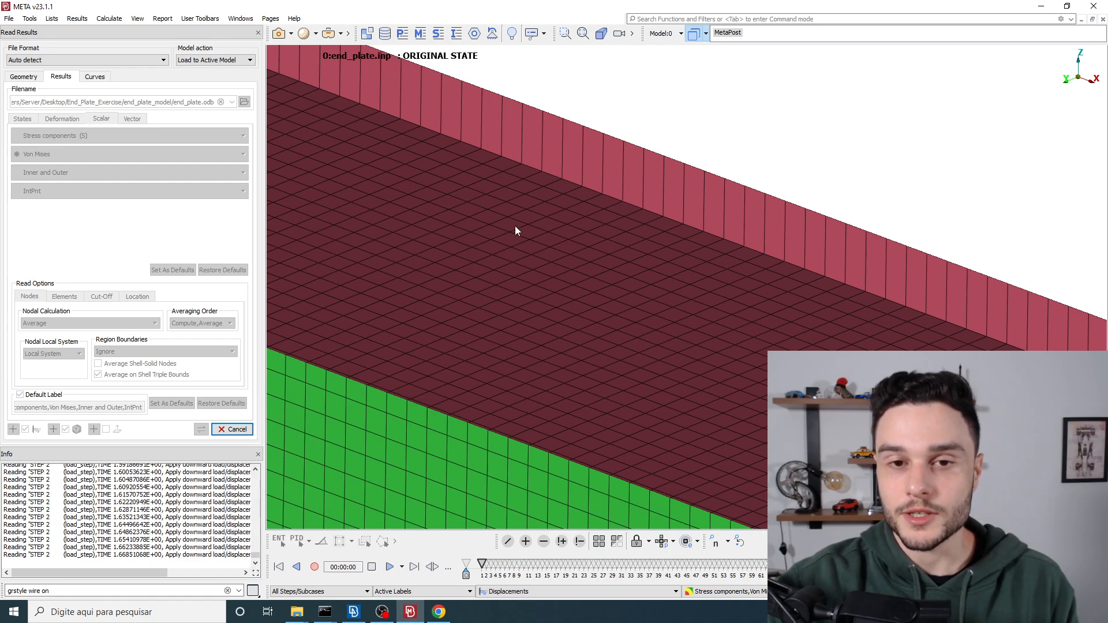
scroll(514, 231, "down", 2)
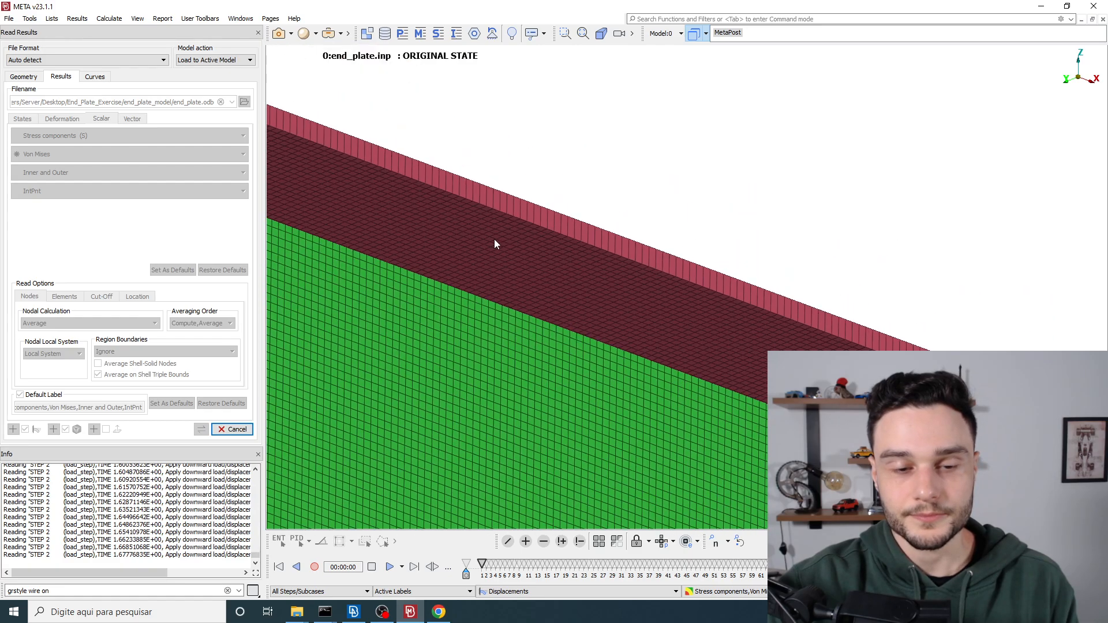
Step: Open the visible entities settings and inspect the coupling and beam elements inside an end plate bolt hole
scroll(494, 239, "down", 4)
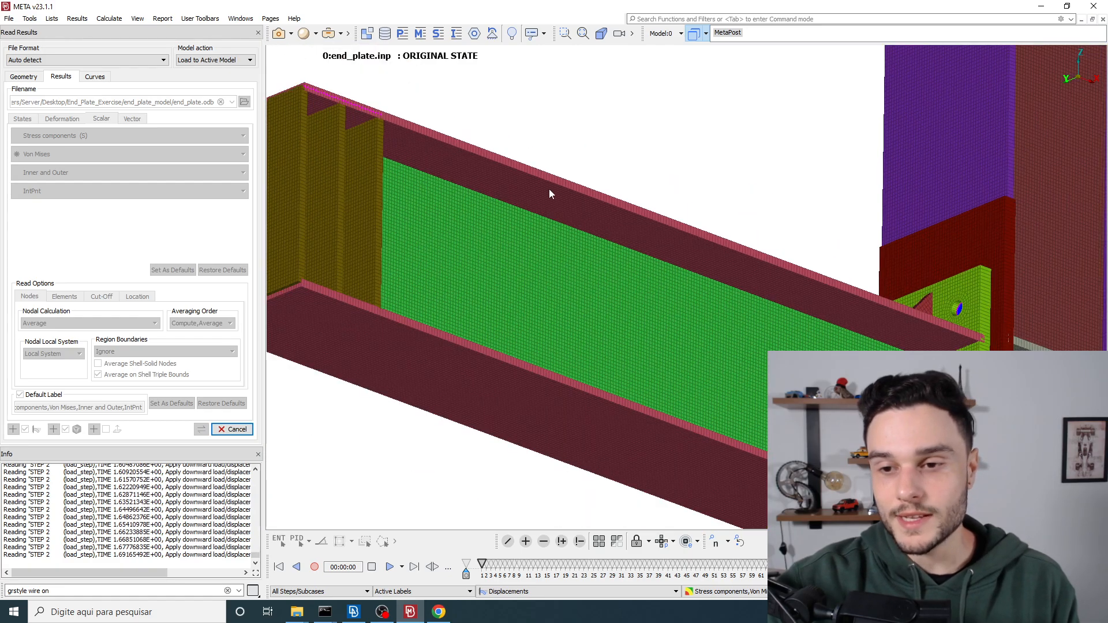
left_click_drag(549, 182, 544, 296, "ctrl")
left_click_drag(599, 262, 515, 365, "ctrl")
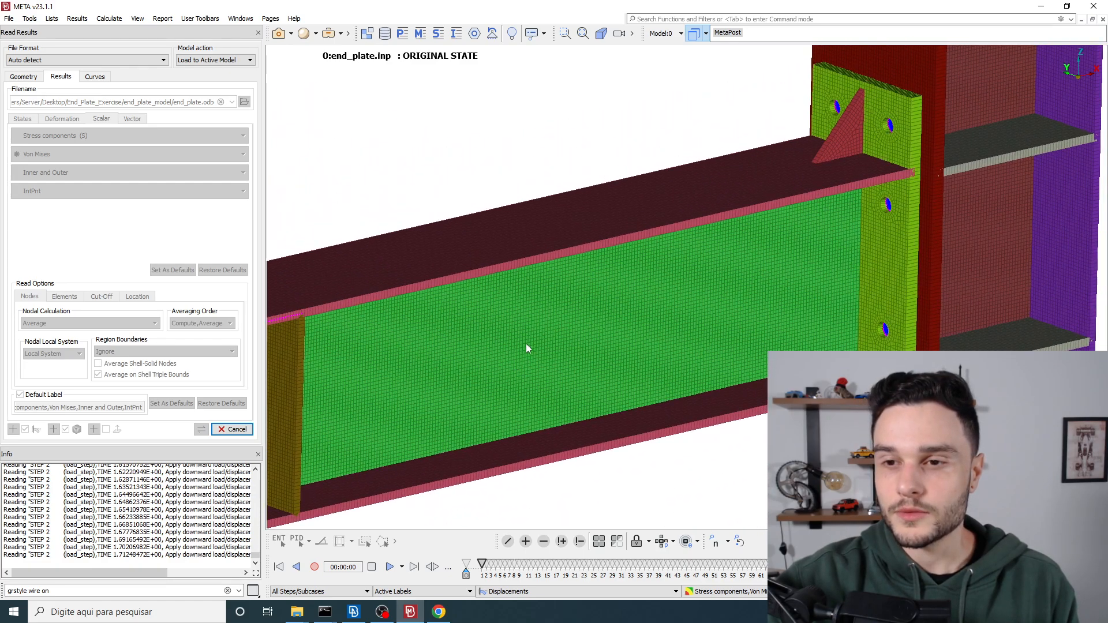
scroll(508, 343, "down", 3)
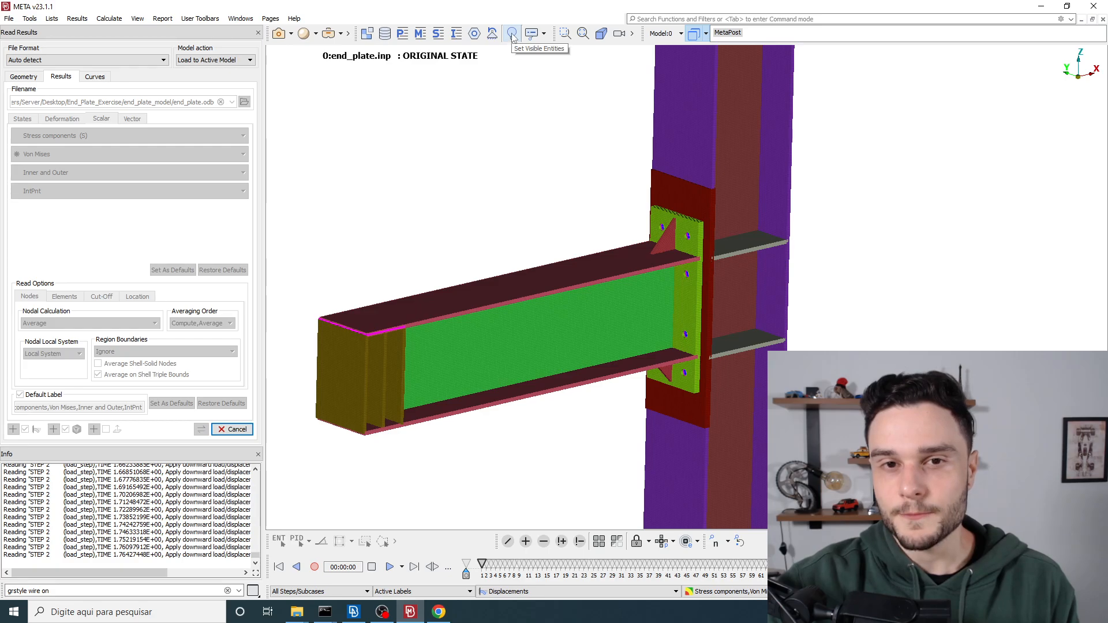
left_click(513, 35)
left_click_drag(542, 148, 289, 55)
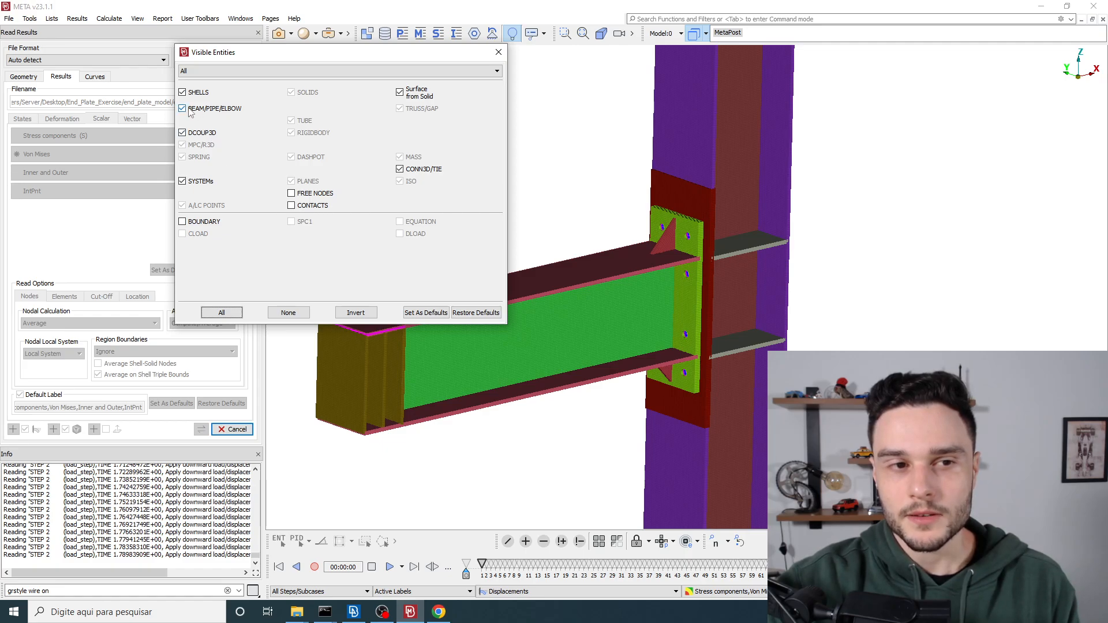
scroll(632, 234, "up", 10)
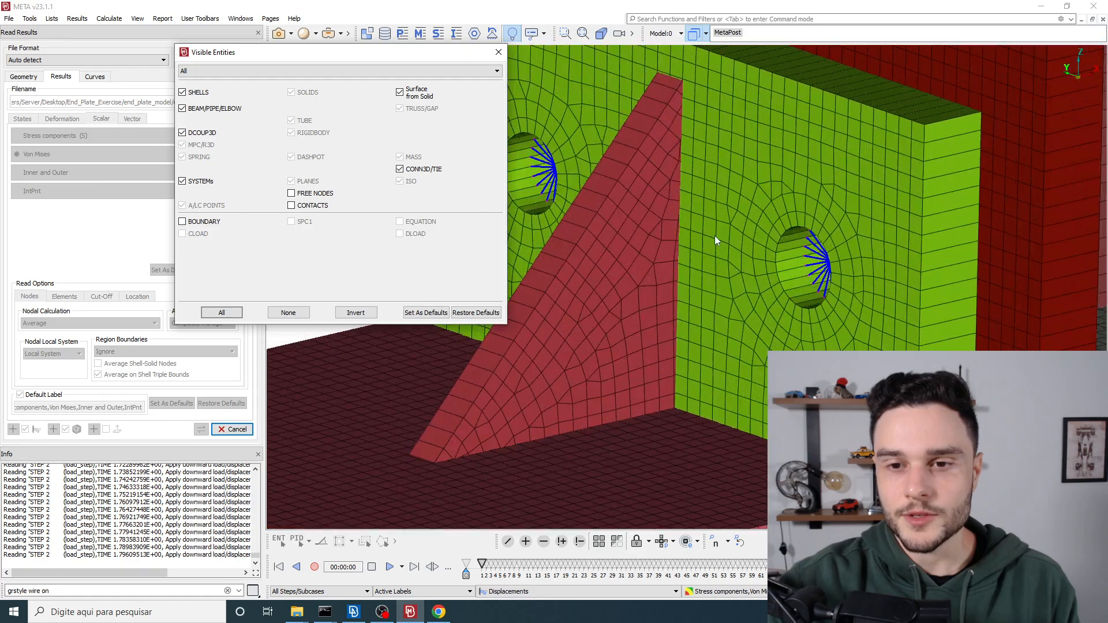
scroll(858, 255, "up", 5)
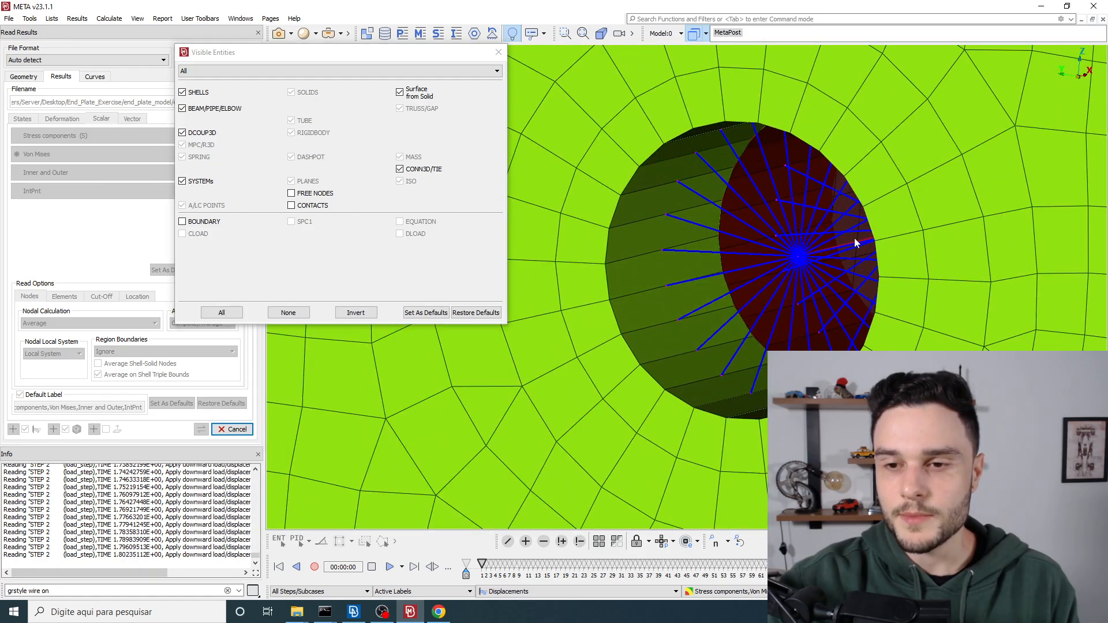
Step: Toggle the visibility of BEAM/PIPE/ELBOW and DCOUP3D entities off and back on to identify them in the bolt hole
left_click(211, 109)
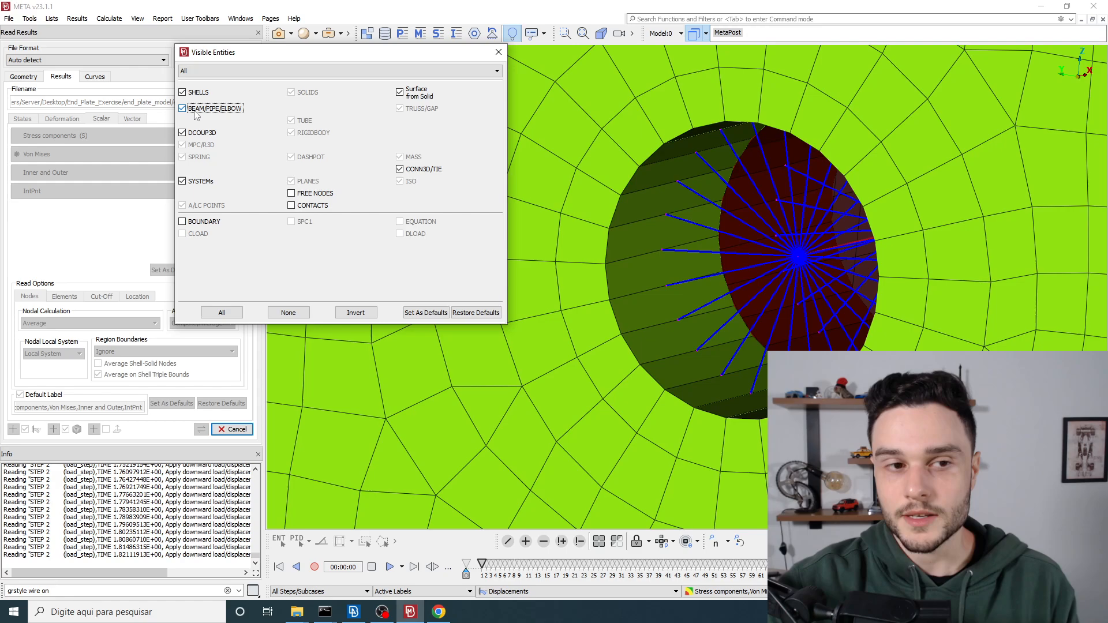
left_click(198, 132)
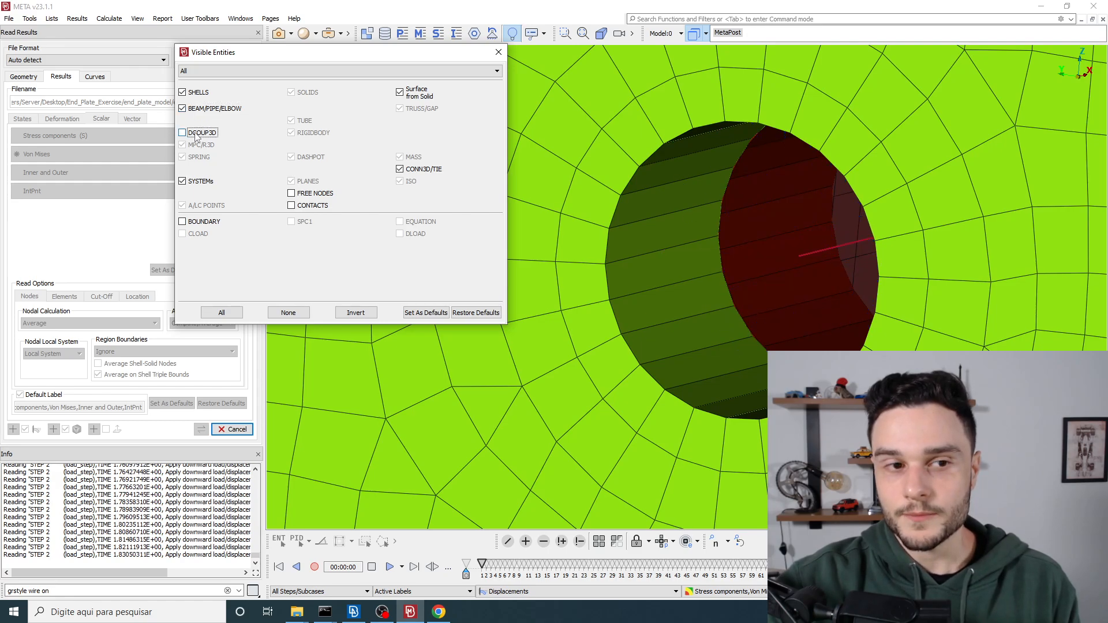
left_click(197, 134)
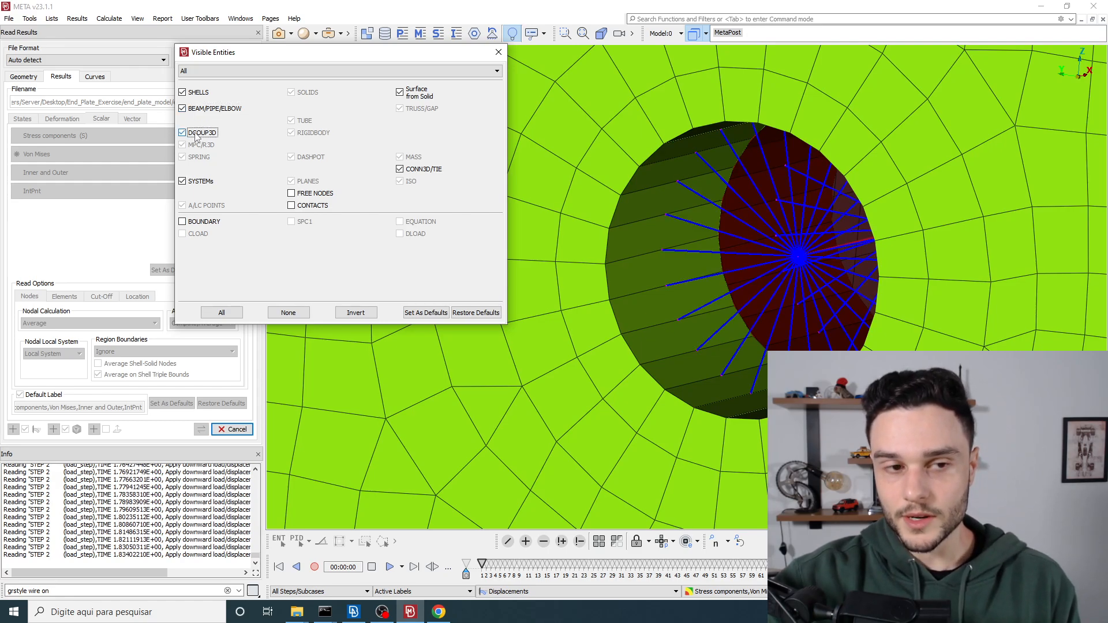
Step: Toggle the visibility of SYSTEMs to identify the coordinate systems at the bolt hole's centre
left_click(200, 182)
scroll(737, 227, "down", 2)
left_click_drag(830, 231, 885, 218, "ctrl")
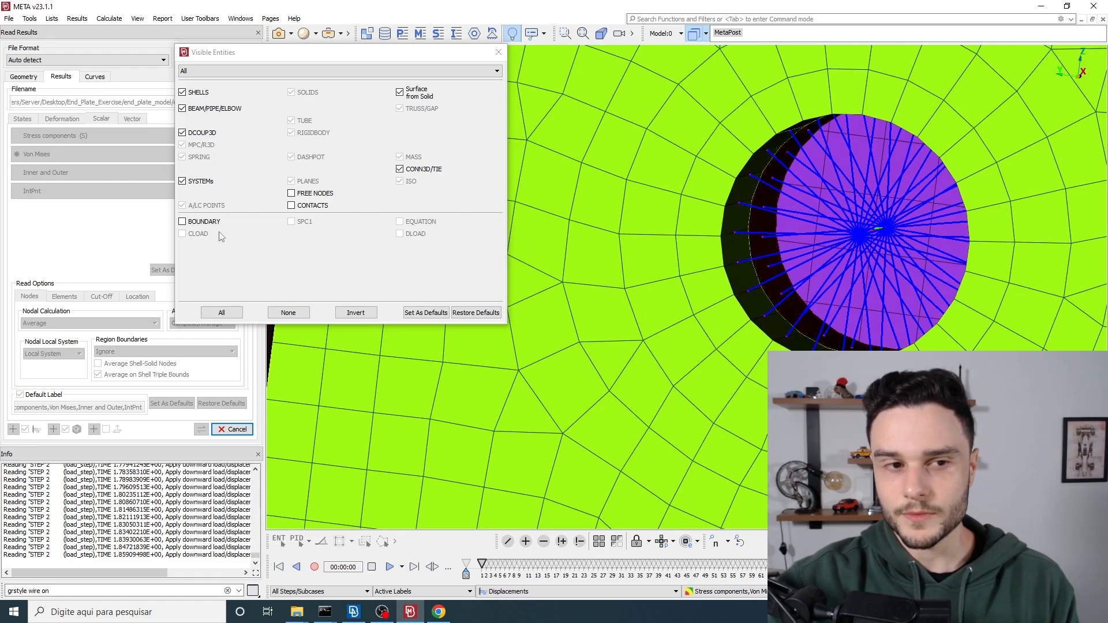
left_click(199, 182)
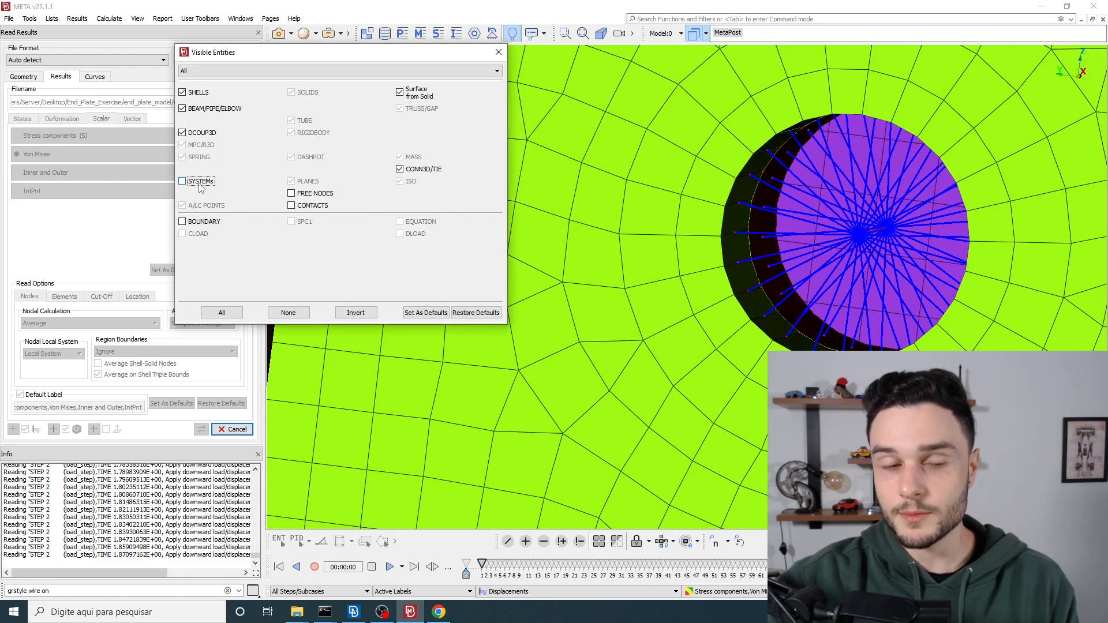
Step: Toggle the visibility of Surface from Solid off and back on while viewing the end plate and stiffener
scroll(621, 194, "down", 8)
left_click_drag(605, 197, 557, 193, "ctrl")
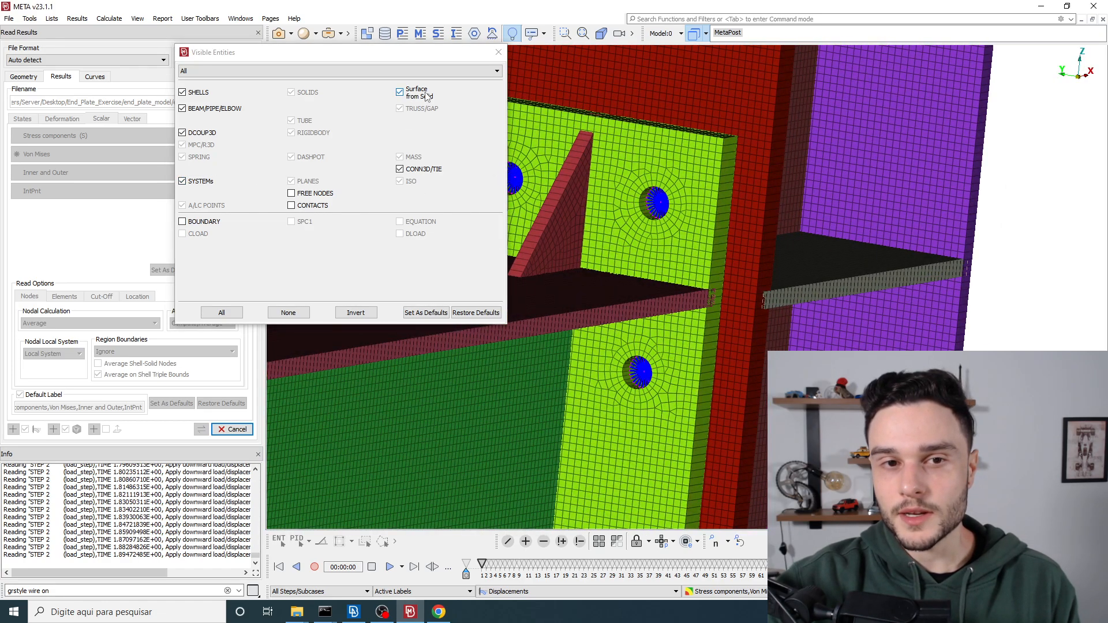
left_click_drag(698, 189, 572, 169, "ctrl")
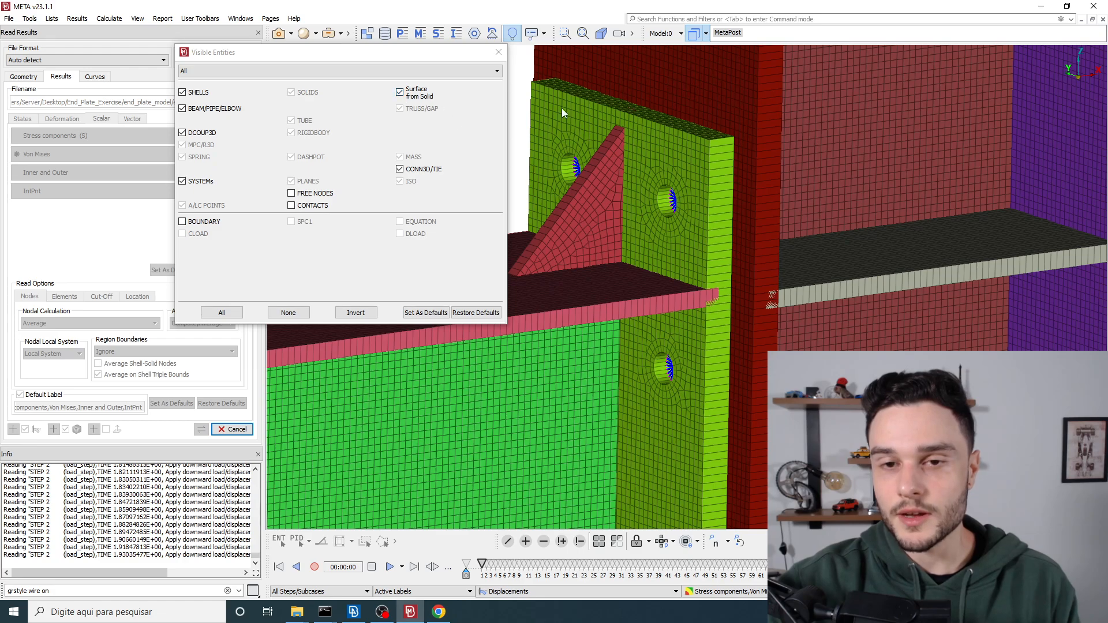
left_click(420, 95)
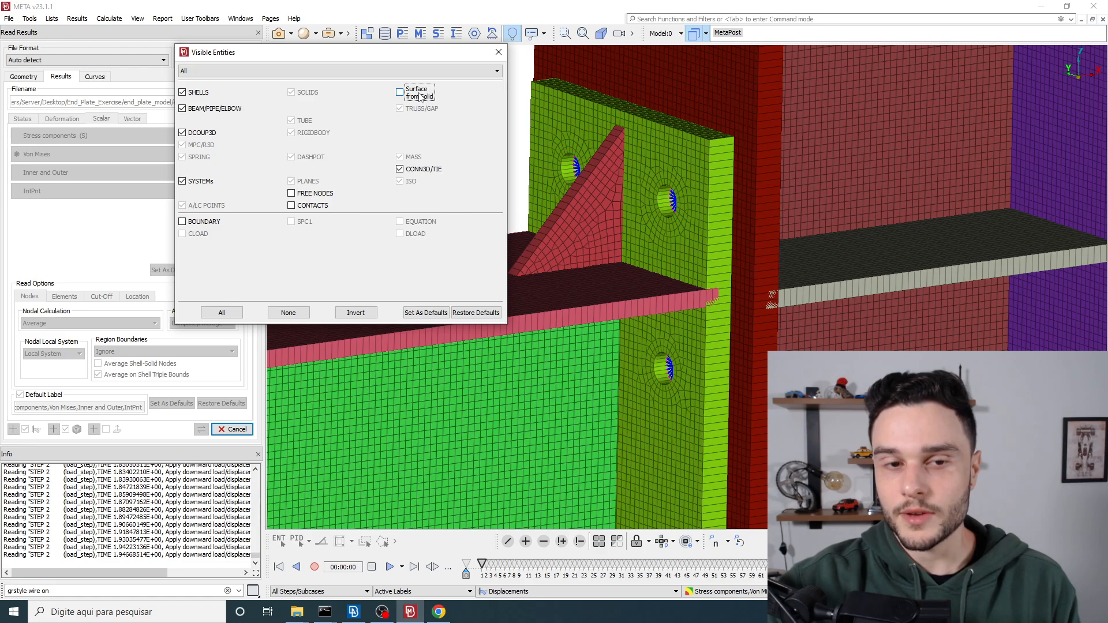
left_click(420, 96)
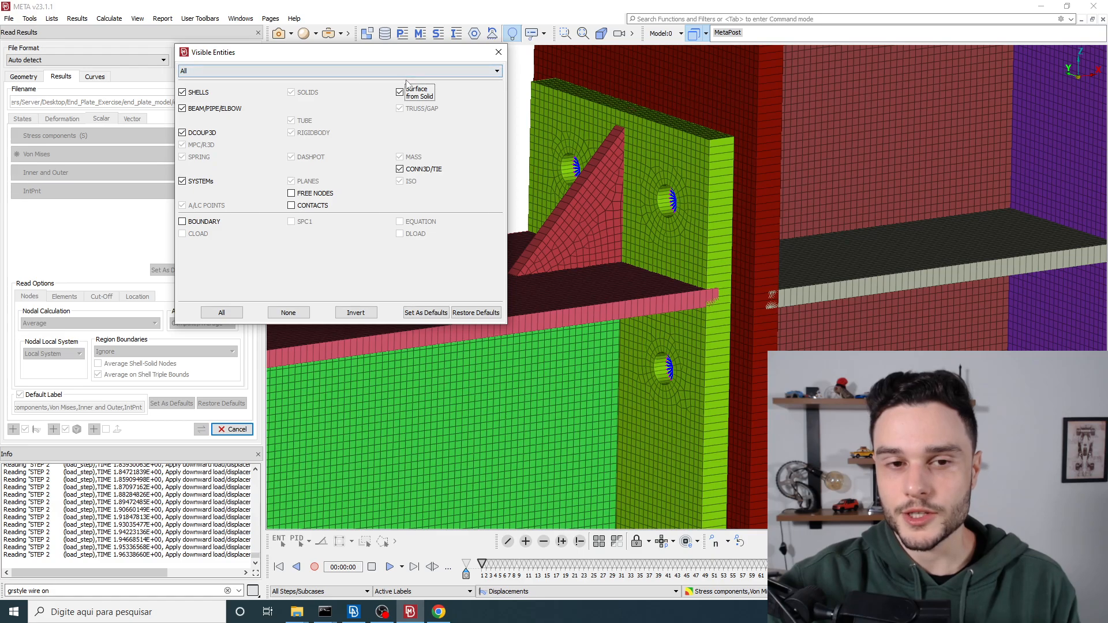
Step: Toggle the CONN3D/TIE visibility while viewing a bolt hole, leave it enabled, and close the visible entities settings
scroll(672, 200, "up", 5)
left_click_drag(673, 199, 836, 193, "ctrl")
left_click(400, 169)
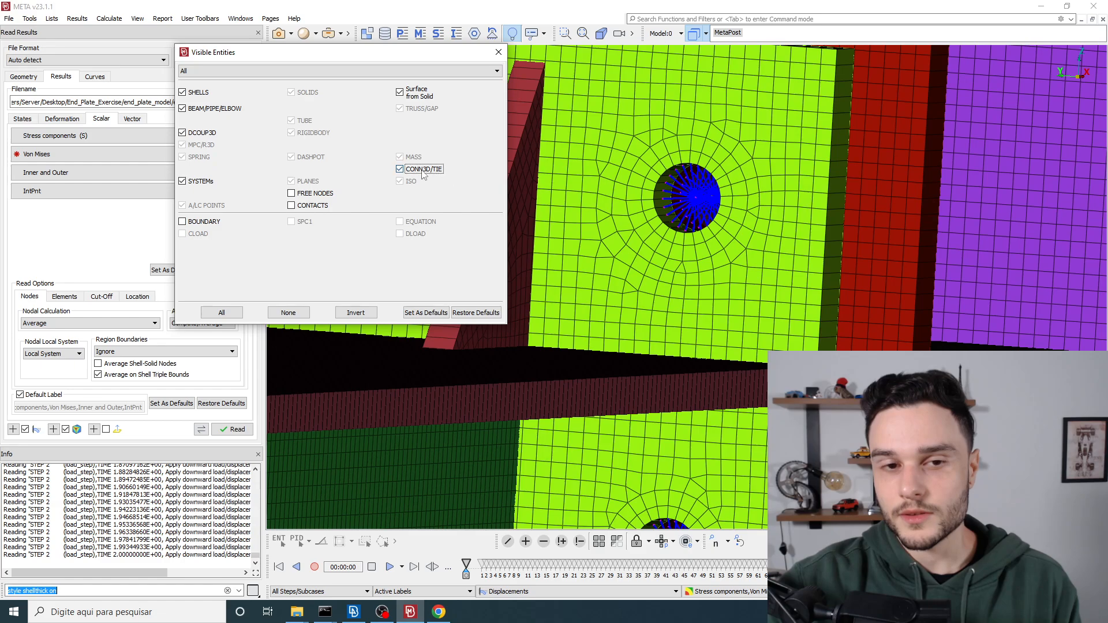
scroll(583, 194, "down", 5)
left_click_drag(623, 200, 510, 224, "ctrl")
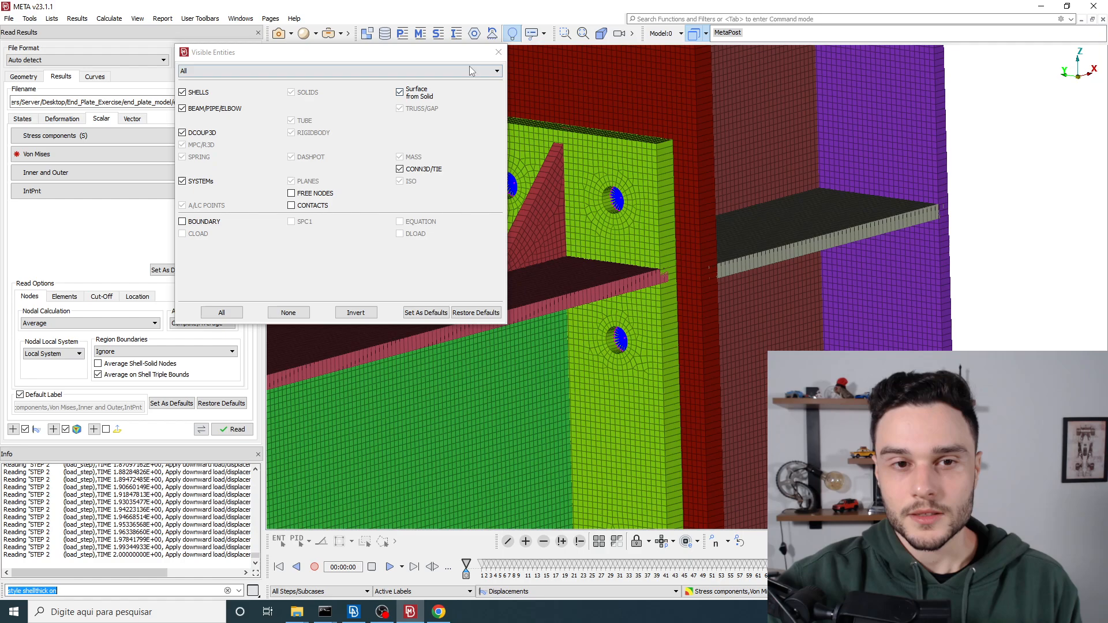
left_click(500, 52)
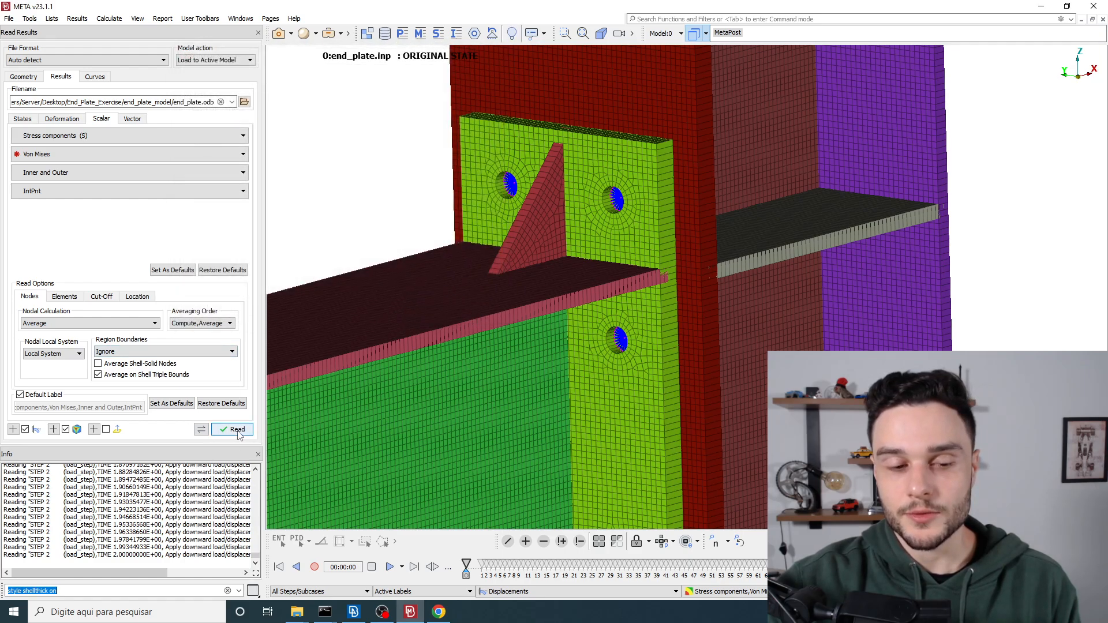
Step: Display the bolt_pretension state of STEP 1 at time 0.731 with the full beam and column in view
scroll(760, 168, "down", 5)
left_click_drag(760, 168, 690, 234, "ctrl")
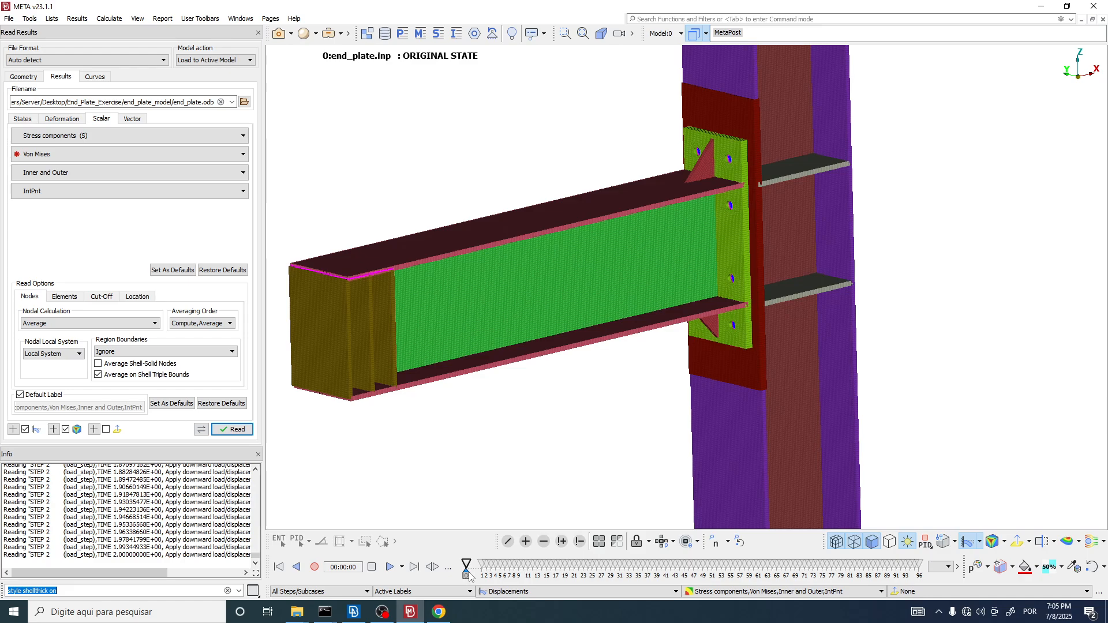
mouse_move(483, 576)
left_mouse_down()
mouse_move(530, 575)
mouse_move(511, 577)
left_mouse_up()
scroll(972, 358, "down", 4)
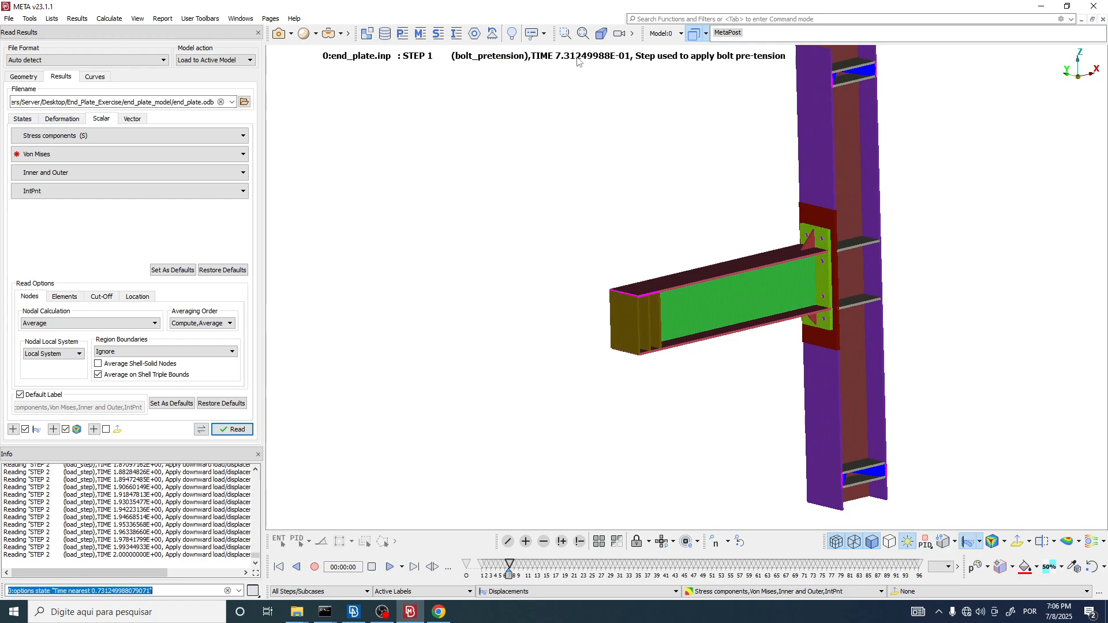
Step: Go back to time 0.3625 of STEP 1 and examine the end plate, stiffener and bolt holes up close
left_click_drag(508, 574, 500, 574)
scroll(825, 251, "up", 5)
middle_click_drag(825, 251, 744, 144, "ctrl")
scroll(743, 119, "up", 8)
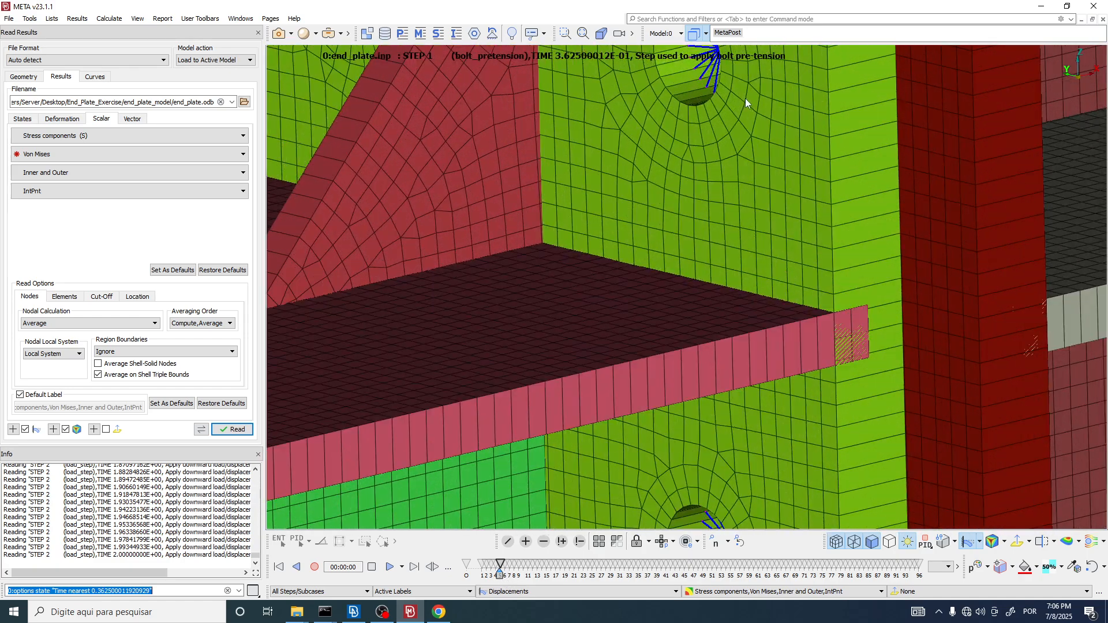
middle_click_drag(746, 98, 746, 328, "ctrl")
scroll(707, 194, "down", 4)
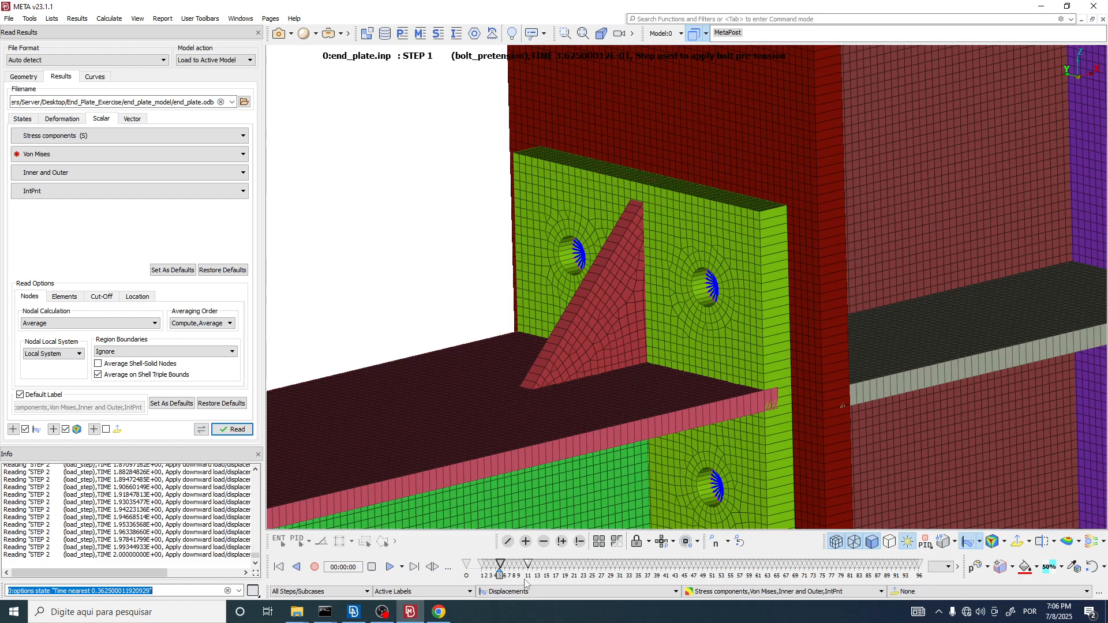
Step: Advance the displayed state through time 0.931 and the end of STEP 1 to the start of STEP 2 (load_step)
mouse_move(500, 575)
left_mouse_down()
mouse_move(543, 578)
mouse_move(482, 575)
mouse_move(529, 571)
mouse_move(497, 572)
mouse_move(515, 568)
left_mouse_up()
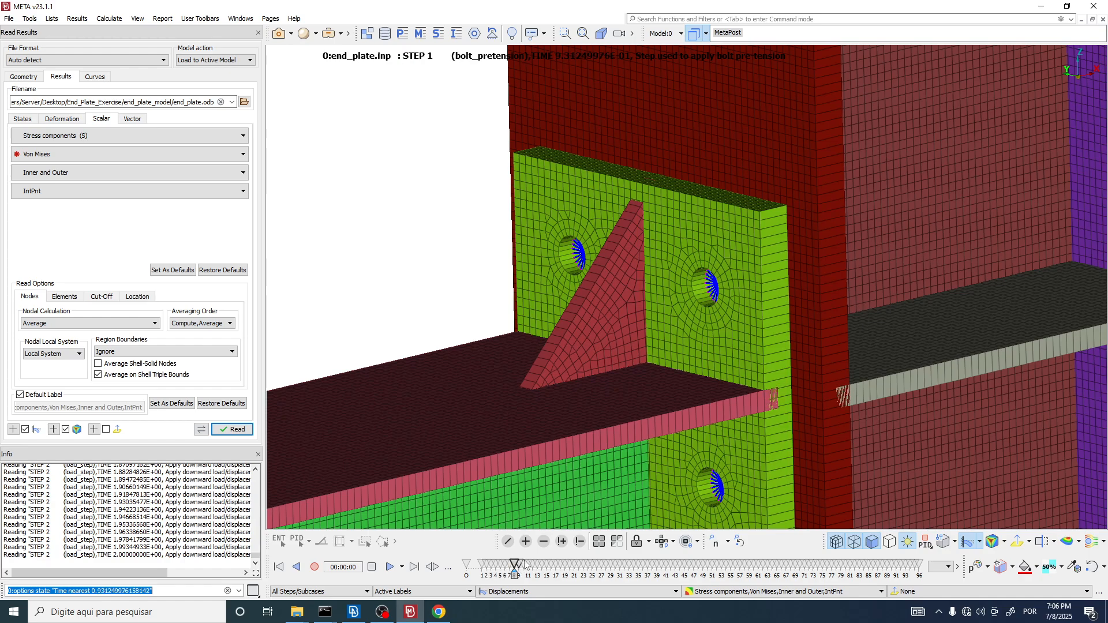
scroll(694, 206, "down", 10)
left_click_drag(672, 274, 681, 285, "ctrl")
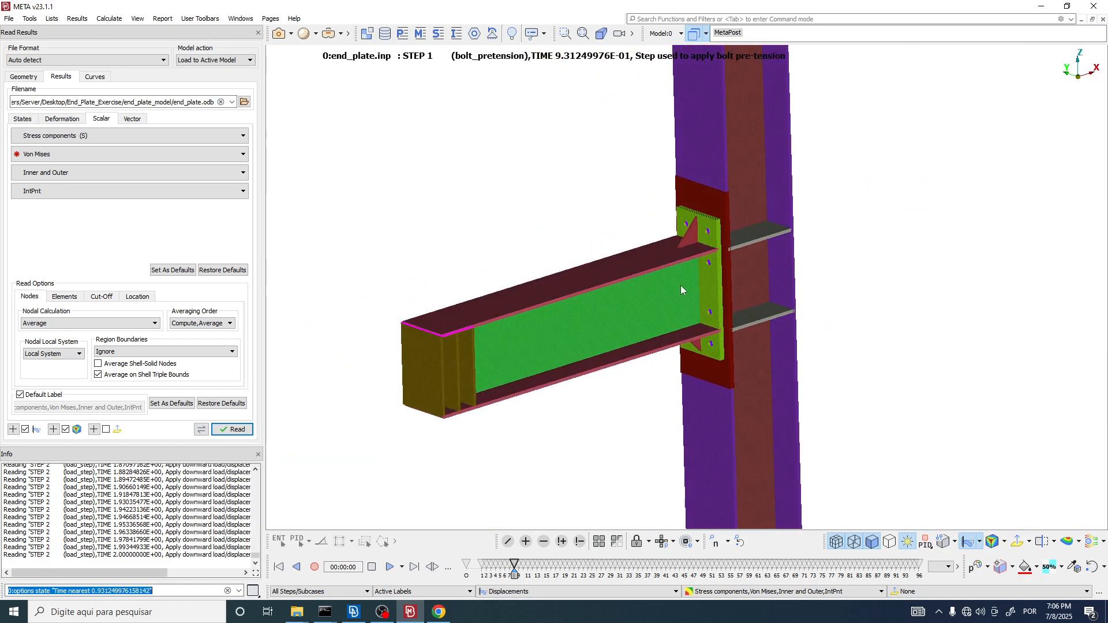
left_click_drag(514, 570, 521, 578)
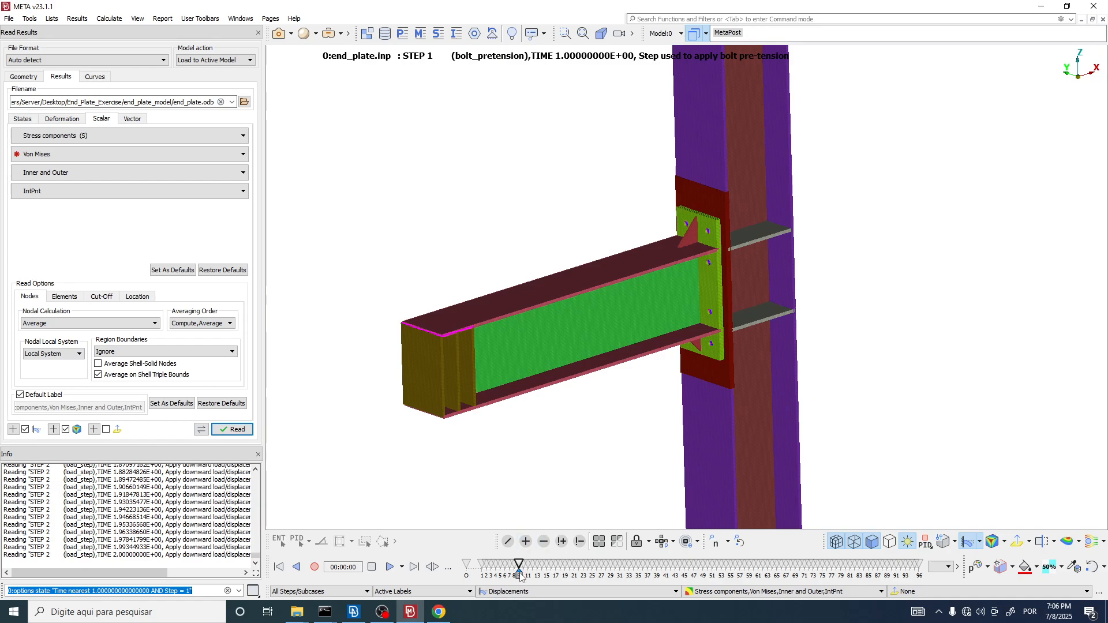
left_click_drag(521, 576, 523, 576)
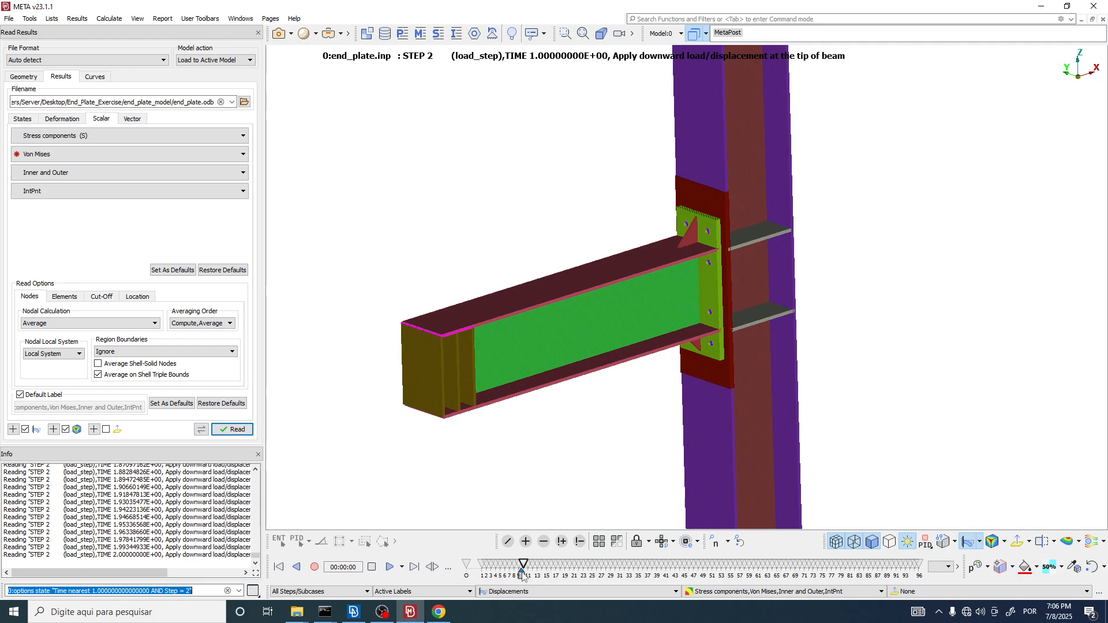
Step: Advance load_step to time 1.505 and examine the deformation of the beam and end plate at the connection
left_click_drag(523, 576, 596, 574)
scroll(708, 366, "up", 5)
left_click_drag(779, 275, 700, 220, "ctrl")
left_click_drag(596, 575, 638, 575)
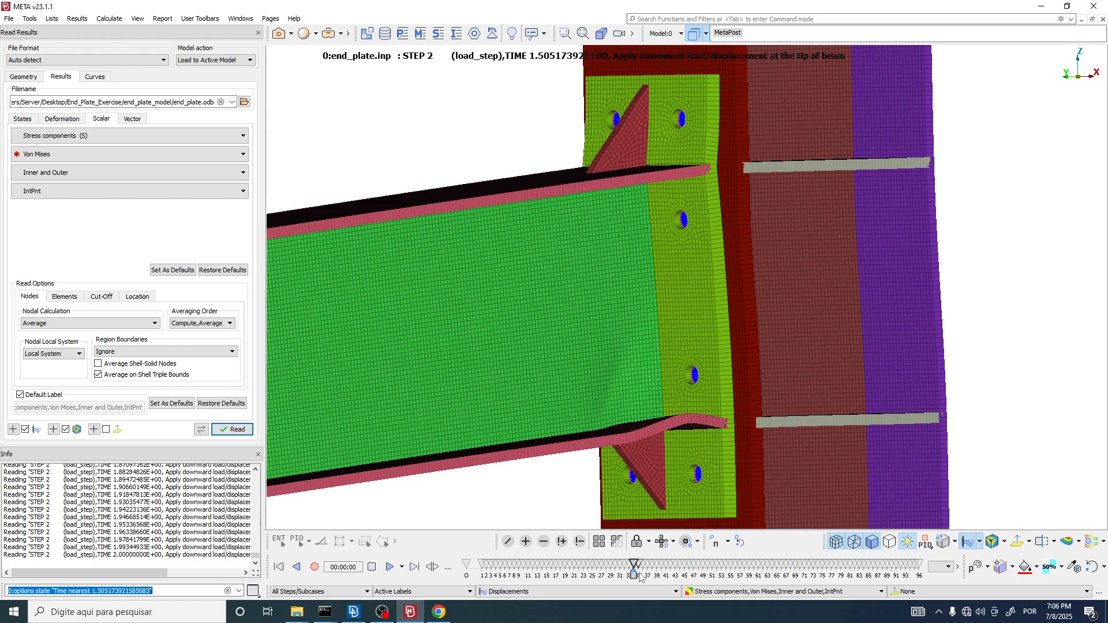
Step: Advance load_step through times 1.796 and 1.963 to 2.0 while viewing the beam's lower flange from below
left_click_drag(638, 577, 819, 569)
middle_click_drag(576, 261, 664, 438)
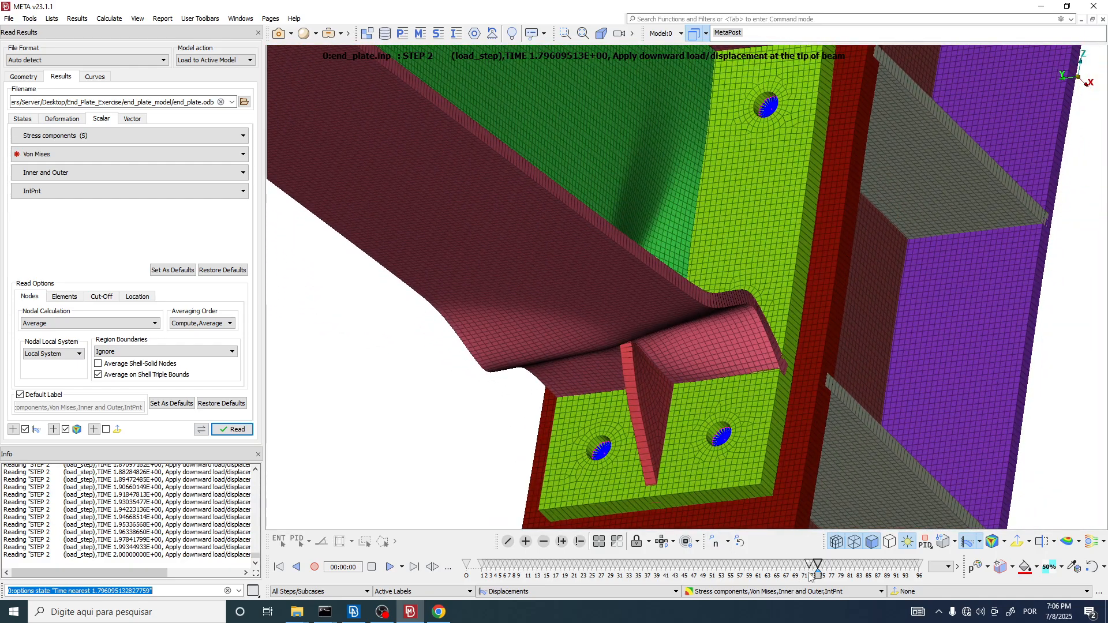
left_click_drag(819, 569, 905, 571)
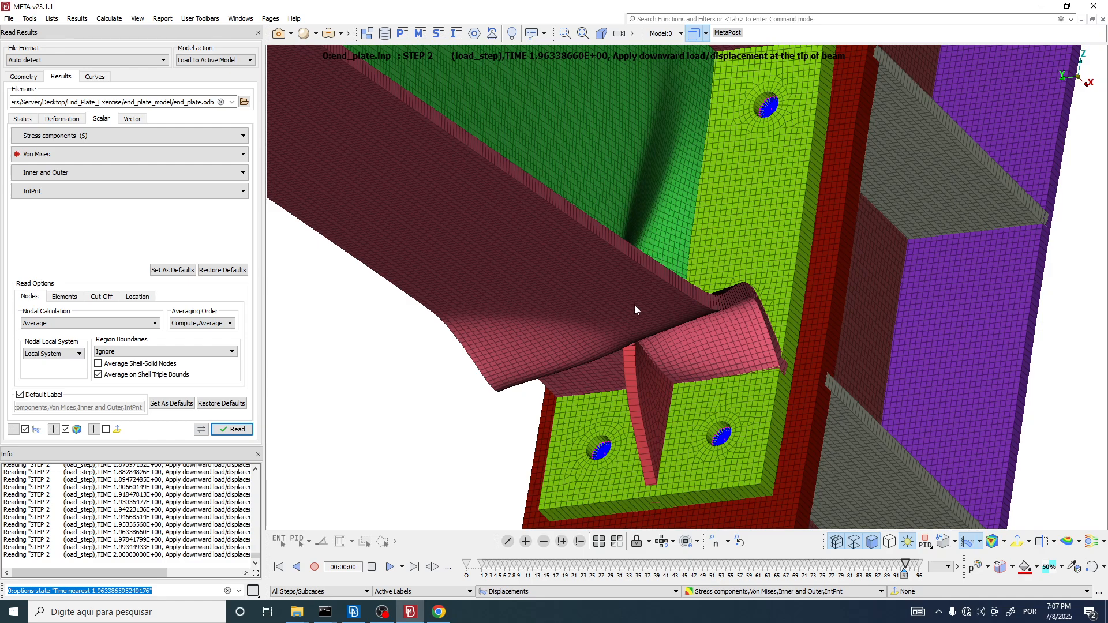
left_click_drag(905, 573, 920, 576)
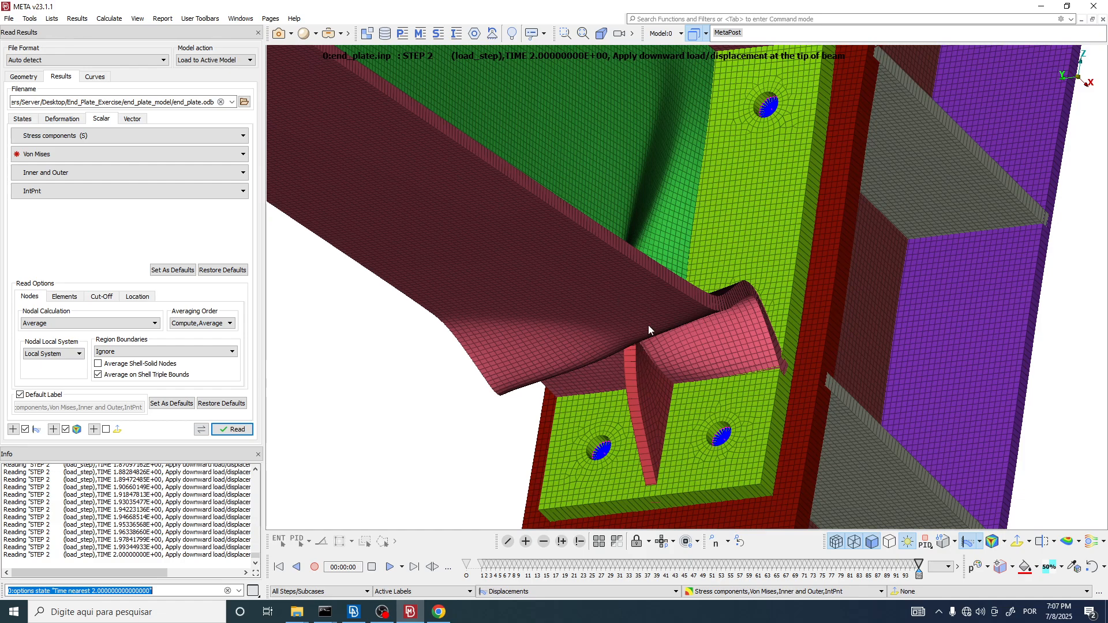
Step: Inspect the deformed lower flange, web and triangular stiffener beside the end plate in the final load_step state
scroll(701, 403, "down", 5)
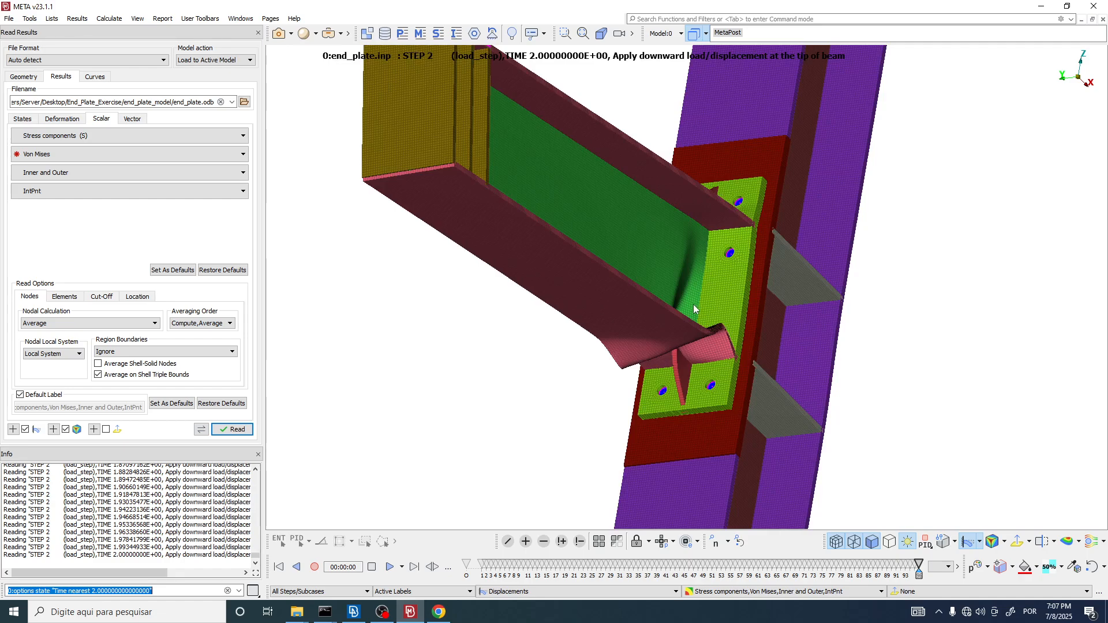
scroll(684, 388, "up", 6)
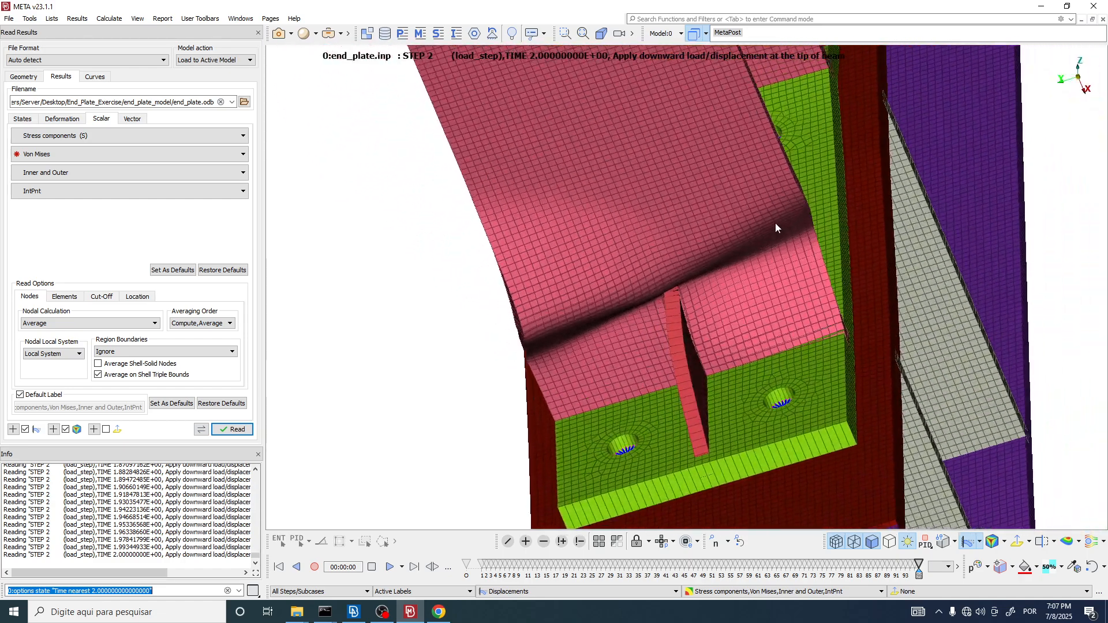
left_click_drag(775, 223, 688, 282, "ctrl")
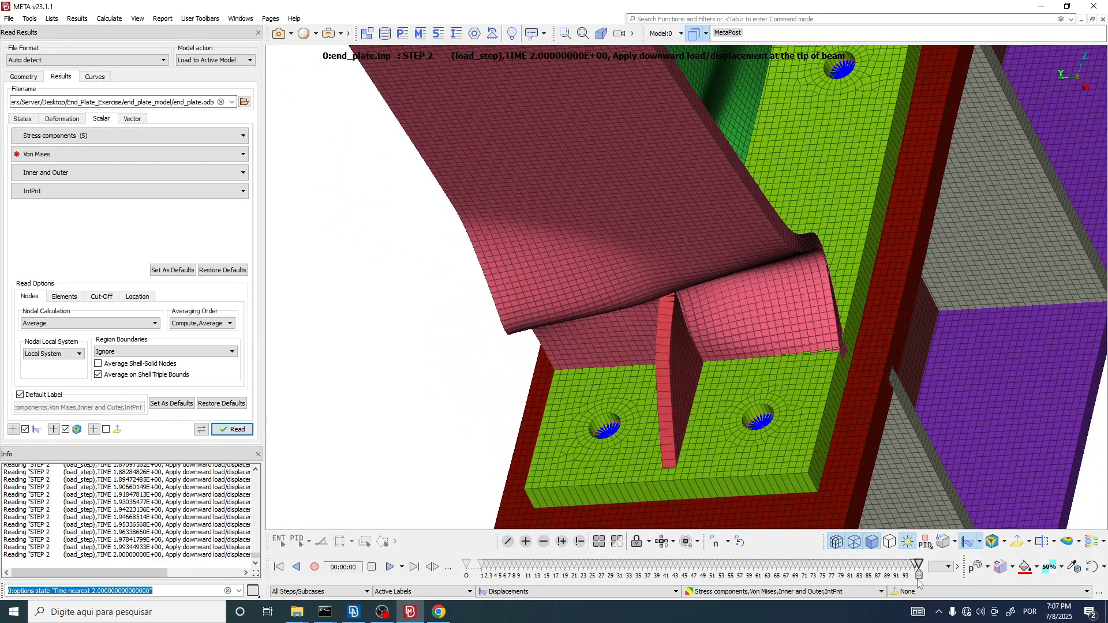
Step: Return to the load_step state at time 1.3425 and view the beam-to-column connection from the side
left_click_drag(919, 568, 591, 570)
scroll(800, 421, "down", 5)
left_click_drag(800, 422, 641, 512, "ctrl")
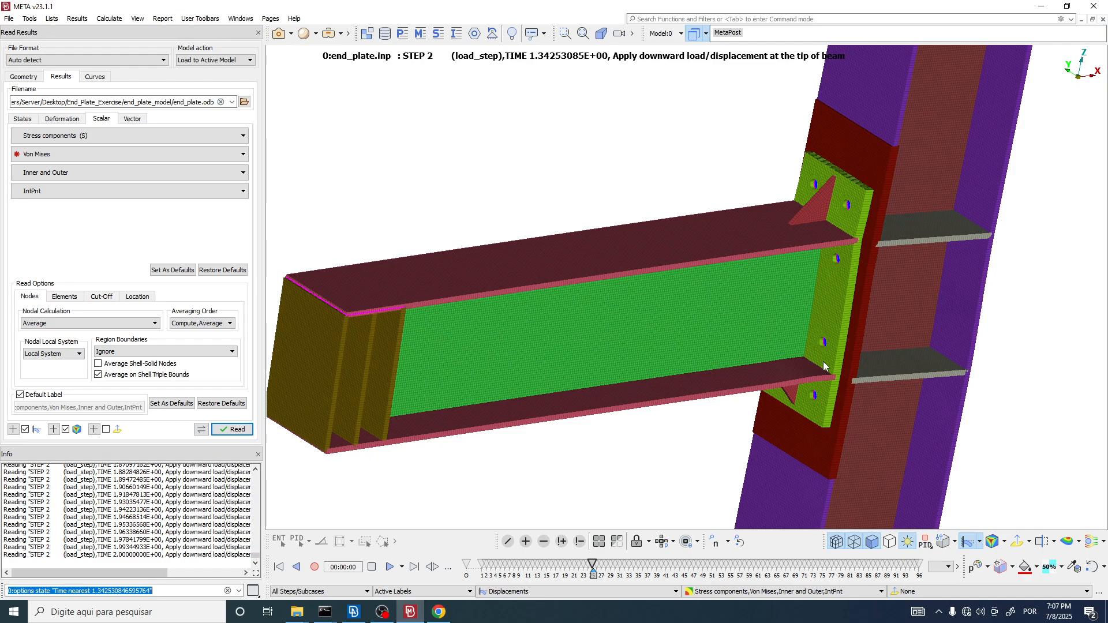
left_click_drag(823, 361, 690, 299, "ctrl")
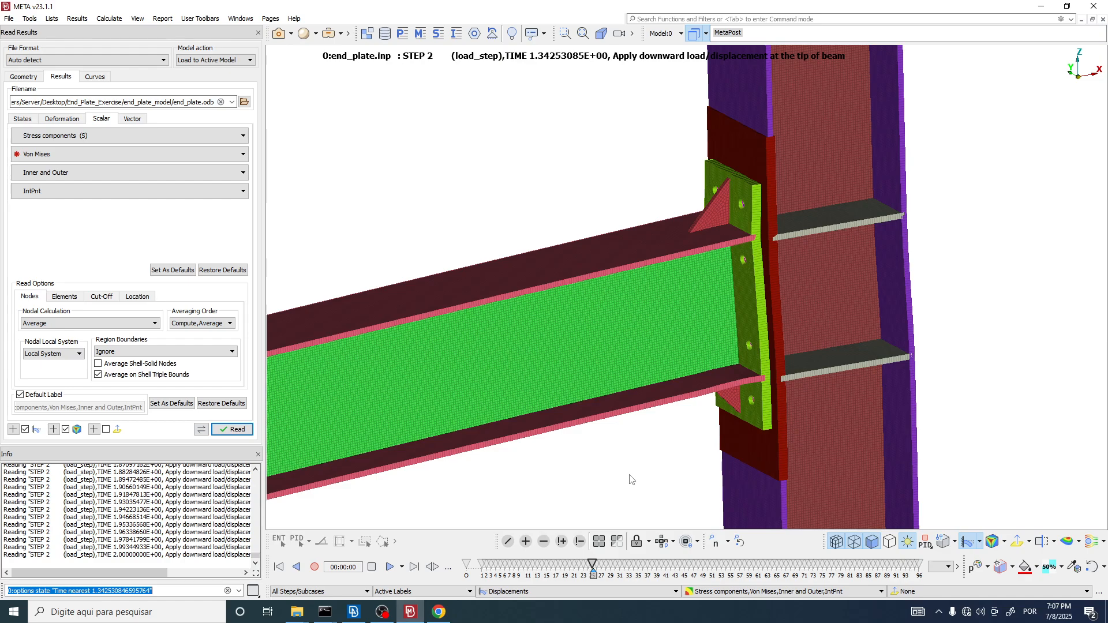
Step: Advance load_step to time 2.0 and inspect the buckled lower flange and web beside the end plate
scroll(750, 429, "up", 5)
left_click_drag(593, 564, 919, 564)
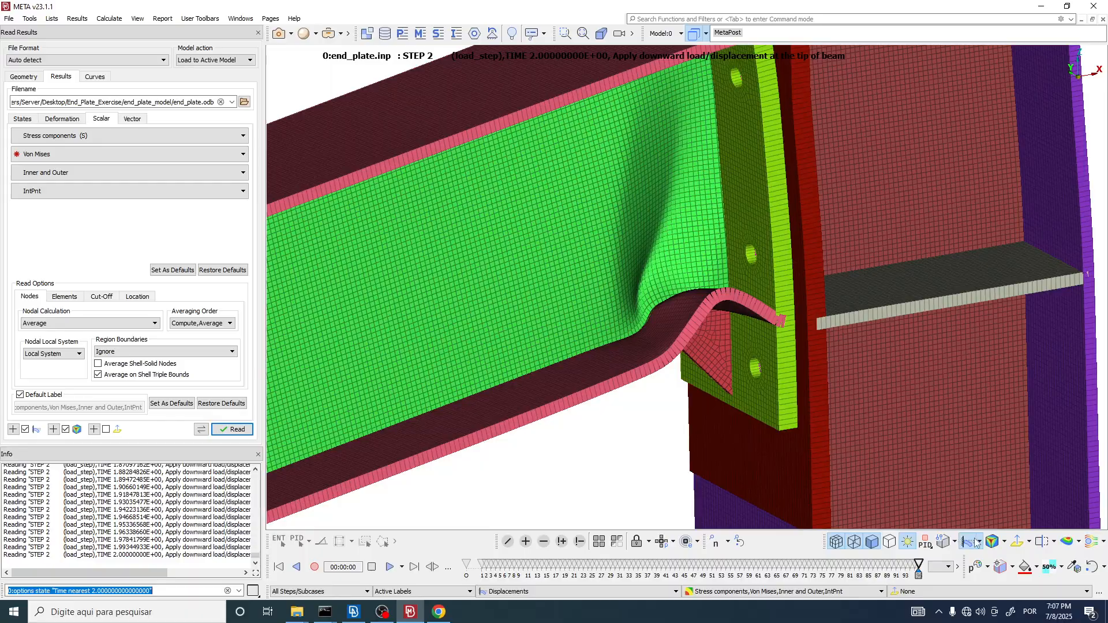
scroll(652, 289, "up", 5)
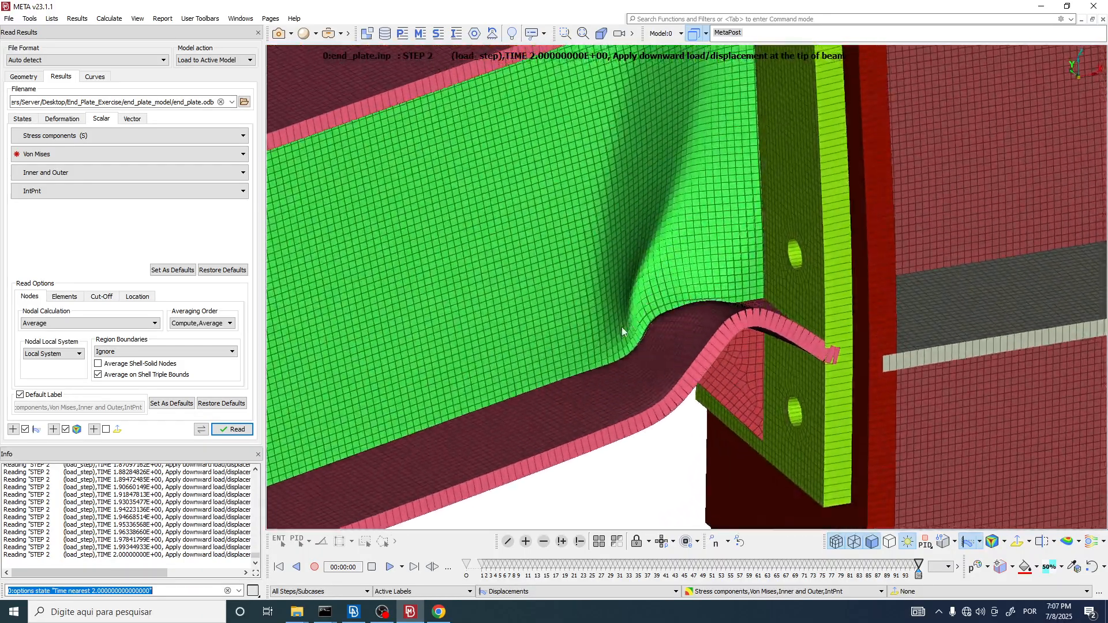
scroll(622, 326, "down", 4)
left_click_drag(621, 327, 639, 341, "ctrl")
scroll(640, 341, "down", 3)
Step: Examine the separation between the end plate and column flange at the beam's upper flange, ending with the whole model in view
left_click_drag(705, 189, 507, 140, "ctrl")
scroll(659, 183, "up", 4)
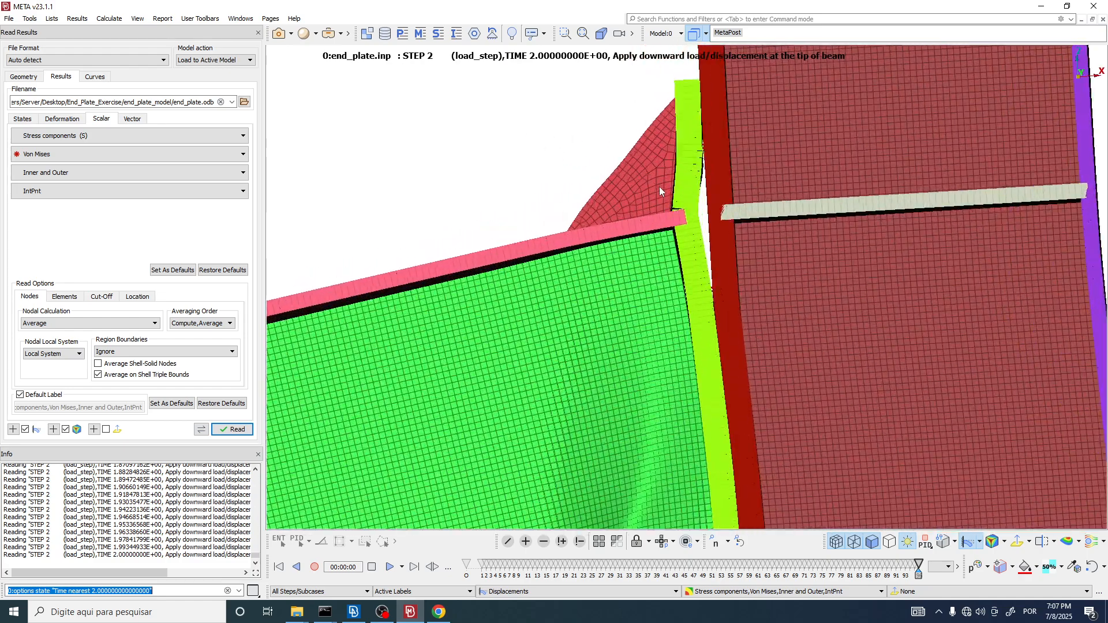
scroll(659, 184, "up", 1)
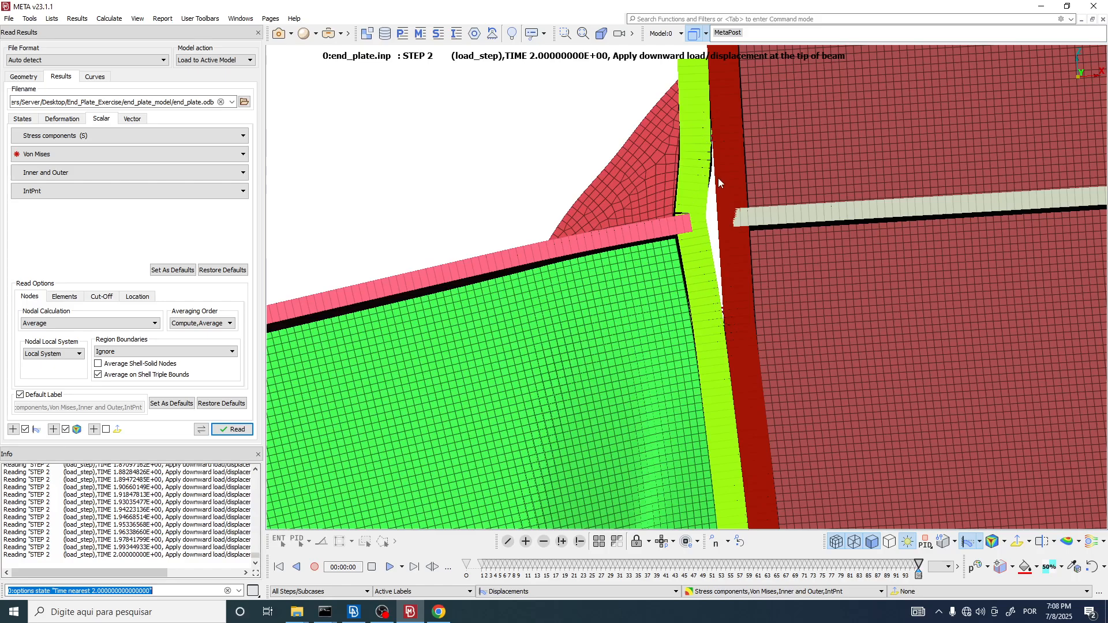
scroll(711, 245, "down", 5)
left_click_drag(709, 245, 719, 317, "ctrl")
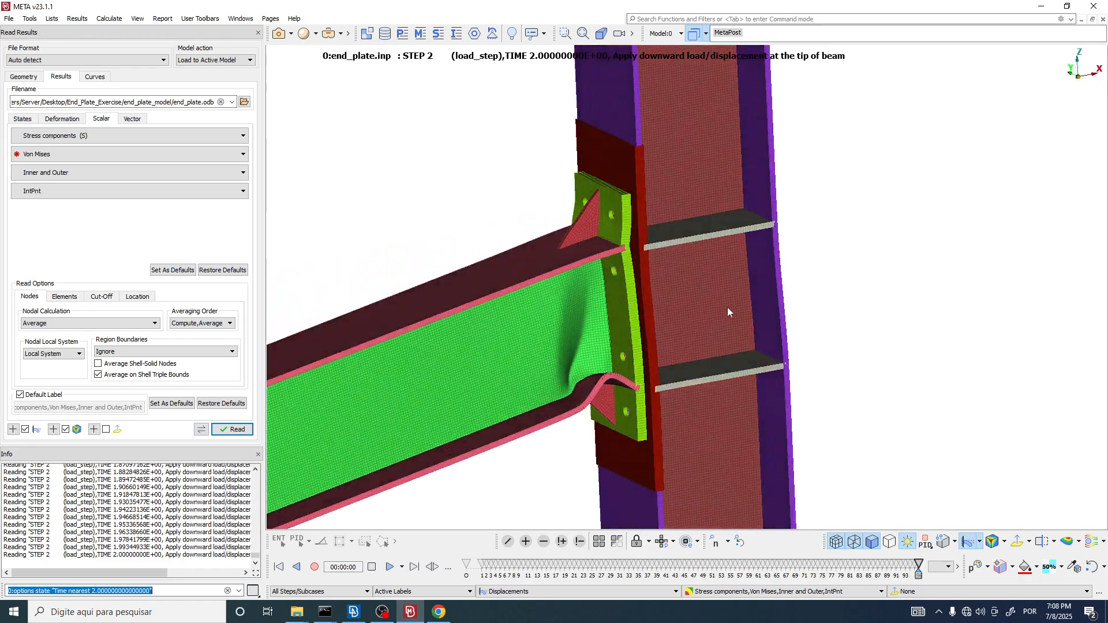
scroll(720, 318, "down", 5)
scroll(686, 453, "up", 3)
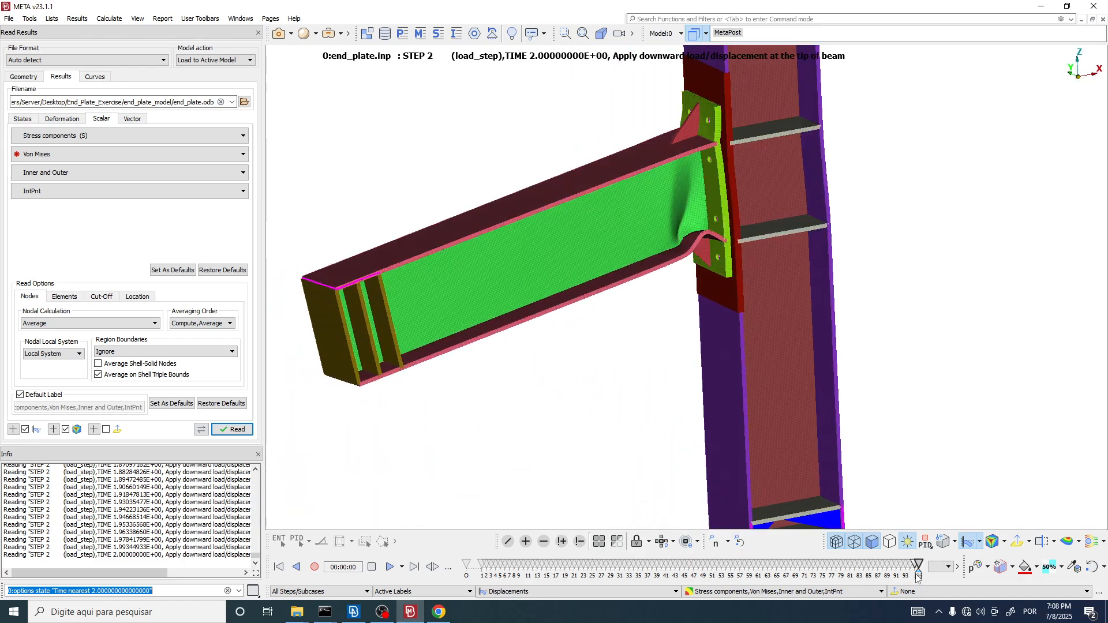
scroll(609, 336, "down", 3)
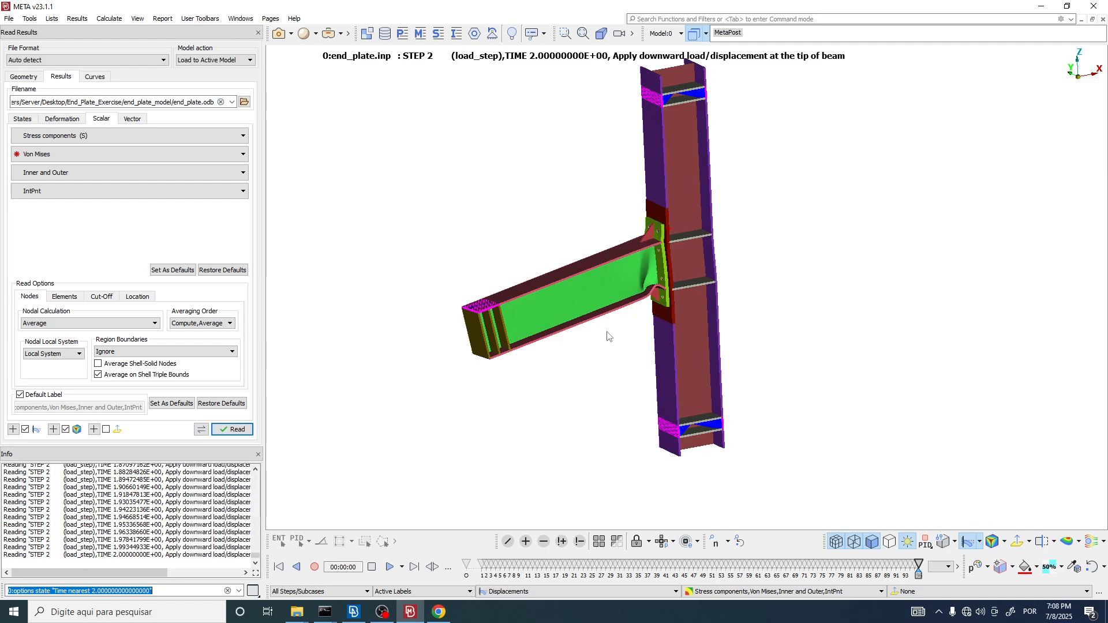
Step: Inspect the beam's lateral twist in the default top and front views of the final load_step state
key("F2")
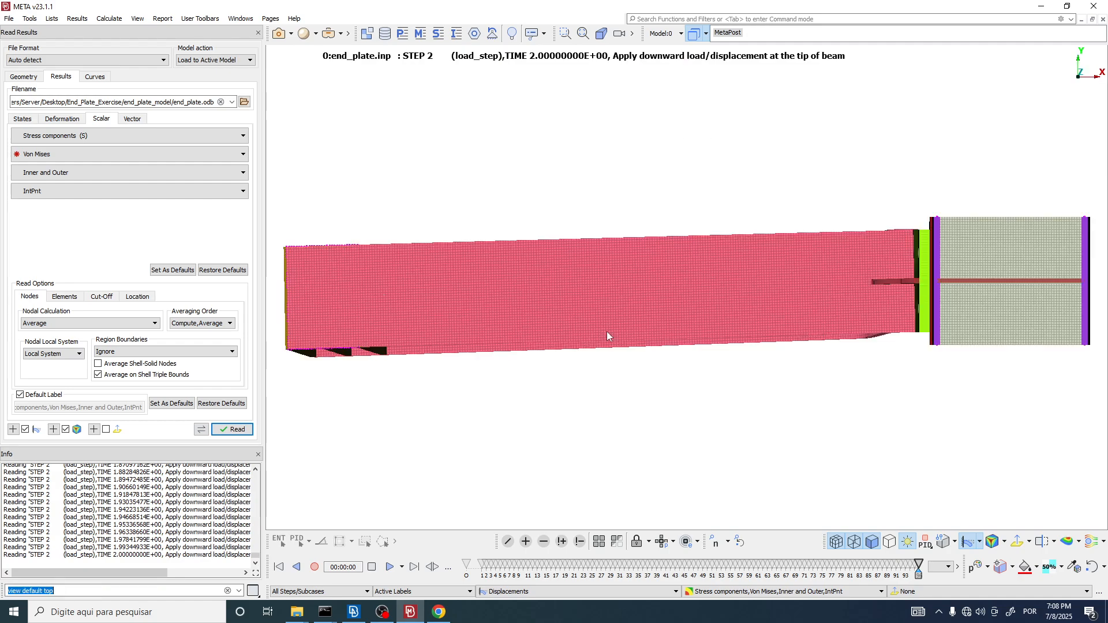
key("F5")
scroll(675, 287, "up", 2)
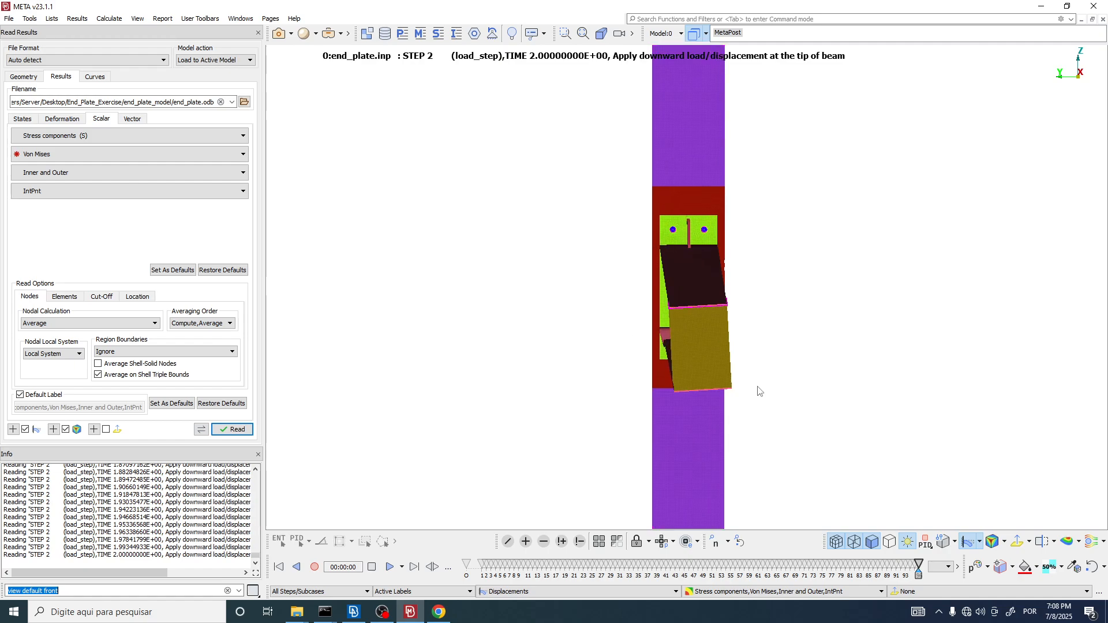
mouse_move(921, 571)
left_mouse_down()
mouse_move(583, 565)
mouse_move(919, 564)
left_mouse_up()
scroll(782, 430, "up", 3)
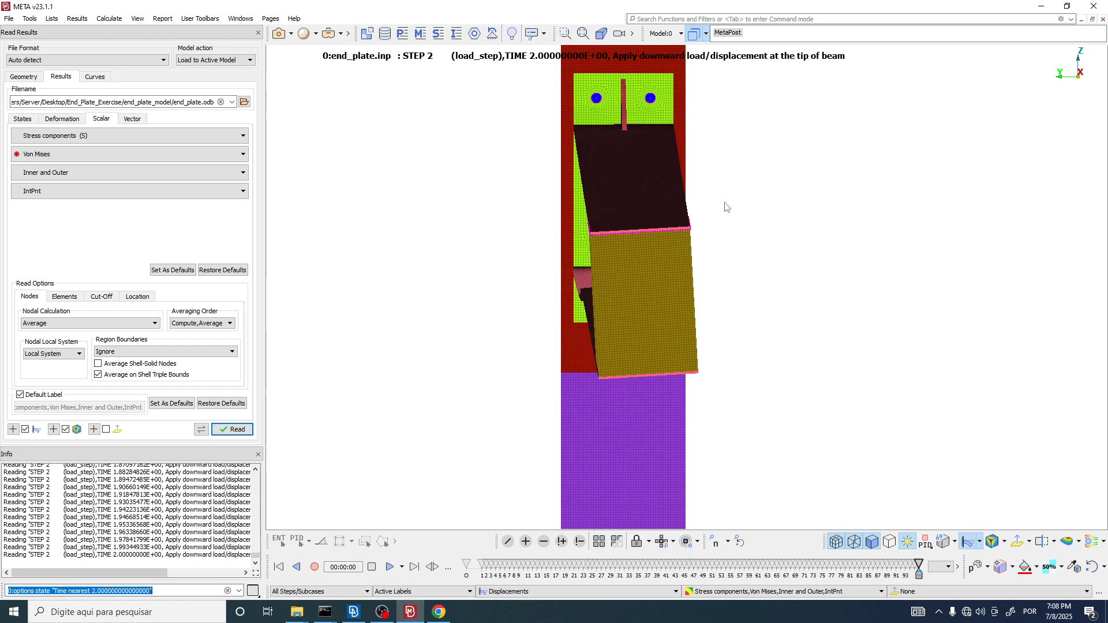
scroll(660, 321, "up", 3)
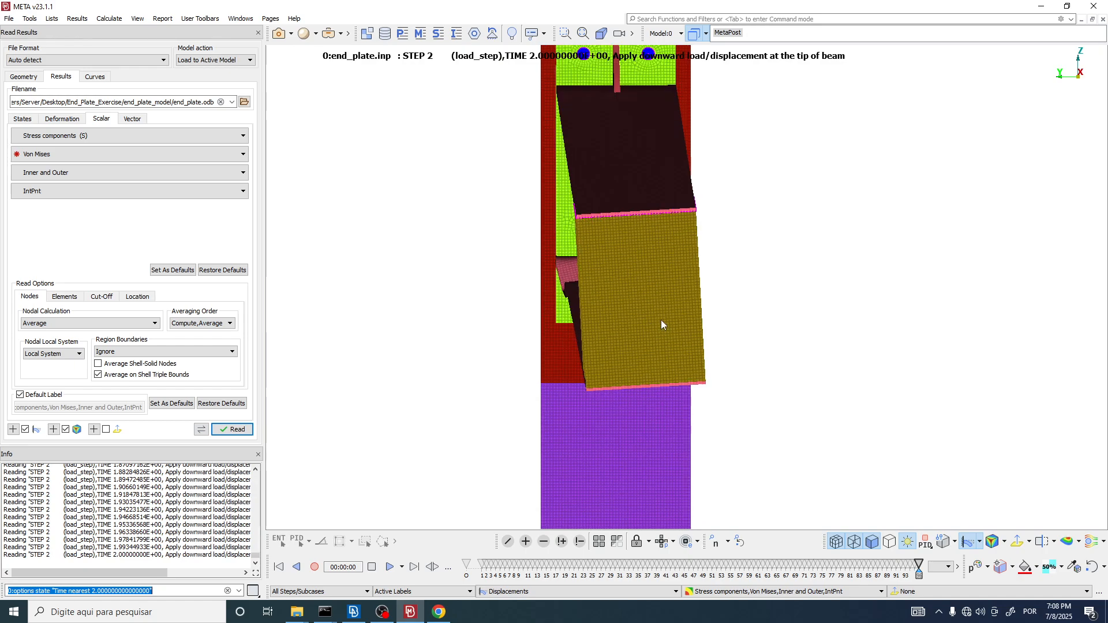
scroll(660, 329, "down", 3)
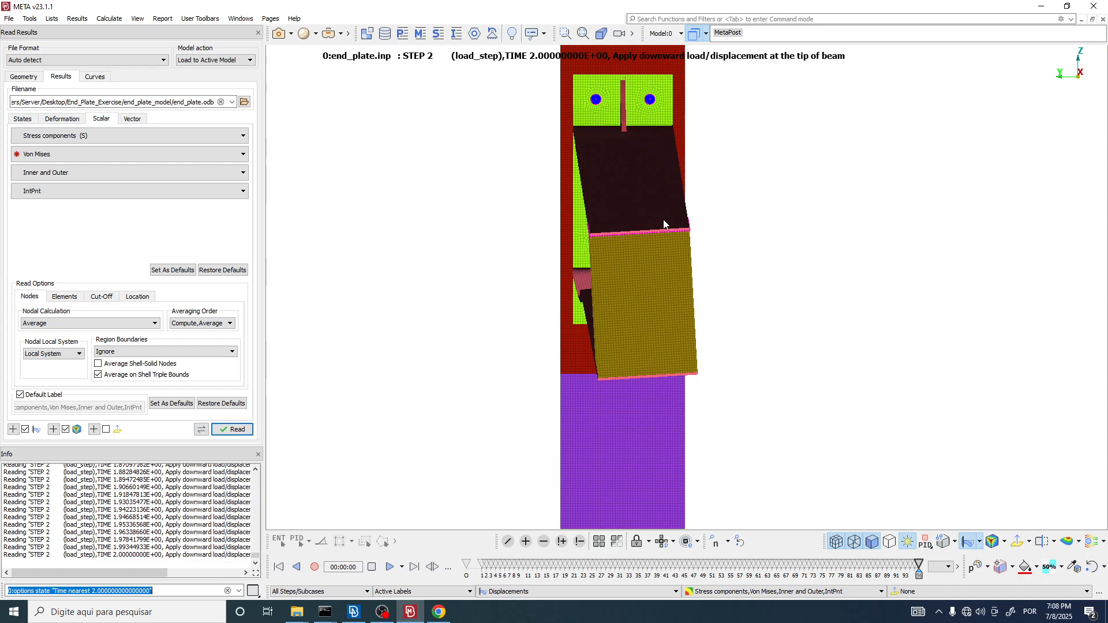
Step: Open shi2007.pdf from the End_Plate_Exercise folder and examine the testing set photograph in Fig. 2
left_click(440, 615)
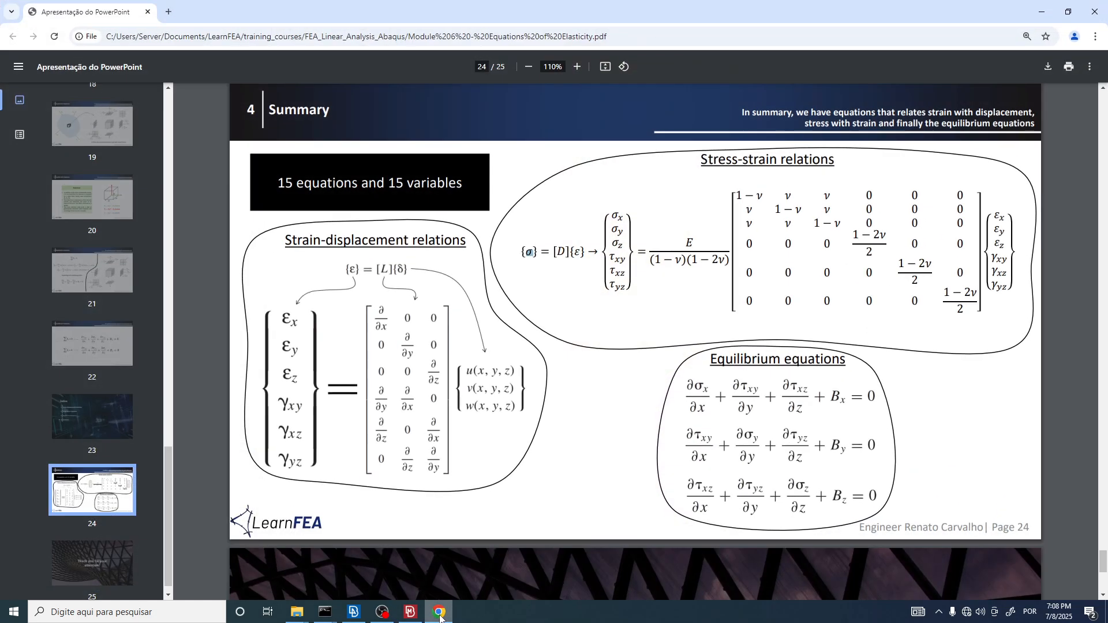
left_click(439, 615)
mouse_move(297, 612)
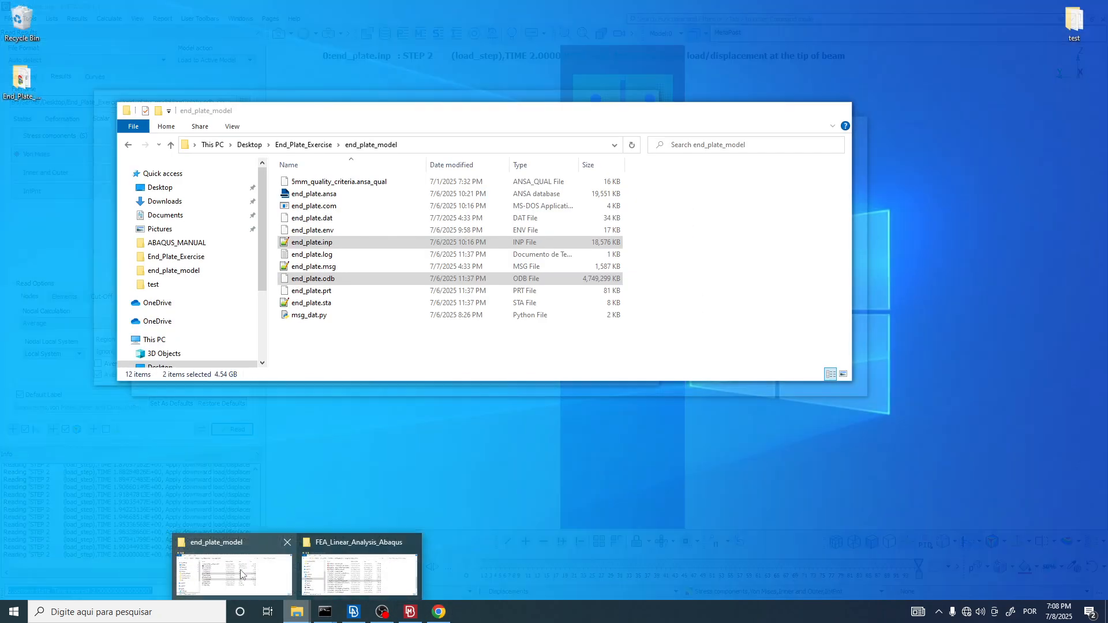
left_click(242, 572)
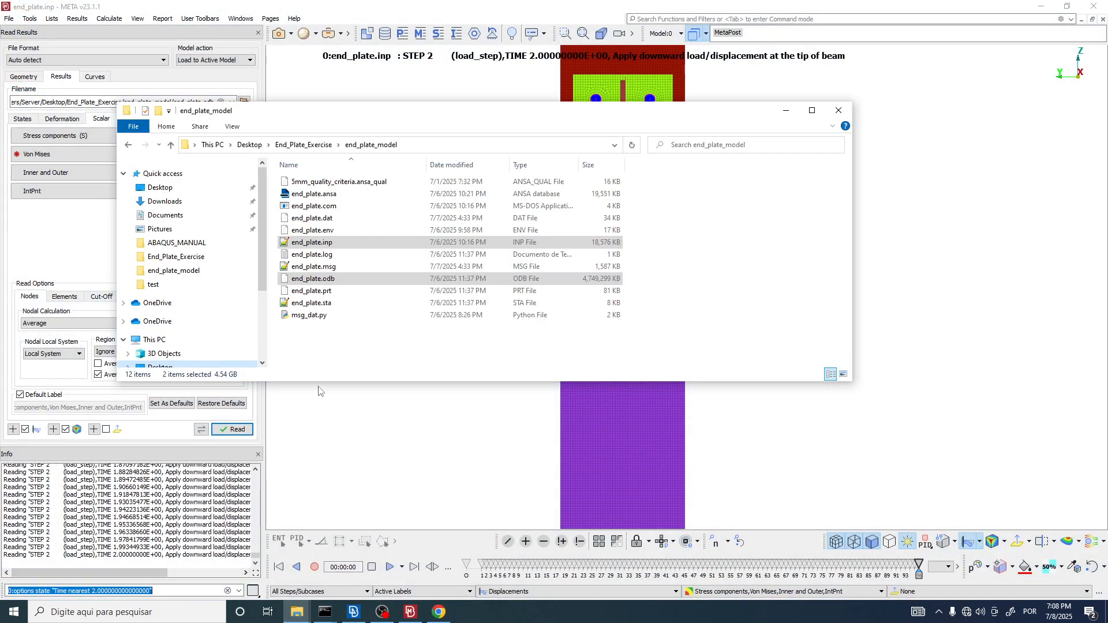
left_click(312, 145)
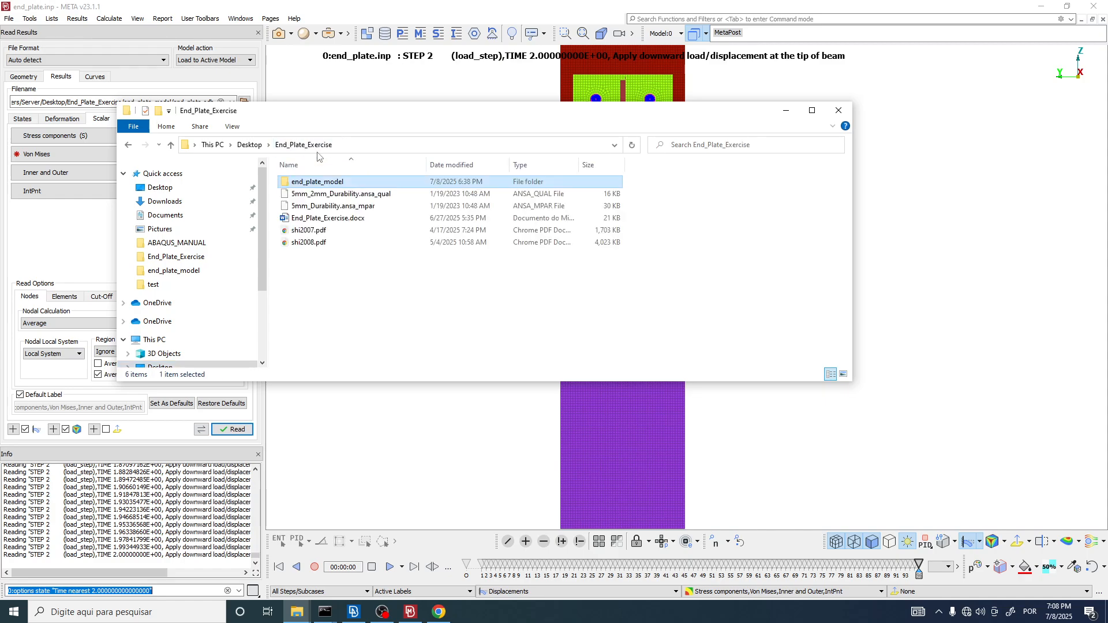
double_click(319, 231)
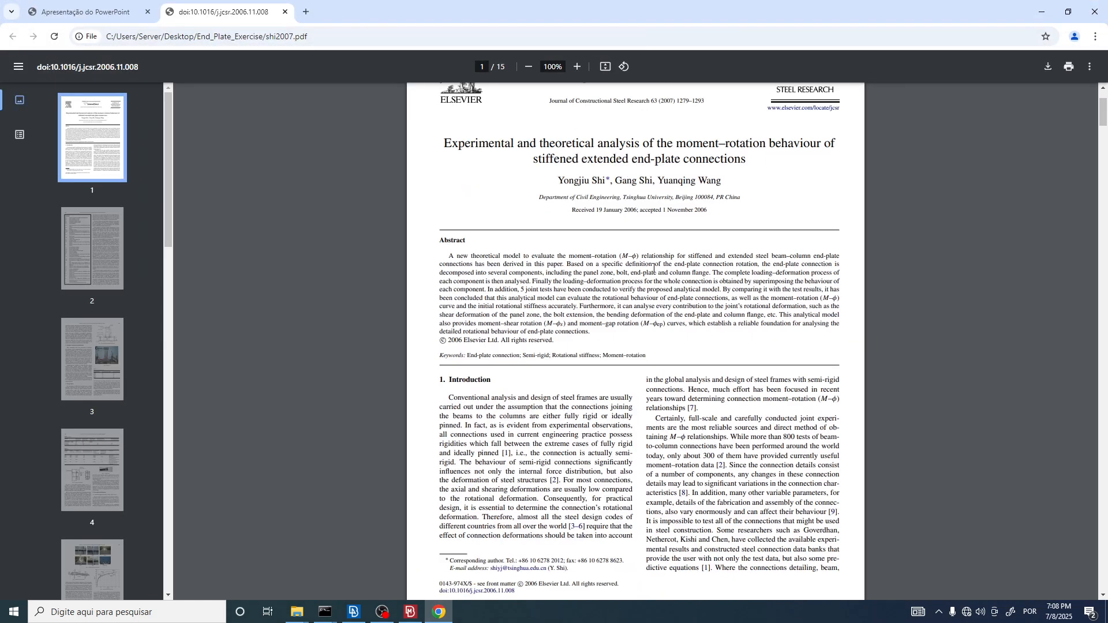
scroll(651, 265, "down", 15)
scroll(901, 356, "up", 5, "ctrl")
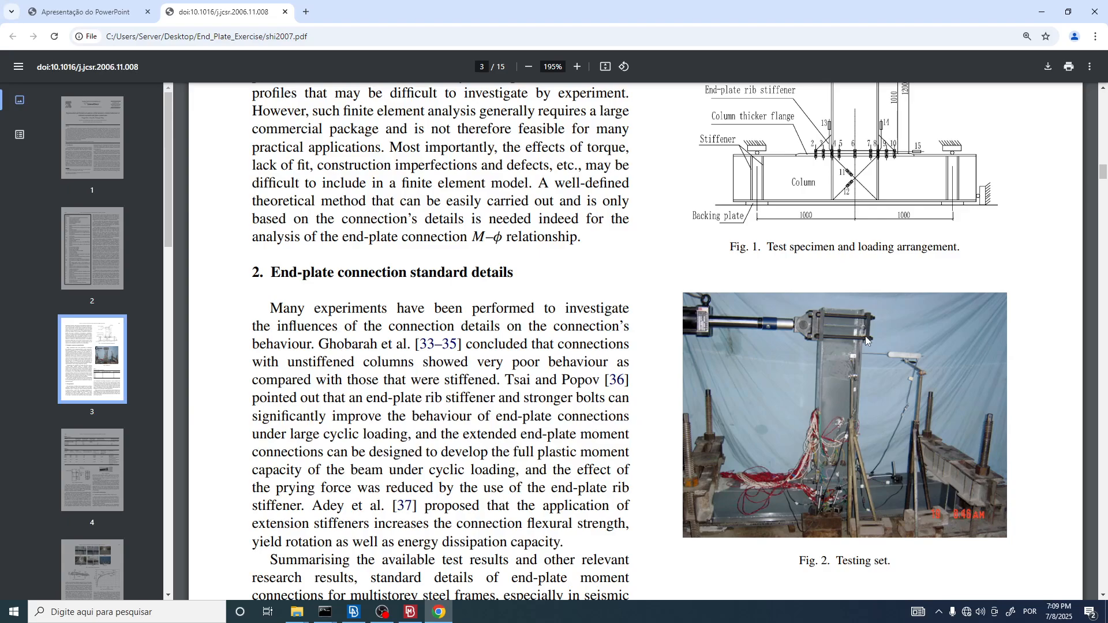
Step: Switch back to META and inspect the deformed beam, end plate and column in the final load_step state
key("alt+Tab")
key("alt+Tab")
left_click(417, 618)
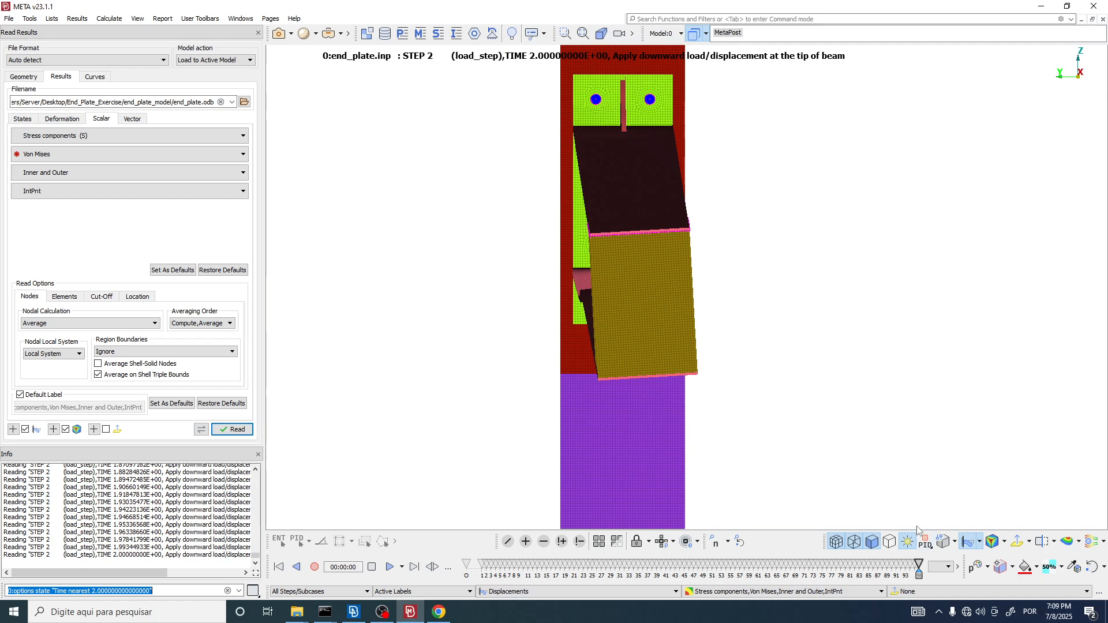
left_click_drag(918, 571, 932, 525)
scroll(679, 238, "up", 4)
left_click_drag(679, 237, 422, 244, "ctrl")
scroll(422, 244, "down", 5)
left_click_drag(878, 241, 708, 324, "ctrl")
scroll(568, 290, "down", 3)
mouse_move(578, 220)
left_mouse_down("ctrl")
mouse_move(577, 244)
mouse_move(559, 208)
left_mouse_up("ctrl")
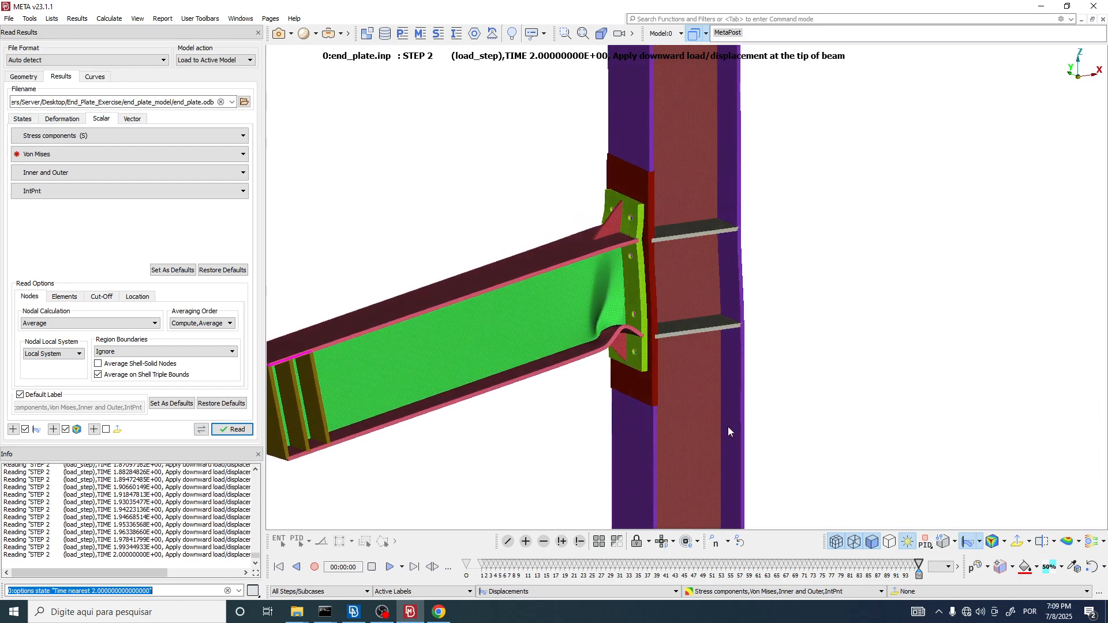
left_click_drag(719, 369, 712, 254, "ctrl")
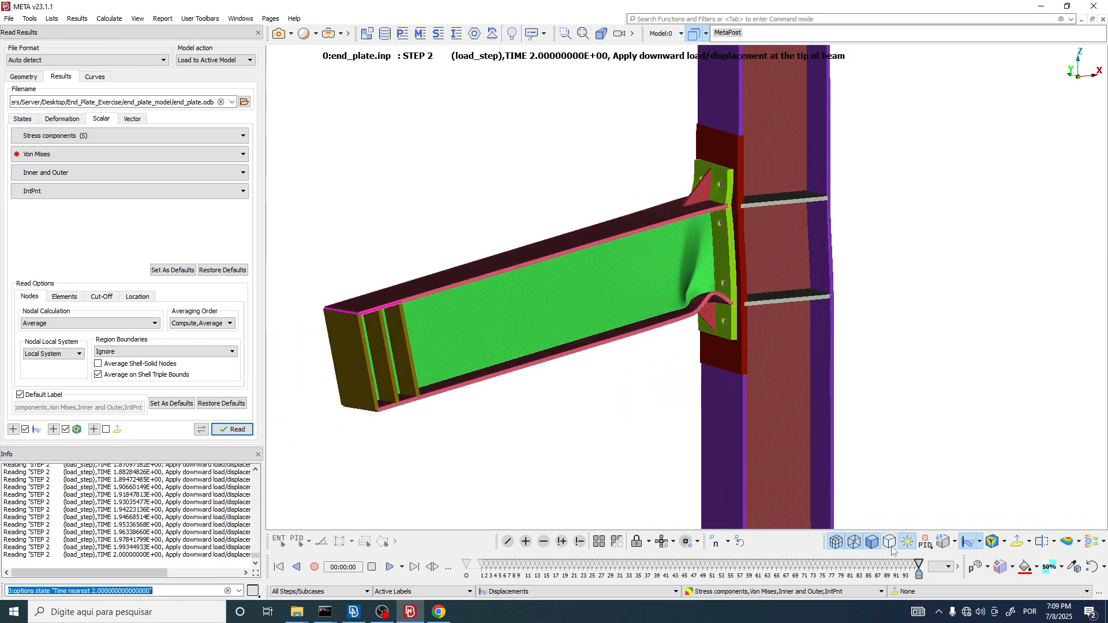
Step: Go back to the original state and advance to load_step time 1.761, comparing the shape with deformation off and on
left_click_drag(918, 569, 472, 578)
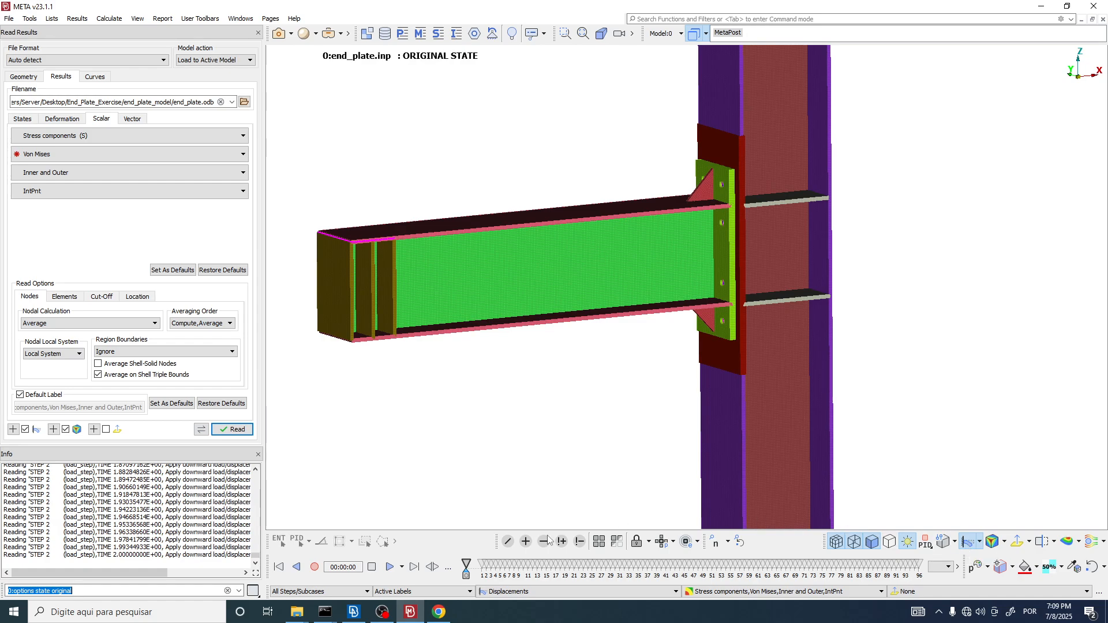
left_click_drag(466, 575, 786, 575)
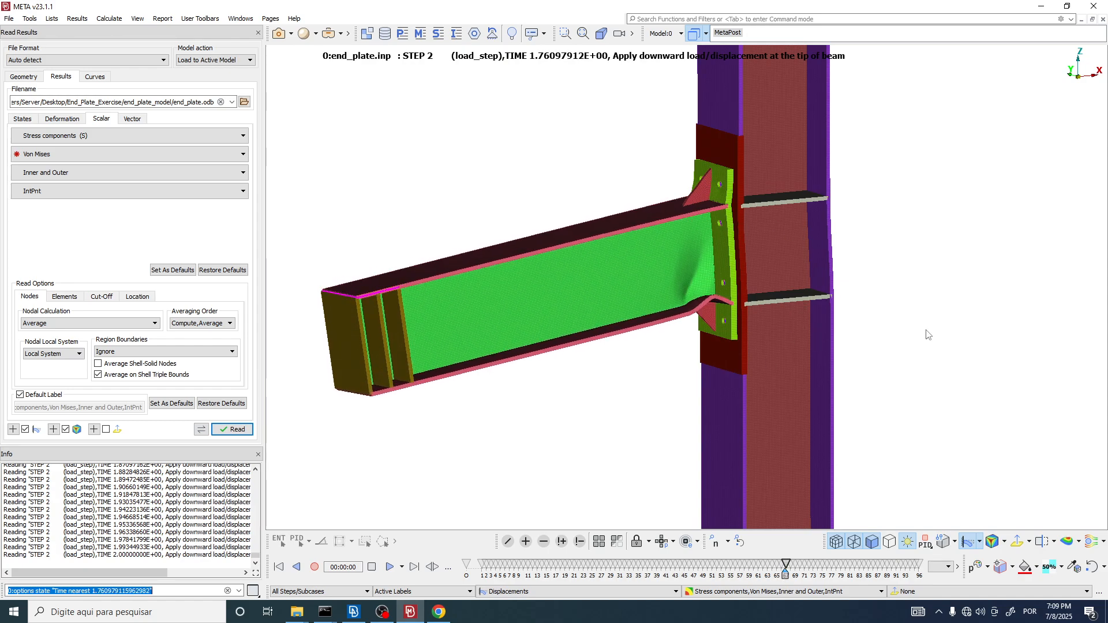
left_click(970, 543)
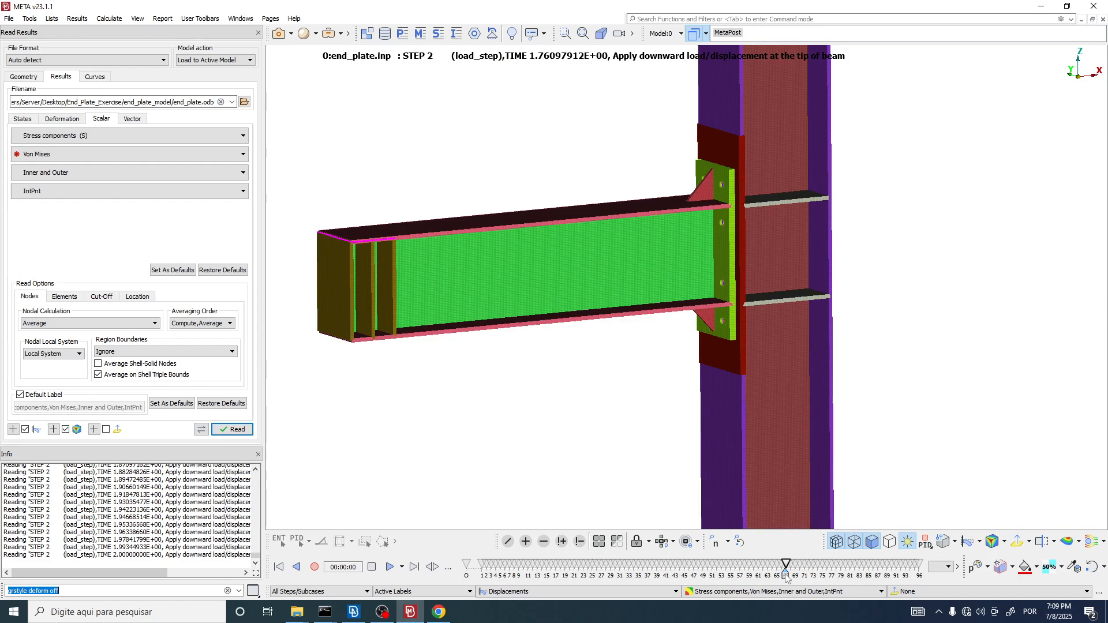
left_click(970, 542)
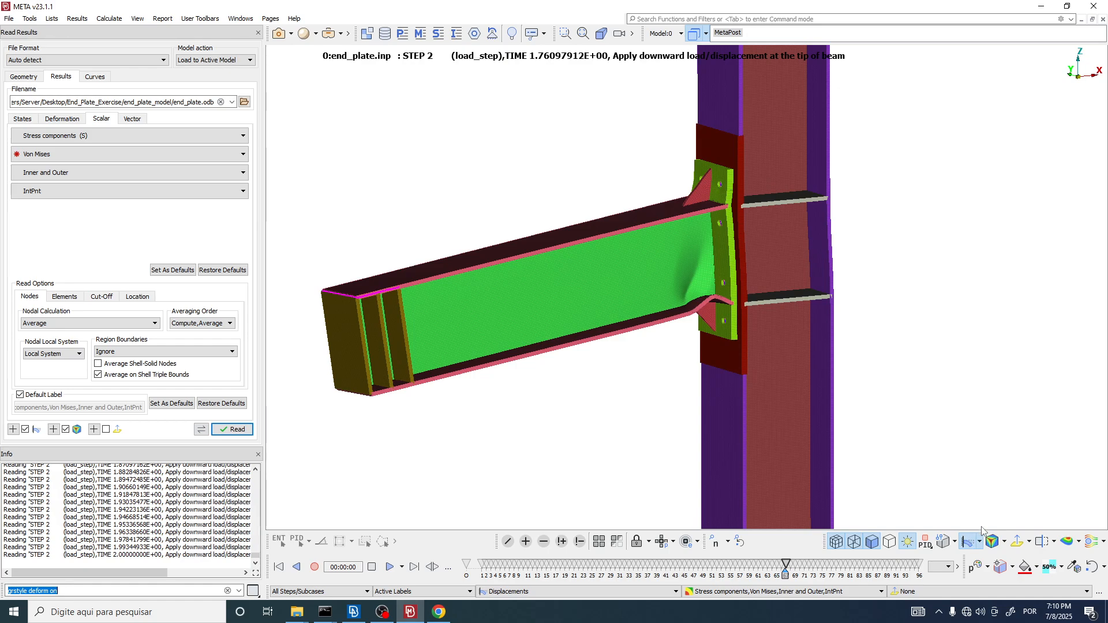
Step: Set the deformation multiplier to 5 and inspect the exaggerated deformation at the end-plate connection
left_click(981, 546)
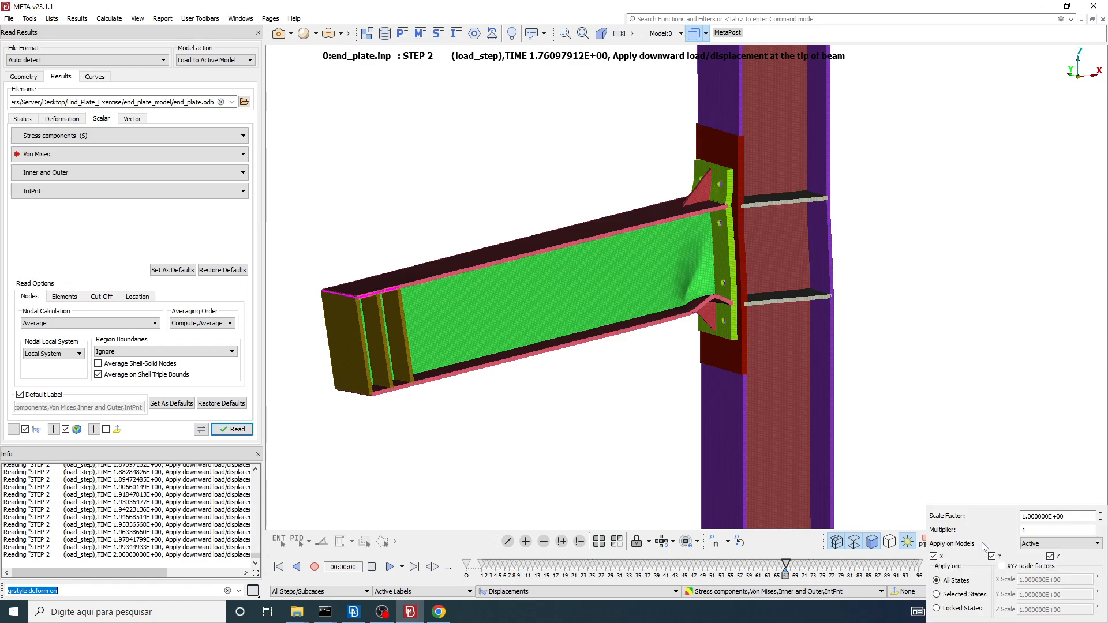
left_click_drag(1032, 529, 979, 534)
left_click(1051, 531)
key("Return")
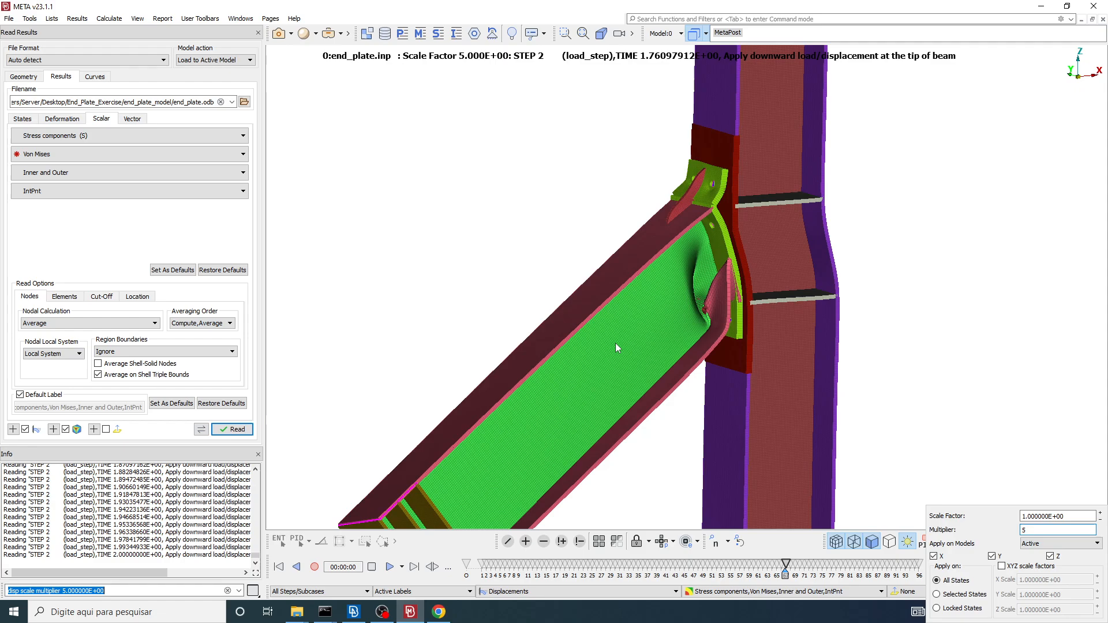
scroll(705, 208, "up", 5)
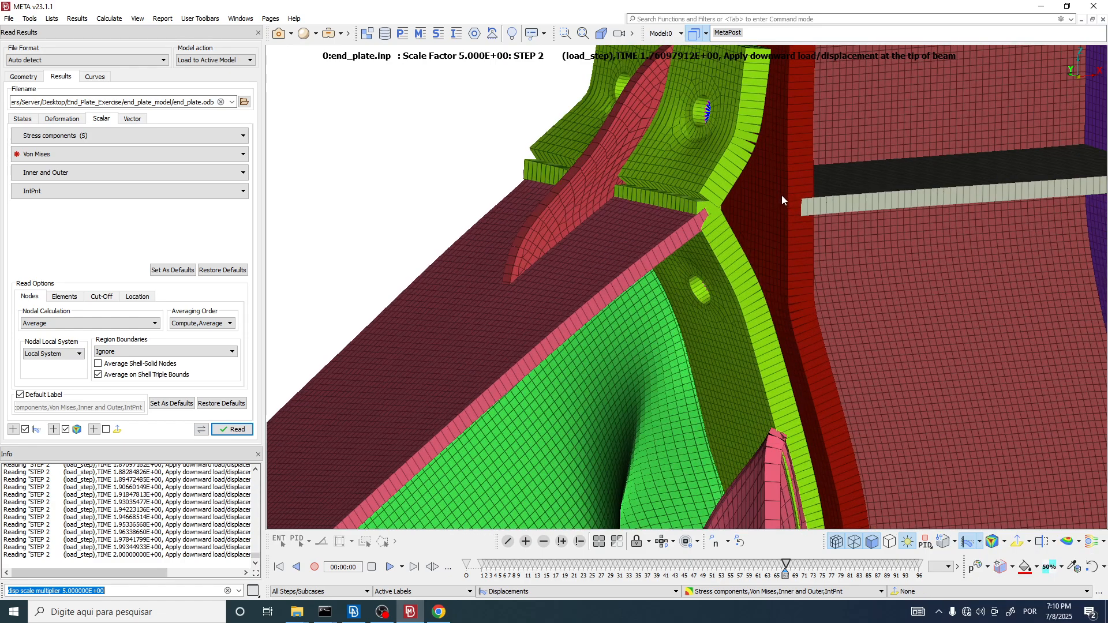
scroll(706, 201, "down", 5)
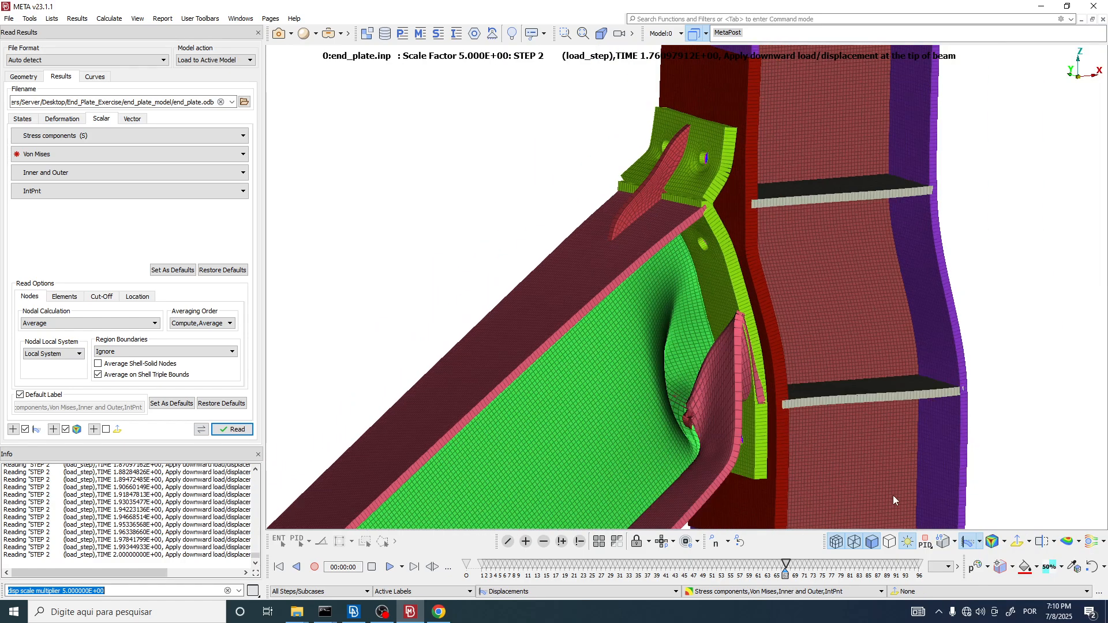
Step: Set the deformation multiplier back to 1
left_click(981, 541)
left_click_drag(1029, 530, 1013, 531)
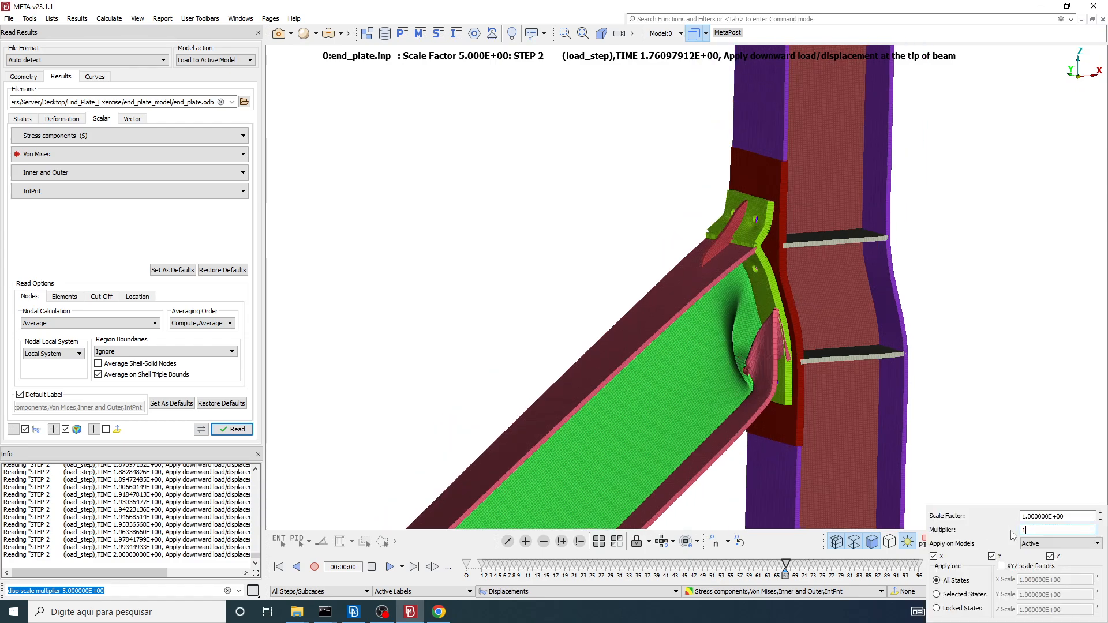
type("1")
key("Return")
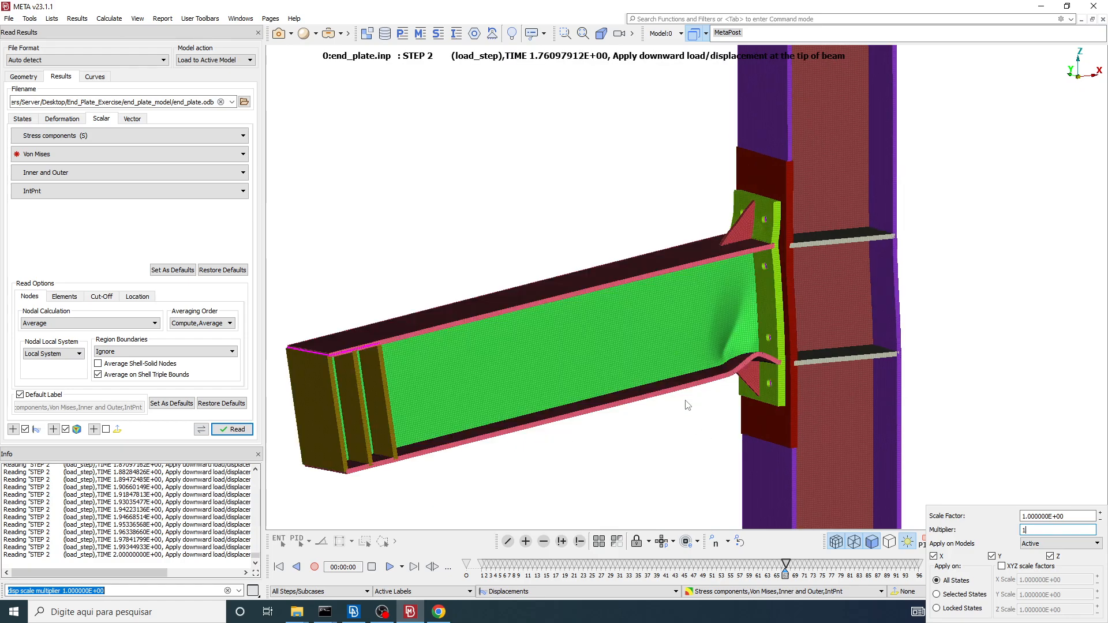
left_click(696, 420)
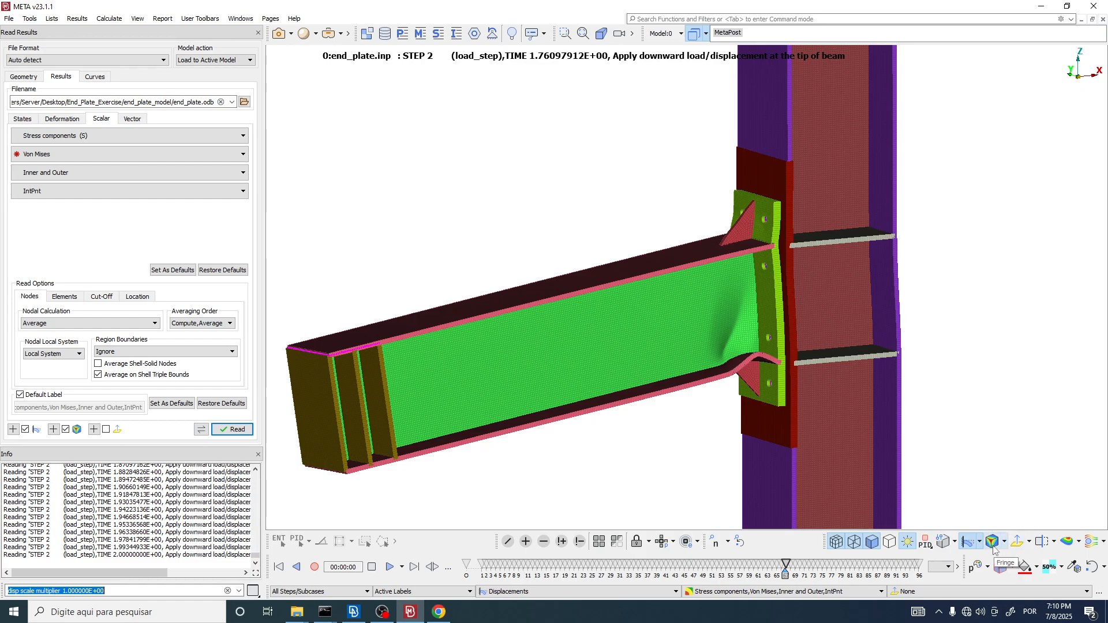
Step: Display the Von Mises stress fringe on the deformed model at the current load_step state
left_click(128, 120)
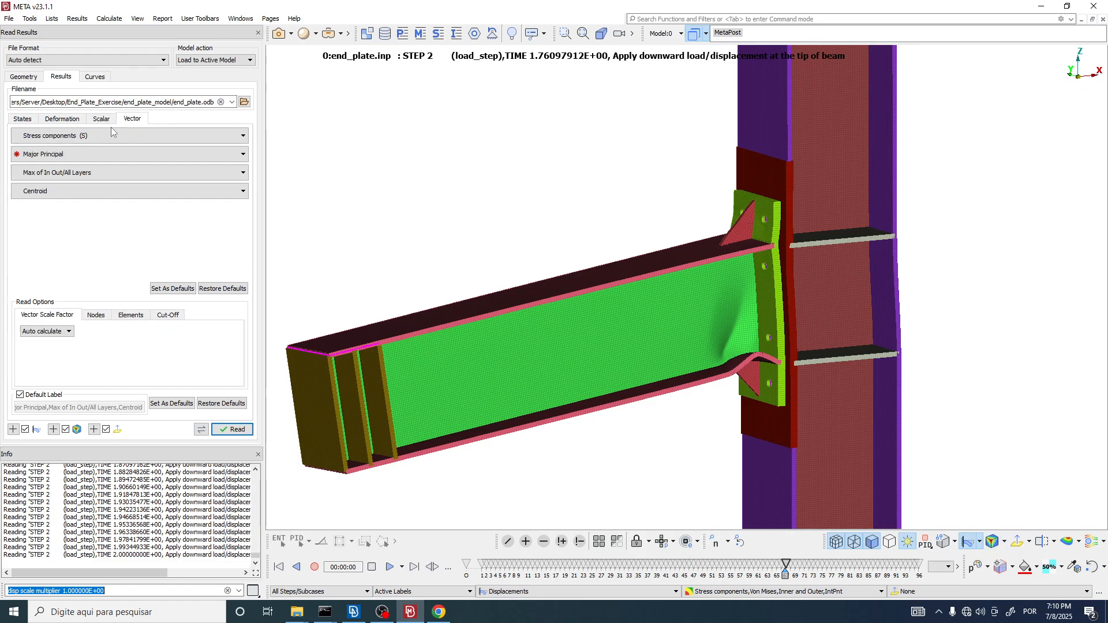
left_click(108, 120)
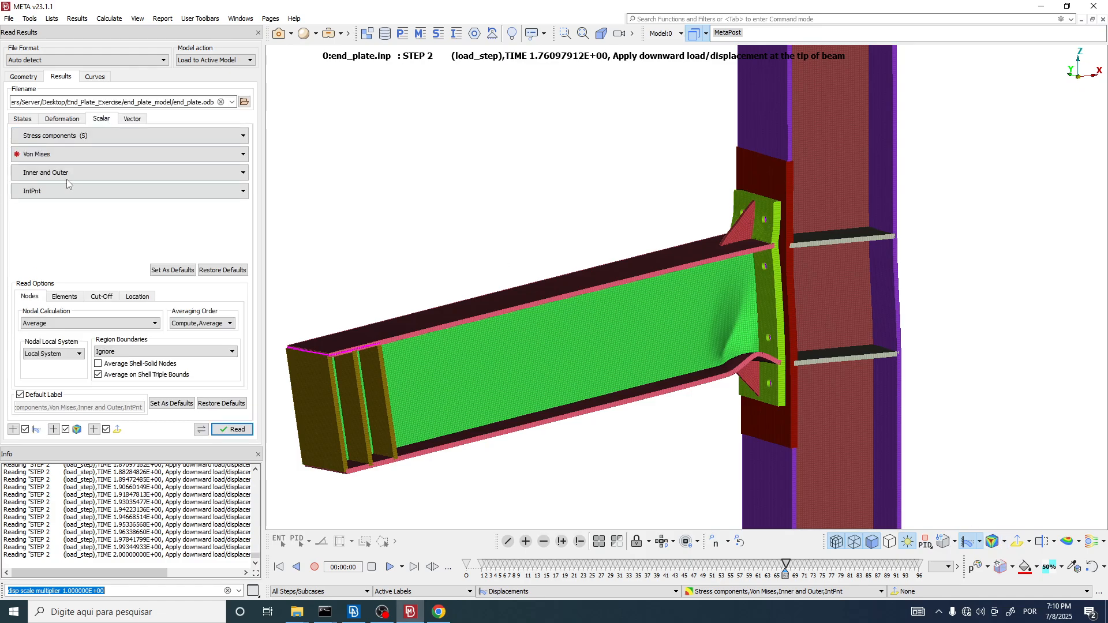
left_click(993, 542)
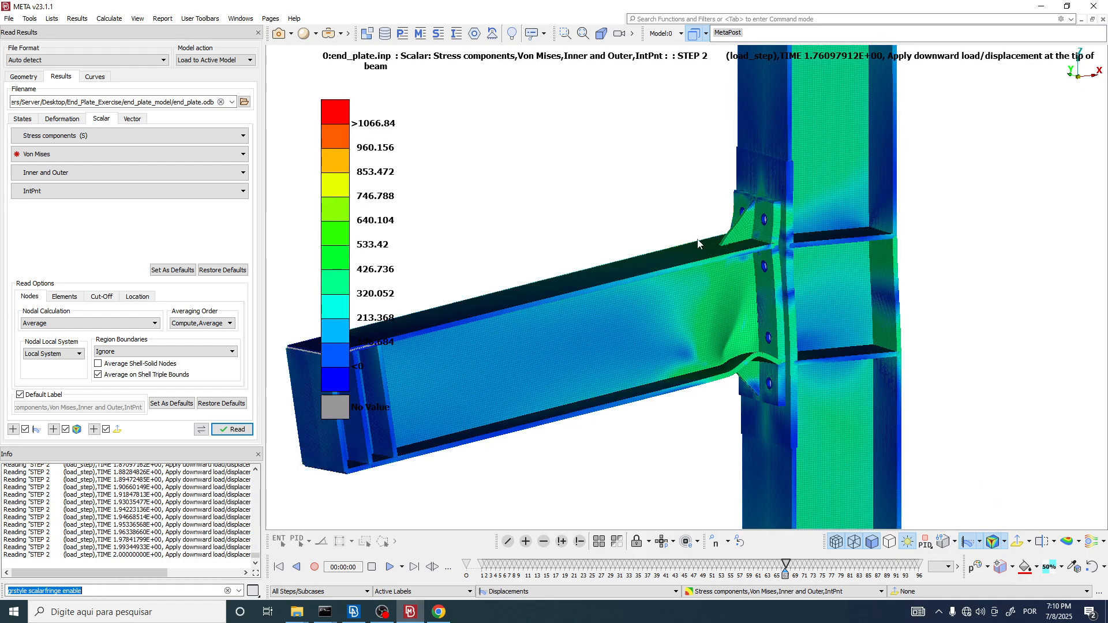
Step: Switch the fringe to total displacement magnitude (T-Deform) and advance the results to load_step time 2.0
left_click(1006, 543)
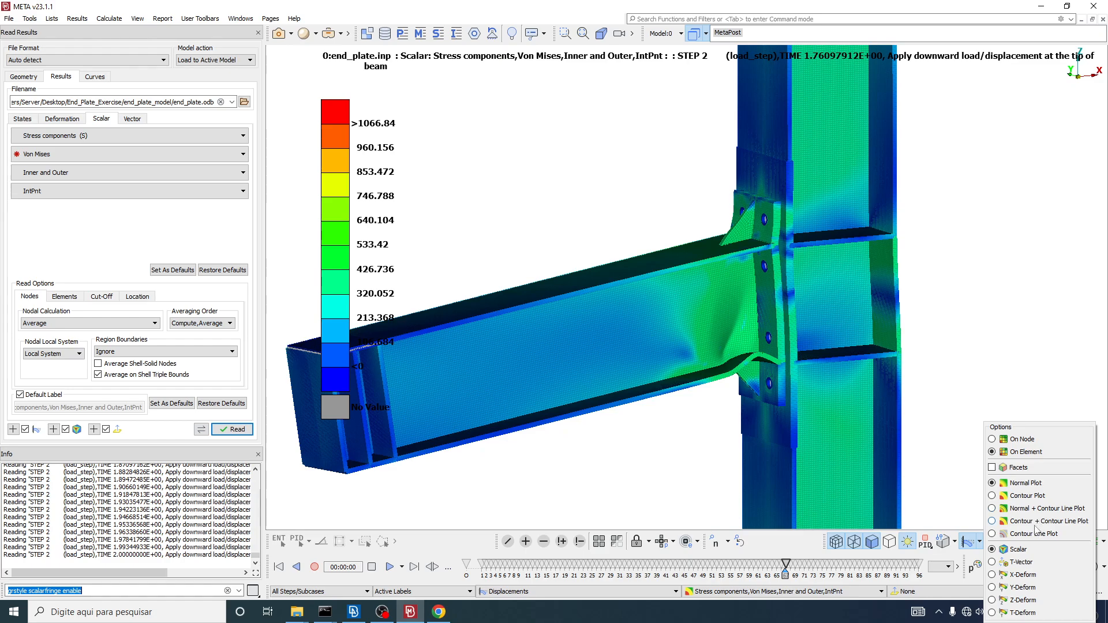
left_click(993, 614)
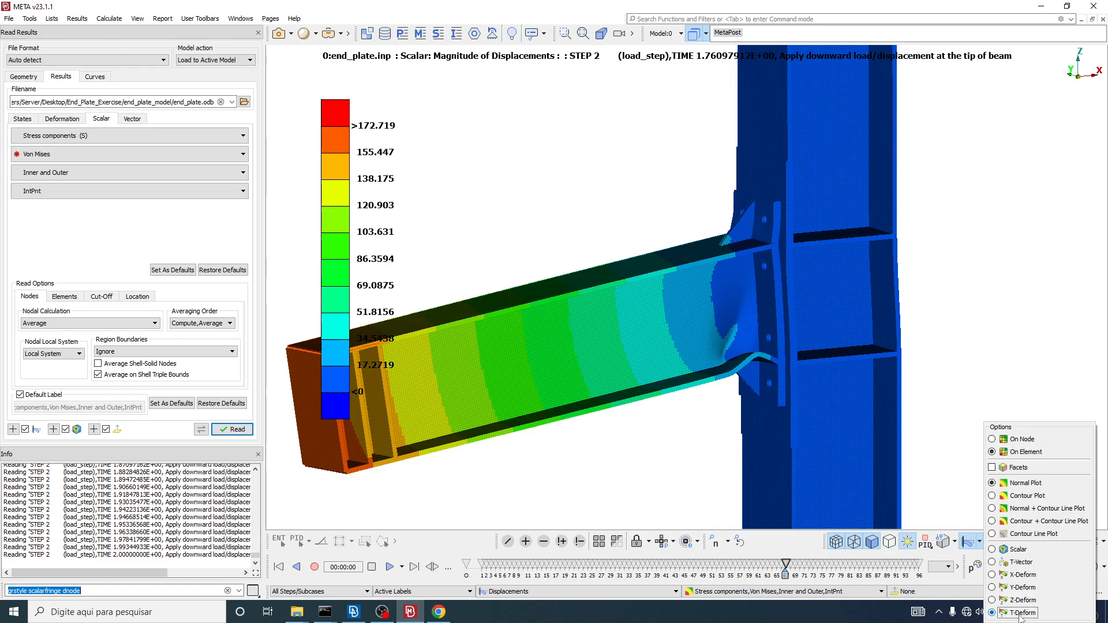
left_click(993, 612)
left_click_drag(786, 569, 923, 579)
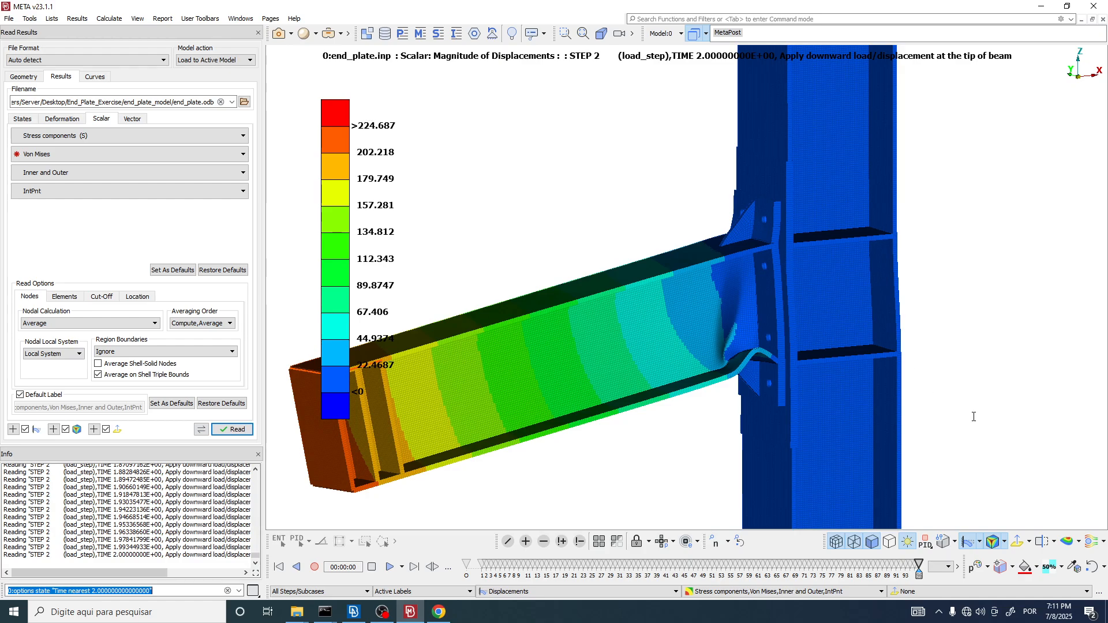
Step: Review the displacement fringe by component, showing the Z, X and Y directions and then X again
left_click(1005, 543)
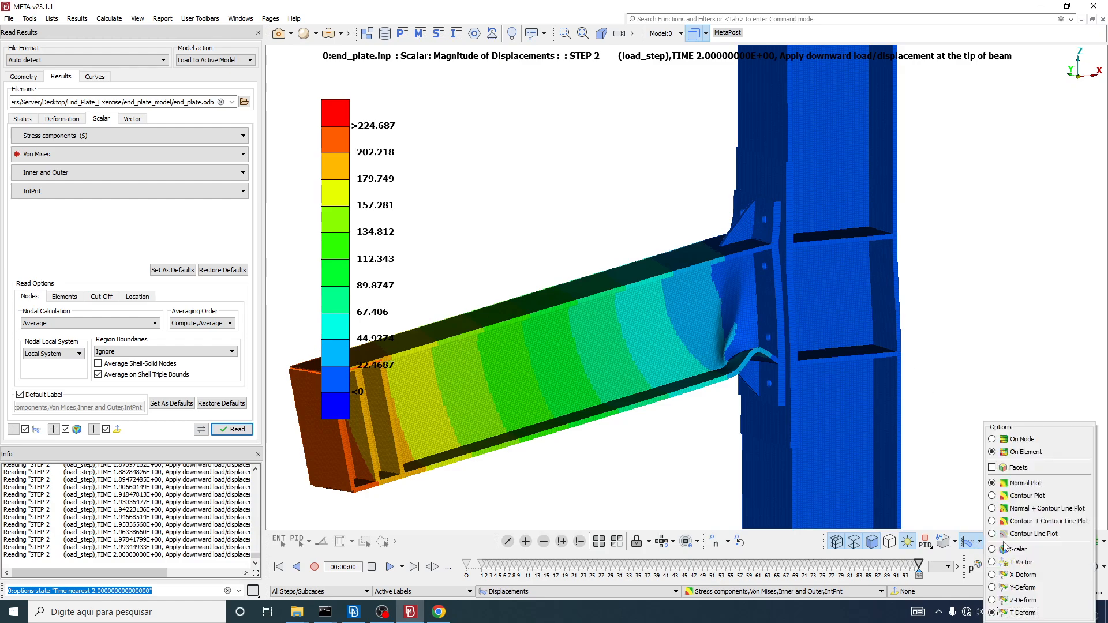
left_click(993, 600)
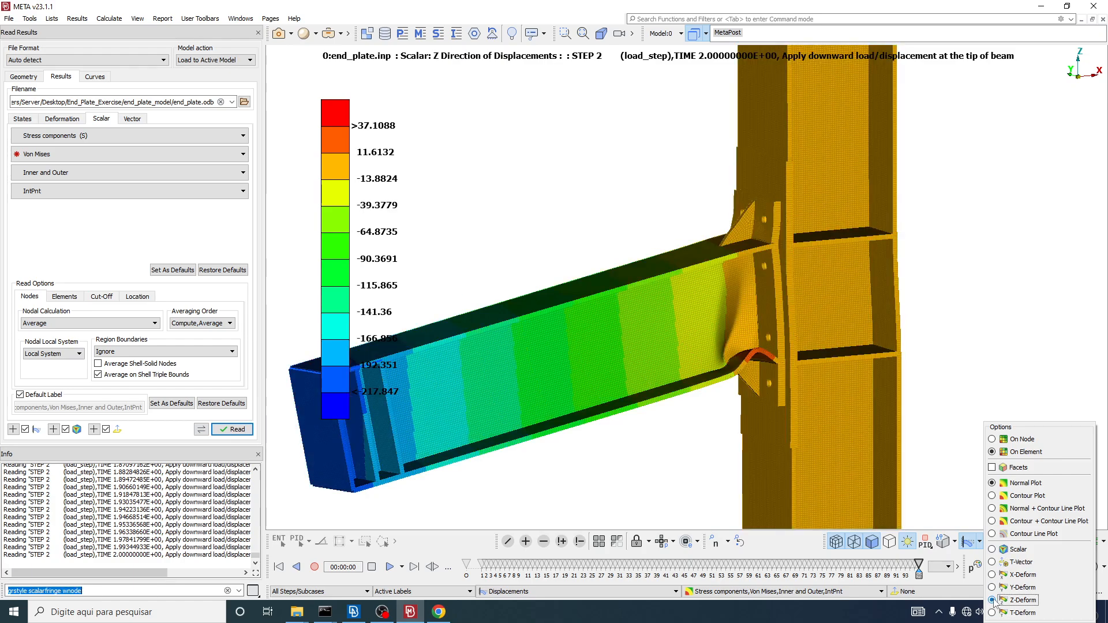
left_click(992, 576)
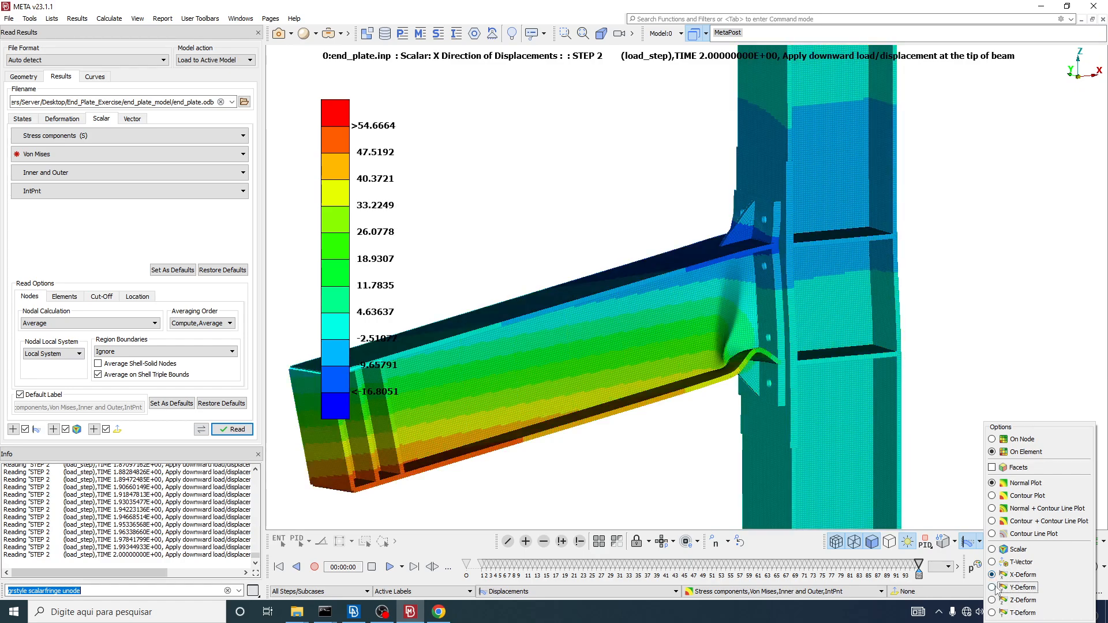
left_click(992, 588)
left_click(993, 575)
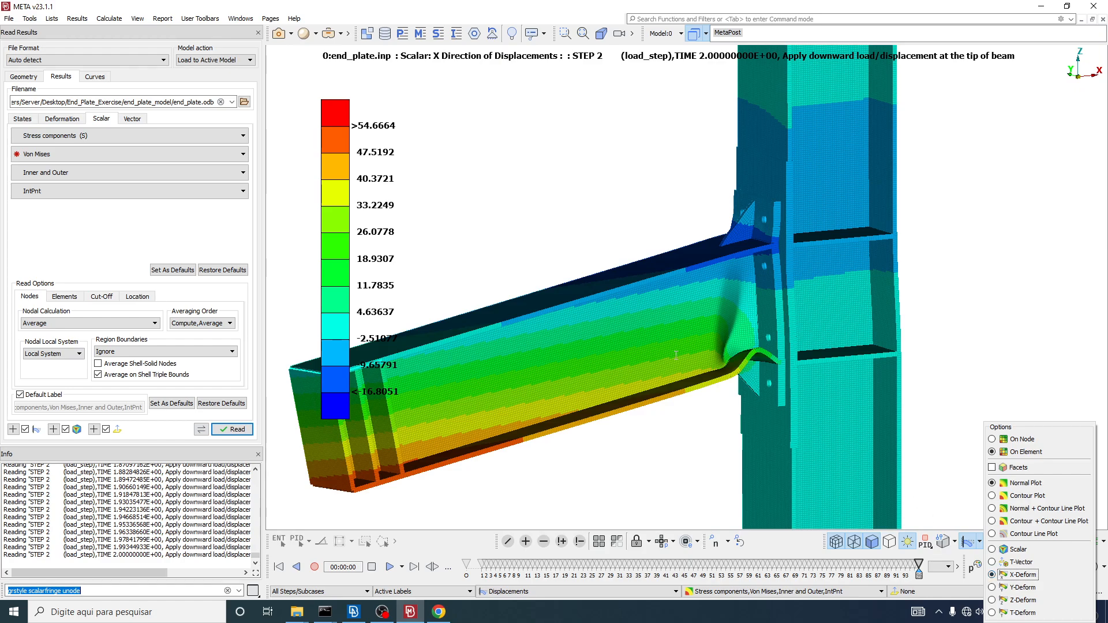
Step: Return the fringe to the scalar Von Mises stress and inspect the buckled beam web near the end plate
left_click(993, 549)
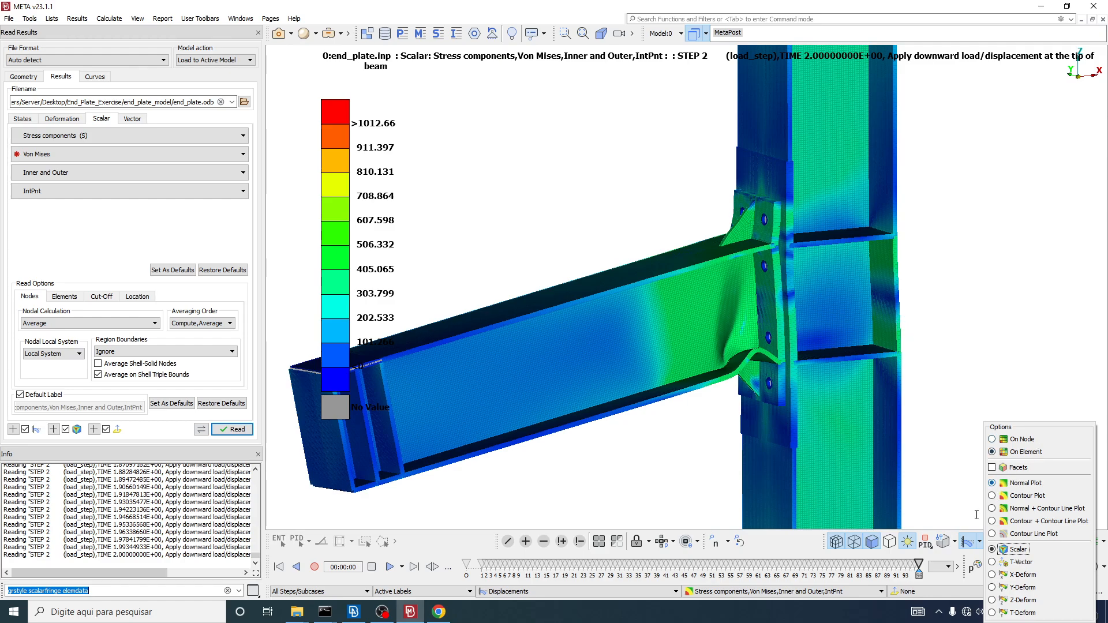
left_click(699, 324)
scroll(700, 324, "up", 5)
left_click(1005, 543)
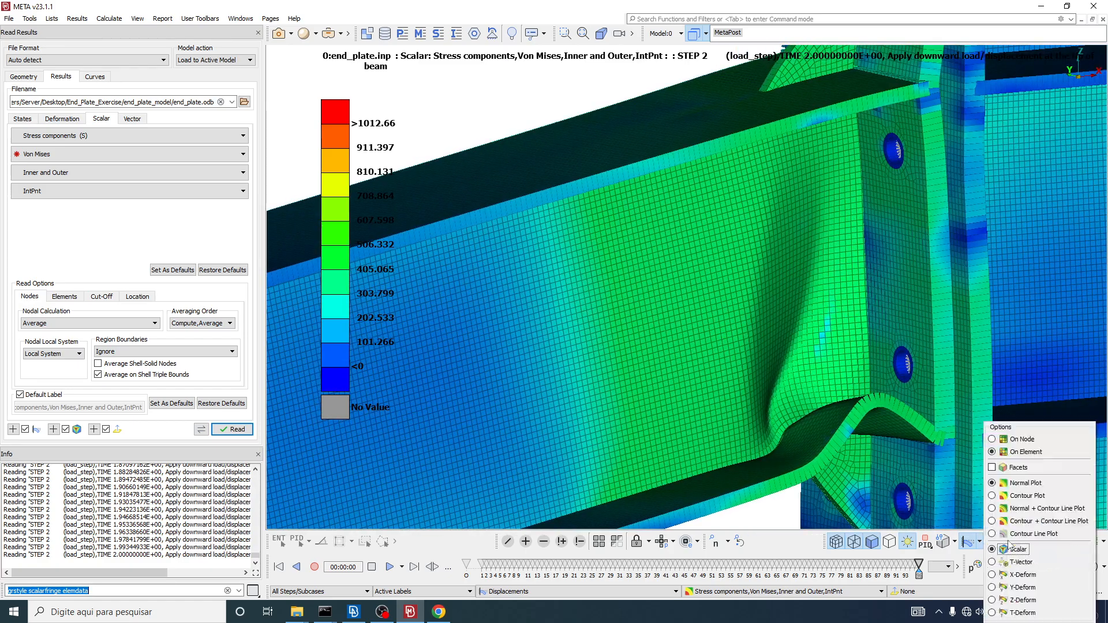
left_click(387, 612)
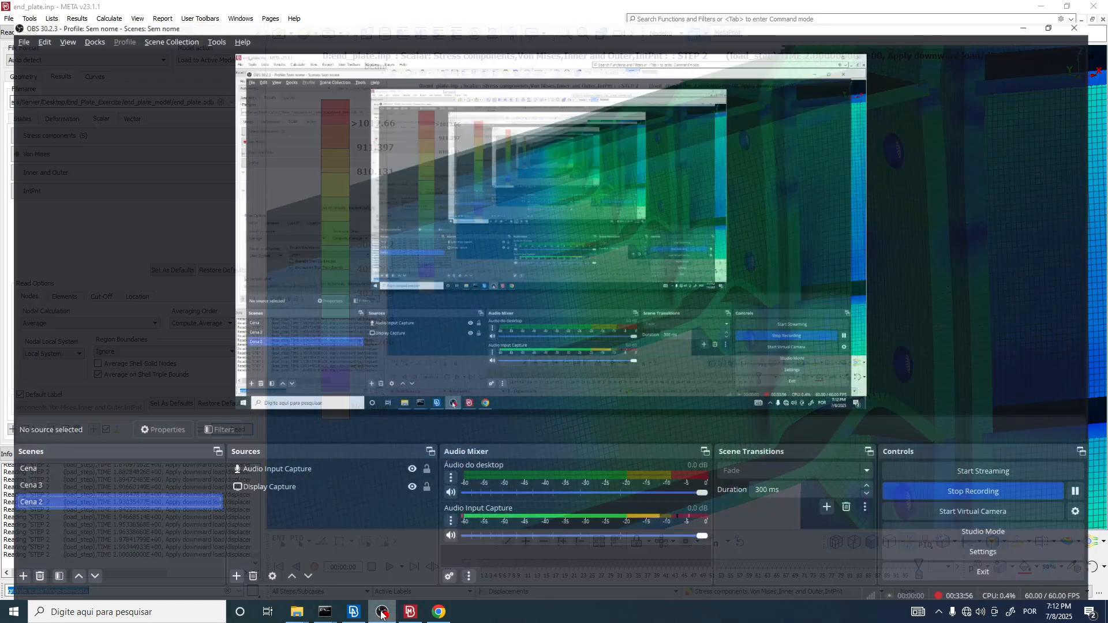
left_click(388, 614)
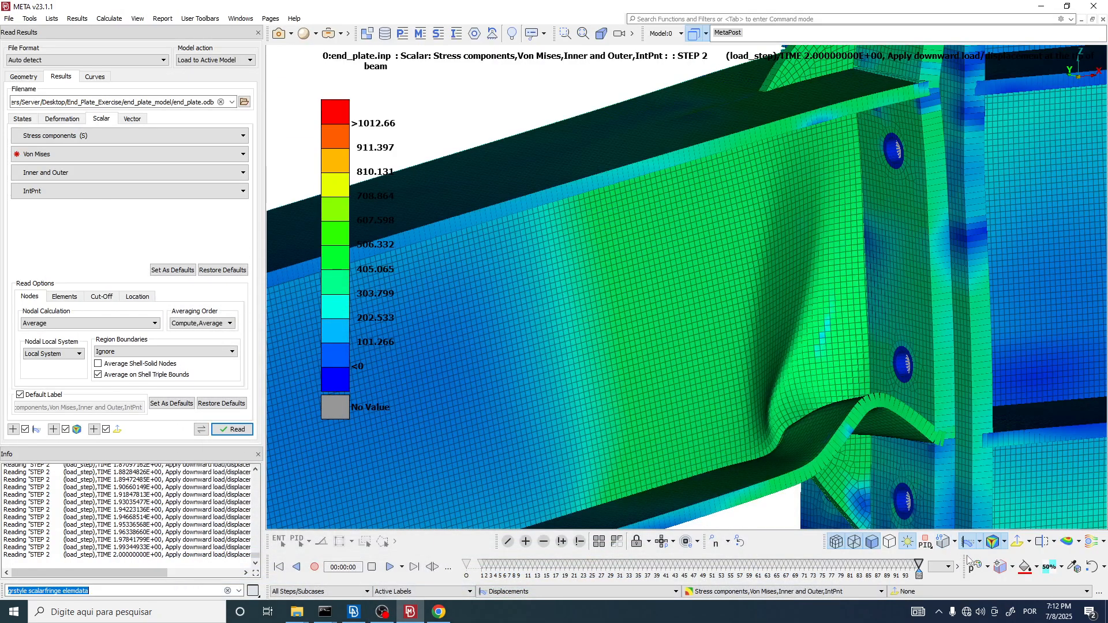
Step: Compare the Normal Plot and Contour Plot styles for the stress fringe, leaving Contour Plot active
left_click(1008, 547)
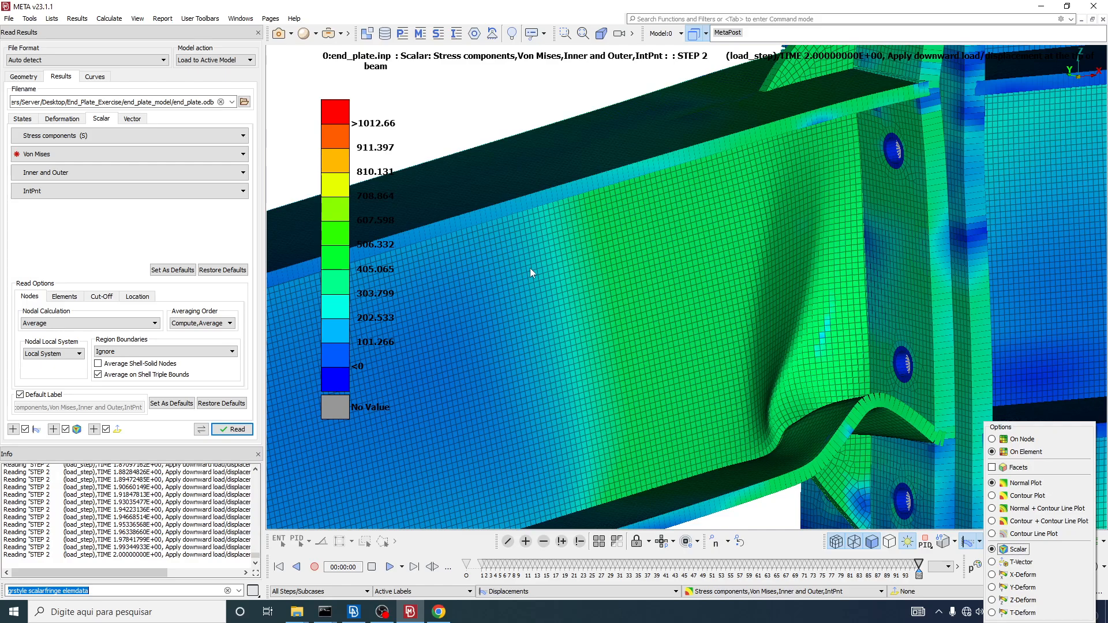
left_click(992, 497)
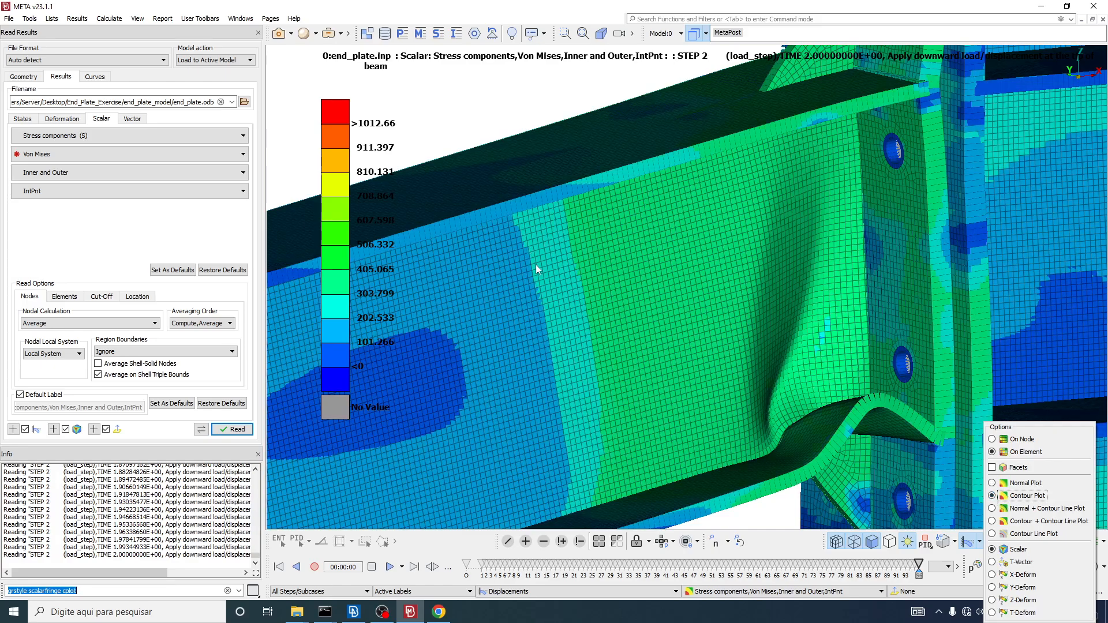
left_click(992, 483)
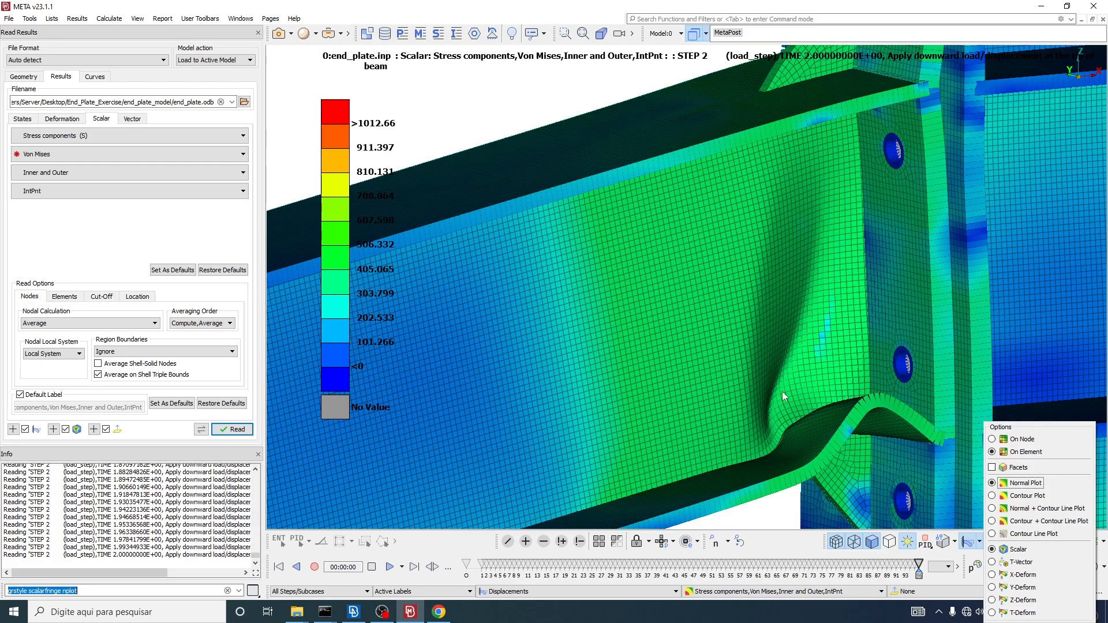
left_click(993, 496)
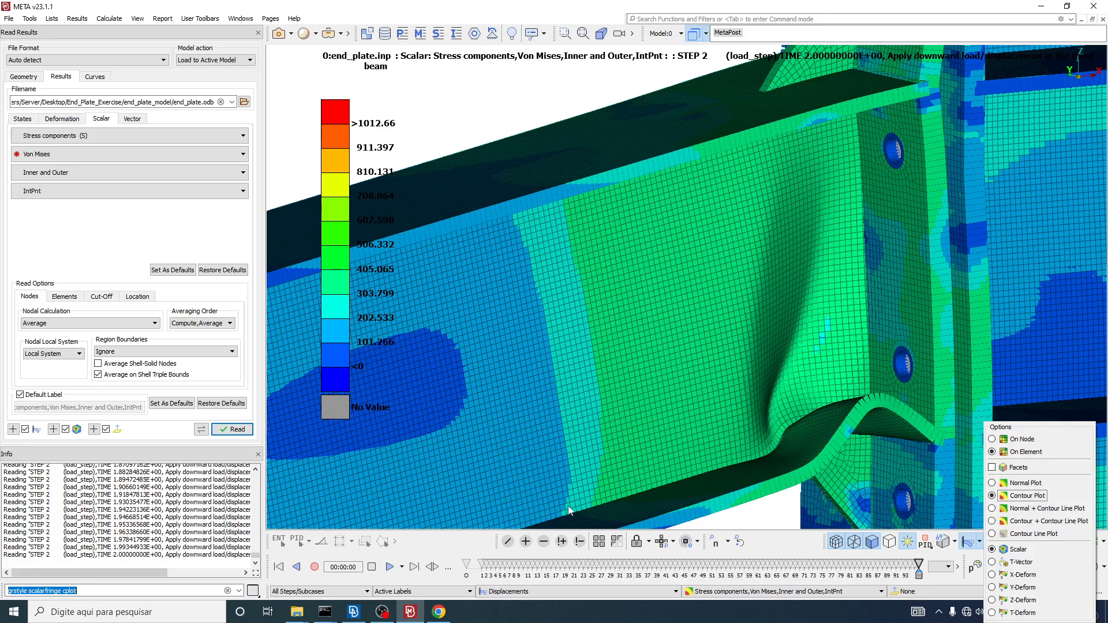
Step: Examine how the Von Mises contour boundaries cut through individual mesh elements on the beam web near the loaded end
left_click(660, 293)
scroll(660, 293, "down", 5)
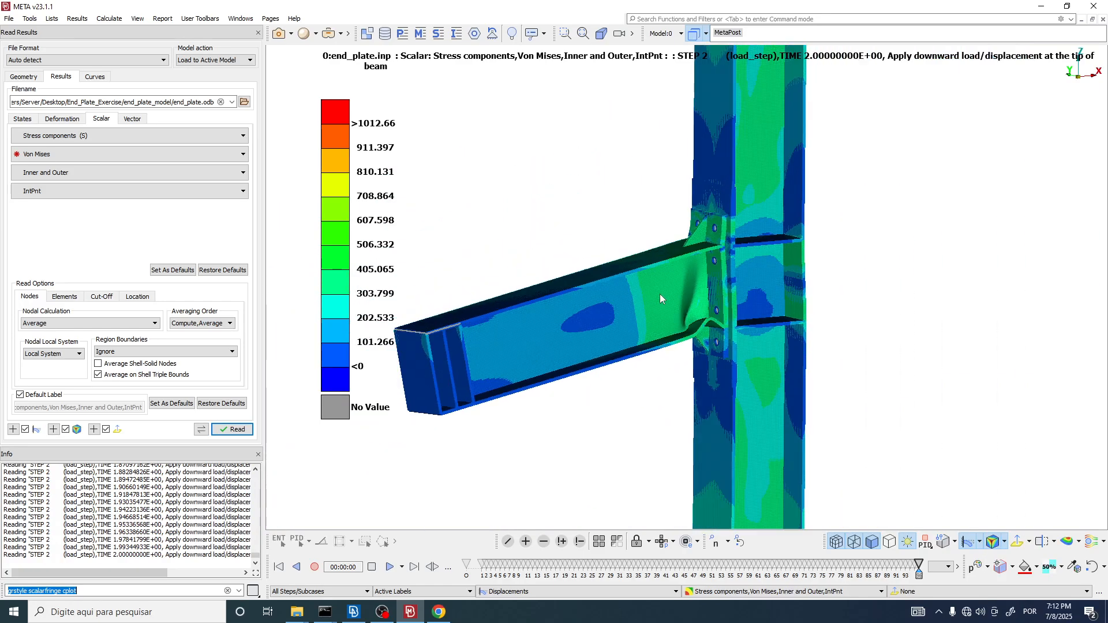
scroll(476, 356, "up", 10)
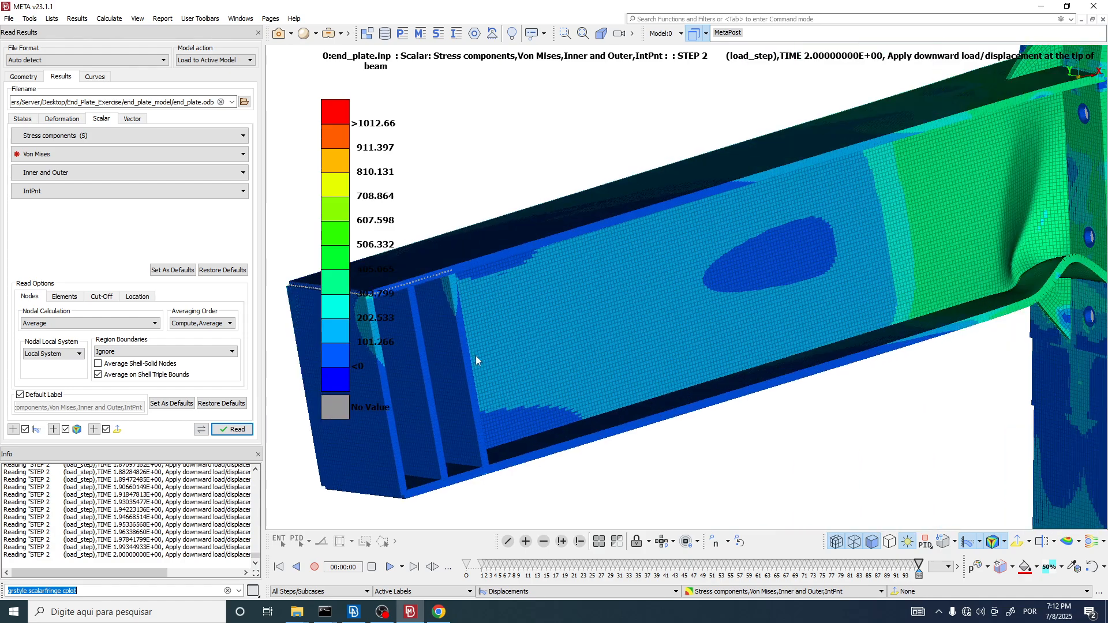
scroll(552, 231, "up", 3)
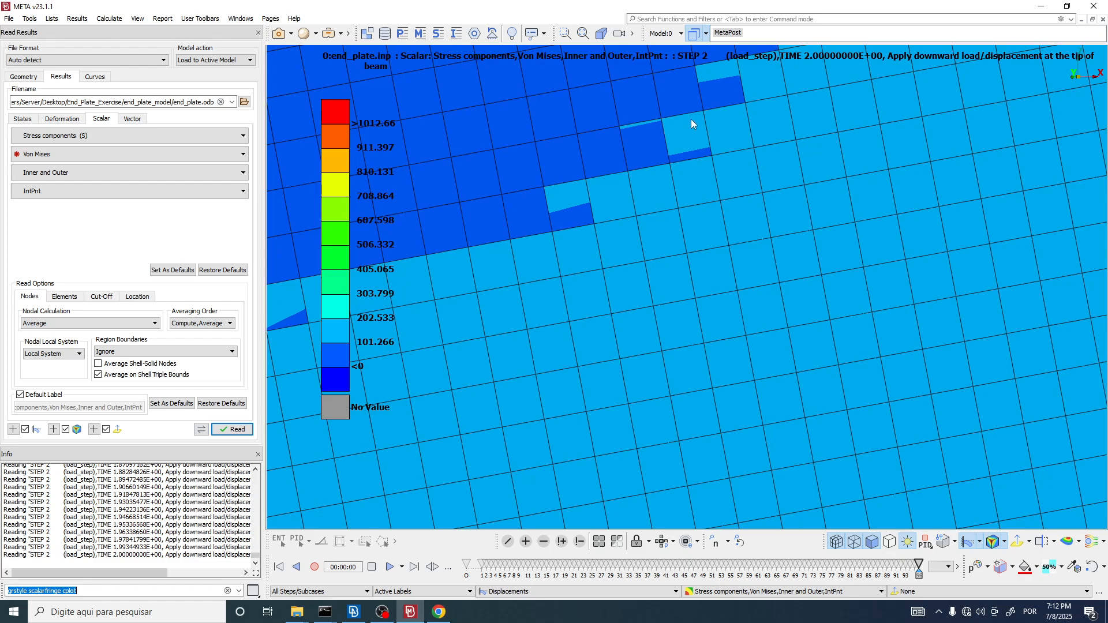
scroll(571, 272, "down", 4)
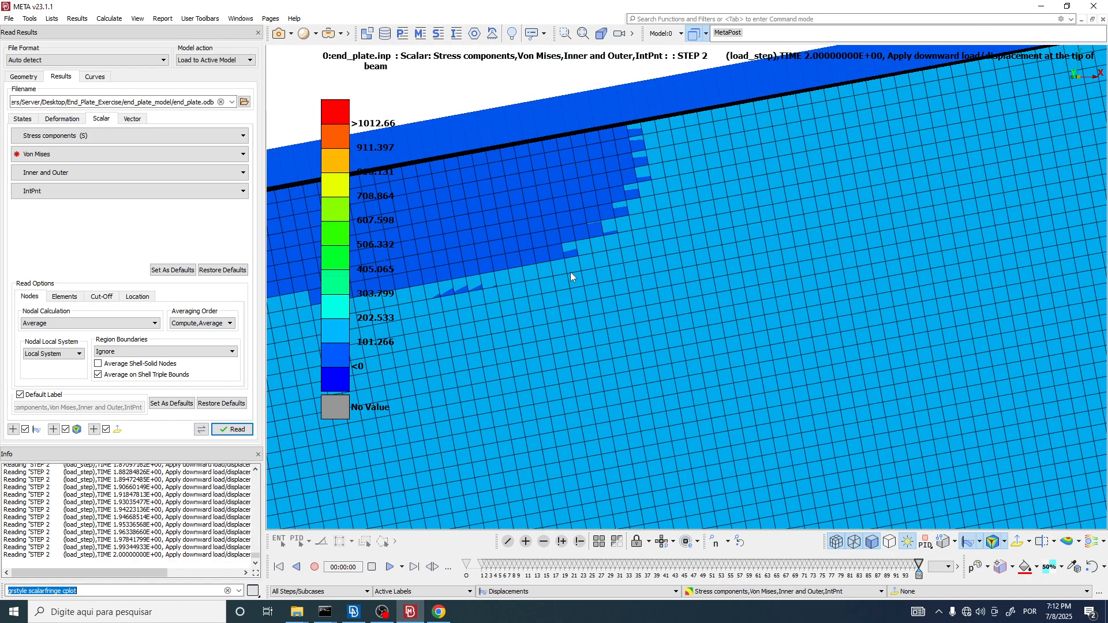
scroll(610, 222, "up", 5)
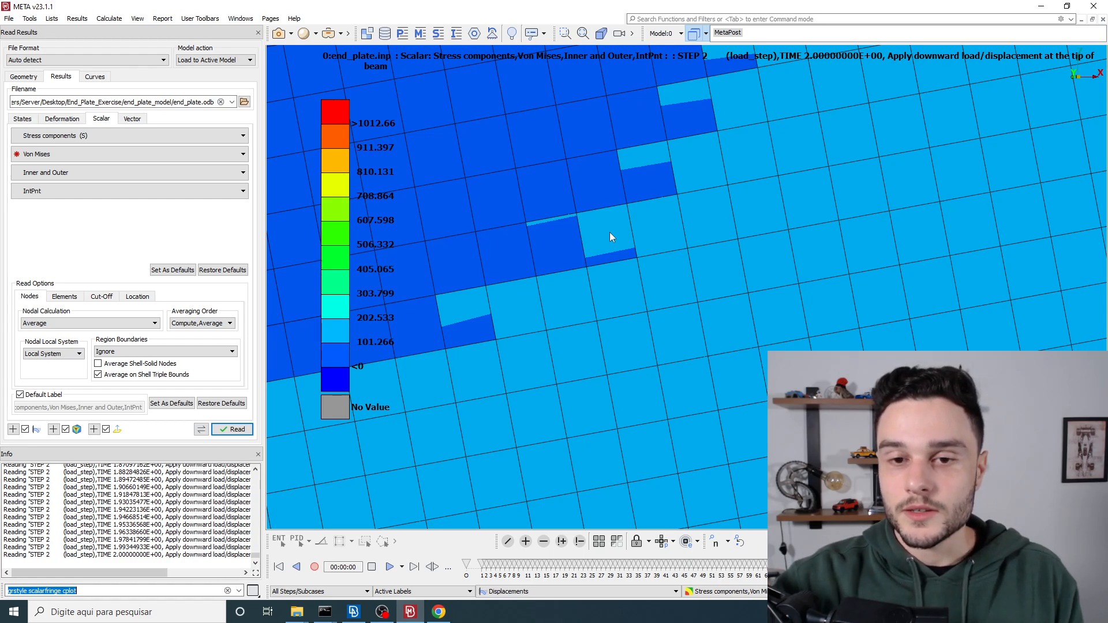
scroll(609, 232, "down", 3)
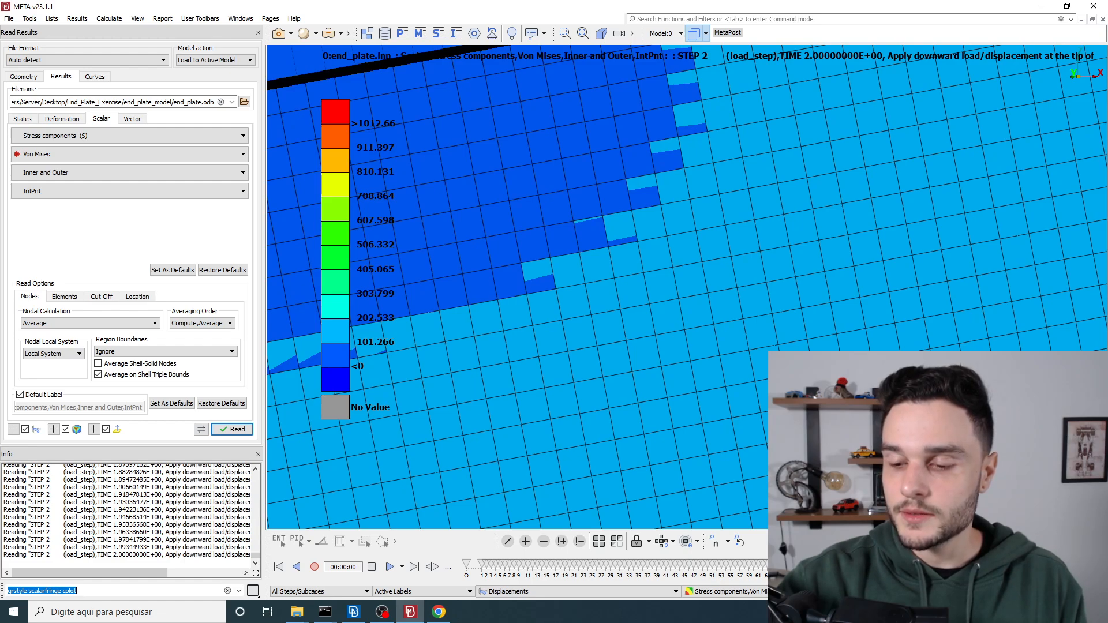
Step: Show the total displacement magnitude (T-Deform) as the contour fringe on the beam web
left_click(981, 523)
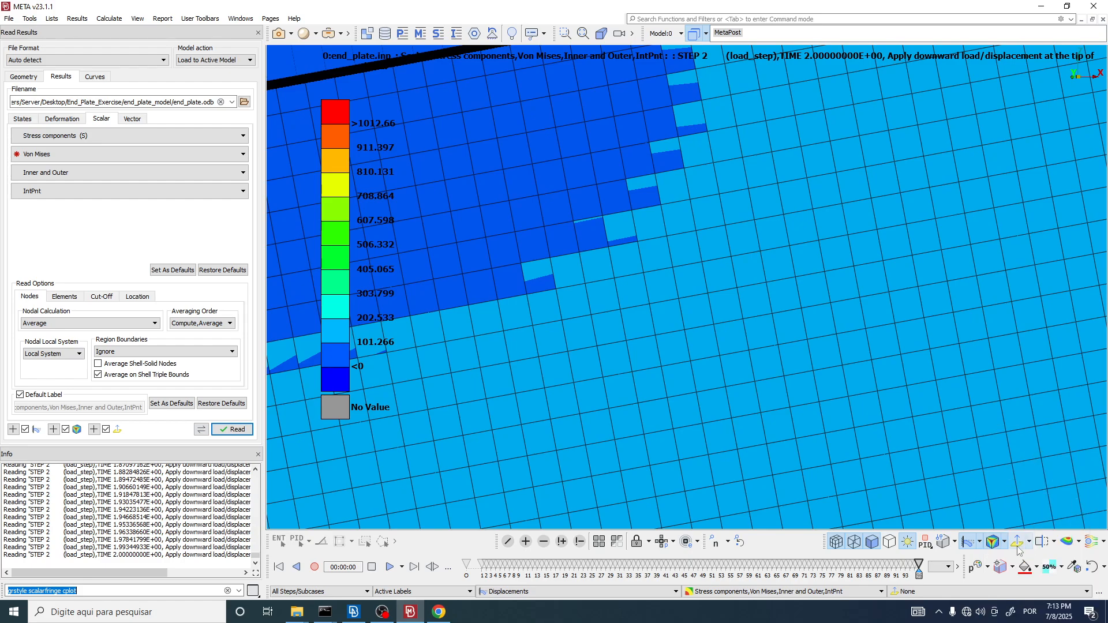
left_click(1007, 541)
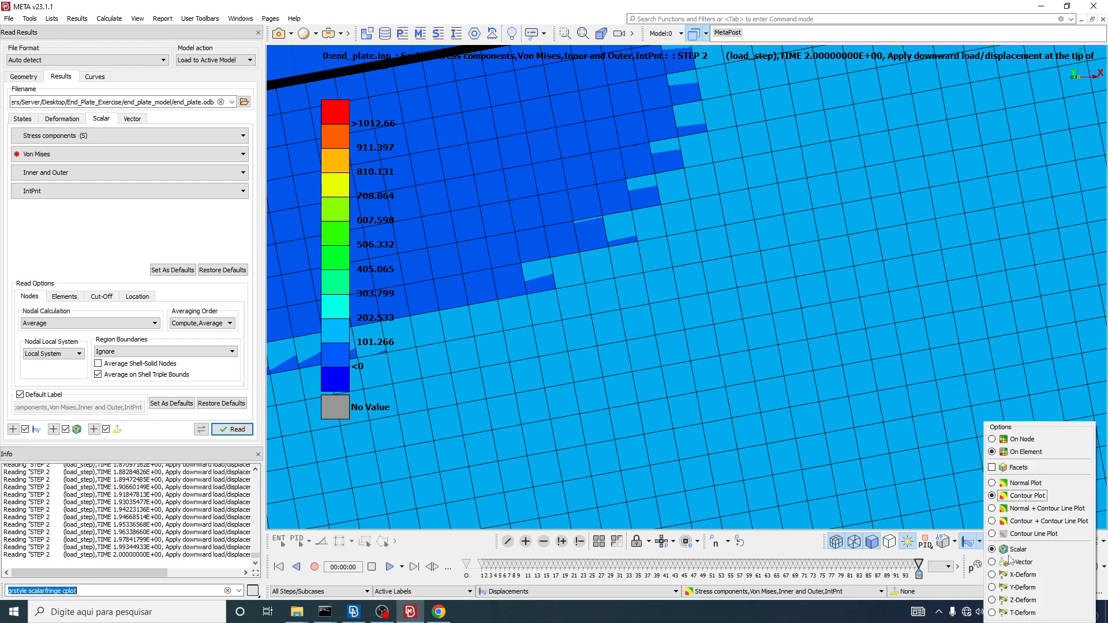
left_click(992, 613)
scroll(644, 346, "down", 10)
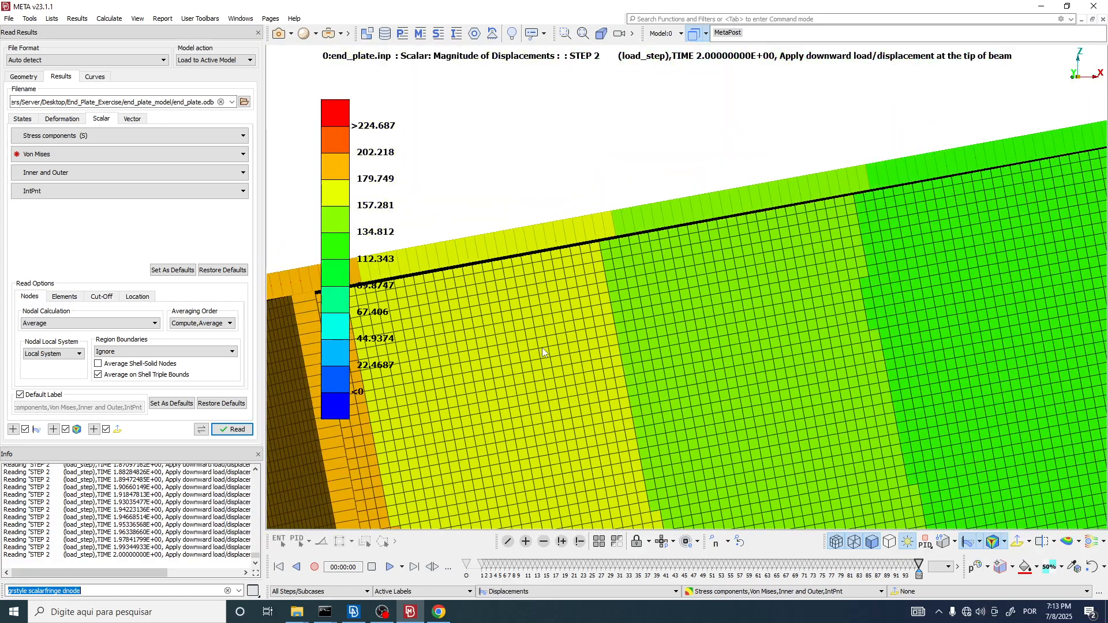
Step: Examine the displacement contour boundaries against the element edges along the beam web up to the stiffened end
scroll(670, 365, "up", 1)
scroll(681, 346, "up", 4)
scroll(682, 348, "up", 5)
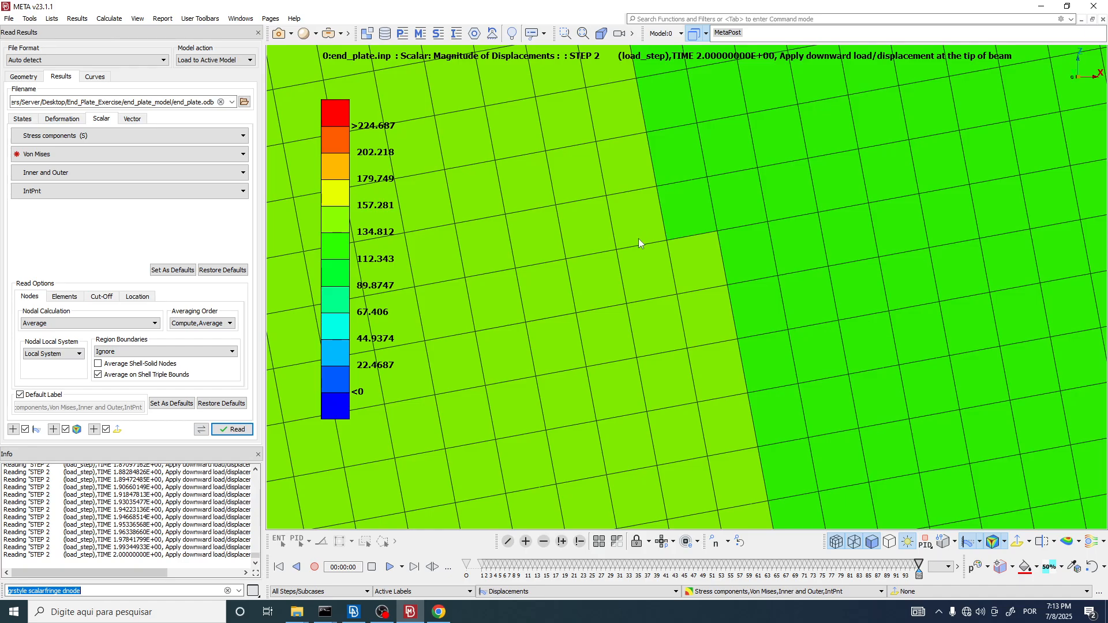
scroll(555, 265, "down", 8)
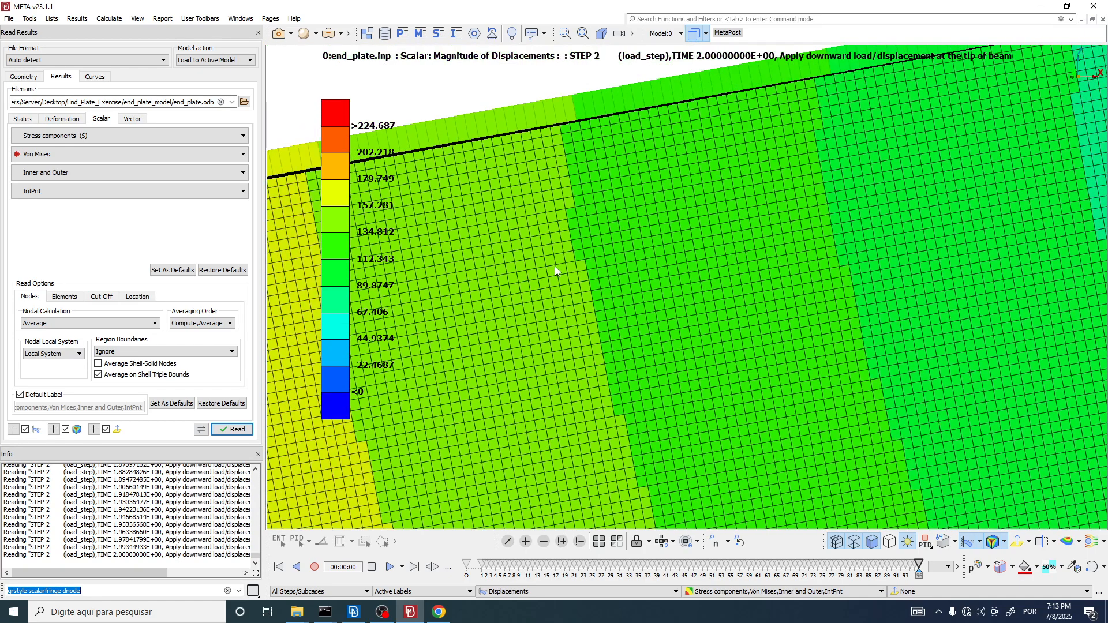
scroll(938, 257, "up", 8)
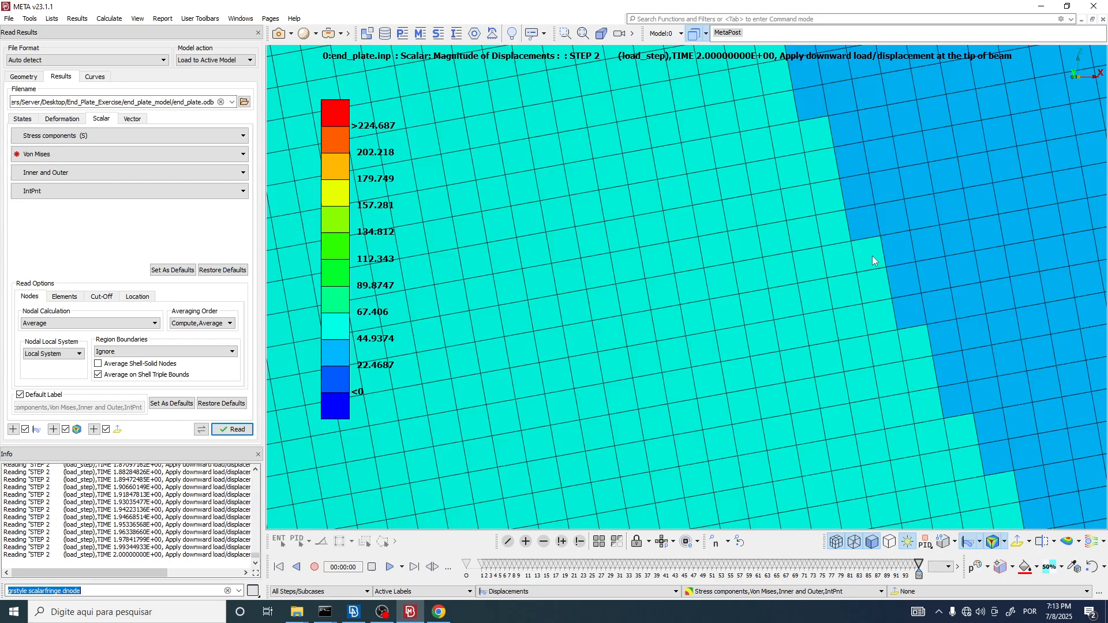
scroll(857, 248, "down", 8)
scroll(848, 257, "up", 8)
scroll(813, 202, "up", 4)
scroll(640, 314, "down", 3)
scroll(705, 276, "up", 2)
scroll(814, 228, "down", 2)
scroll(819, 231, "down", 6)
scroll(791, 233, "up", 6)
left_click_drag(609, 273, 596, 331, "ctrl")
Step: Switch the contour fringe back to scalar Von Mises stress and examine its boundaries within the web elements
left_click(1051, 569)
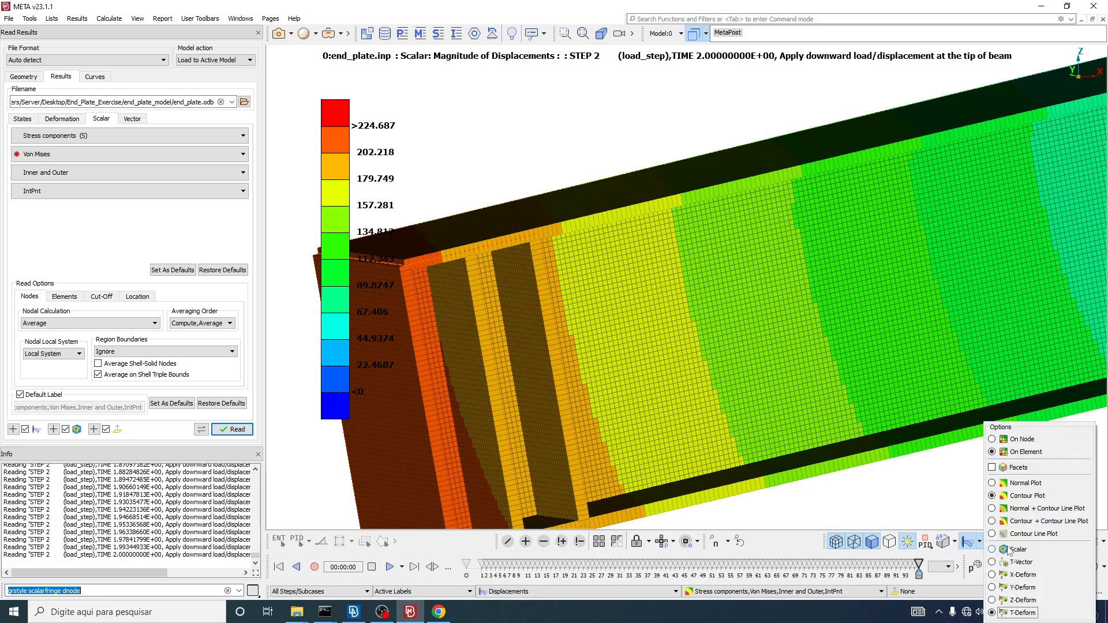
left_click(994, 550)
scroll(677, 229, "up", 6)
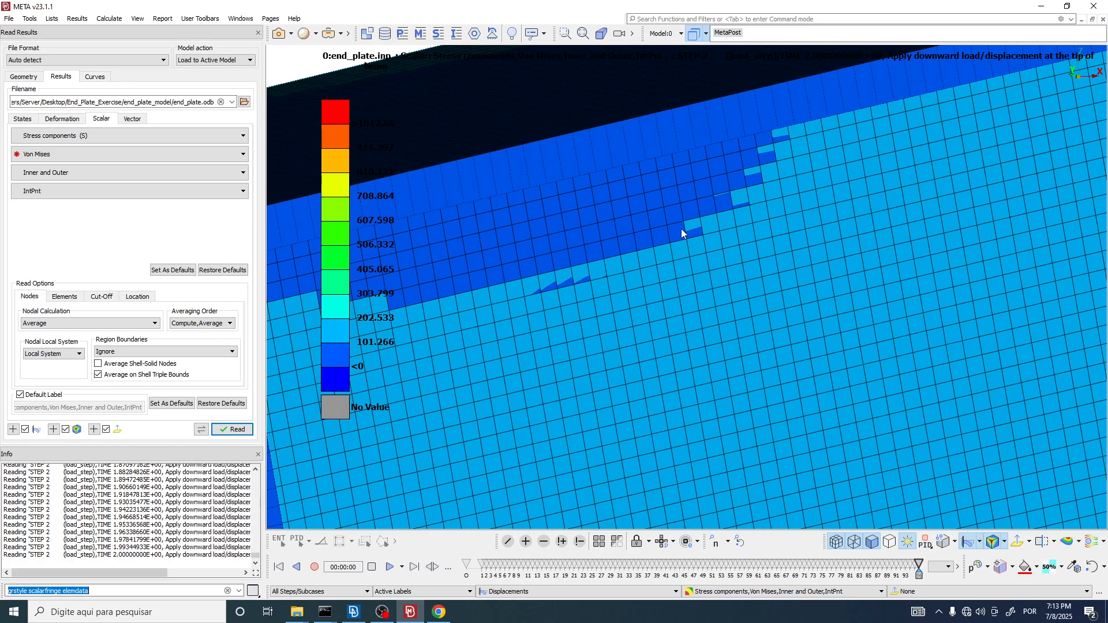
scroll(722, 231, "up", 4)
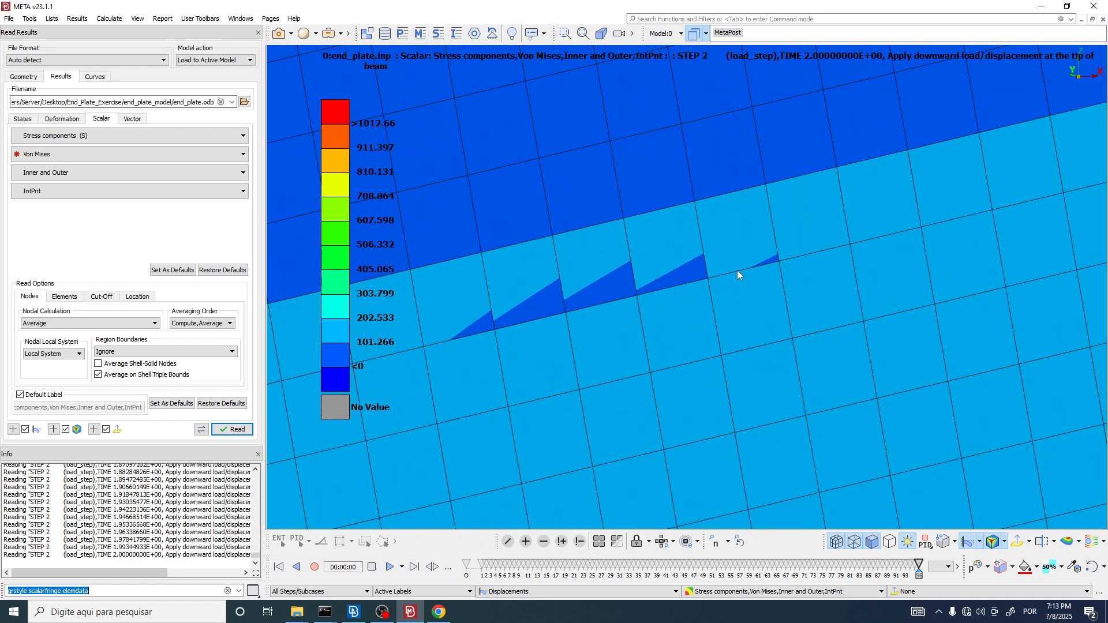
scroll(542, 268, "down", 4)
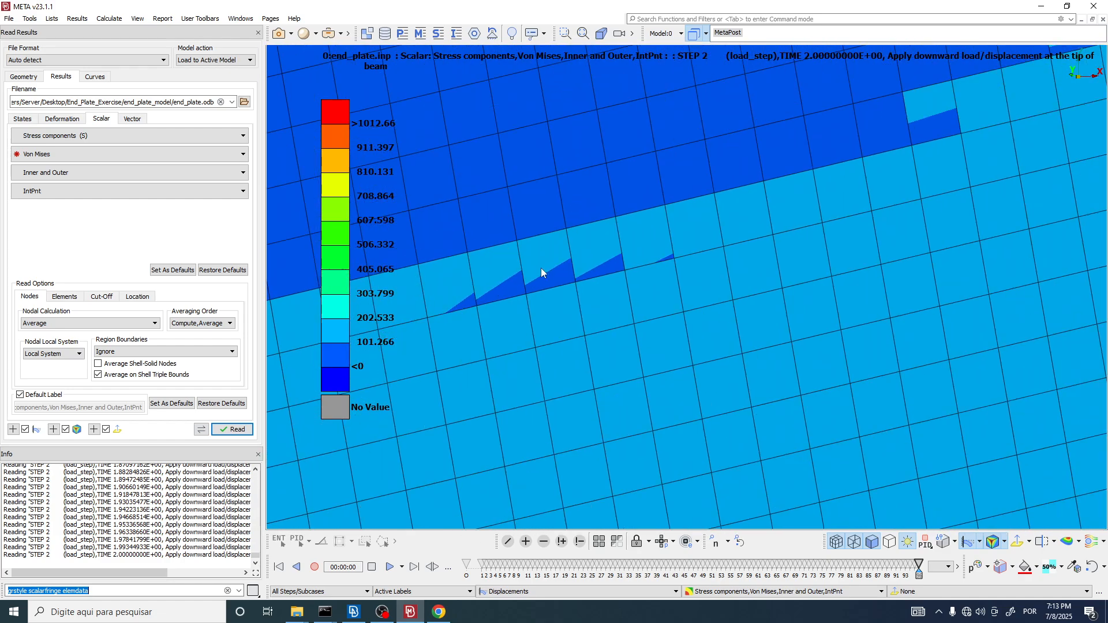
scroll(687, 240, "up", 4)
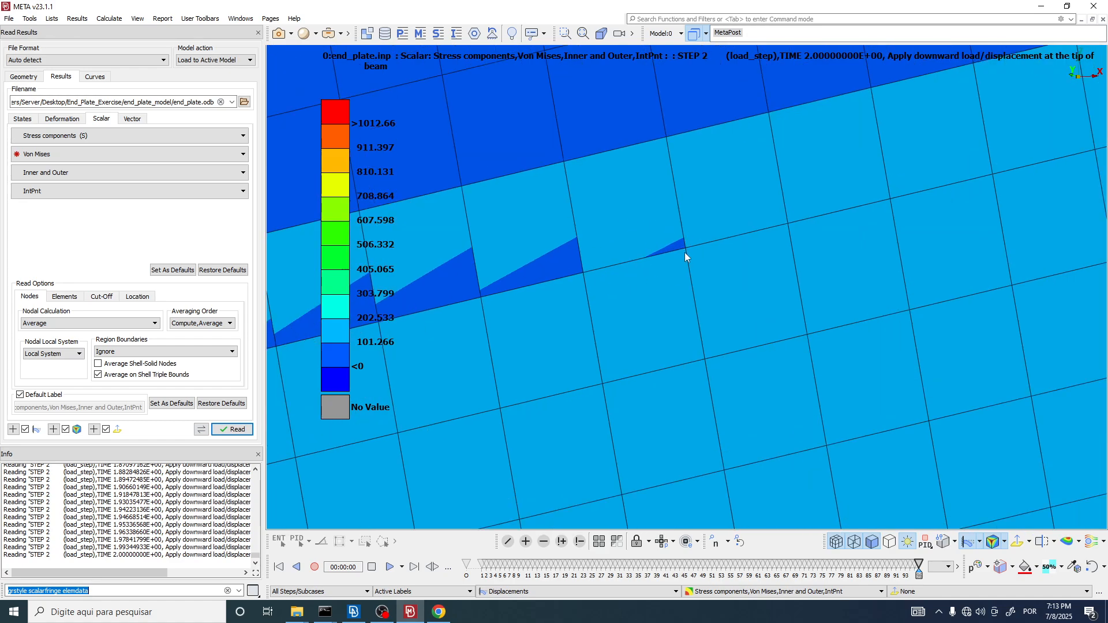
Step: Examine the element-based Von Mises contour boundaries along the beam web, from the stiffened end to the low-stress patch at mid-web
scroll(673, 262, "down", 6)
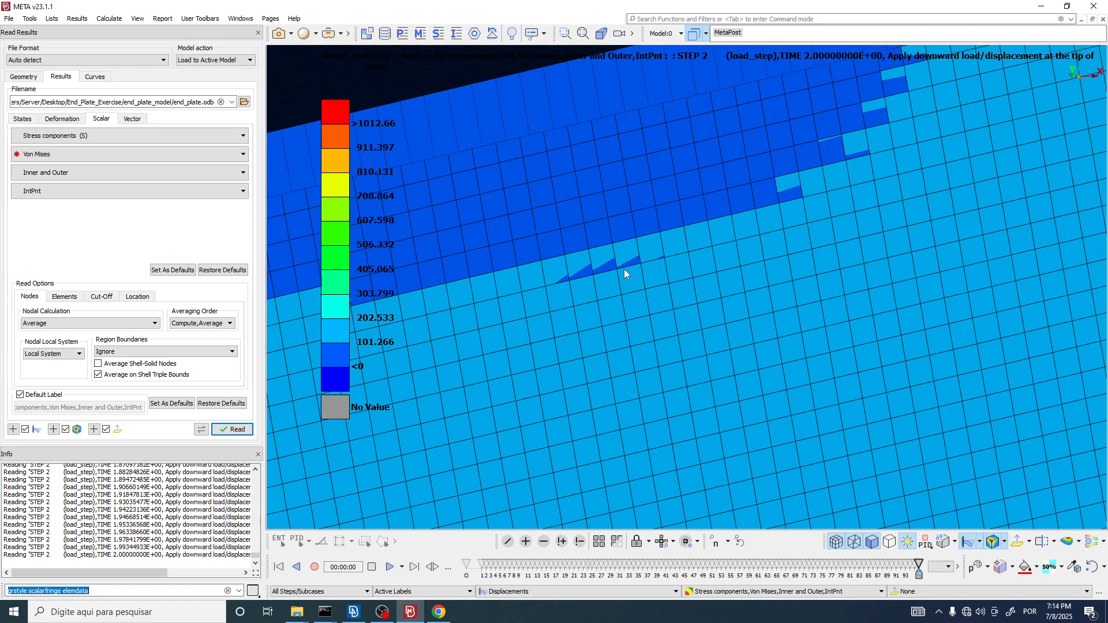
scroll(624, 269, "down", 7)
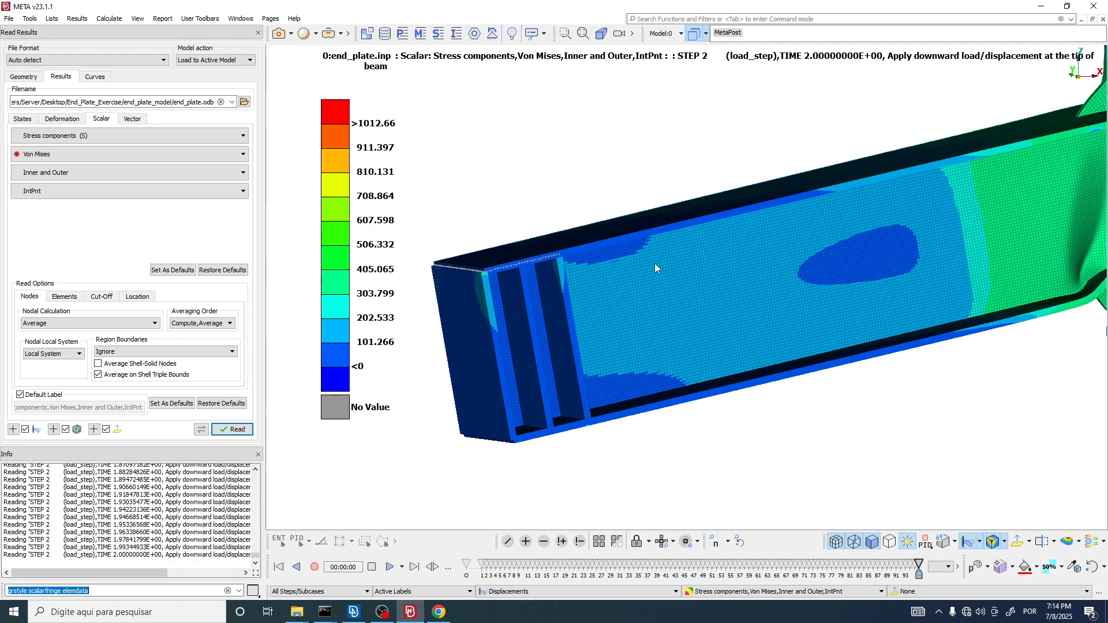
scroll(654, 263, "up", 6)
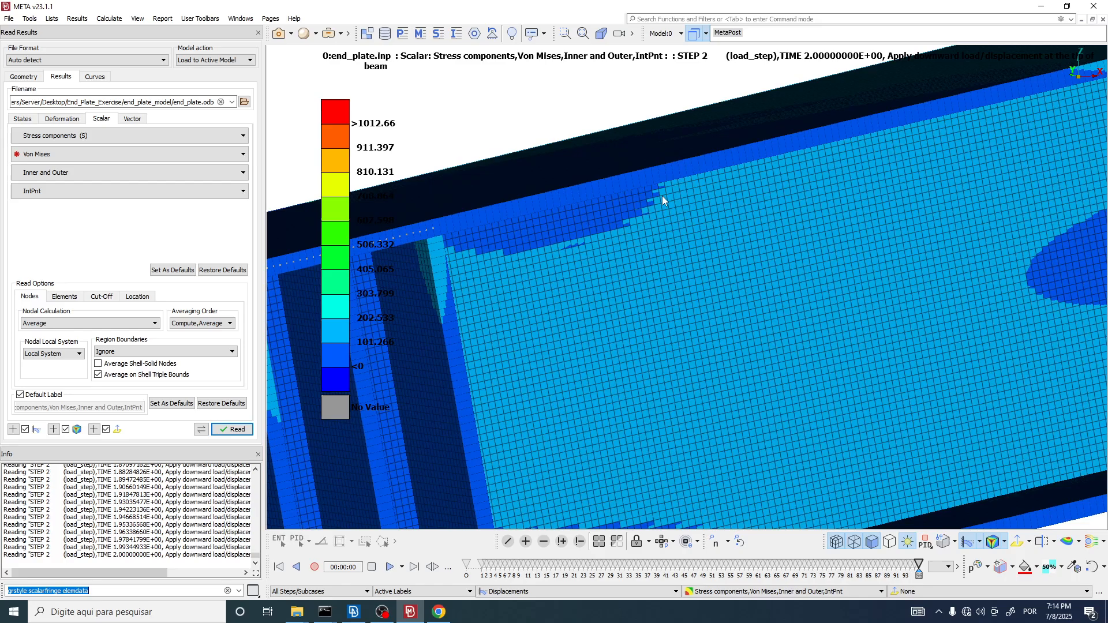
scroll(712, 285, "down", 10)
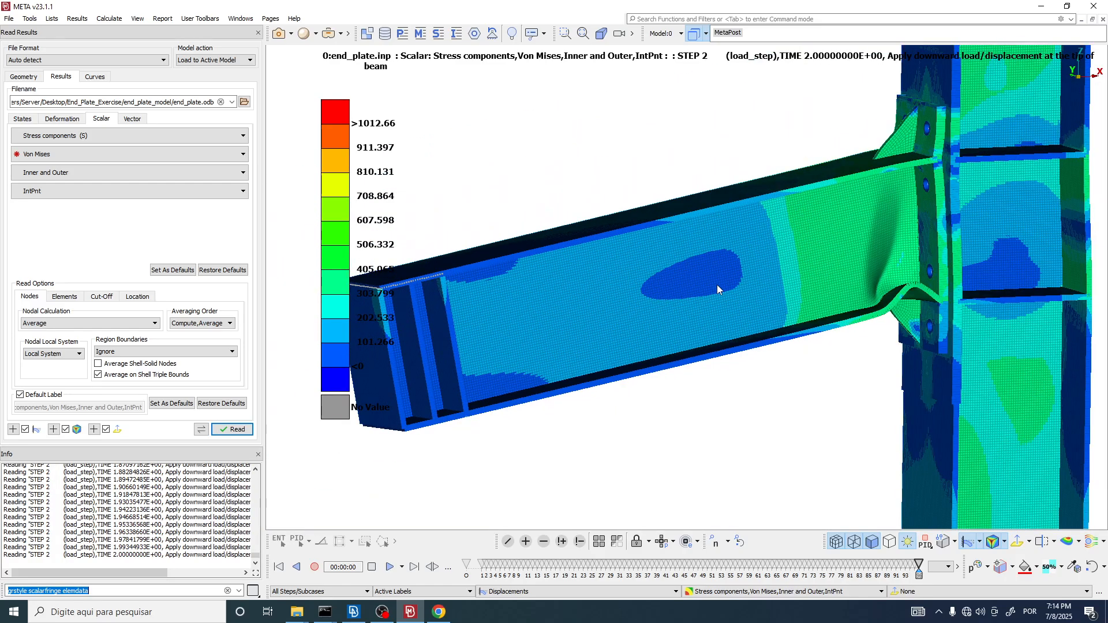
scroll(722, 268, "up", 5)
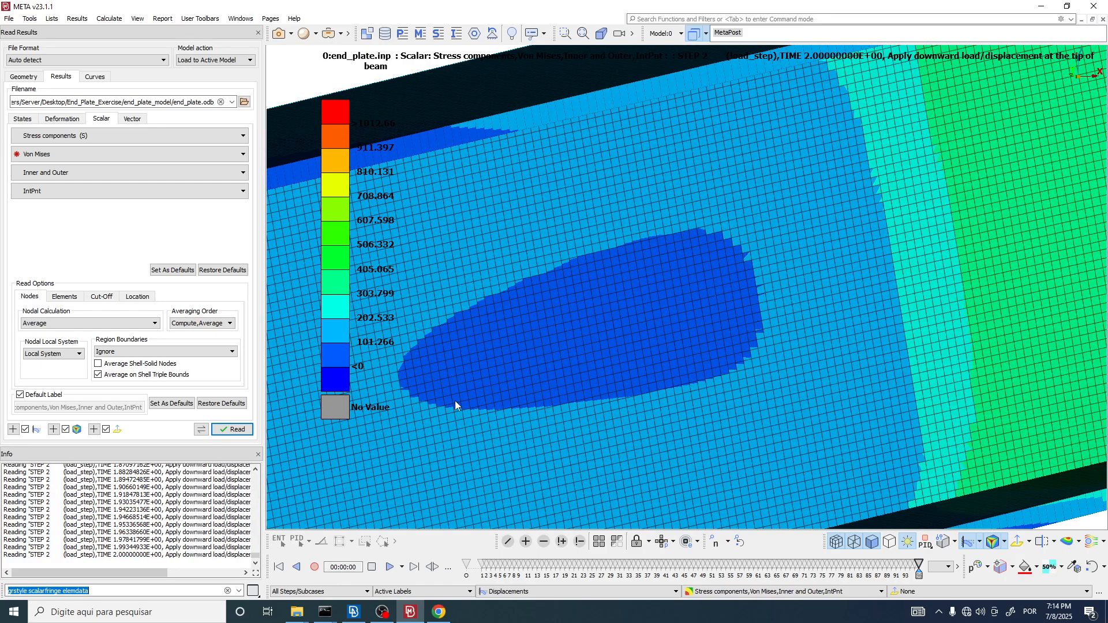
scroll(632, 344, "down", 3)
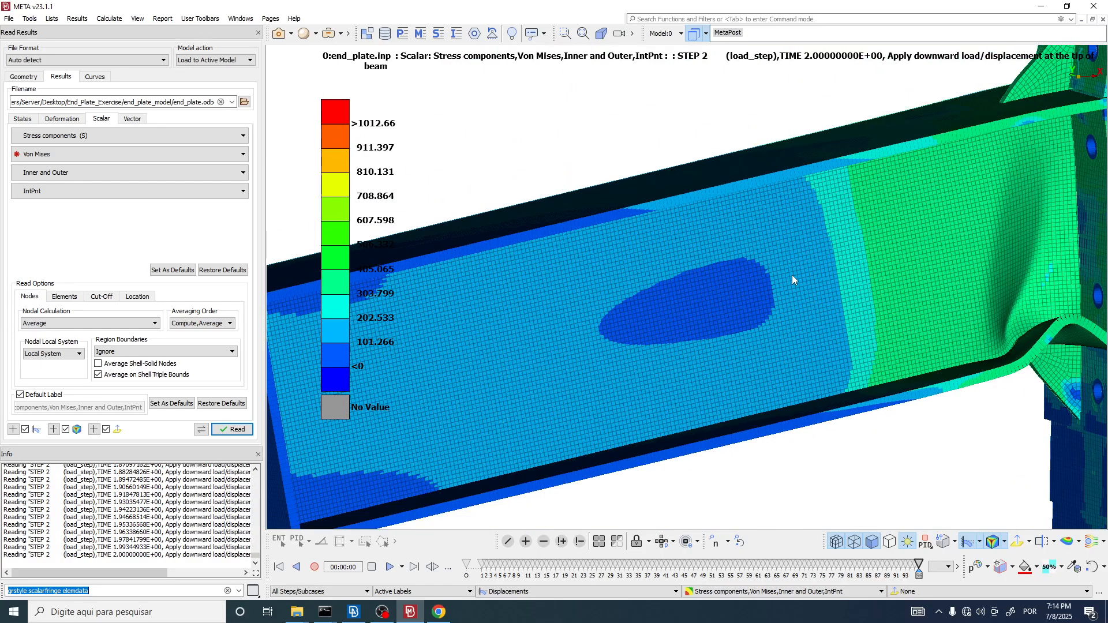
scroll(792, 275, "down", 3)
left_click_drag(729, 287, 808, 294, "ctrl")
scroll(1010, 453, "up", 1)
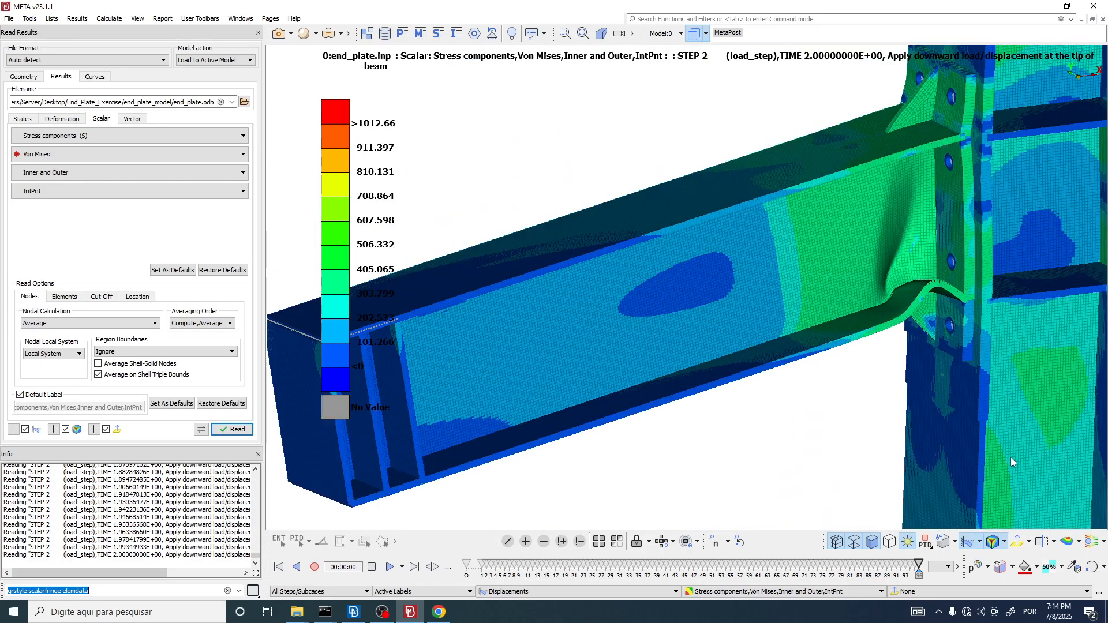
Step: Switch the Von Mises contour fringe to On Node display and inspect the edge of the low-stress patch in the beam web
left_click(1005, 542)
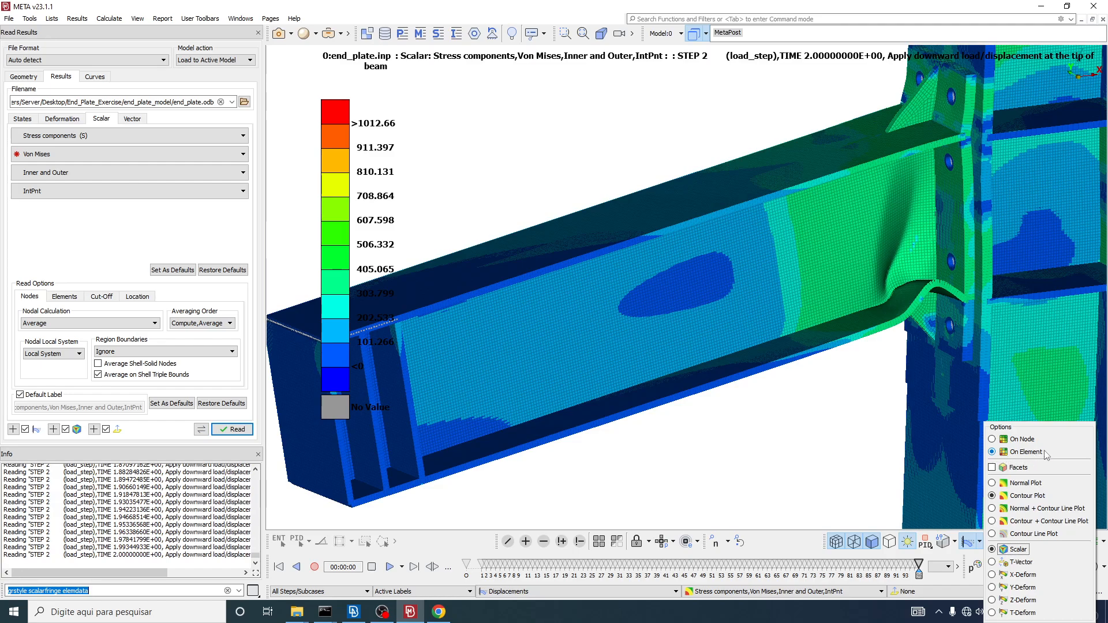
left_click(993, 440)
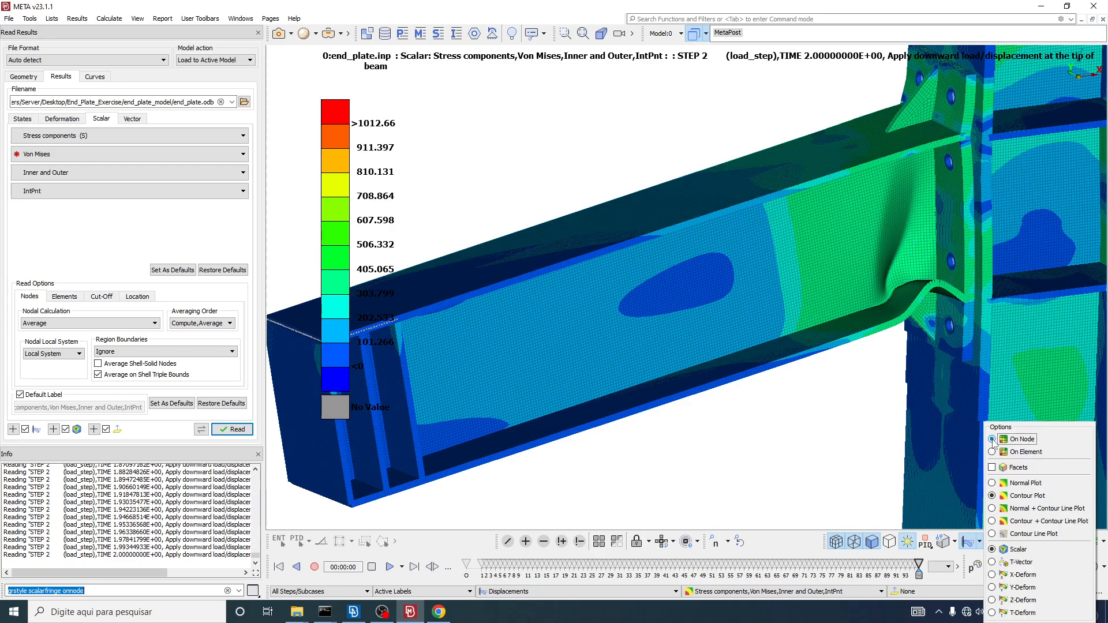
scroll(717, 262, "up", 6)
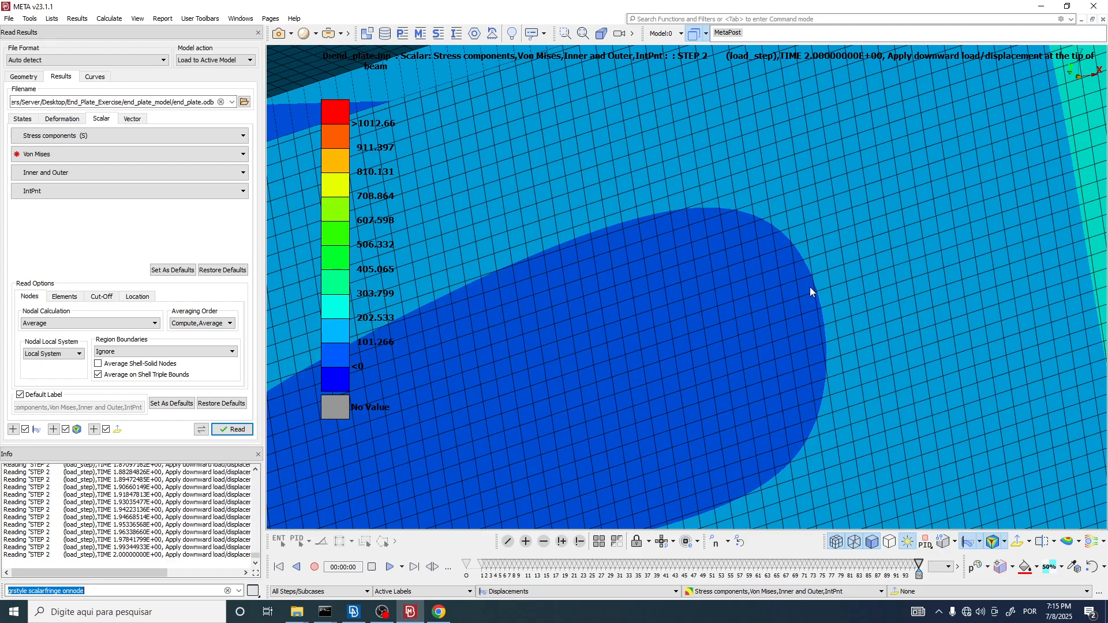
scroll(810, 288, "up", 5)
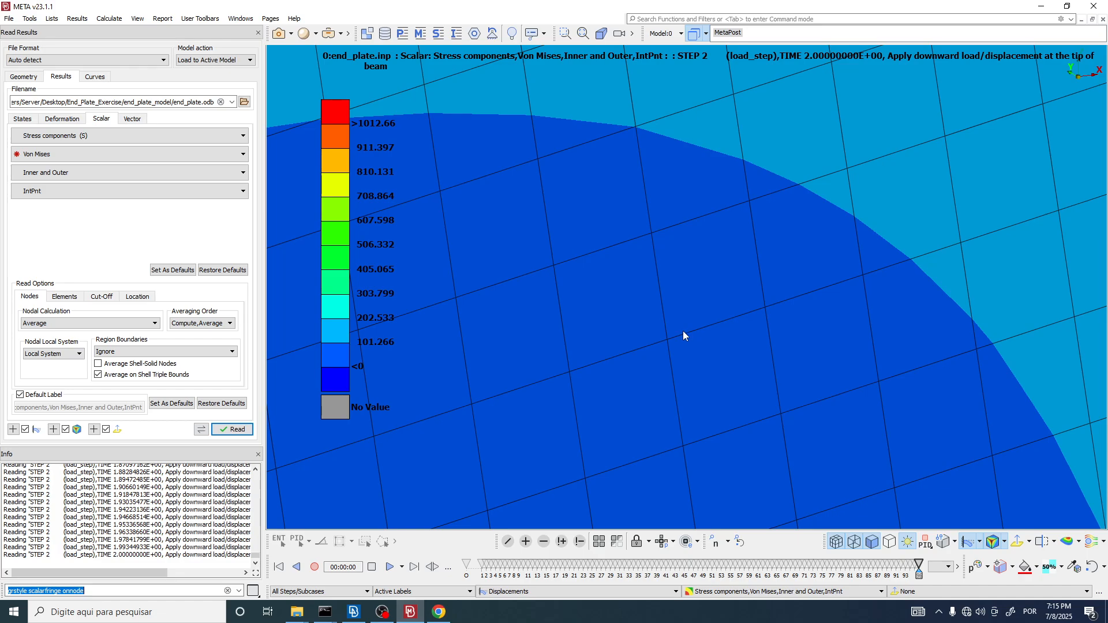
Step: Examine how the nodal Von Mises contour boundary around the web's low-stress patch crosses the individual mesh elements
scroll(701, 202, "down", 8)
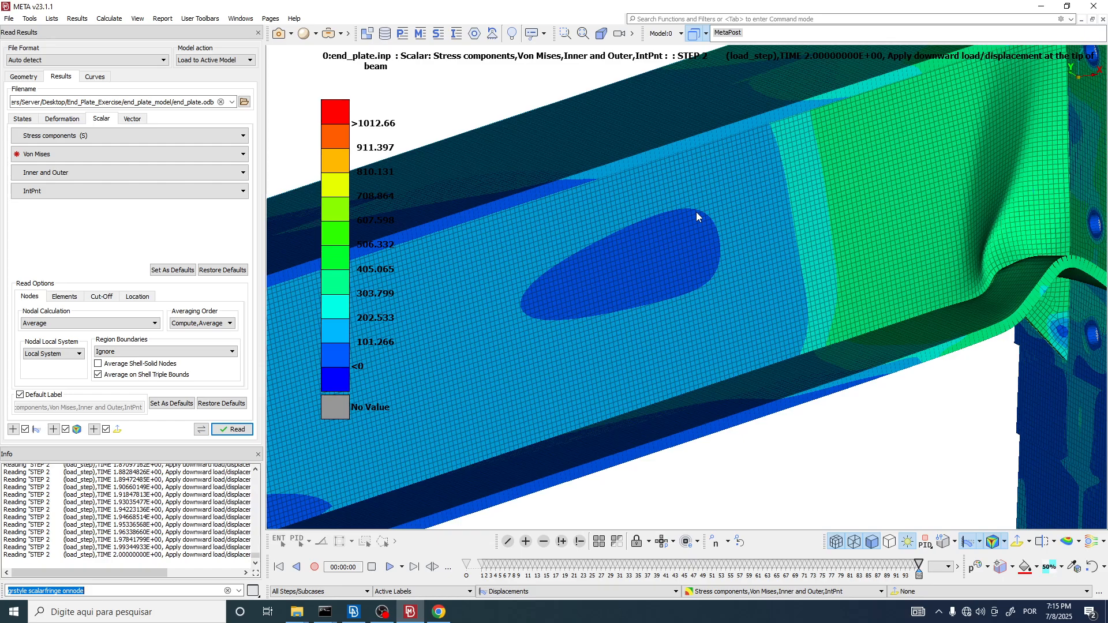
scroll(696, 213, "up", 6)
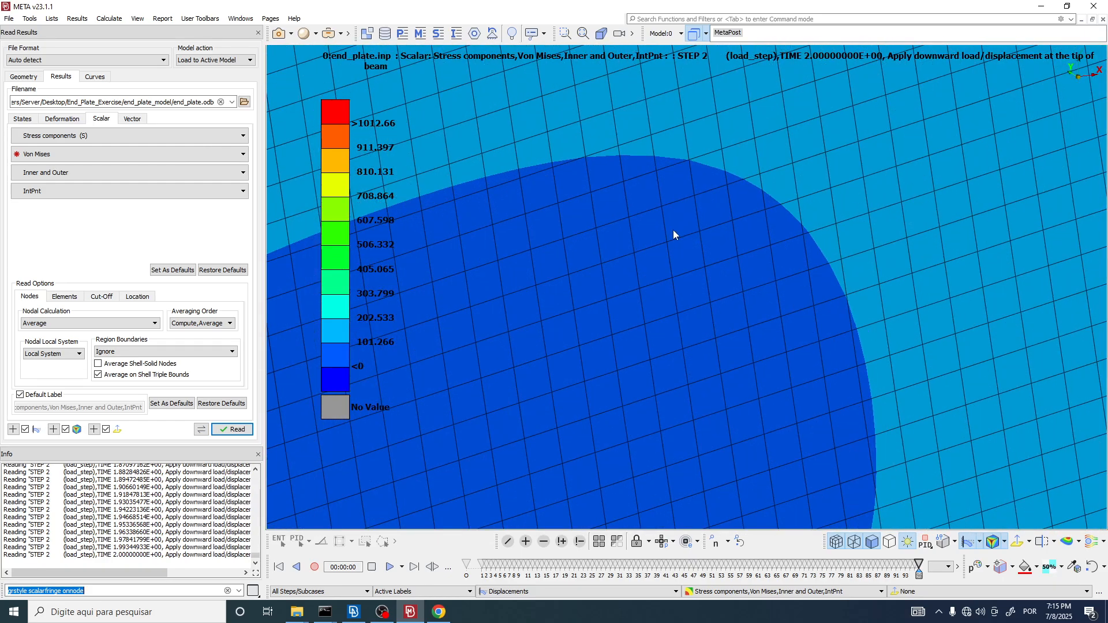
scroll(670, 219, "up", 2)
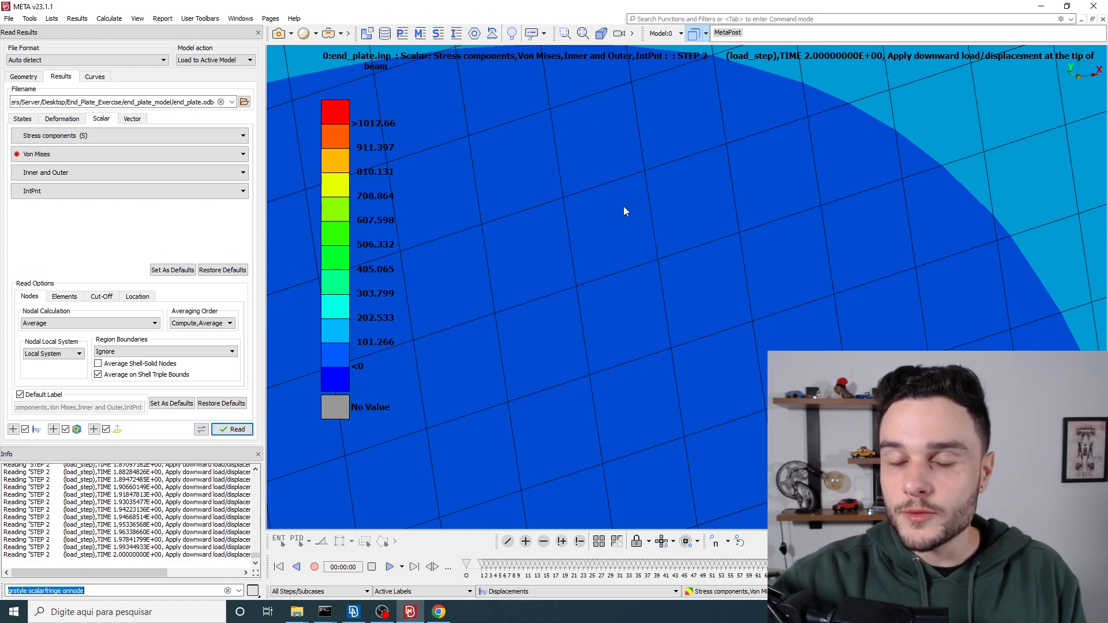
scroll(615, 237, "down", 2)
scroll(646, 208, "up", 2)
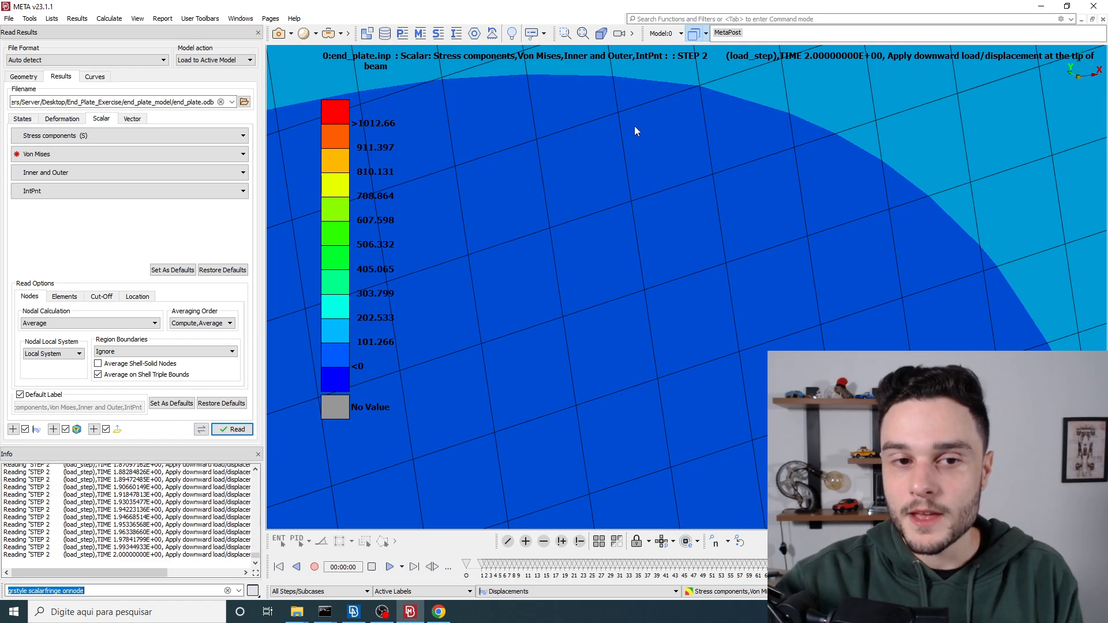
scroll(589, 199, "down", 2)
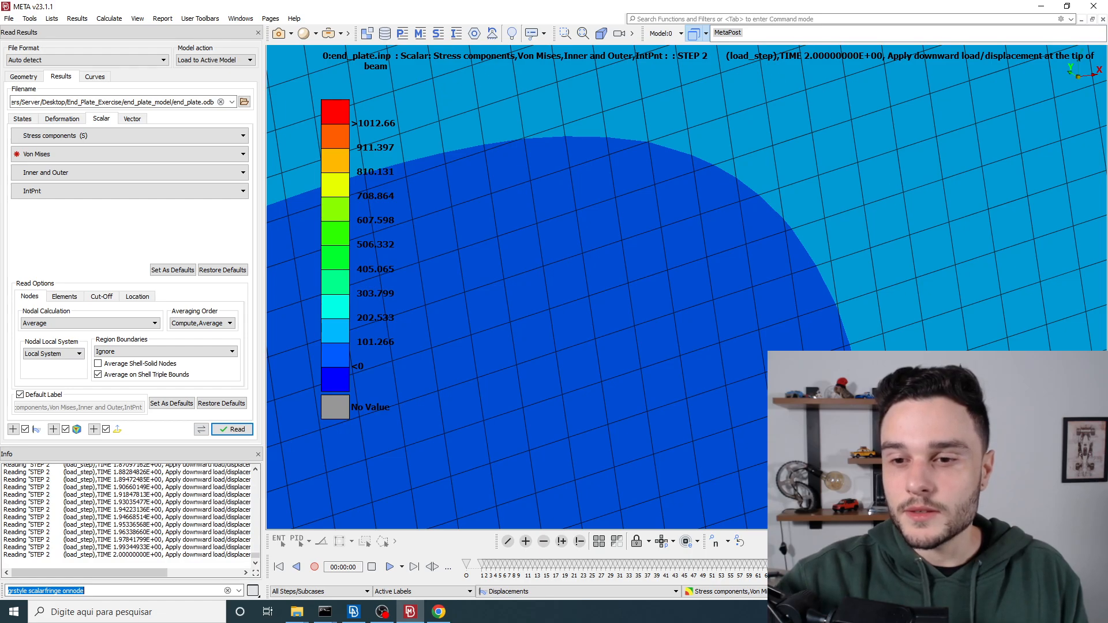
scroll(820, 169, "down", 4)
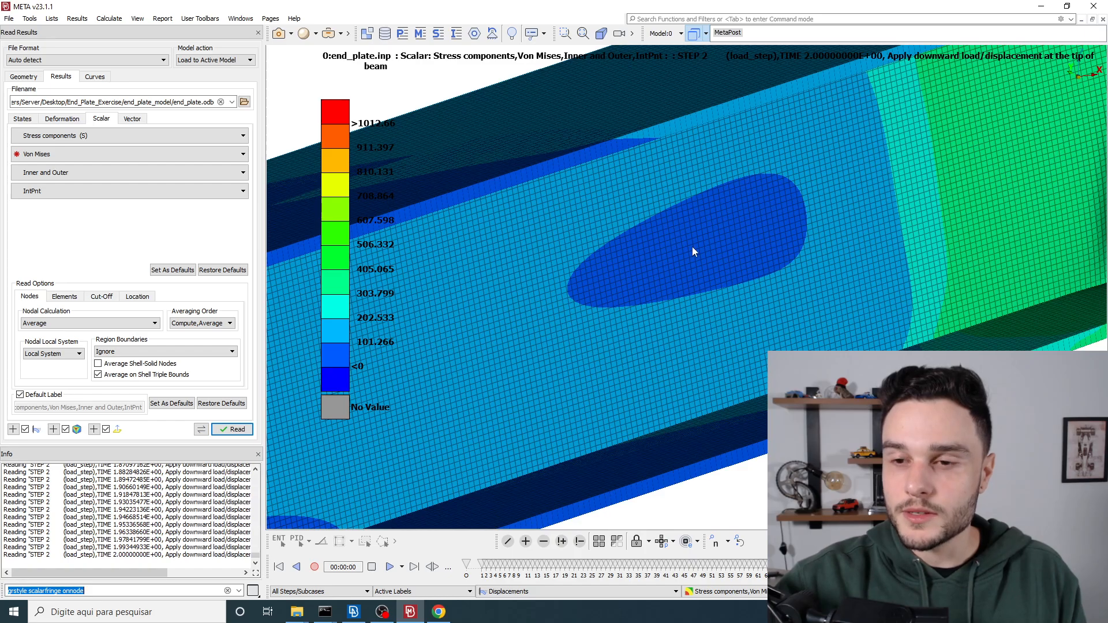
scroll(644, 244, "down", 3)
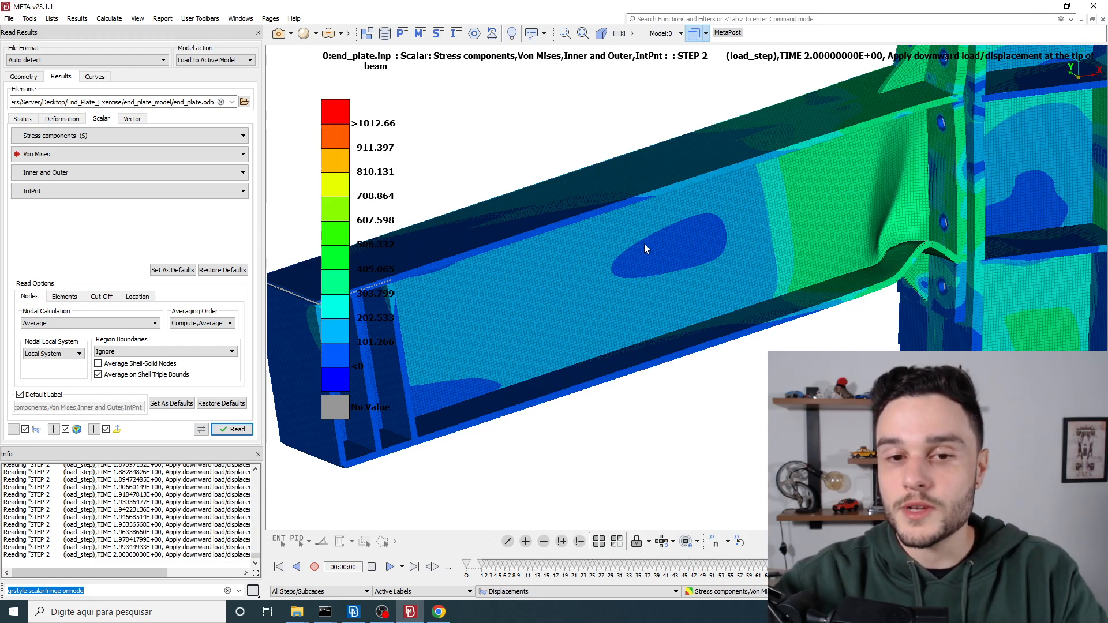
Step: Review the stress location options, choose IntPnt, and examine the nodal contour in the beam web
left_click(105, 192)
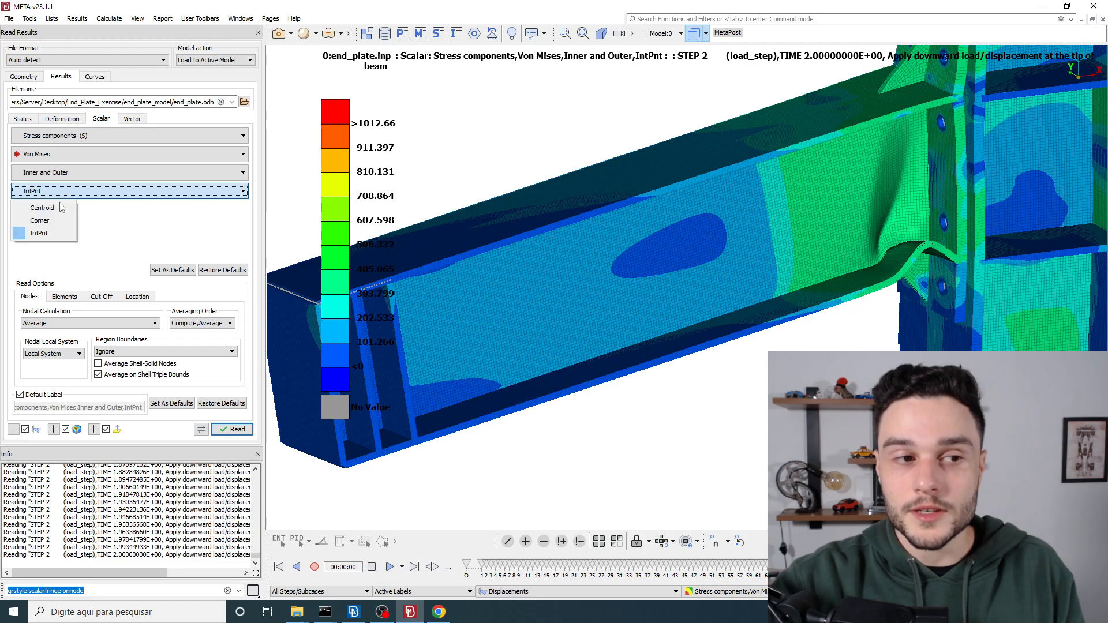
left_click(39, 233)
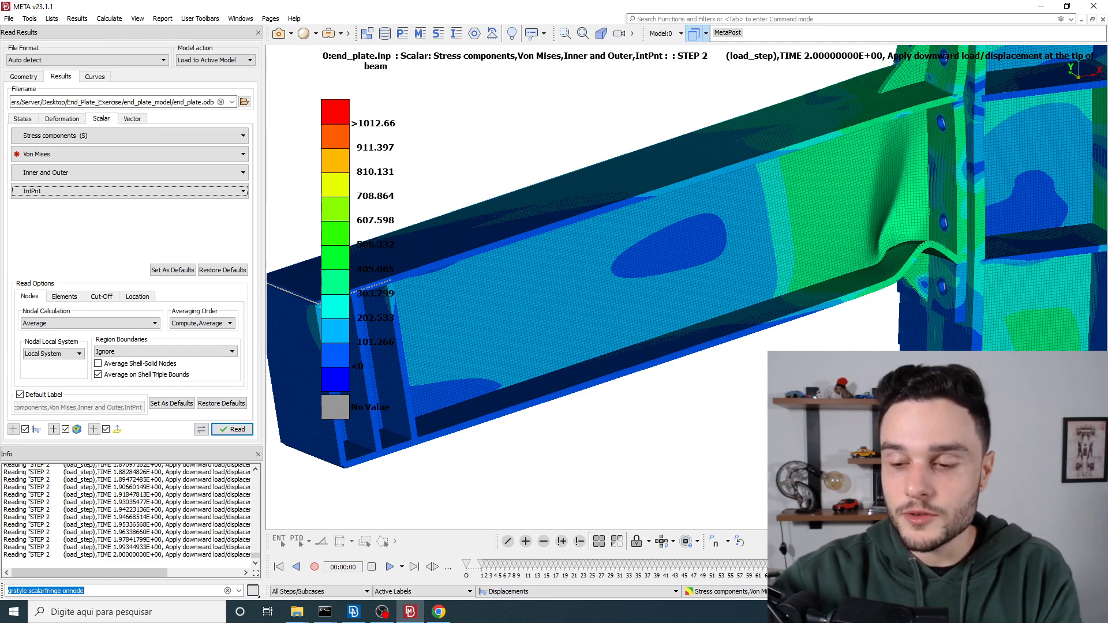
scroll(696, 283, "up", 5)
scroll(581, 243, "down", 4)
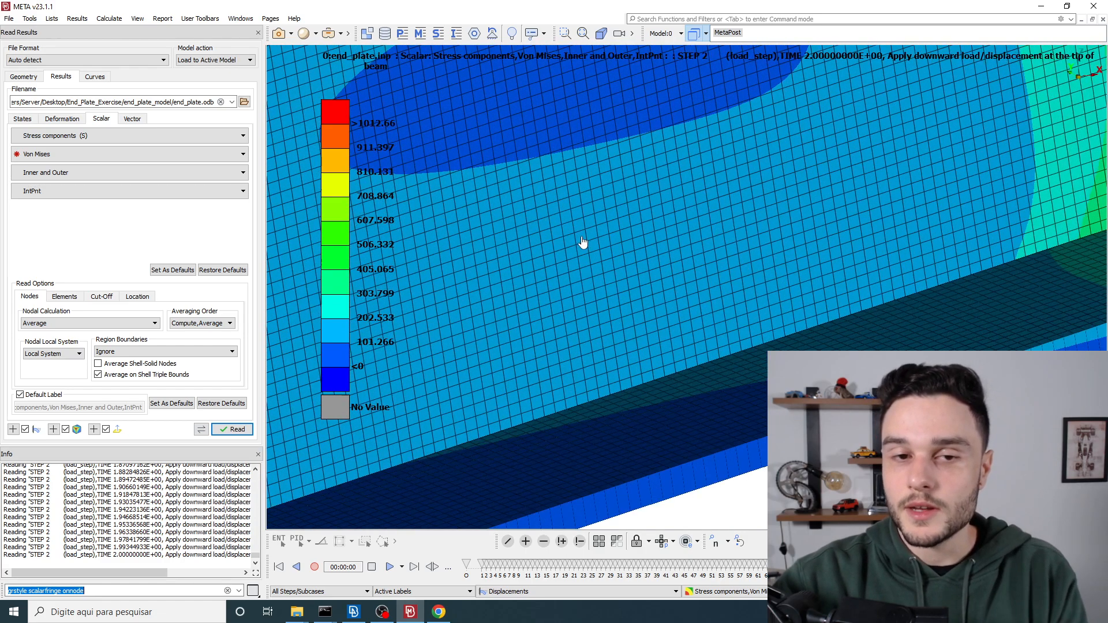
scroll(660, 185, "up", 3)
scroll(635, 198, "down", 4)
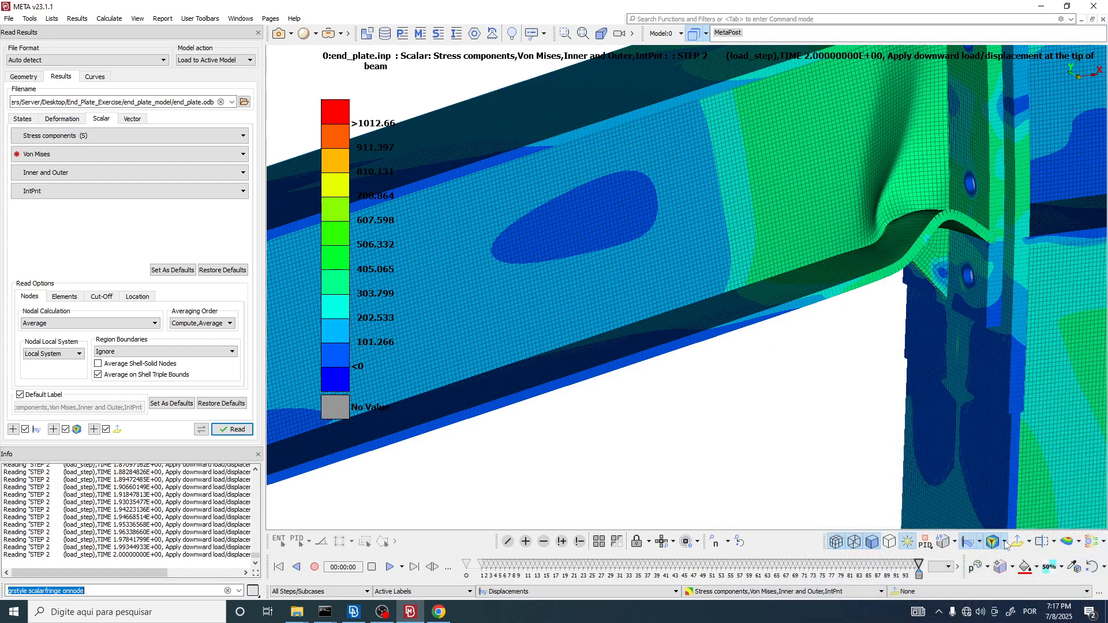
Step: Review the fringe display options available for the Von Mises plot, then view the whole beam
left_click(1006, 543)
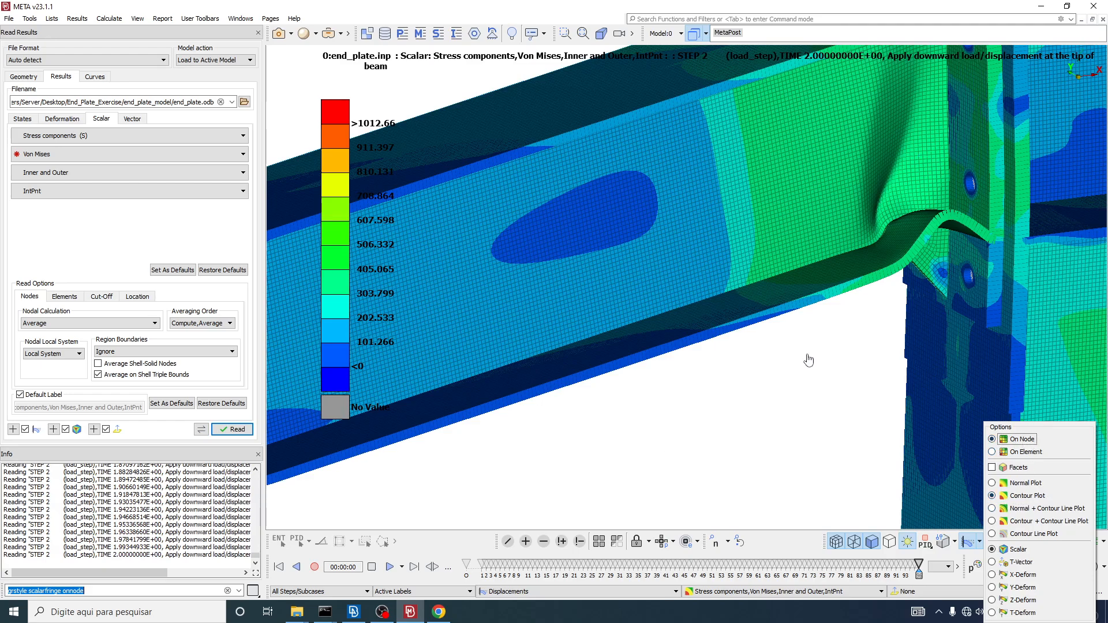
left_click(729, 353)
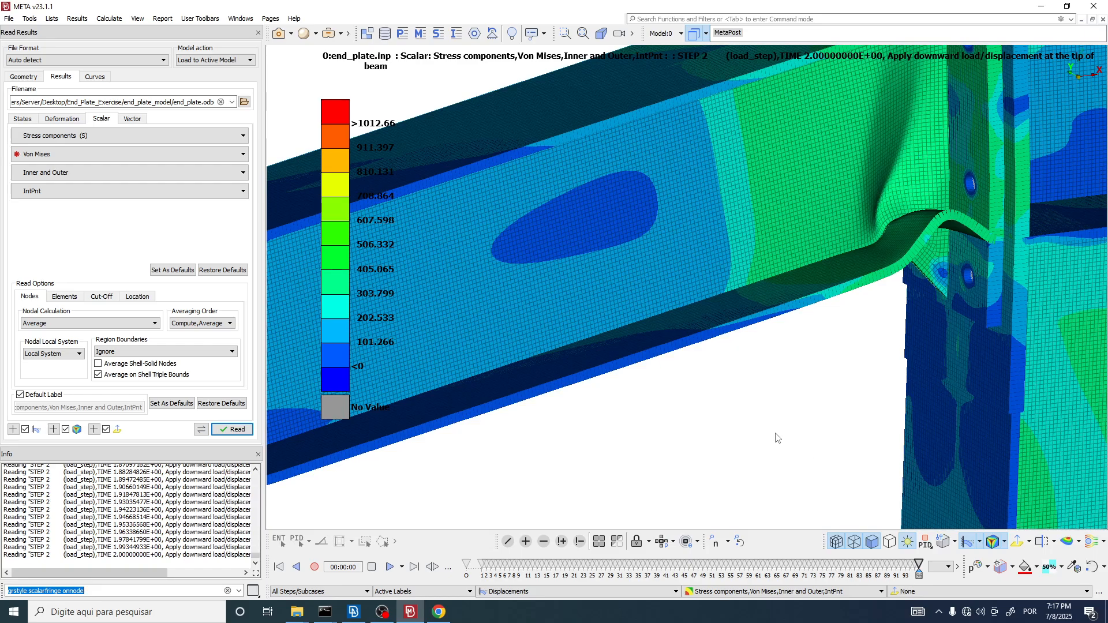
scroll(728, 397, "down", 5)
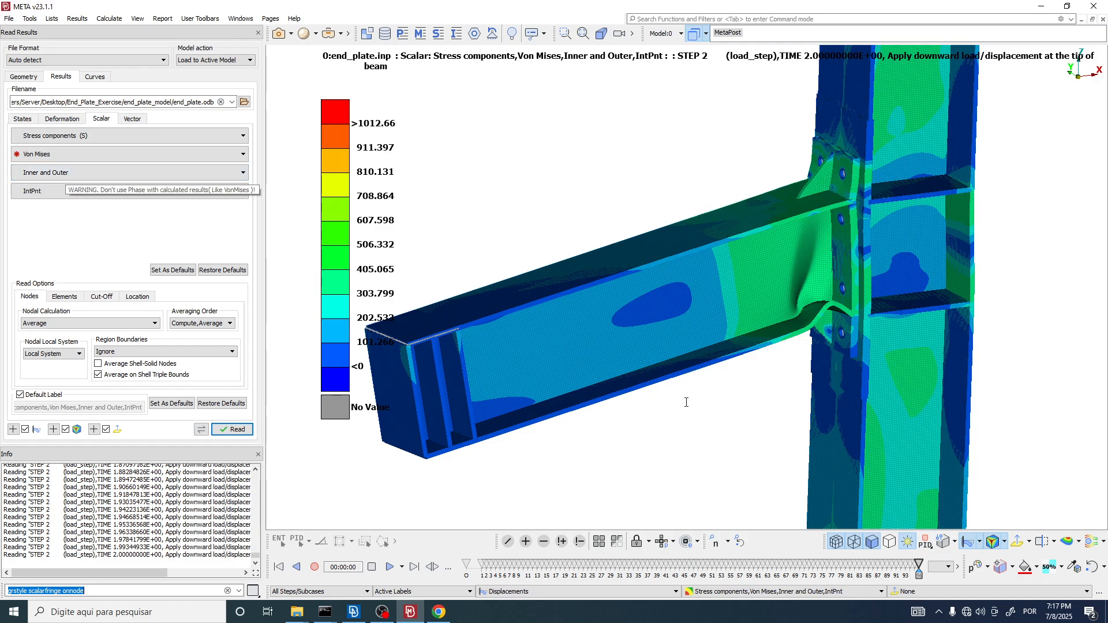
Step: Examine the continuity of the nodal Von Mises contour across the beam's upper flange edge from both sides
scroll(620, 262, "up", 3)
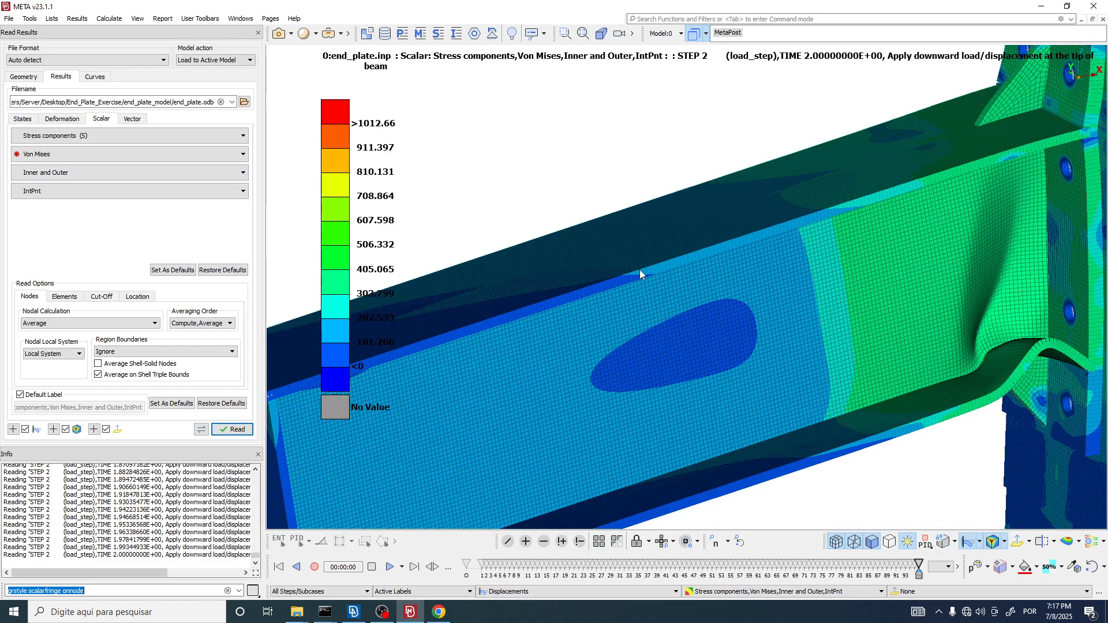
scroll(640, 269, "up", 5)
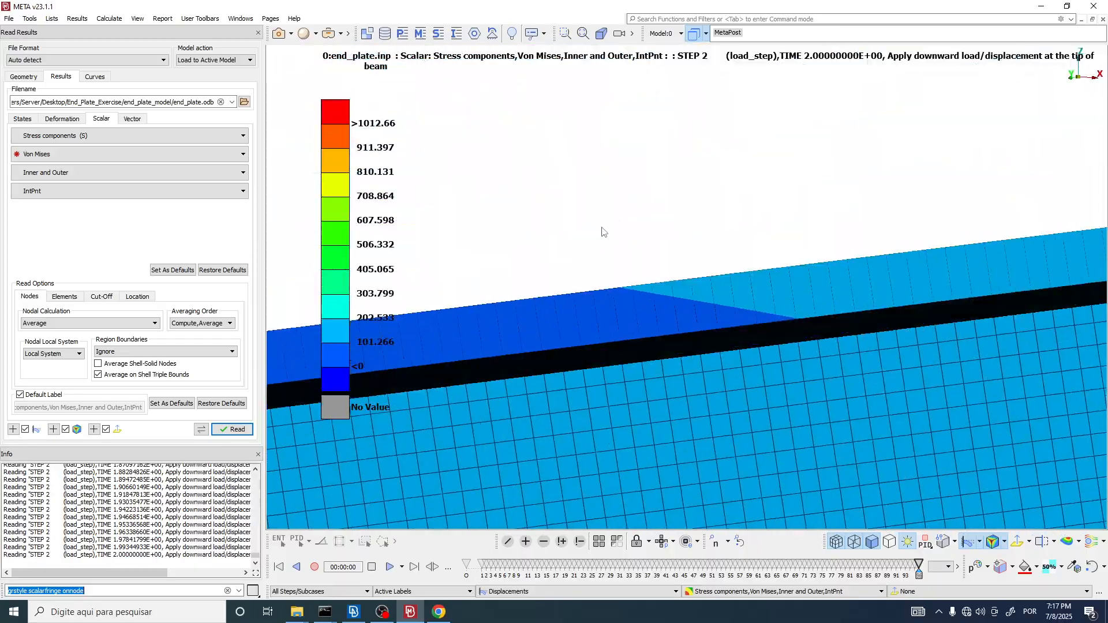
left_click_drag(602, 228, 622, 326, "ctrl")
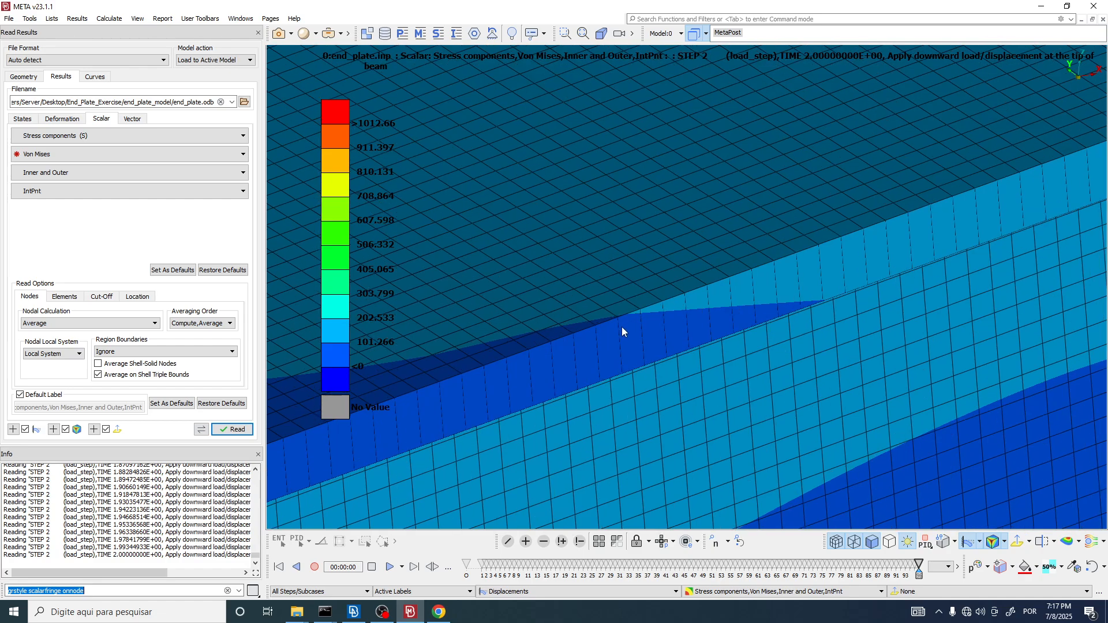
scroll(624, 327, "up", 2)
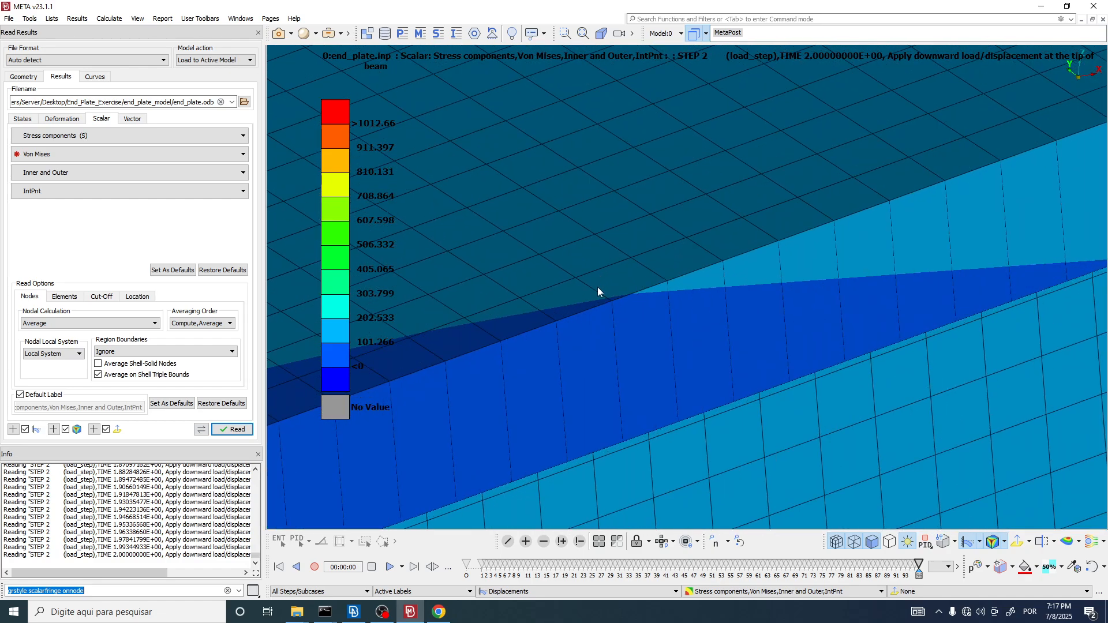
scroll(611, 277, "up", 2)
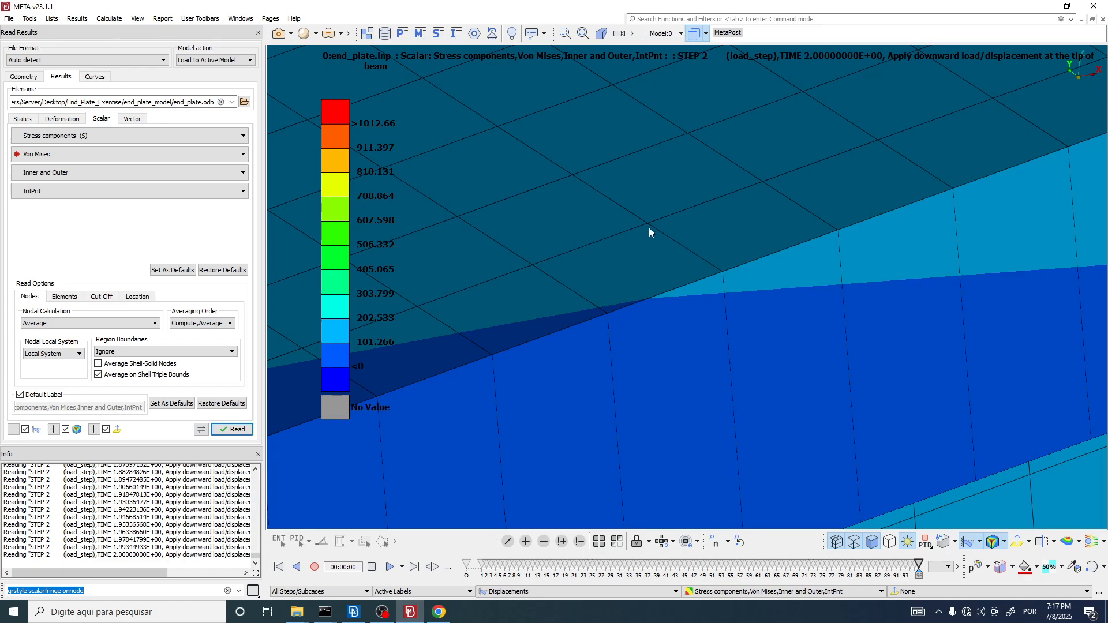
left_click_drag(642, 304, 596, 244, "ctrl")
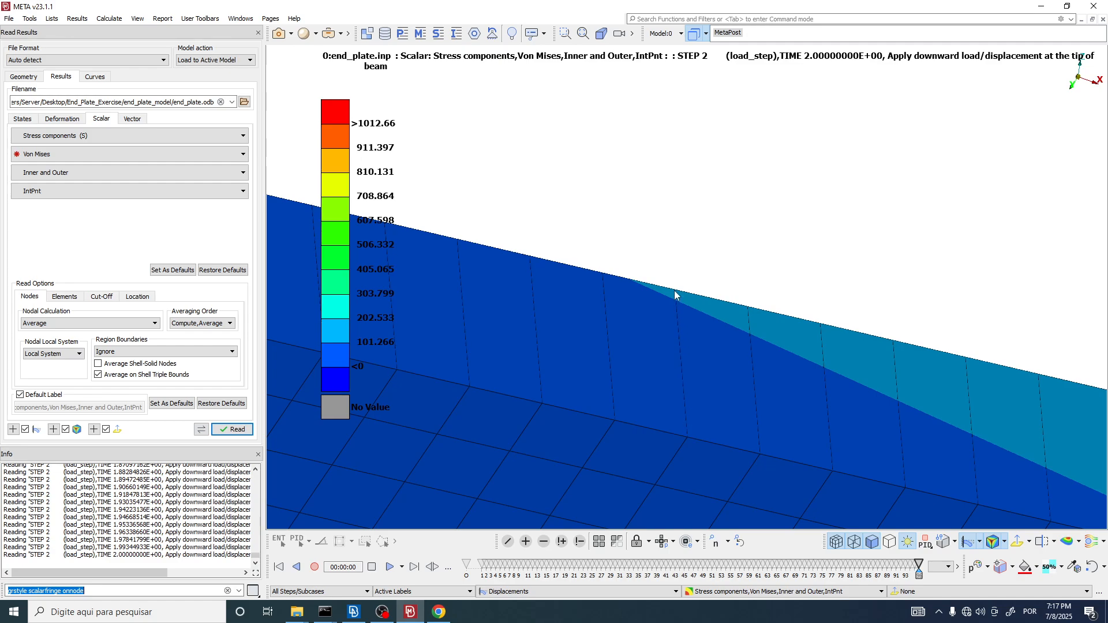
scroll(642, 303, "down", 8)
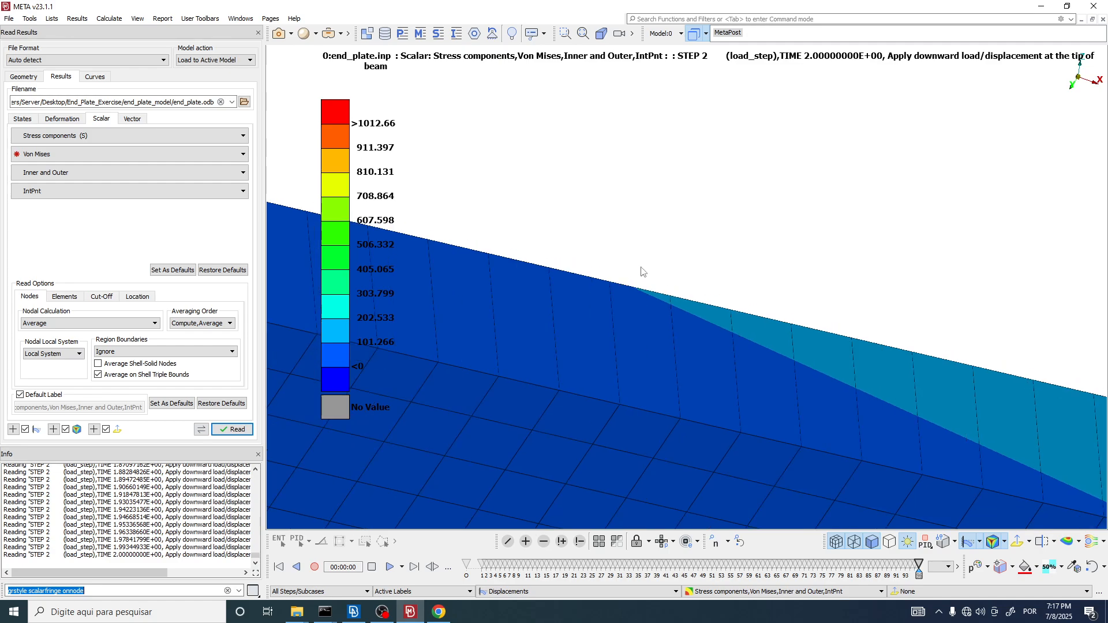
scroll(603, 383, "up", 10)
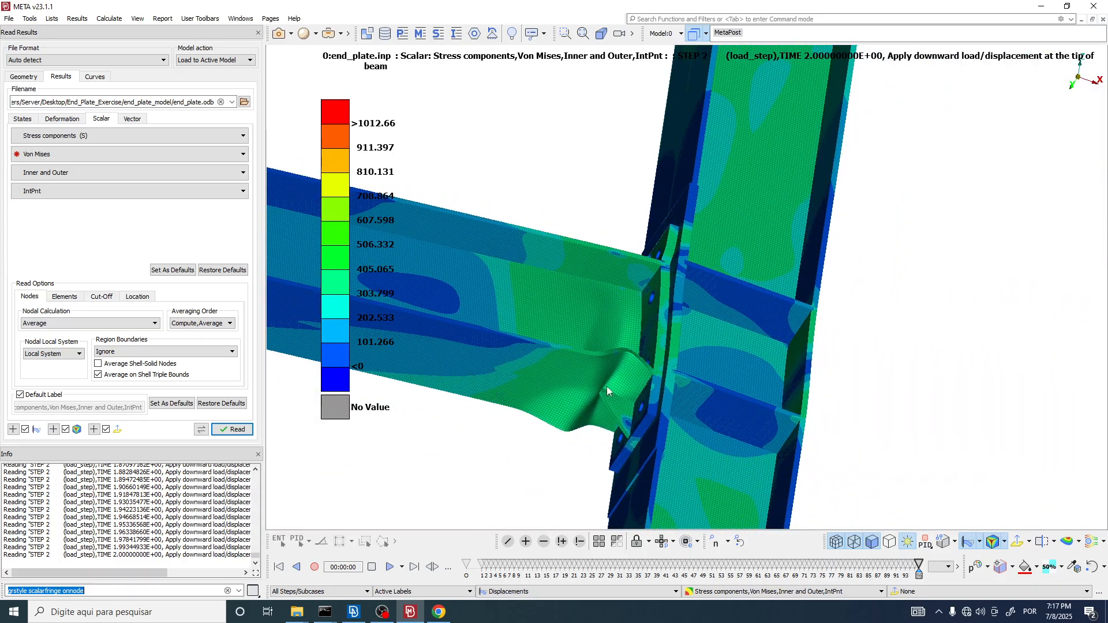
Step: Inspect the nodal Von Mises contour boundaries across adjoining faces near the beam-to-column connection
scroll(686, 244, "up", 6)
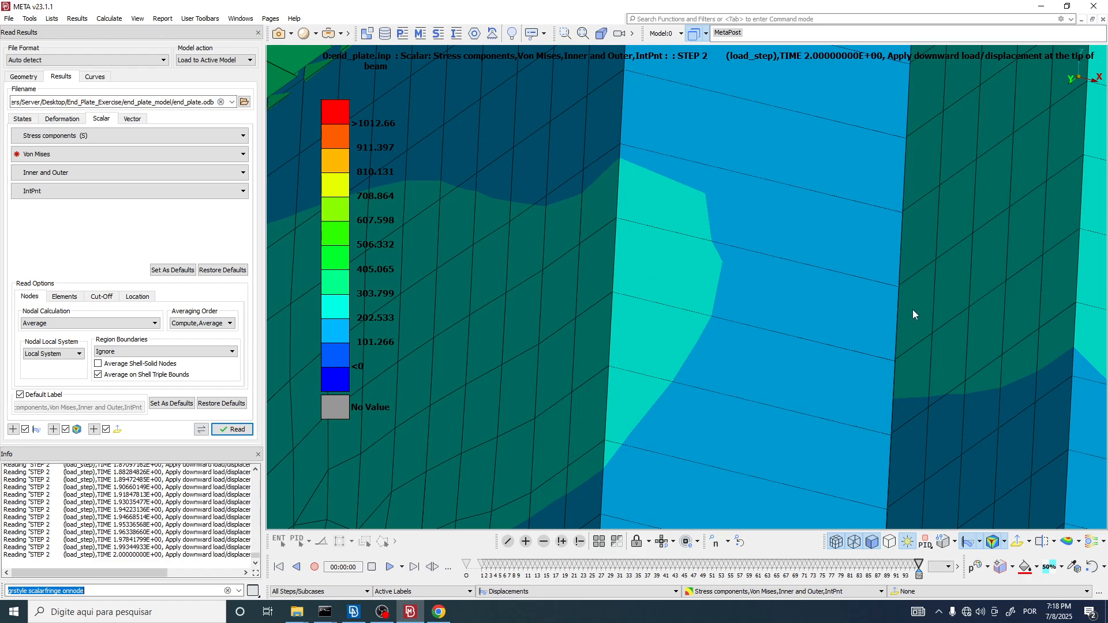
scroll(734, 200, "down", 12)
scroll(590, 247, "up", 4)
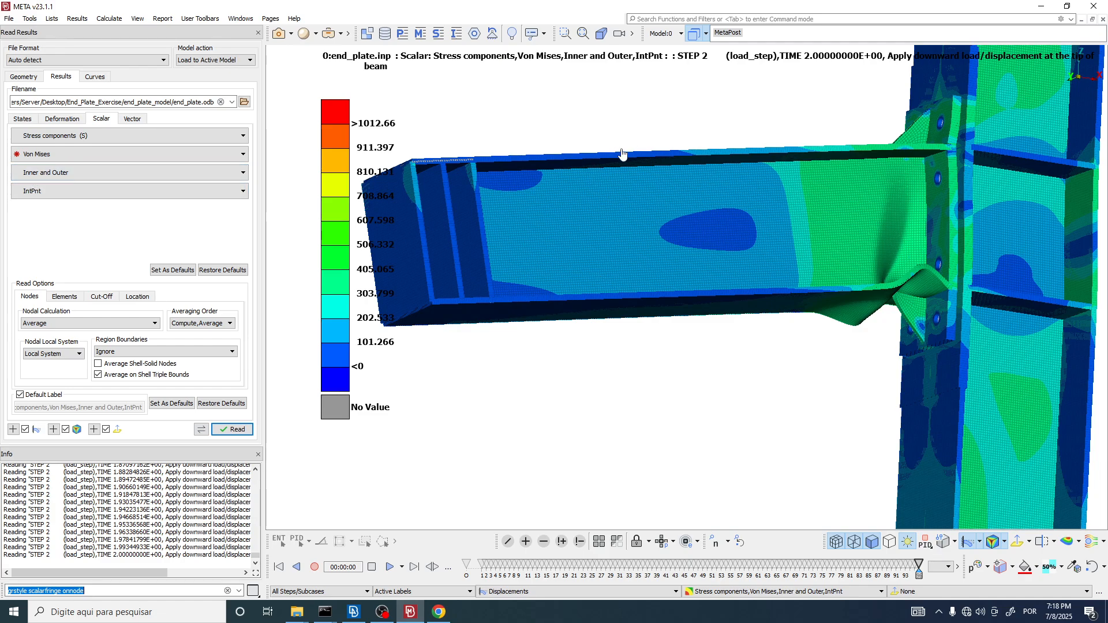
Step: Choose Max of In Out/All Layers as the Von Mises layer option and inspect the contour along the beam's upper flange edge
left_click(78, 173)
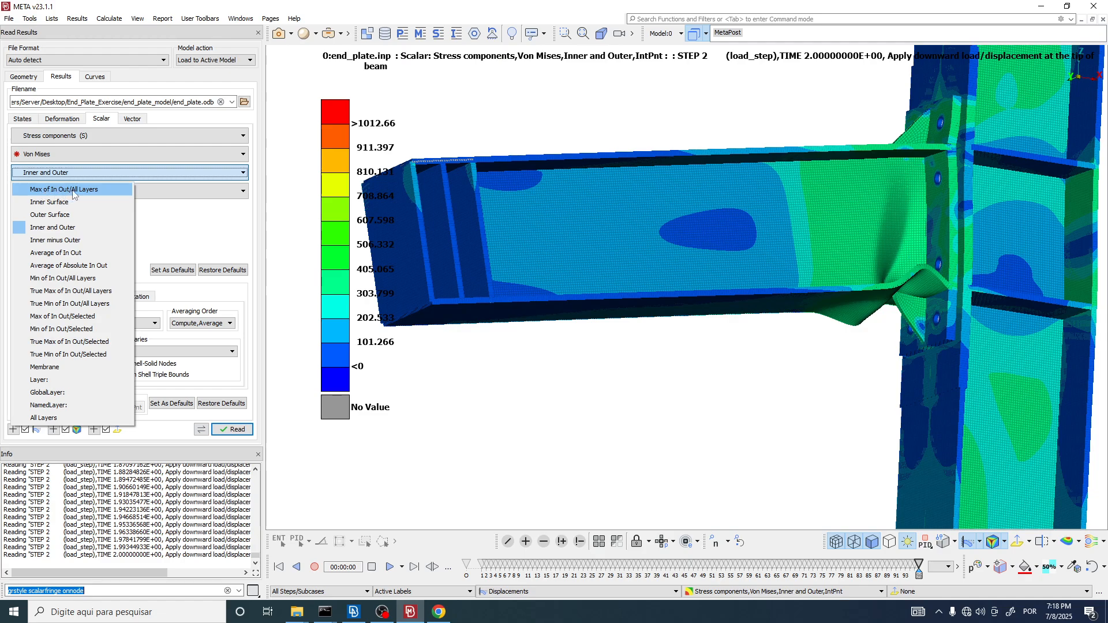
left_click(73, 191)
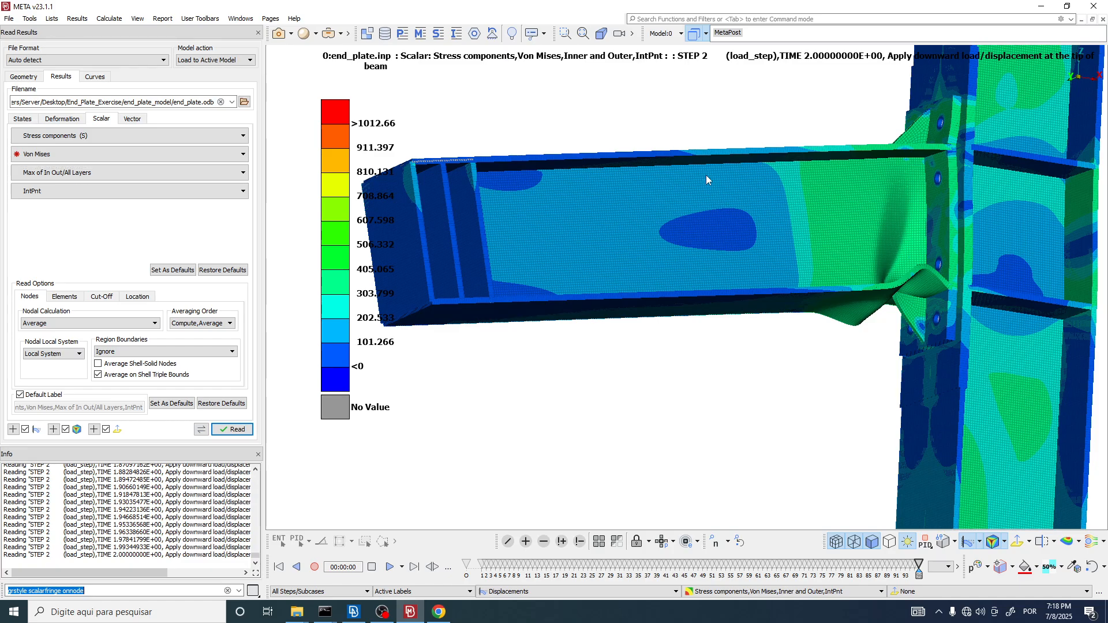
scroll(706, 172, "up", 10)
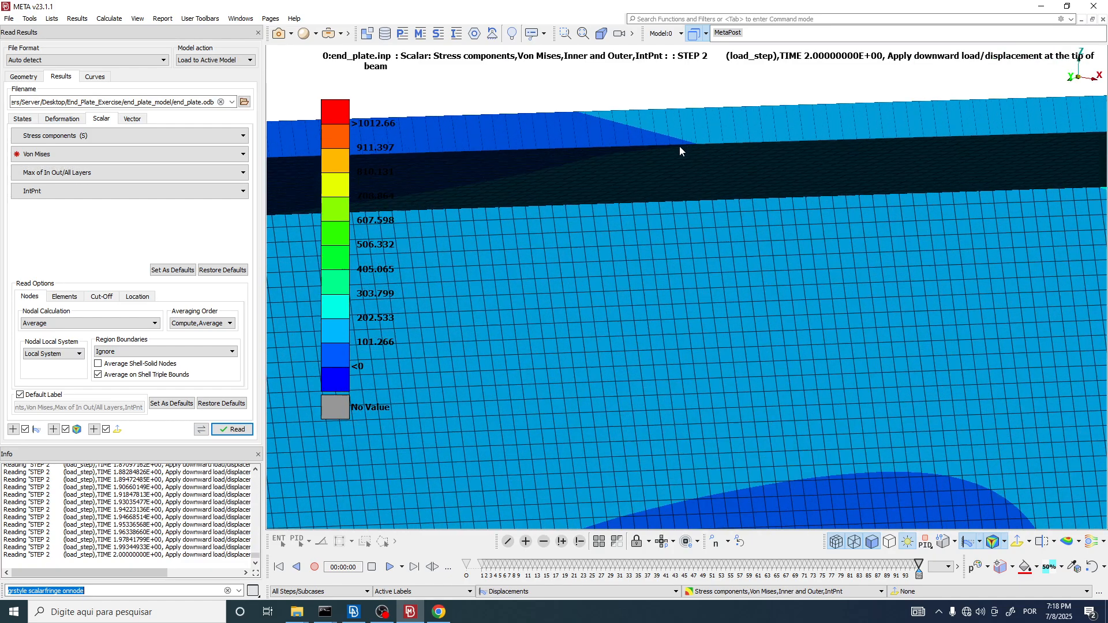
scroll(638, 238, "up", 5)
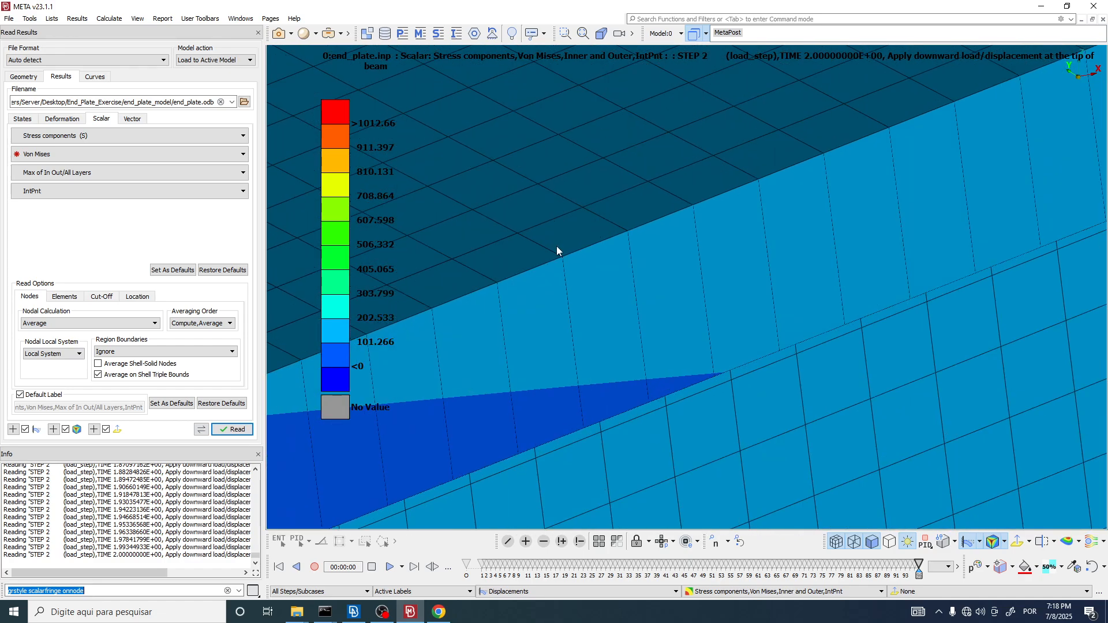
scroll(623, 215, "down", 3)
scroll(602, 230, "up", 3)
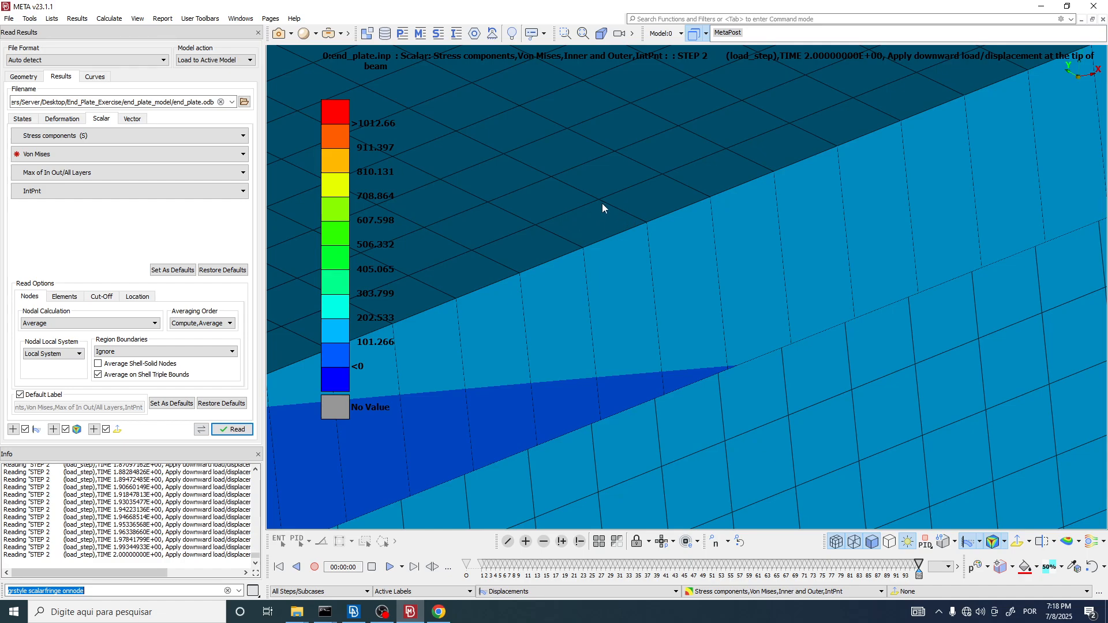
left_click_drag(640, 252, 639, 177, "ctrl")
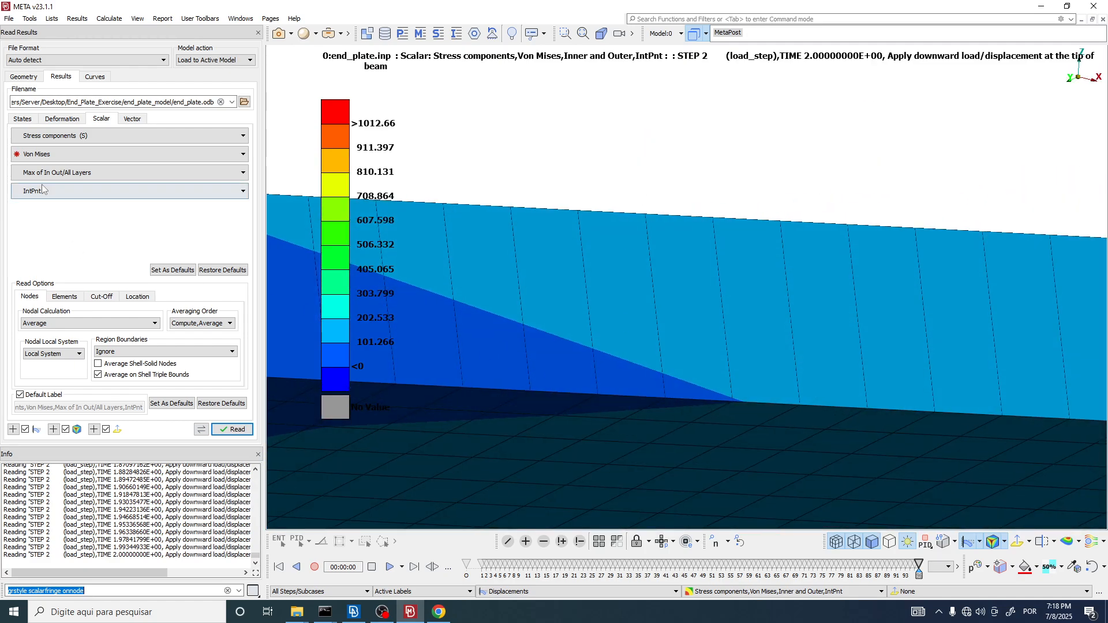
left_click_drag(444, 230, 649, 240, "ctrl")
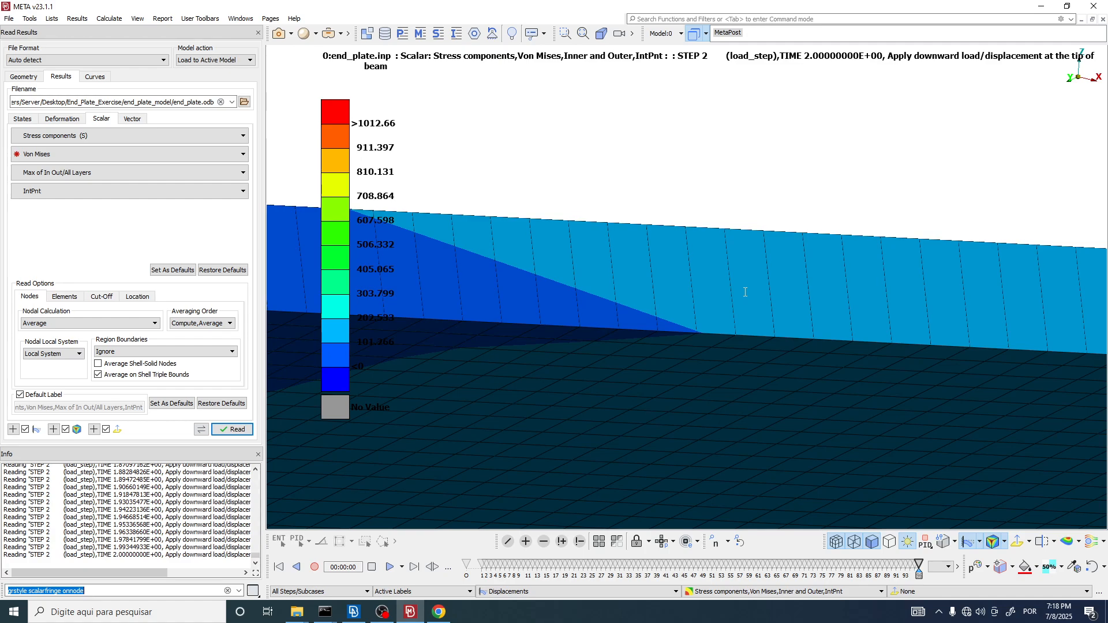
Step: Keep Max of In Out/All Layers, enable appending a new scalar label, and read the Von Mises results
left_click(63, 173)
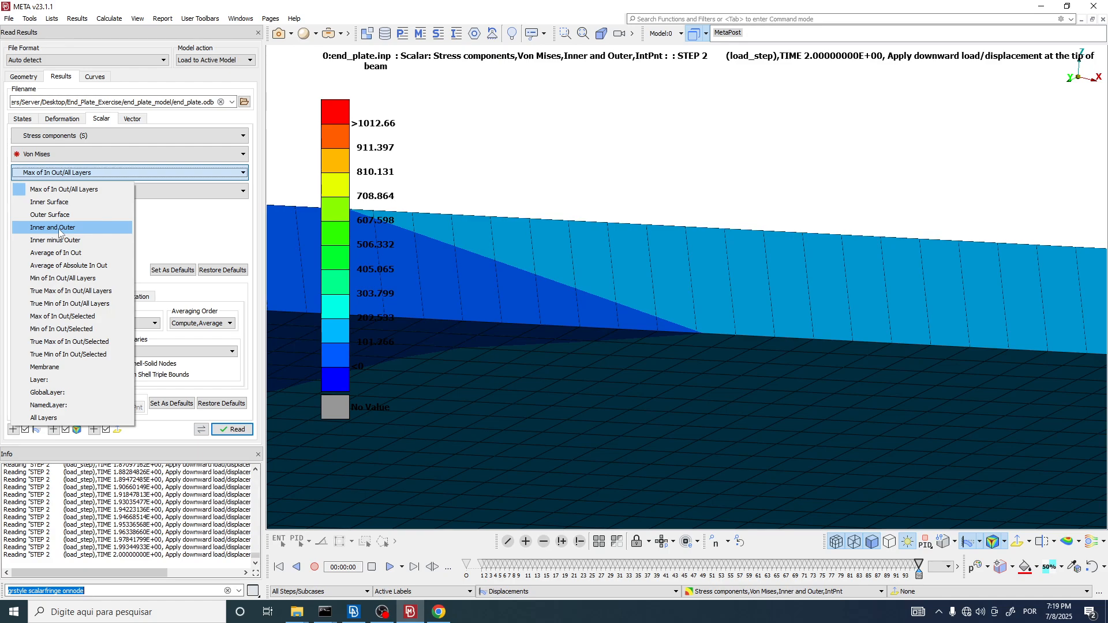
left_click(56, 190)
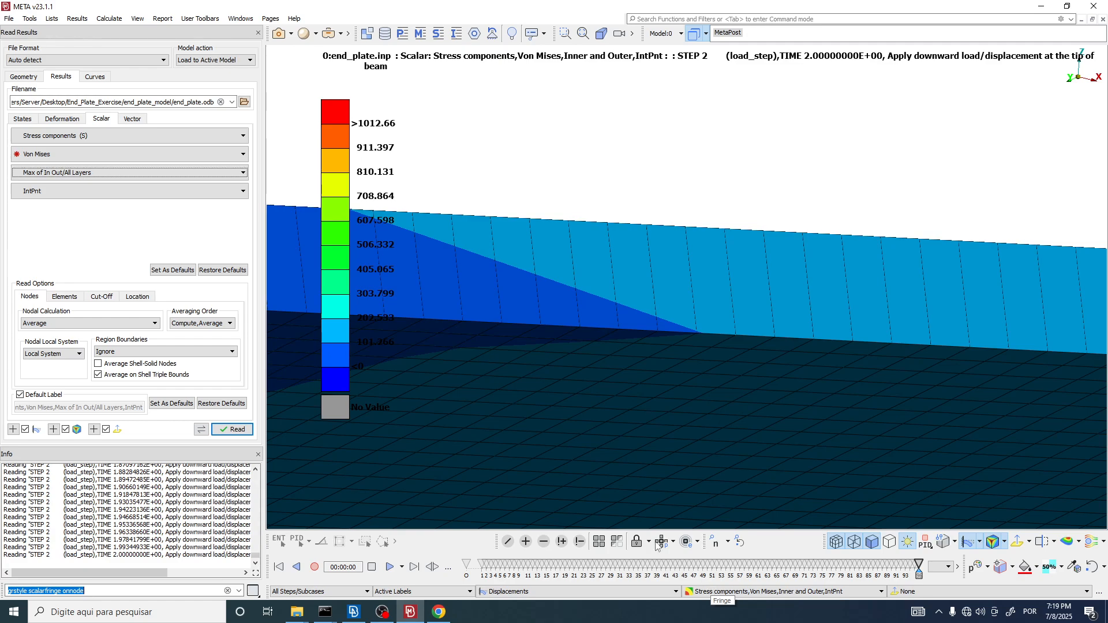
left_click(54, 430)
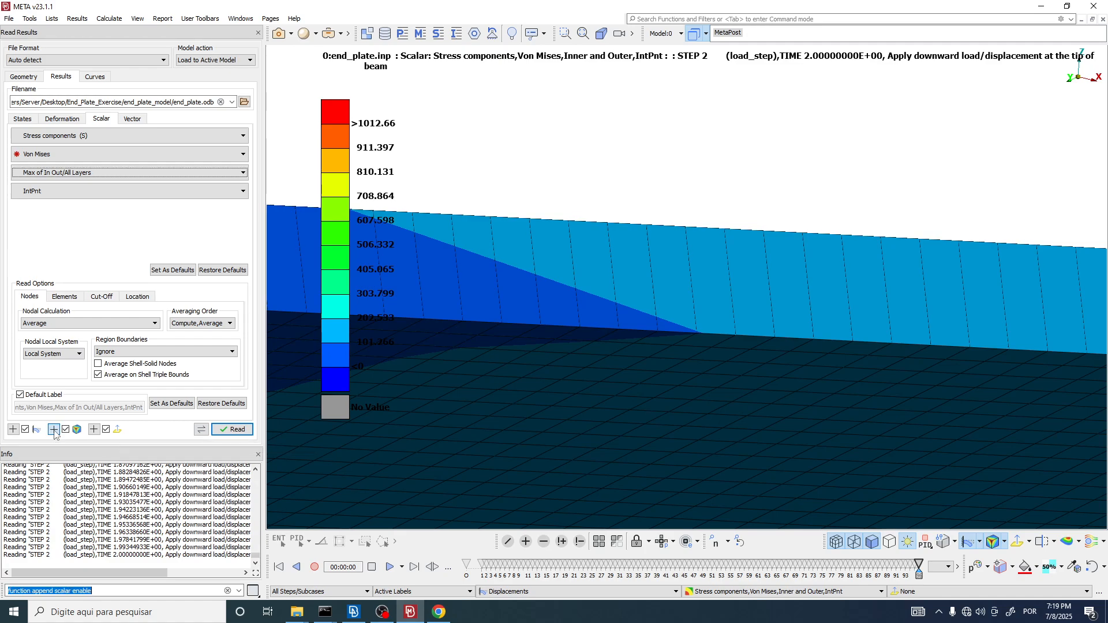
left_click(231, 430)
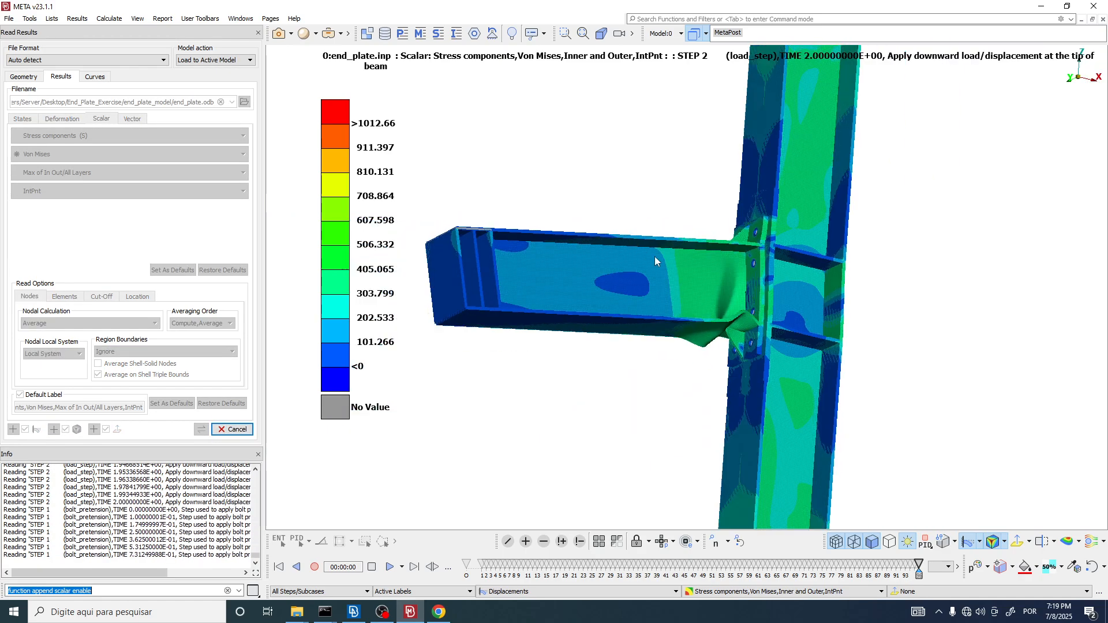
left_click_drag(654, 261, 722, 381, "ctrl")
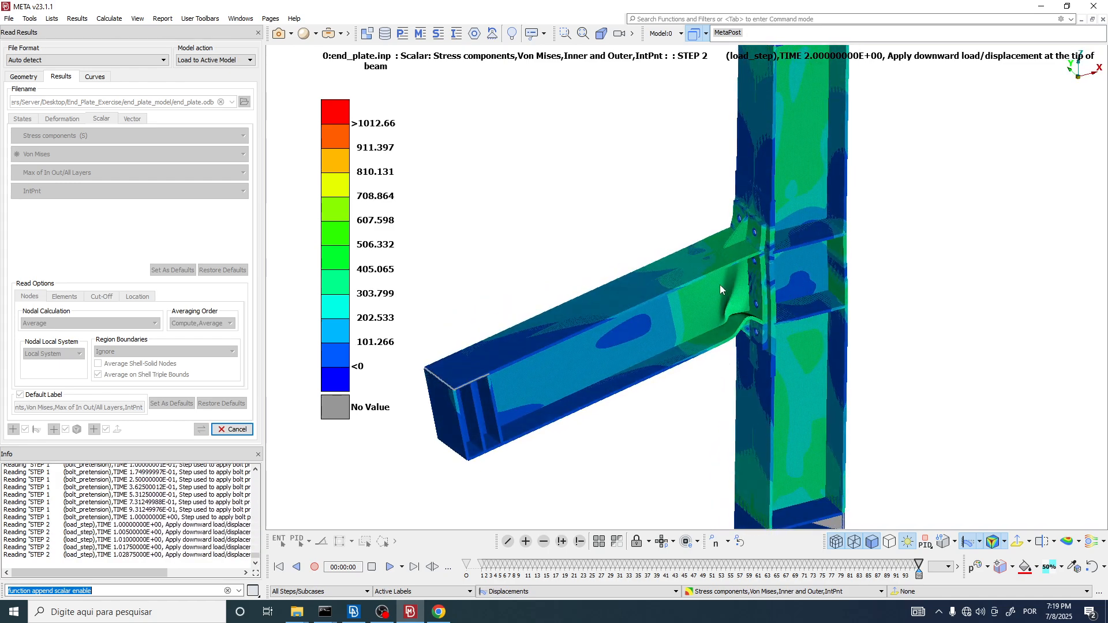
left_click(387, 613)
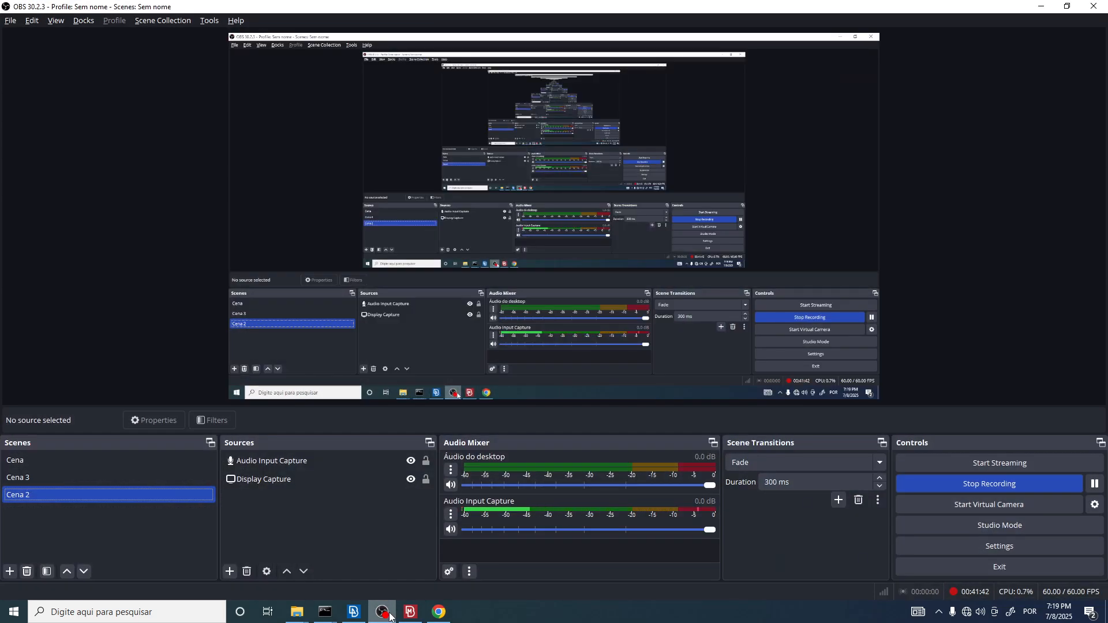
left_click(388, 613)
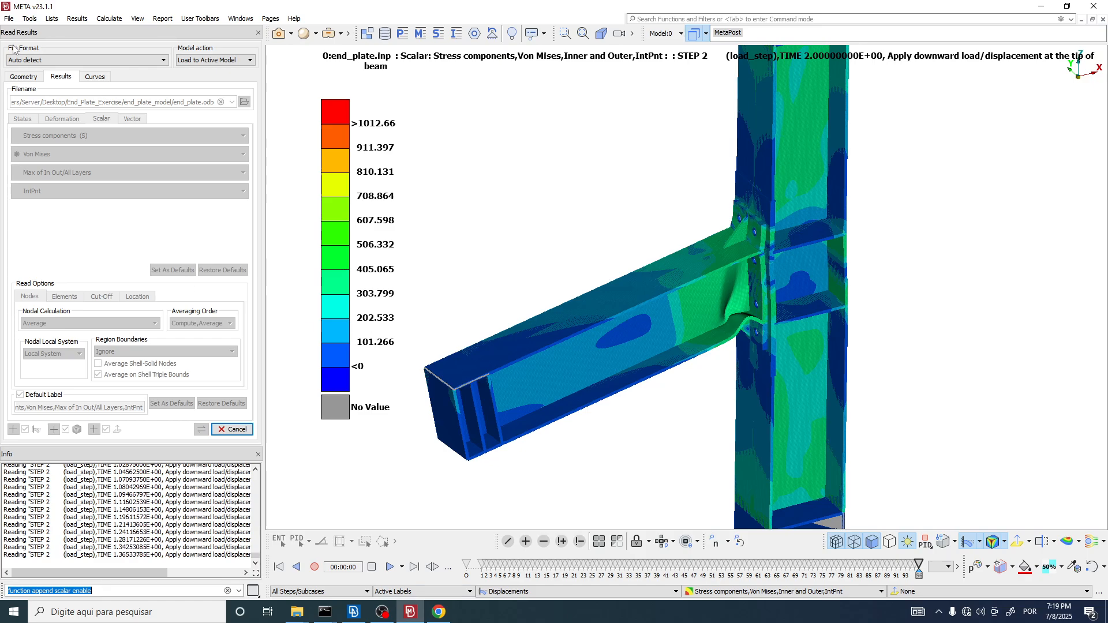
Step: Open shi2008.pdf from the End_Plate_Exercise folder in Chrome and examine the test and FEA moment-rotation curves on page 5
left_click(439, 612)
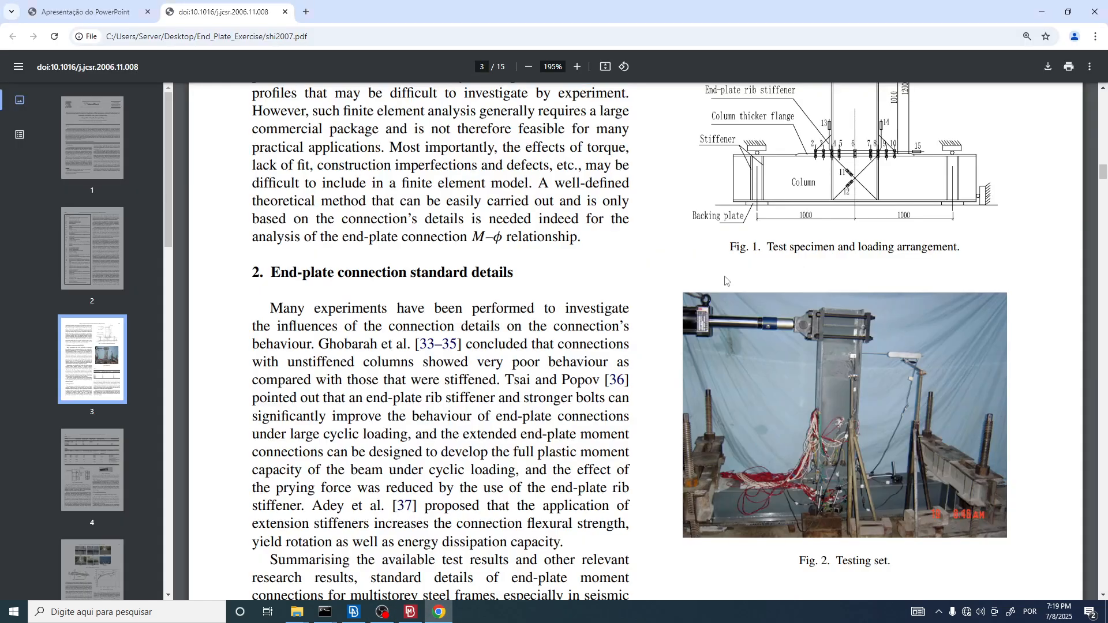
left_click(297, 612)
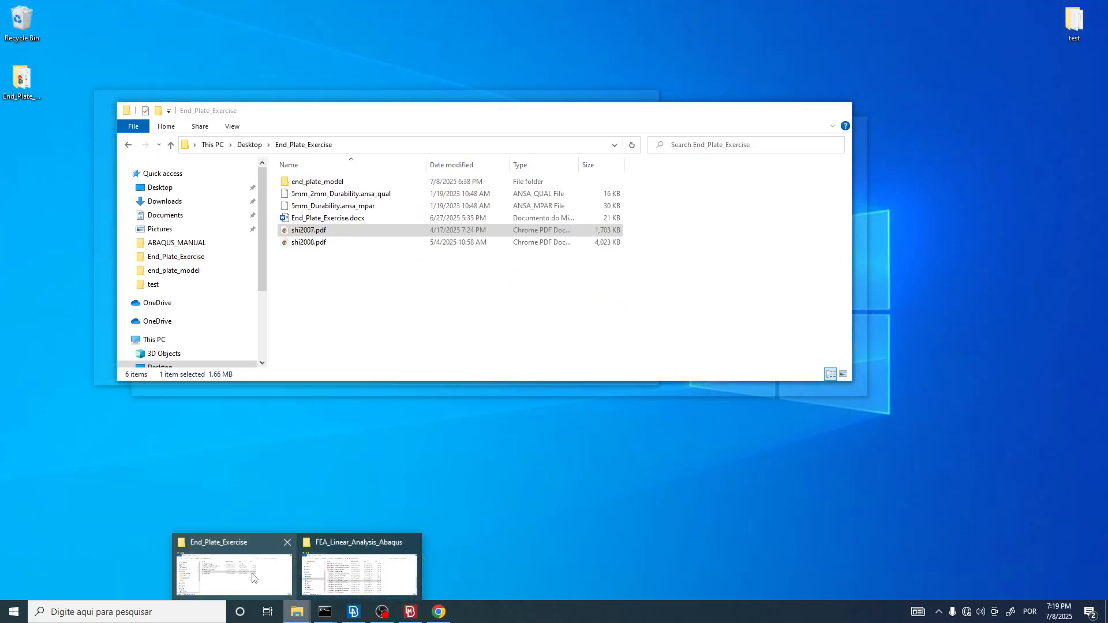
left_click(252, 578)
double_click(321, 246)
scroll(662, 317, "down", 20)
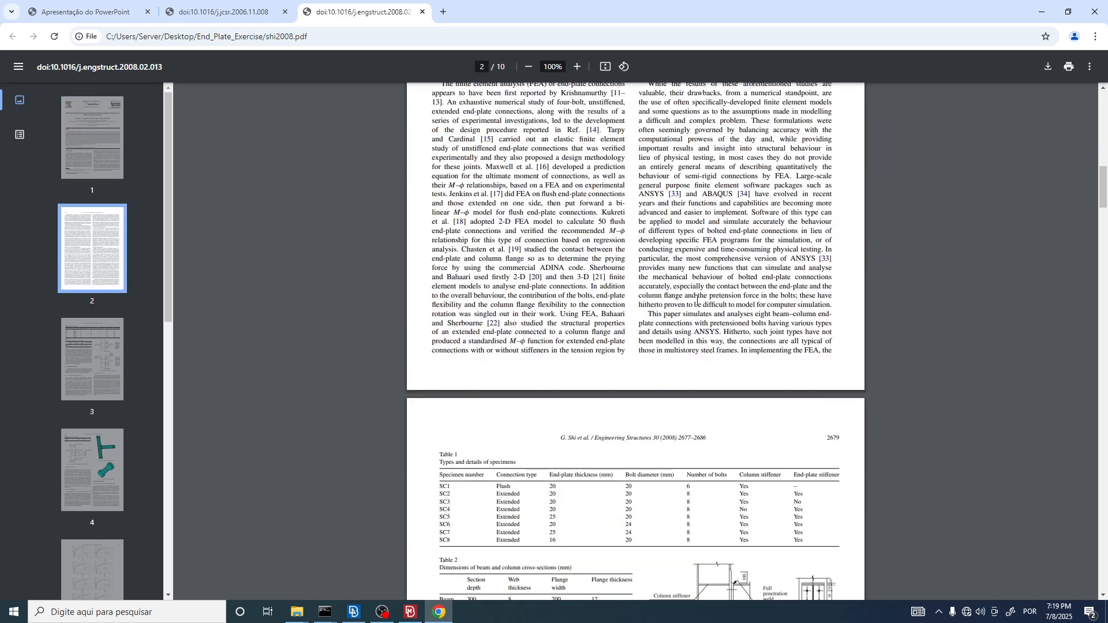
scroll(715, 304, "up", 4)
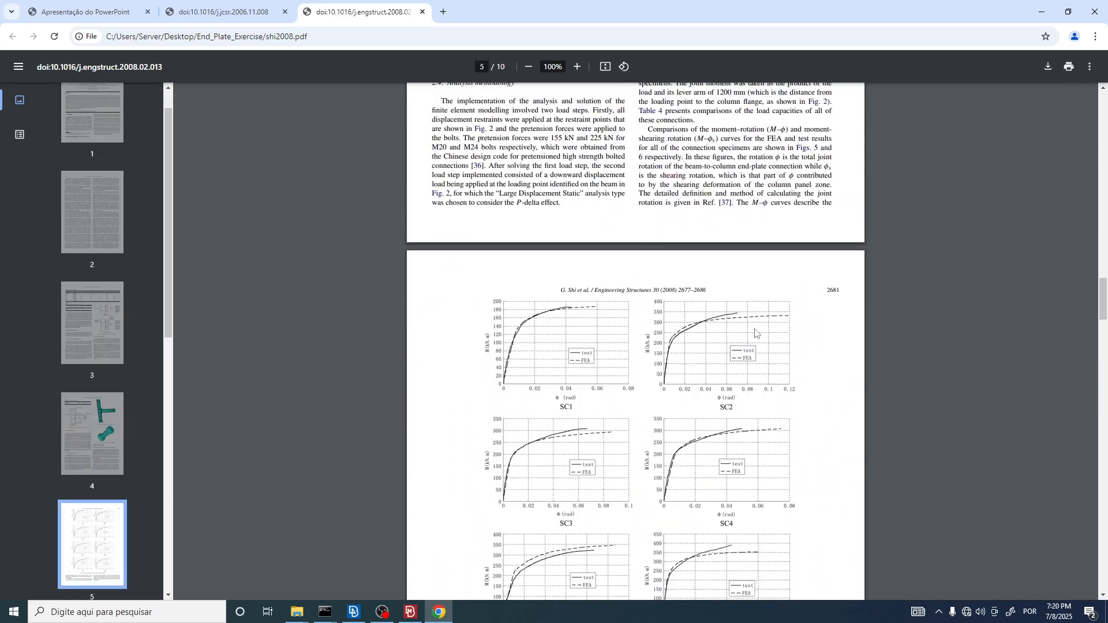
scroll(750, 347, "up", 3, "ctrl")
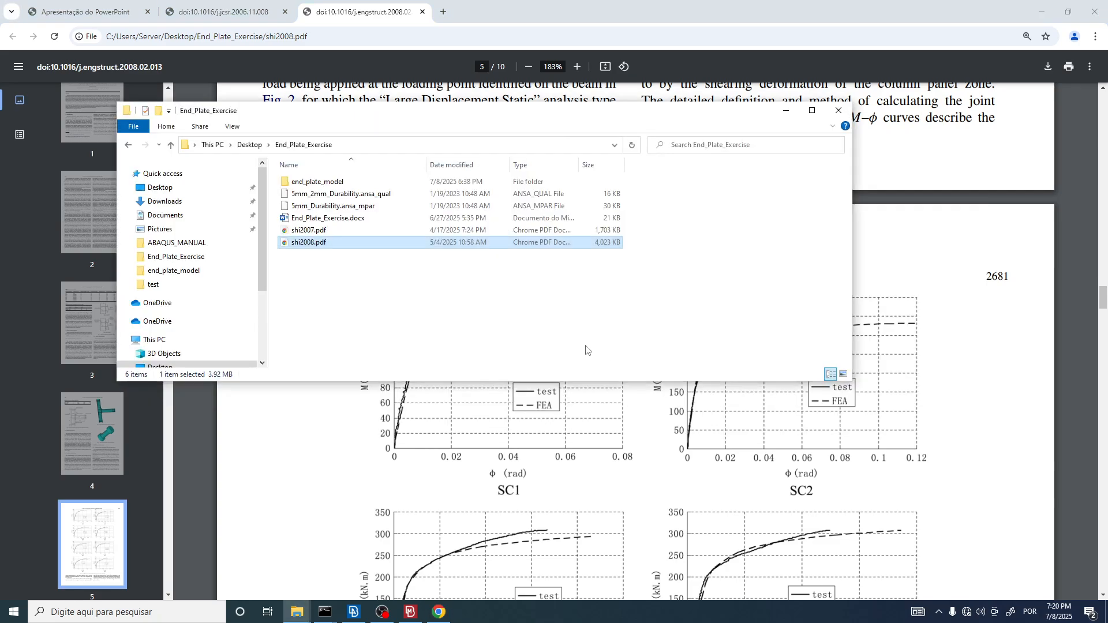
Step: Switch back to META and view the Von Mises contour on the whole assembly and around the beam-to-column connection
left_click(409, 613)
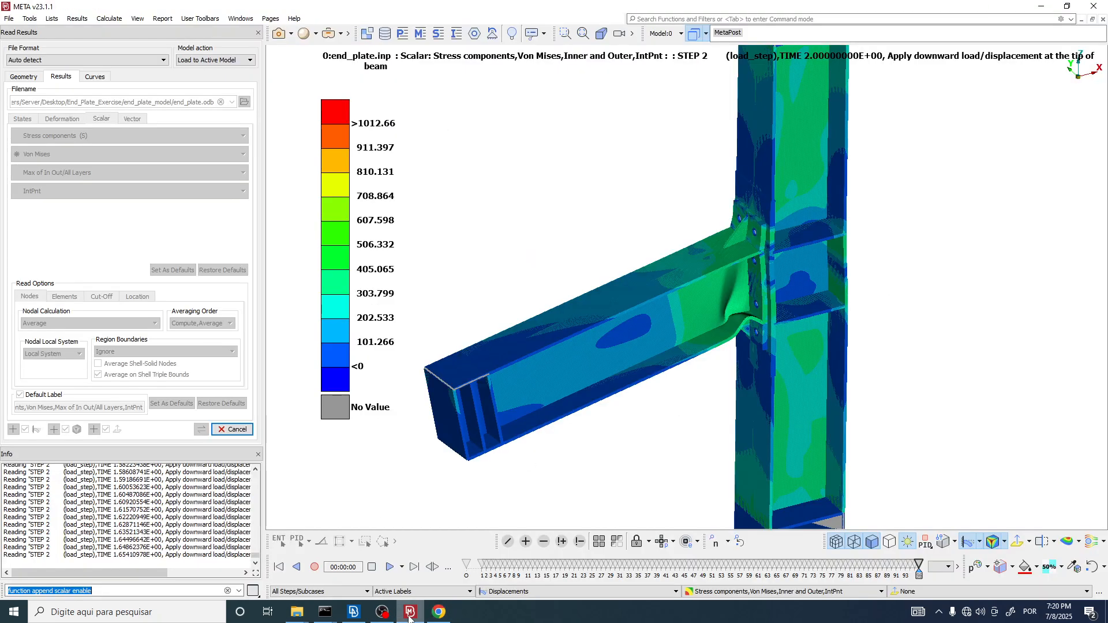
scroll(644, 216, "down", 4)
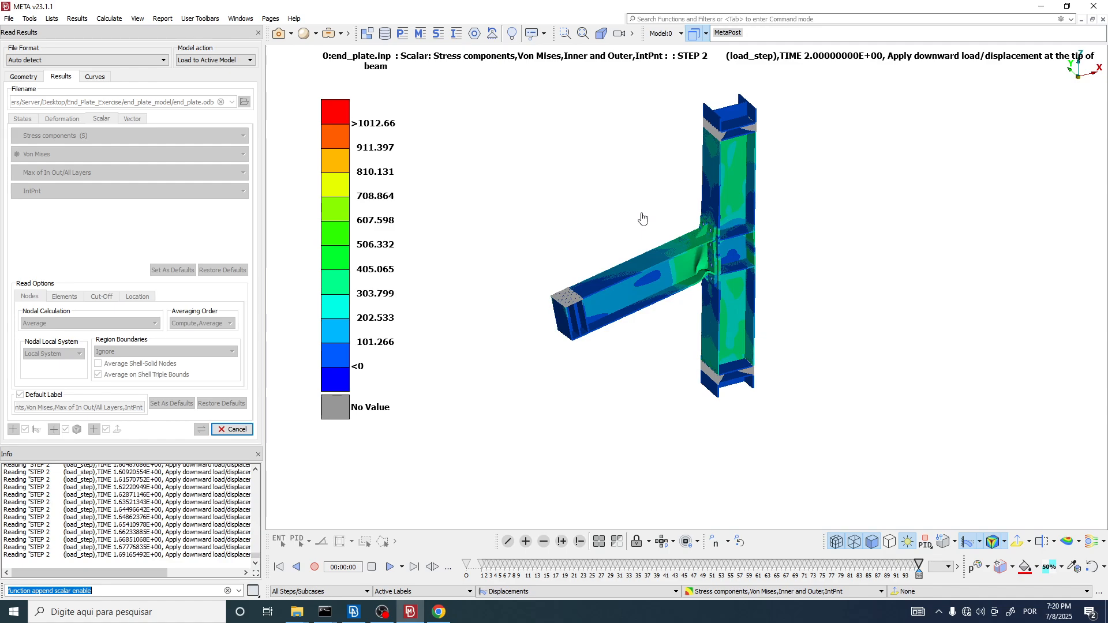
scroll(713, 284, "up", 5)
scroll(709, 299, "down", 3)
scroll(709, 299, "up", 3)
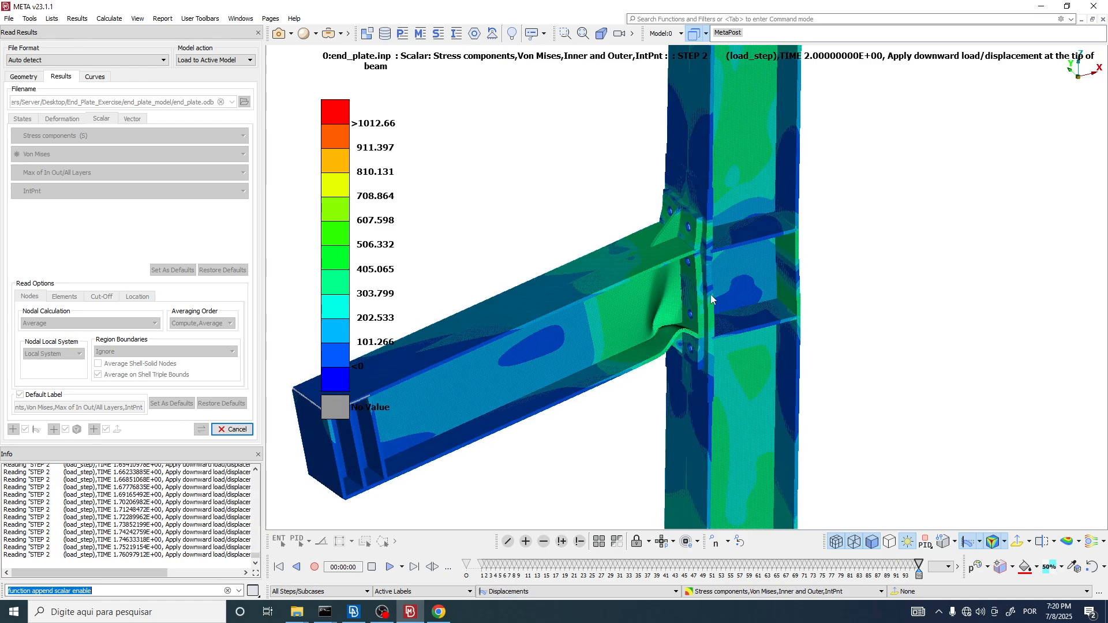
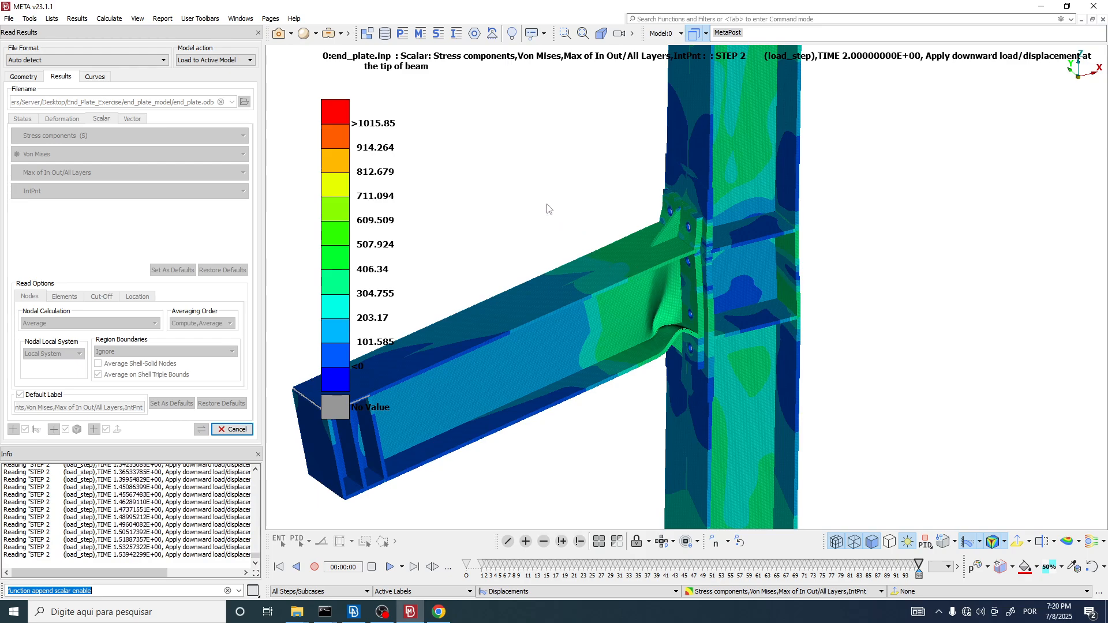
Step: Load end_plate.odb from the end_plate_model folder as the source file for reading result curves
left_click(96, 77)
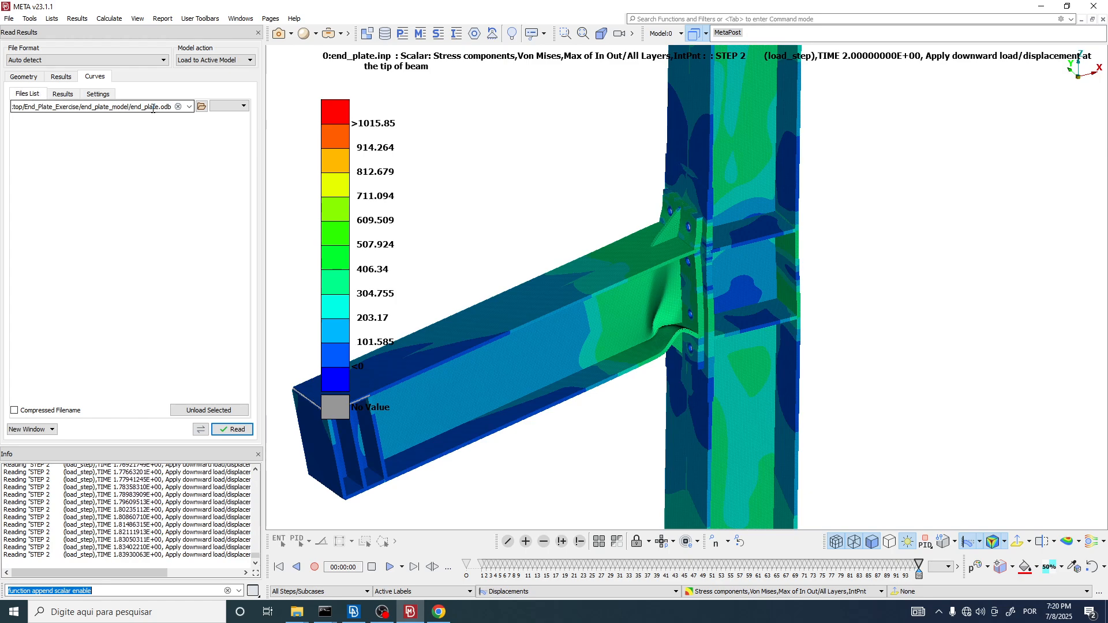
left_click(202, 107)
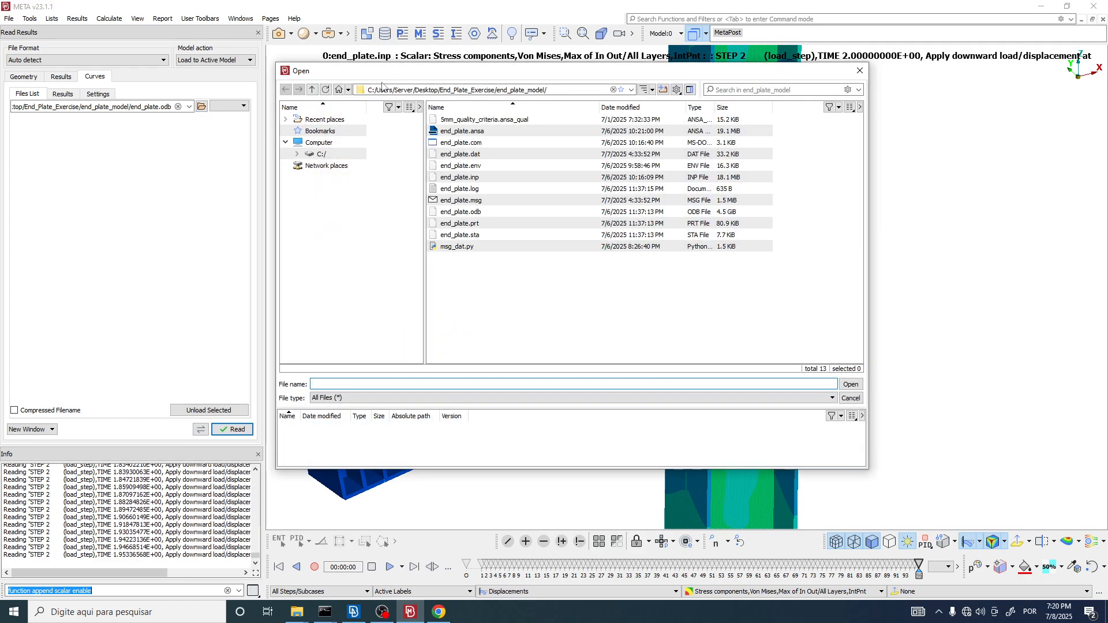
left_click_drag(335, 65, 172, 38)
left_click_drag(405, 63, 161, 66)
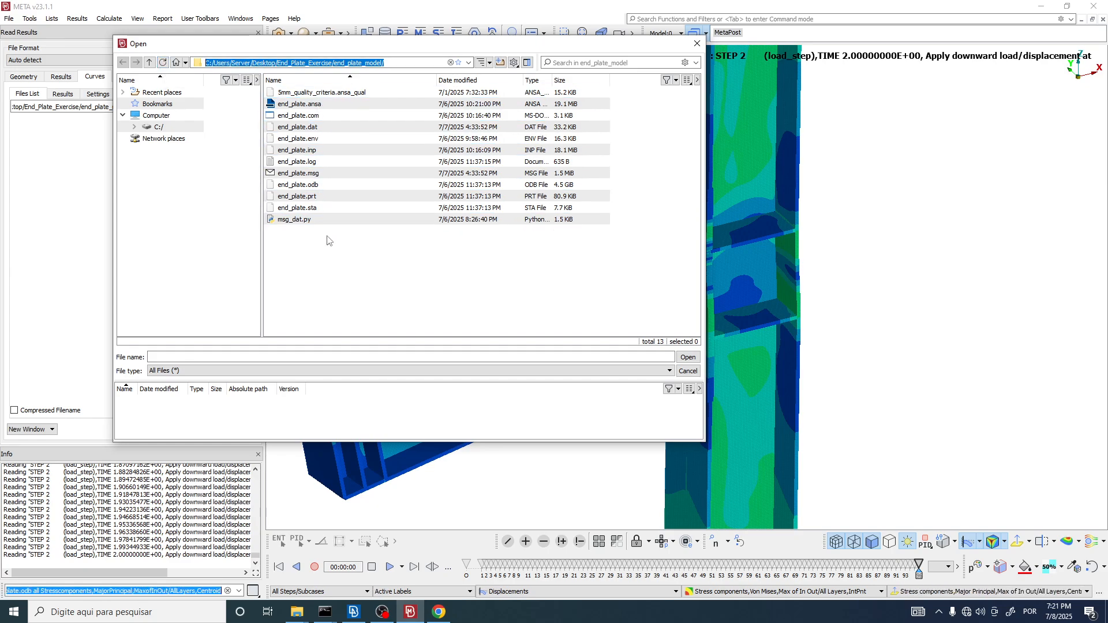
left_click(304, 184)
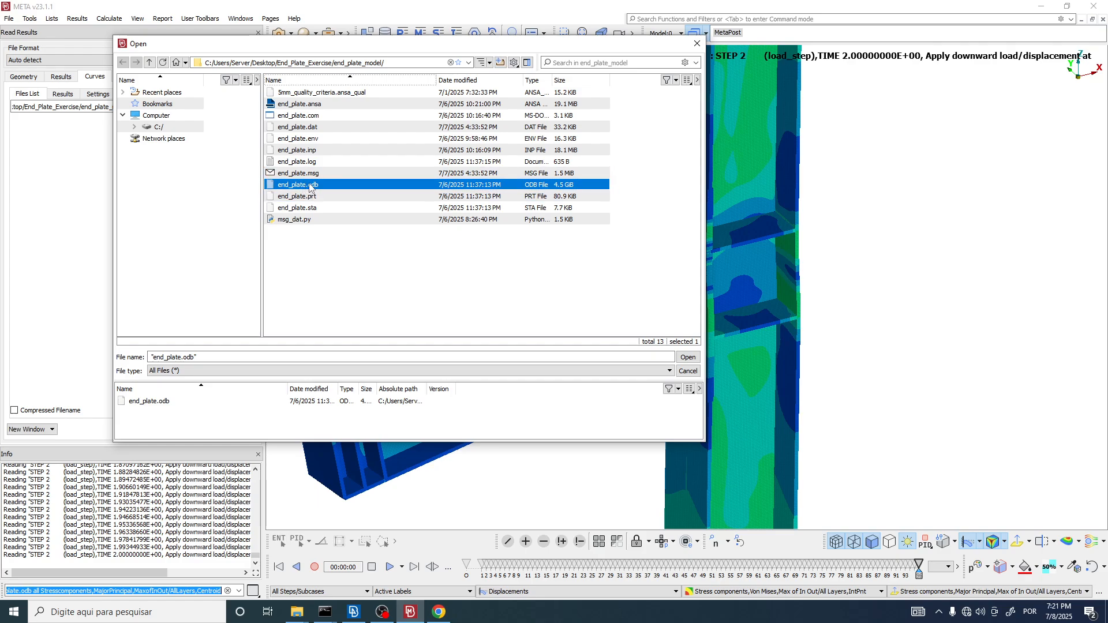
double_click(309, 186)
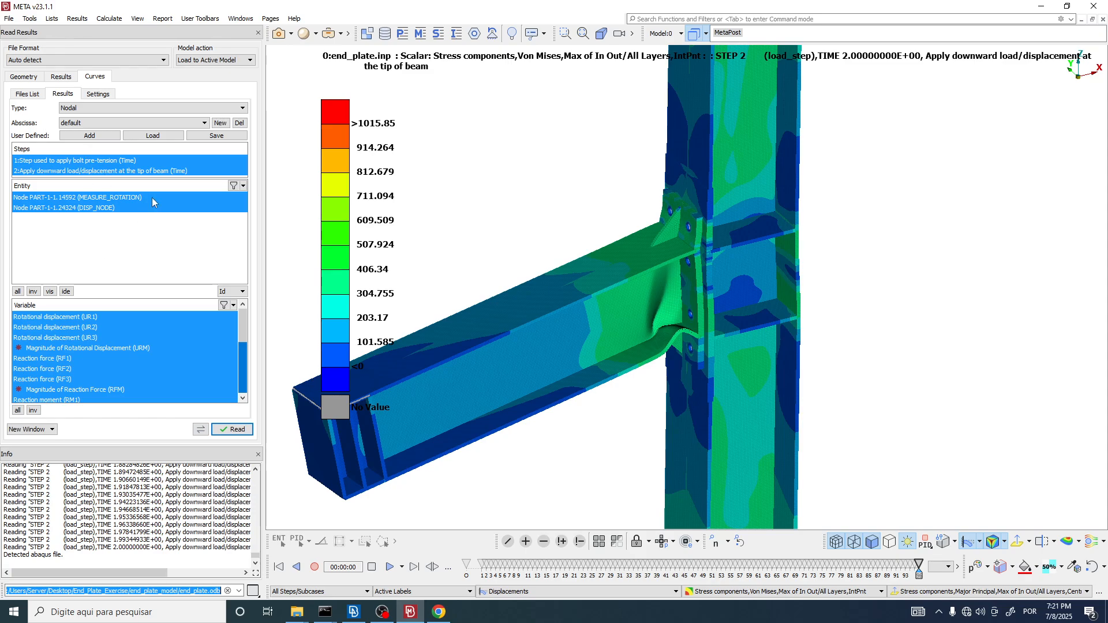
Step: Switch to ANSA and examine the bolt_pretension step's output requests for the measure_rotation and disp_node sets
left_click(354, 612)
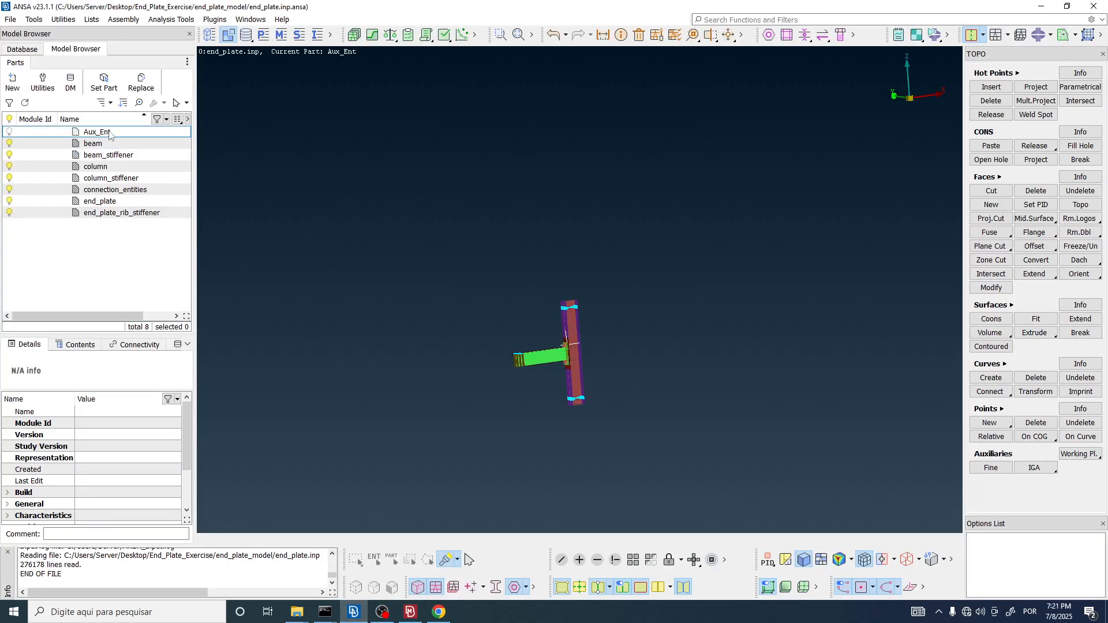
left_click(22, 50)
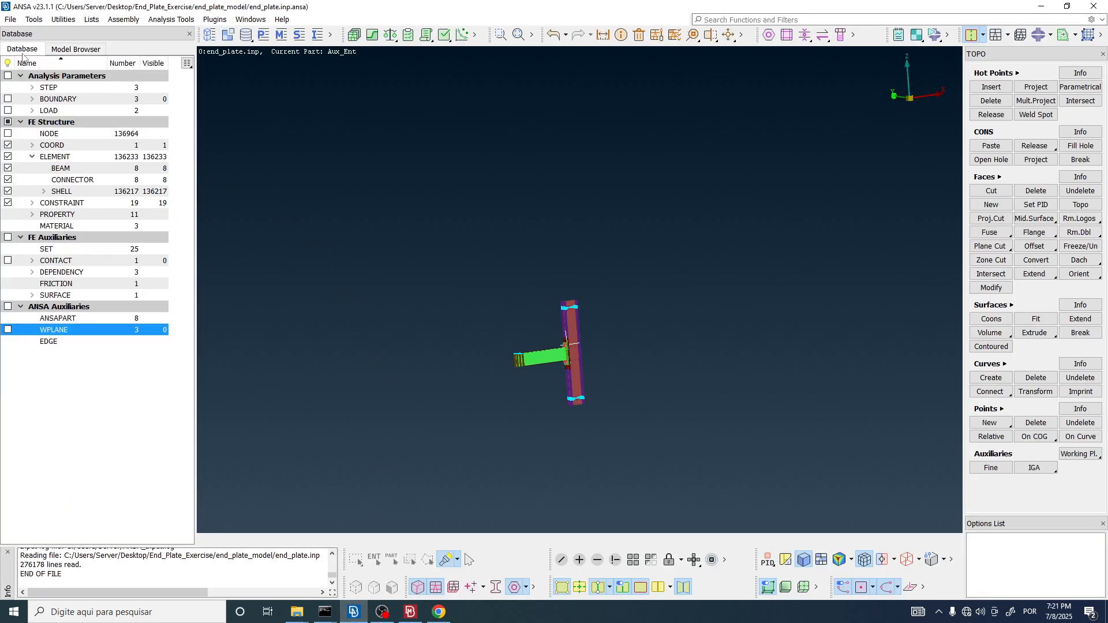
left_click(32, 87)
double_click(61, 99)
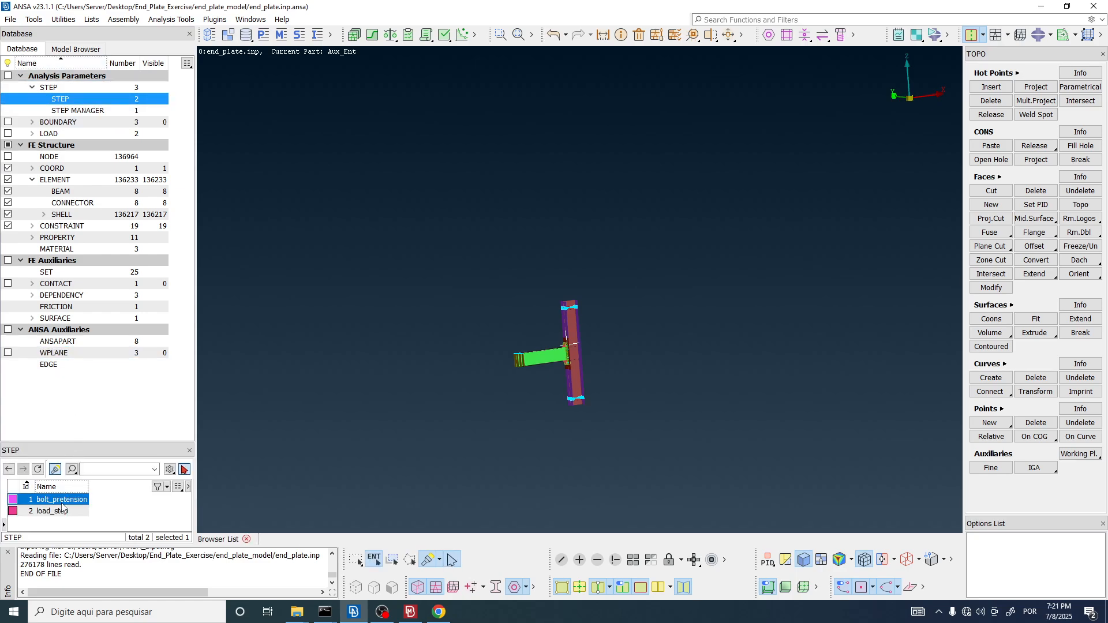
double_click(57, 500)
left_click(668, 80)
left_click_drag(721, 65, 211, 41)
left_click(127, 143)
left_click(128, 151)
left_click(201, 167, "shift")
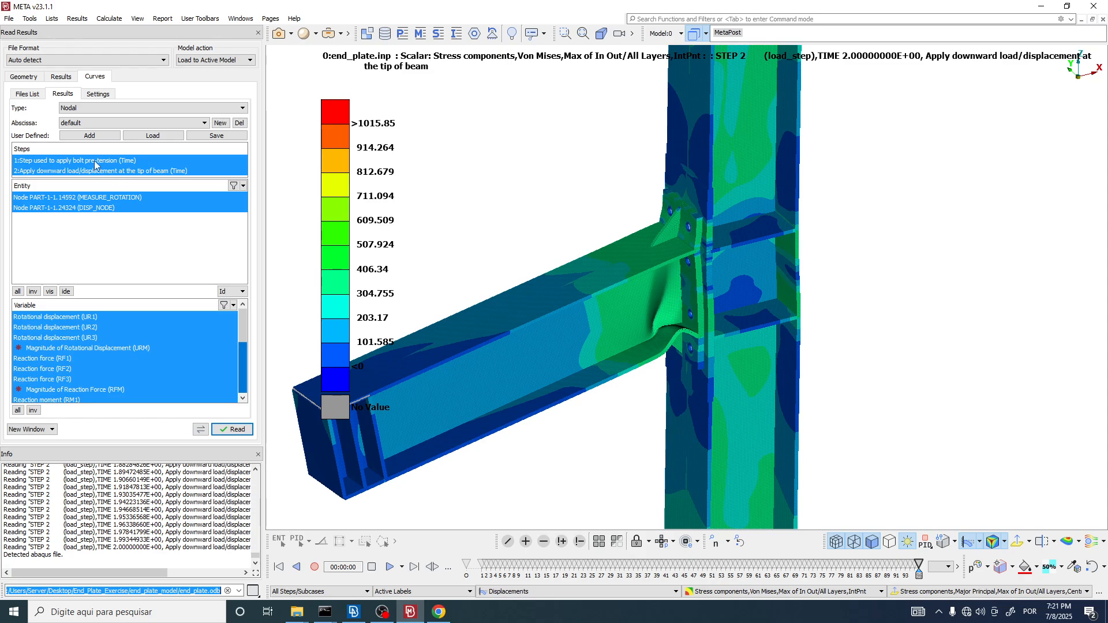
Step: Switch back to META and keep Nodal as the curve type for the end_plate.odb results
left_click(81, 109)
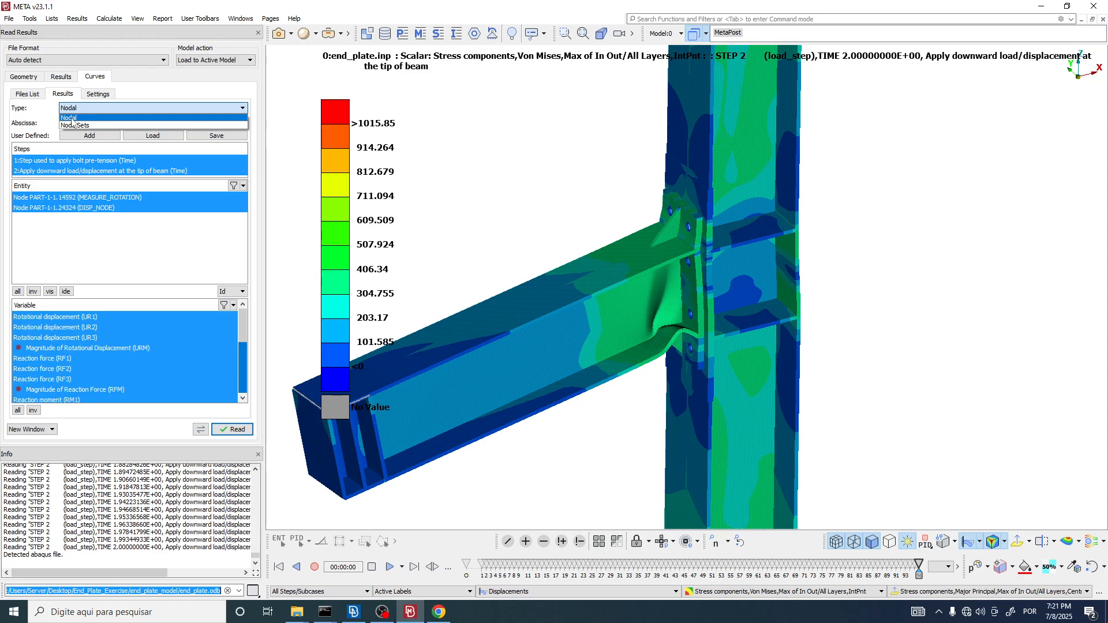
left_click(72, 118)
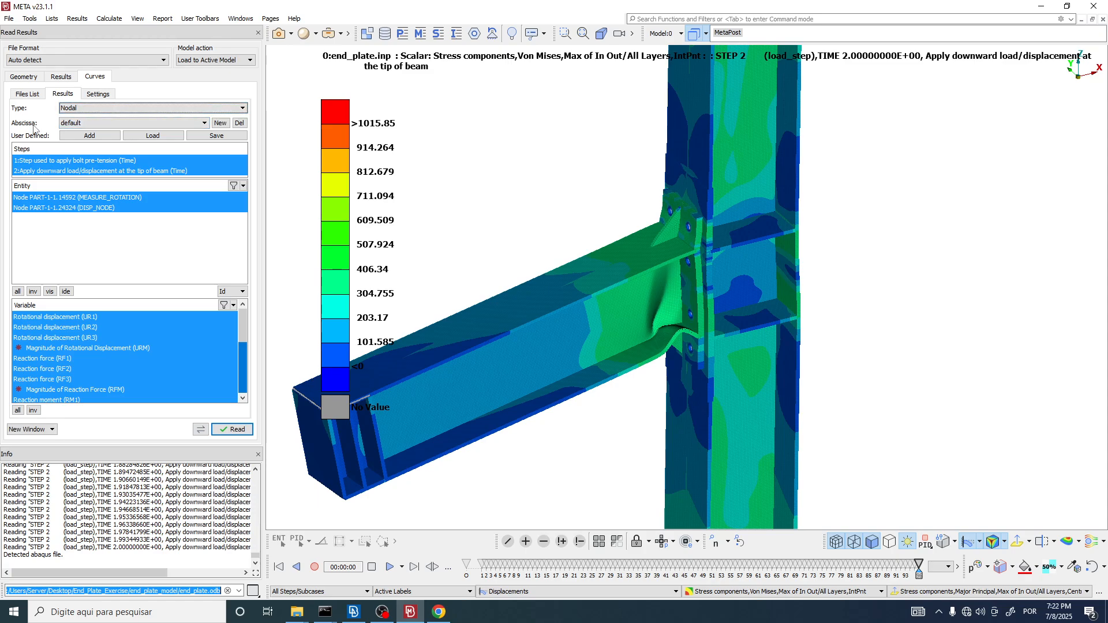
scroll(591, 175, "down", 5)
middle_click_drag(591, 175, 588, 199, "ctrl")
mouse_move(640, 209)
left_mouse_down("ctrl")
mouse_move(642, 195)
mouse_move(641, 205)
left_mouse_up("ctrl")
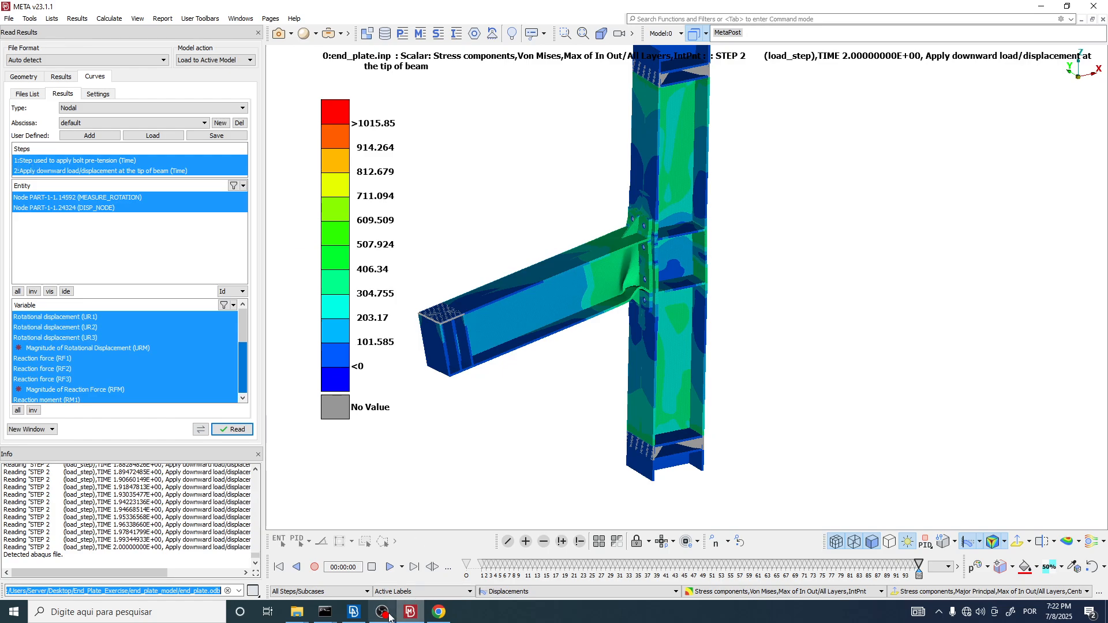
Step: Switch to Chrome and examine the SC1 to SC4 moment-rotation curves on page 5 of shi2008.pdf
mouse_move(357, 616)
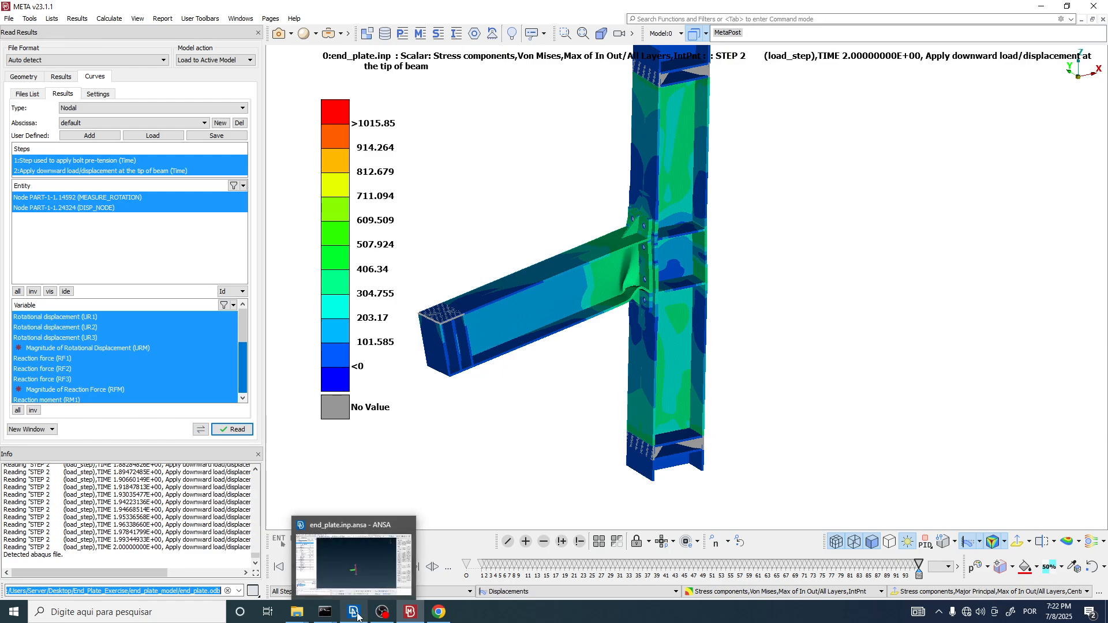
left_click(439, 611)
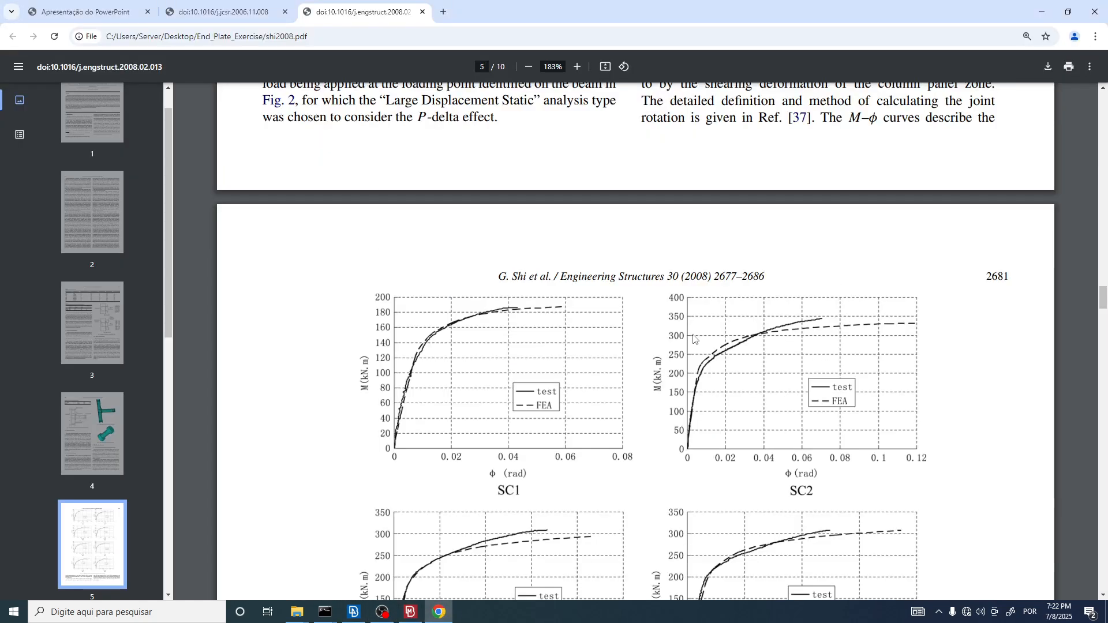
scroll(875, 433, "down", 2)
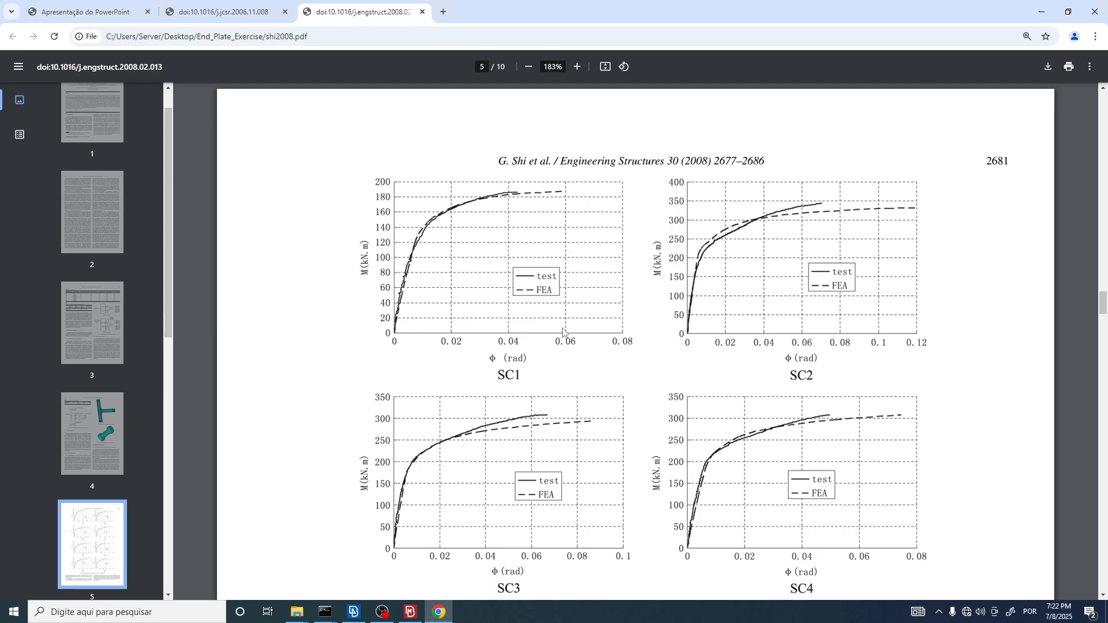
Step: Switch back to META and select only step 2 (downward load/displacement) and the MEASURE_ROTATION node for the curve
key("alt+Tab")
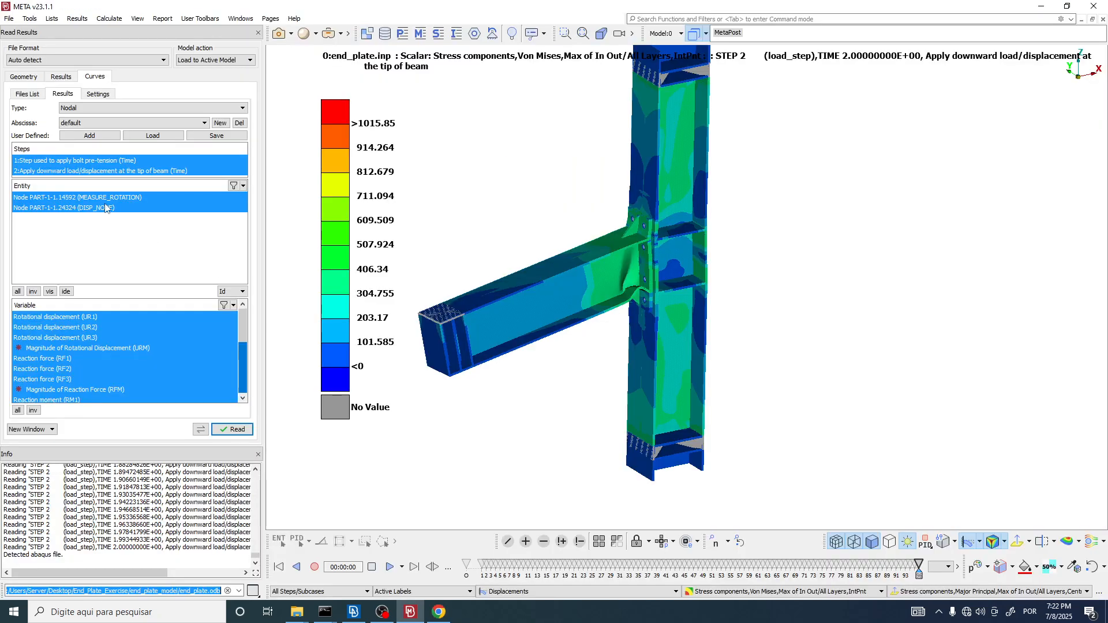
left_click(46, 171)
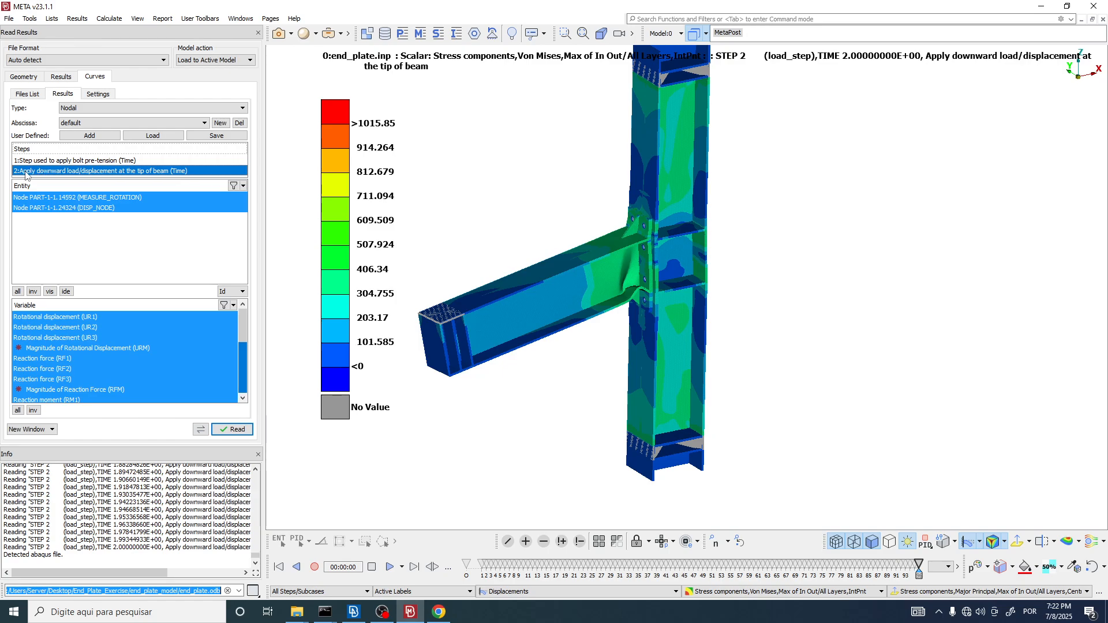
left_click(96, 199)
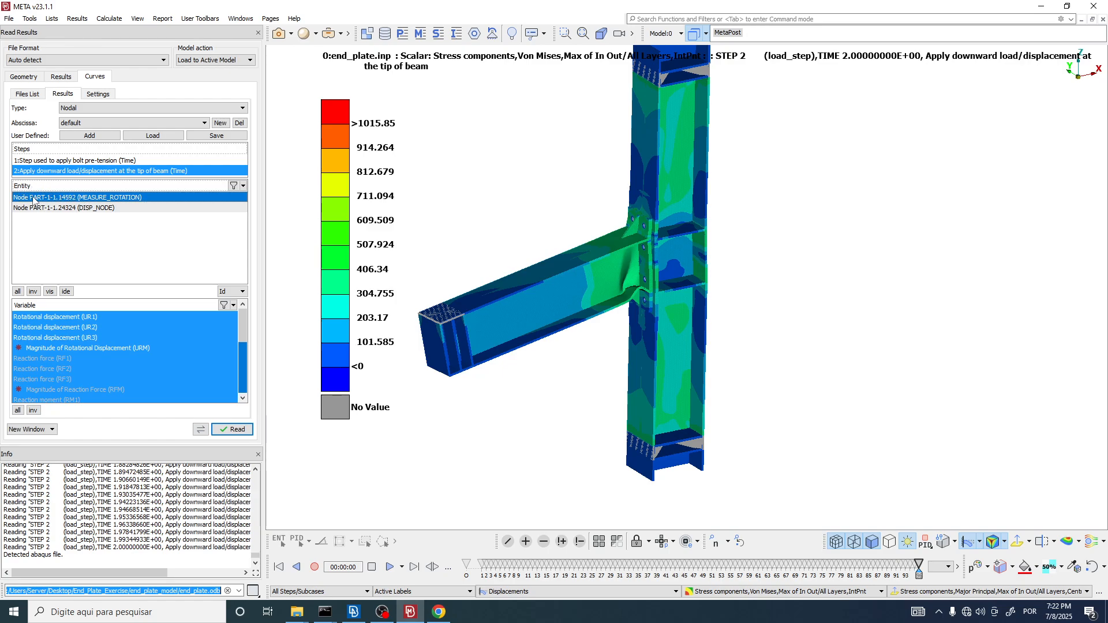
Step: Switch to ANSA, close the STEP window, and locate the node of the measure_rotation set at the beam-to-column connection
left_click(354, 612)
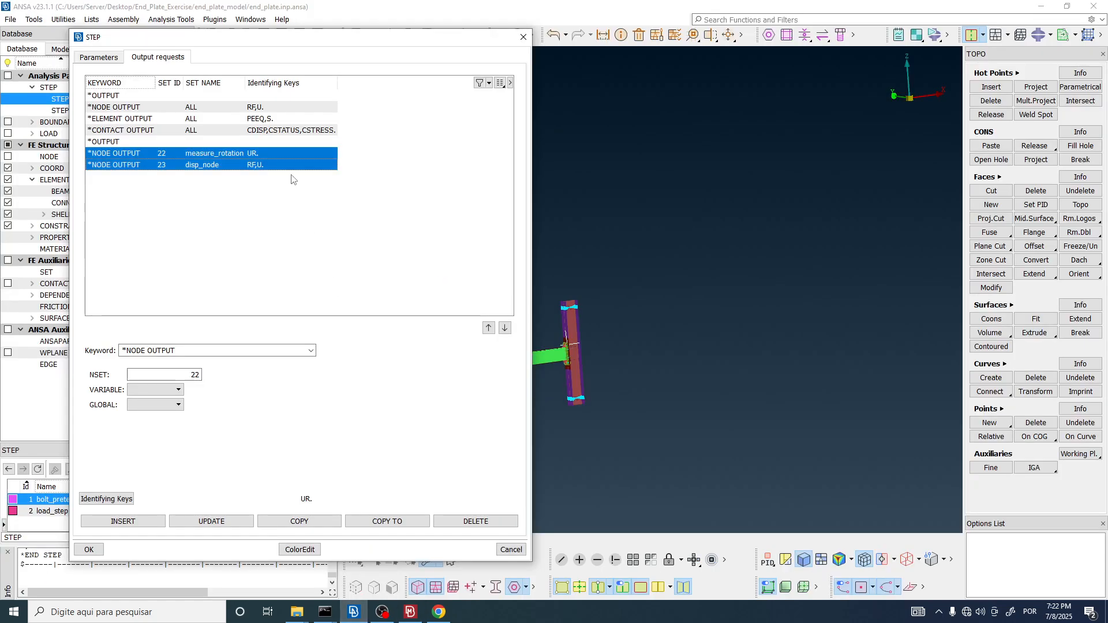
left_click(524, 36)
left_click(300, 31)
scroll(246, 143, "down", 2)
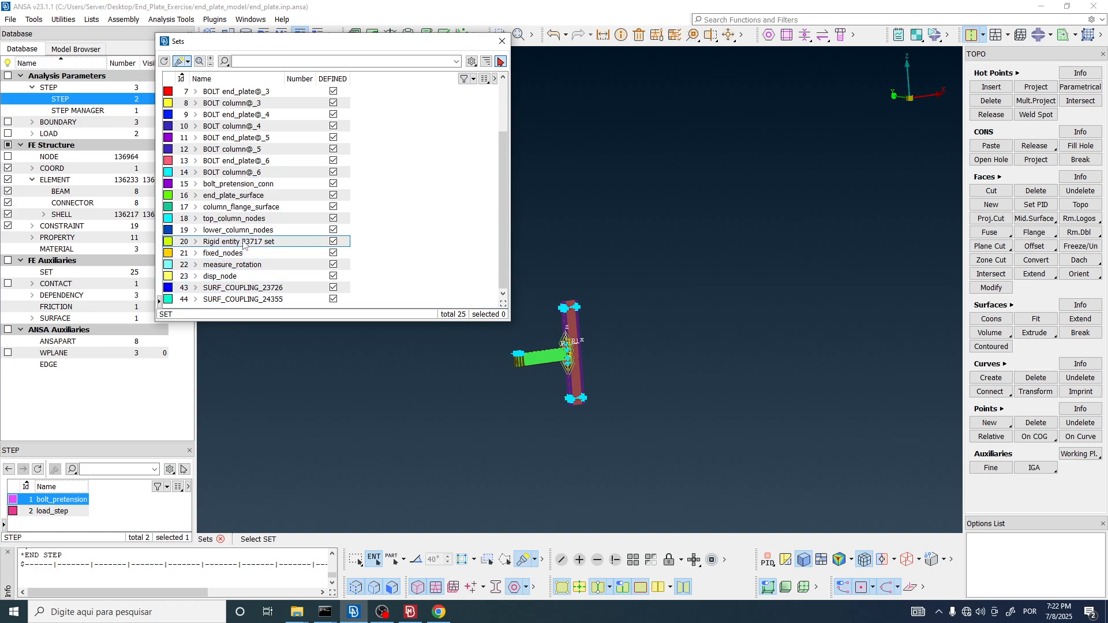
left_click(228, 264)
left_click(196, 264)
left_click(230, 276)
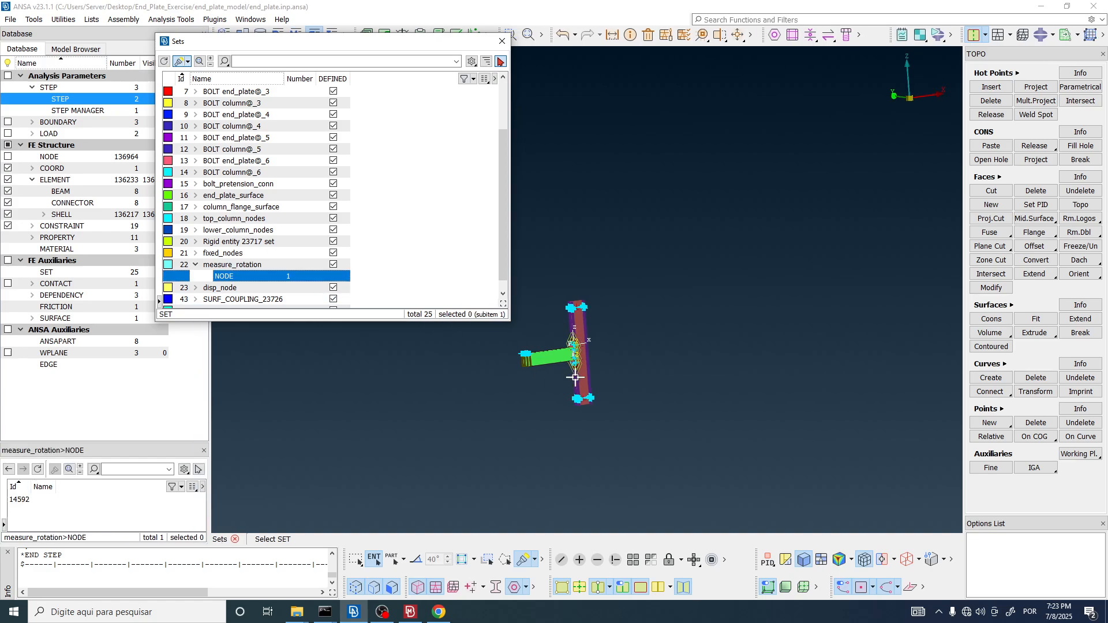
scroll(574, 381, "up", 10)
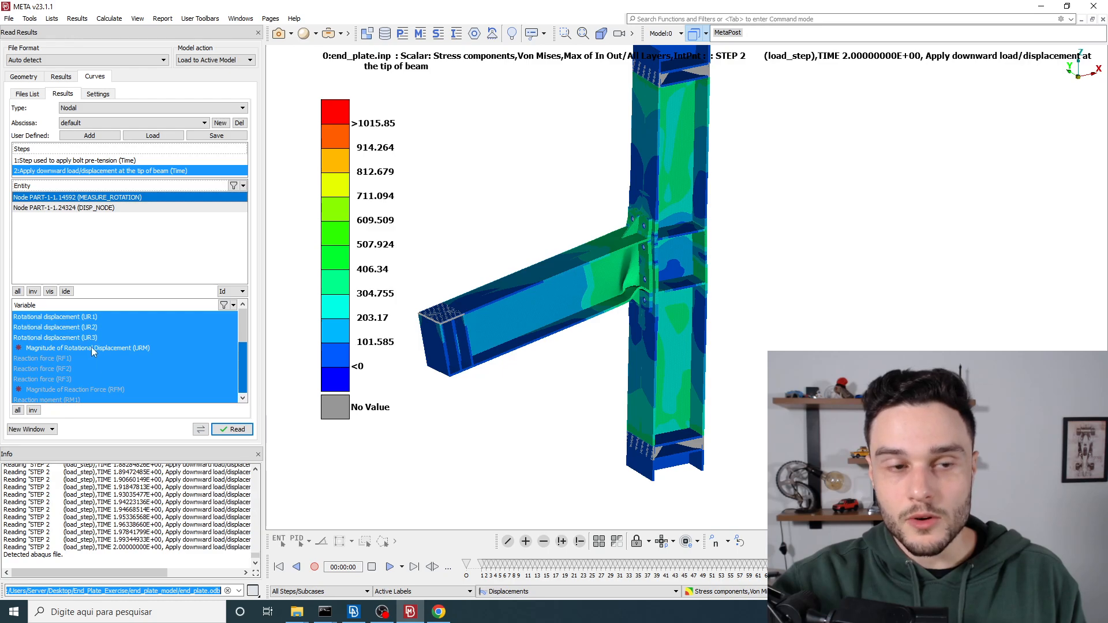
Step: Check the rotation axis in ANSA and plot rotational displacement UR2 of the MEASURE_ROTATION node in a new META window
left_click(76, 328)
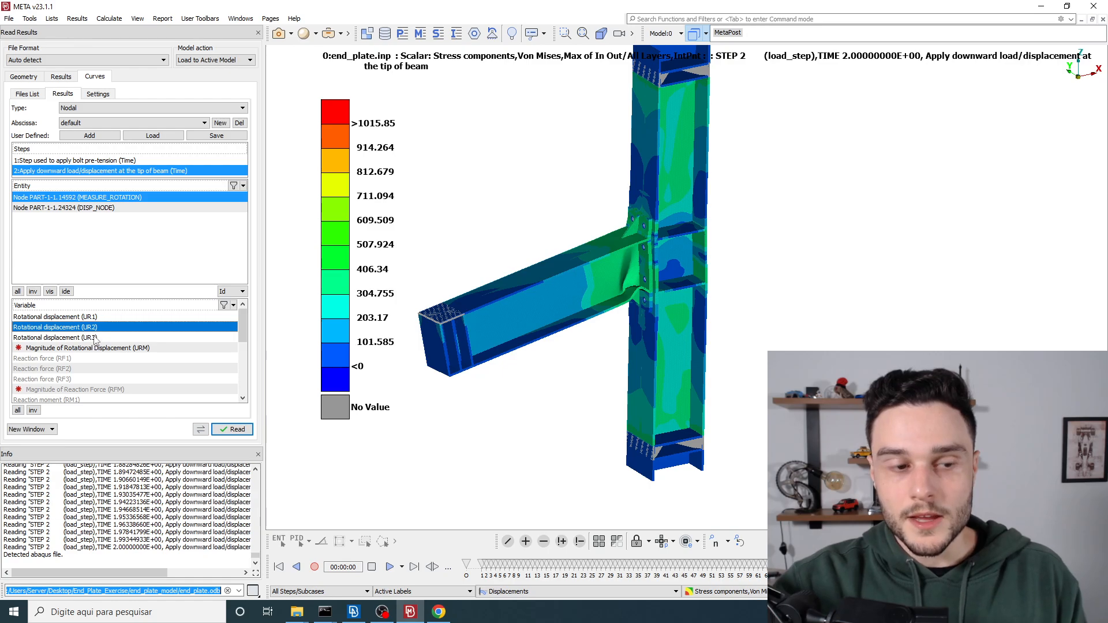
key("alt+Tab")
scroll(648, 270, "down", 5)
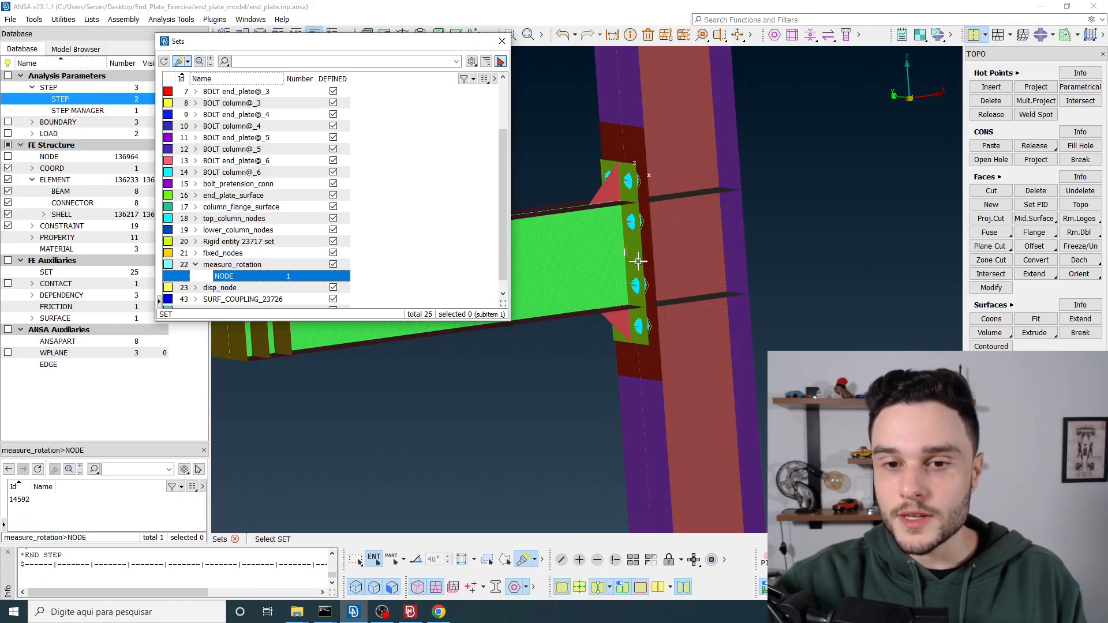
left_click_drag(634, 261, 637, 263, "ctrl")
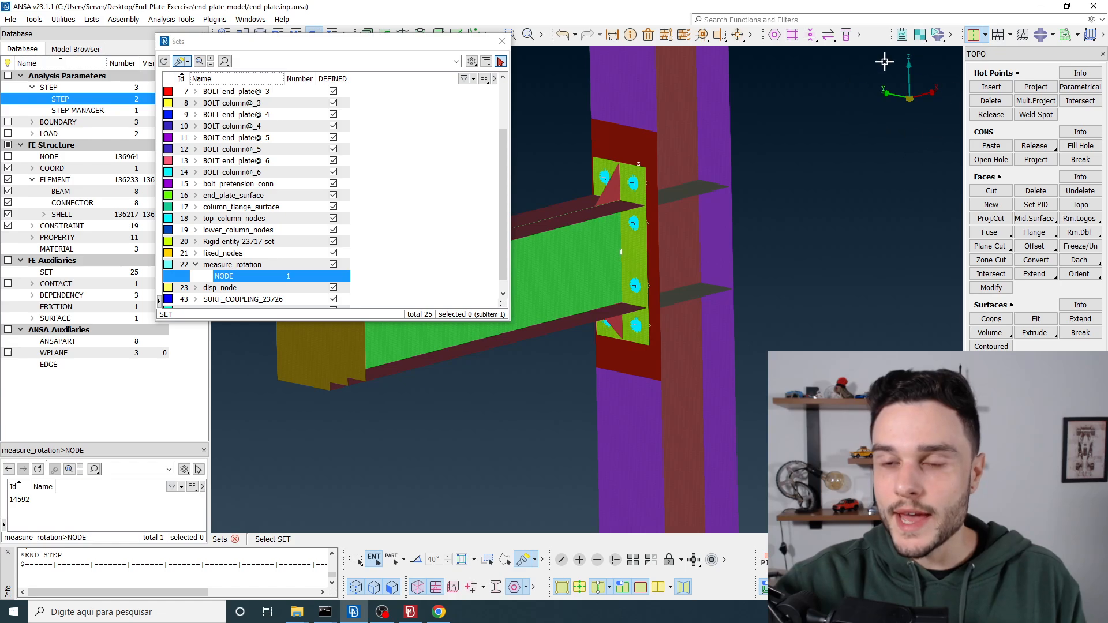
key("alt+Tab")
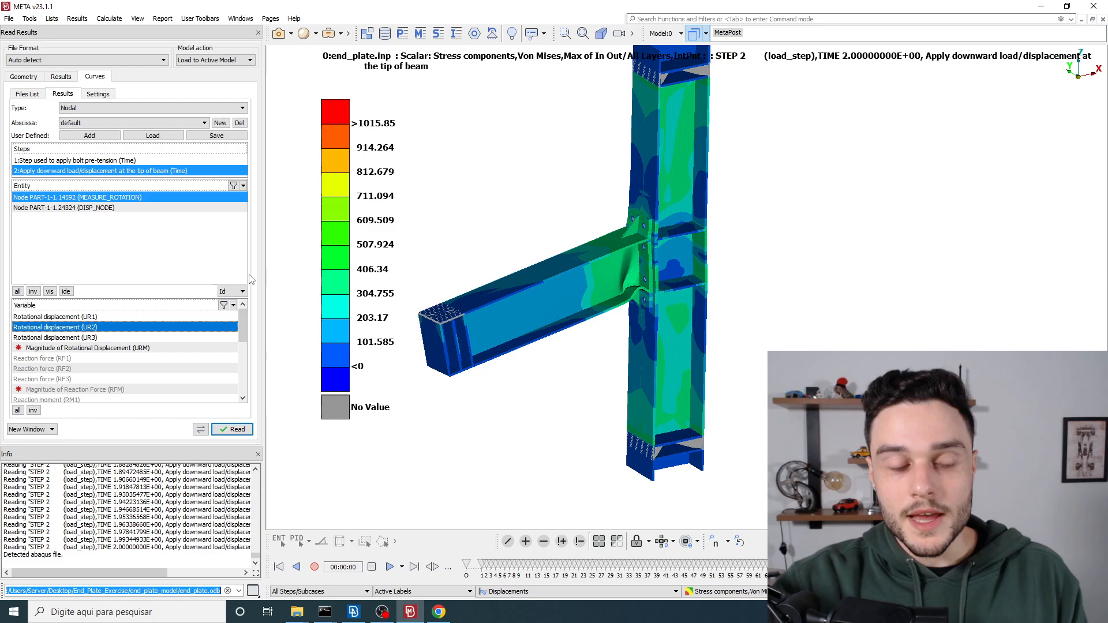
left_click(237, 431)
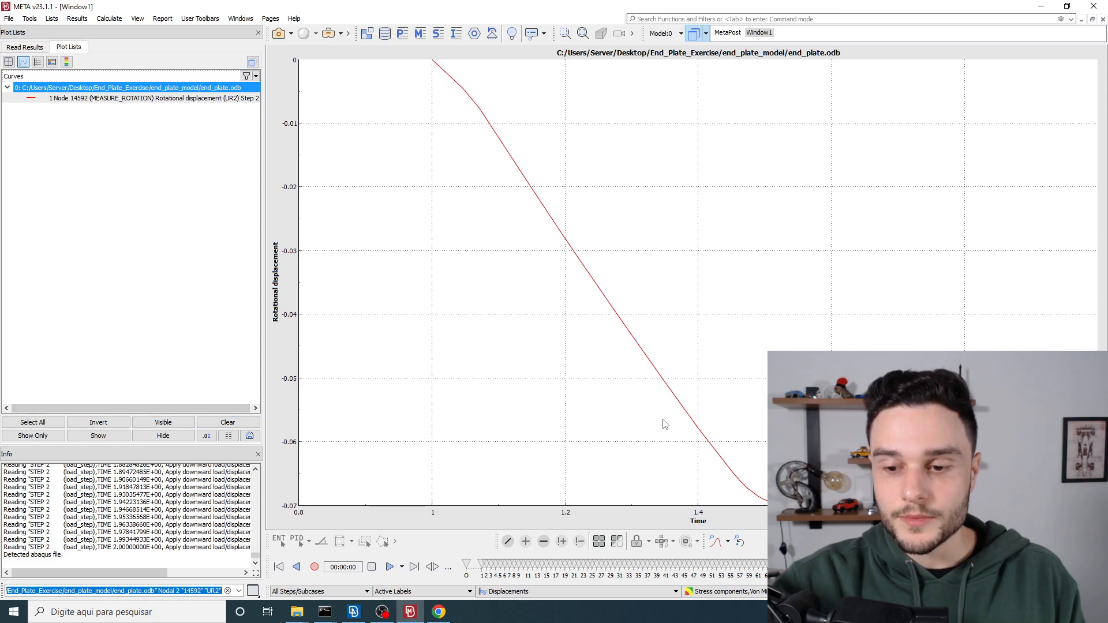
type("4")
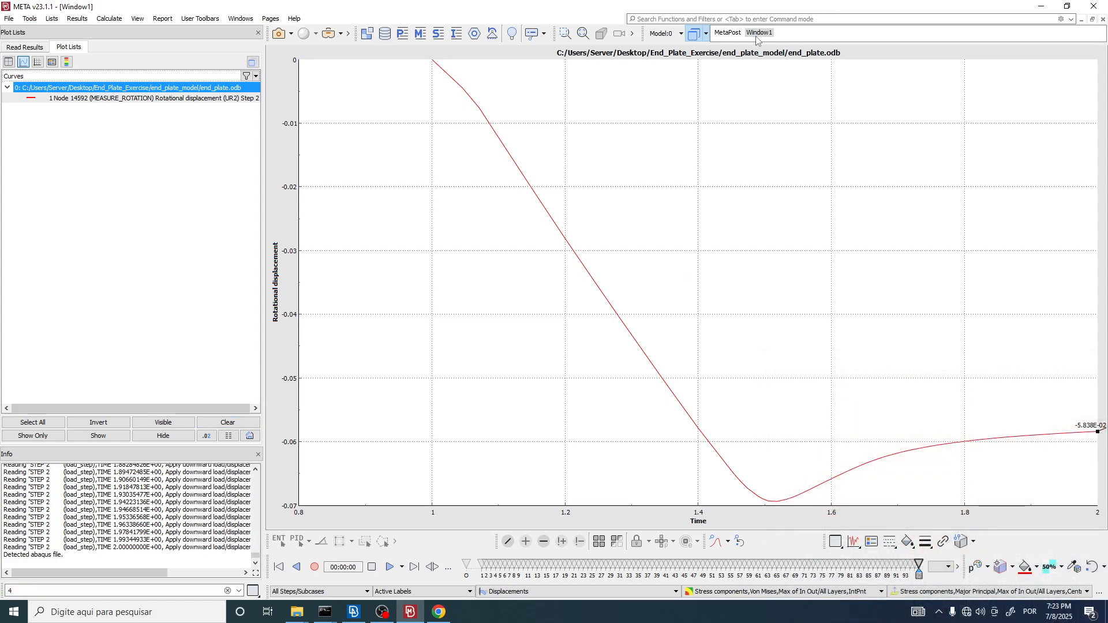
Step: View the MetaPost contour window, return to Window1, and highlight the UR2 rotation curve in the plot
left_click(758, 34)
left_click(727, 33)
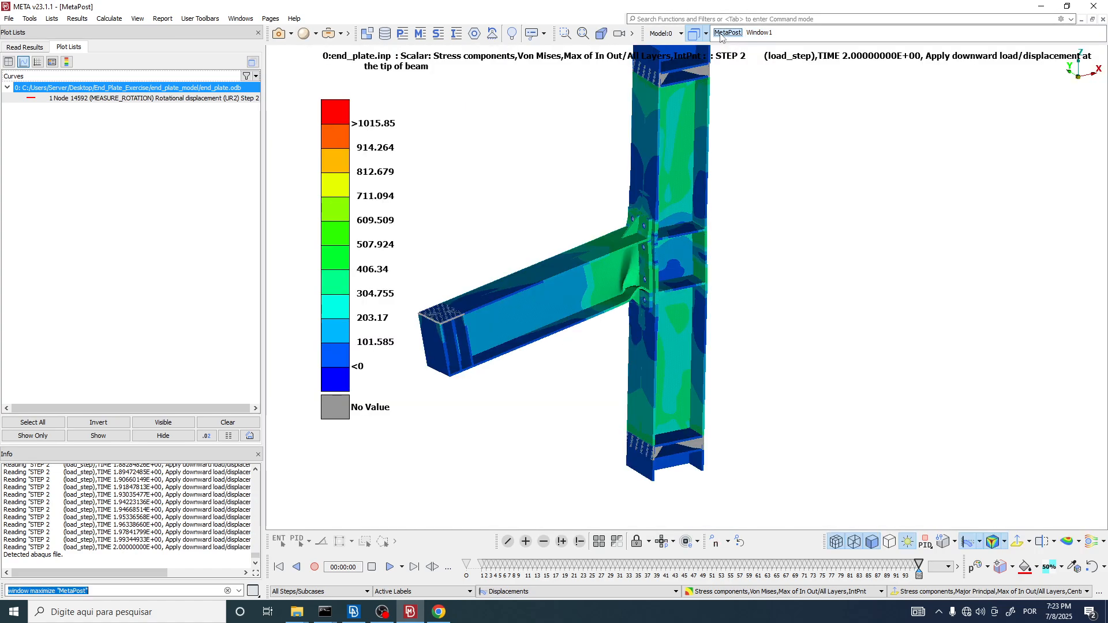
left_click(761, 32)
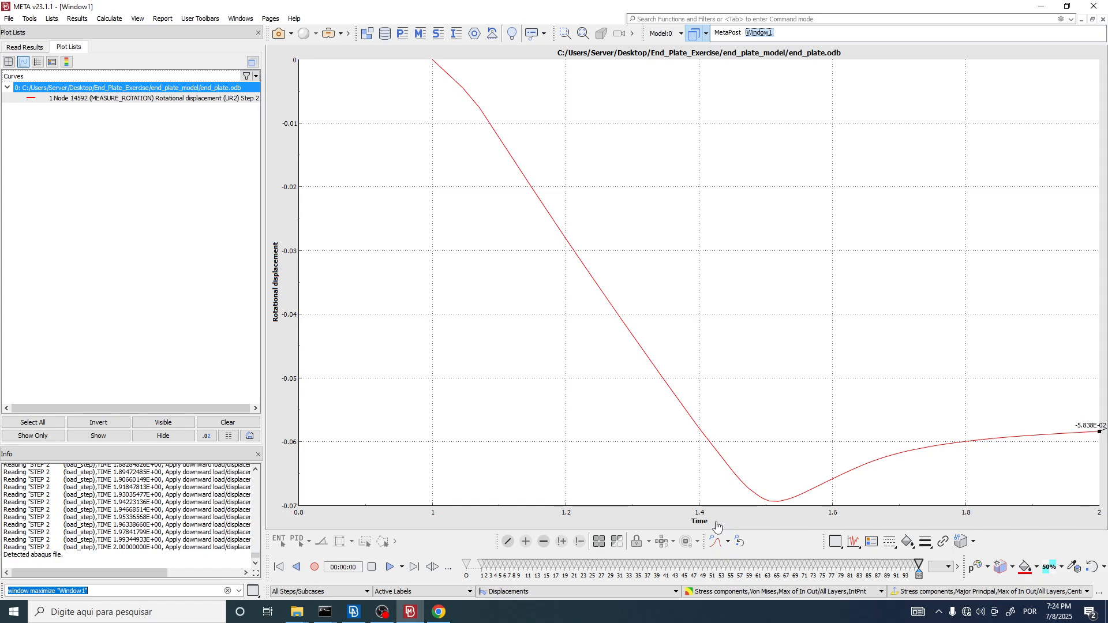
mouse_move(450, 612)
left_click(80, 100)
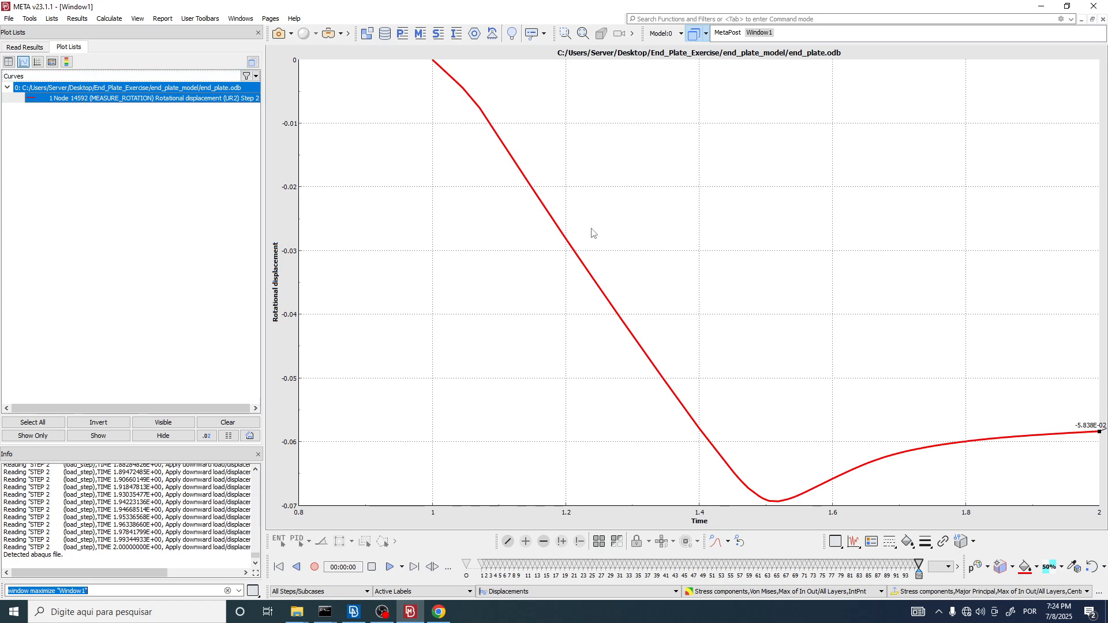
Step: Return to the curve reading settings and choose the DISP_NODE node as the only entity
left_click(16, 50)
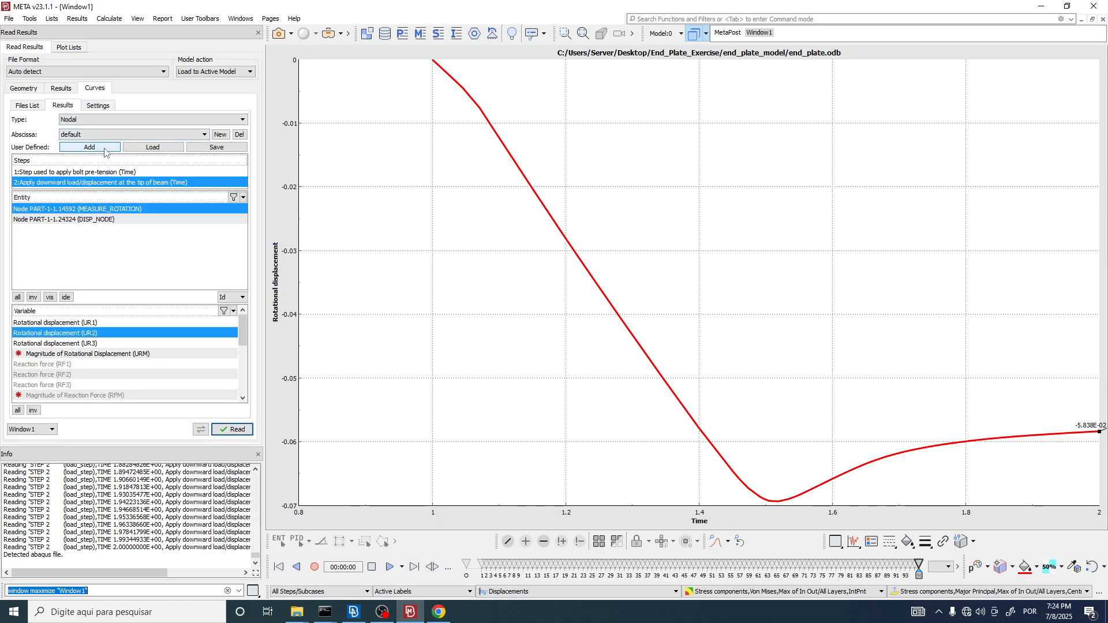
left_click(77, 220)
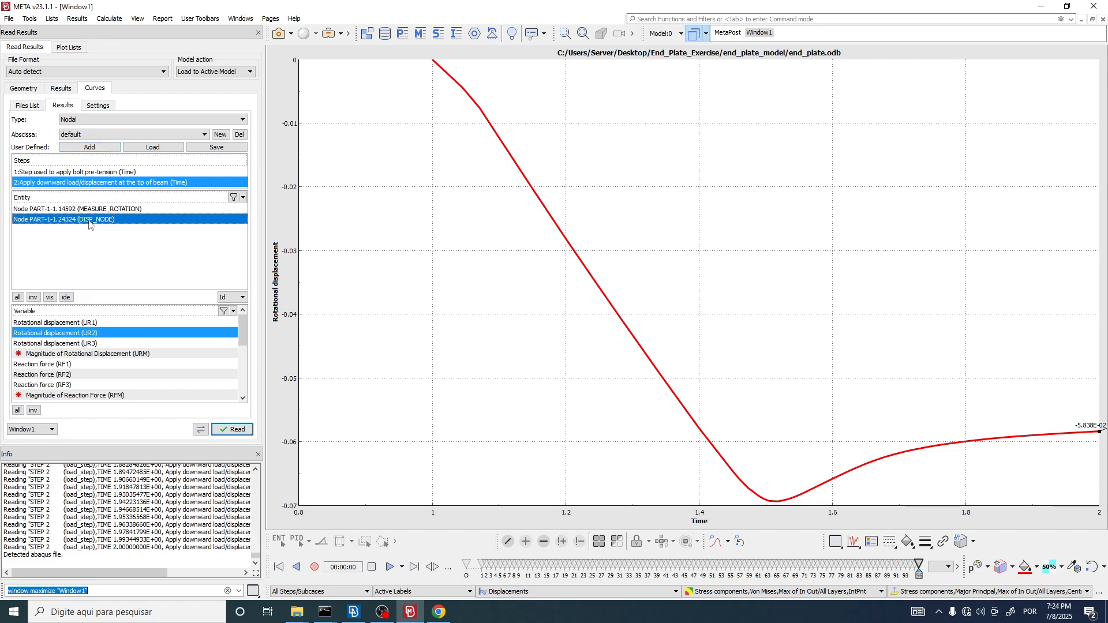
Step: Switch to ANSA and locate the node of the disp_node set at the tip of the beam
key("alt+Tab")
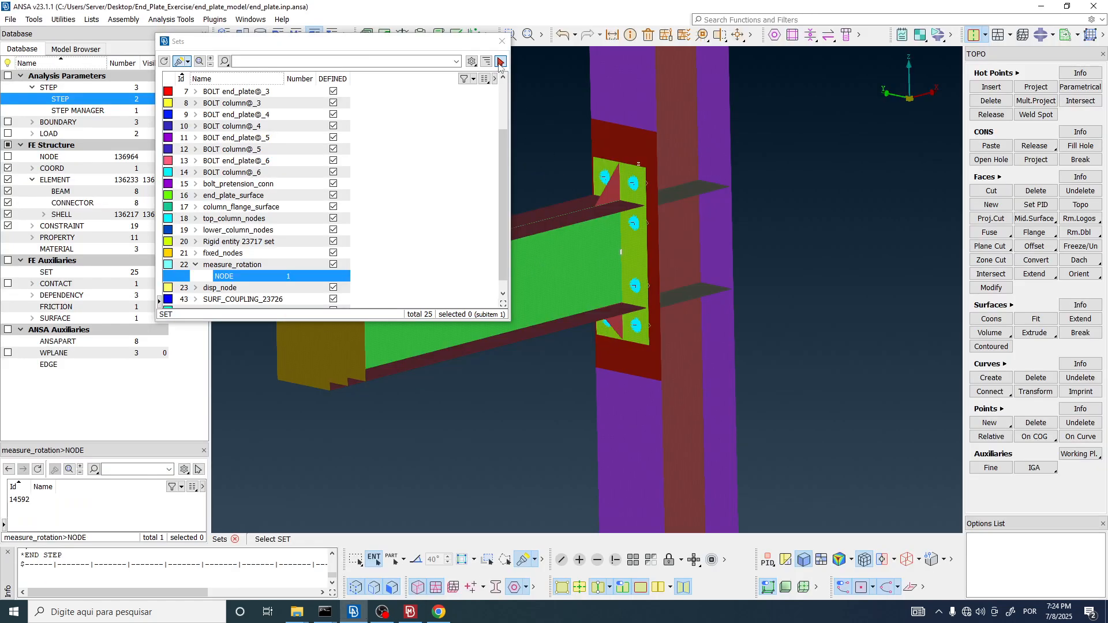
scroll(739, 185, "down", 3)
left_click(222, 291)
left_click(195, 288)
left_click(224, 300)
scroll(635, 257, "up", 5)
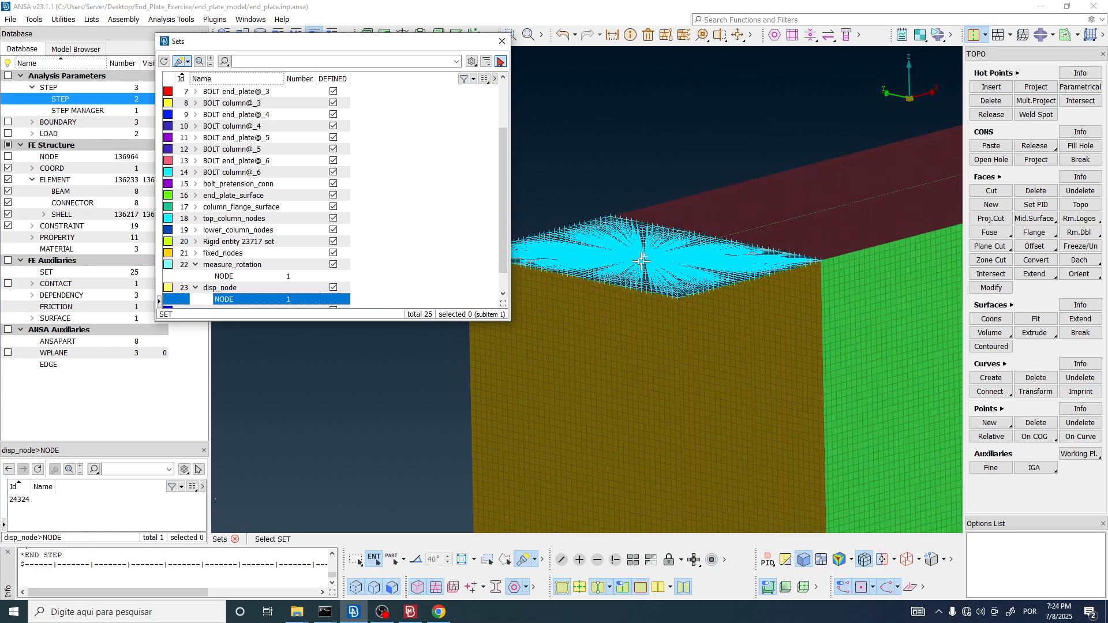
Step: Switch to META and select reaction force RF3 as the variable to read for the DISP_NODE node
key("alt+Tab")
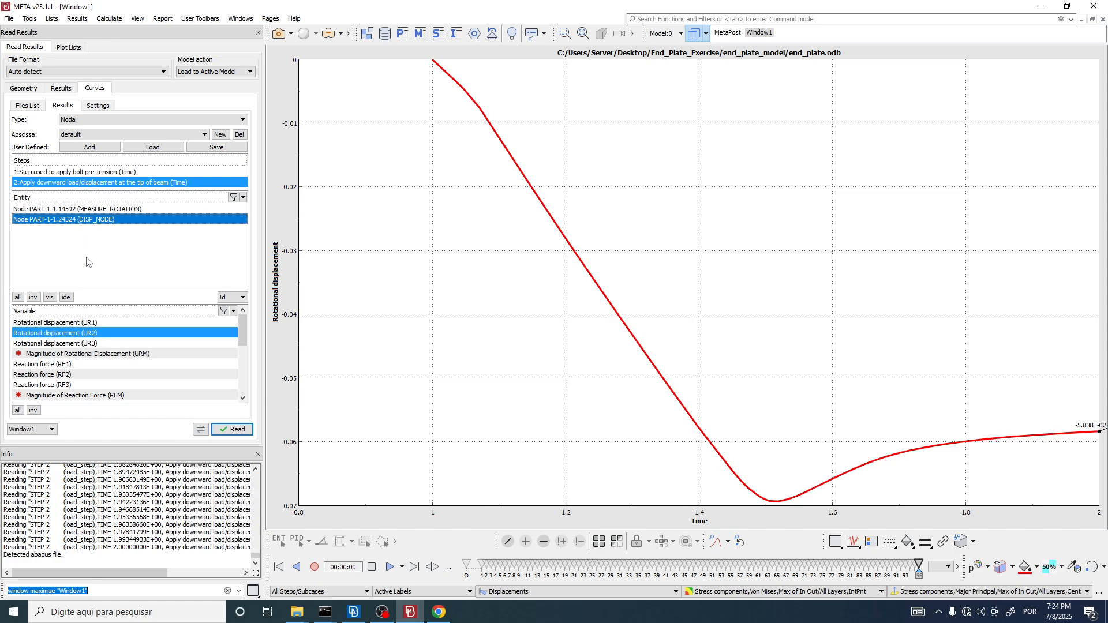
left_click(69, 386)
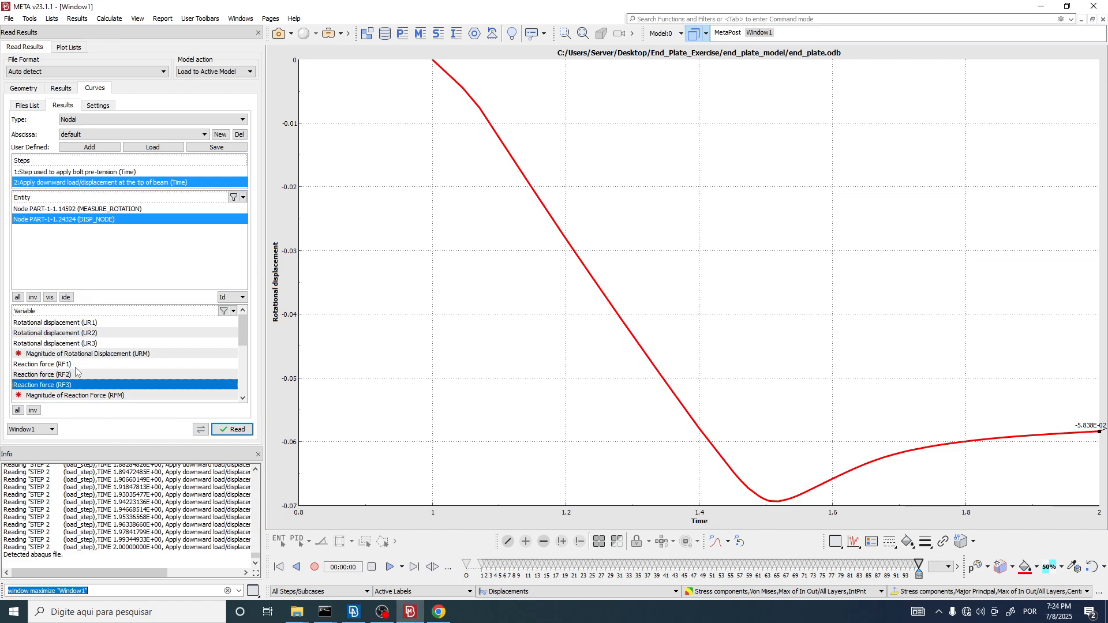
scroll(75, 371, "down", 1)
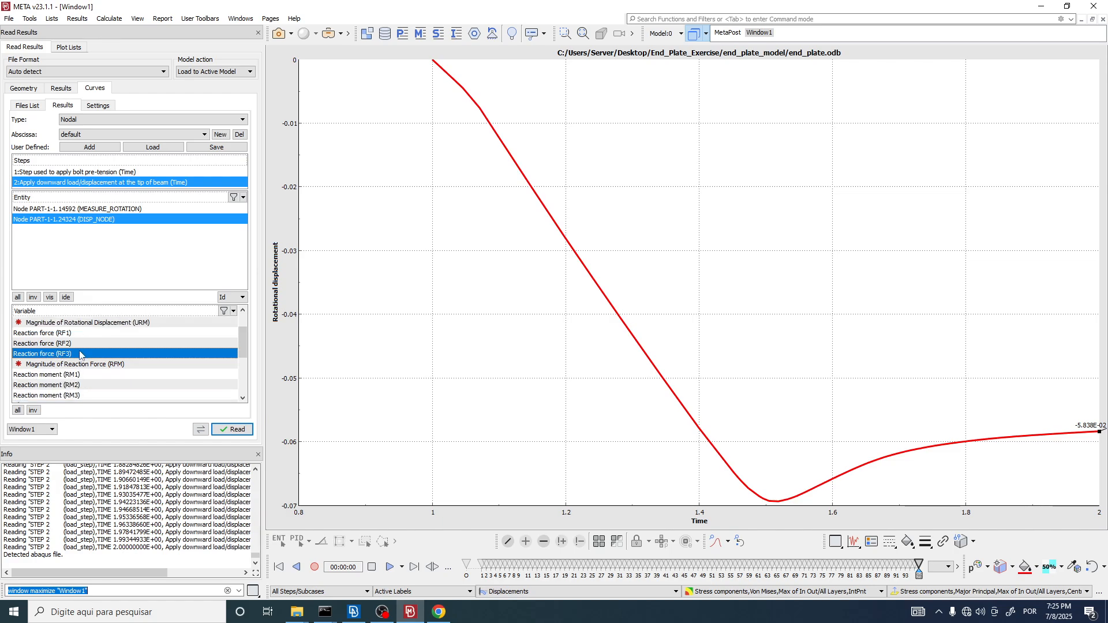
Step: Check the beam tip's orientation in ANSA and plot reaction force RF3 of the DISP_NODE node in META's Window1
key("alt+Tab")
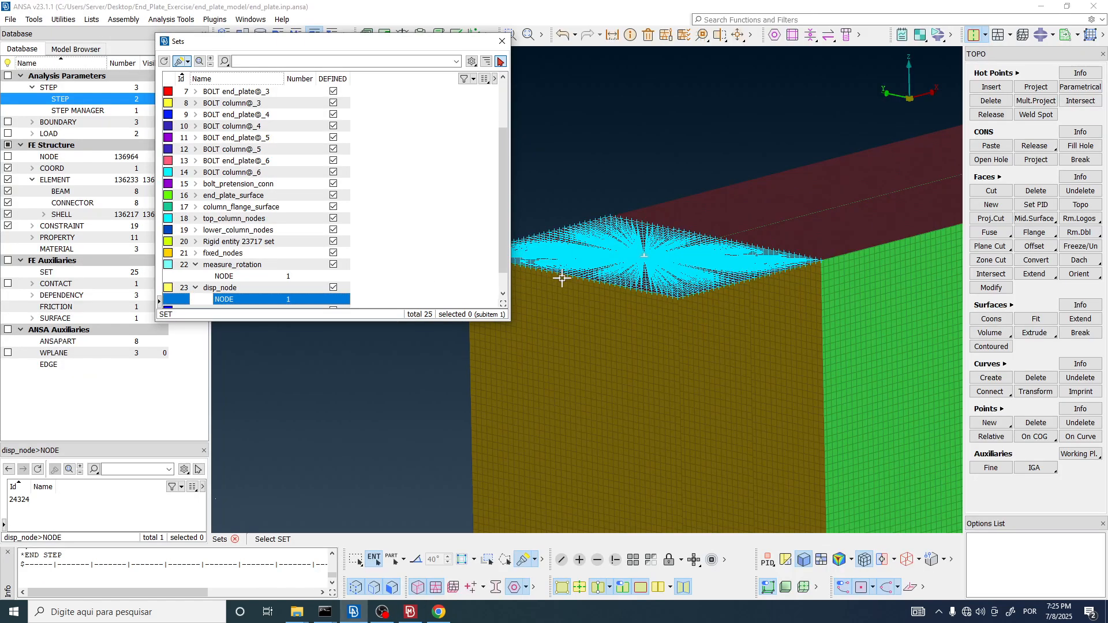
scroll(599, 218, "up", 5)
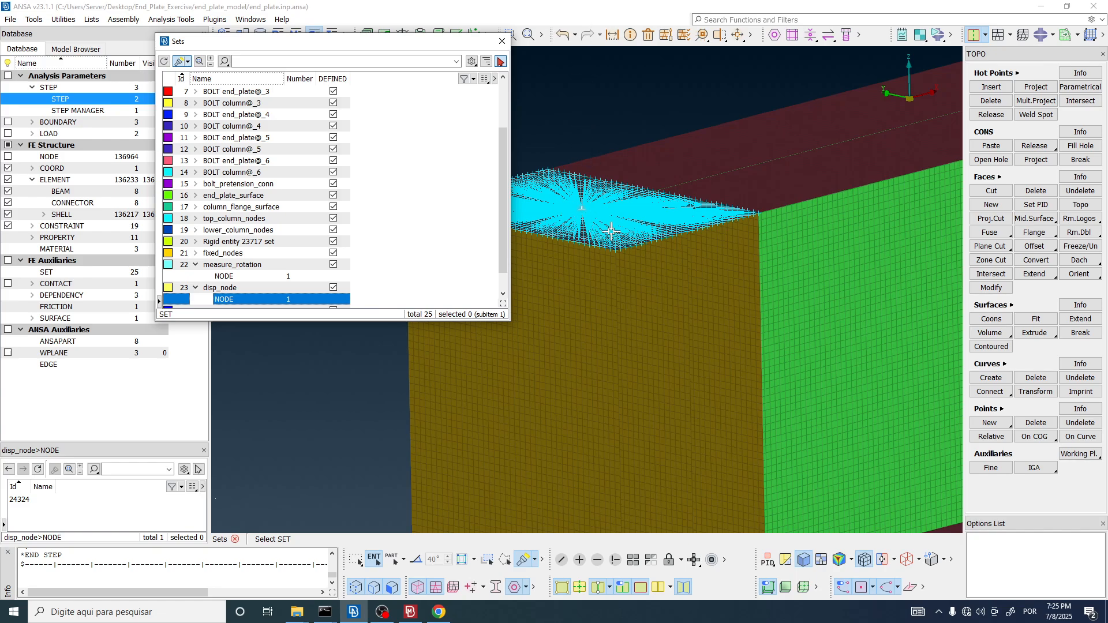
scroll(561, 205, "down", 5)
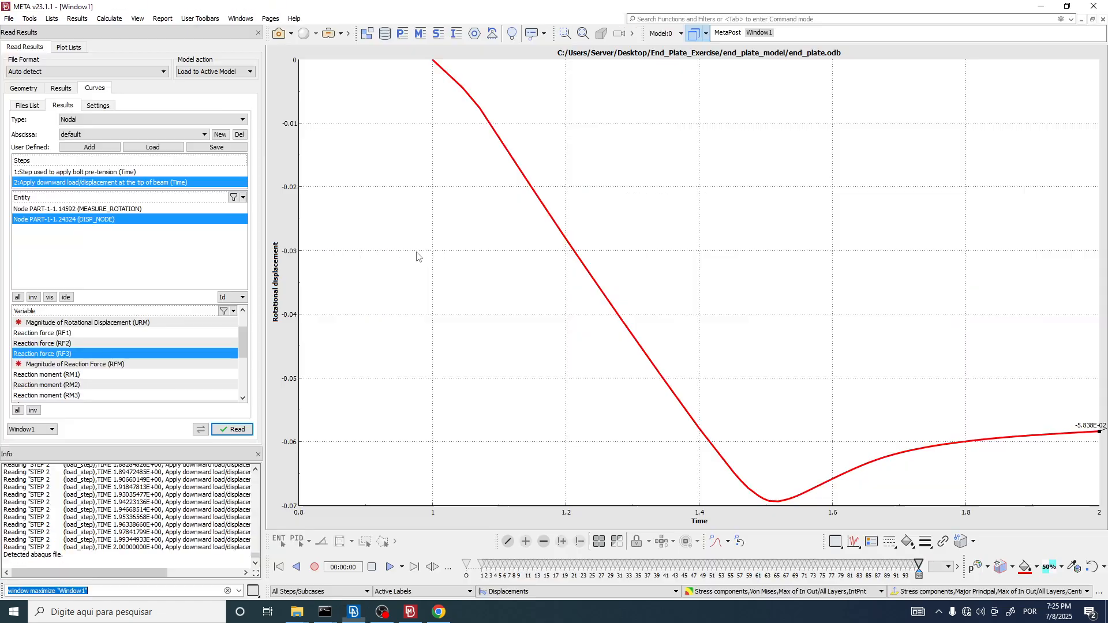
left_click(62, 353)
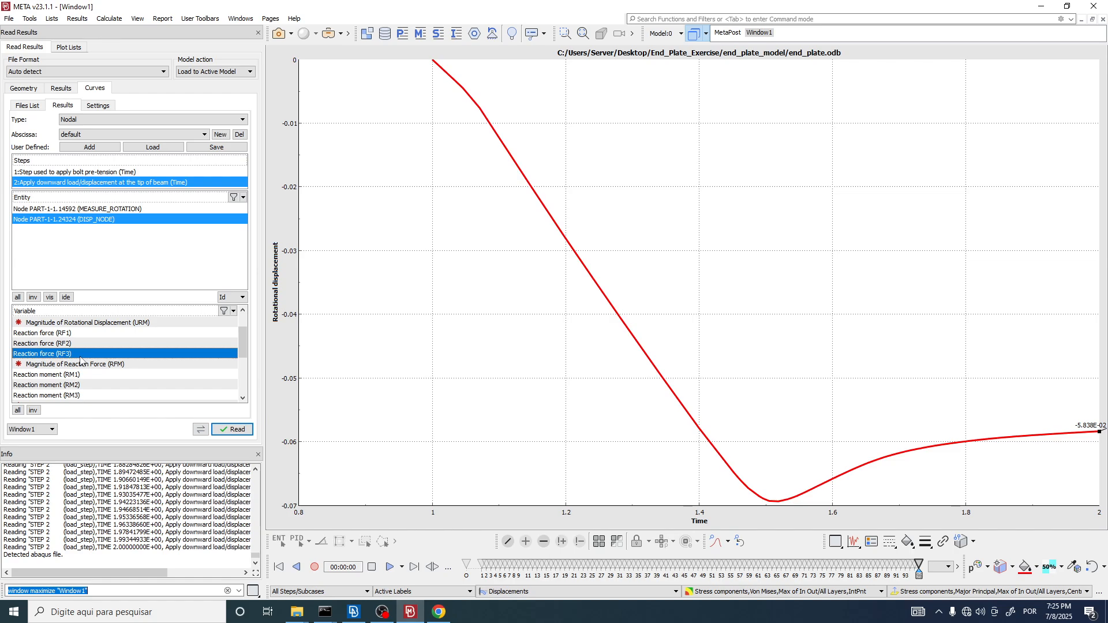
left_click(233, 433)
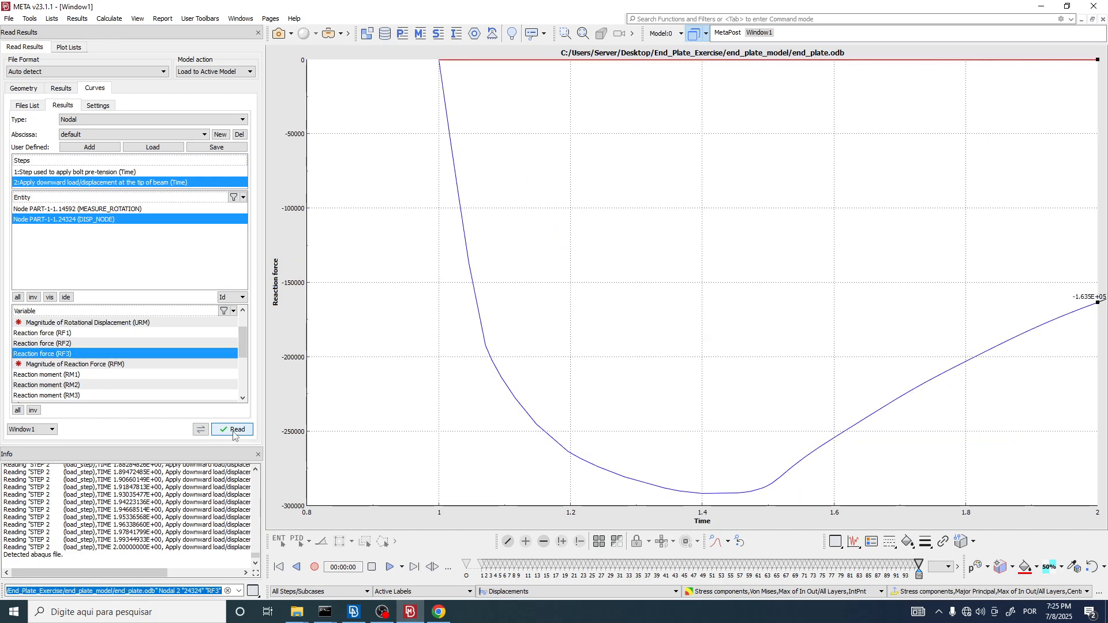
Step: List the plotted curves, highlight the UR2 rotation and RF3 reaction force curves in turn, and clear the selection
left_click(66, 50)
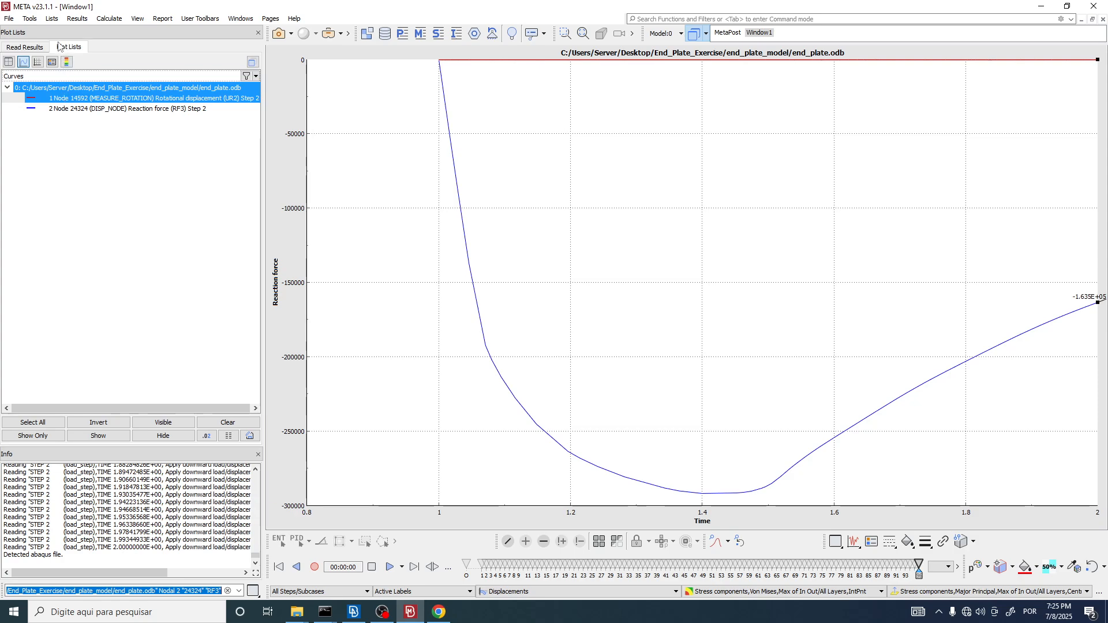
left_click(78, 110)
left_click(79, 100)
left_click(80, 108)
left_click(85, 101)
left_click(91, 110)
left_click(109, 101)
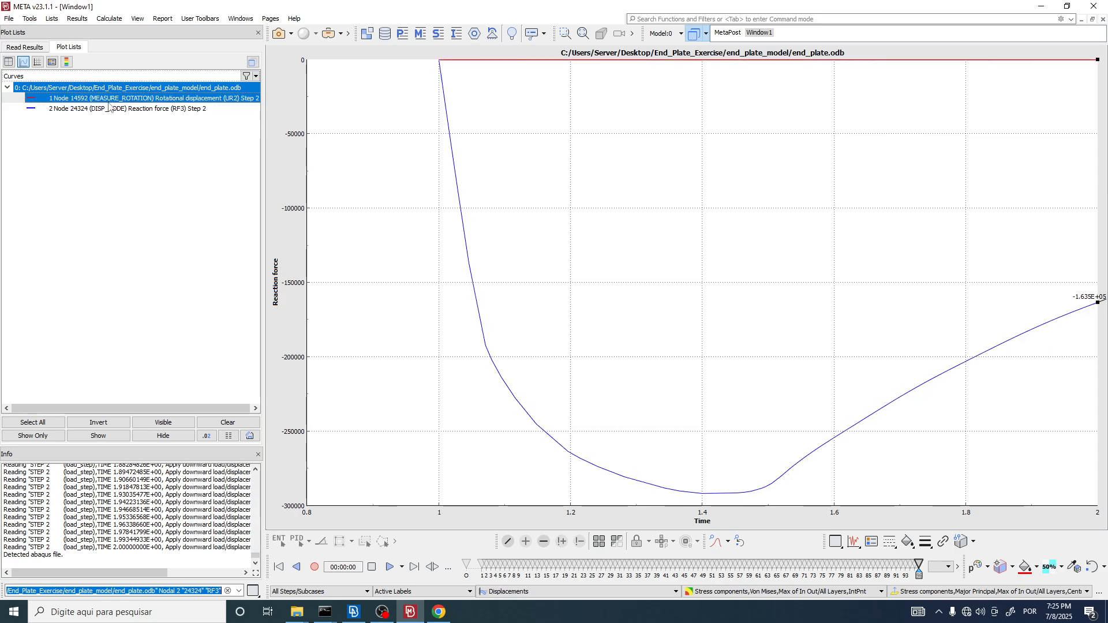
left_click(86, 110)
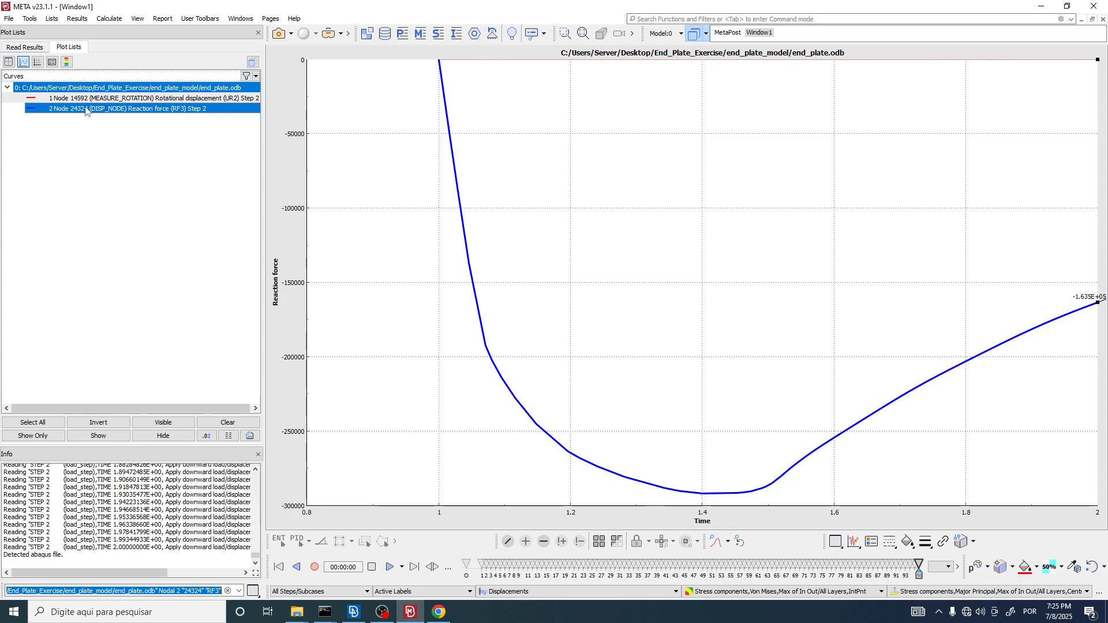
left_click(132, 161)
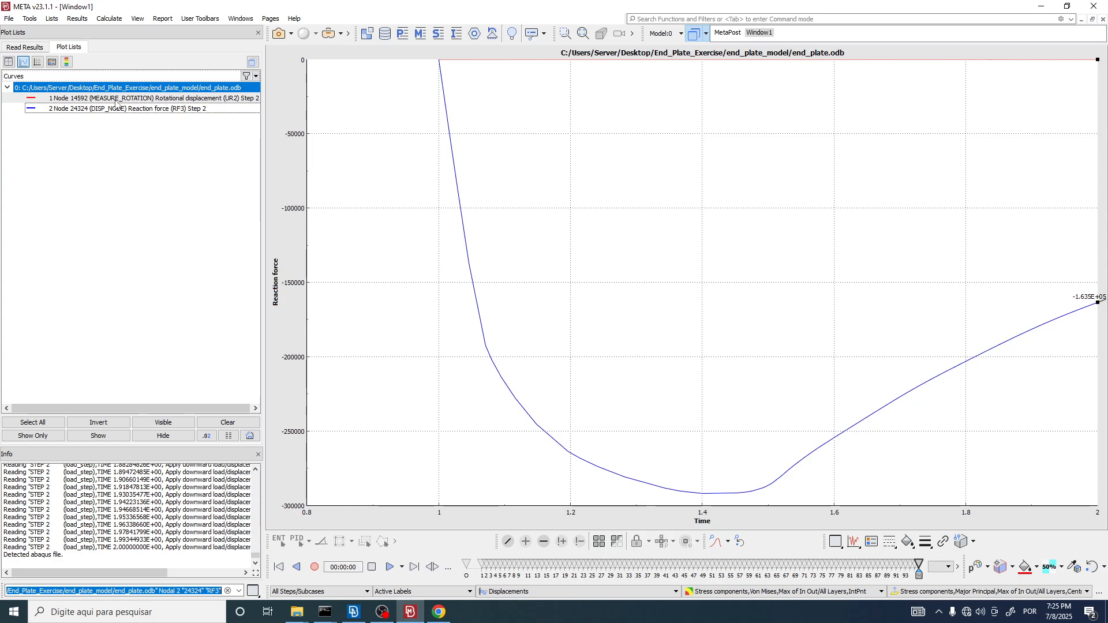
Step: Open Curve Functions for a user-defined curve, empty its x and y formulas, and move the dialog clear of the curve list
left_click(109, 19)
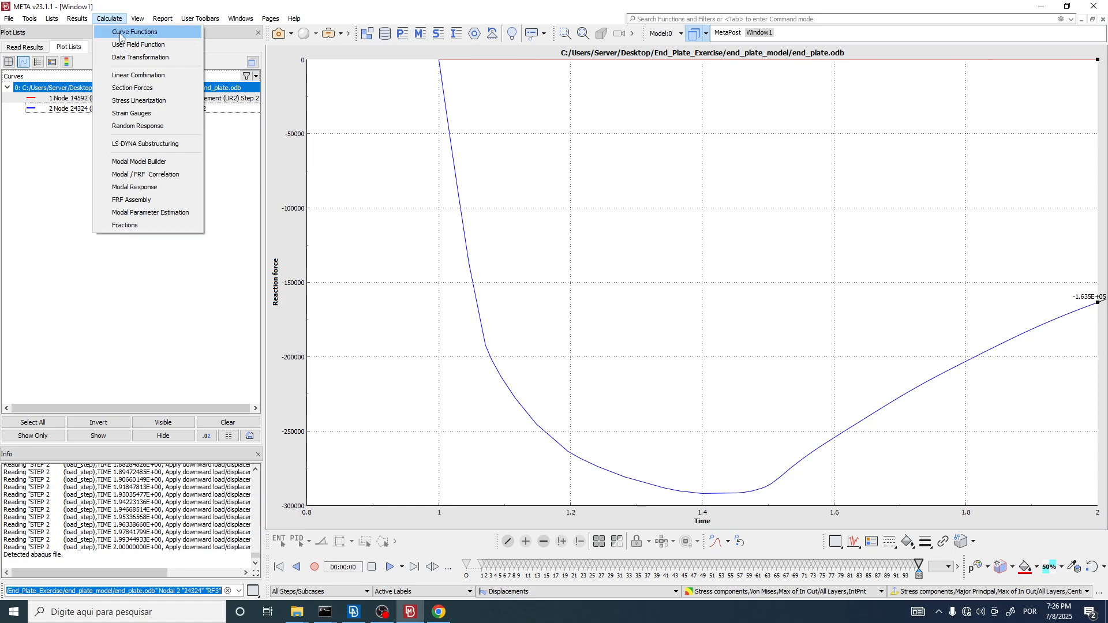
left_click(120, 33)
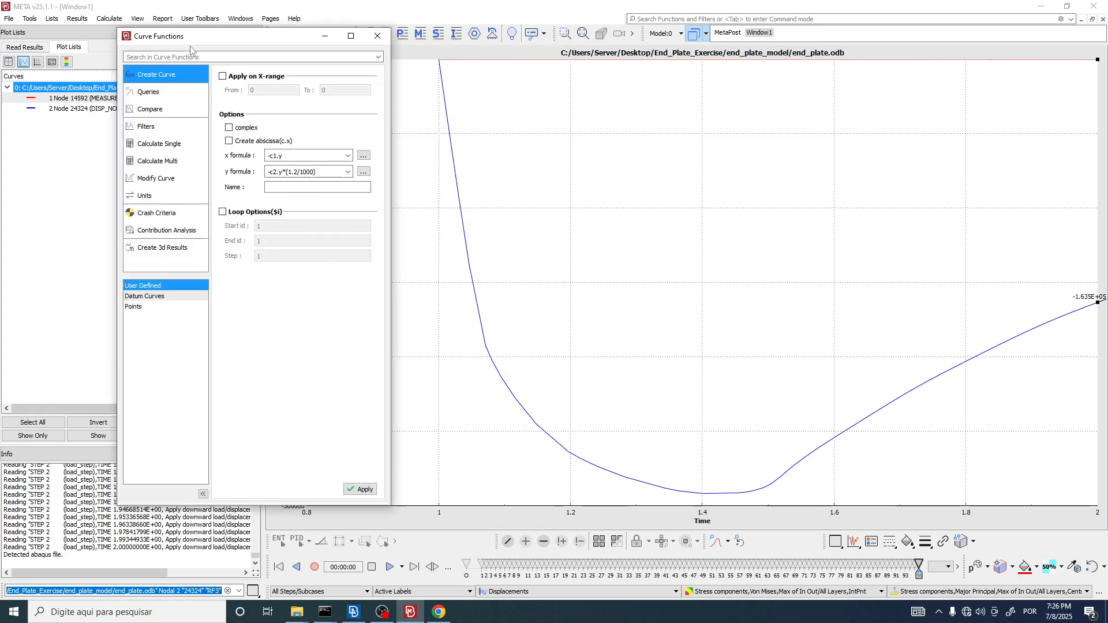
double_click(302, 154)
key("BackSpace")
left_click_drag(334, 172, 141, 184)
key("BackSpace")
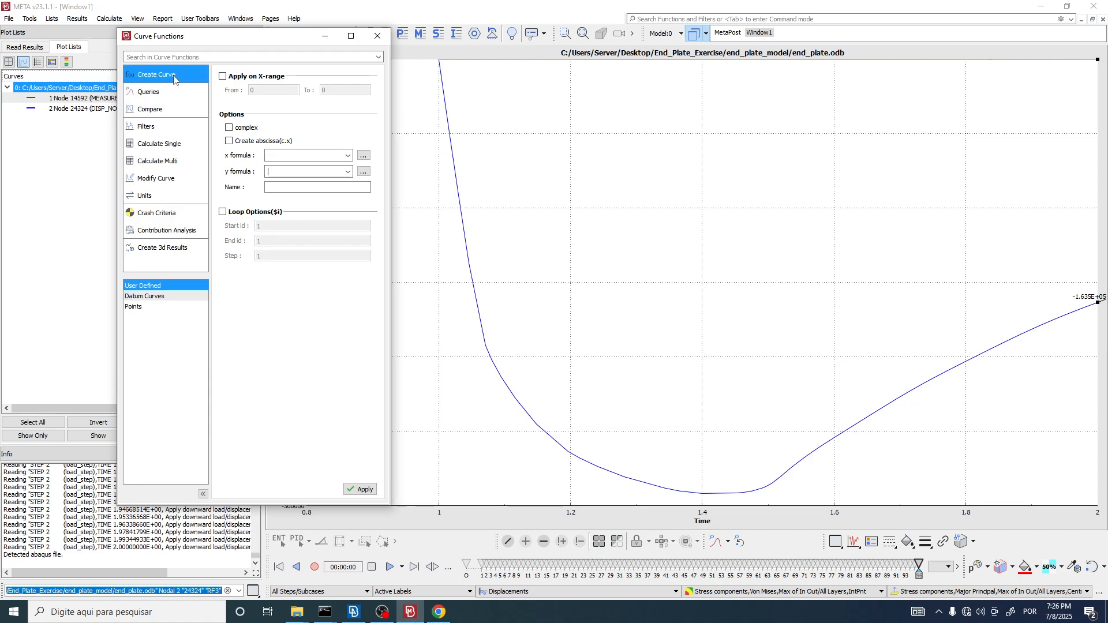
left_click(143, 288)
left_click_drag(216, 37, 257, 29)
left_click(255, 151)
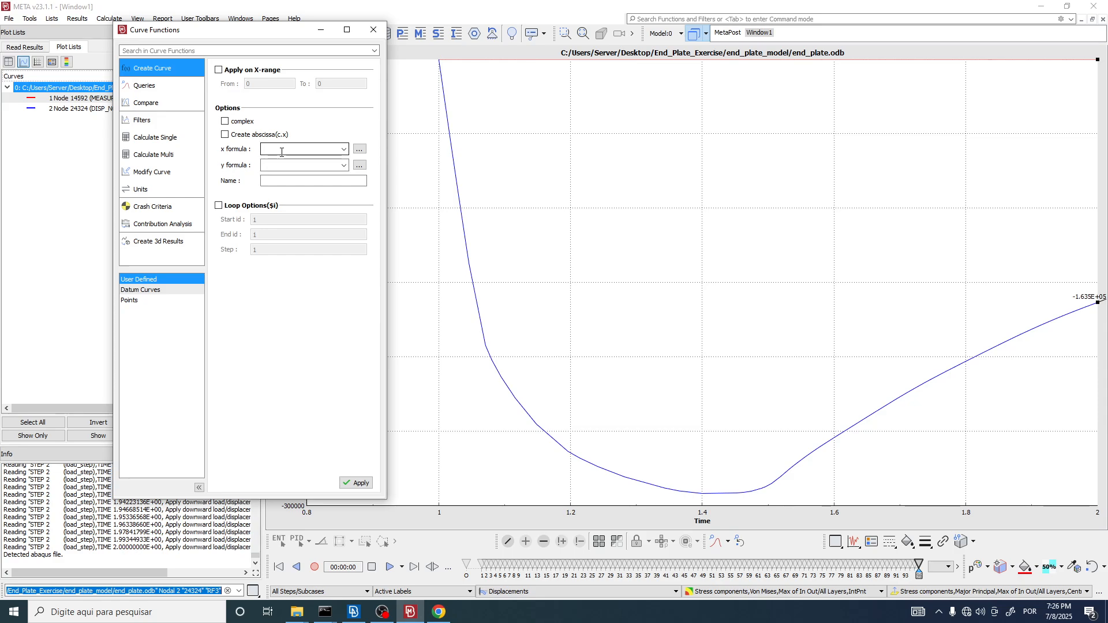
left_click_drag(300, 31, 372, 22)
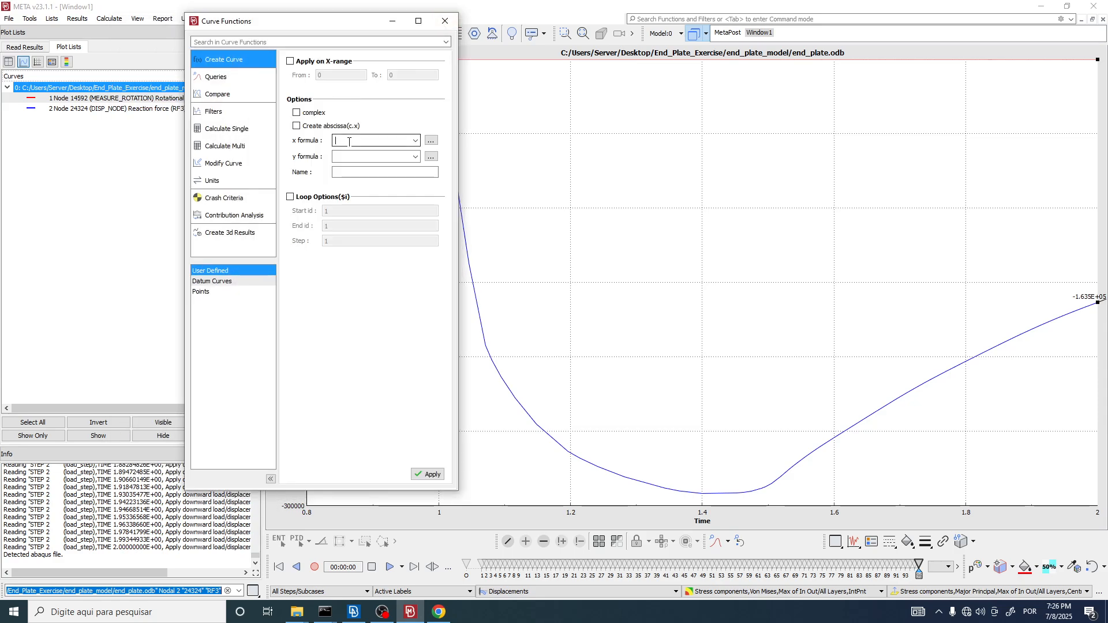
left_click_drag(249, 25, 261, 25)
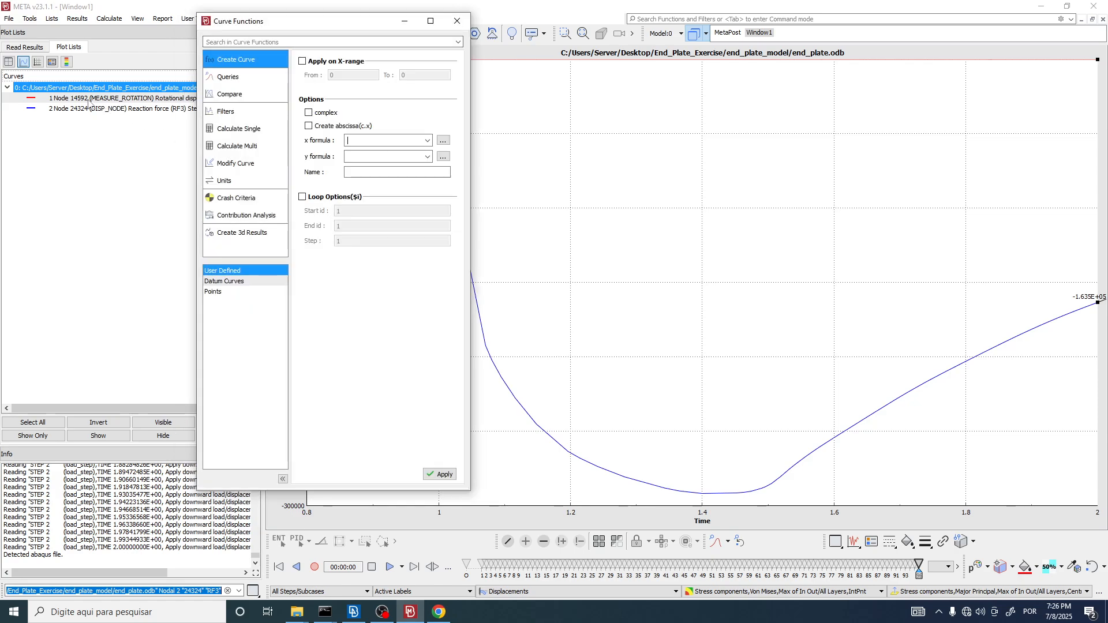
Step: Set the new curve's x formula to c1.y, using the y values of the MEASURE_ROTATION UR2 curve
left_click(89, 102)
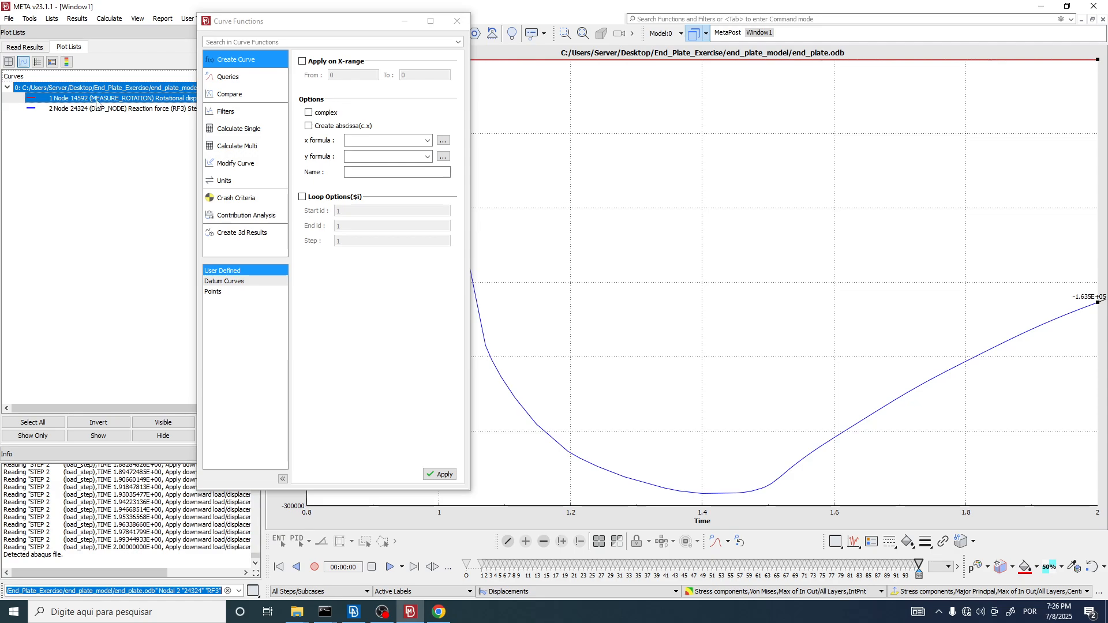
double_click(97, 104)
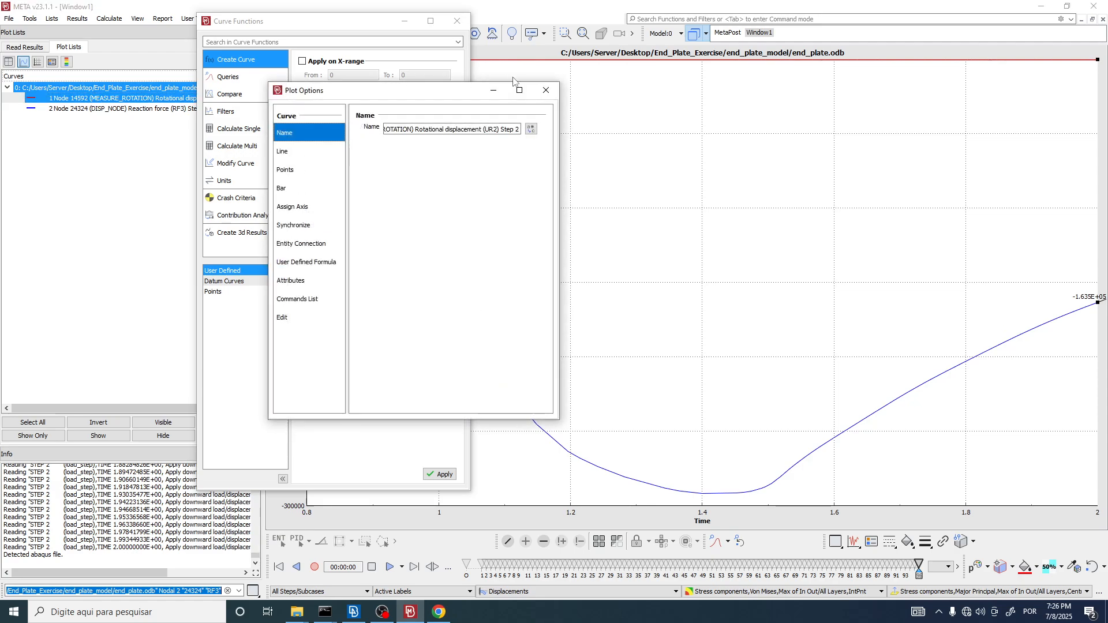
left_click(545, 90)
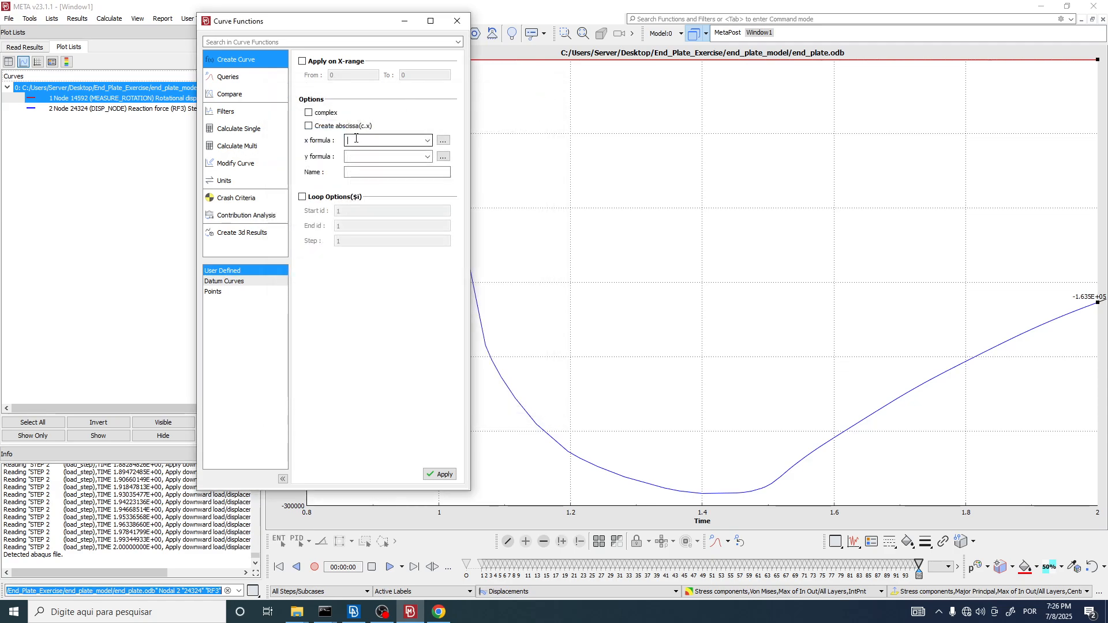
left_click(444, 140)
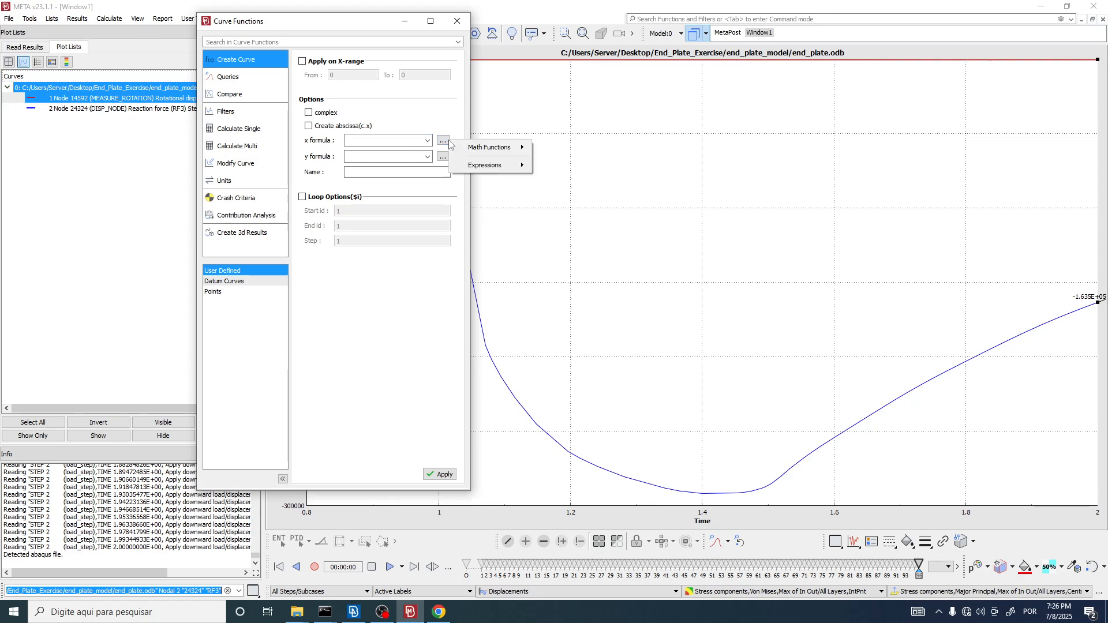
mouse_move(497, 165)
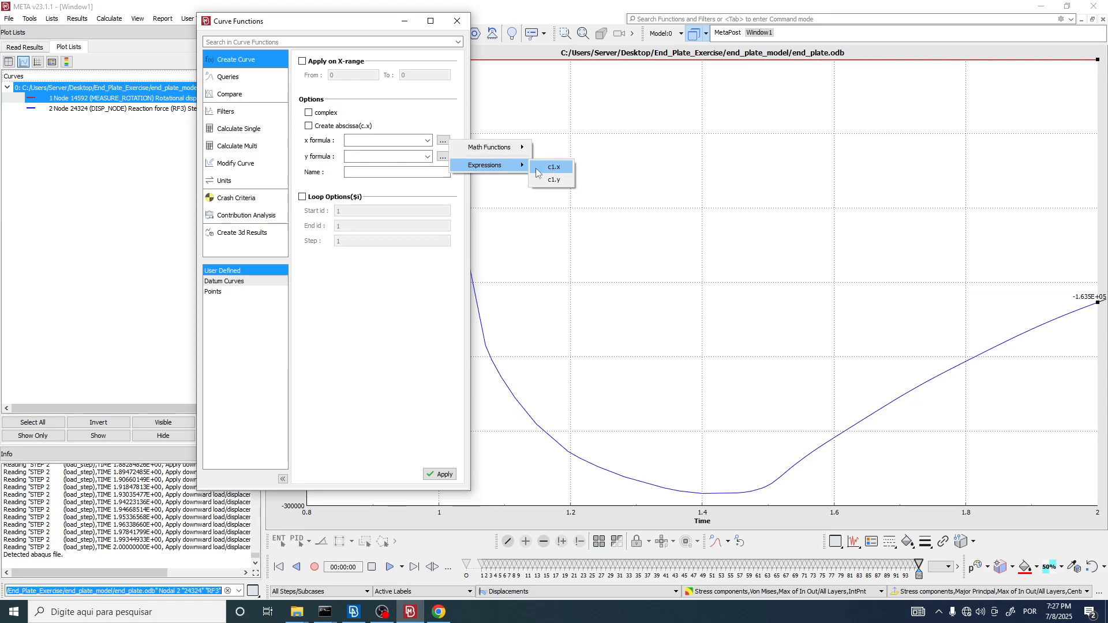
mouse_move(496, 165)
left_click(557, 184)
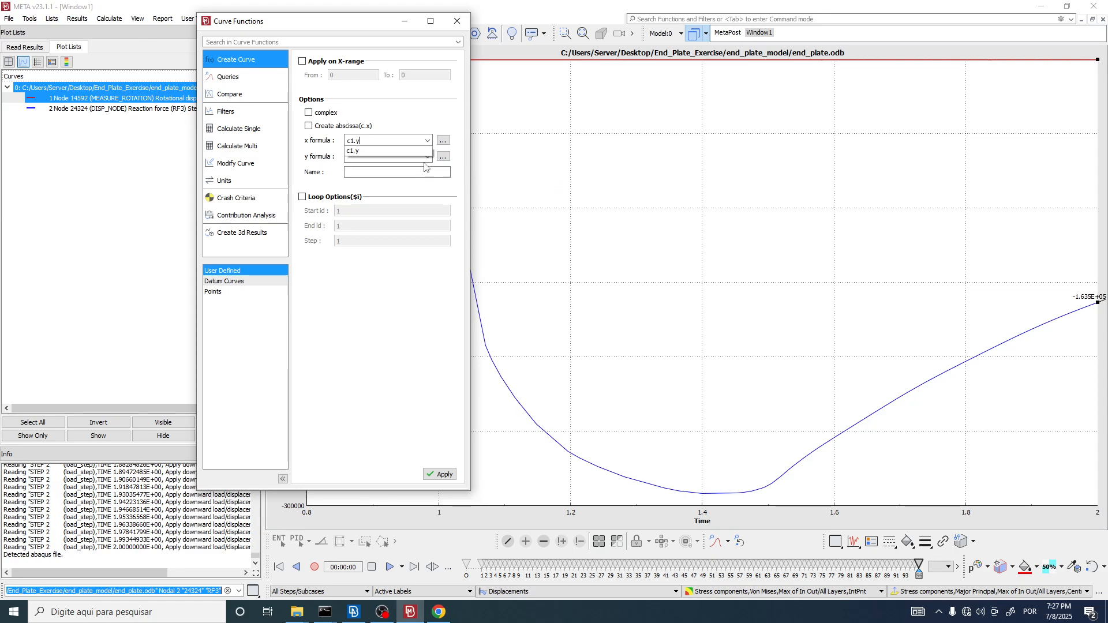
left_click_drag(365, 141, 321, 145)
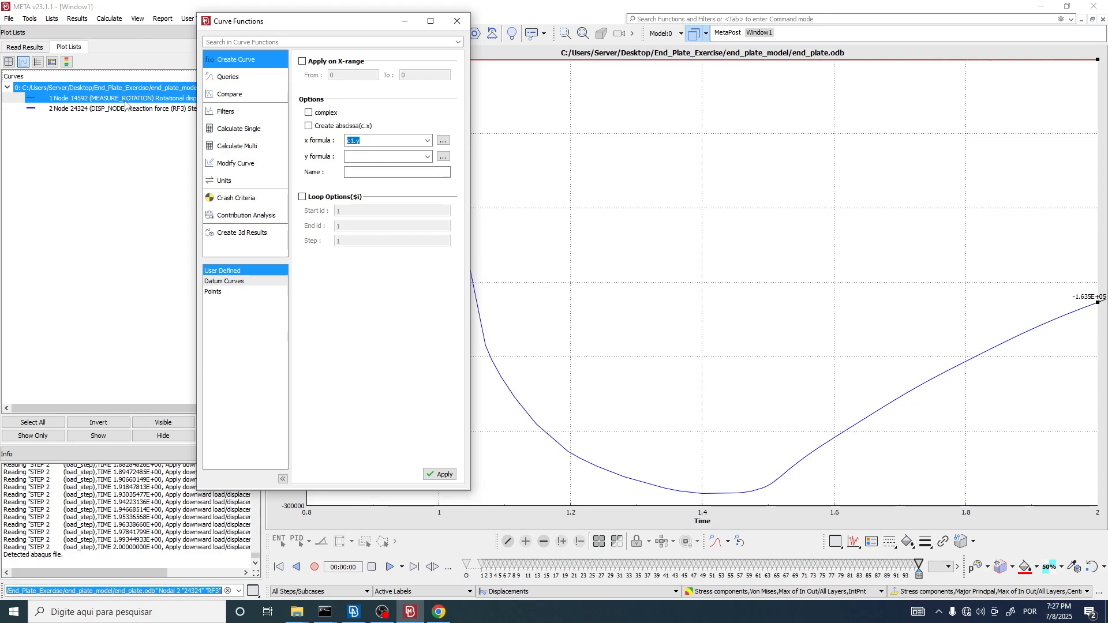
Step: Set the new curve's y formula to c2.y, using the y values of the DISP_NODE RF3 curve
left_click(363, 155)
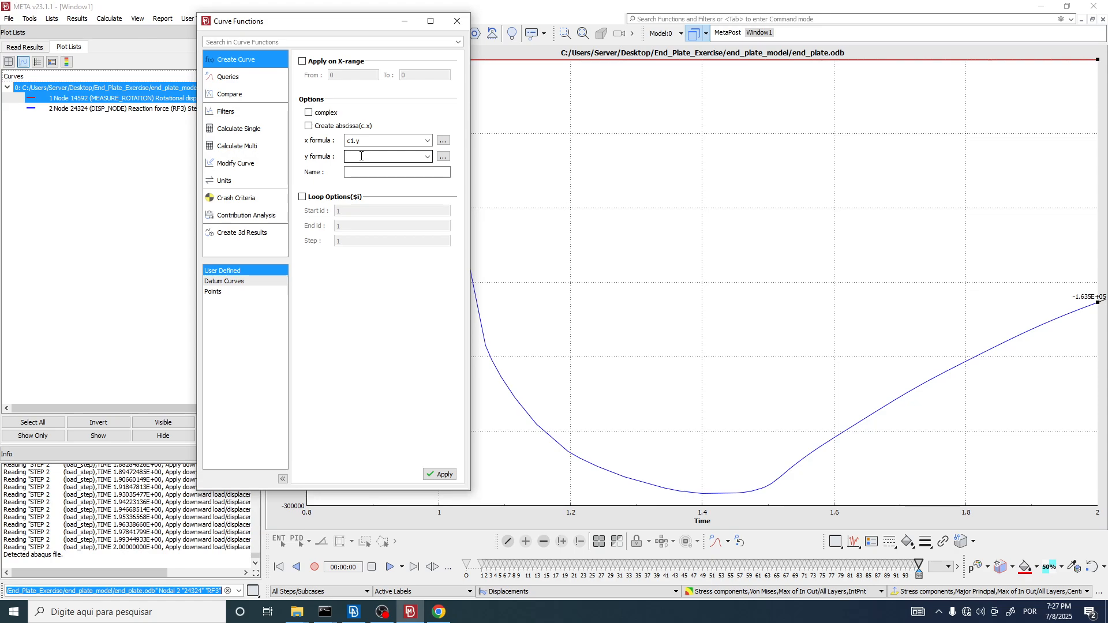
left_click(88, 111)
left_click(87, 109)
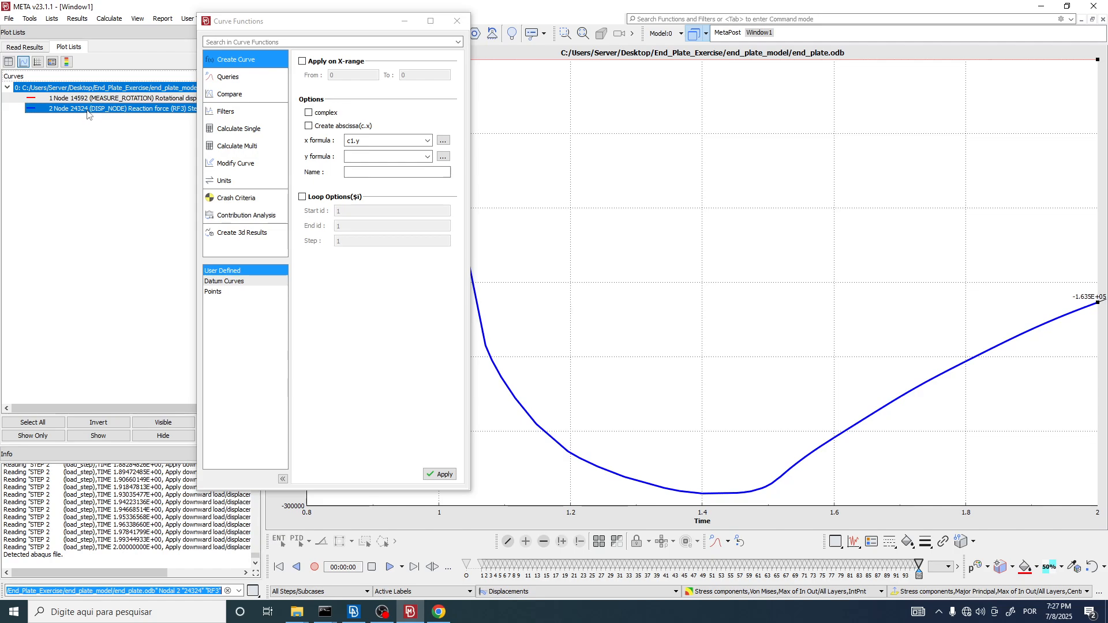
left_click(443, 158)
mouse_move(466, 182)
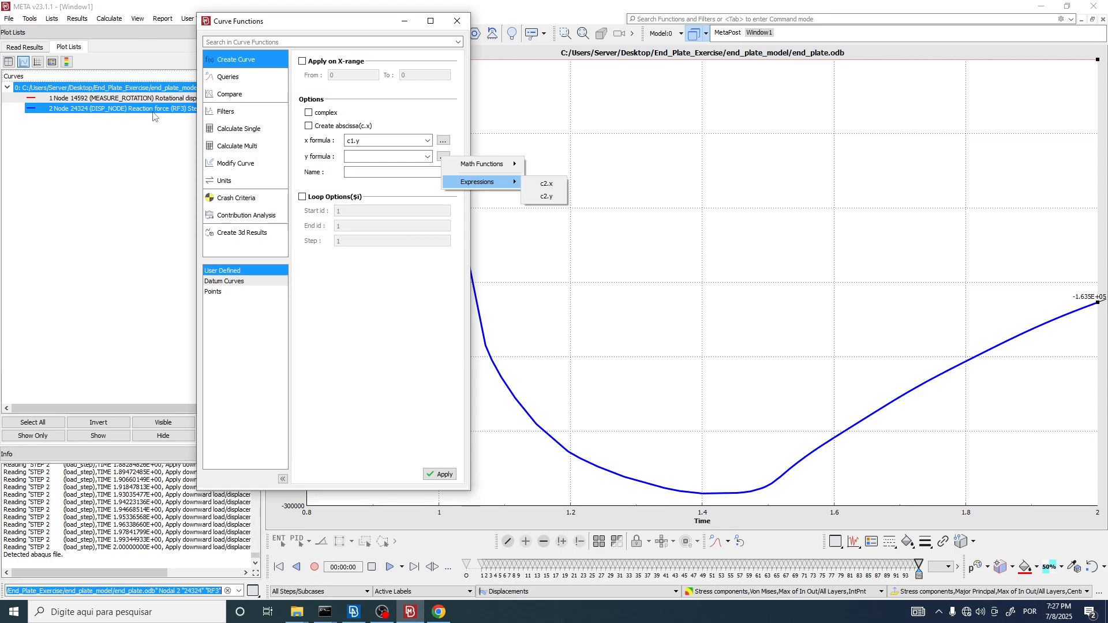
left_click(546, 197)
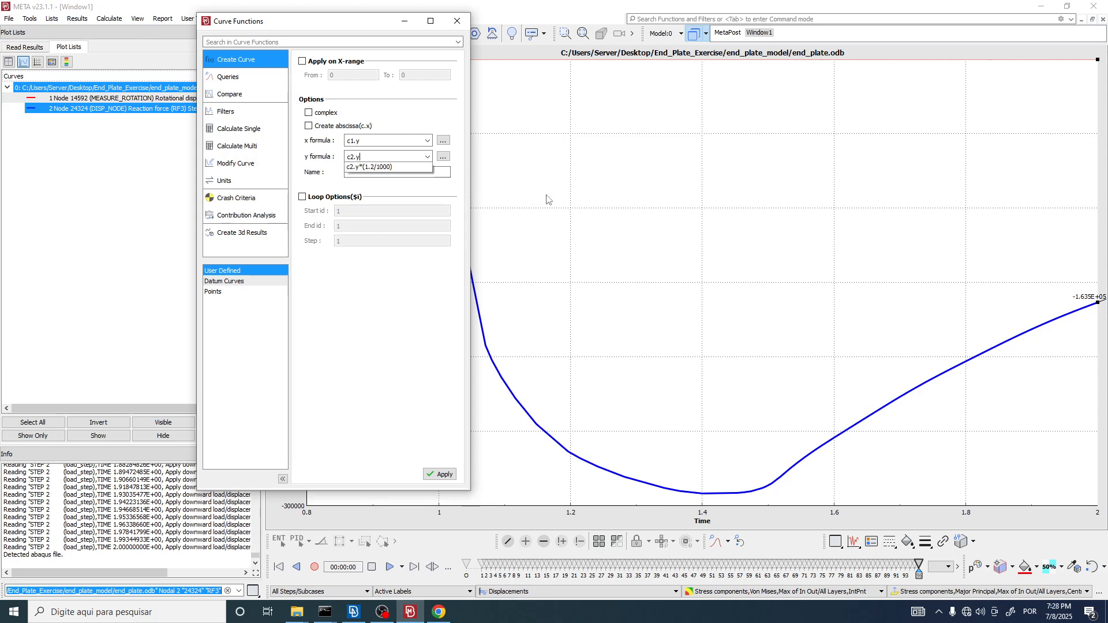
left_click(369, 156)
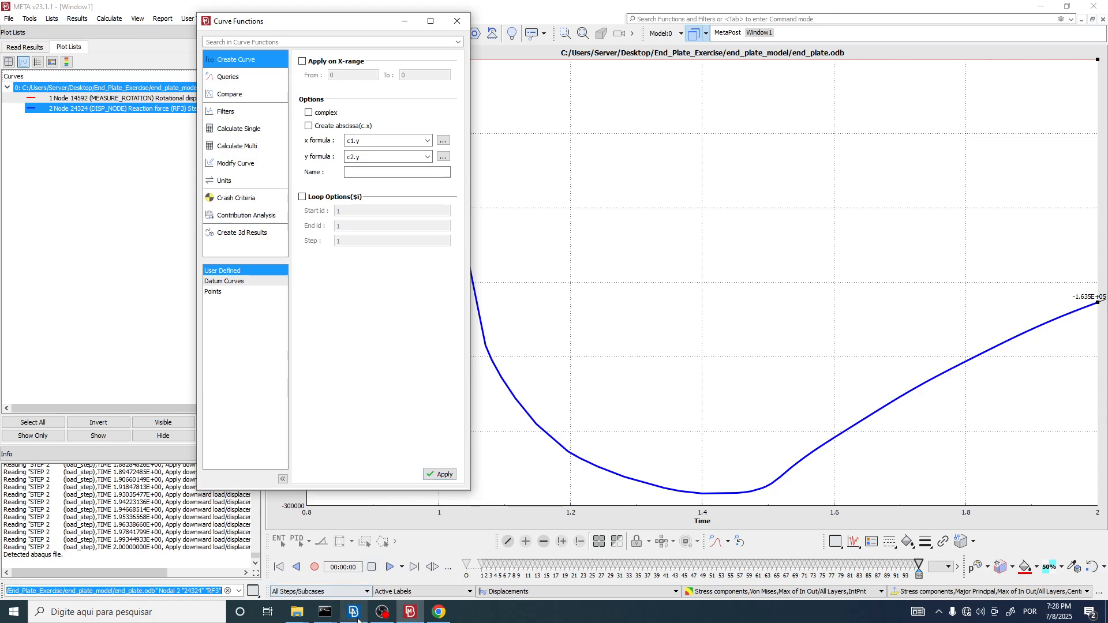
Step: Switch to the end_plate.inp model in ANSA and close the Sets list
mouse_move(356, 617)
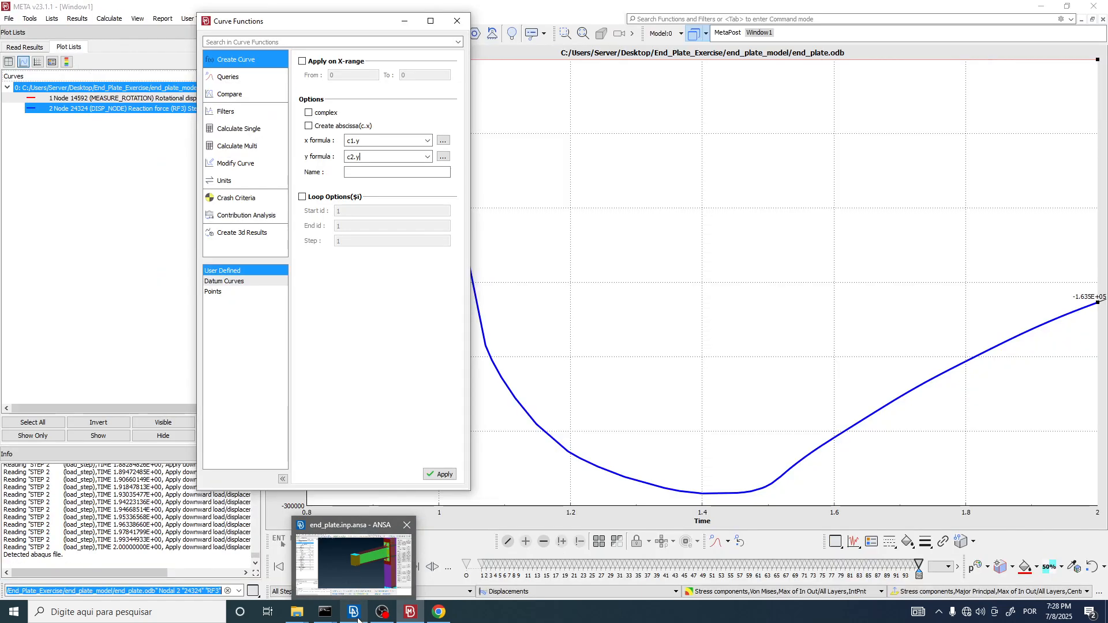
left_click(356, 614)
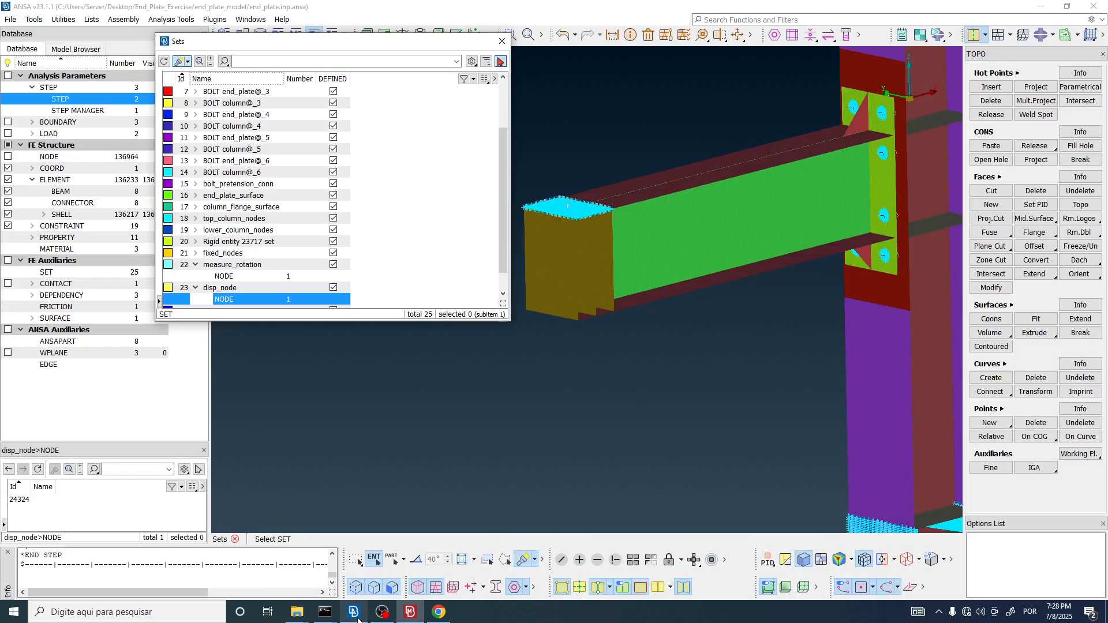
scroll(491, 334, "down", 3)
scroll(534, 284, "up", 10)
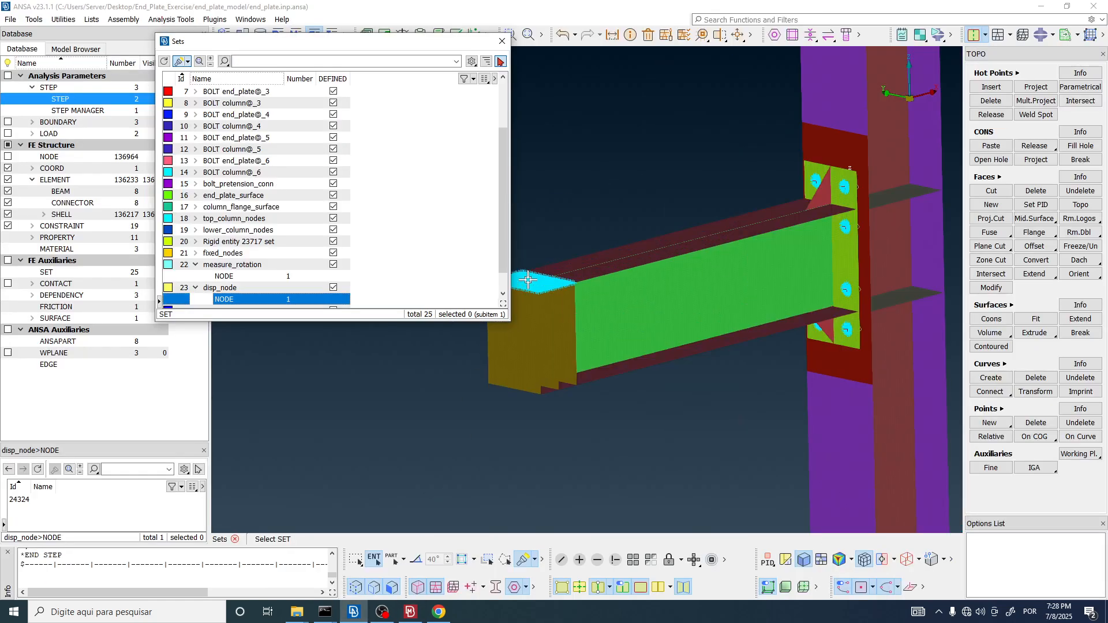
scroll(534, 284, "down", 8)
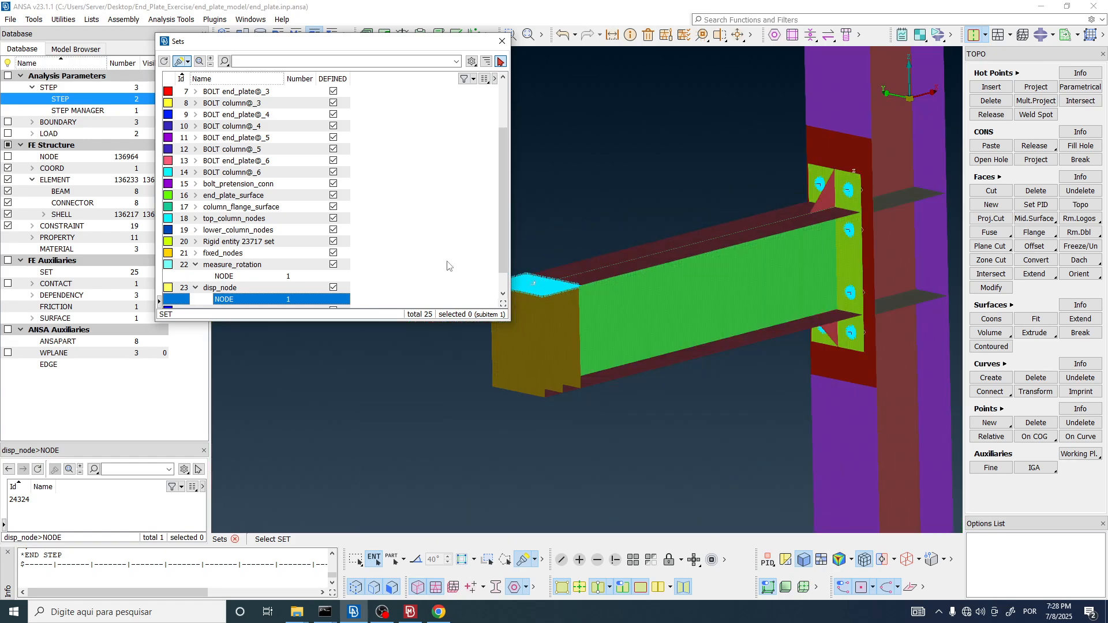
left_click(504, 42)
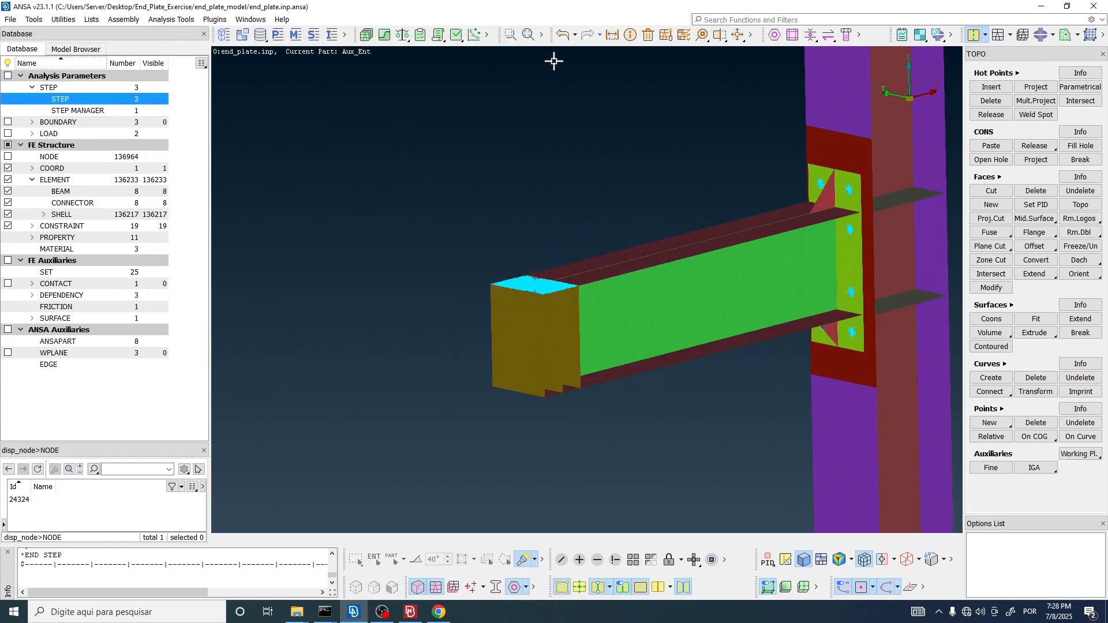
Step: Measure the distance from the loading node at the beam's free end to the column flange, store it, and highlight its Dx component
scroll(368, 219, "down", 3)
scroll(499, 208, "up", 6)
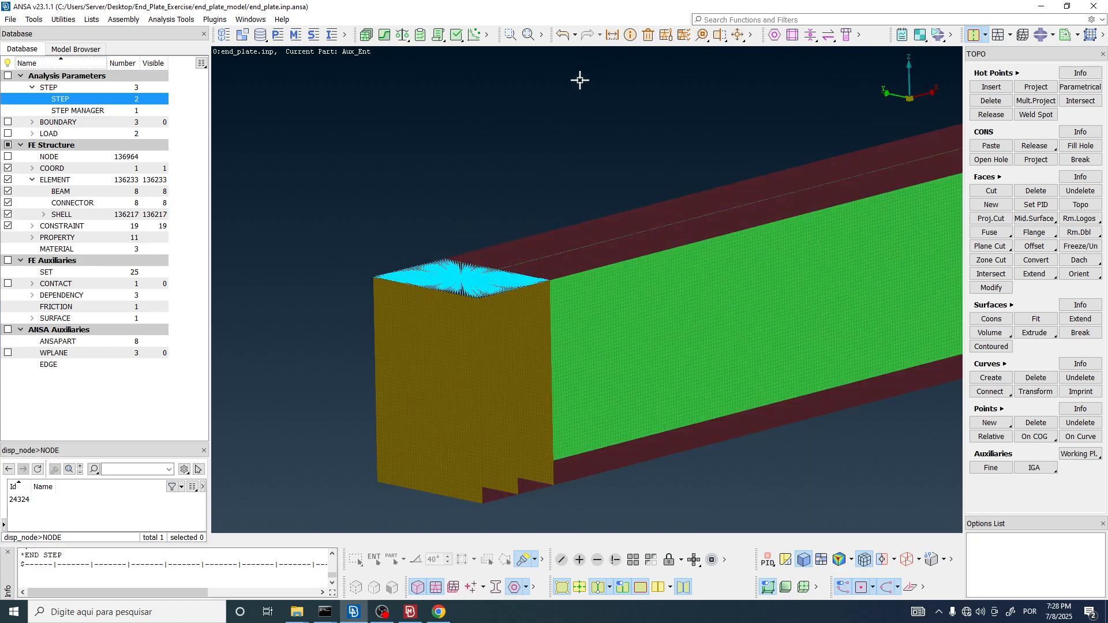
left_click(613, 35)
scroll(473, 277, "up", 6)
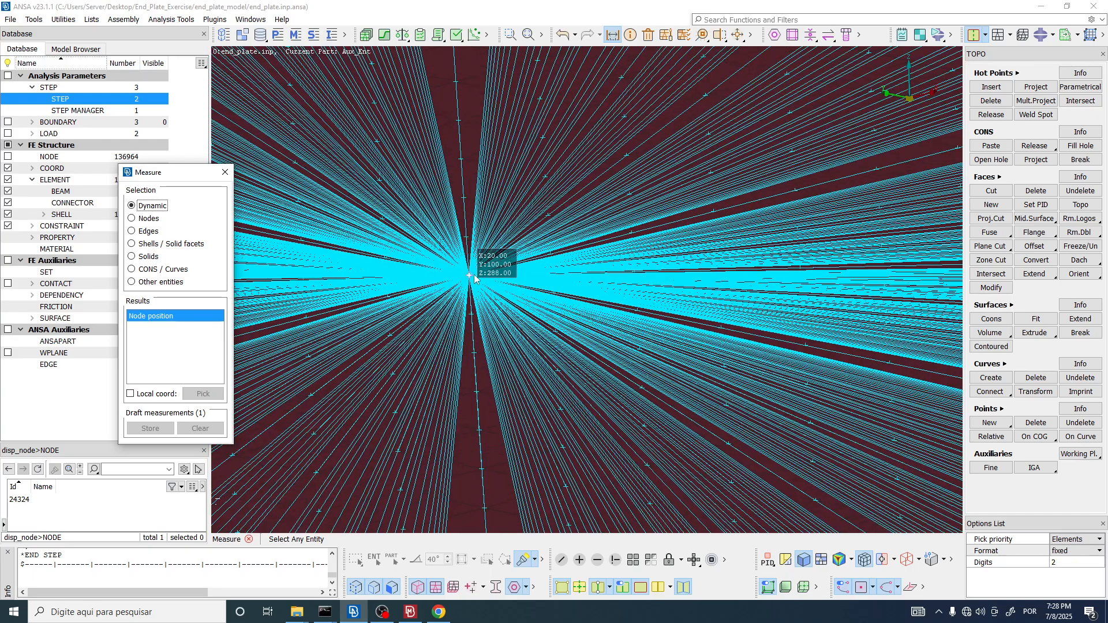
left_click(474, 276)
scroll(384, 302, "down", 6)
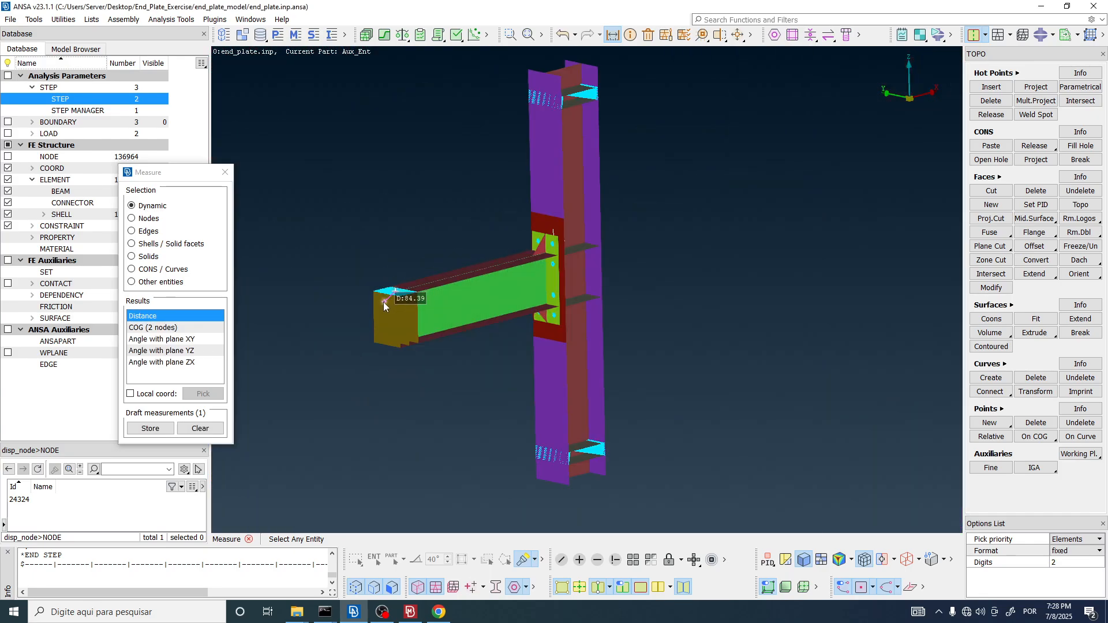
scroll(556, 238, "up", 6)
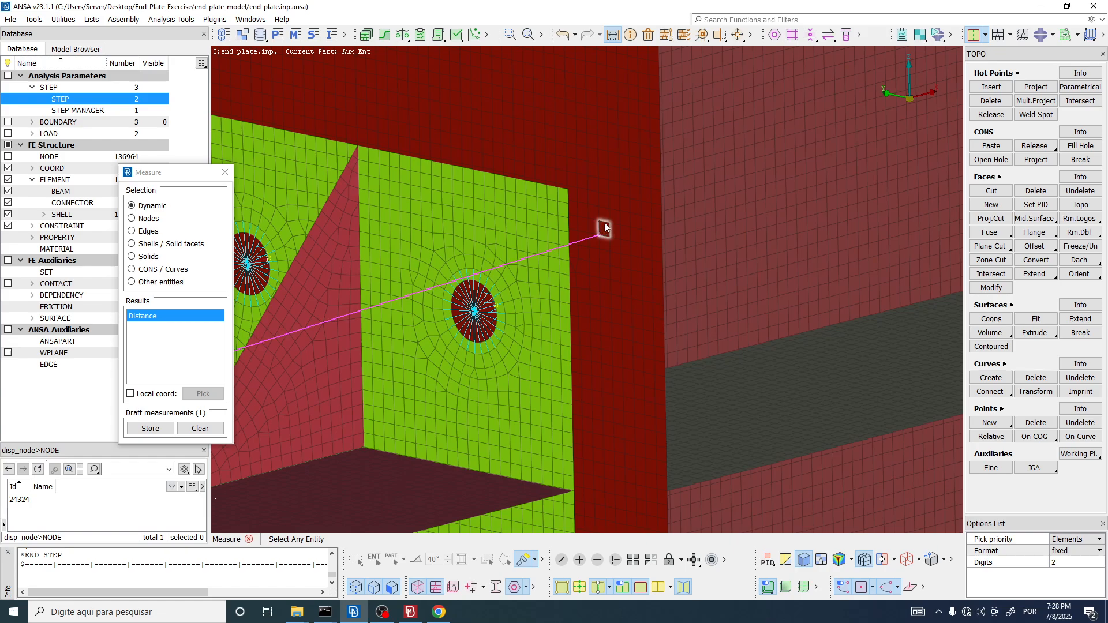
left_click(609, 224)
scroll(609, 224, "down", 6)
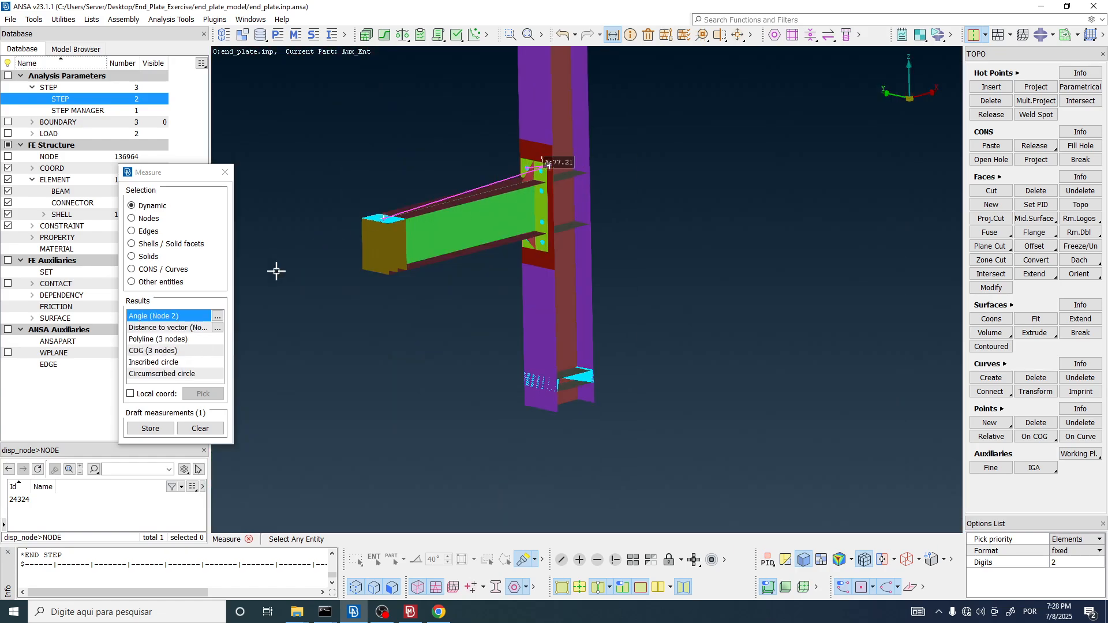
left_click(150, 428)
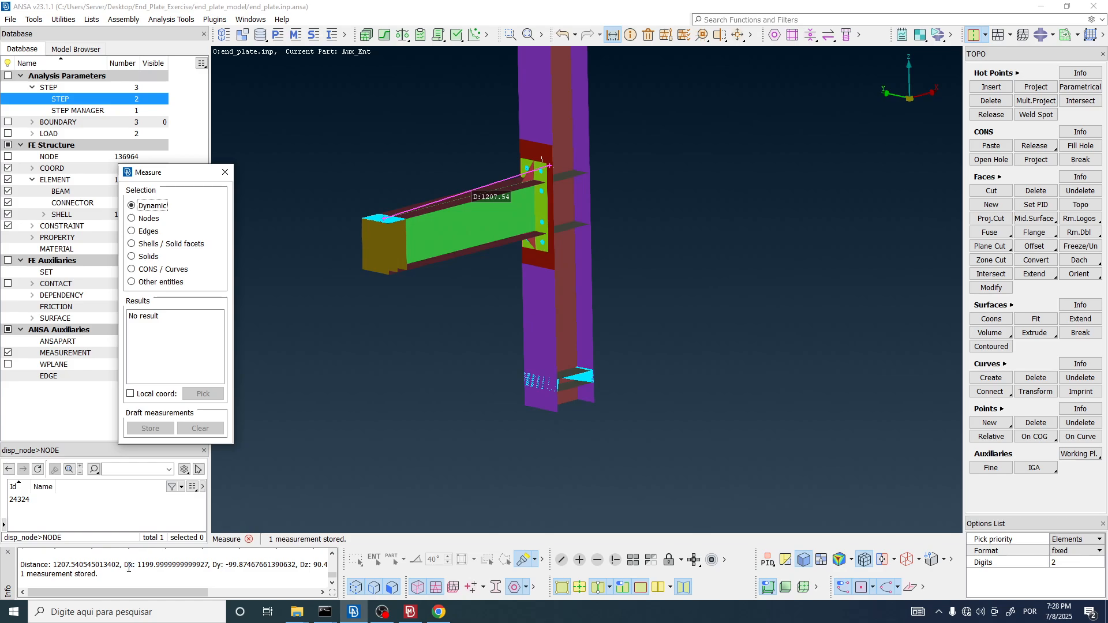
left_click_drag(125, 565, 205, 563)
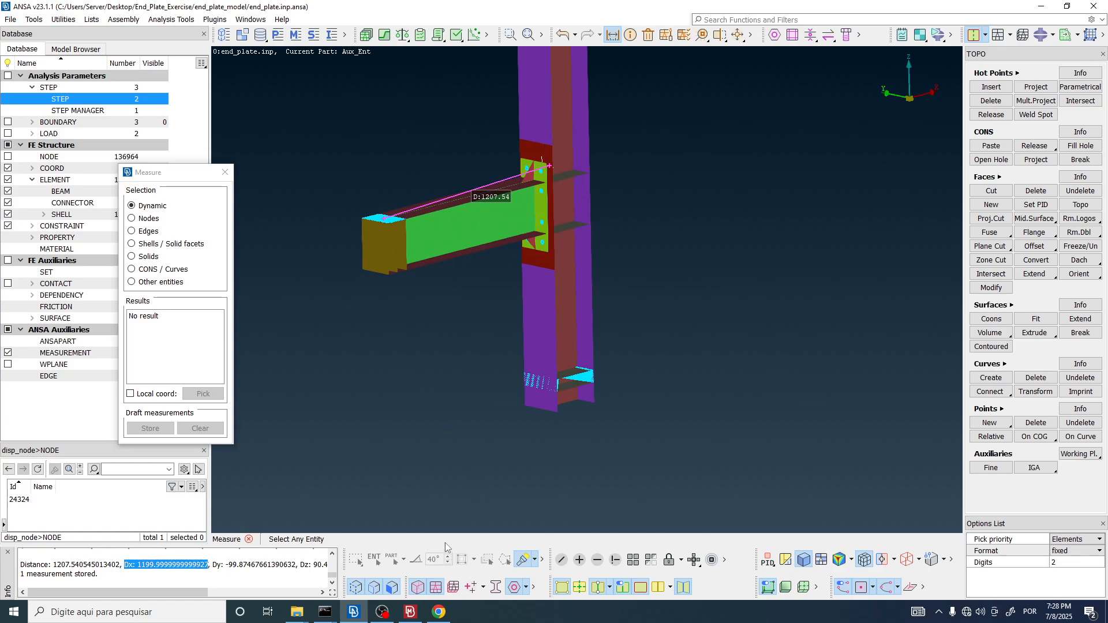
Step: Read the lever arm definition in section 3.1 of the reference paper in Chrome, and compare it with the stored measurement in ANSA
left_click(442, 616)
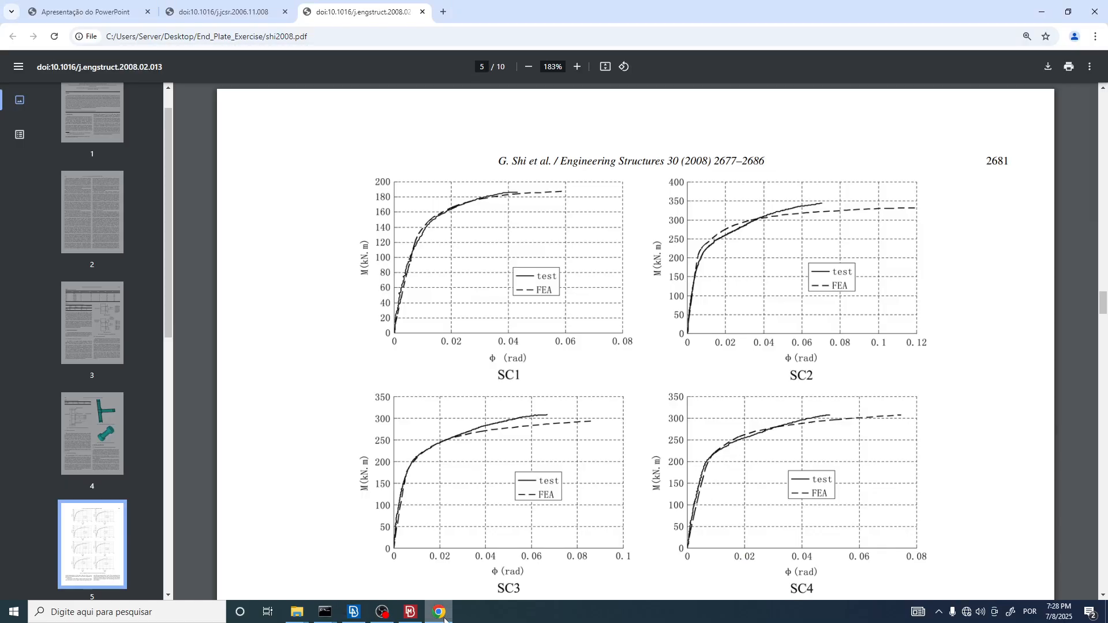
scroll(670, 265, "up", 8)
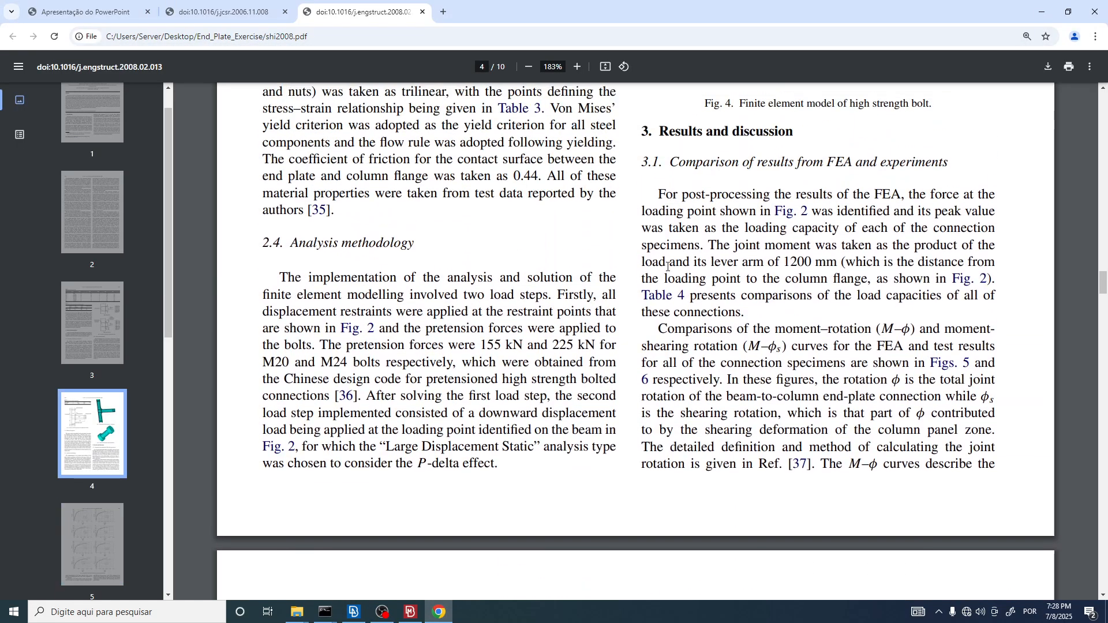
scroll(670, 266, "up", 5)
scroll(642, 293, "down", 12)
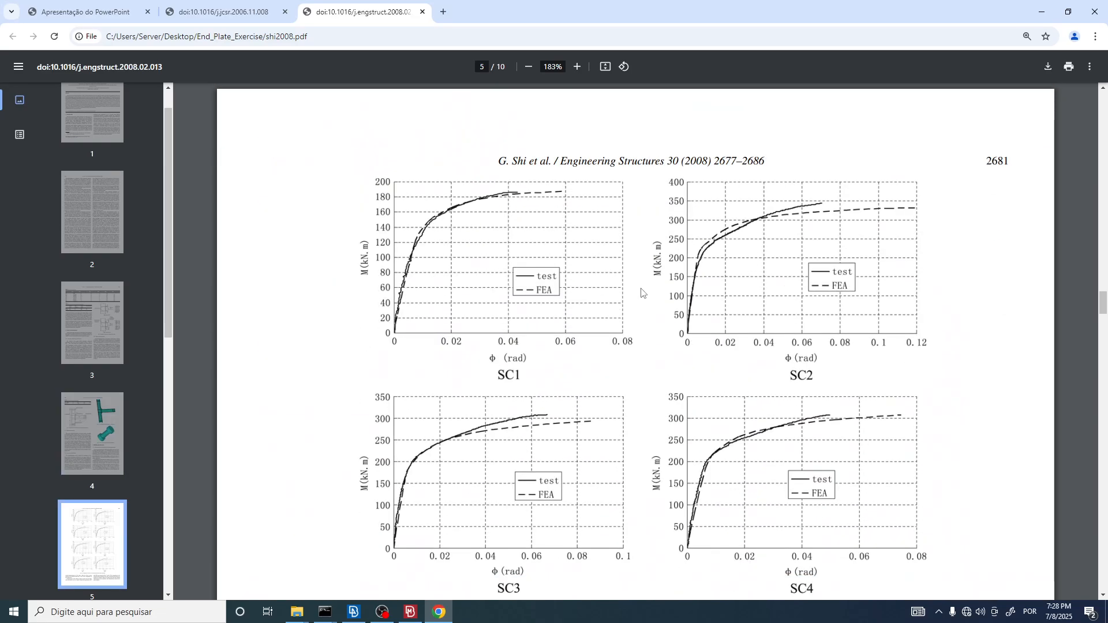
scroll(669, 257, "up", 8)
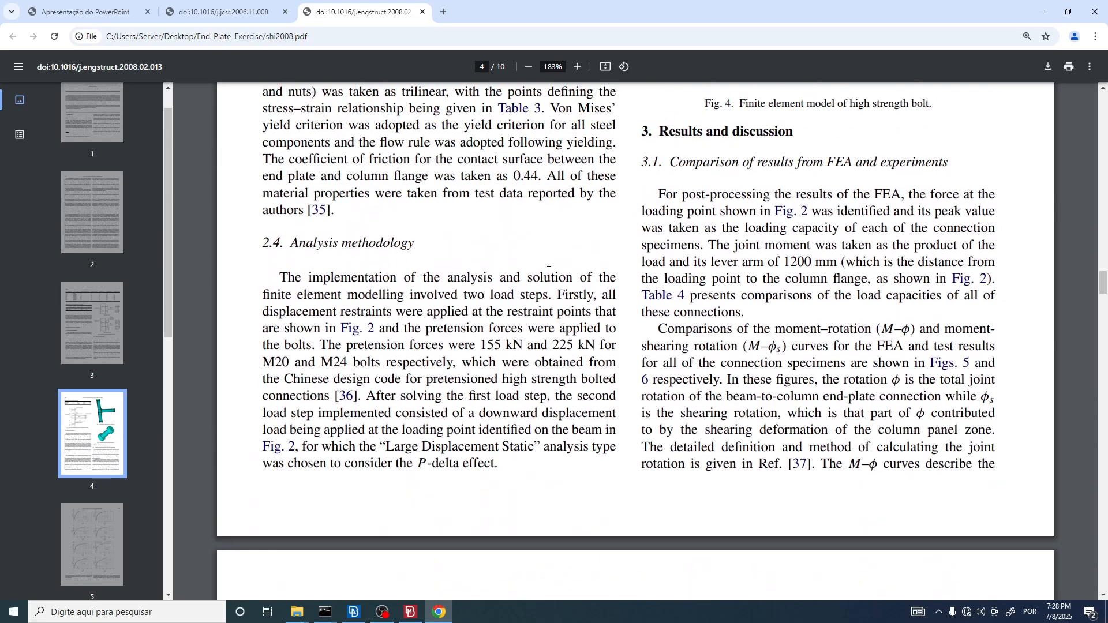
left_click(438, 612)
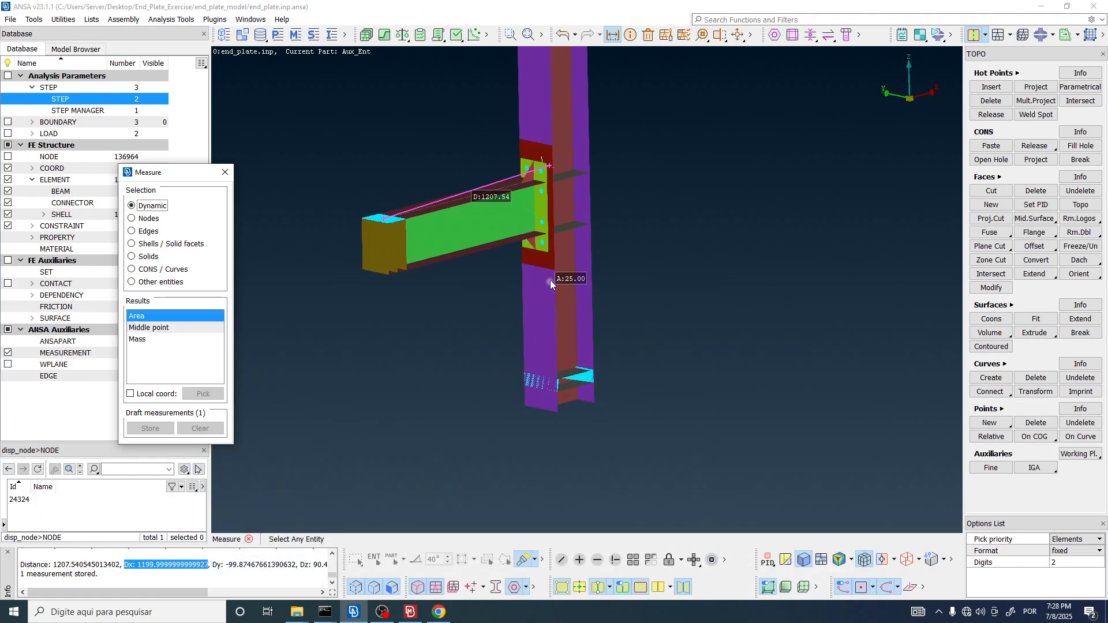
scroll(415, 214, "up", 3)
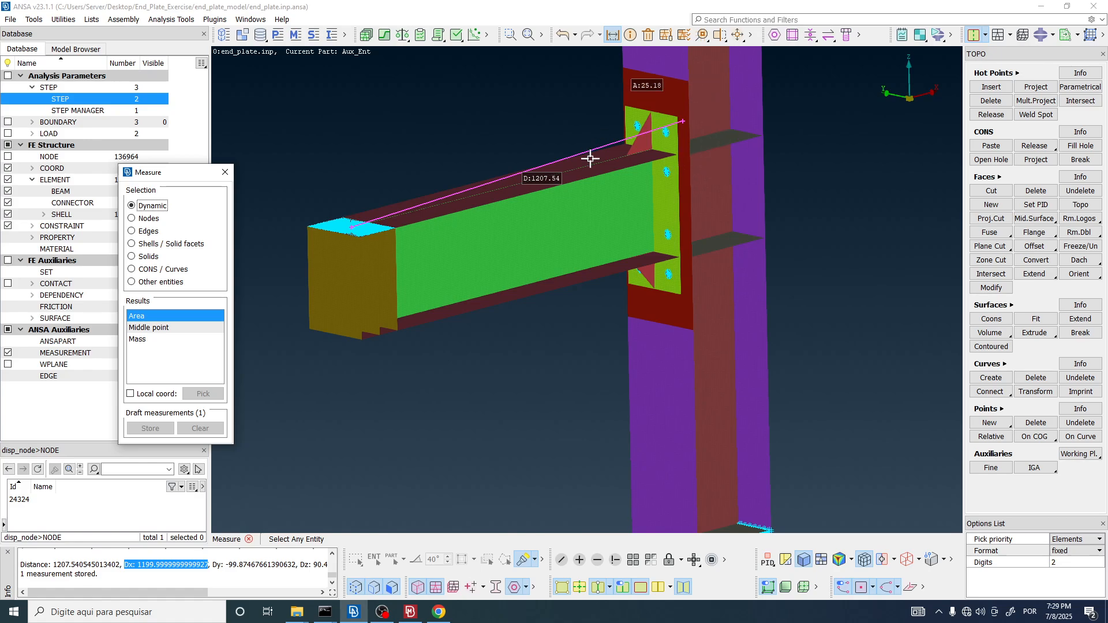
scroll(667, 132, "up", 2)
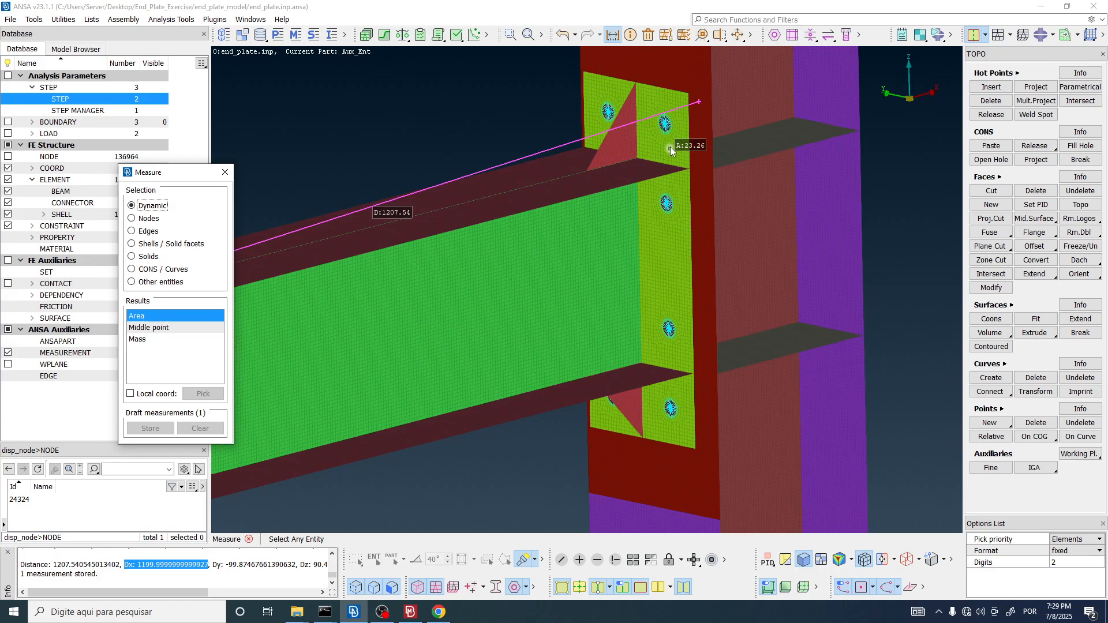
scroll(670, 146, "down", 5)
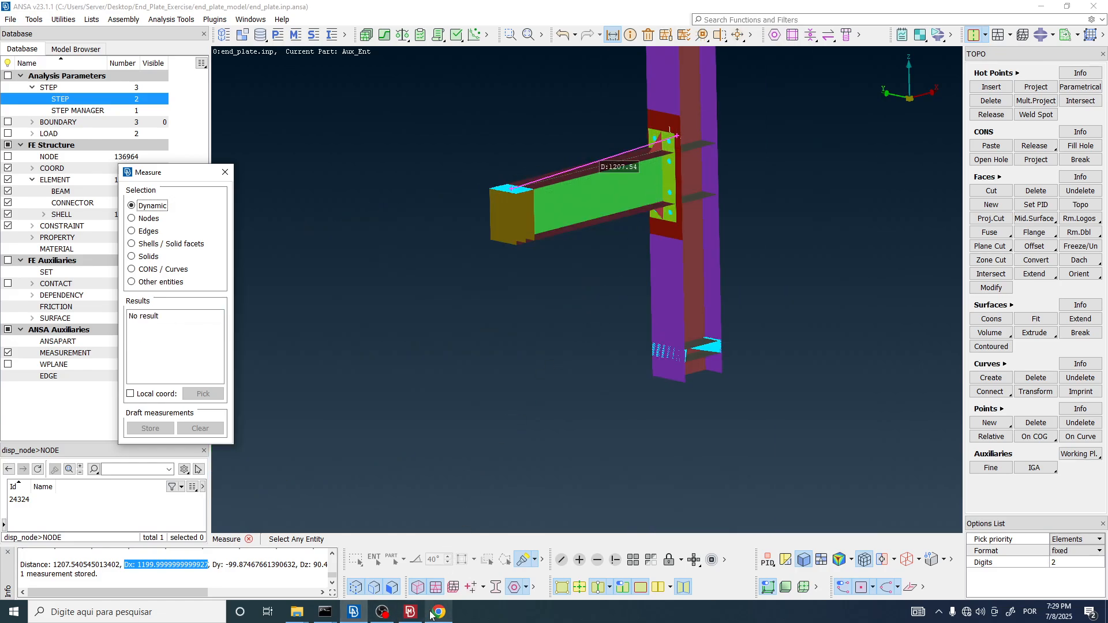
Step: Highlight the y formula in META and check the moment units on the paper's moment-rotation plots in Chrome
left_click(410, 612)
left_click(379, 158)
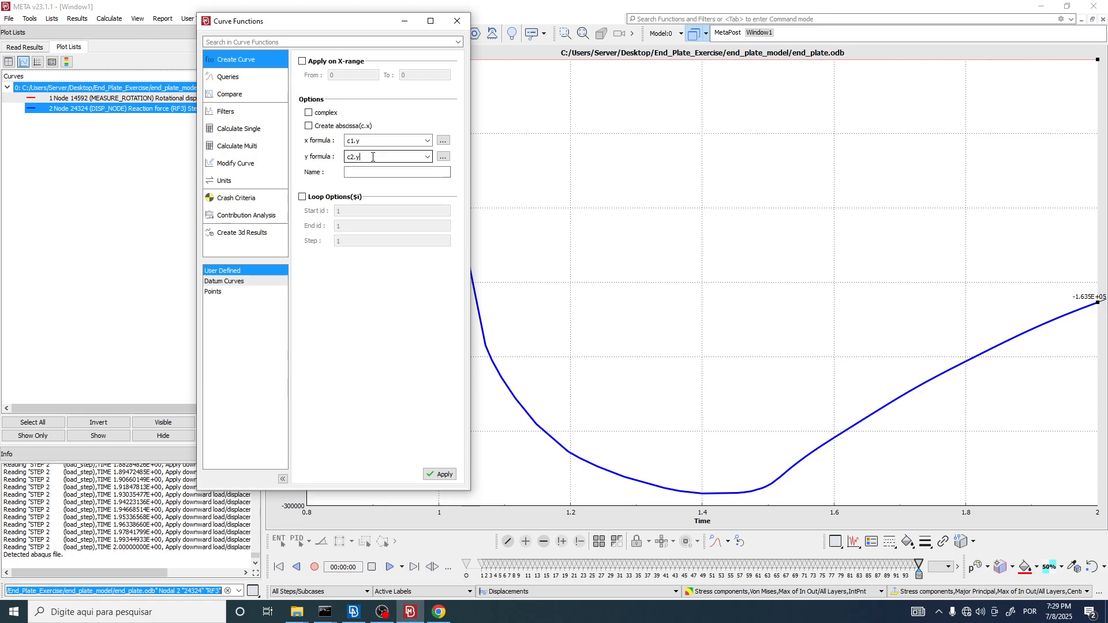
left_click_drag(373, 157, 345, 161)
key("alt+Tab")
key("alt+Tab")
left_click(439, 615)
scroll(801, 215, "down", 10)
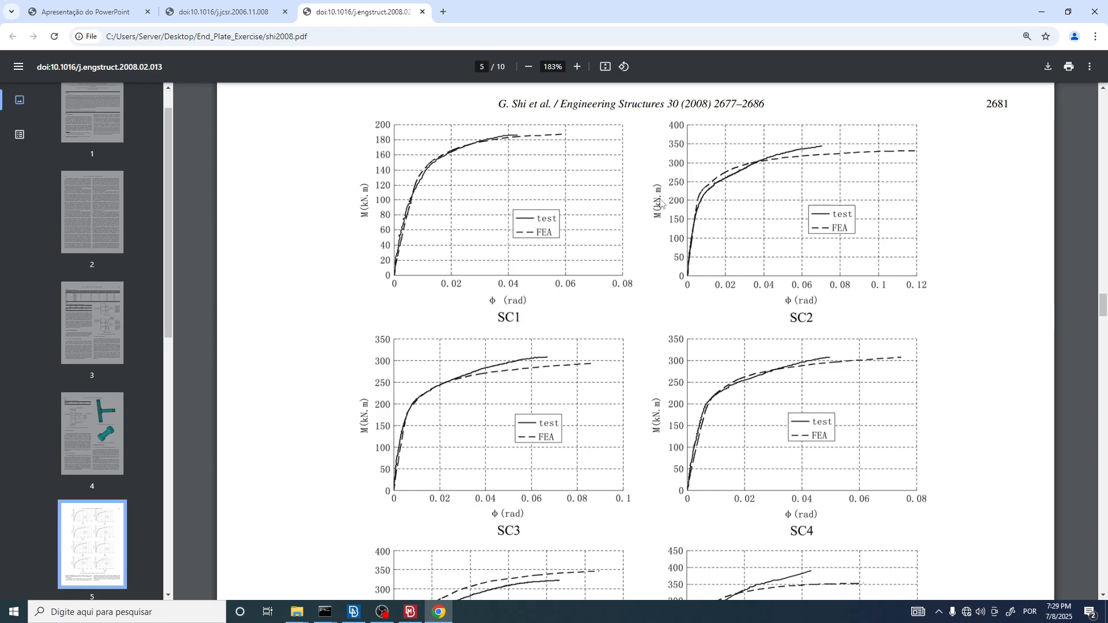
key("alt+Tab")
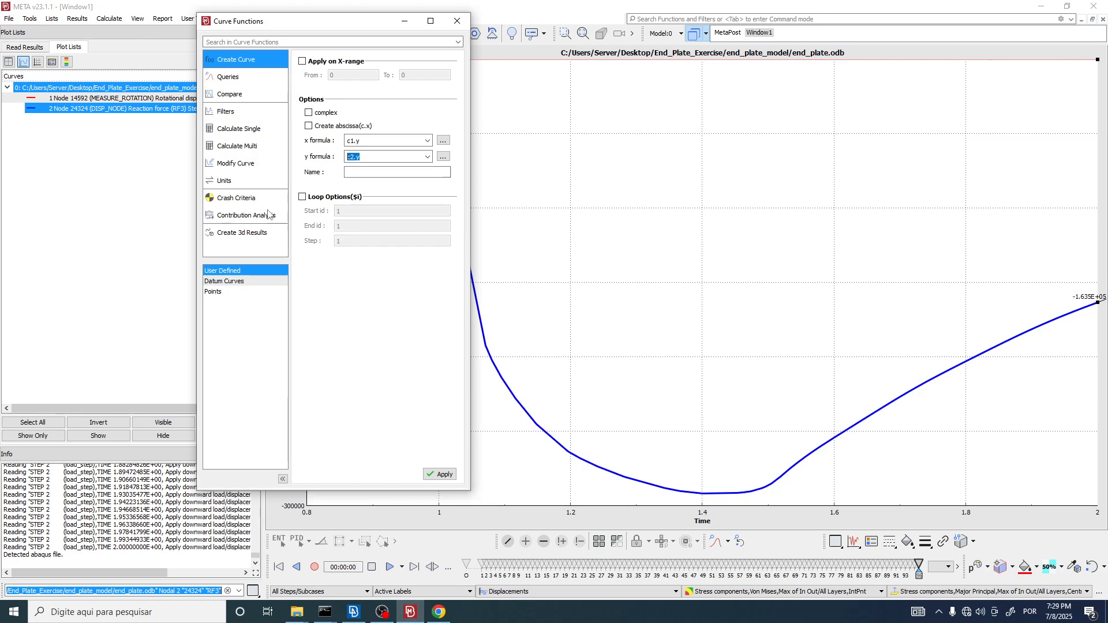
Step: Change the new curve's y formula to (c2.y/1000)*1.2 to convert the reaction force to a moment
left_click(372, 157)
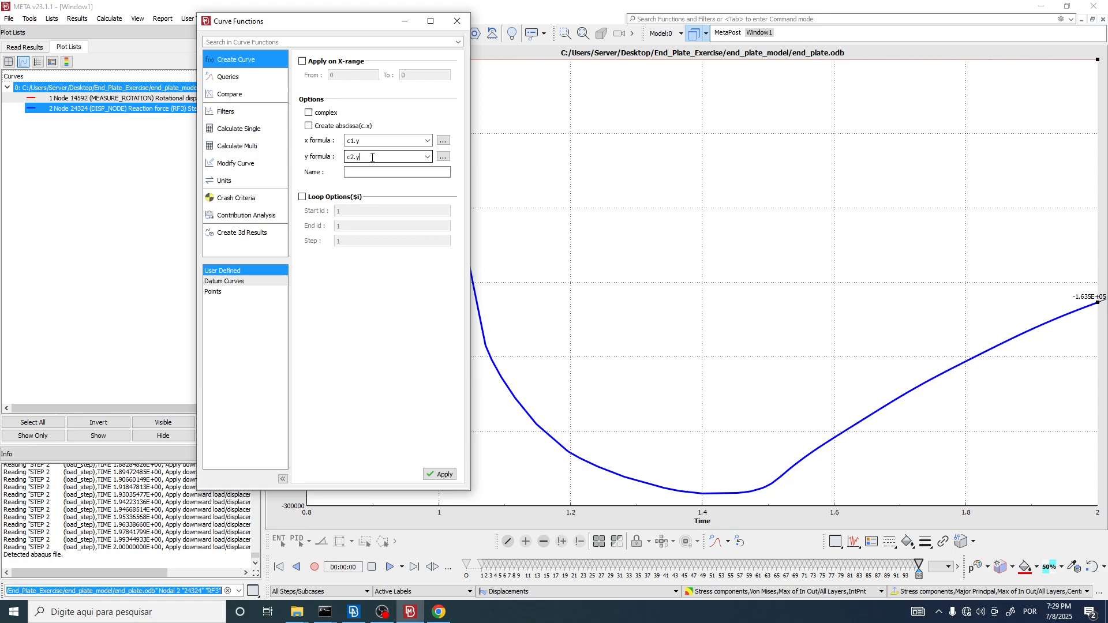
left_click_drag(372, 157, 331, 164)
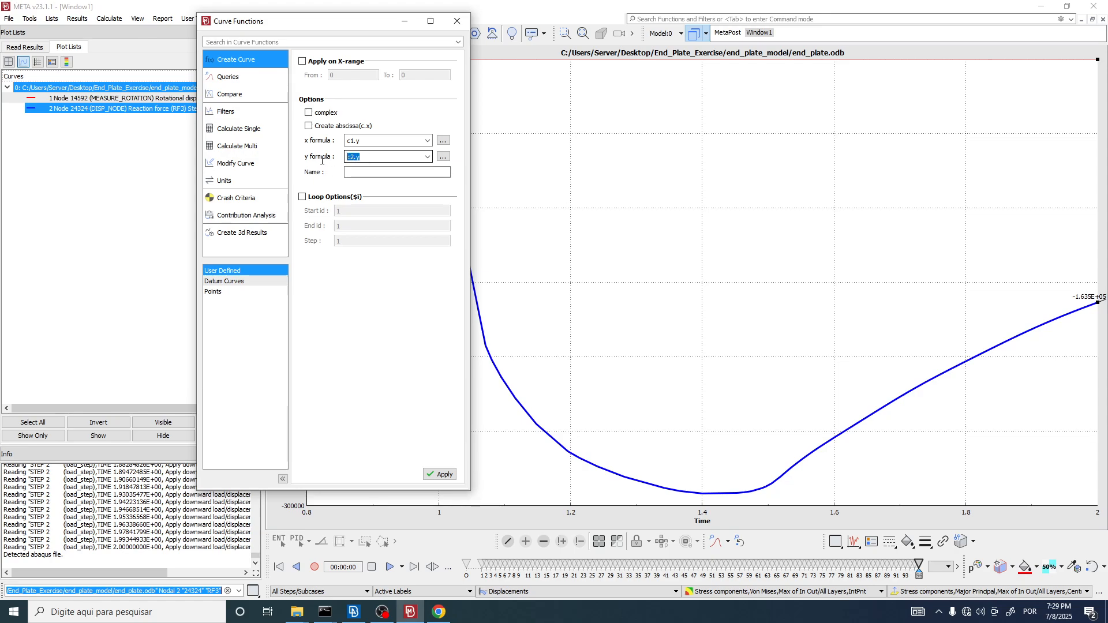
left_click(368, 158)
left_click(348, 156)
type("(*")
Step: Examine the measured lever arm between the loading point and the column flange in ANSA, and return to META
left_click_drag(405, 159, 344, 157)
left_click(354, 612)
scroll(512, 194, "up", 5)
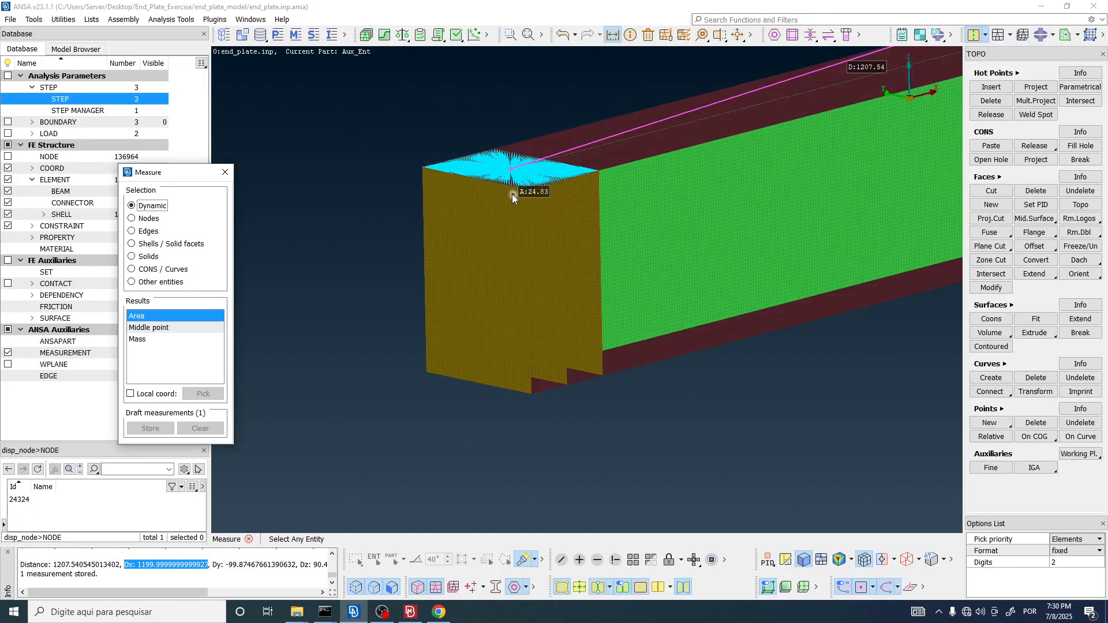
middle_click_drag(512, 194, 382, 263, "ctrl")
scroll(381, 252, "down", 3)
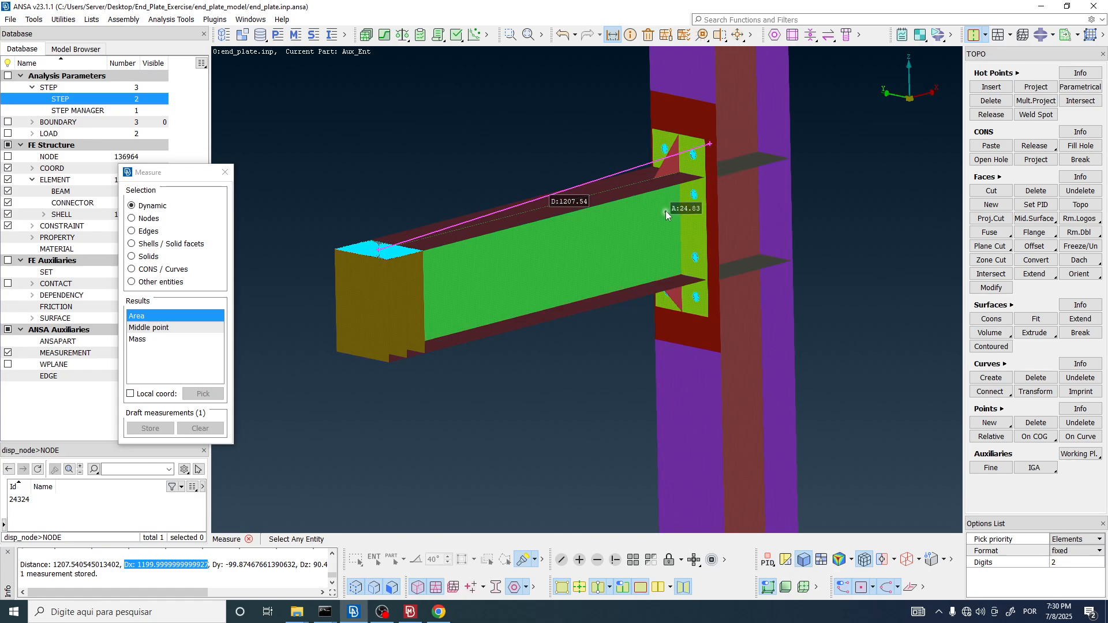
key("alt+Tab")
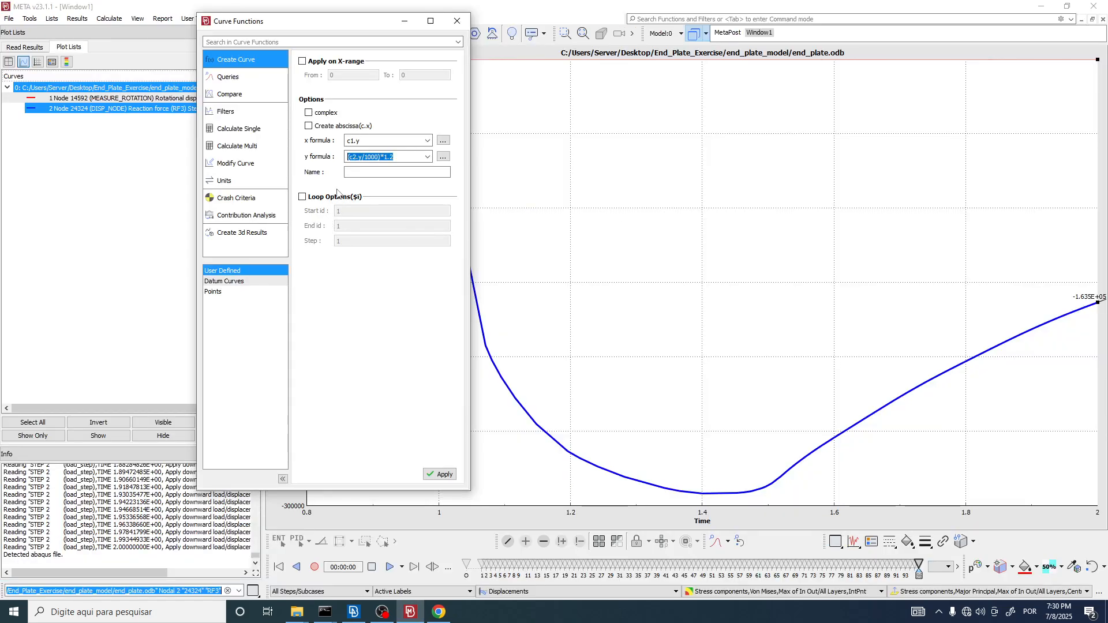
Step: Review the 1.2 factor in the y formula against the kN.m moment axes of the paper's plots
left_click_drag(395, 157, 383, 163)
left_click(405, 159)
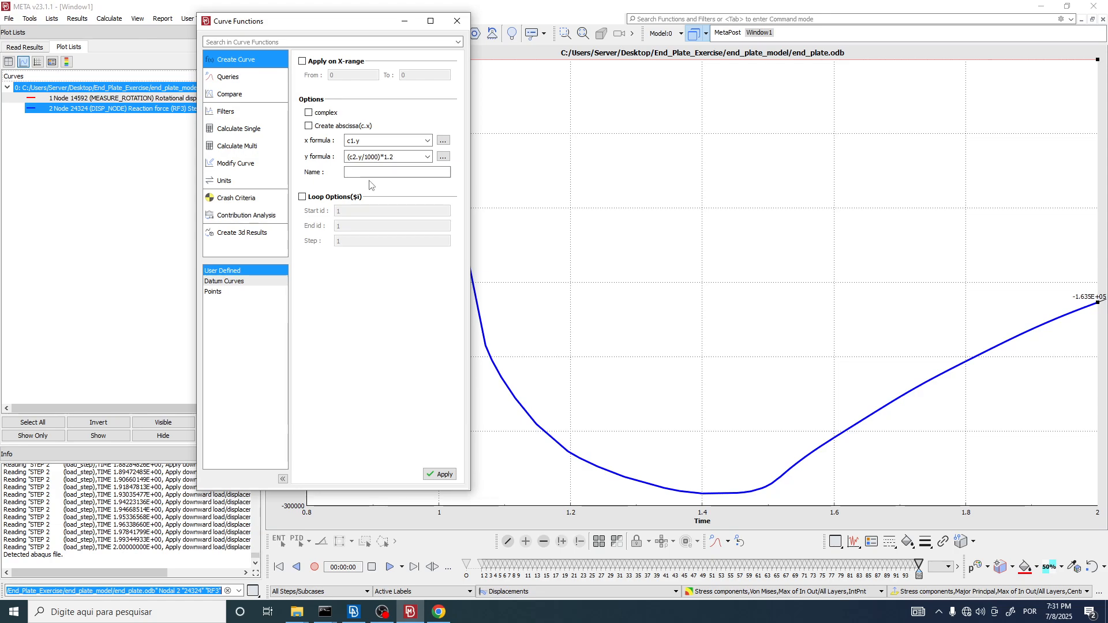
key("alt+Tab")
left_click(410, 612)
left_click(439, 612)
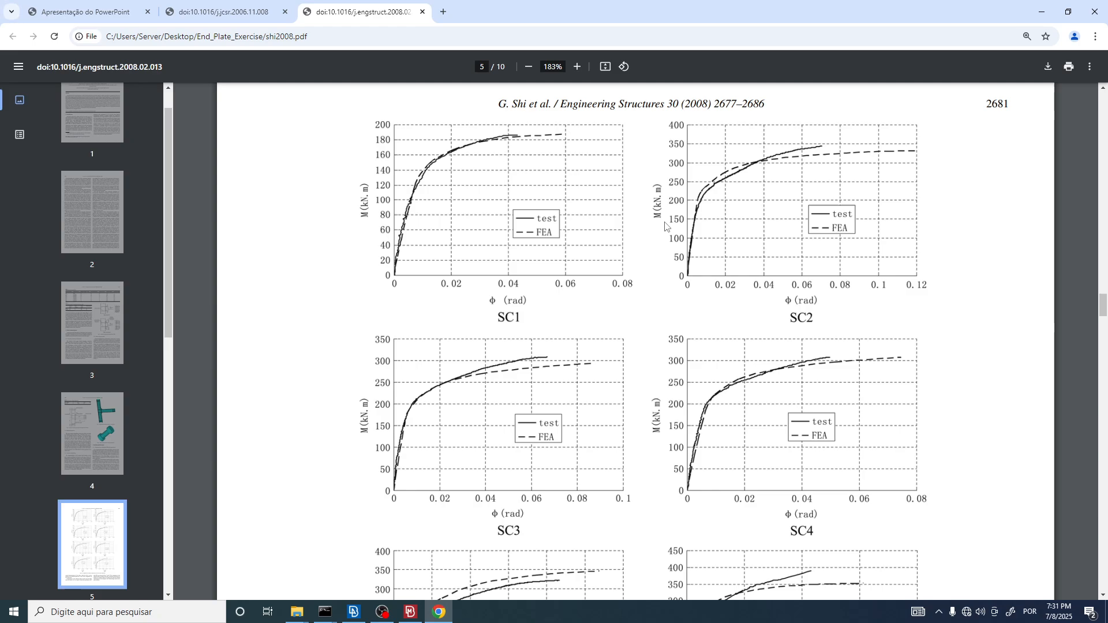
key("alt+Tab")
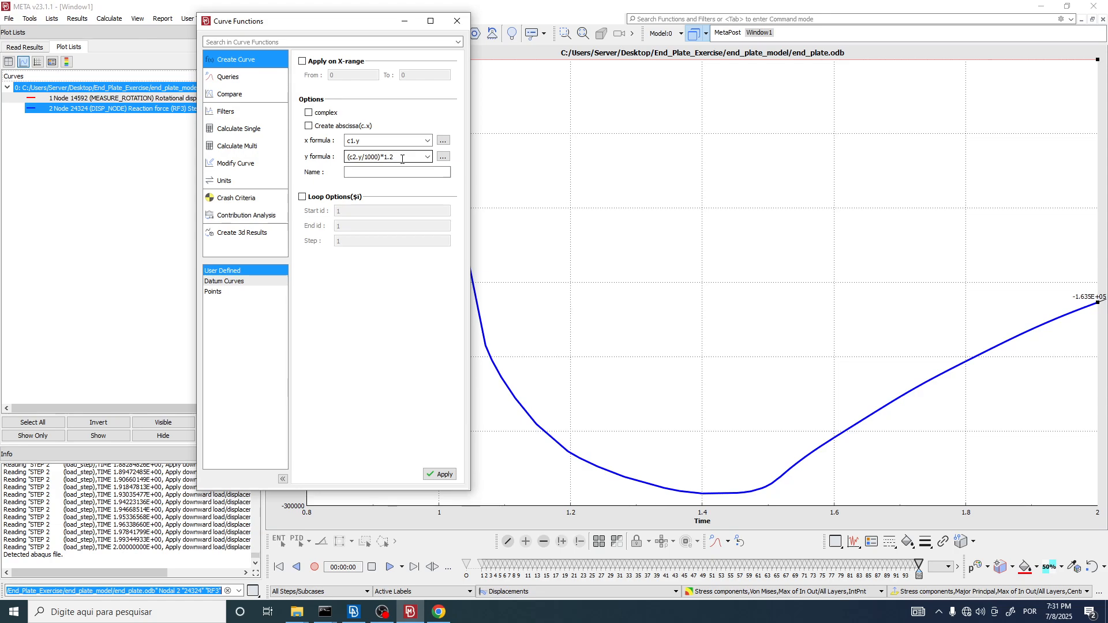
Step: Create the user-defined curve from x formula c1.y and y formula (c2.y/1000)*1.2, and close Curve Functions
left_click_drag(319, 163, 317, 164)
left_click_drag(331, 22, 269, 19)
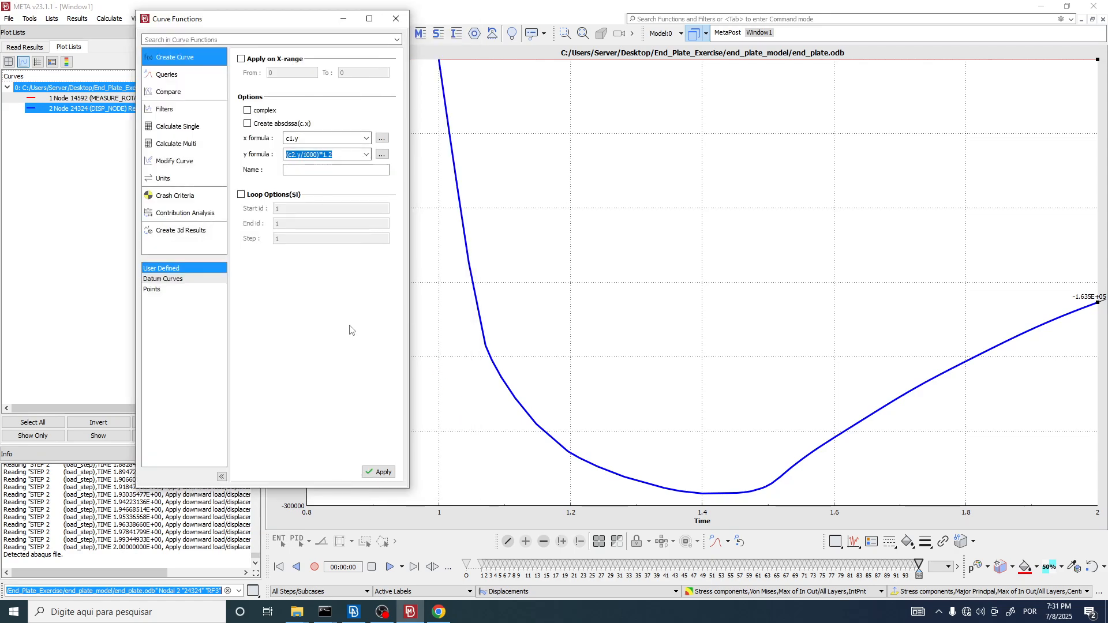
left_click(382, 473)
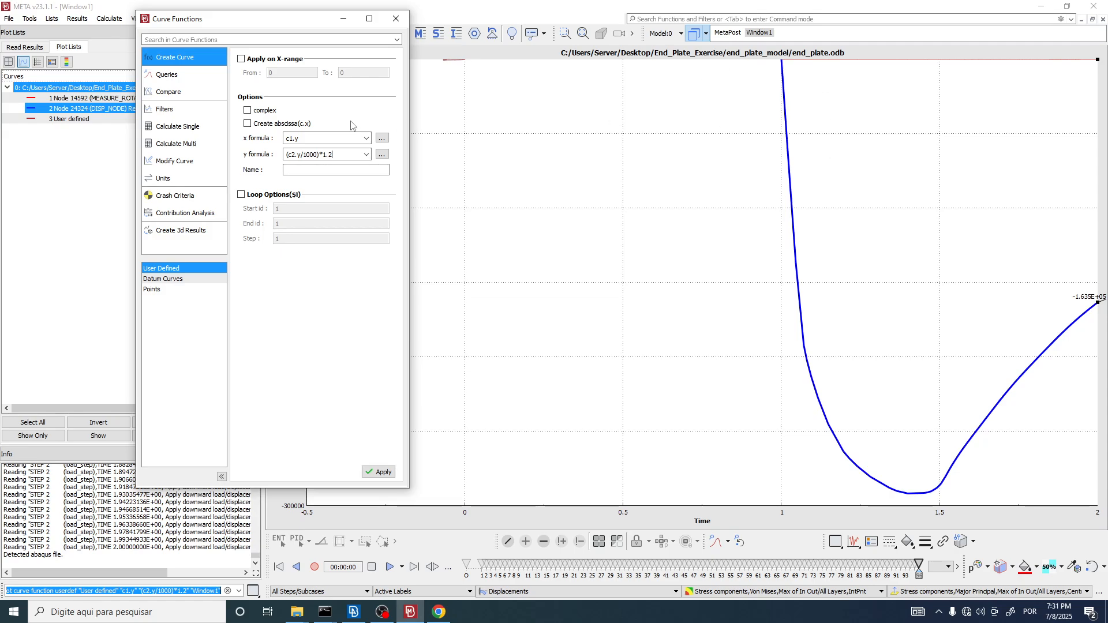
left_click(396, 22)
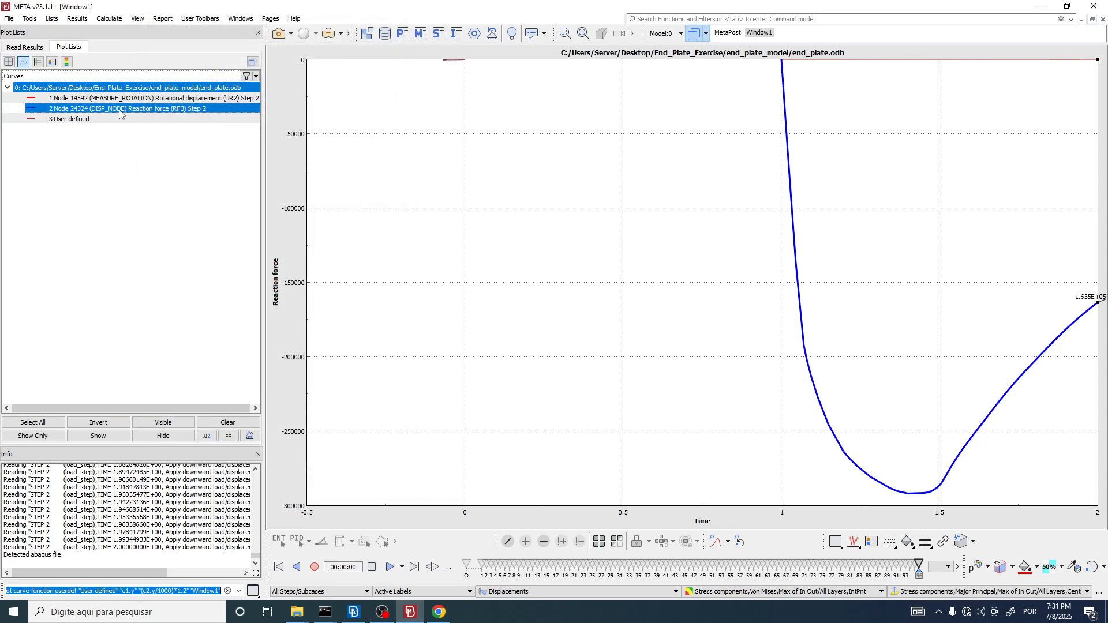
Step: Show only the user-defined curve in the plot and check it against the paper's moment-rotation plots
left_click(88, 99)
left_click(85, 110)
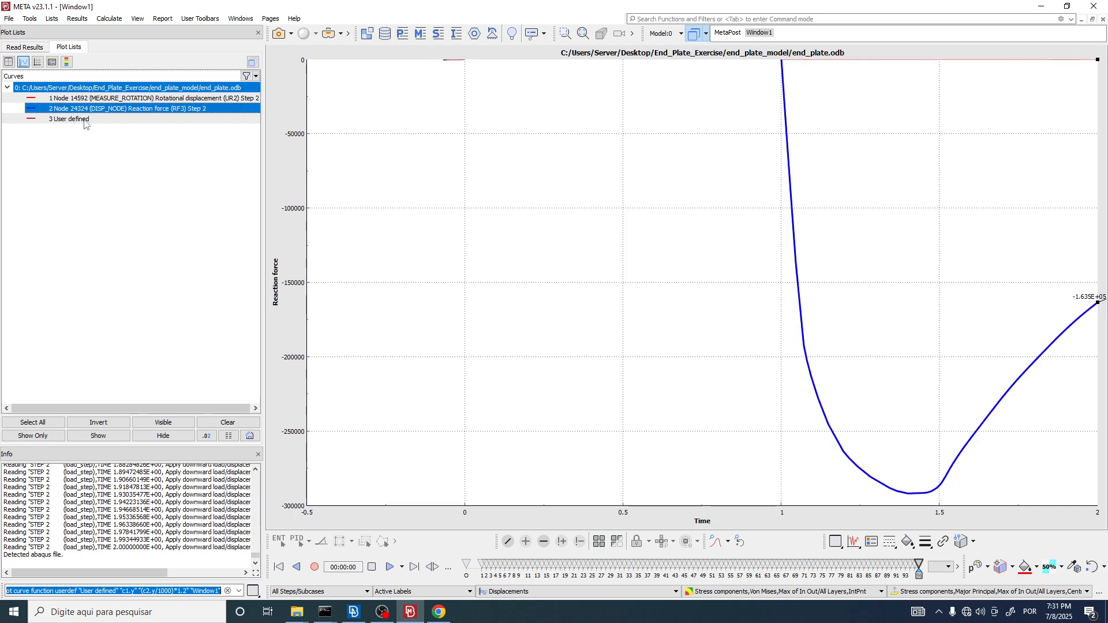
left_click(85, 120)
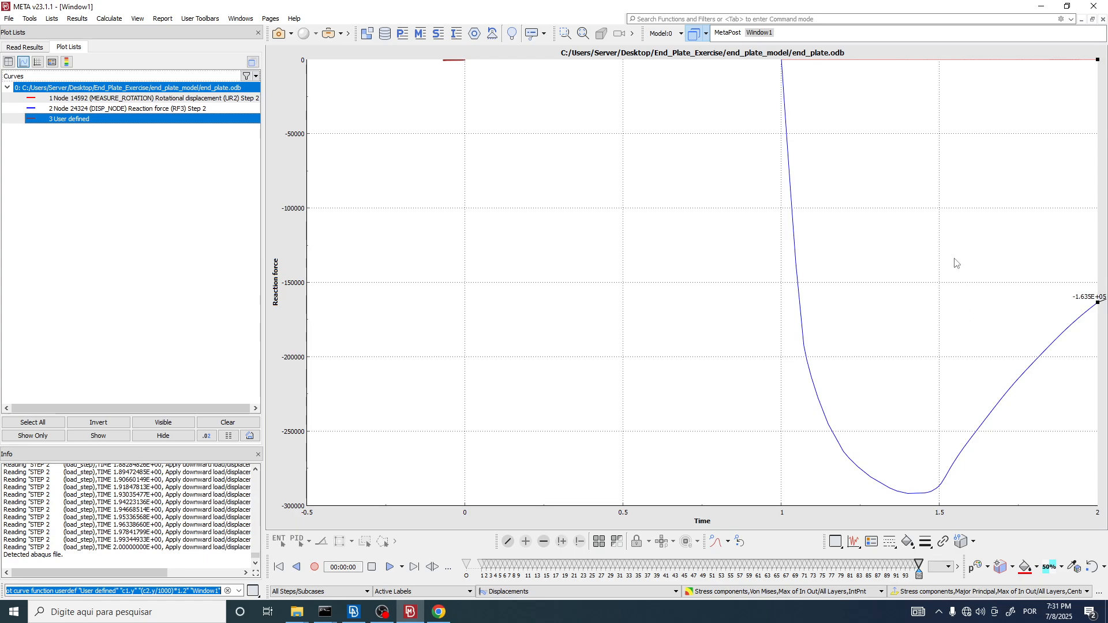
left_click(74, 183)
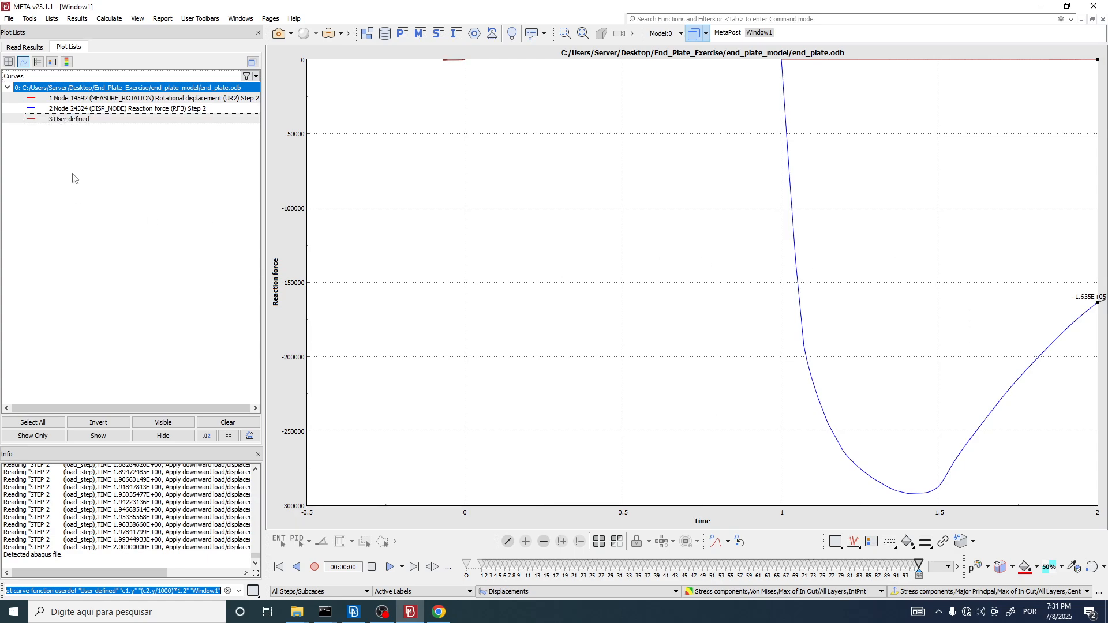
right_click(74, 122)
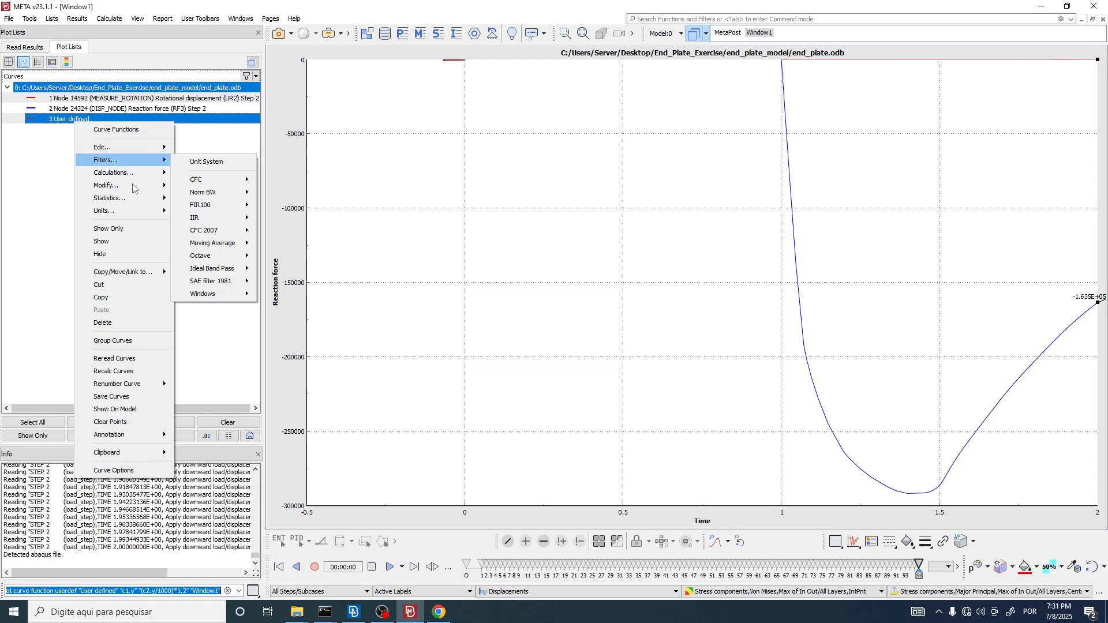
left_click(116, 230)
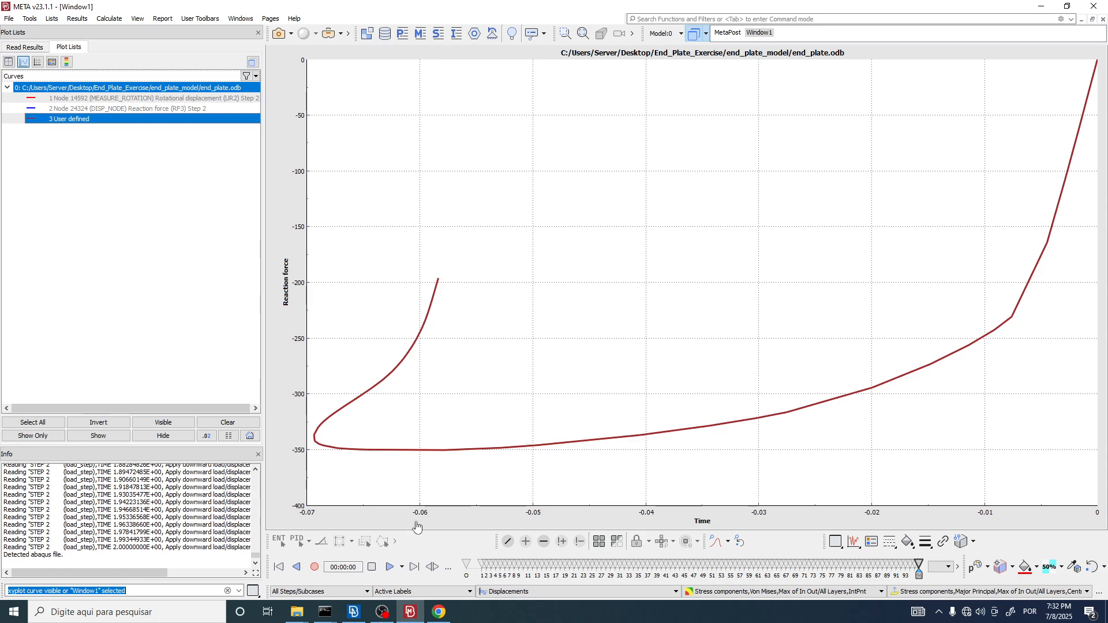
left_click(438, 612)
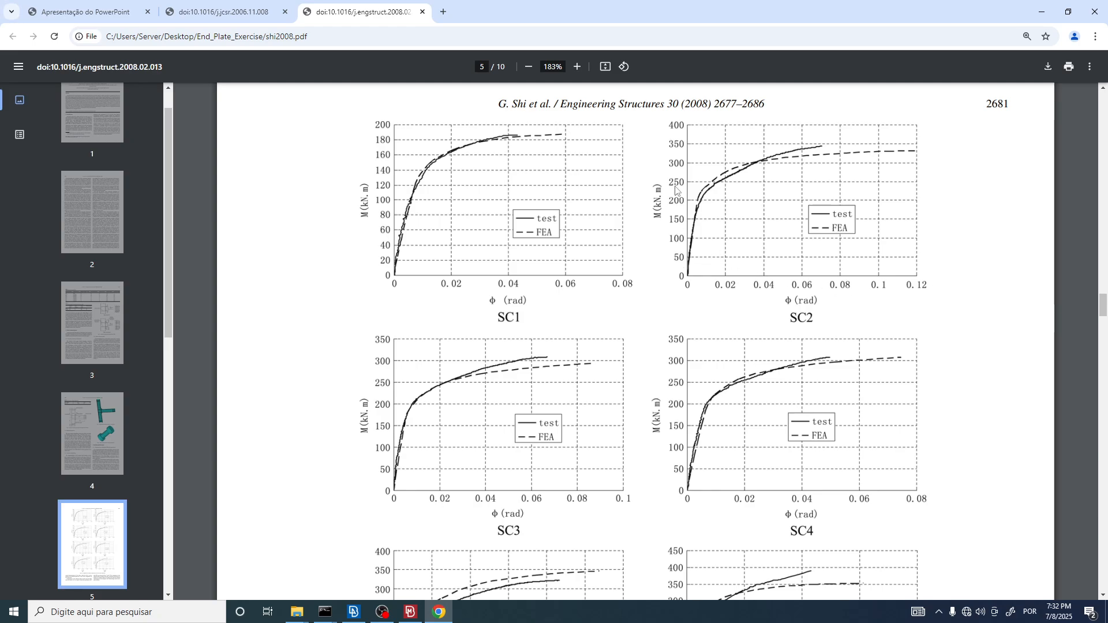
key("alt+Tab")
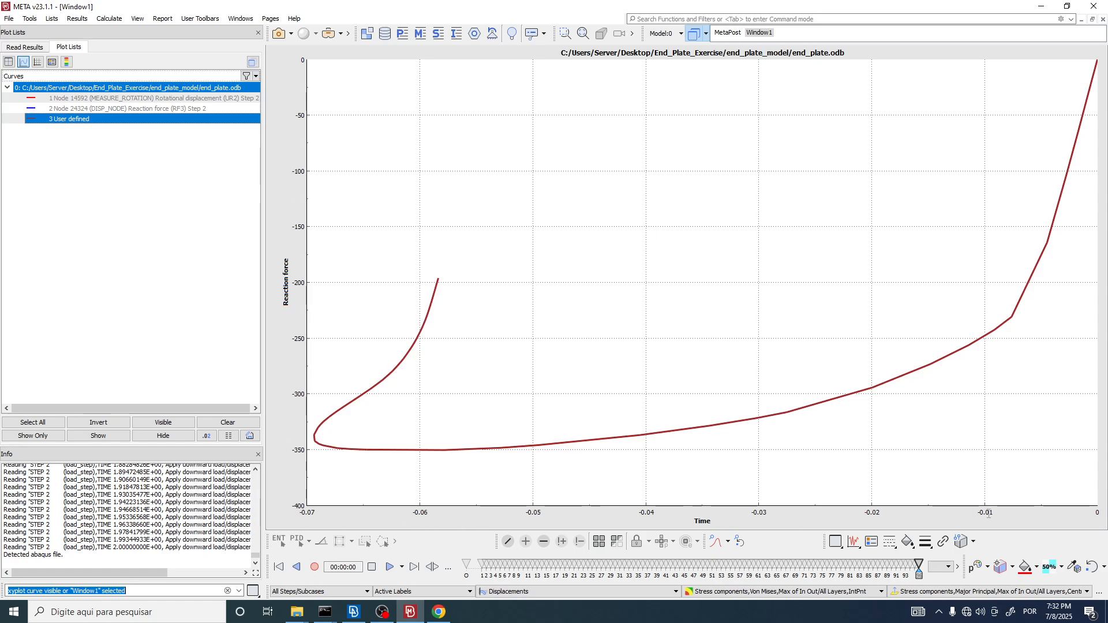
Step: Set the x formula of the user-defined curve to -c1.y in its plot options
double_click(81, 118)
left_click(113, 144)
double_click(97, 119)
left_click_drag(373, 92, 243, 50)
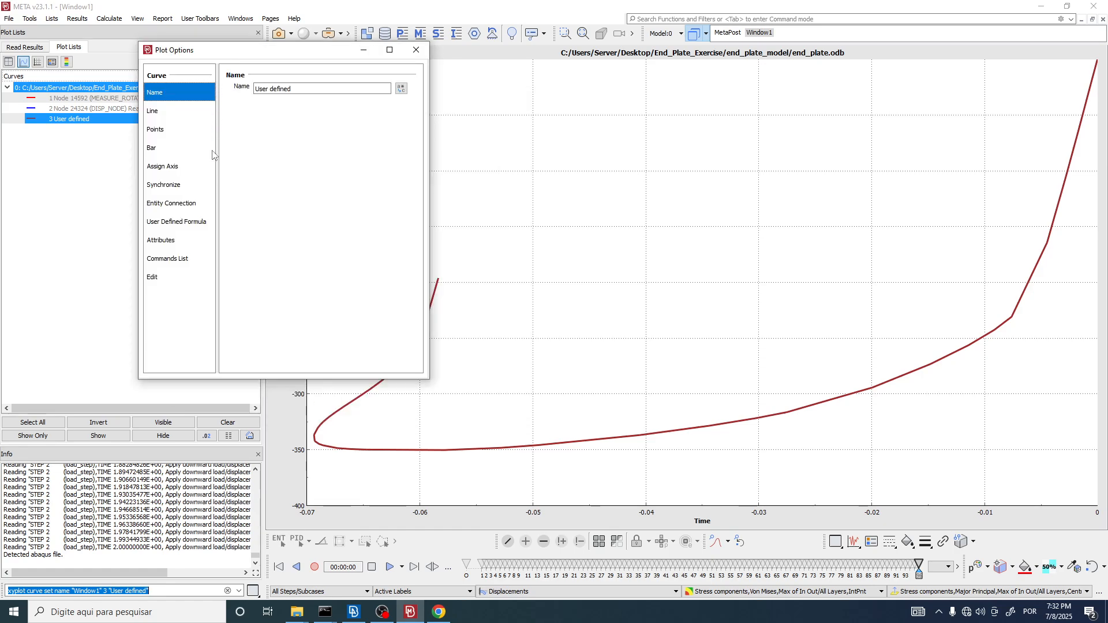
left_click(189, 225)
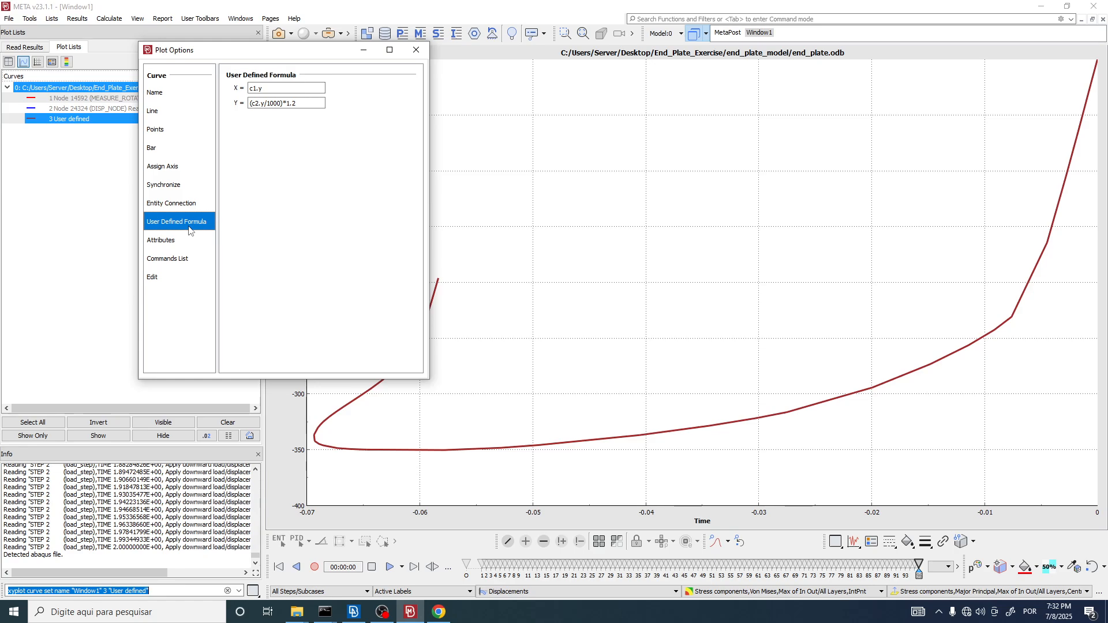
left_click(251, 88)
type("-")
left_click(252, 104)
left_click(252, 103)
type("-")
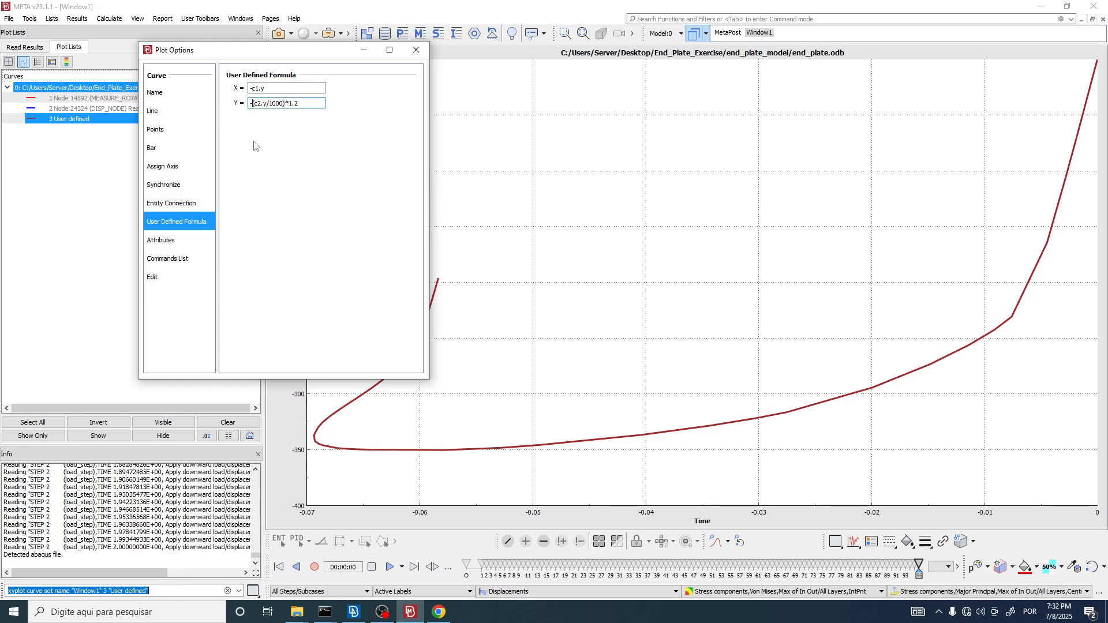
left_click(273, 90)
key("Return")
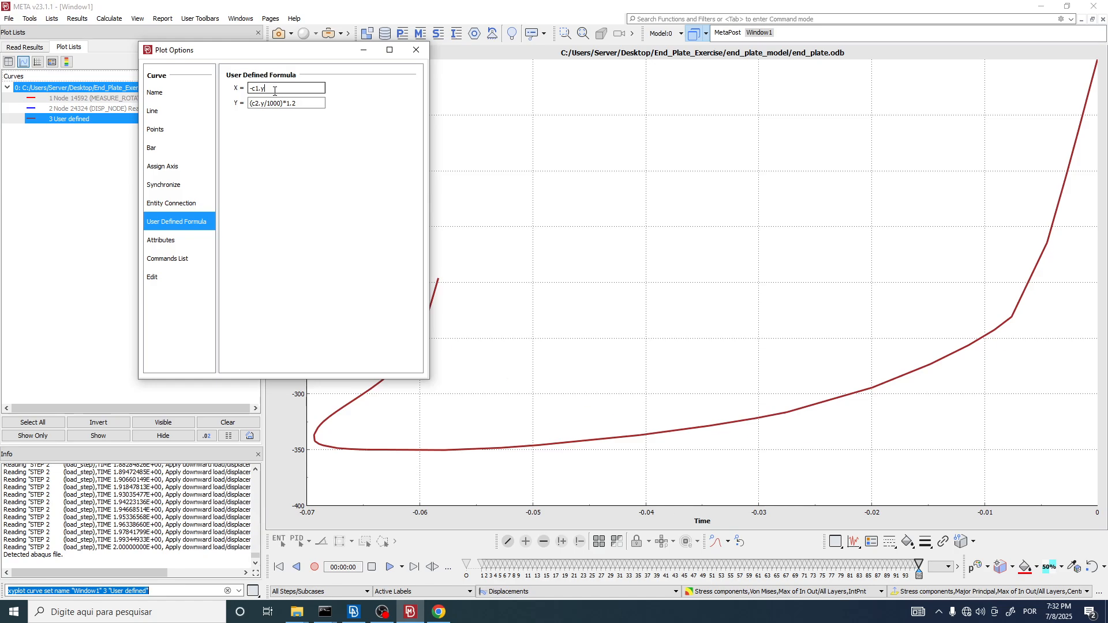
left_click(305, 103)
key("Return")
left_click(274, 88)
double_click(273, 89)
key("Return")
Step: Set the user-defined curve's y formula to -(c2.y/1000)*1.2 and close Plot Options
left_click(250, 104)
type("-")
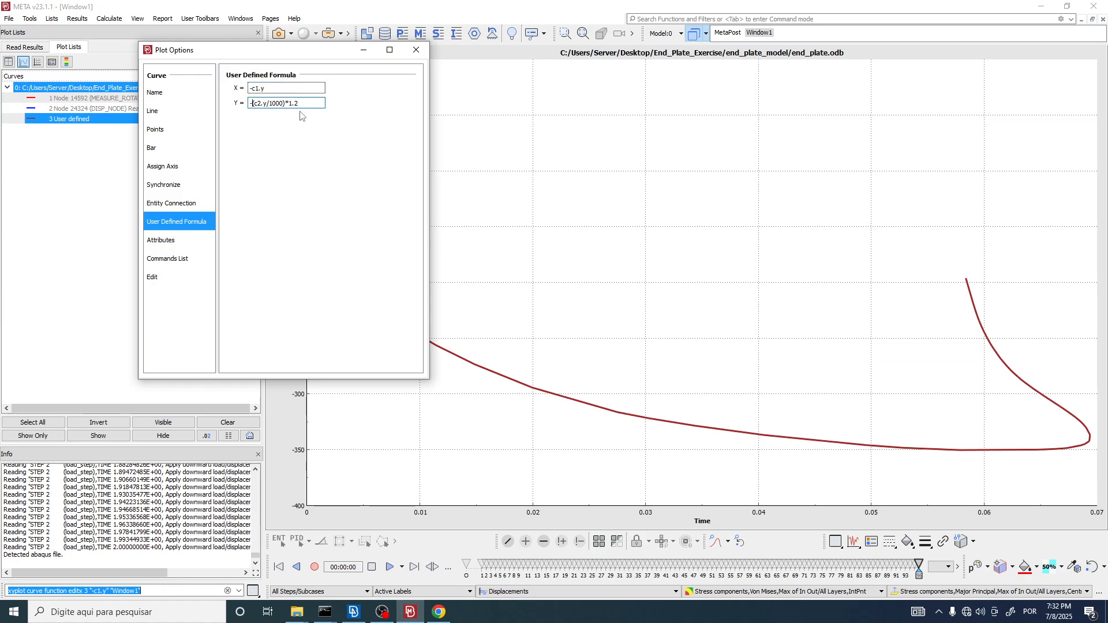
key("Return")
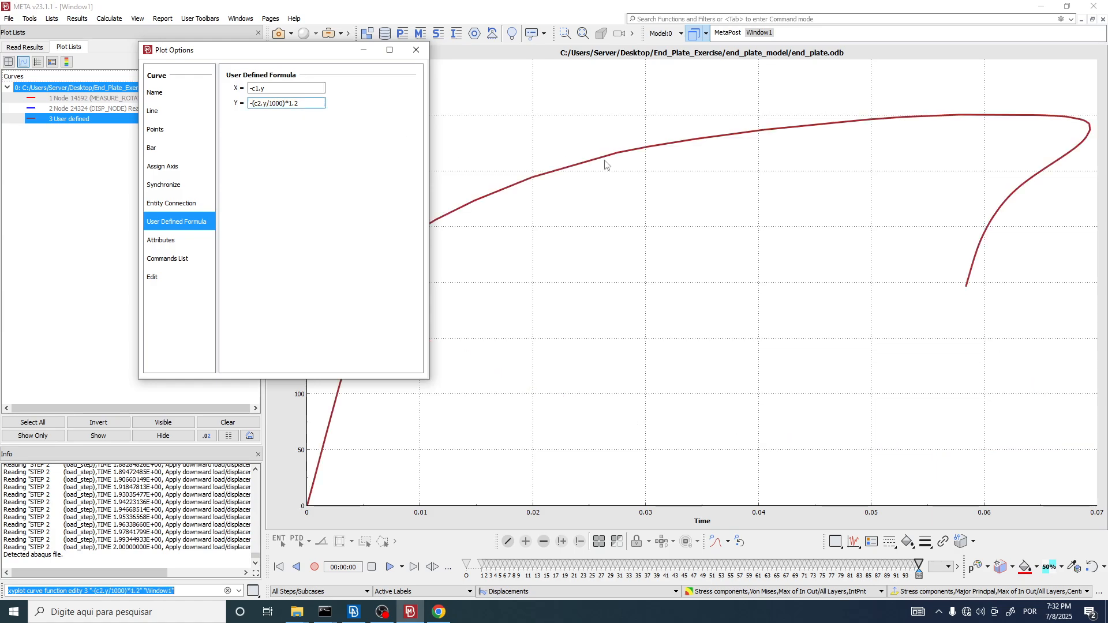
left_click(416, 50)
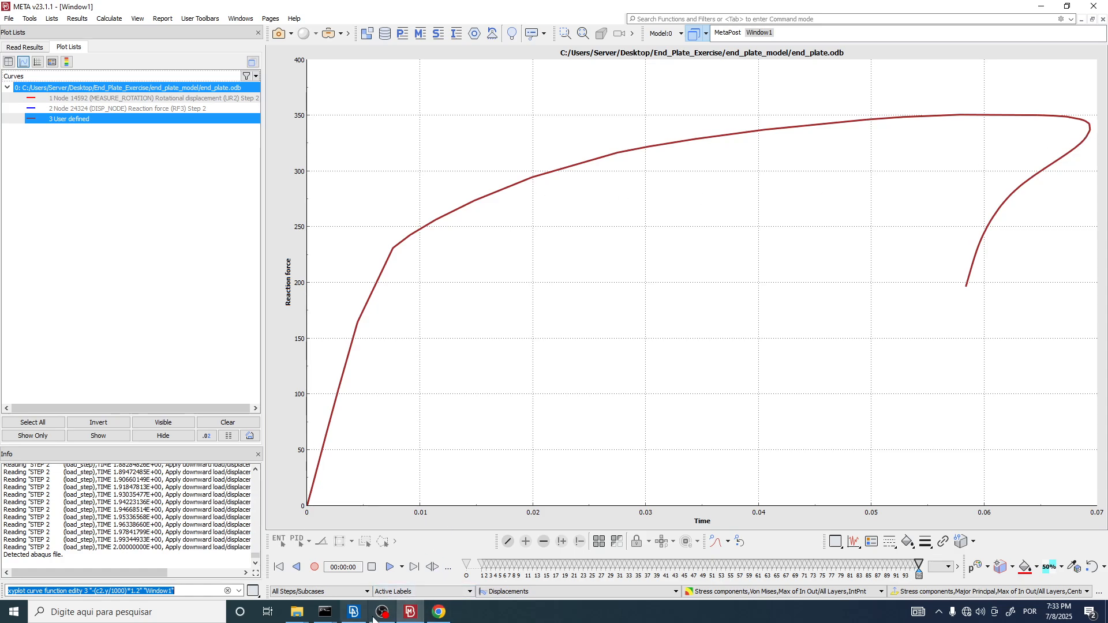
Step: Compare the resulting curve with the SC2 moment-rotation plot in the paper, and return to META
left_click(439, 612)
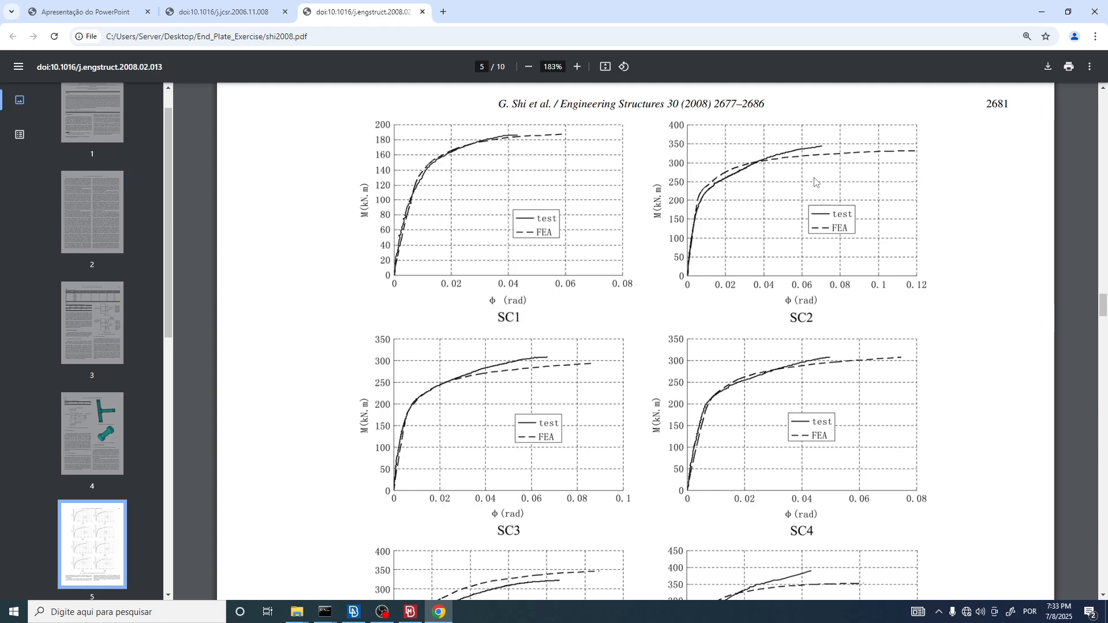
scroll(831, 176, "up", 3, "ctrl")
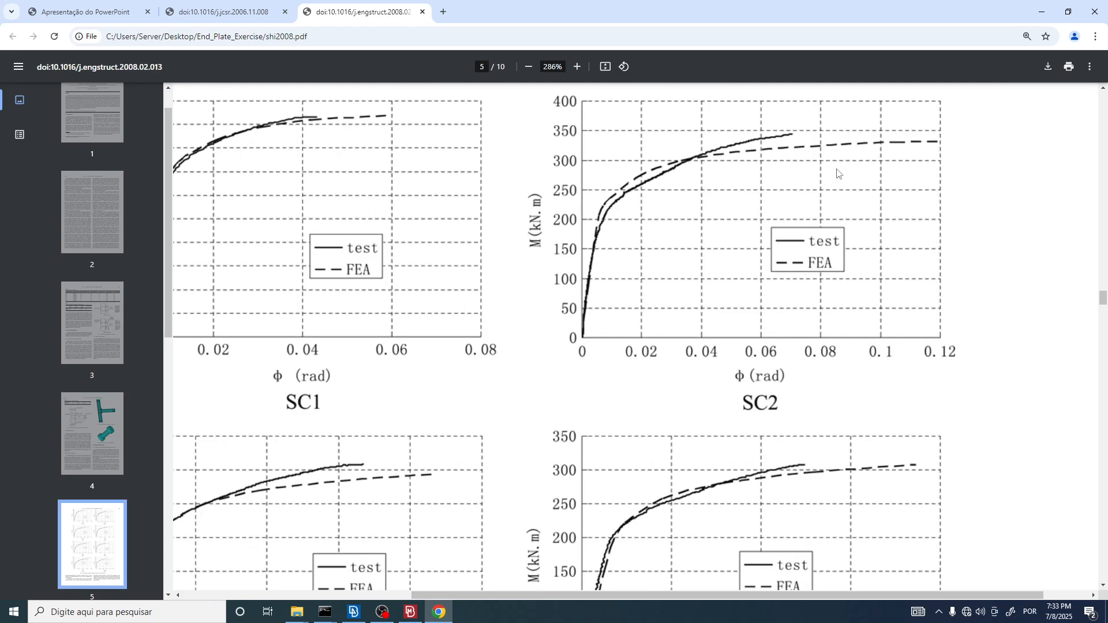
scroll(826, 182, "down", 3, "ctrl")
scroll(817, 191, "up", 3, "ctrl")
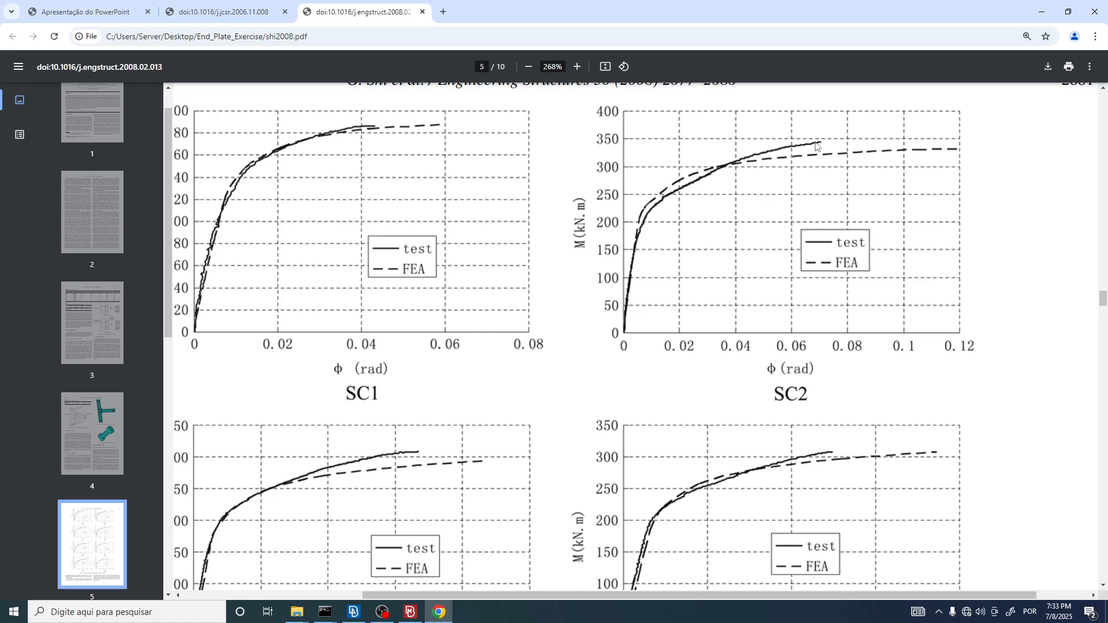
key("alt+Tab")
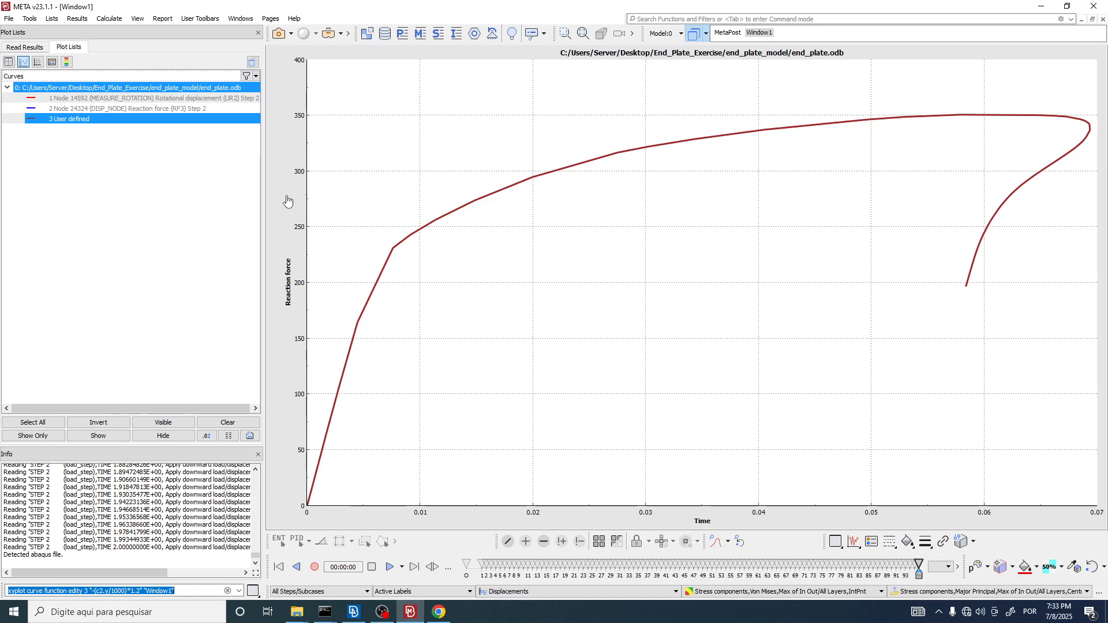
left_click(289, 281)
double_click(288, 281)
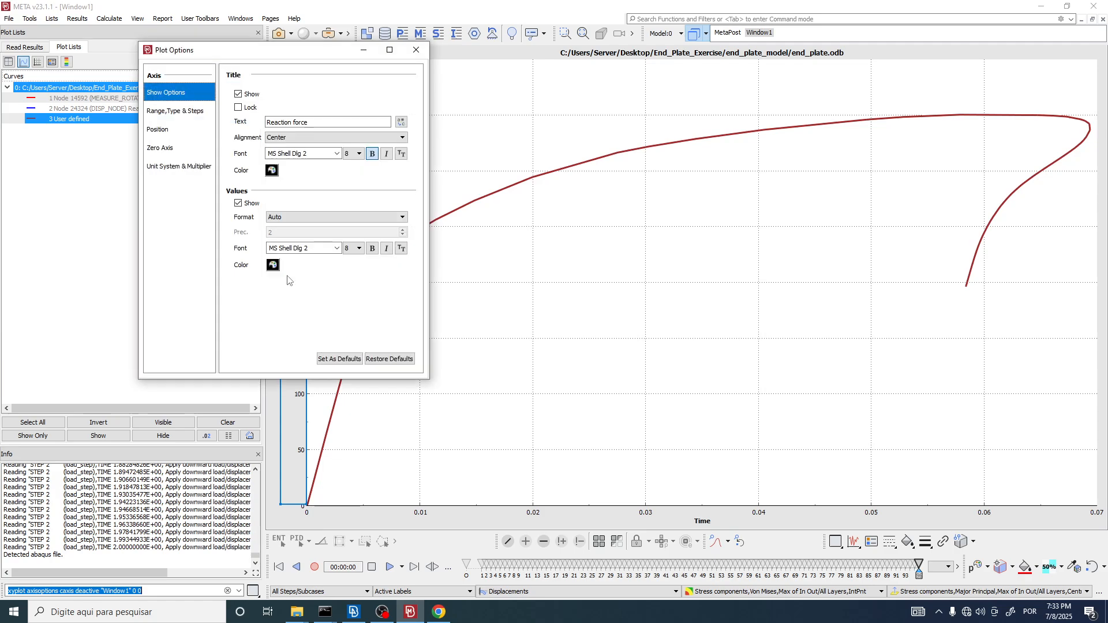
left_click(413, 47)
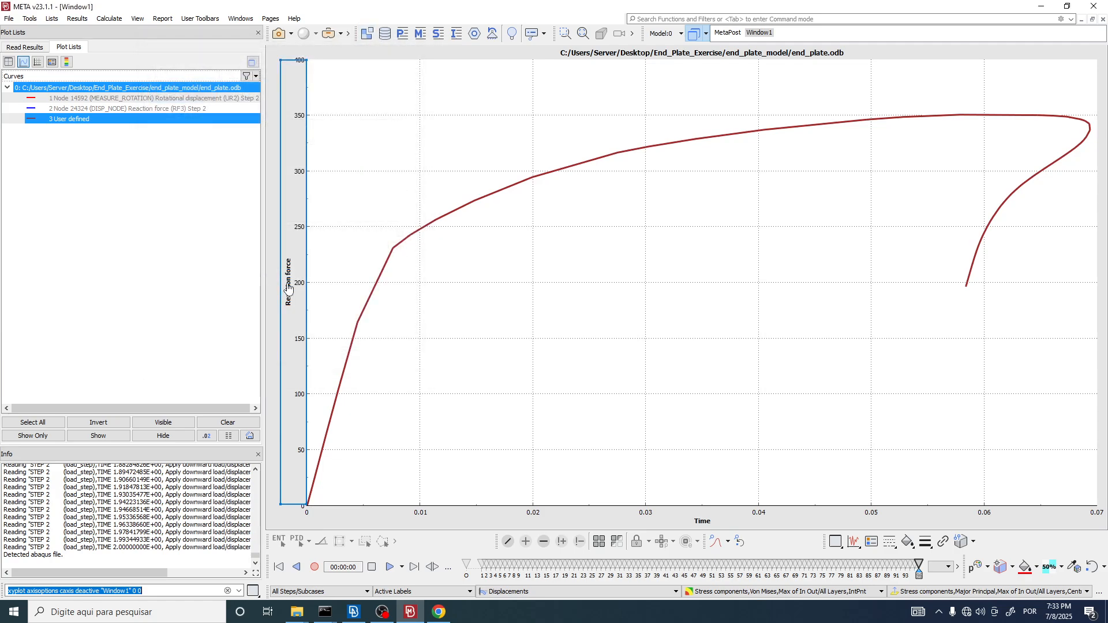
Step: Change the y-axis title text to "M (kN.m)", matching the paper's axis label
double_click(289, 288)
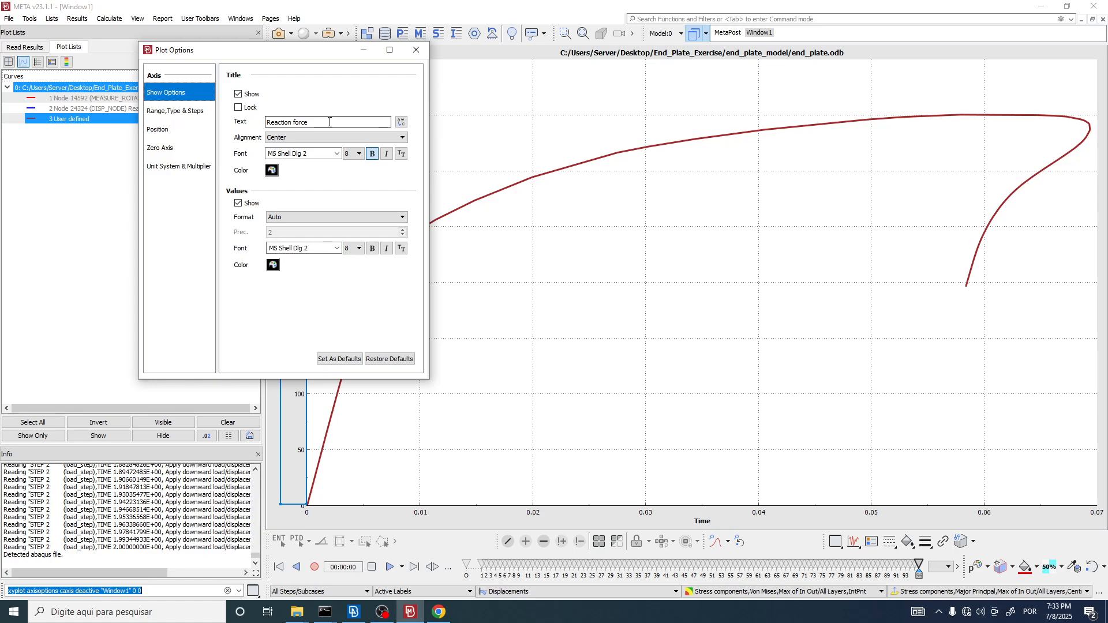
left_click_drag(340, 123, 154, 122)
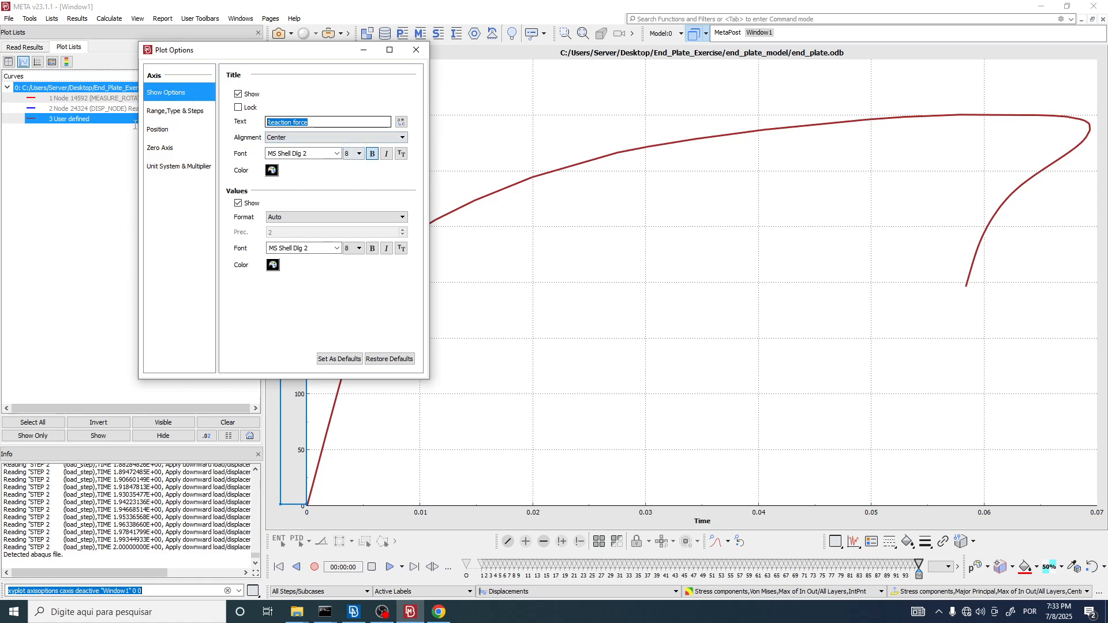
key("alt+Tab")
key("alt+Tab")
type("M")
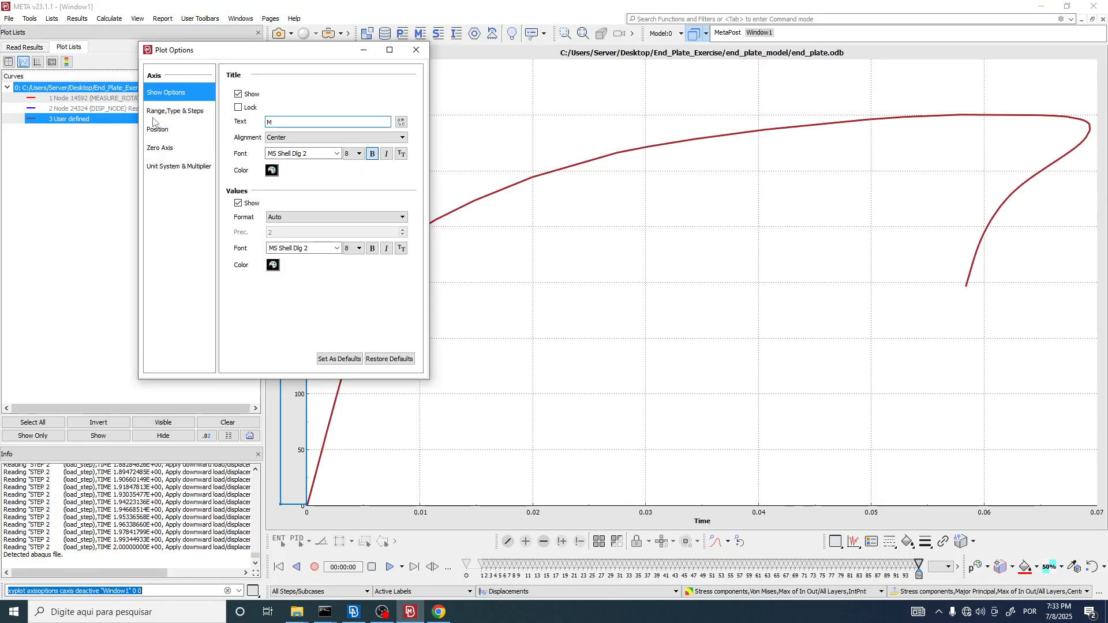
type(" (")
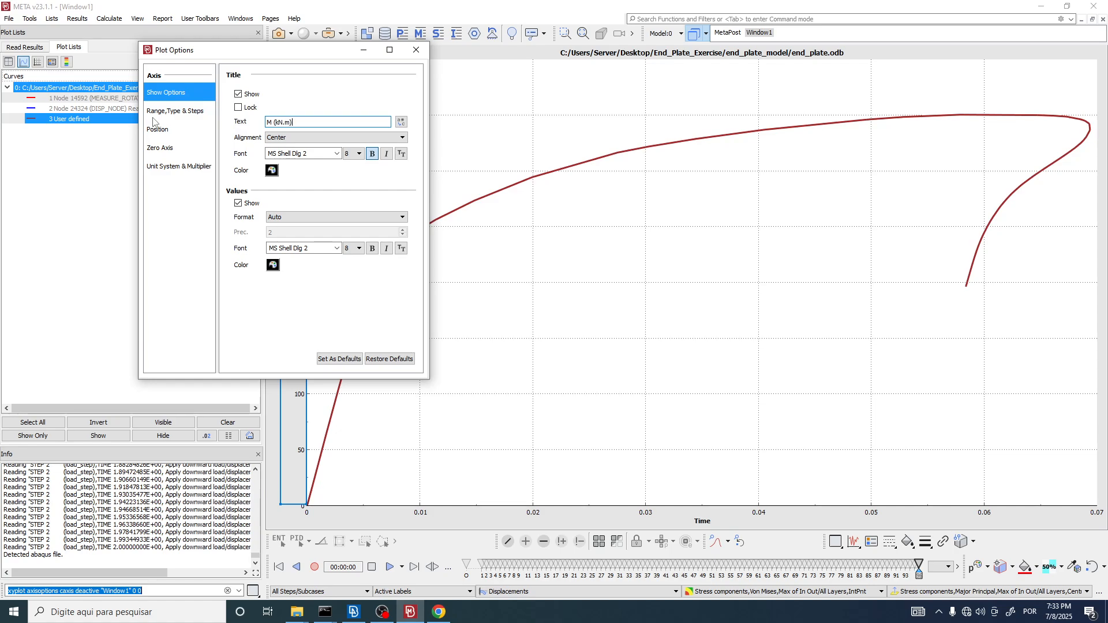
type("kN.m)")
key("Return")
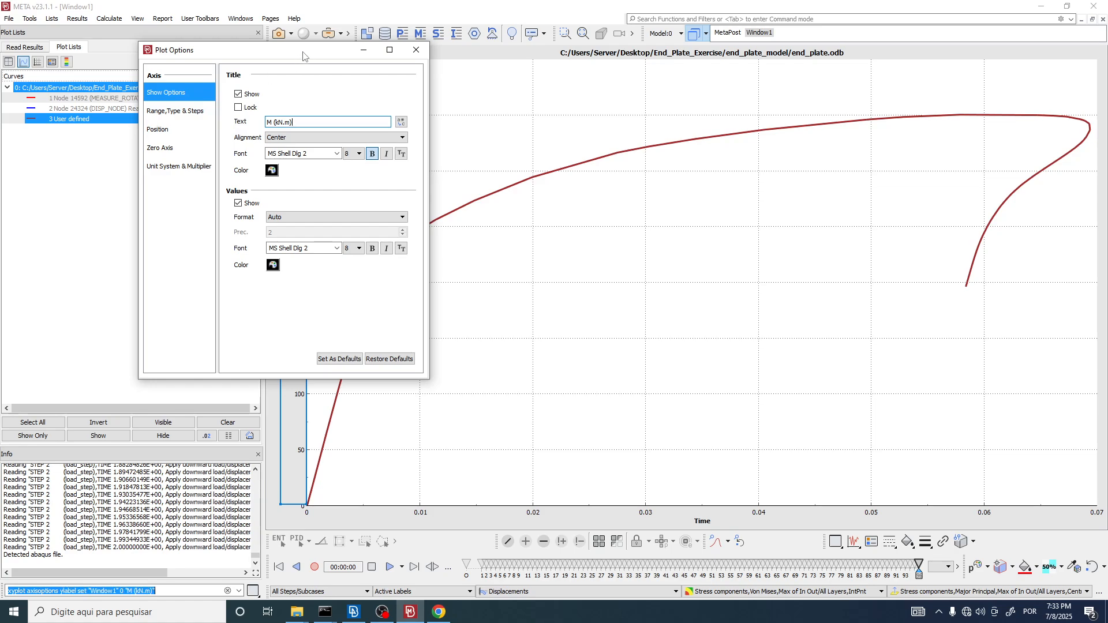
left_click_drag(302, 50, 565, 51)
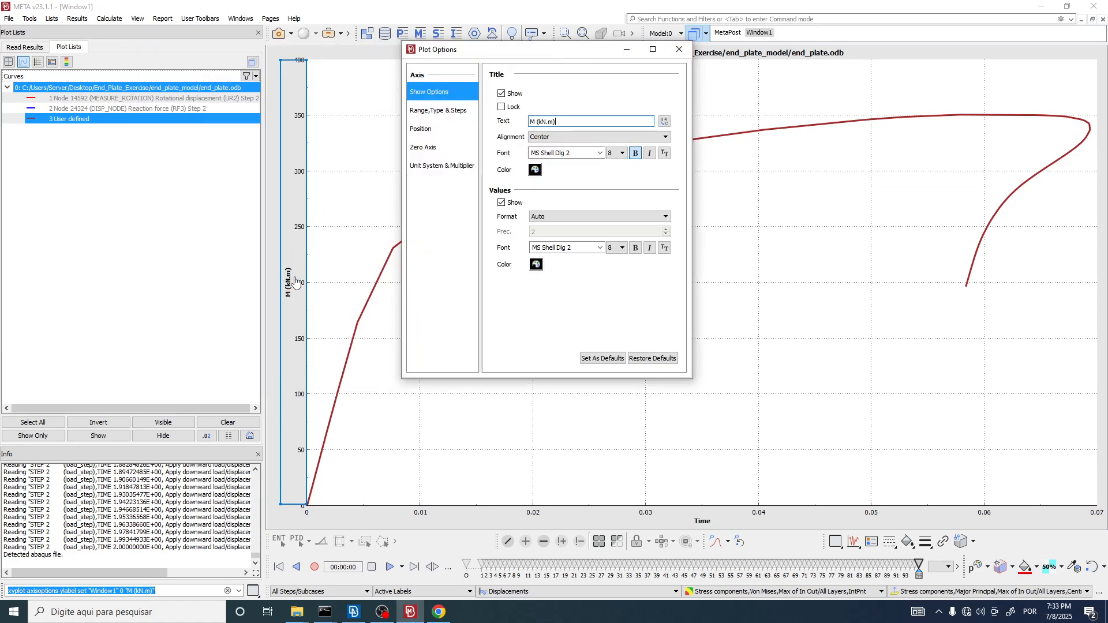
Step: Set the font size of the y-axis values to 20 and close Plot Options
left_click_drag(561, 50, 236, 47)
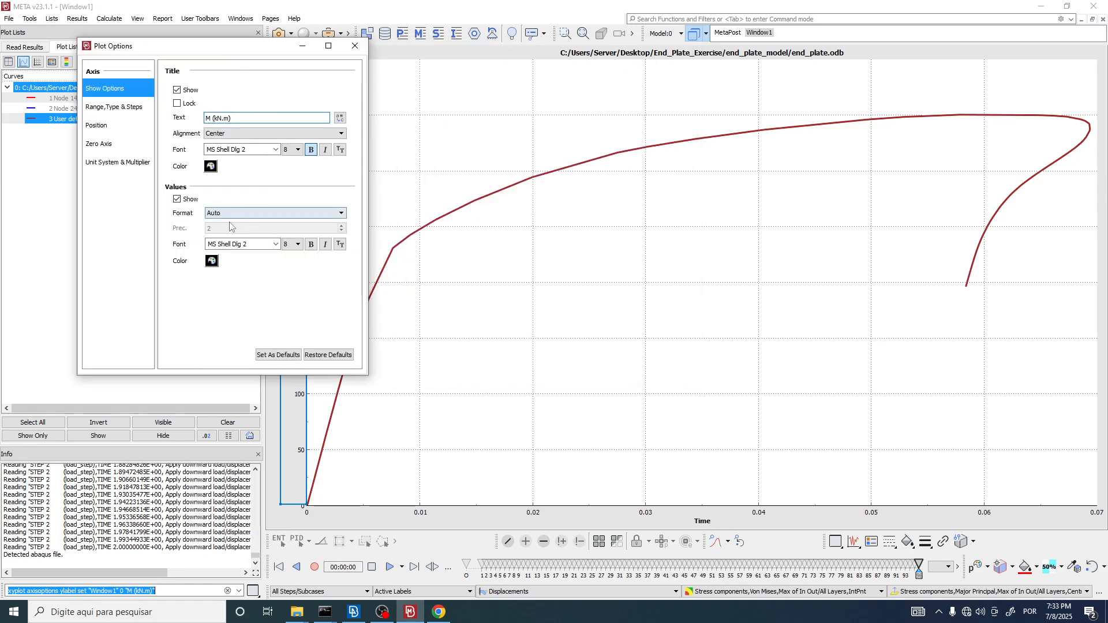
left_click(293, 246)
scroll(292, 283, "down", 2)
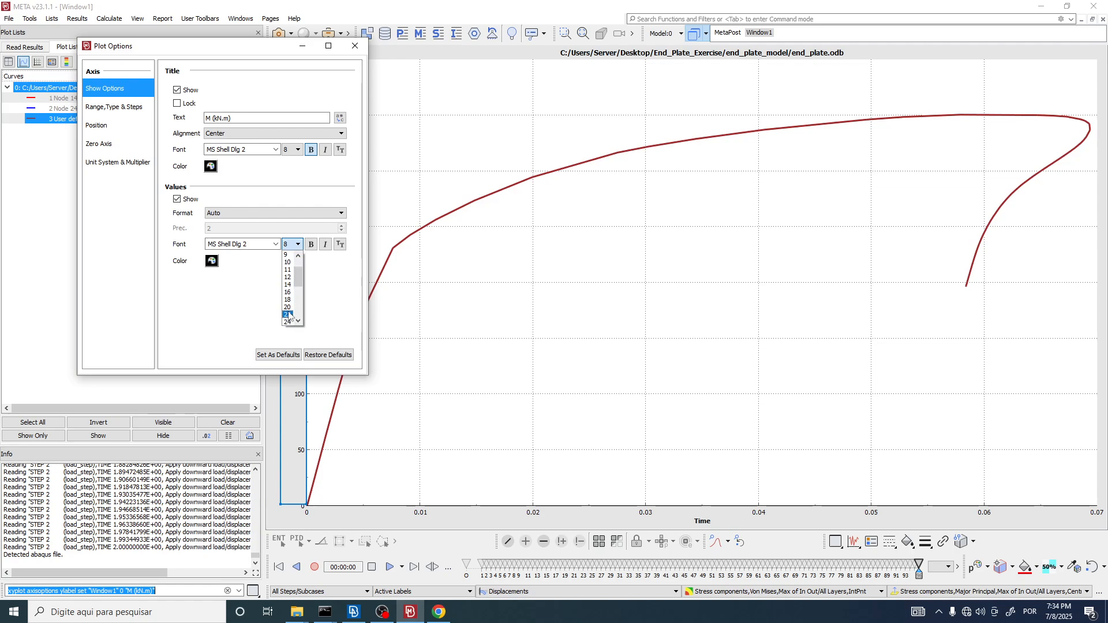
left_click(300, 284)
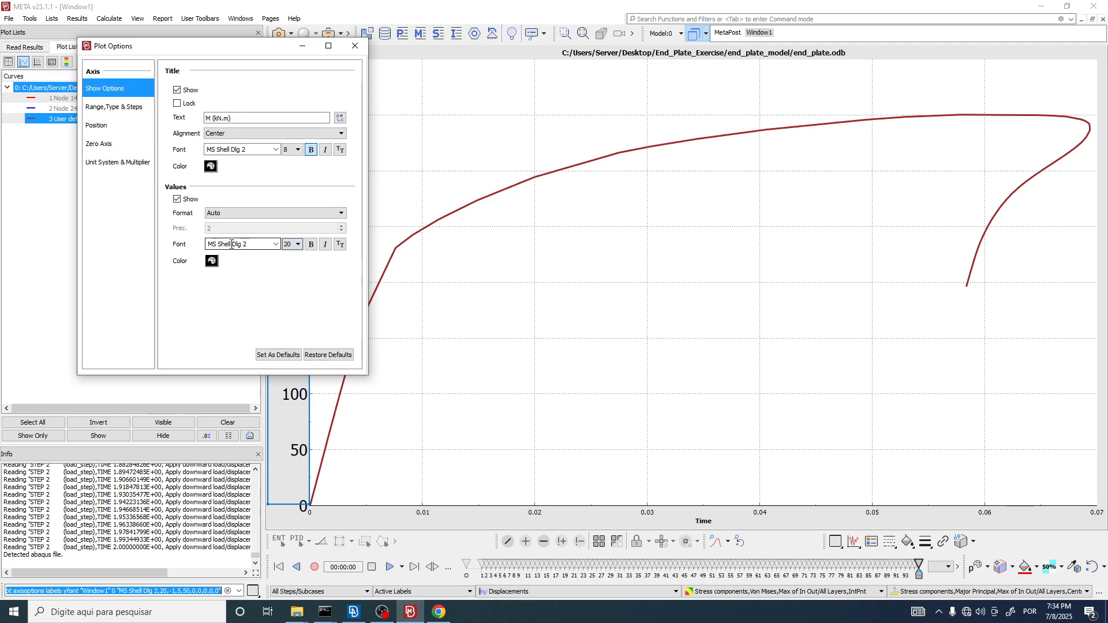
left_click(356, 45)
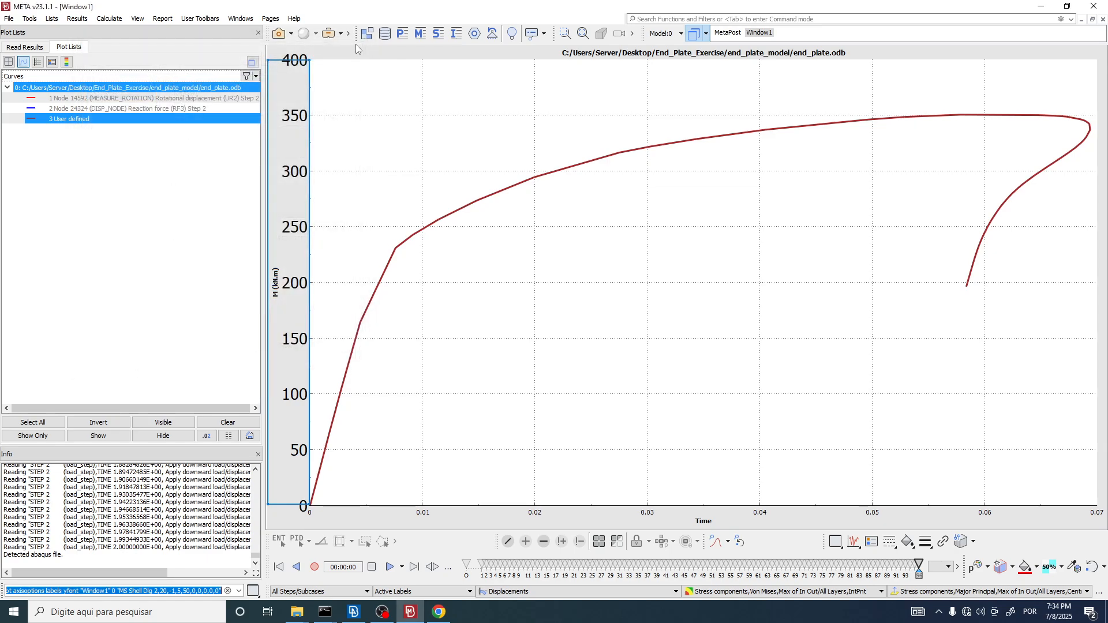
Step: Set the font size of the y-axis title to 20 and close Plot Options
double_click(277, 279)
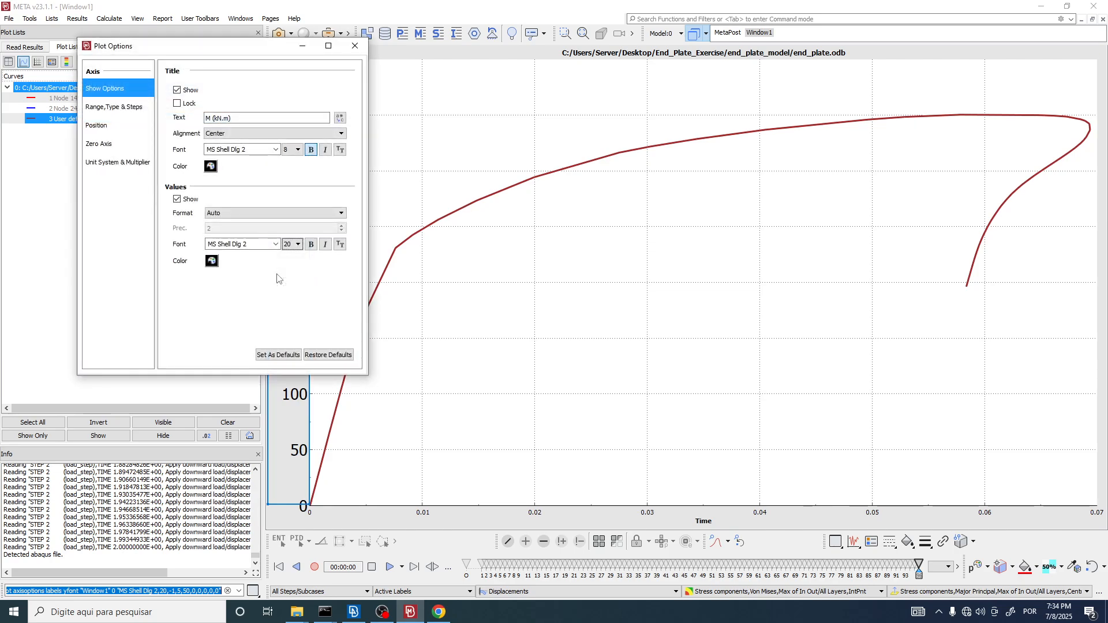
left_click(290, 151)
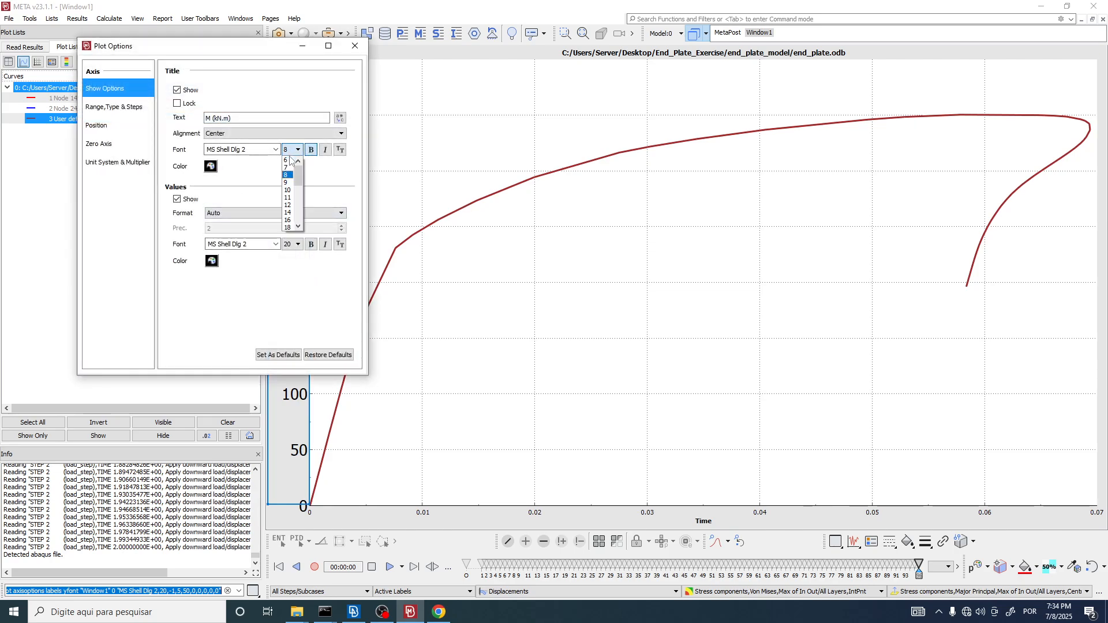
left_click(287, 220)
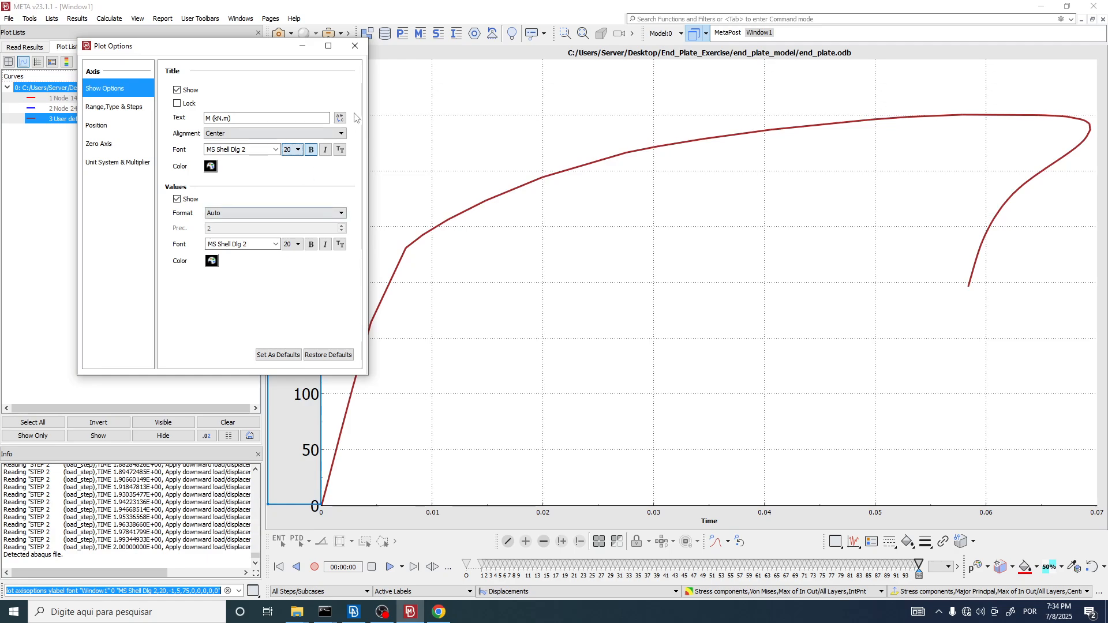
left_click(355, 45)
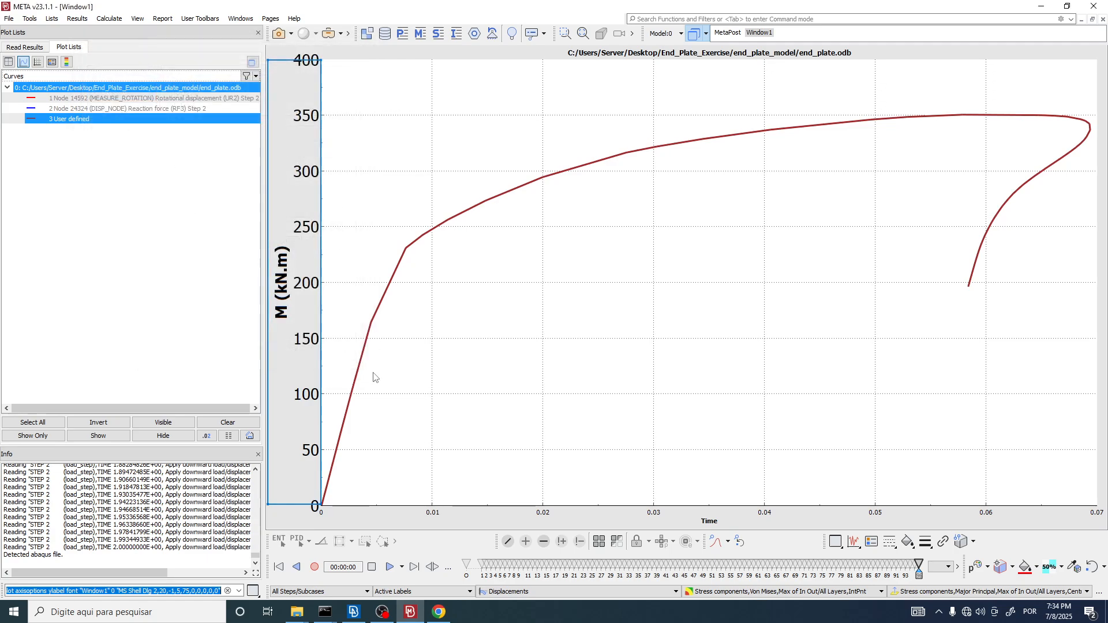
Step: Enter "Rotation (rad)" as the x-axis title text, checking the axis label of the SC2 plot in the paper
double_click(682, 524)
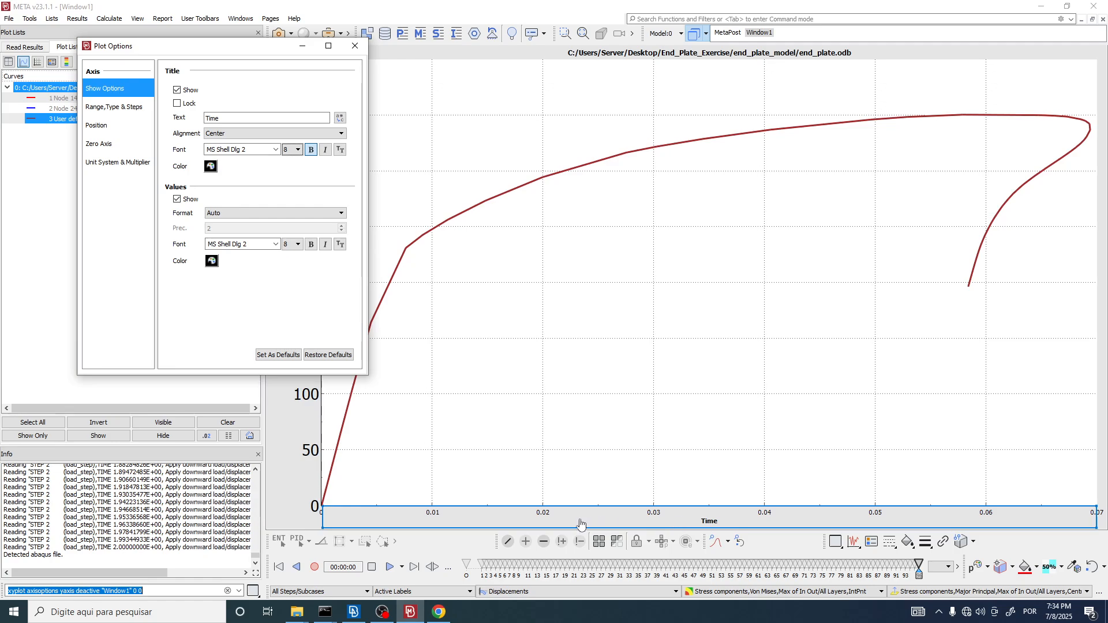
double_click(213, 118)
key("alt+Tab")
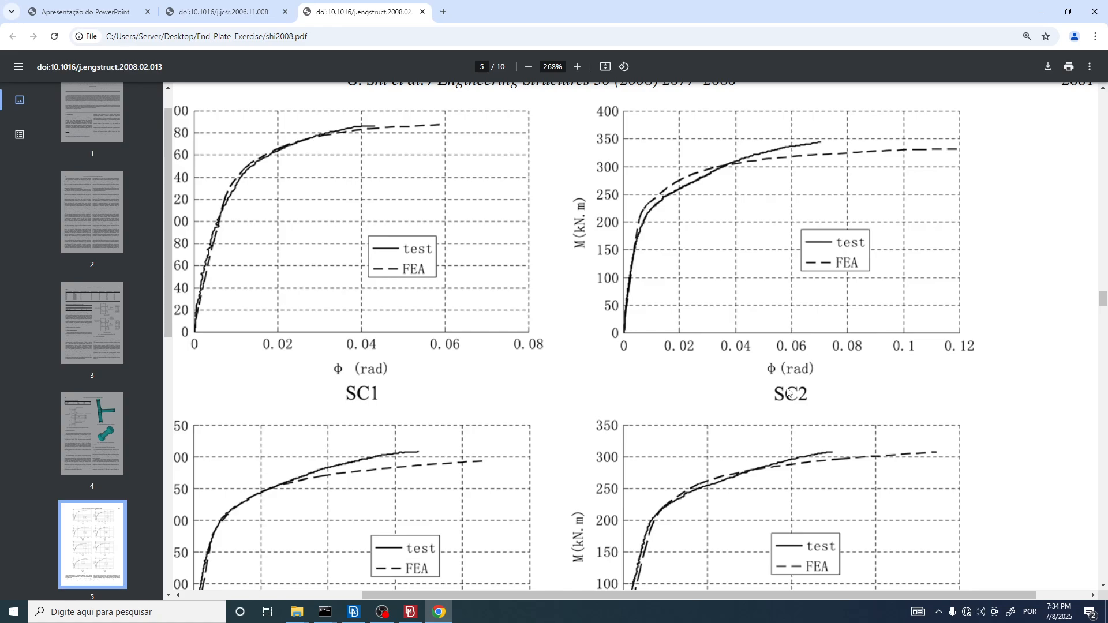
key("alt+Tab")
type("R")
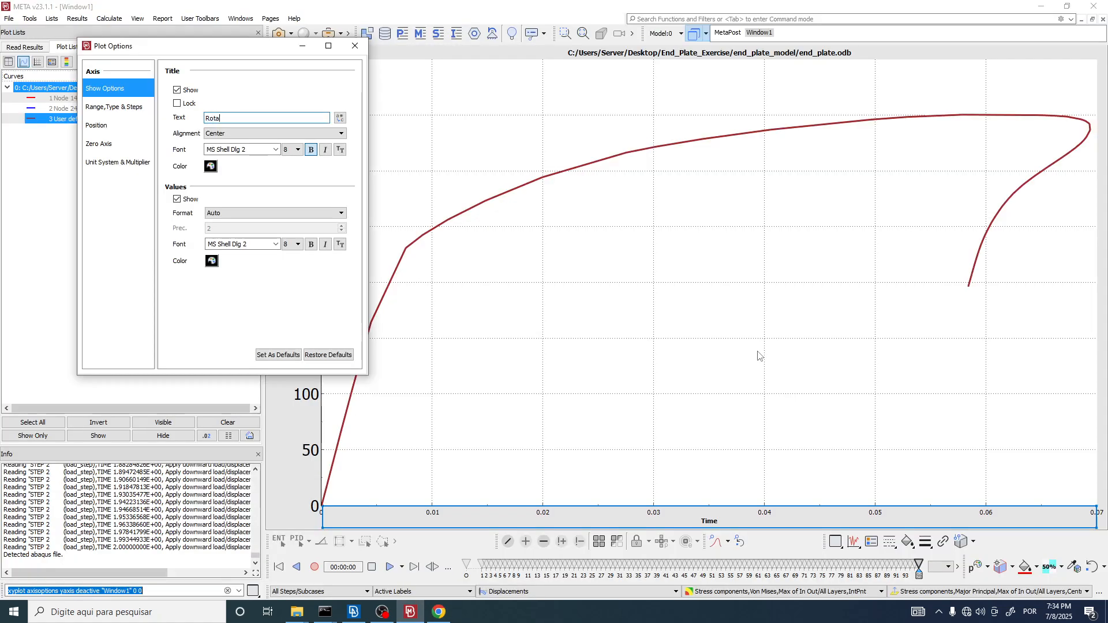
type("otation (rad)")
Step: Set the font size of both the x-axis title and the x-axis values to 20, and close Plot Options
left_click(298, 150)
left_click(291, 225)
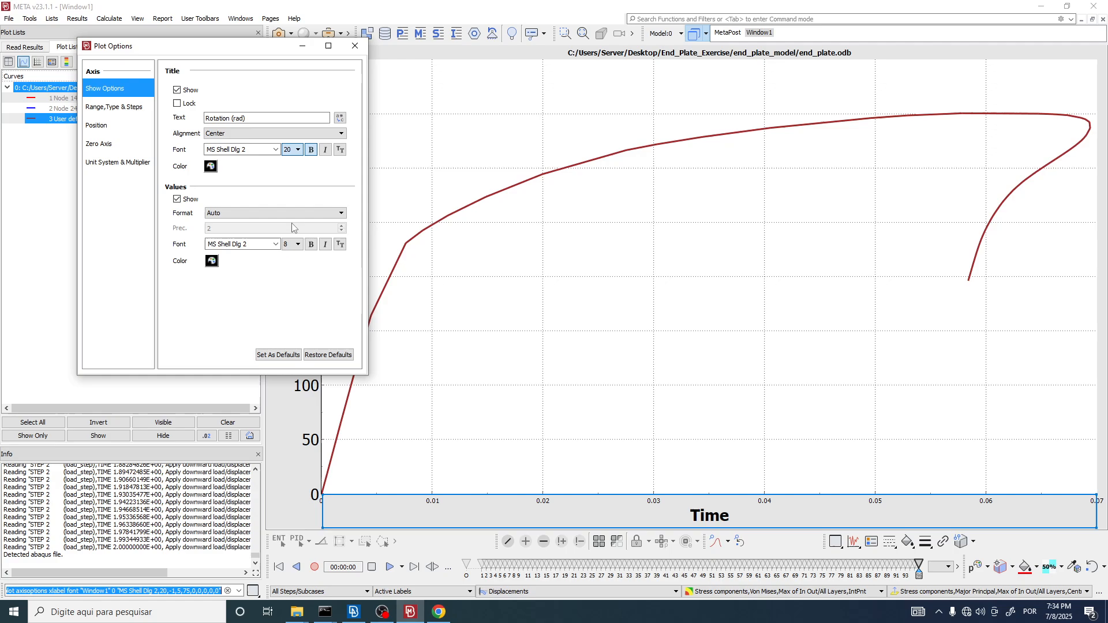
left_click(298, 244)
left_click(291, 319)
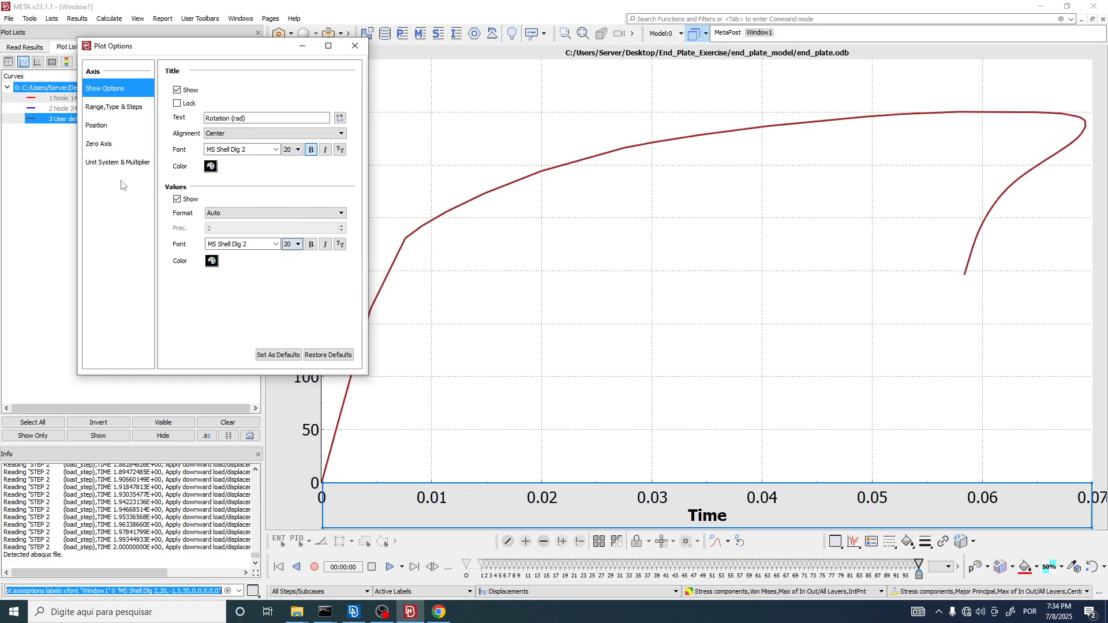
left_click(355, 46)
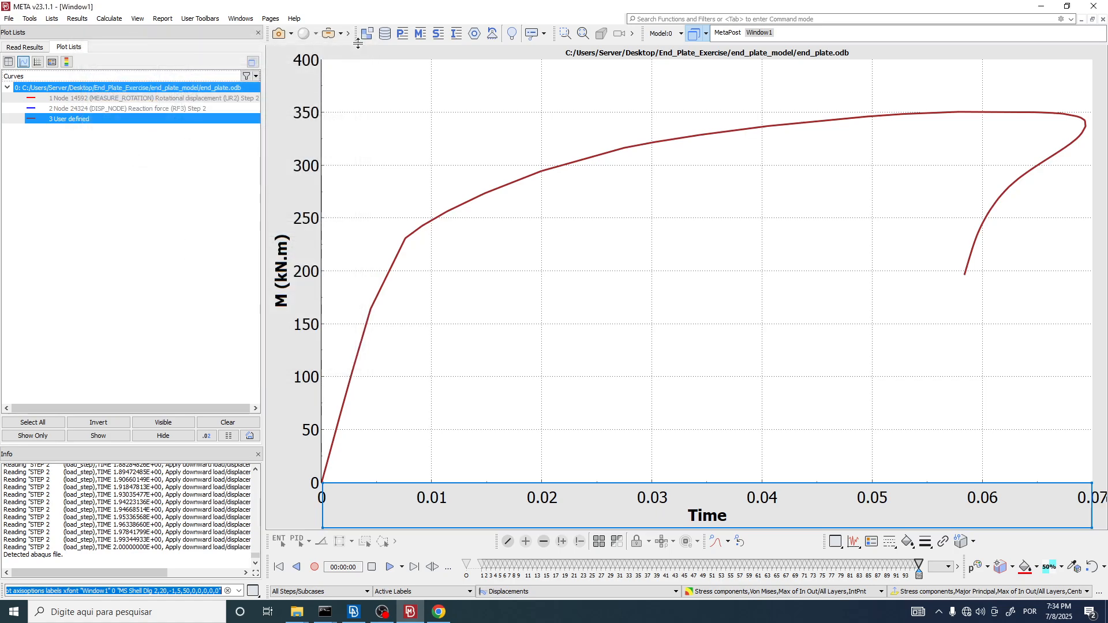
Step: Replace the file path in the plot's header with the text "Moment versus Rotation Plot"
double_click(646, 56)
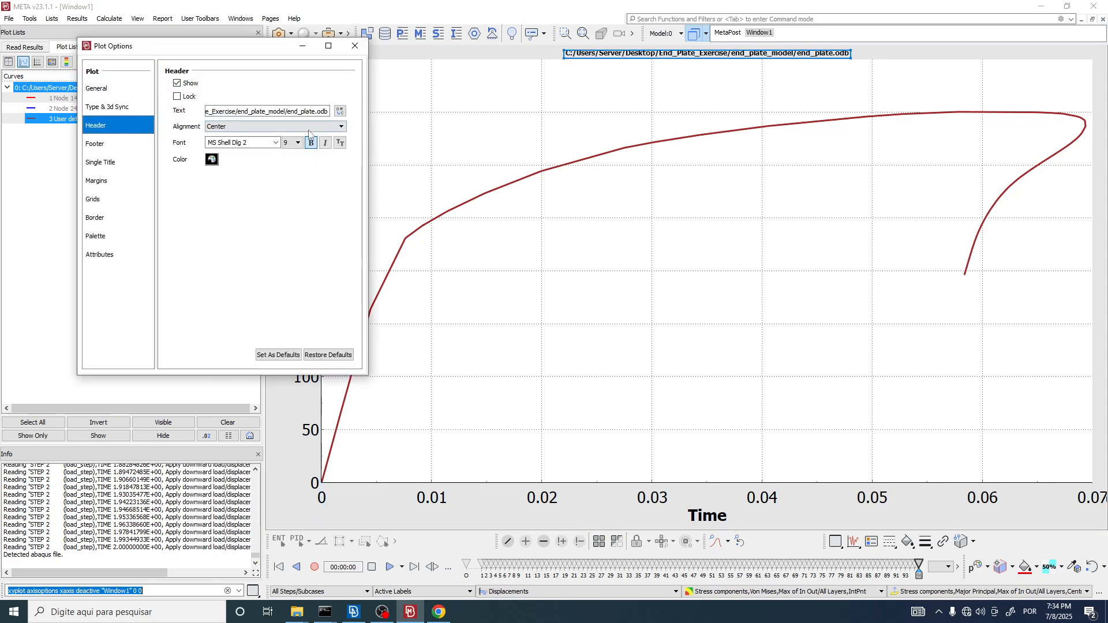
double_click(259, 111)
left_click(238, 111)
key("ctrl+a")
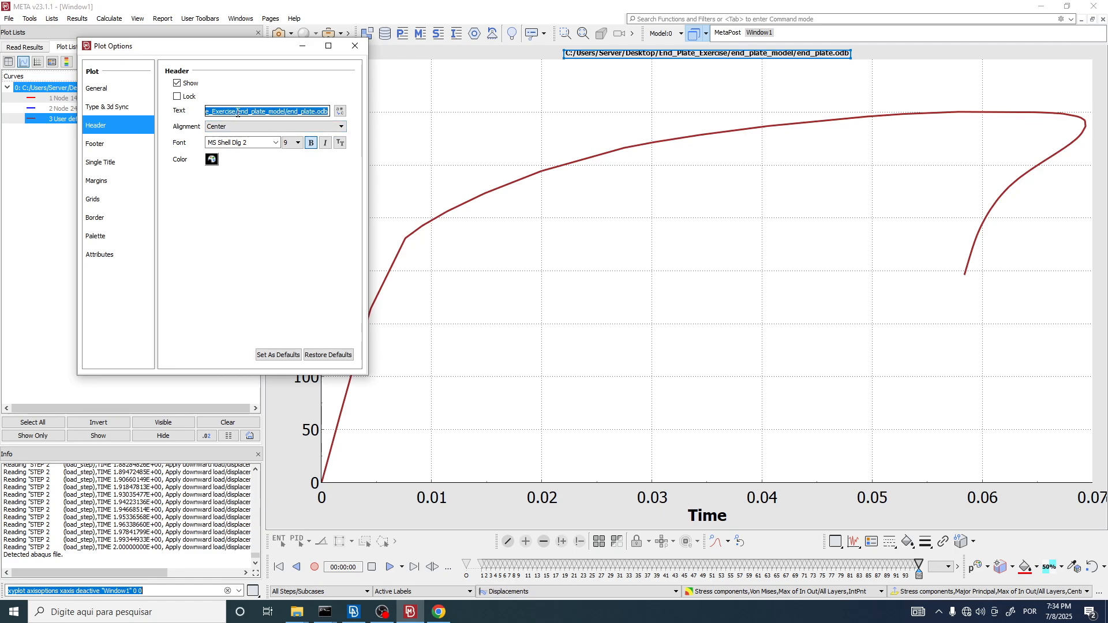
type("Moment versus Rotation Plot")
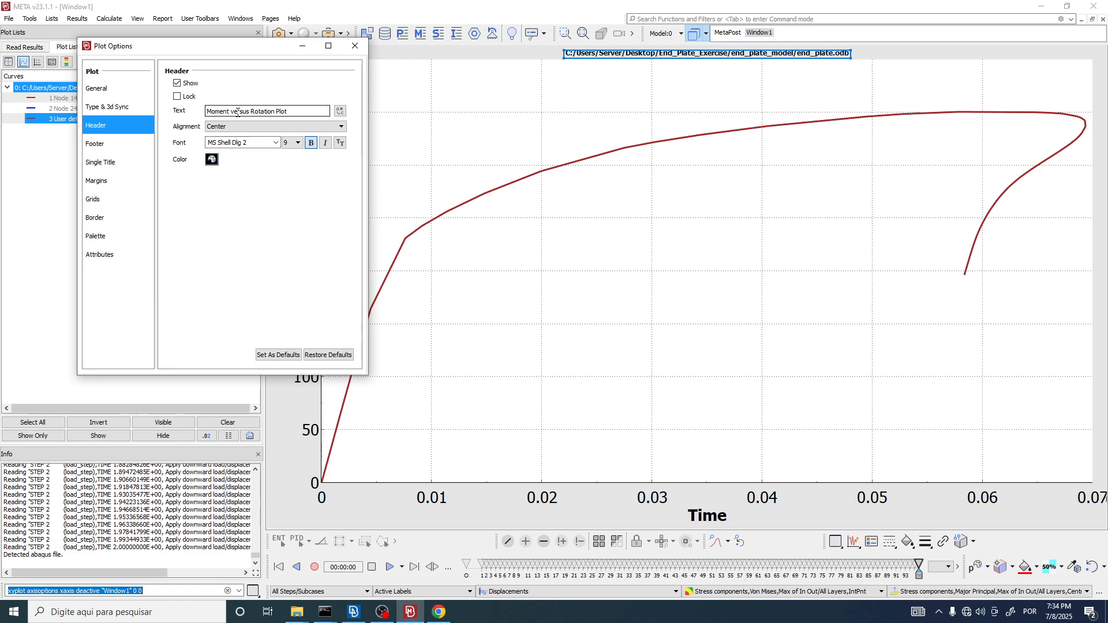
key("Return")
Step: Set the font size of the plot's header to 20 and close Plot Options
left_click(297, 143)
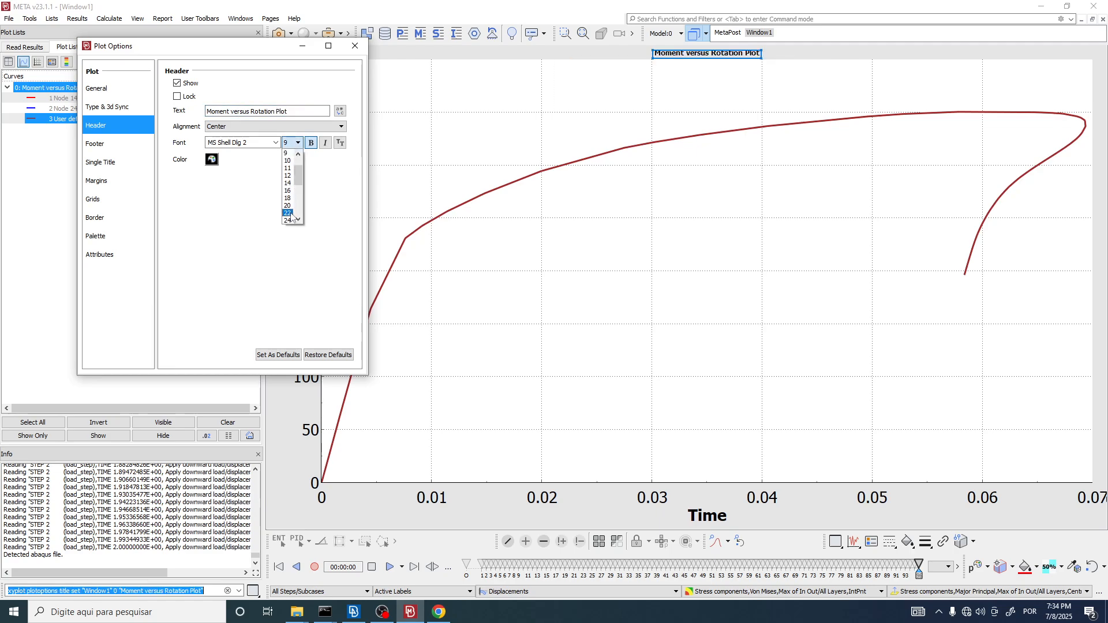
left_click(288, 213)
left_click(355, 45)
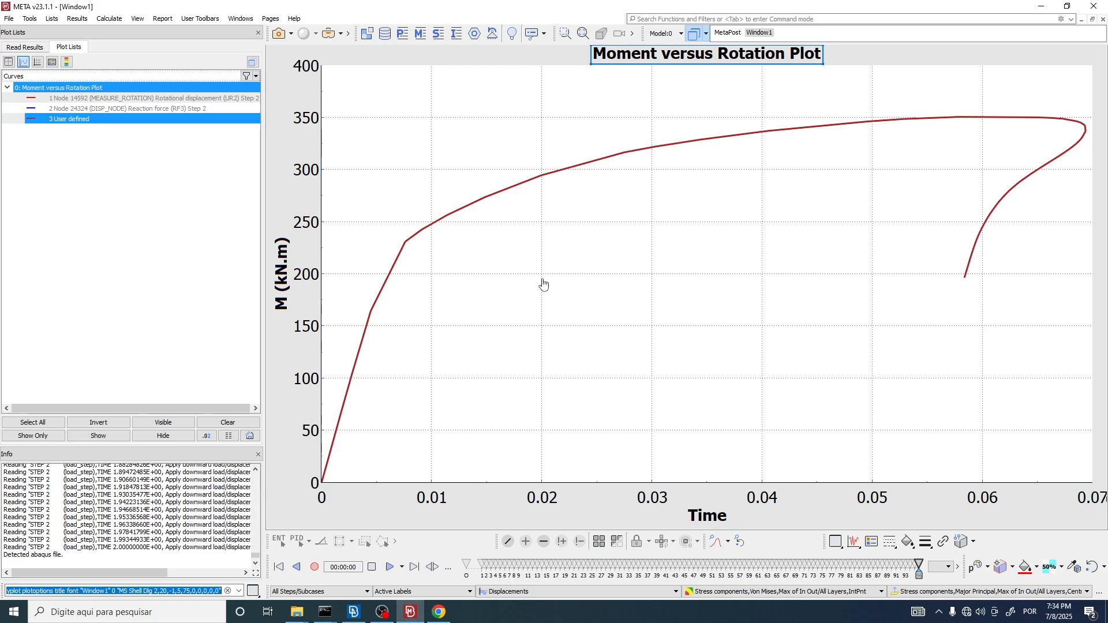
Step: Set the snapshot export location to Clipboard and capture the moment-rotation plot
left_click(292, 34)
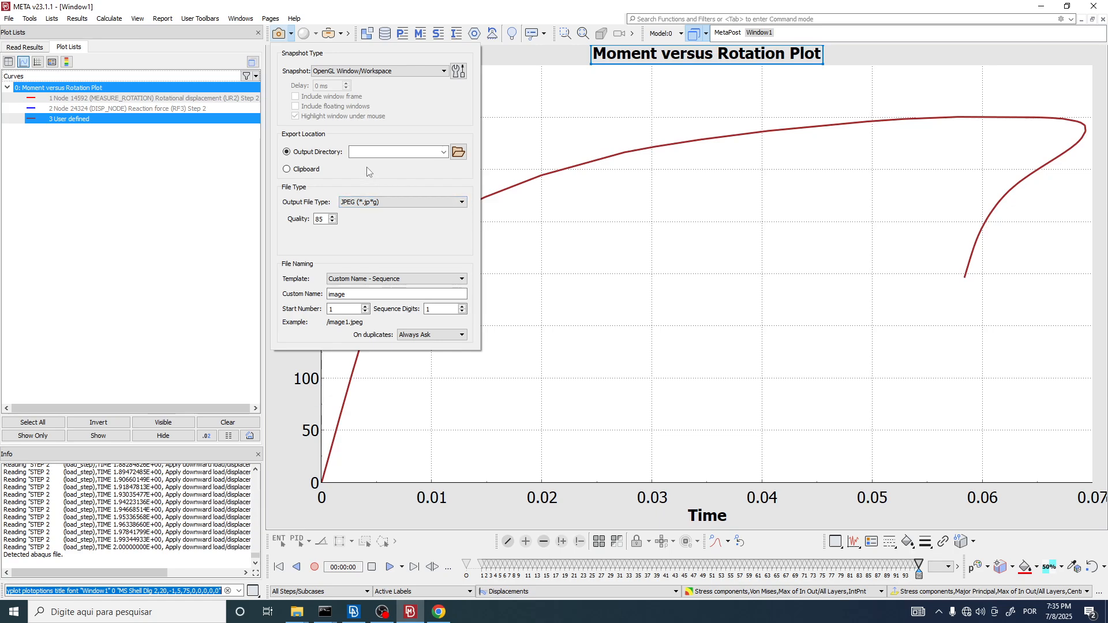
left_click(289, 171)
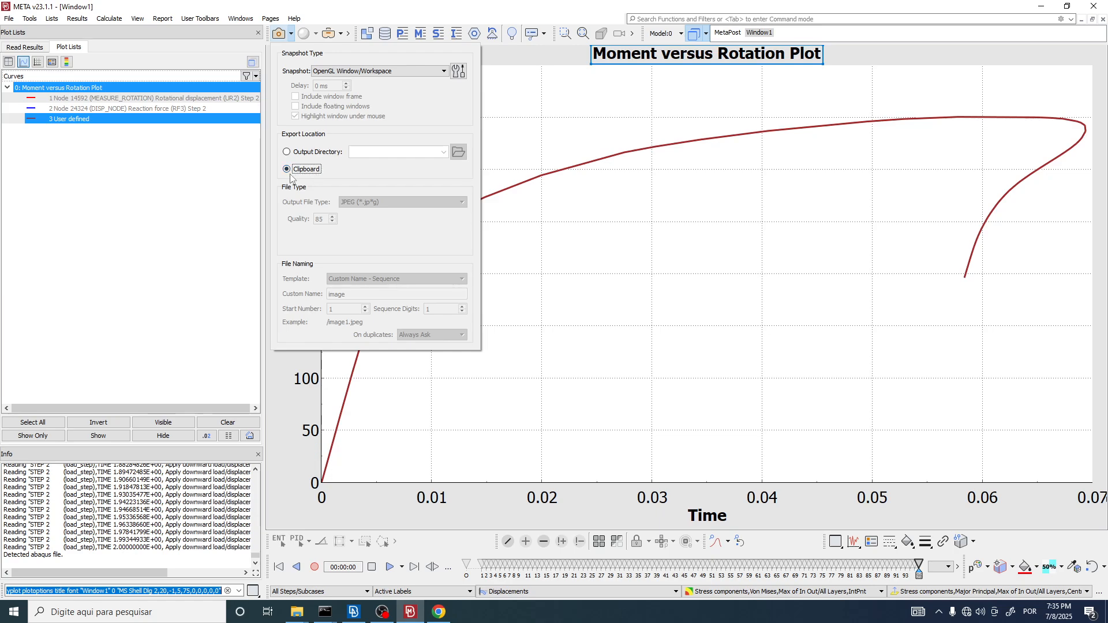
left_click(351, 67)
left_click(281, 35)
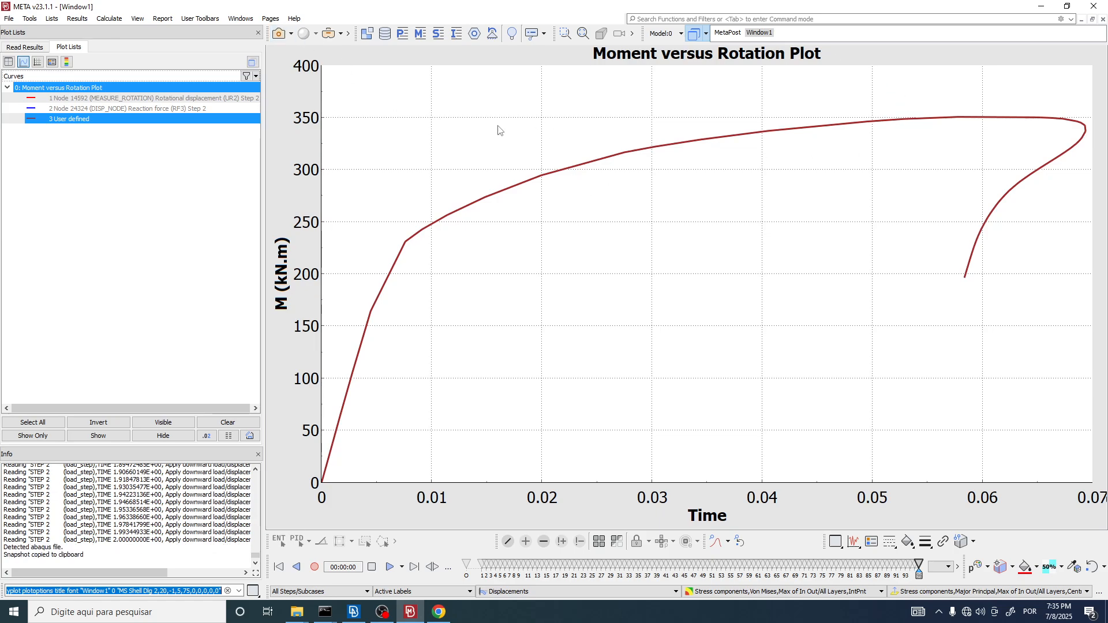
Step: Switch to PowerPoint, create a blank presentation, and delete the title and subtitle placeholders from the slide
left_click(3, 618)
type("powerp")
key("Return")
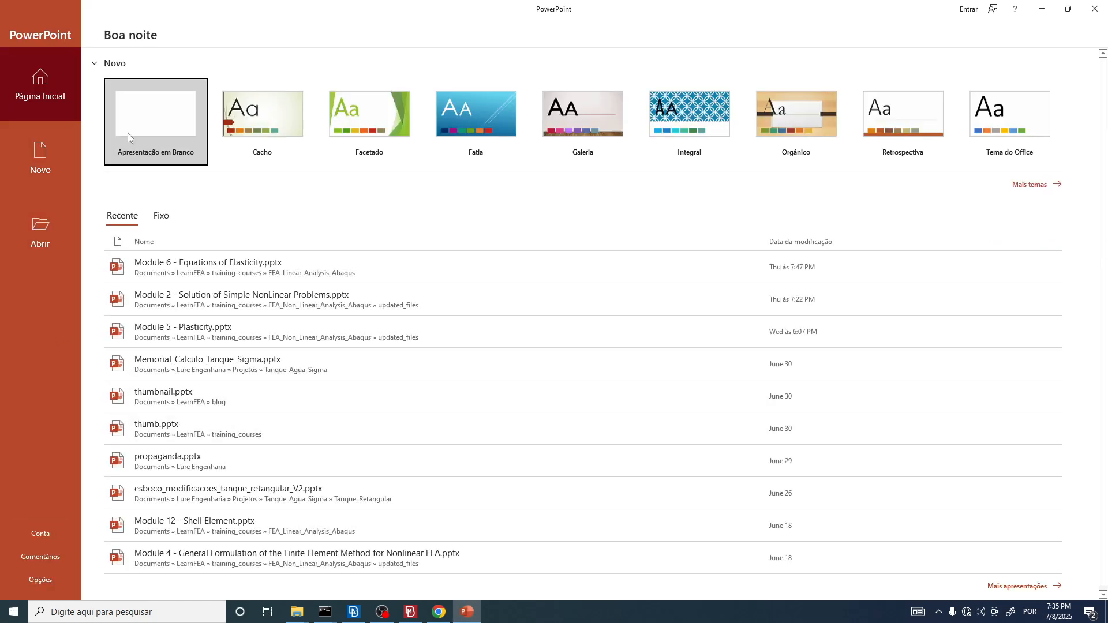
left_click(118, 137)
key("ctrl+a")
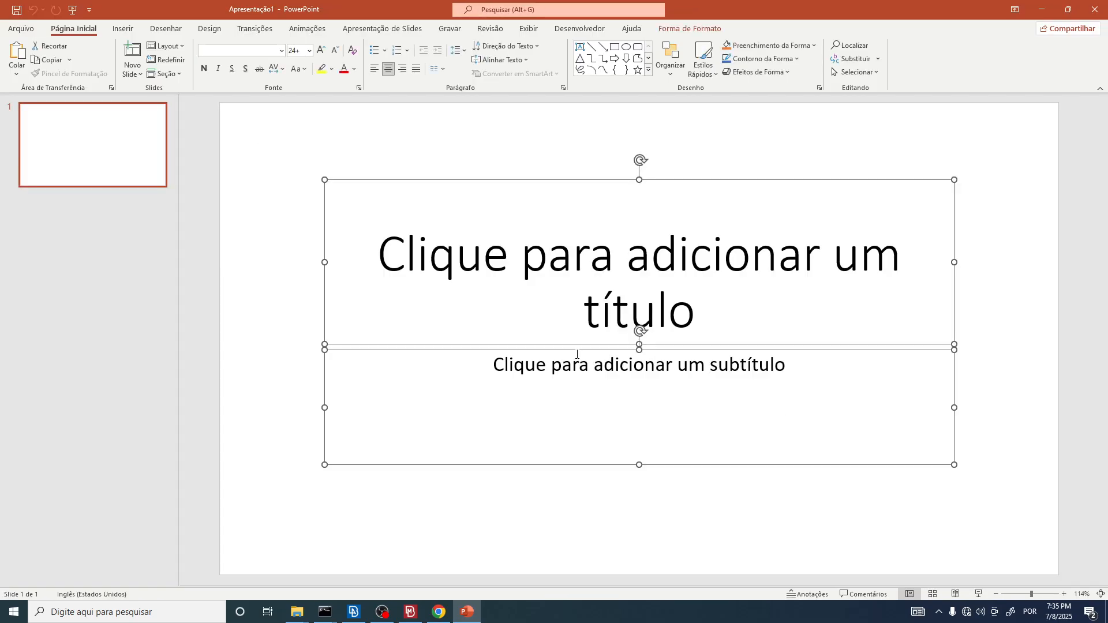
key("Delete")
Step: Paste the plot snapshot onto the slide, scale it down to about 8.69 by 5.01 inches, and reposition it
key("ctrl+v")
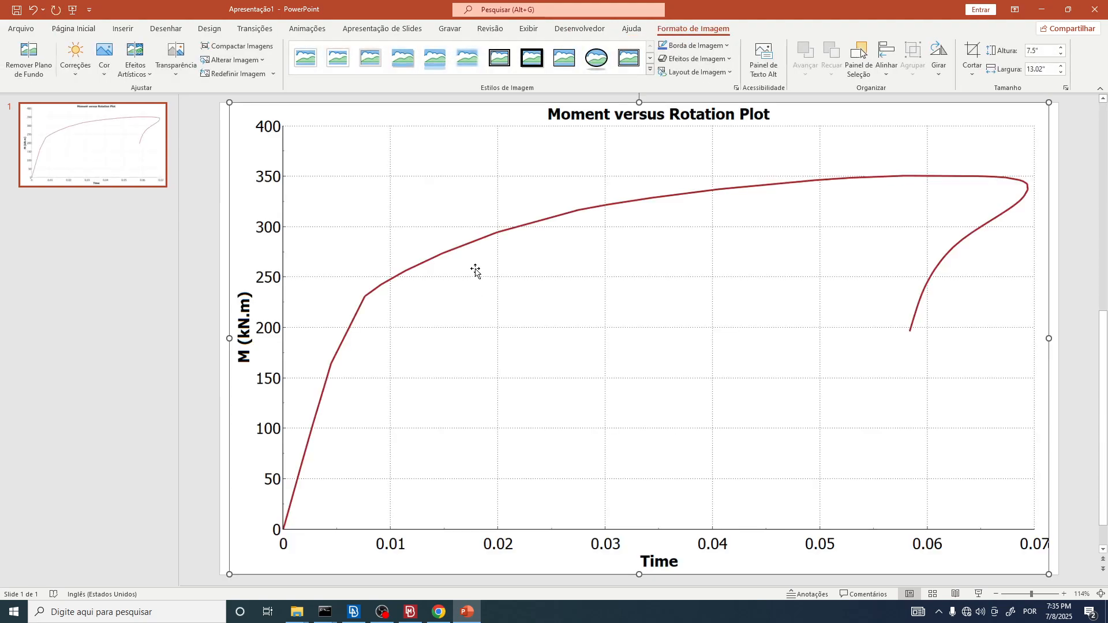
left_click_drag(223, 99, 502, 259)
left_click_drag(730, 346, 509, 209)
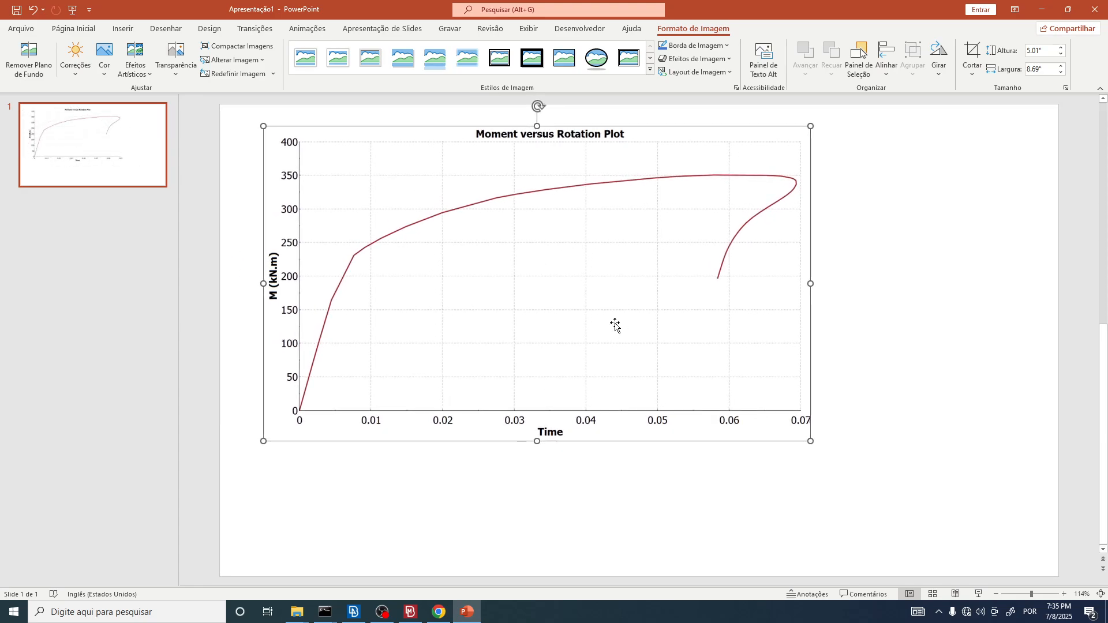
Step: Delete the pasted plot image from the slide and switch back to META
left_click(870, 339)
left_click(721, 330)
key("Delete")
key("alt+Tab")
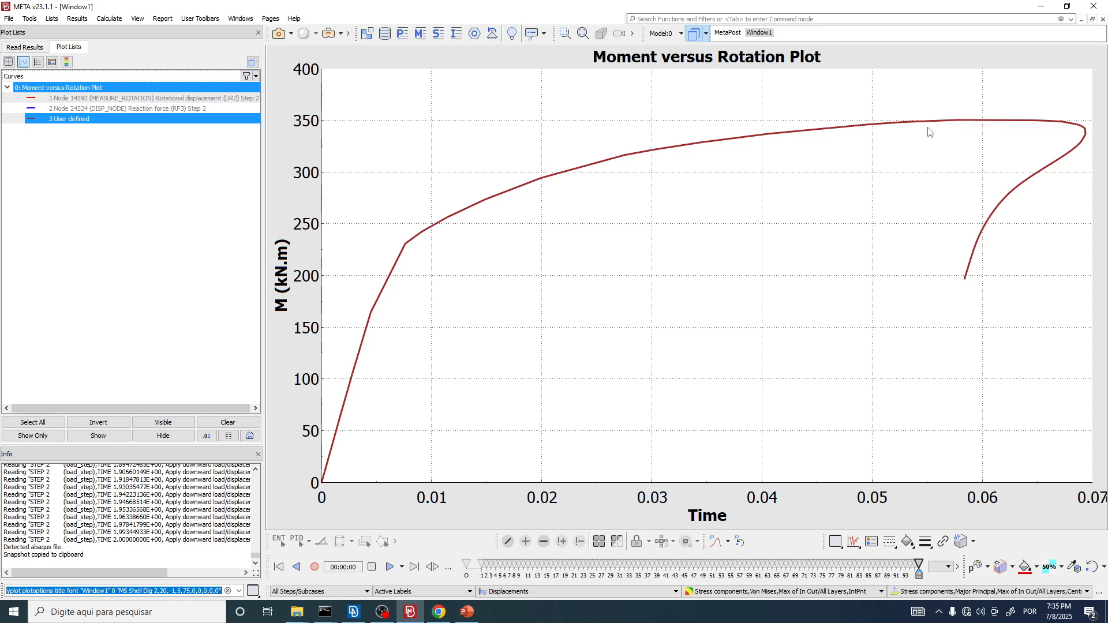
left_click(383, 613)
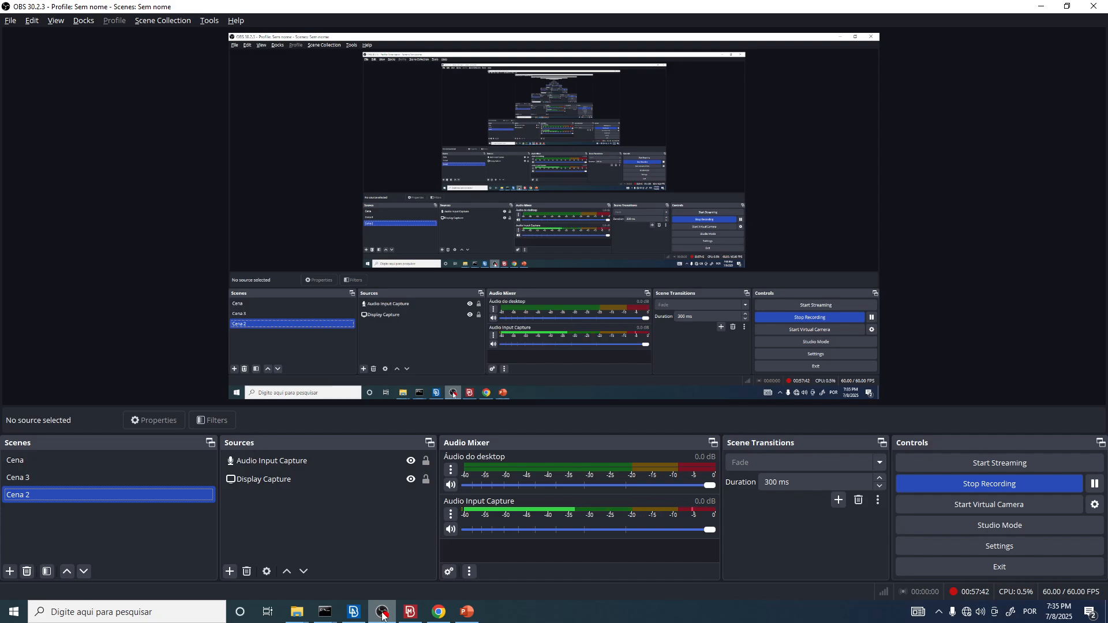
left_click(383, 613)
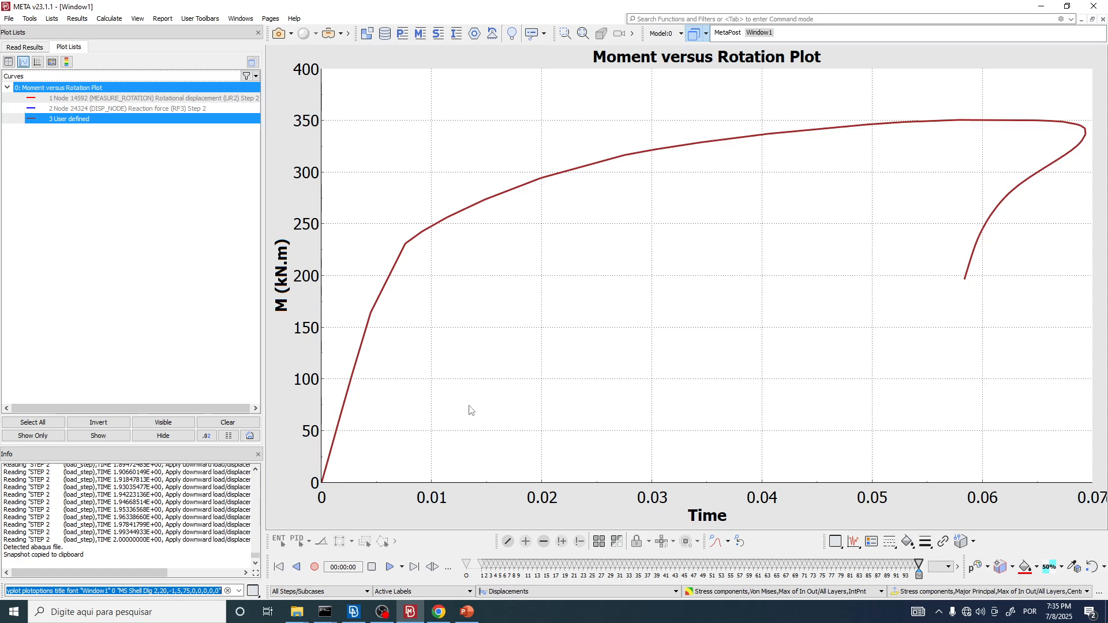
left_click(468, 617)
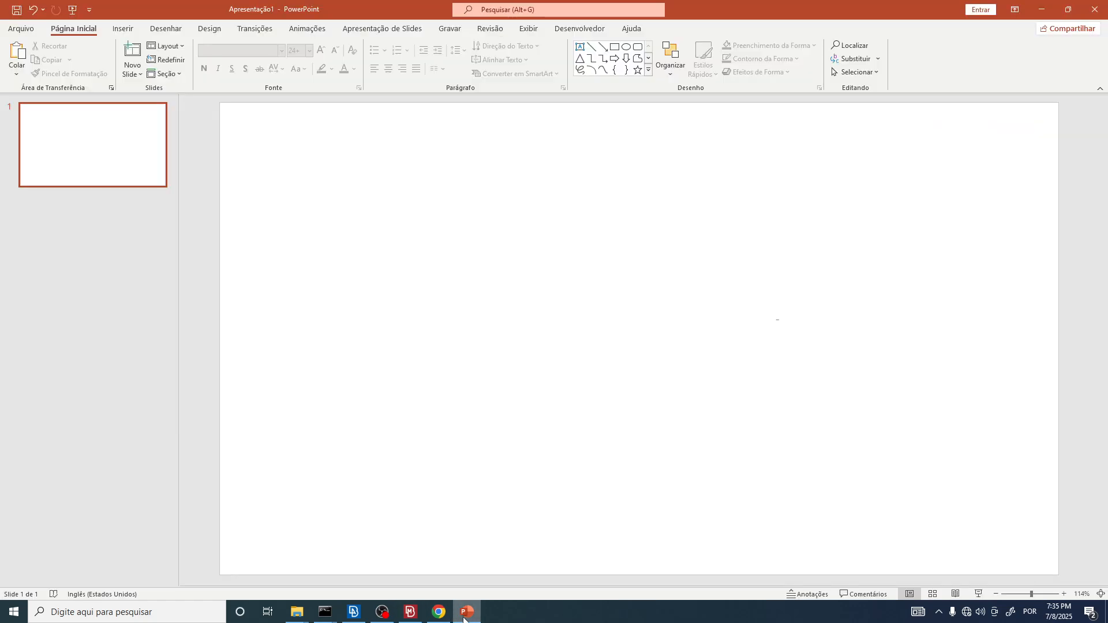
left_click(438, 612)
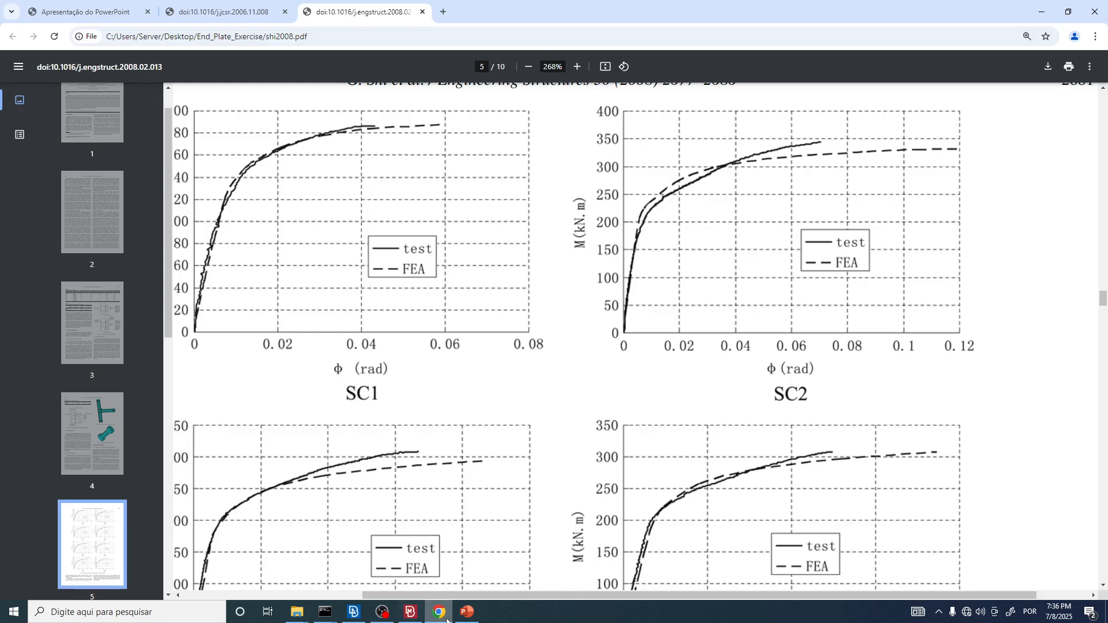
left_click(411, 613)
left_click(410, 613)
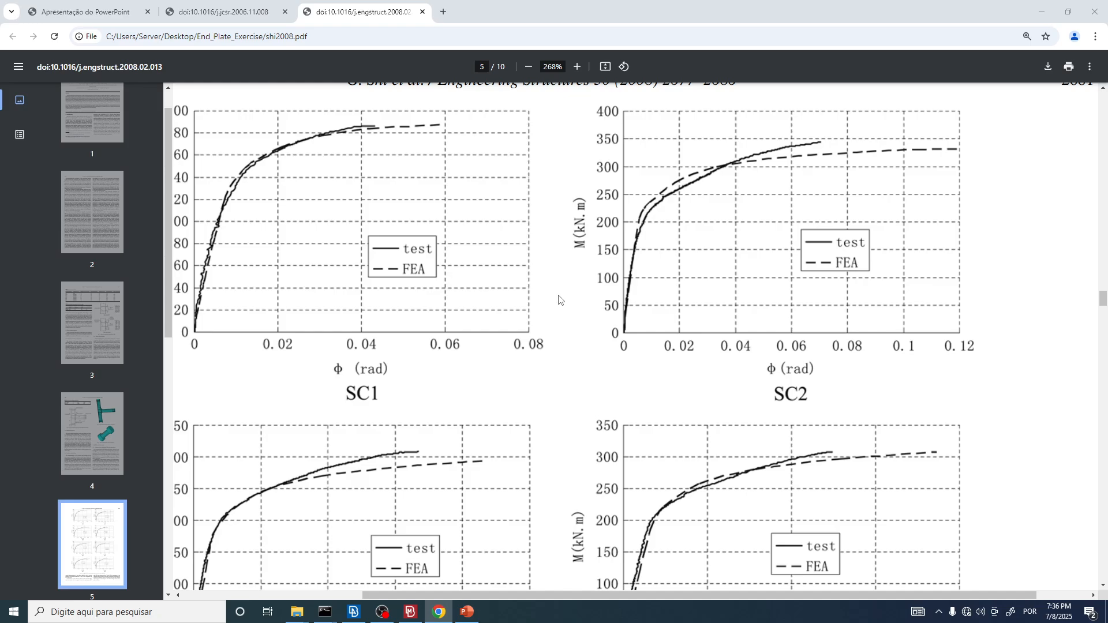
key("alt+Tab")
key("alt+Tab")
key("alt+Tab")
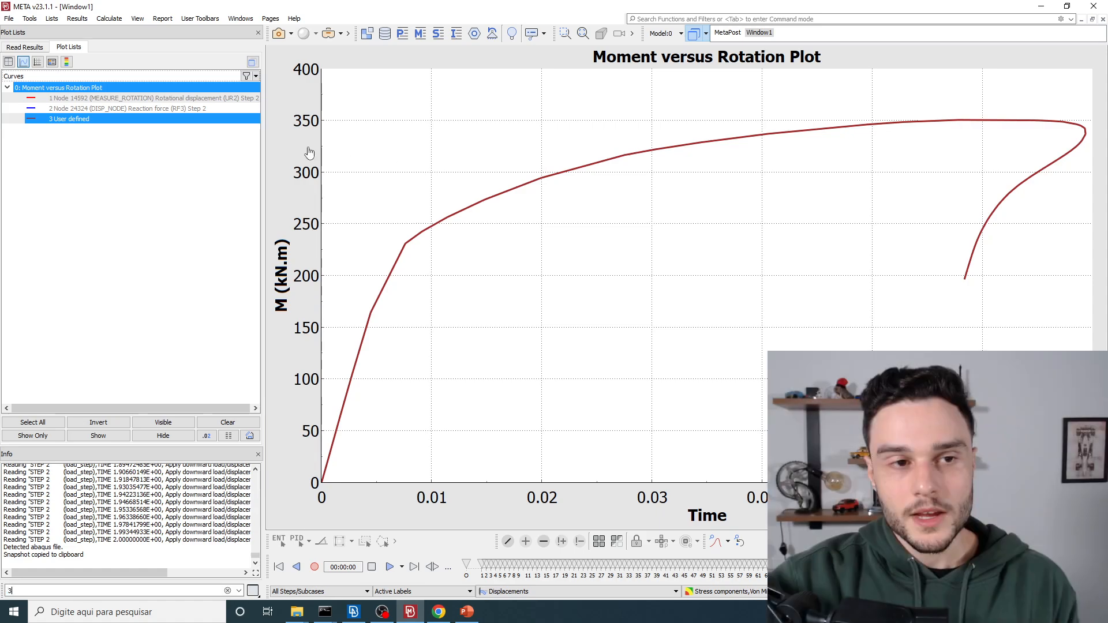
Step: Open the user-defined curve's editable data table and select all of its points for copying
left_click(60, 122)
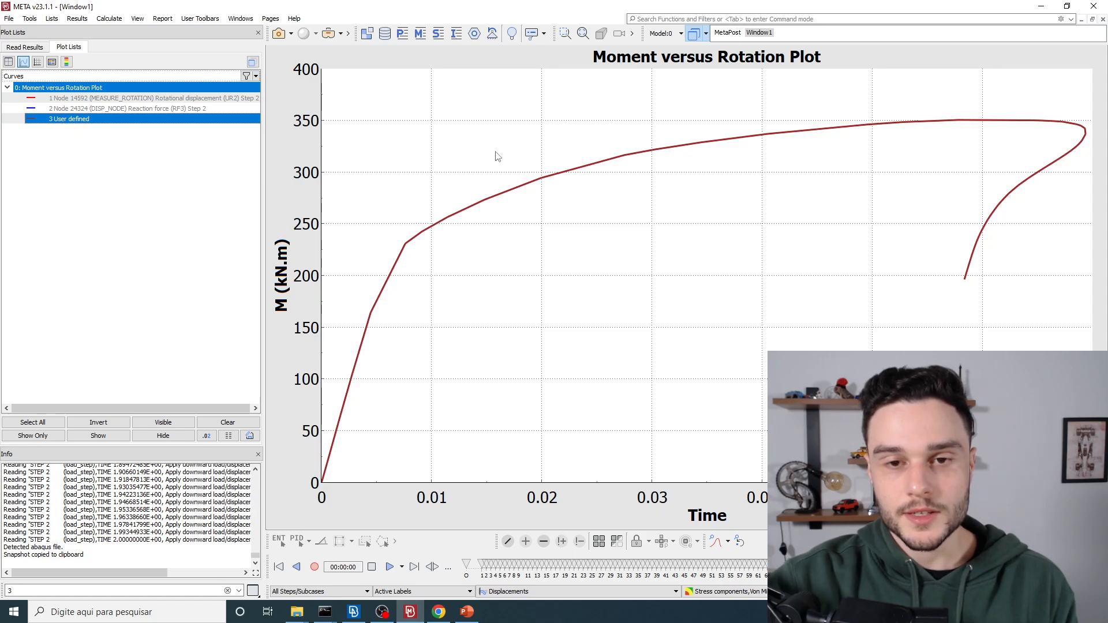
double_click(104, 120)
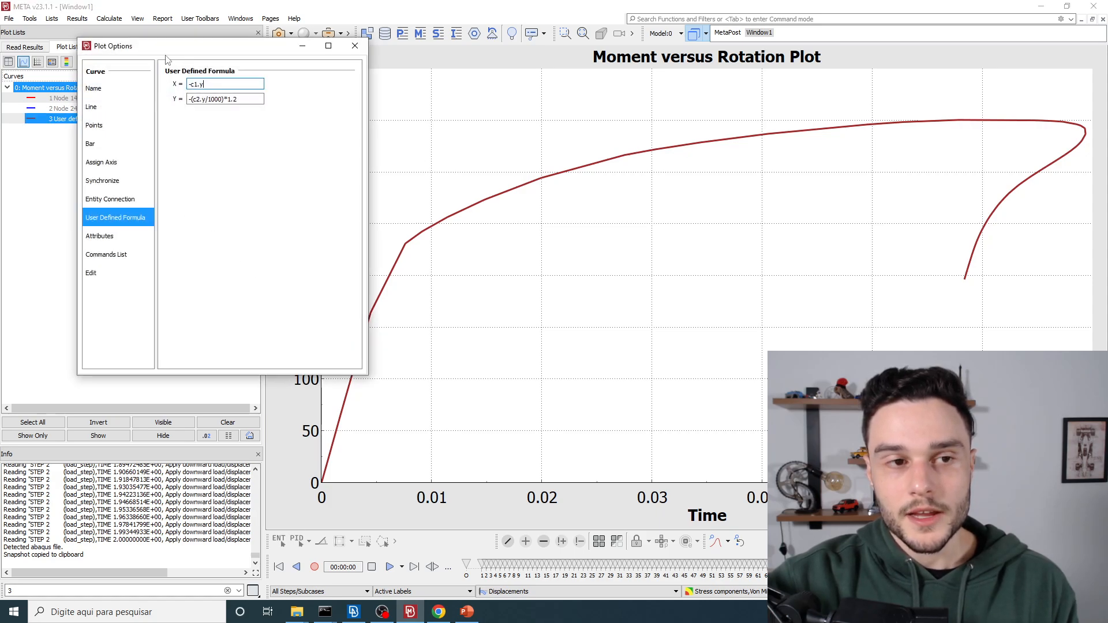
left_click(98, 276)
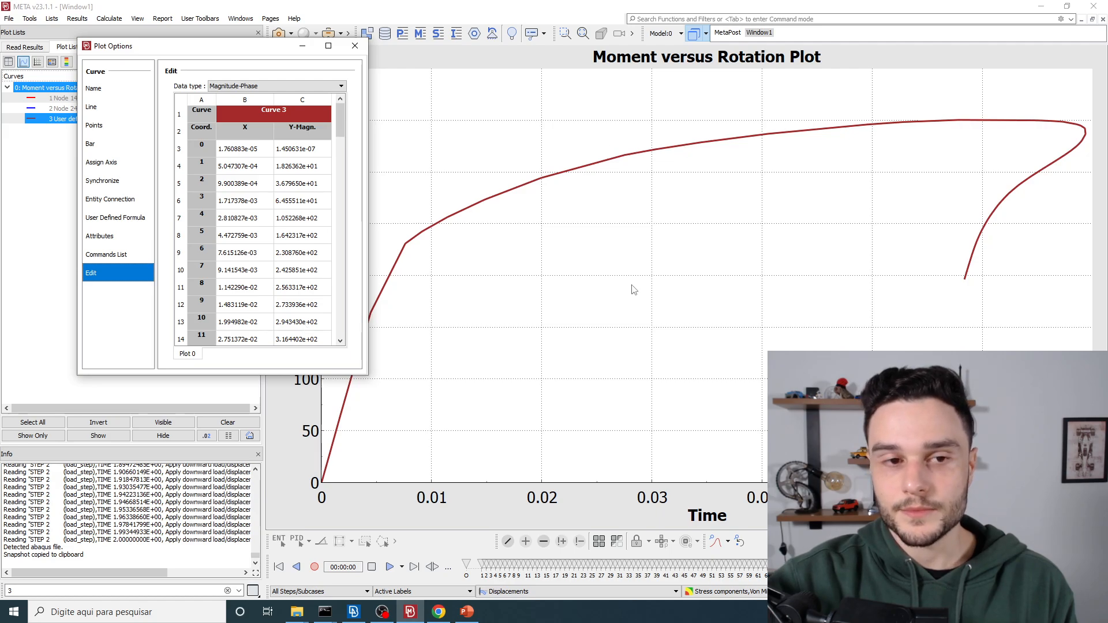
left_click(241, 150)
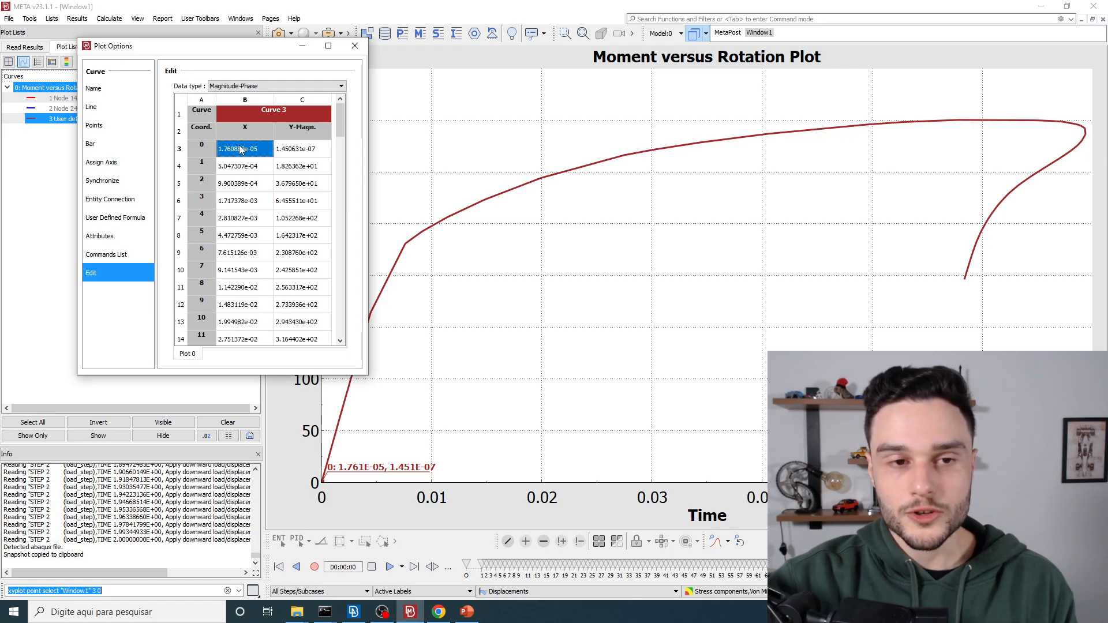
key("ctrl+a")
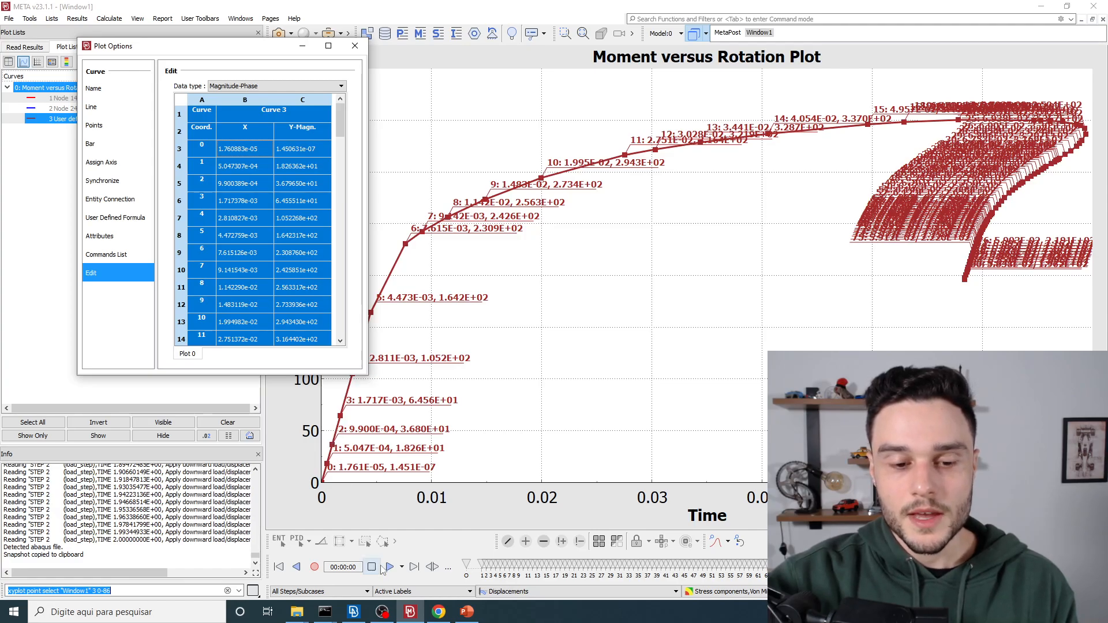
Step: Switch to Excel, create a blank workbook, and paste the copied curve data starting at cell E6
key("super")
type("excel")
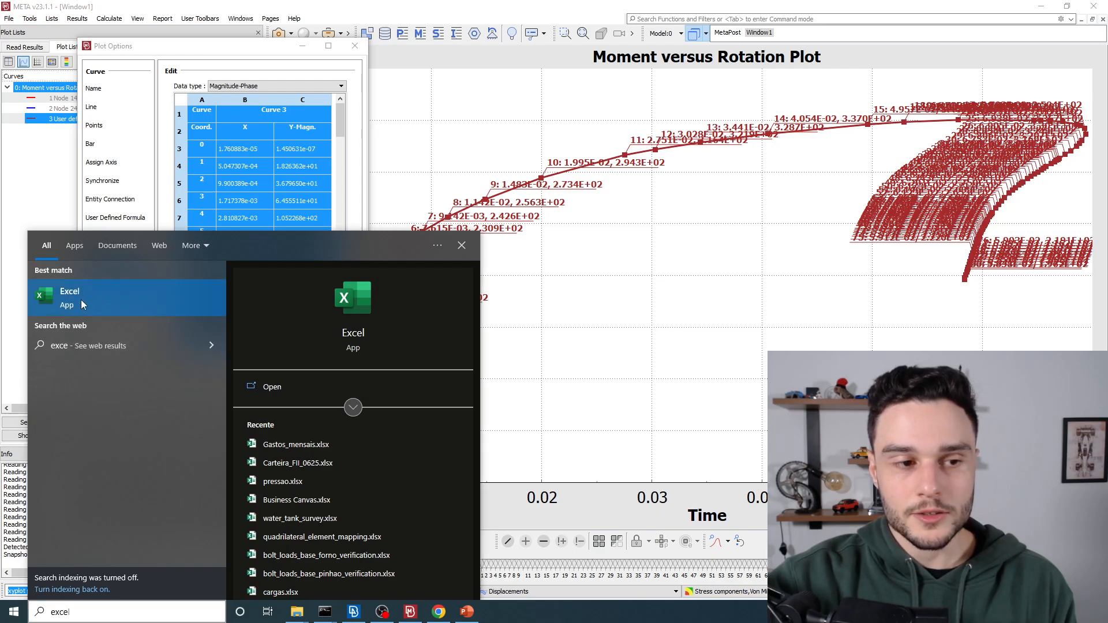
key("Return")
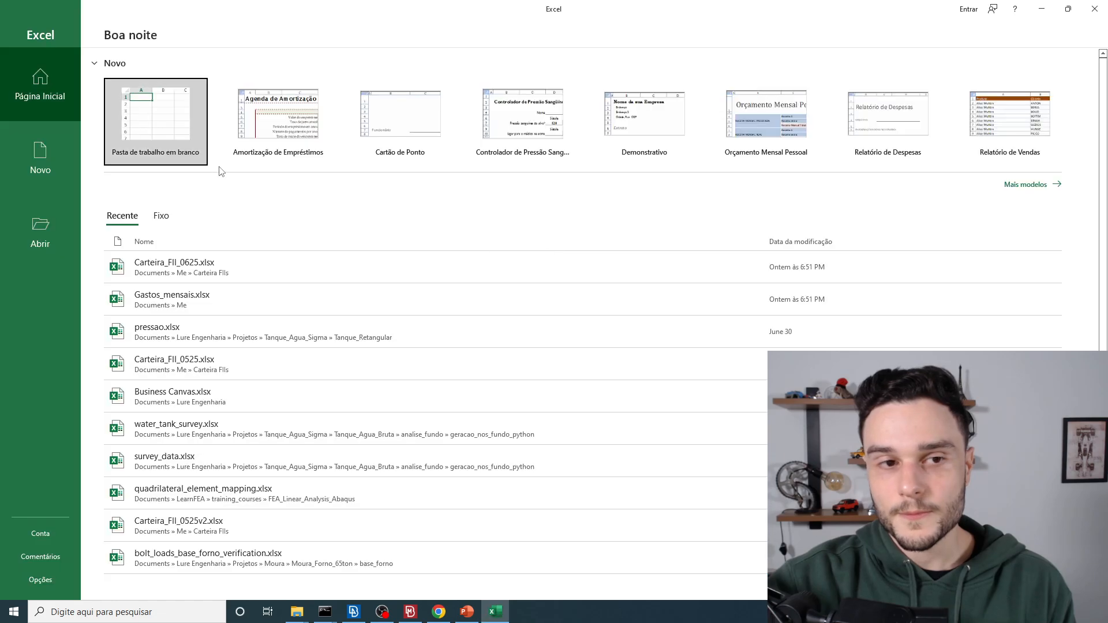
left_click(785, 153)
left_click(174, 126)
left_click(180, 195)
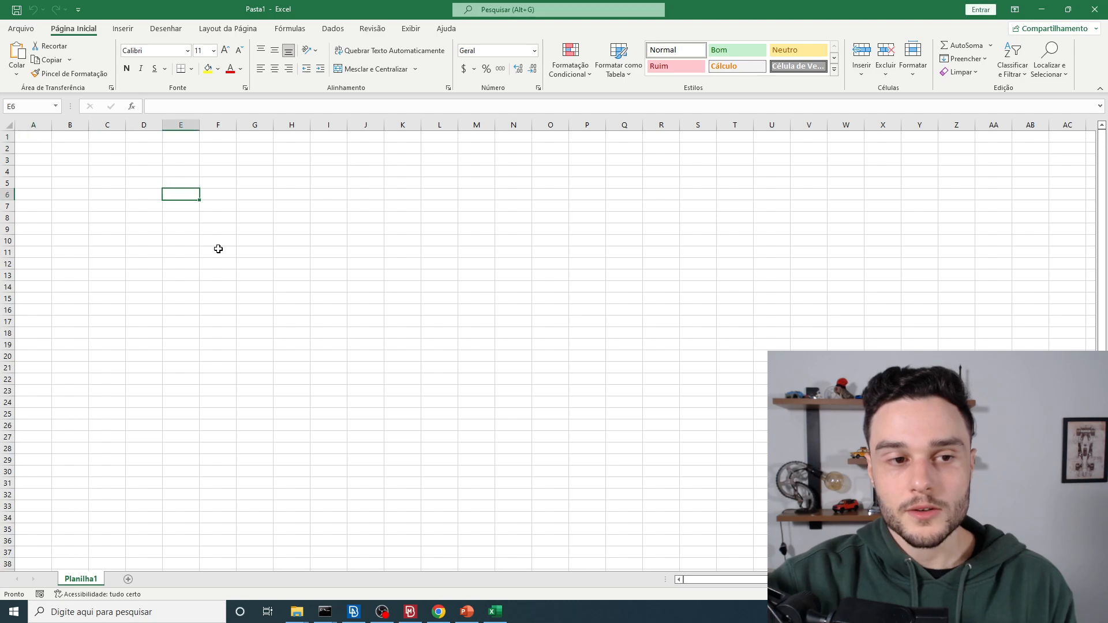
key("ctrl+v")
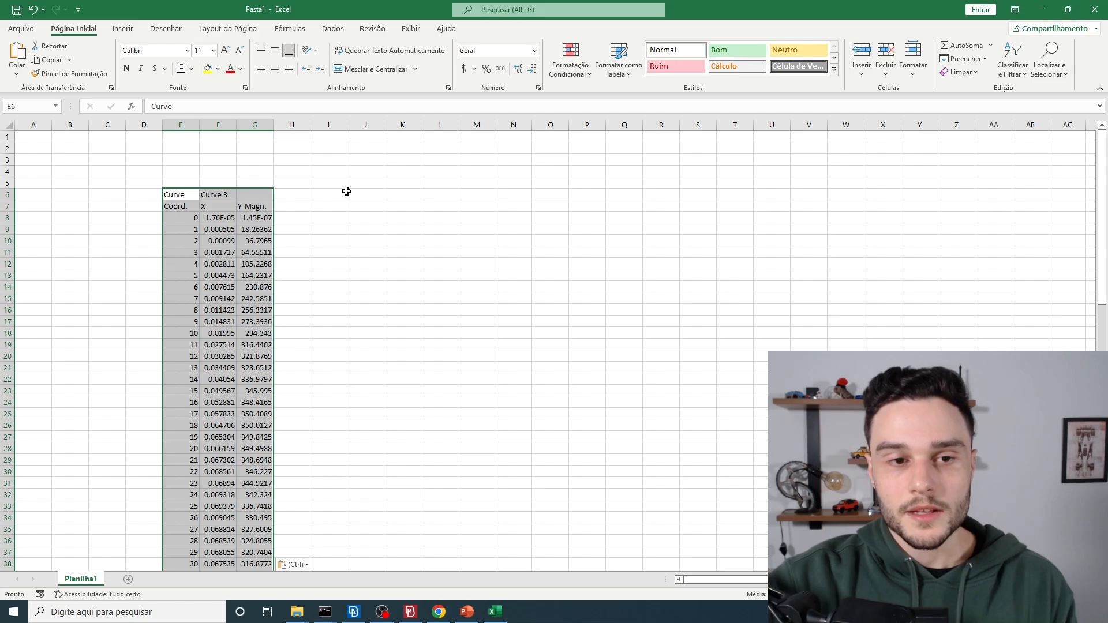
left_click(339, 193)
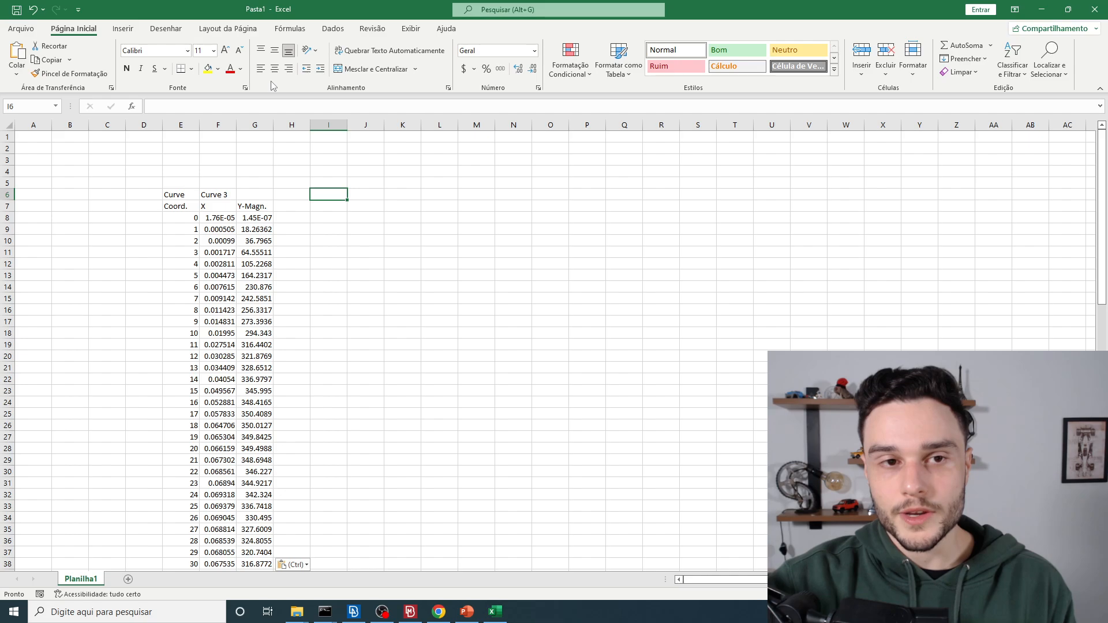
Step: Insert an empty markers-only scatter chart and place it beside the pasted curve data
left_click(124, 30)
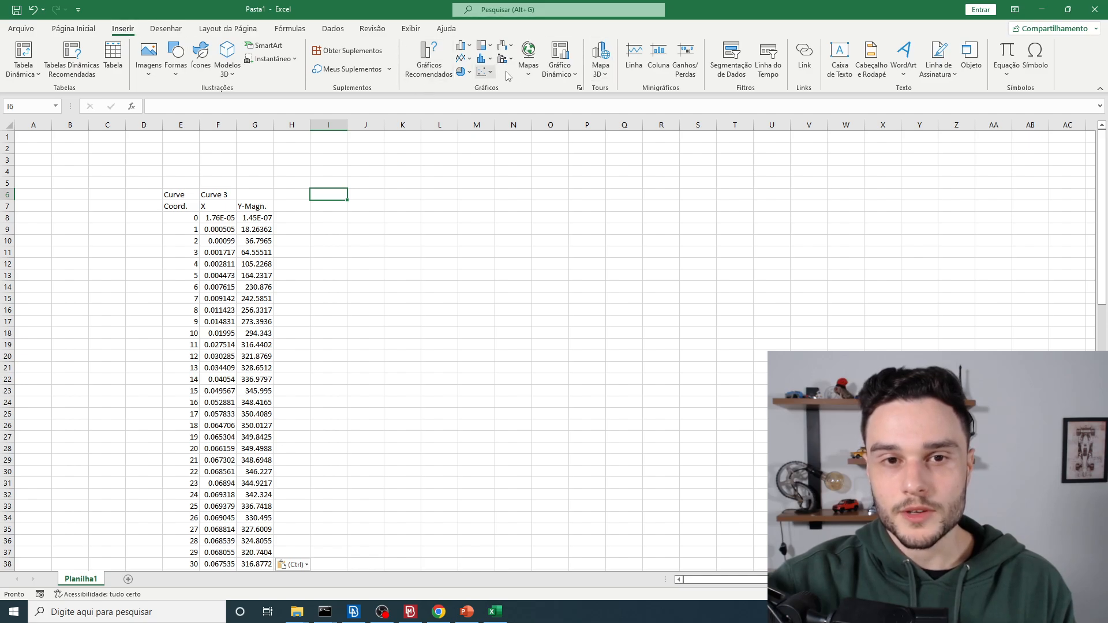
left_click(485, 72)
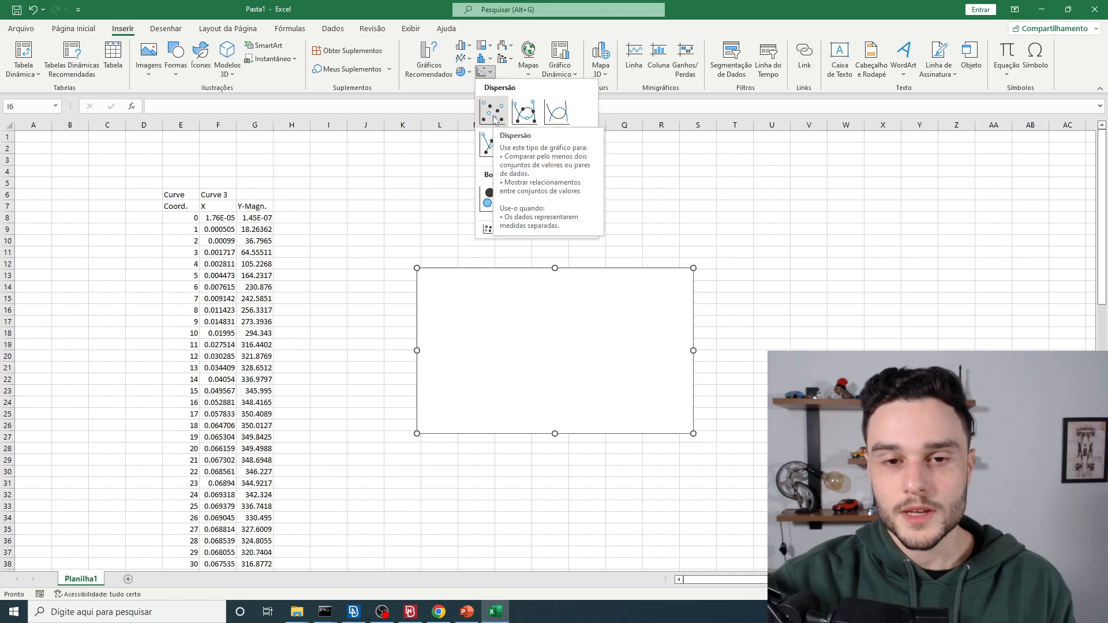
left_click(495, 118)
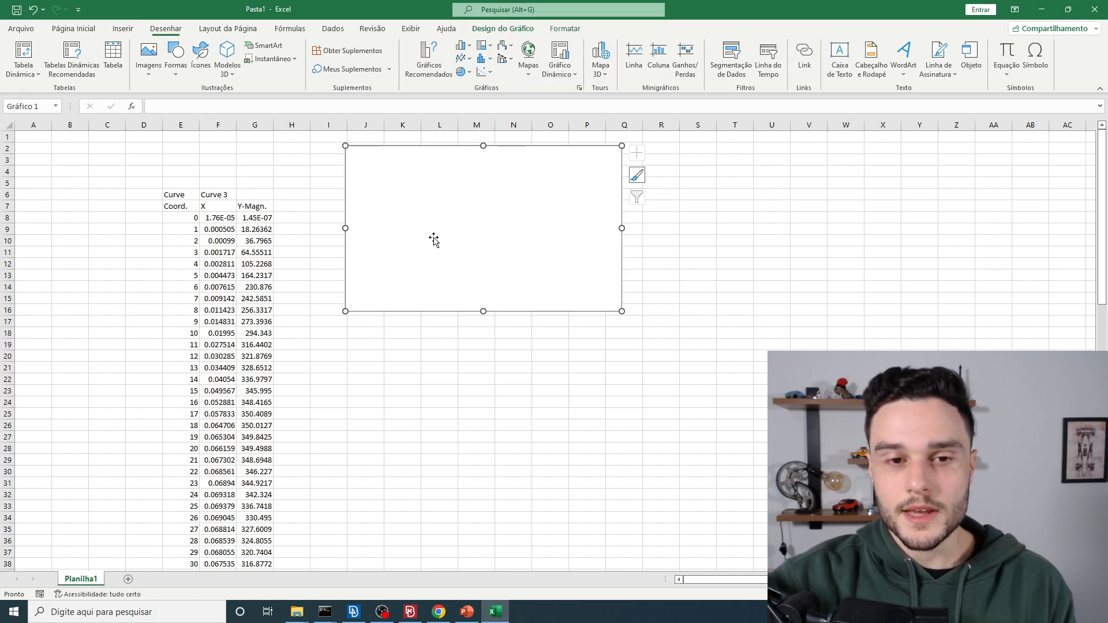
Step: Add a new data series to the scatter chart, taking its X values from cells F8:F94
right_click(459, 200)
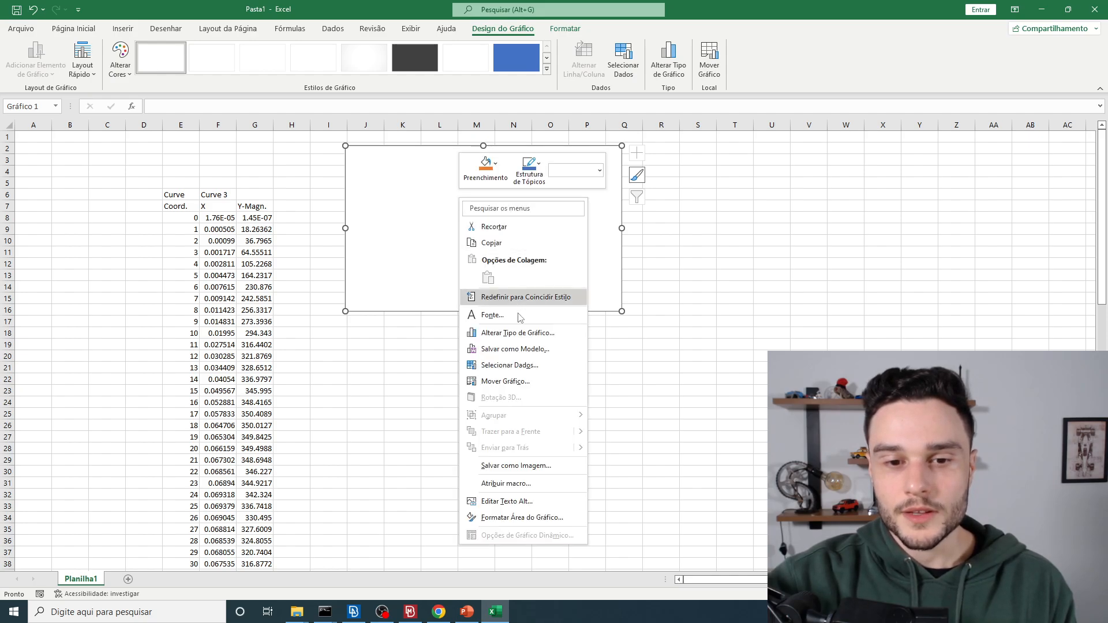
left_click(509, 370)
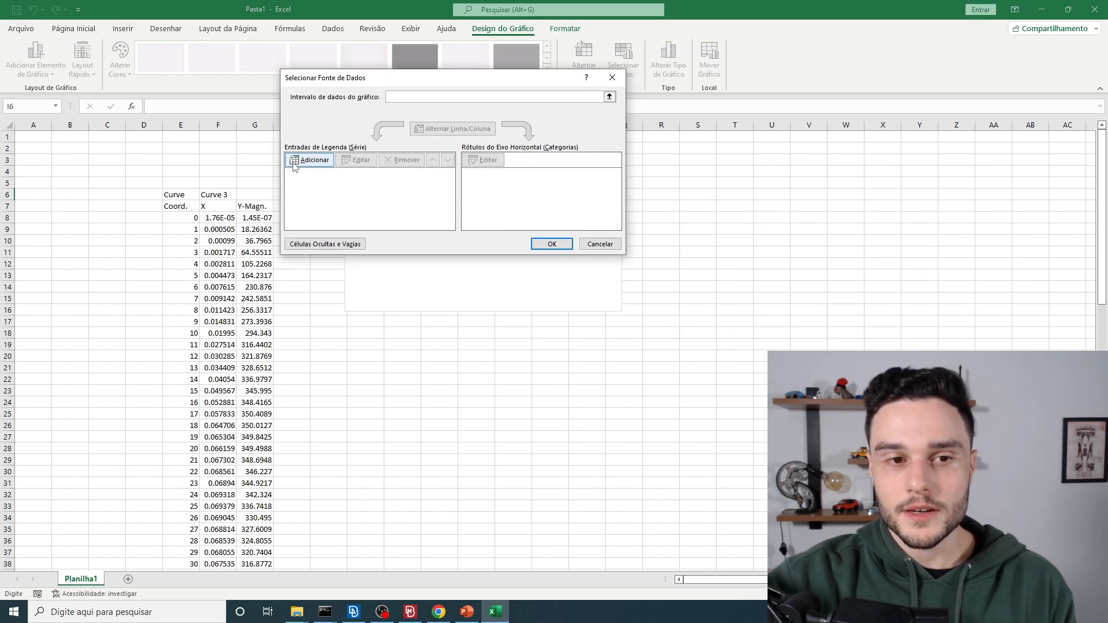
left_click(310, 160)
left_click_drag(899, 327, 437, 78)
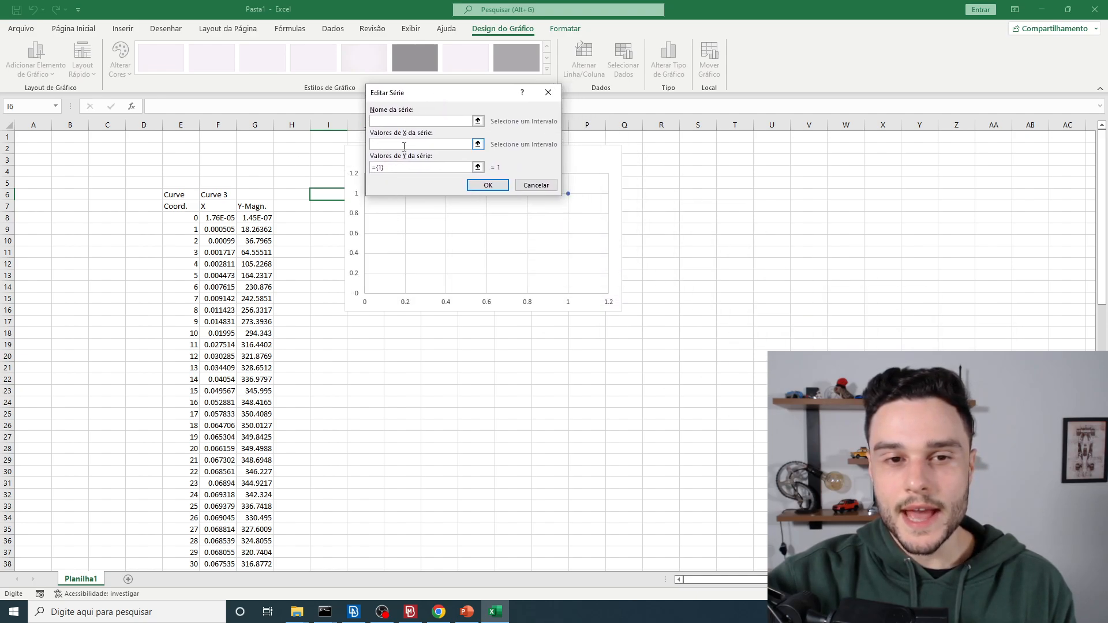
left_click(478, 144)
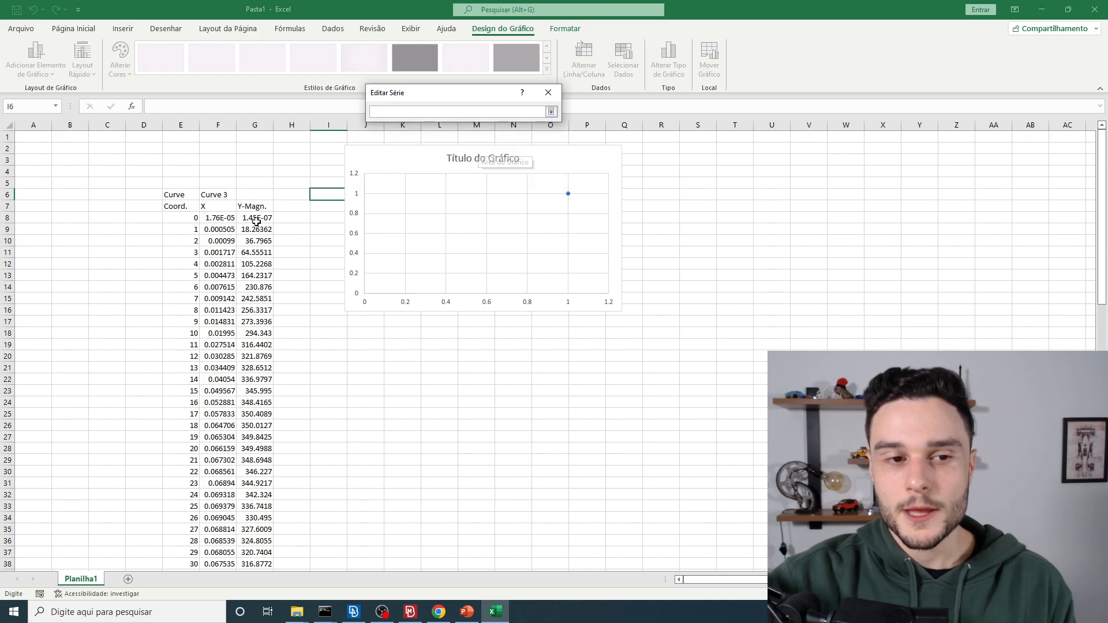
left_click_drag(219, 219, 220, 555)
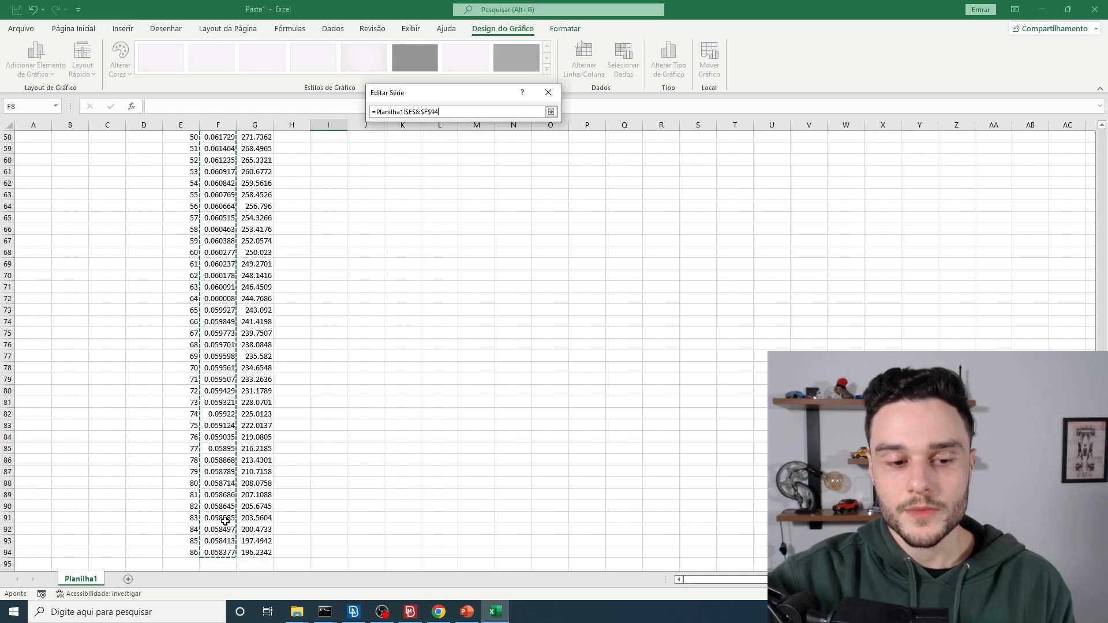
scroll(245, 185, "up", 19)
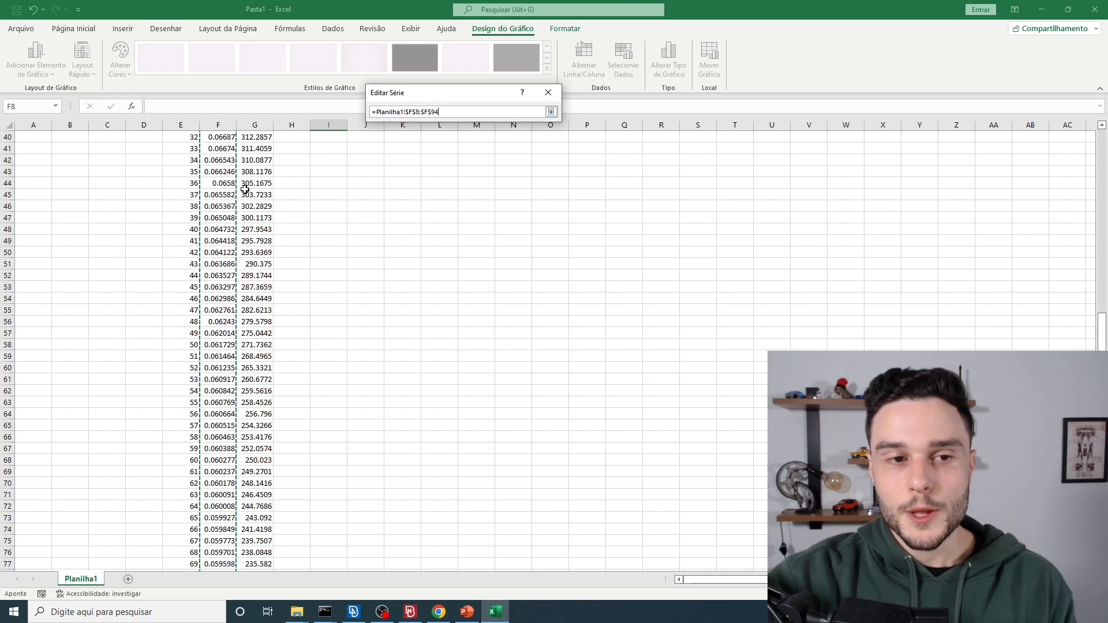
left_click(551, 111)
Step: Set the series' Y values to cells G8:G94 and accept the chart's data source
left_click(395, 167)
key("BackSpace")
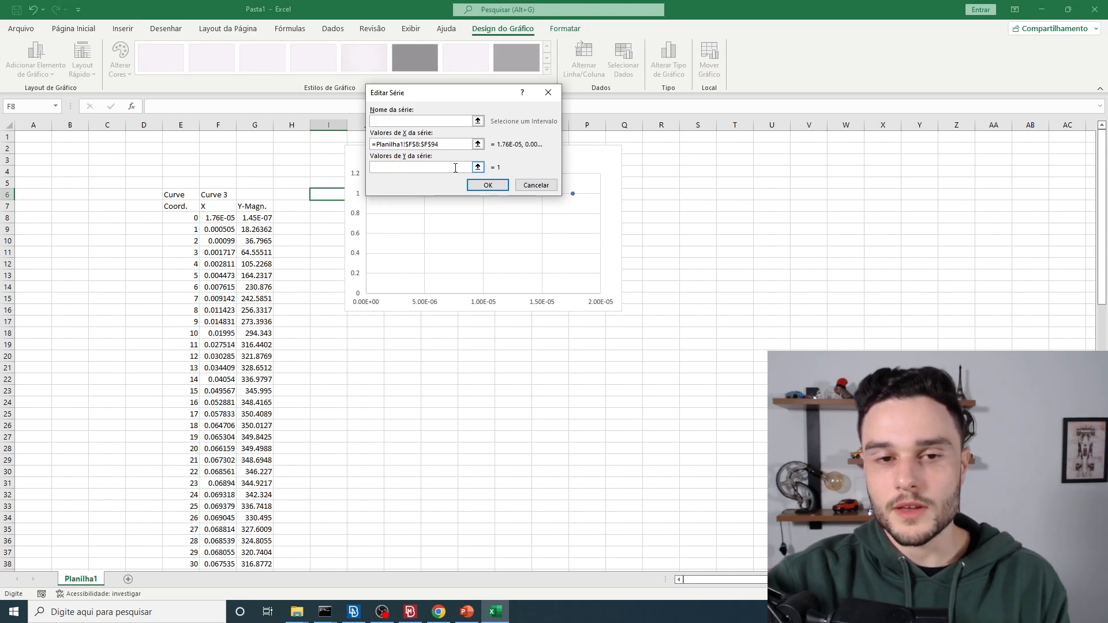
left_click(478, 167)
left_click_drag(255, 217, 261, 556)
scroll(352, 283, "up", 19)
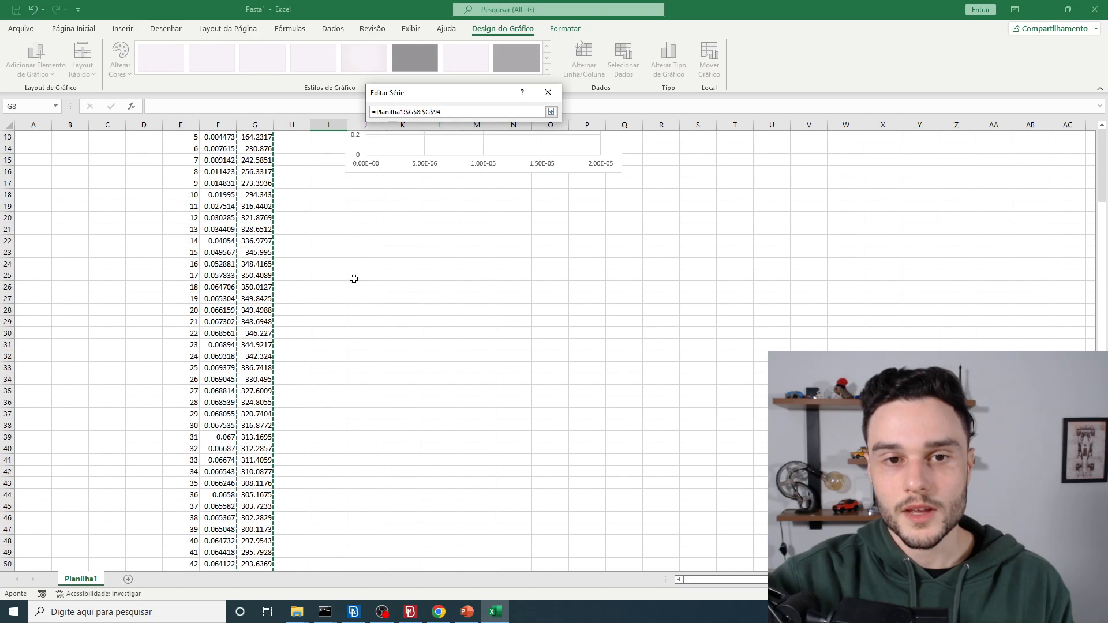
left_click(552, 112)
left_click(488, 185)
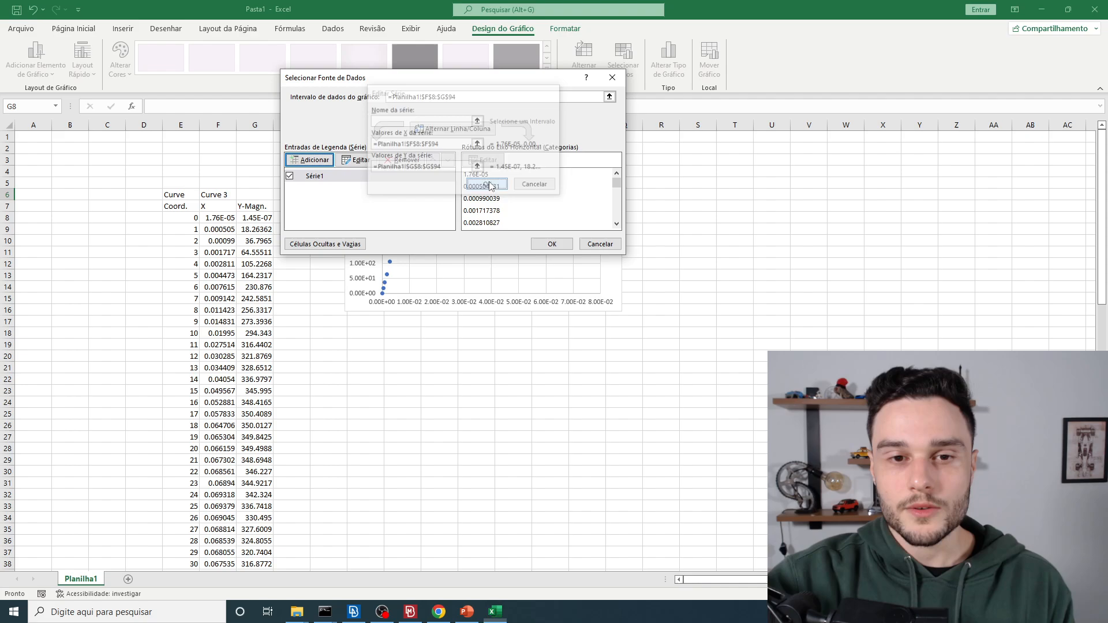
left_click(549, 242)
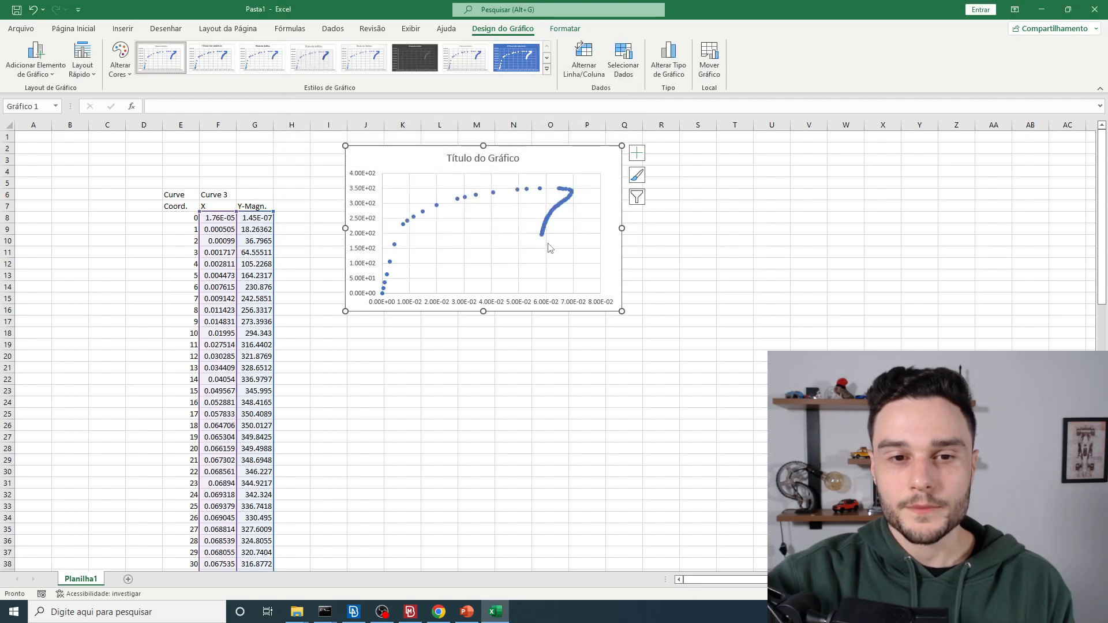
Step: Connect the series' points with a solid line and enlarge the chart
left_click(459, 200)
right_click(459, 200)
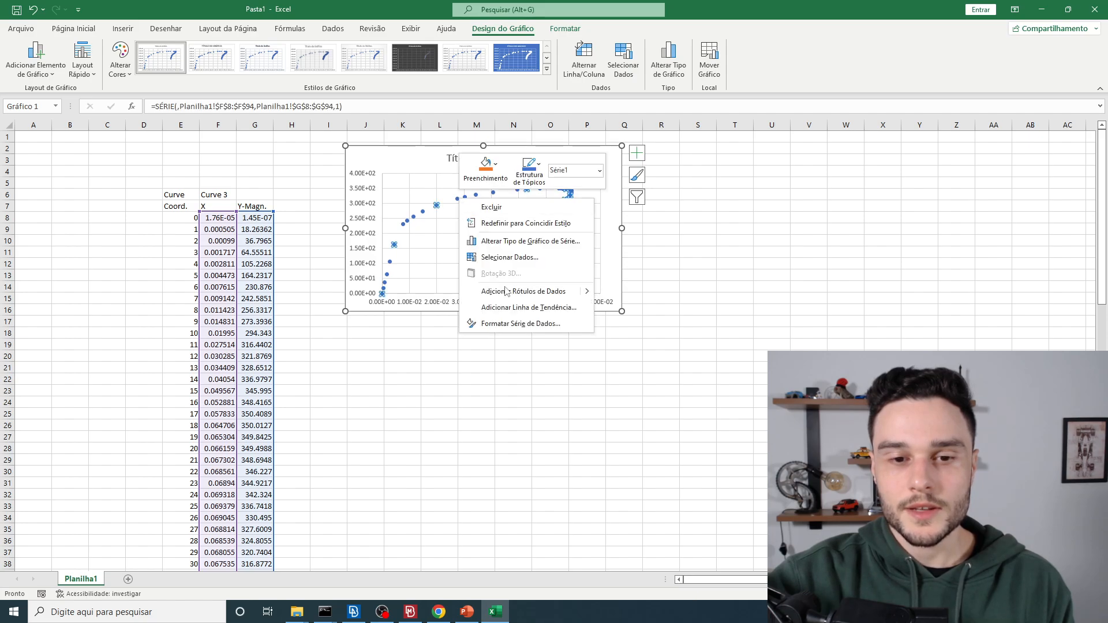
left_click(507, 322)
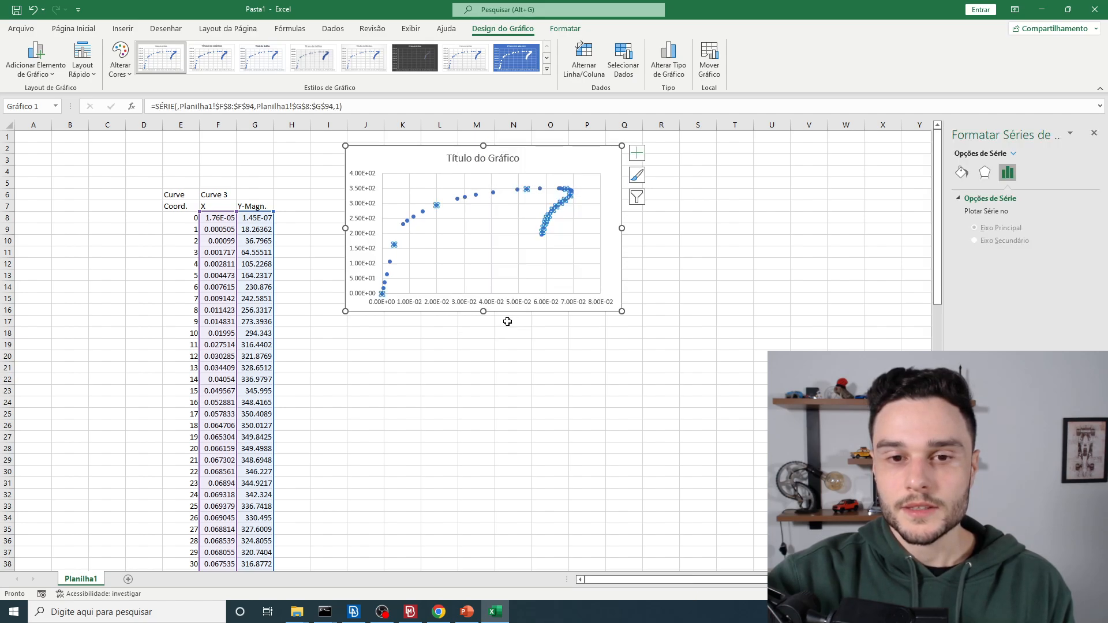
left_click(962, 173)
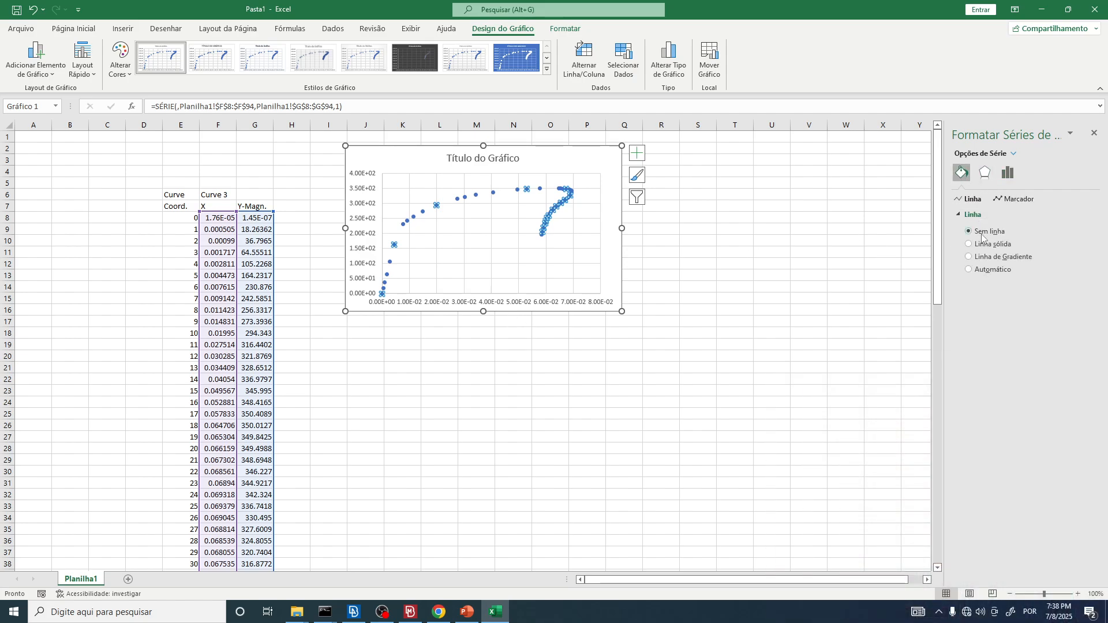
left_click(985, 245)
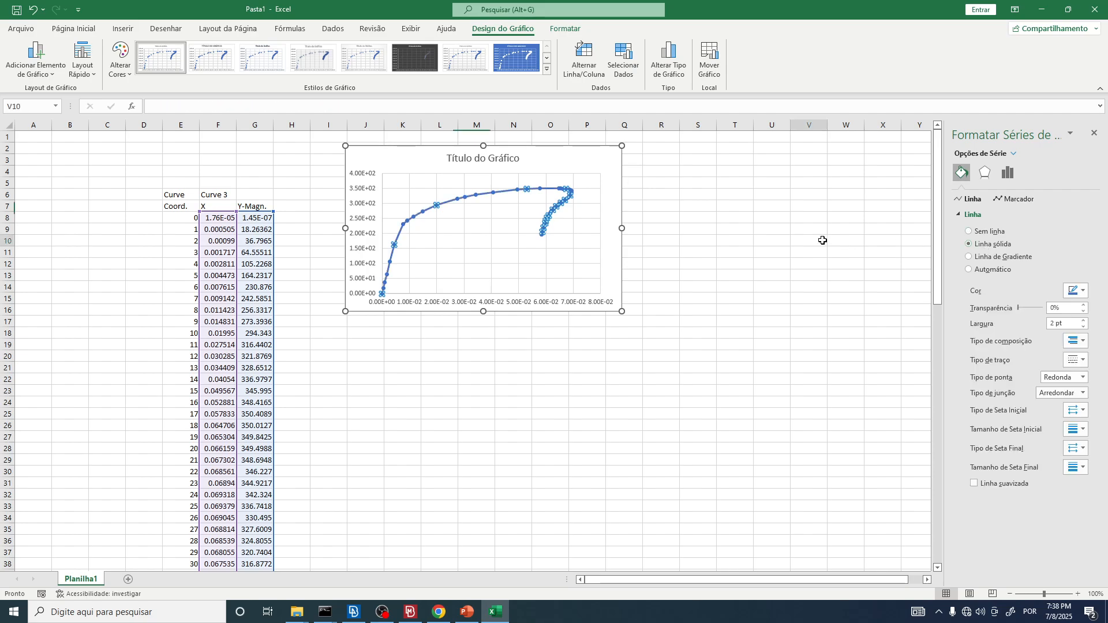
key("Escape")
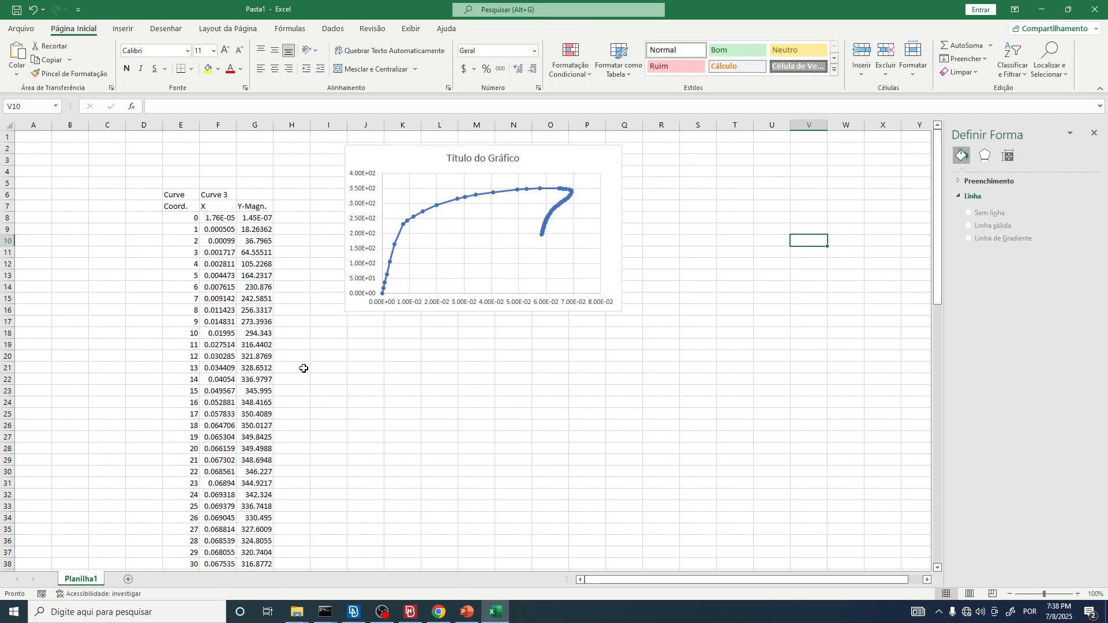
left_click(614, 312)
left_click_drag(621, 312, 708, 363)
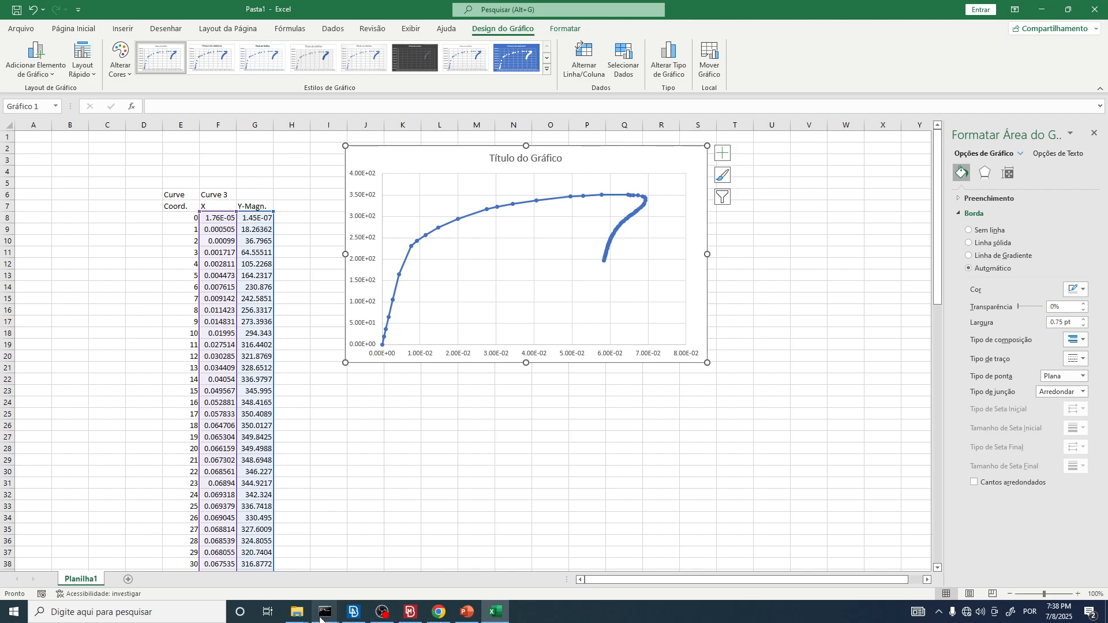
Step: Switch to the shi2008.pdf paper in Chrome and examine specimen SC2's details in Table 1 and the moment-rotation plots
left_click(437, 612)
scroll(462, 145, "up", 12)
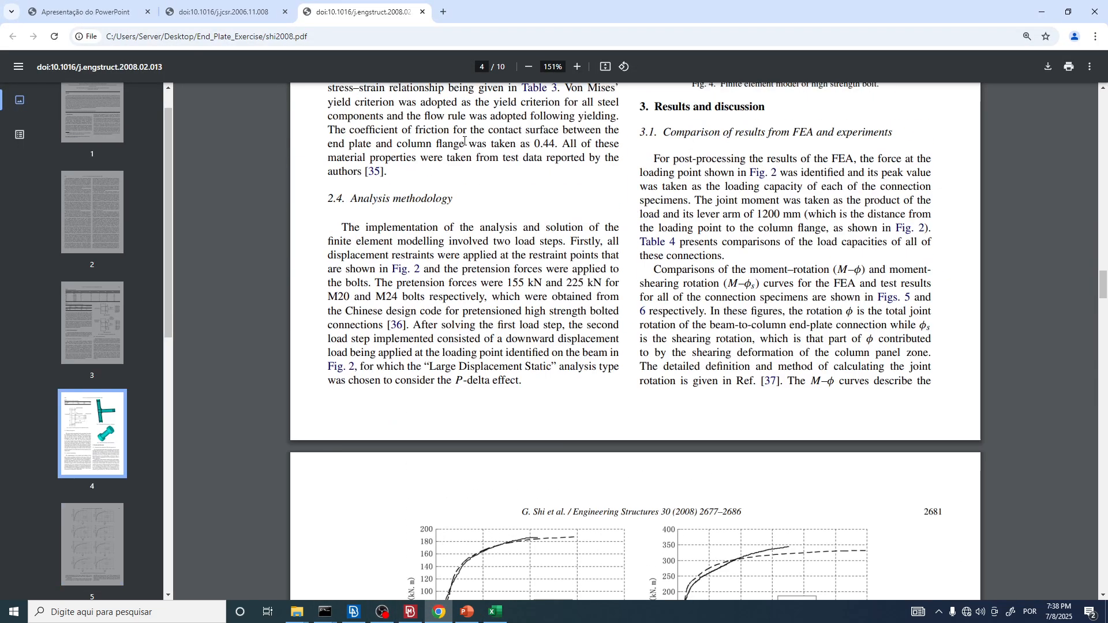
scroll(461, 145, "up", 14)
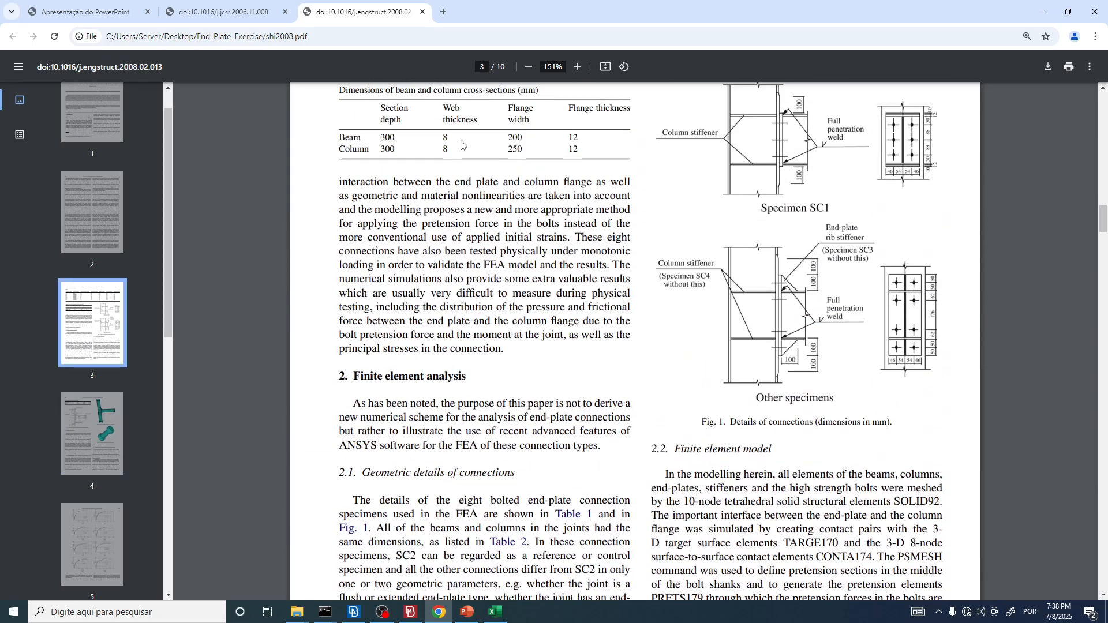
scroll(461, 141, "up", 3)
scroll(330, 290, "down", 2)
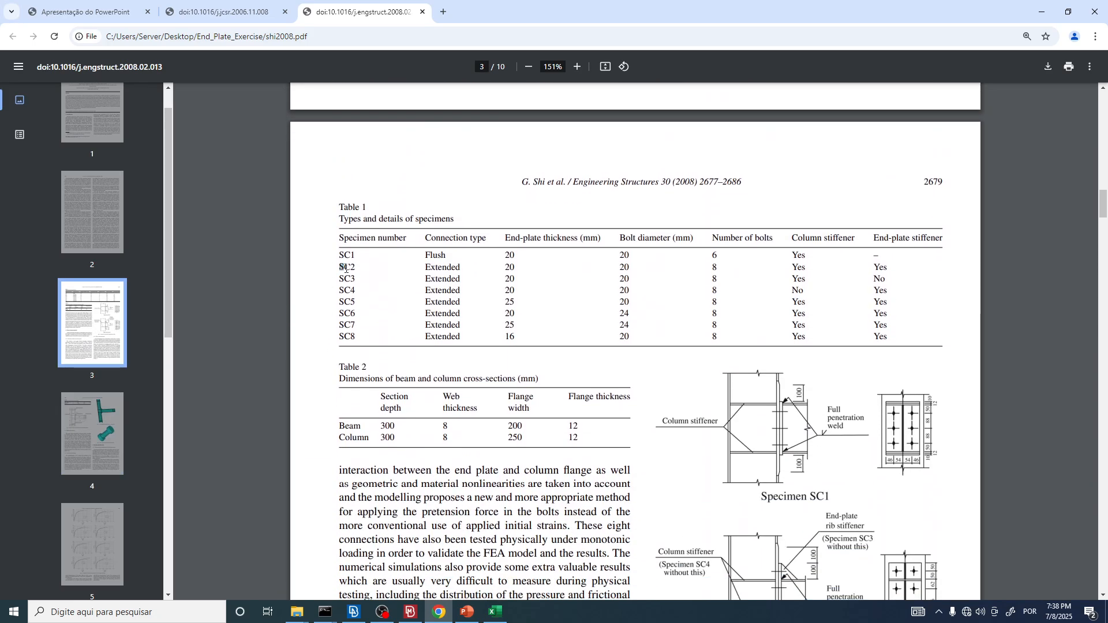
left_click_drag(432, 271, 892, 272)
scroll(717, 256, "down", 20)
scroll(718, 256, "down", 5)
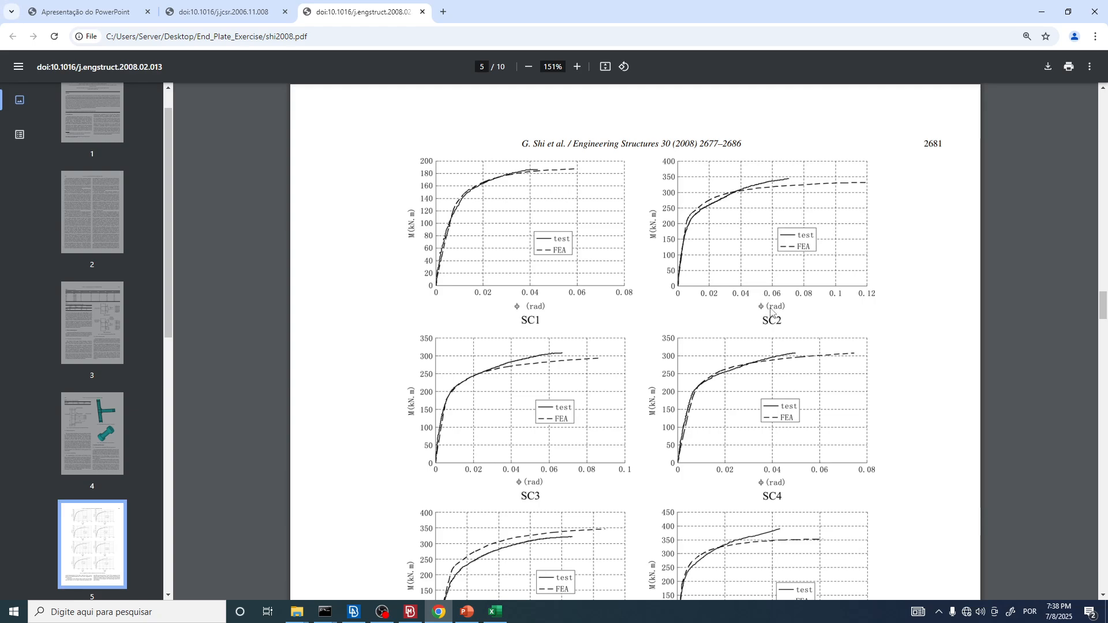
scroll(768, 226, "down", 15)
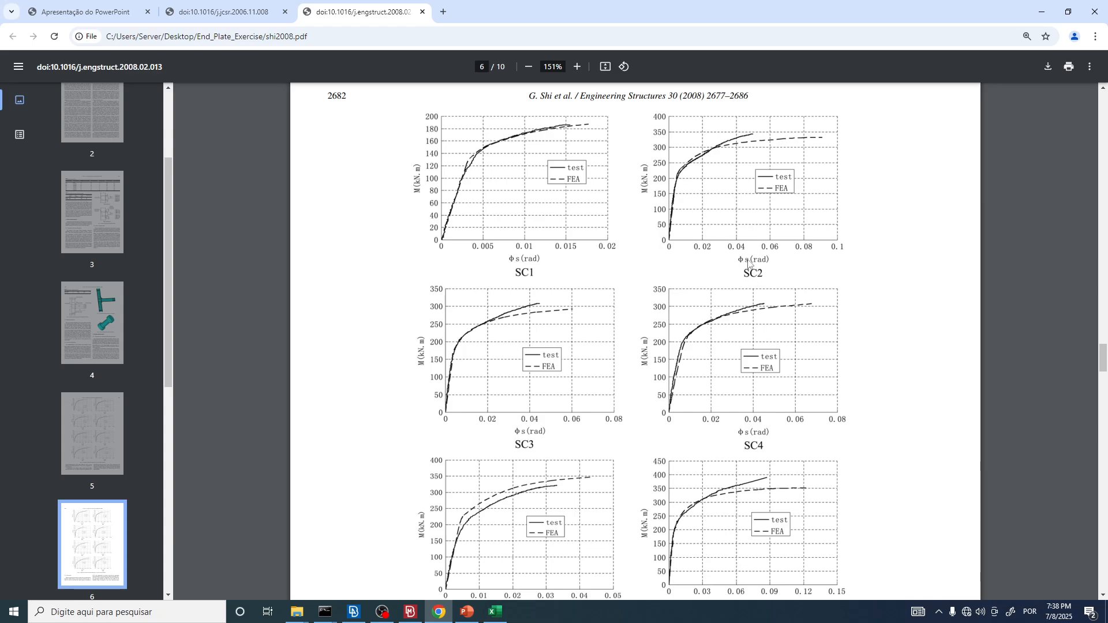
Step: Enlarge the SC2 plot of moment against total rotation φ on page 5 and capture it as a screen snip
scroll(750, 264, "up", 20)
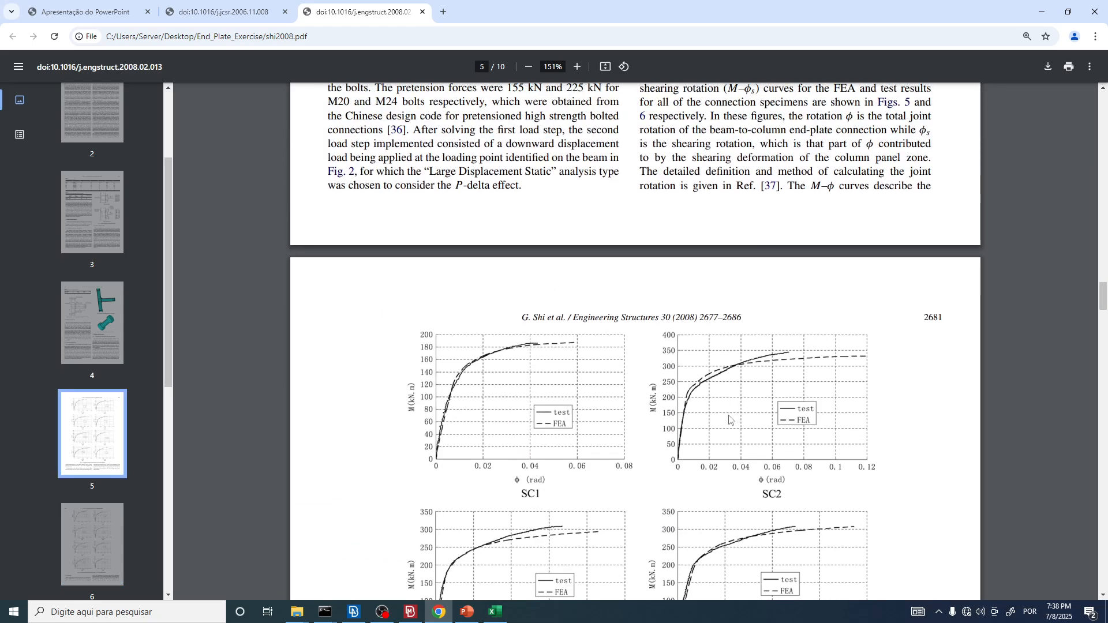
scroll(926, 447, "up", 5, "ctrl")
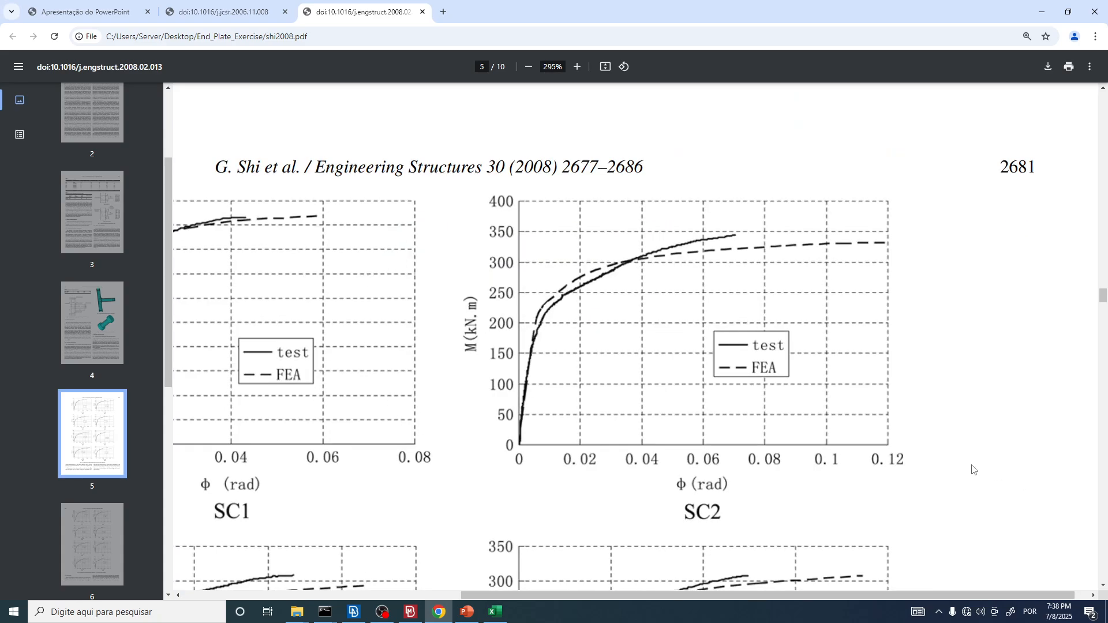
scroll(961, 462, "up", 2, "ctrl")
scroll(962, 462, "down", 5, "ctrl")
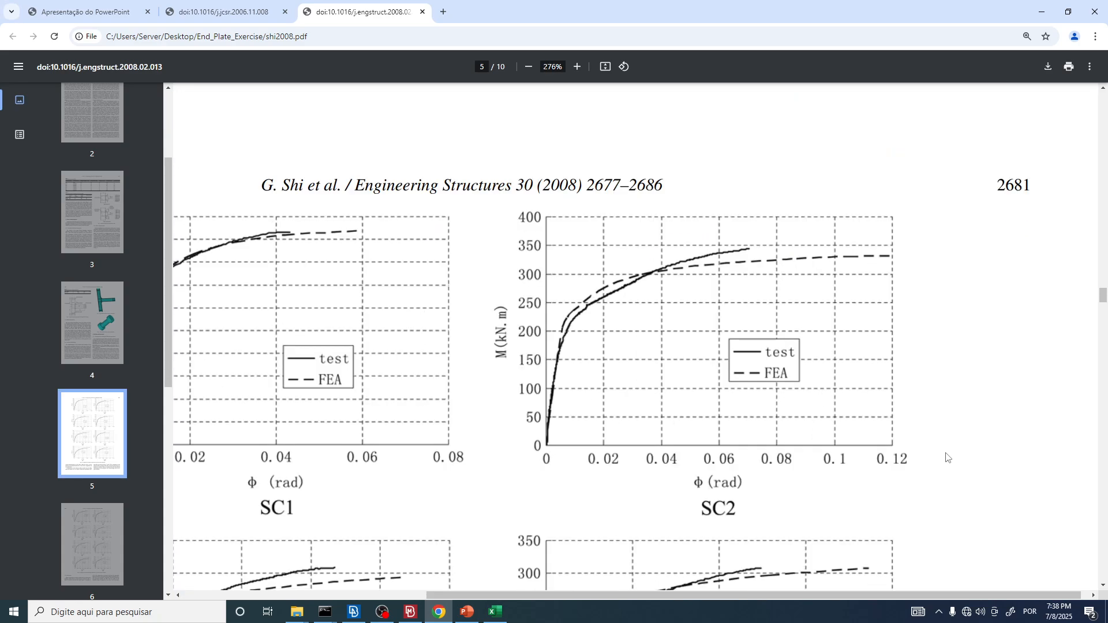
scroll(850, 433, "up", 5, "ctrl")
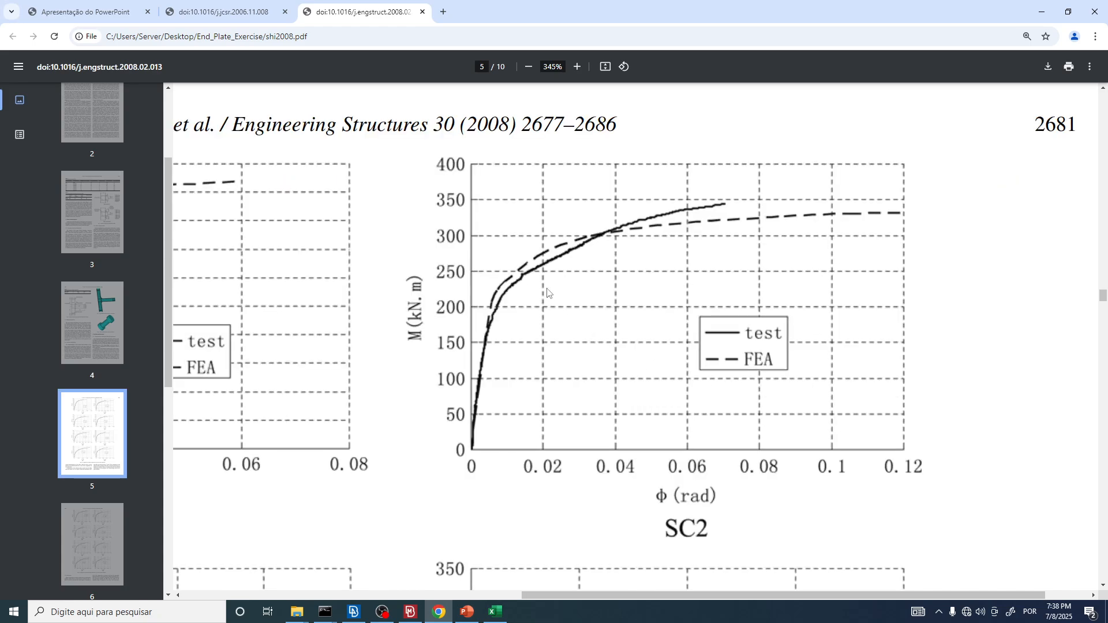
key("super+shift+s")
left_click_drag(384, 149, 958, 514)
Step: Switch to Excel, paste the SC2 plot image, shrink it to about the chart's width, and position it directly below the chart
left_click(496, 618)
left_click(346, 369)
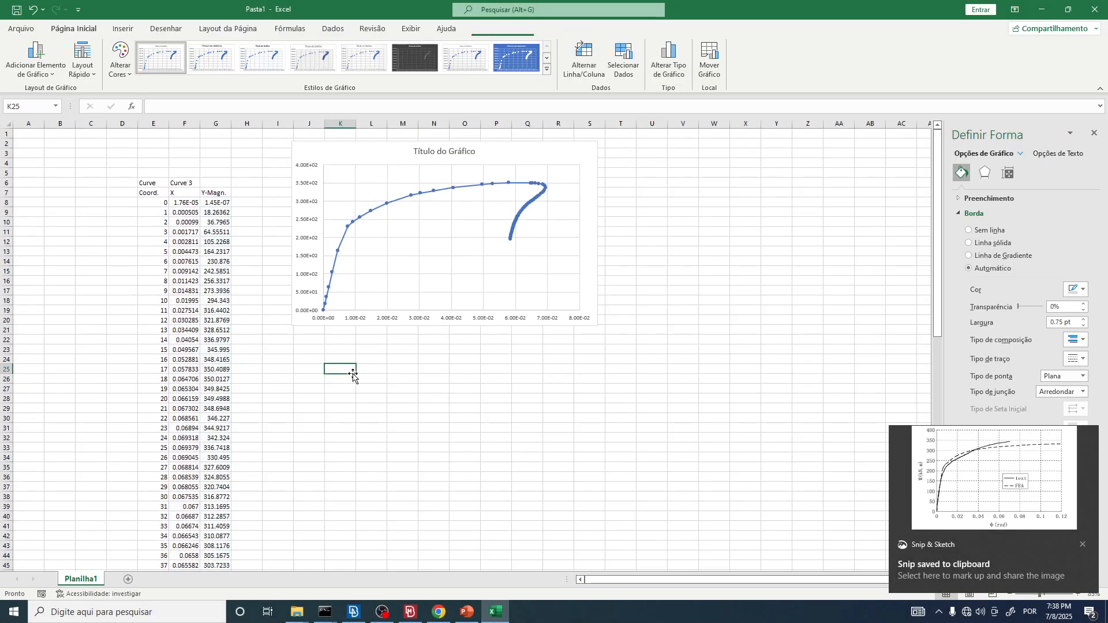
key("ctrl+v")
left_click_drag(357, 374, 470, 445)
left_click_drag(551, 465, 378, 366)
left_click(870, 389)
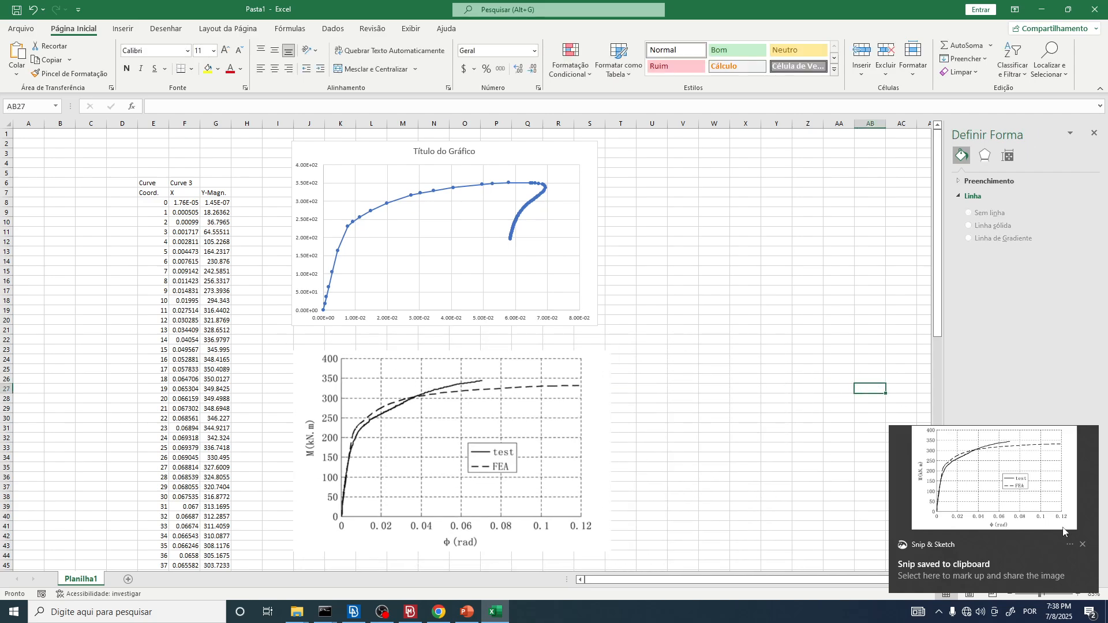
left_click(1083, 544)
left_click(499, 425)
left_click_drag(499, 424, 510, 415)
Step: Open the formatting options for the chart's horizontal axis, showing its limits and units
left_click(581, 317)
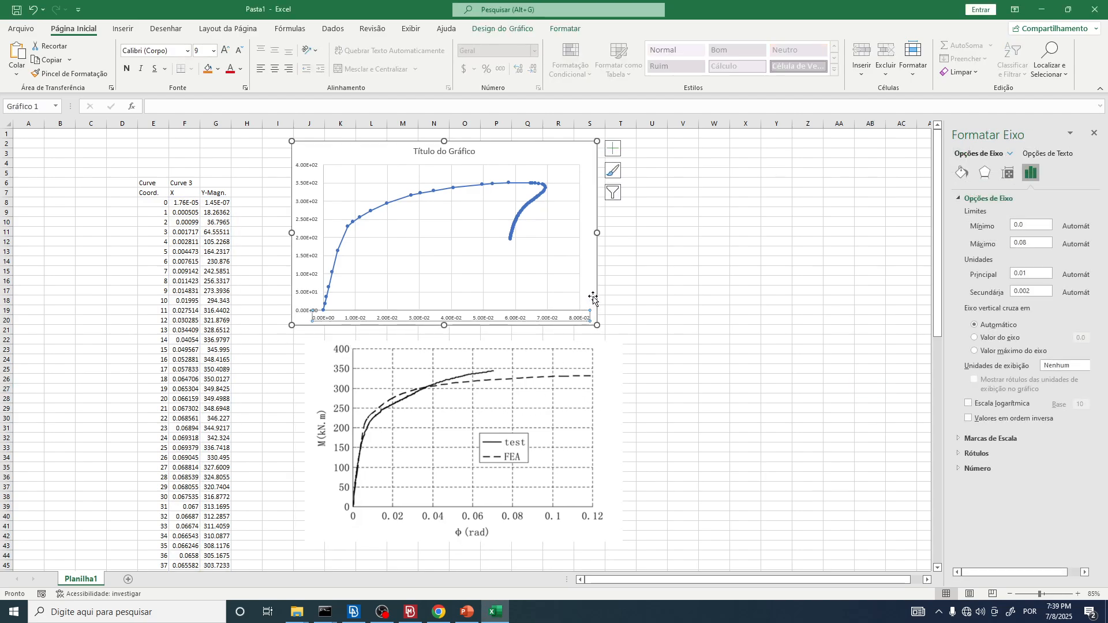
left_click(594, 298)
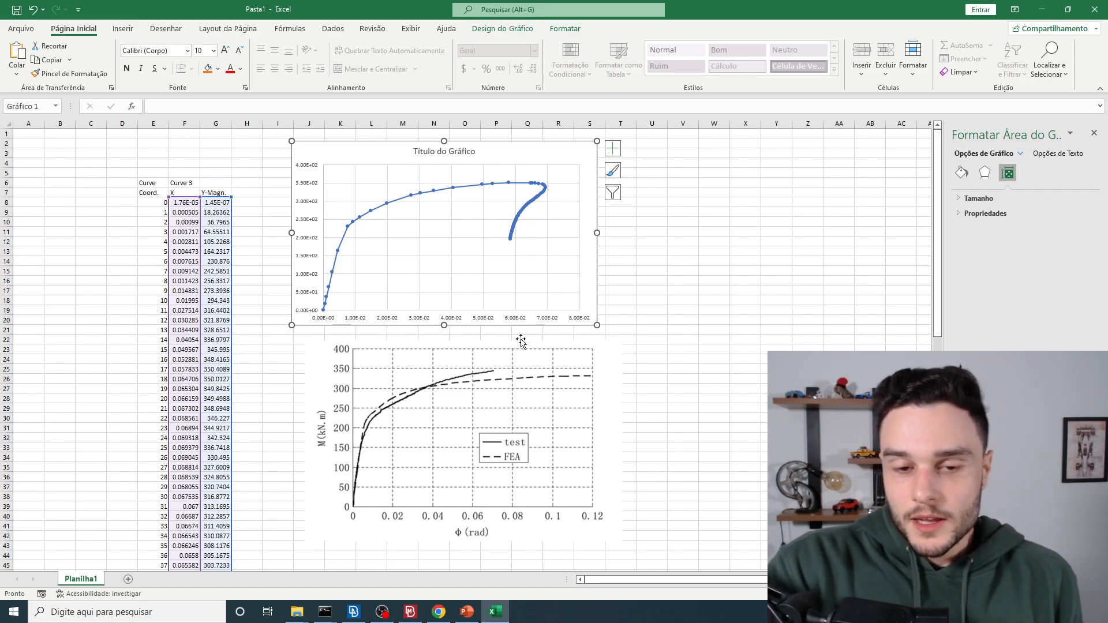
left_click(471, 321)
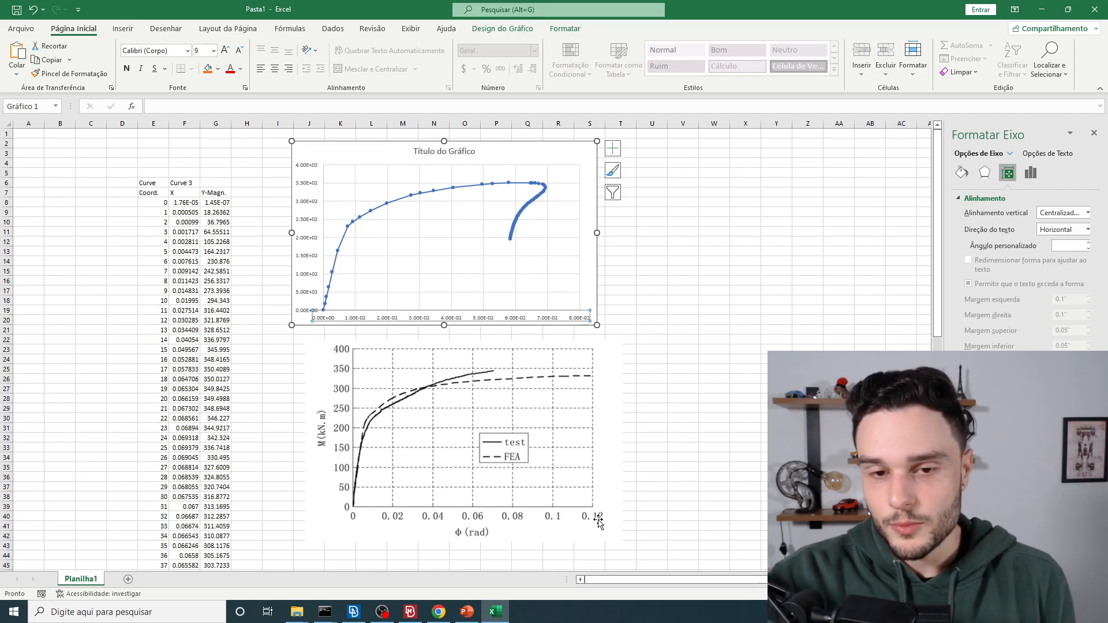
right_click(524, 321)
left_click(585, 461)
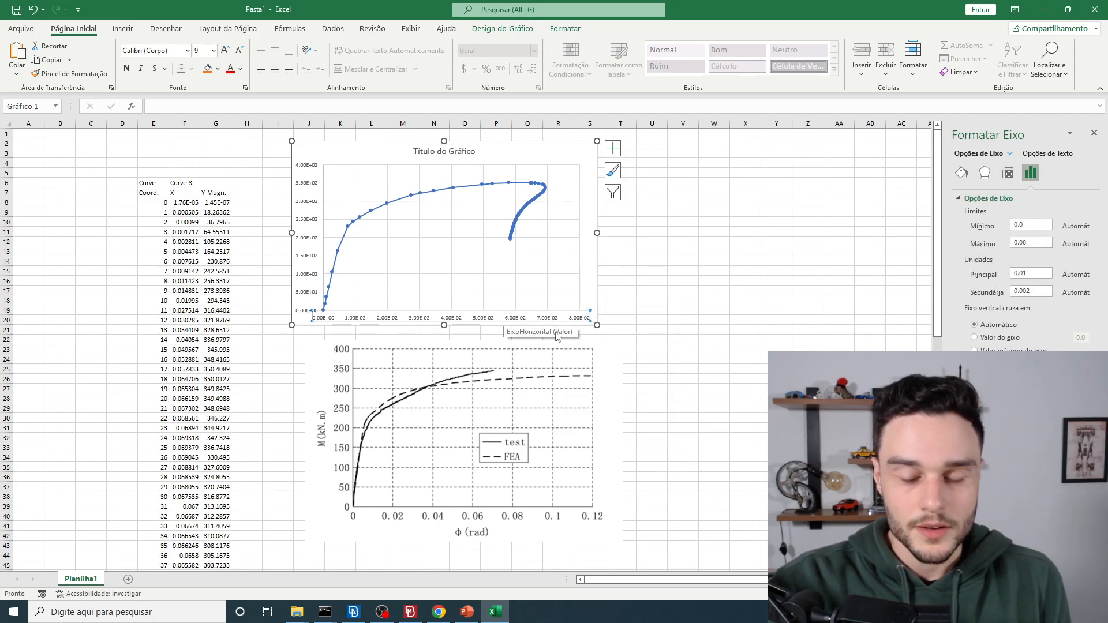
left_click(388, 613)
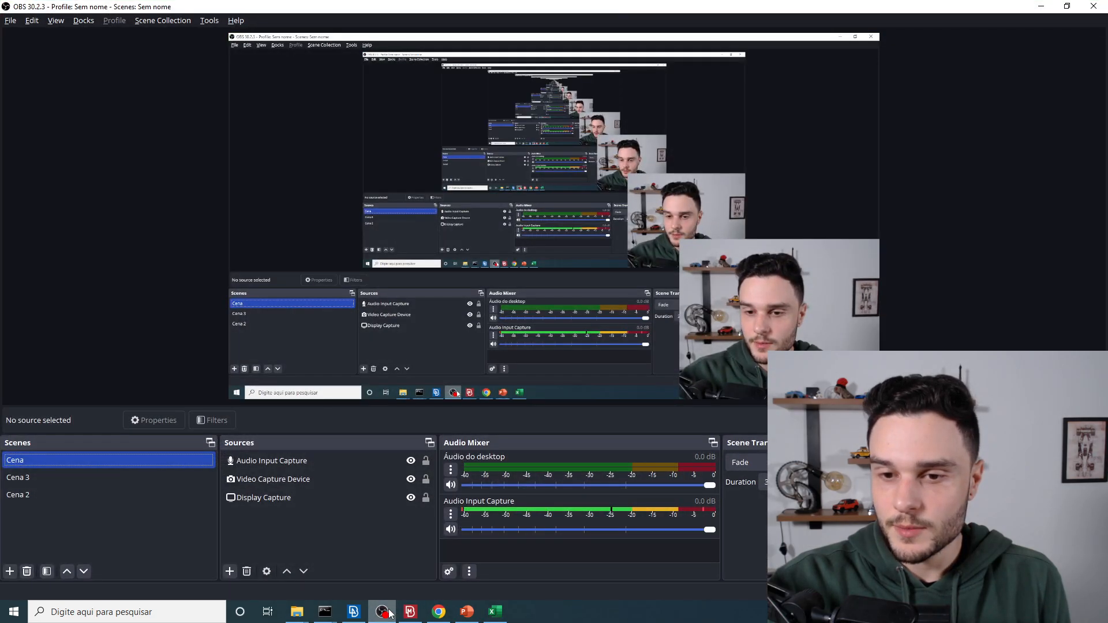
key("Down")
key("Down")
left_click(389, 614)
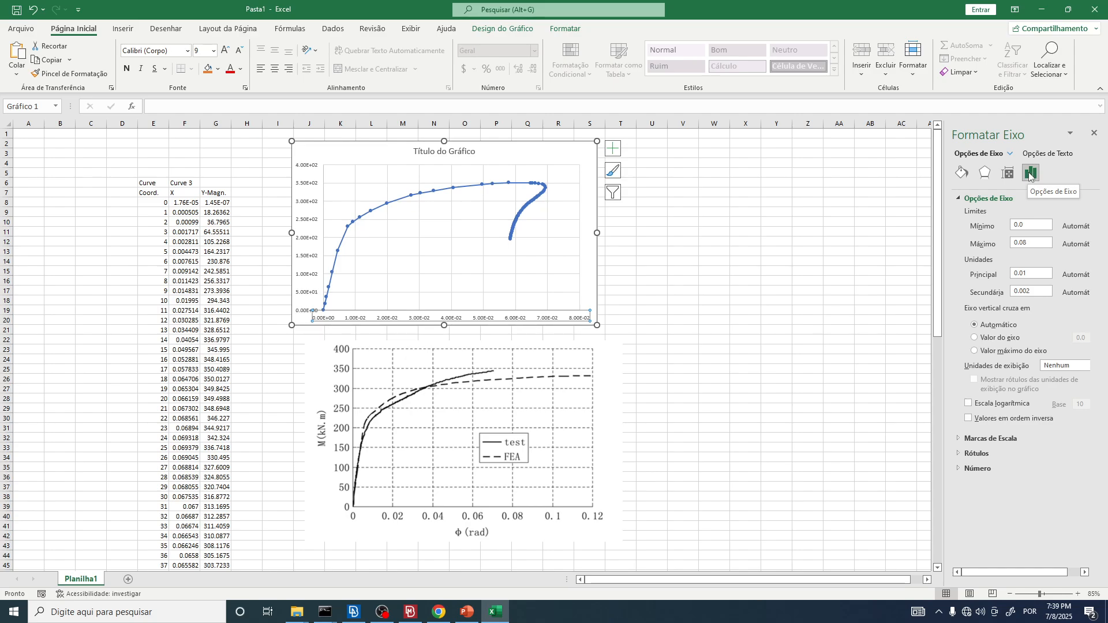
Step: Set the horizontal axis labels' number format to the Número category with 2 decimal places
left_click(957, 469)
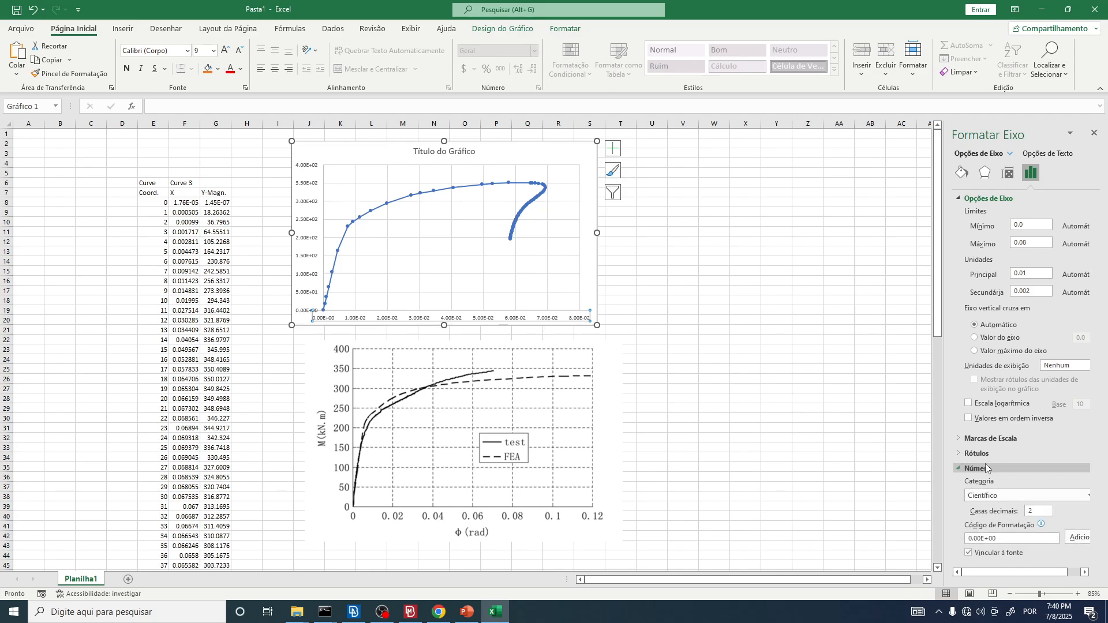
left_click(1003, 497)
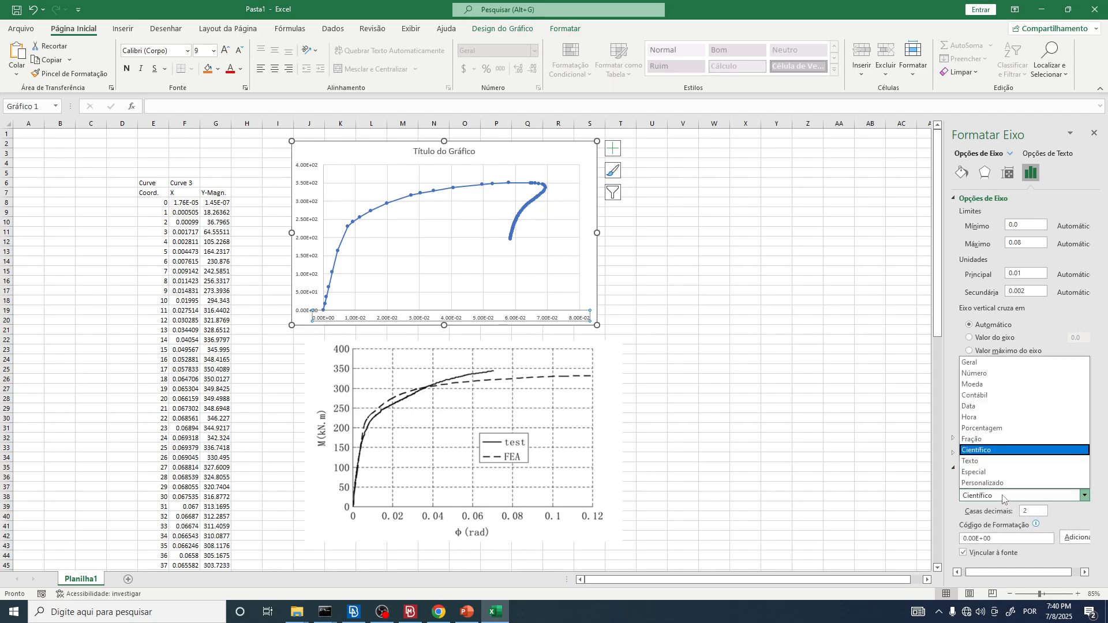
left_click(976, 373)
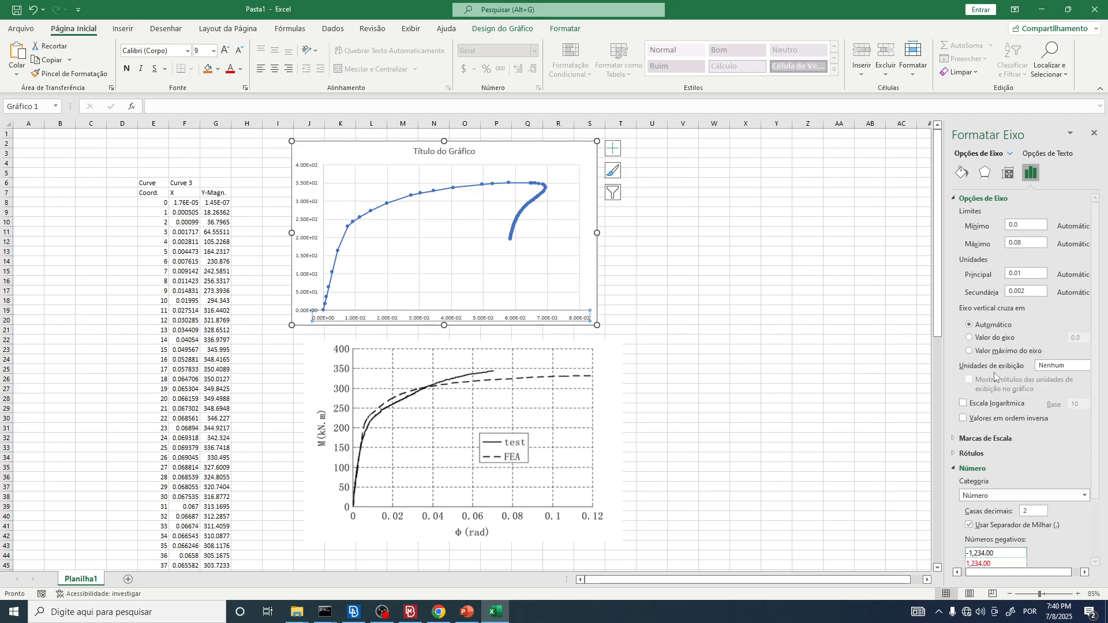
scroll(1045, 485, "down", 2)
double_click(1033, 456)
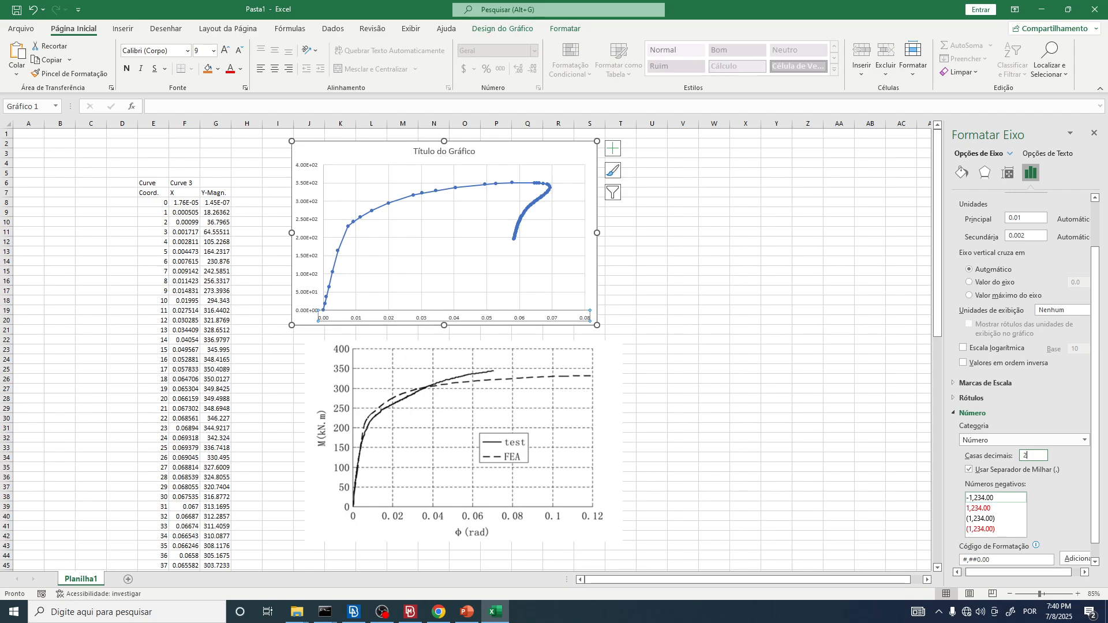
scroll(1059, 501, "down", 1)
scroll(1017, 526, "up", 4)
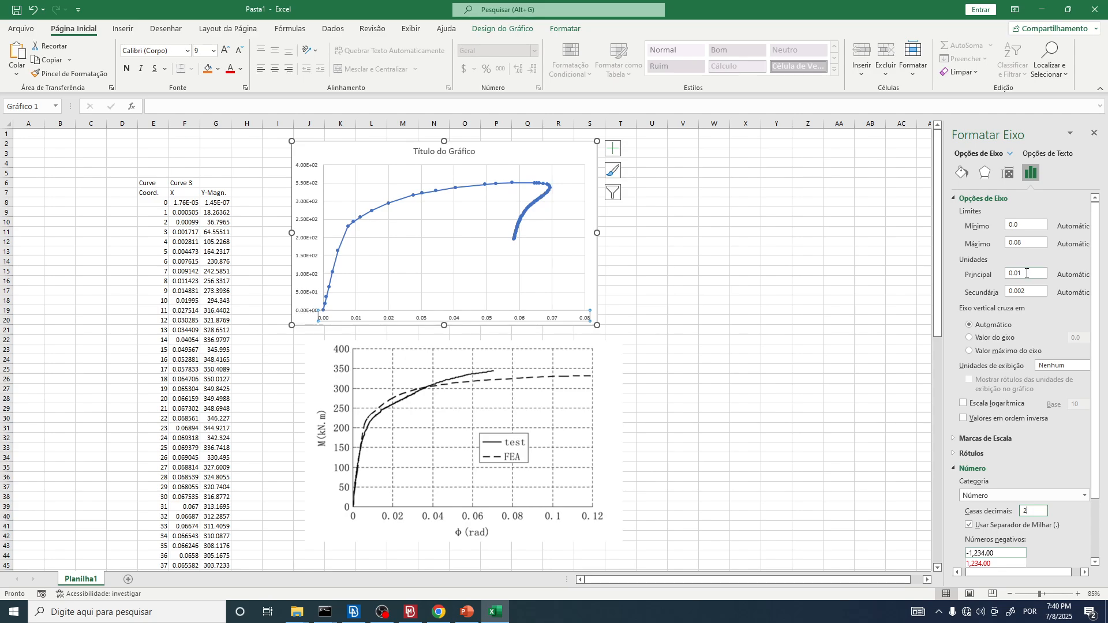
Step: Set the horizontal axis maximum to 0.12 to match the SC2 plot's rotation range
left_click(1031, 292)
left_click_drag(1022, 275, 1011, 274)
left_click_drag(1024, 243, 989, 237)
type("0.12")
key("Return")
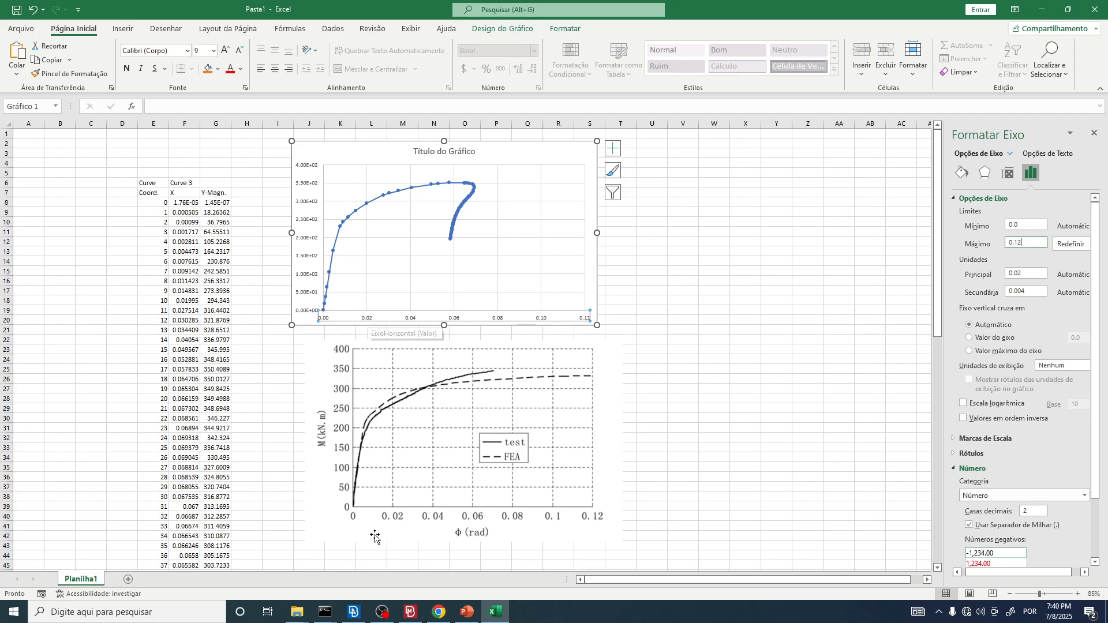
key("Tab")
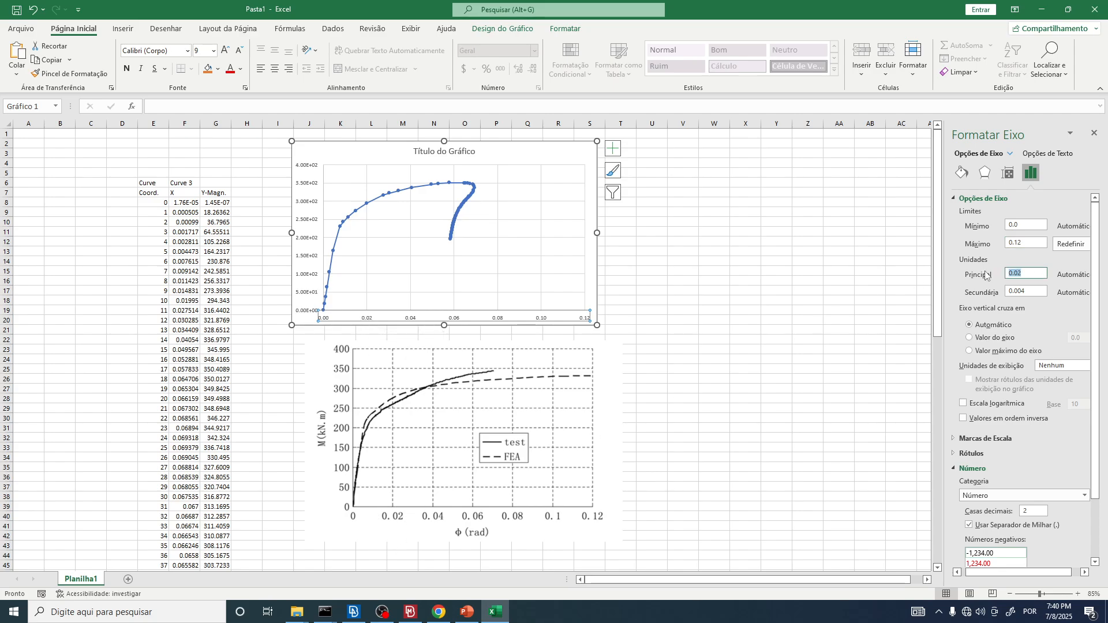
left_click(1031, 274)
double_click(1031, 275)
Step: Format the vertical axis labels as Número with 0 decimal places
left_click(309, 242)
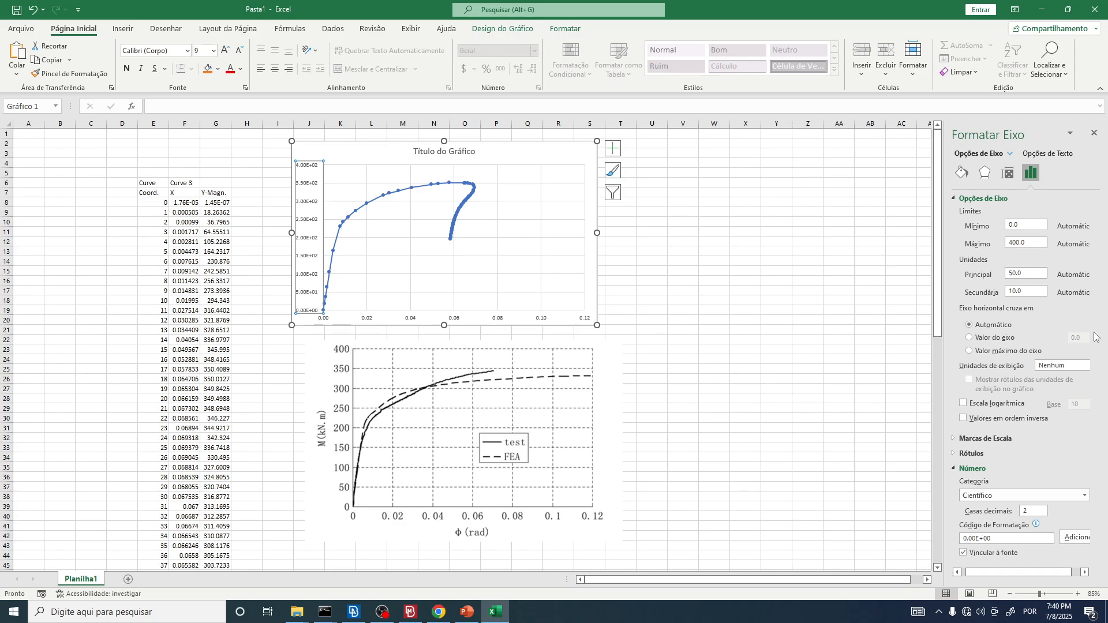
left_click(1000, 498)
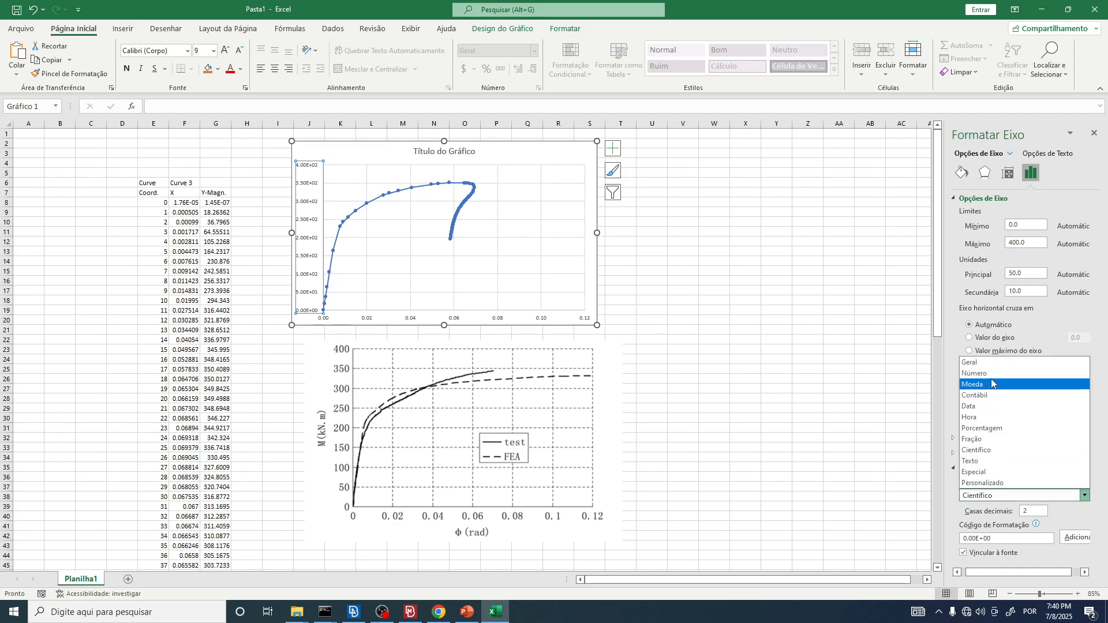
left_click(982, 377)
left_click(1026, 513)
type("0")
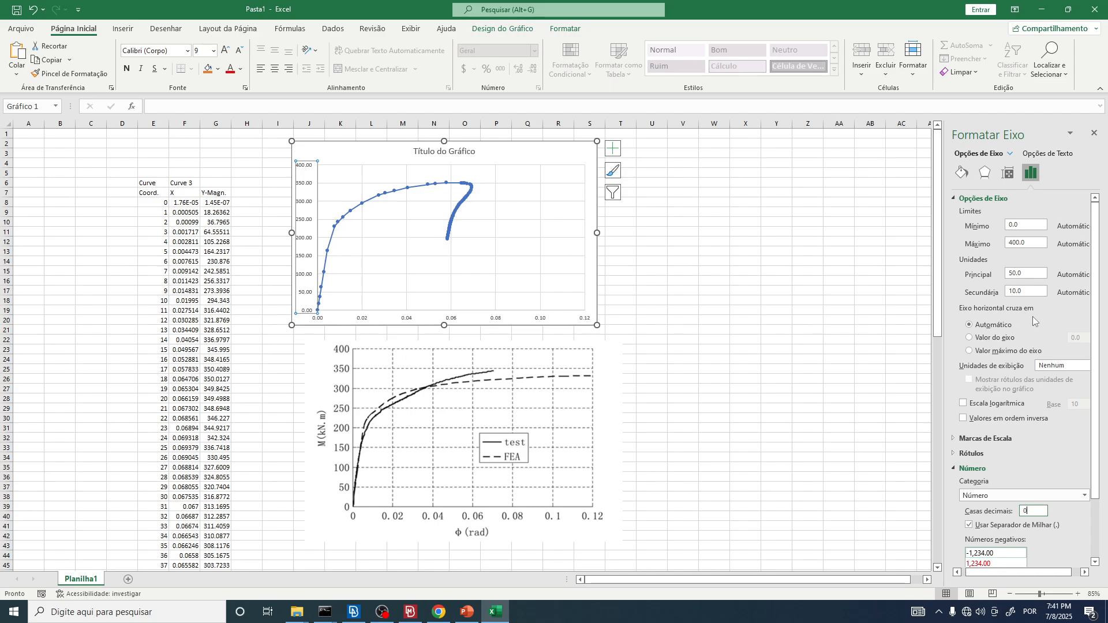
key("Return")
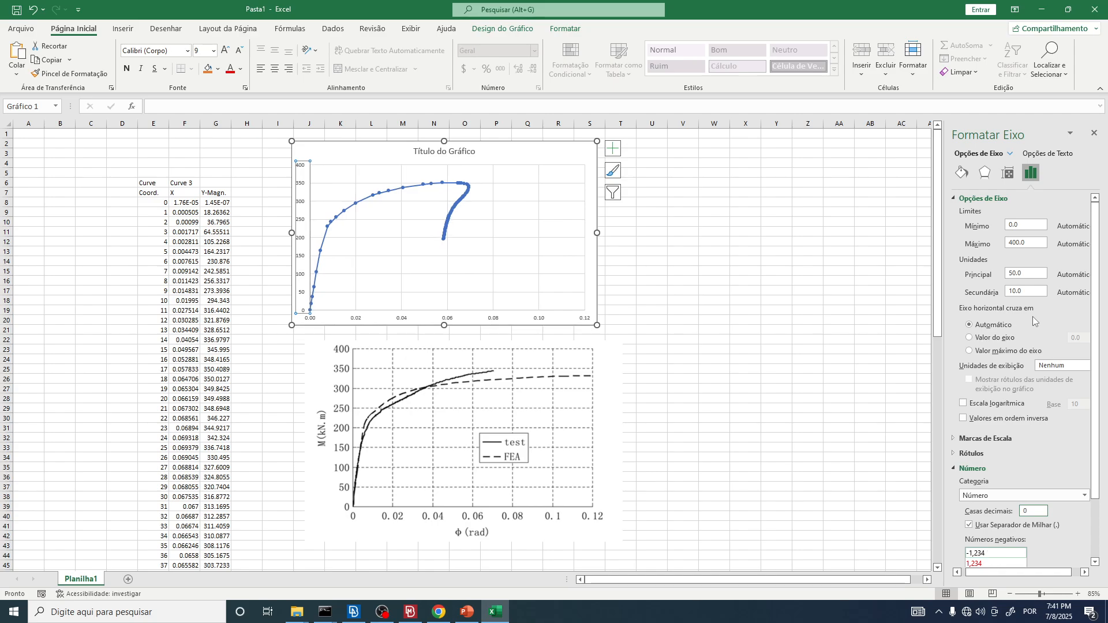
Step: Move the chart slightly right and down above the SC2 plot image, and close the axis formatting options
left_click(1028, 243)
left_click(1029, 273)
left_click_drag(564, 153, 606, 164)
left_click(1093, 134)
left_click(715, 330)
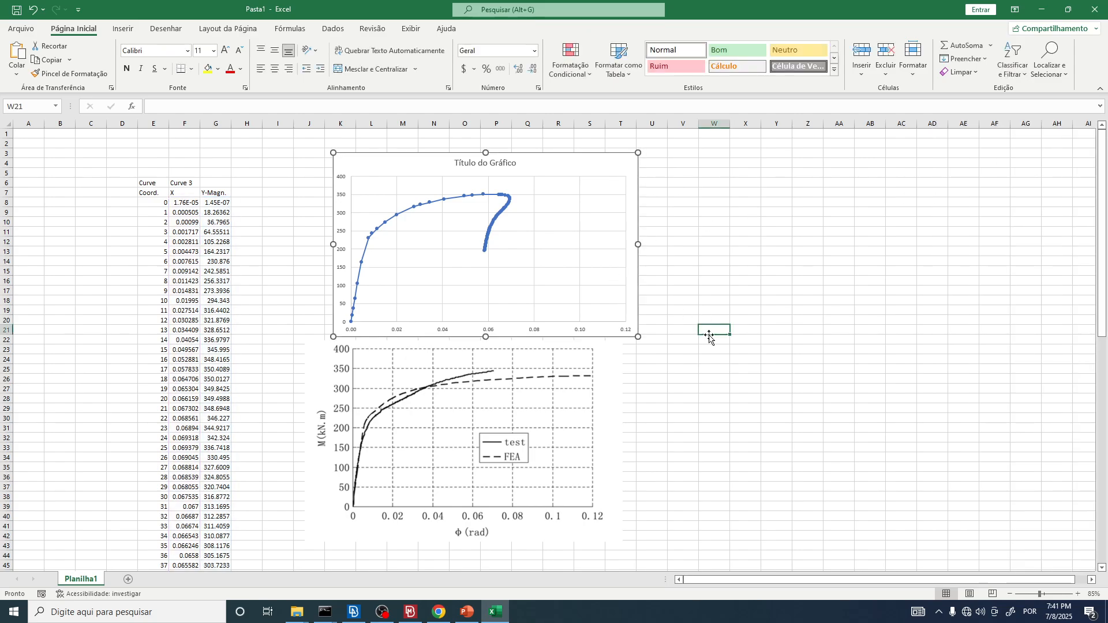
Step: Hide the worksheet's gridlines
left_click(574, 168)
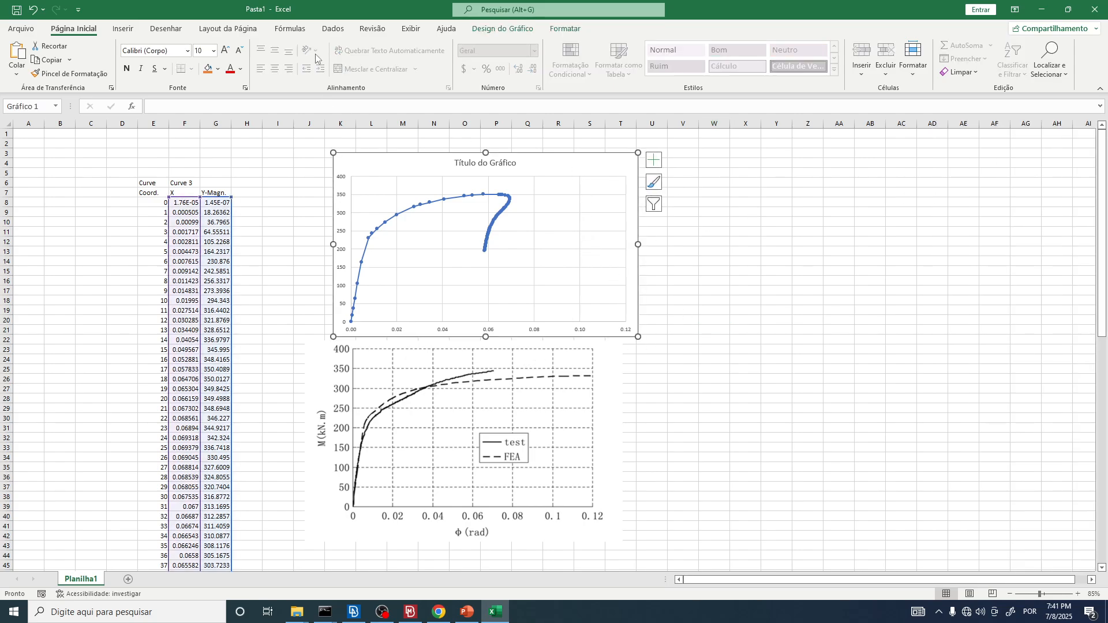
left_click(413, 30)
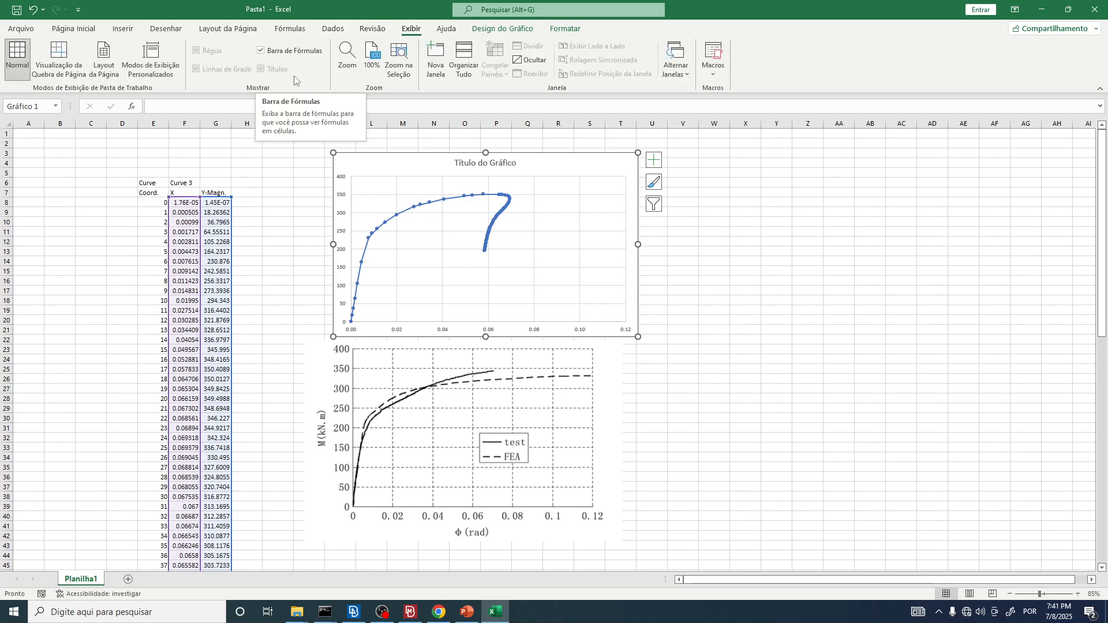
left_click(283, 172)
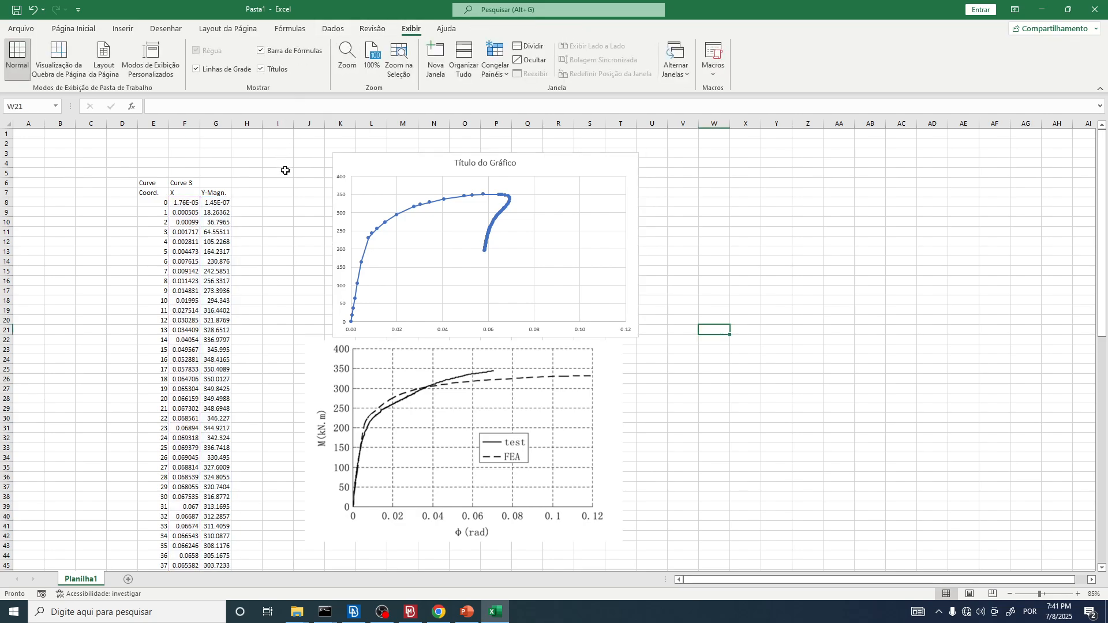
left_click(212, 74)
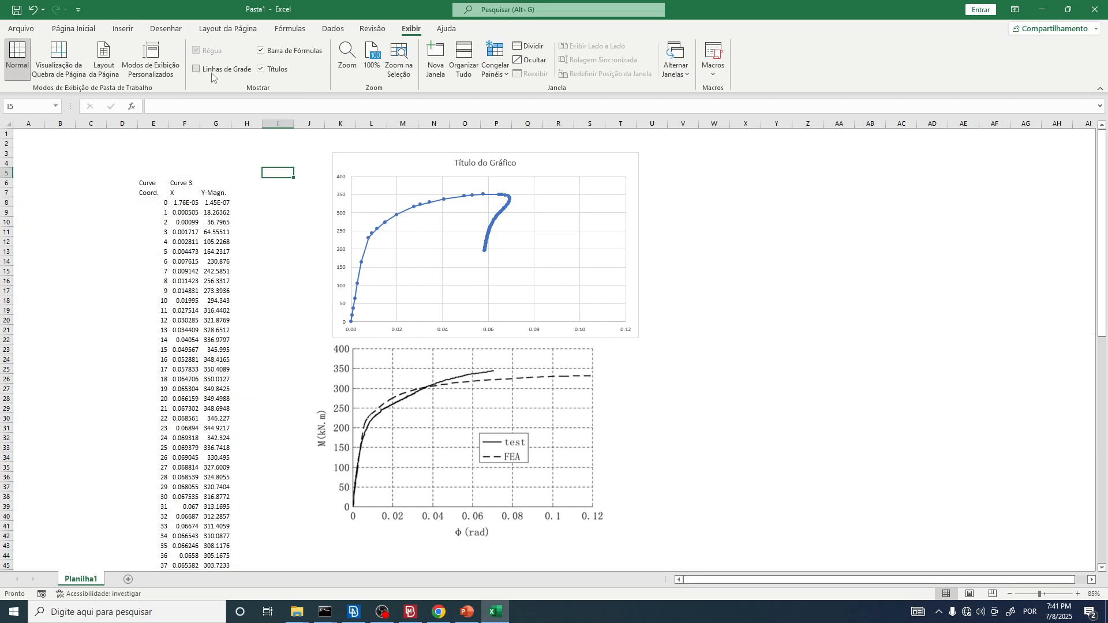
Step: Set the chart area's fill to none (Sem preenchimento)
left_click(388, 167)
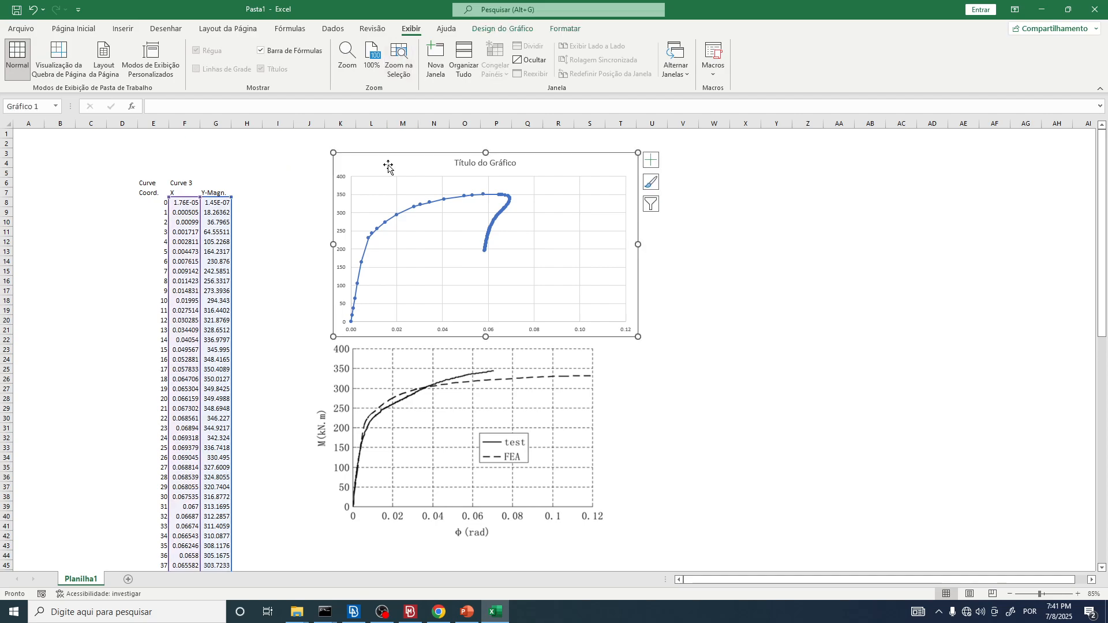
right_click(389, 168)
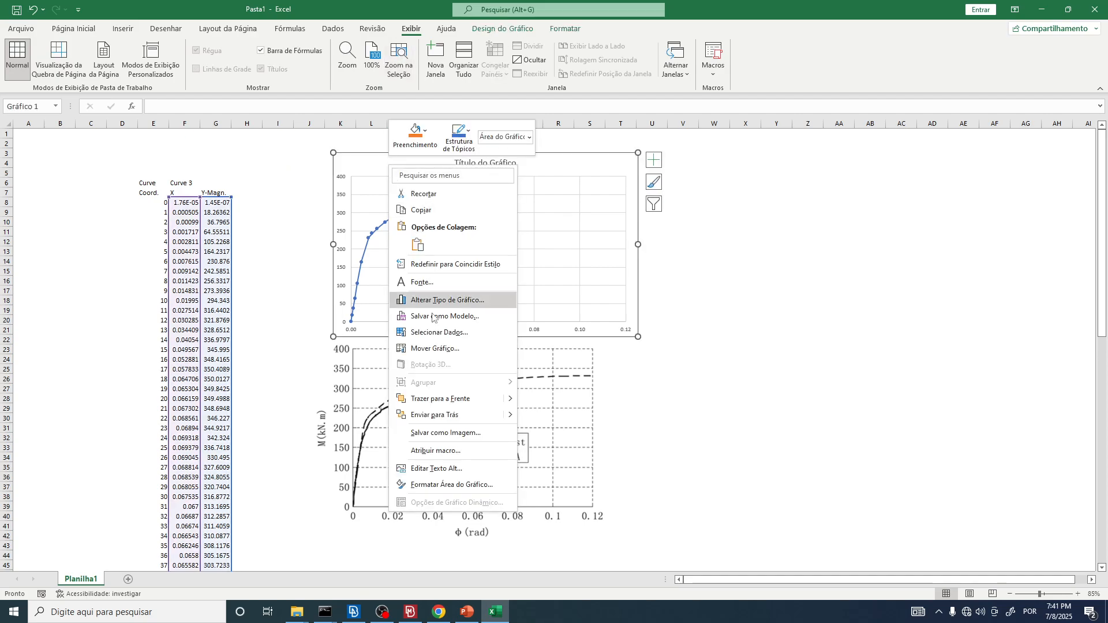
left_click(460, 485)
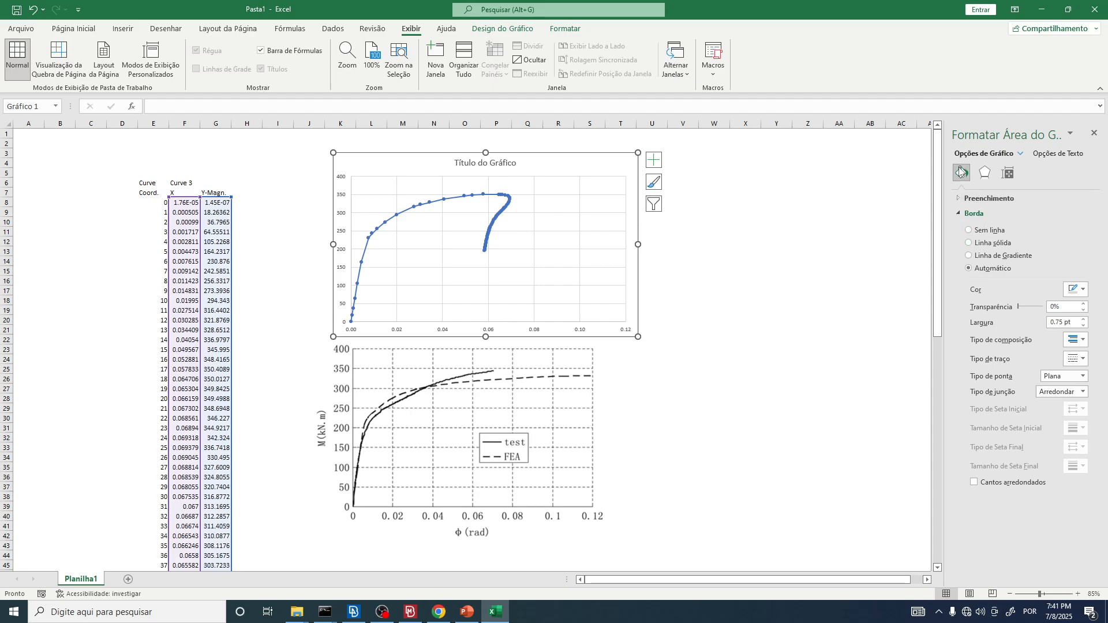
left_click(960, 200)
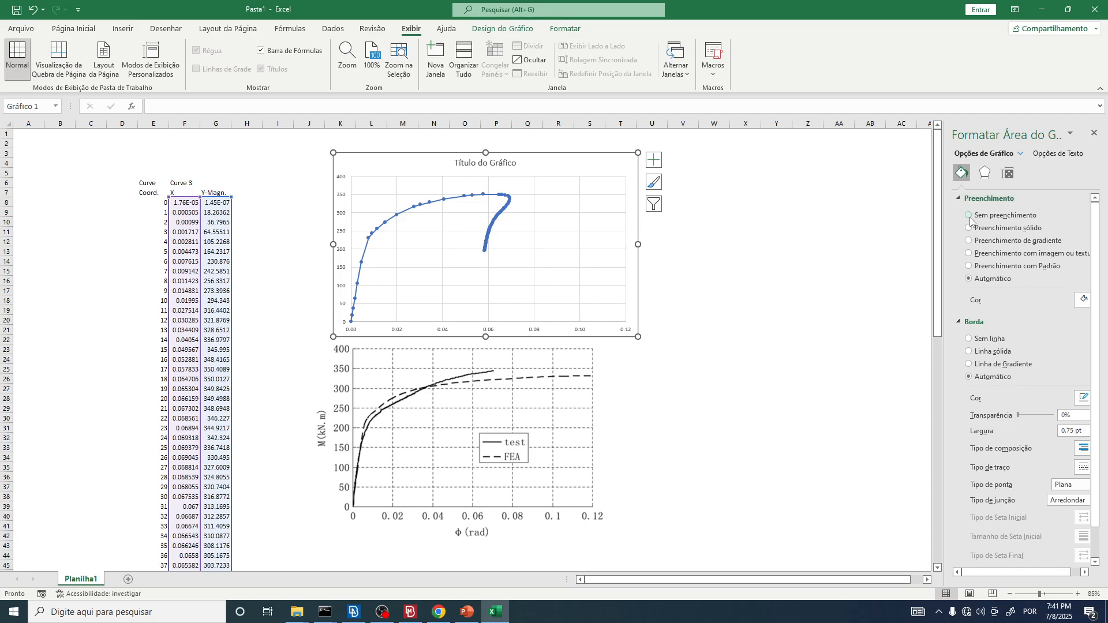
left_click(969, 216)
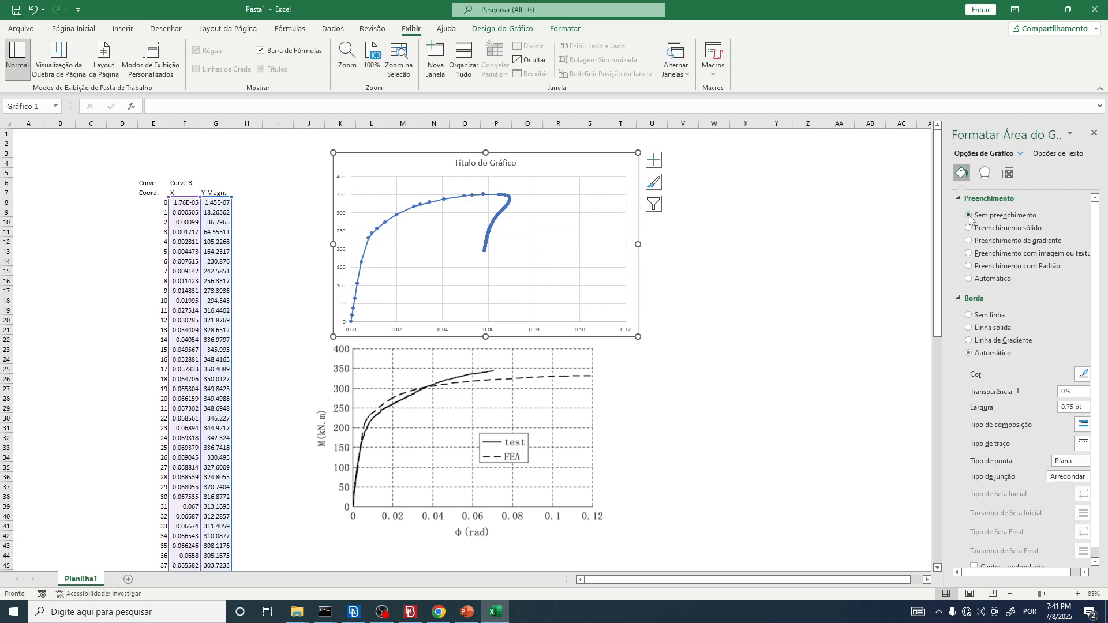
left_click(975, 199)
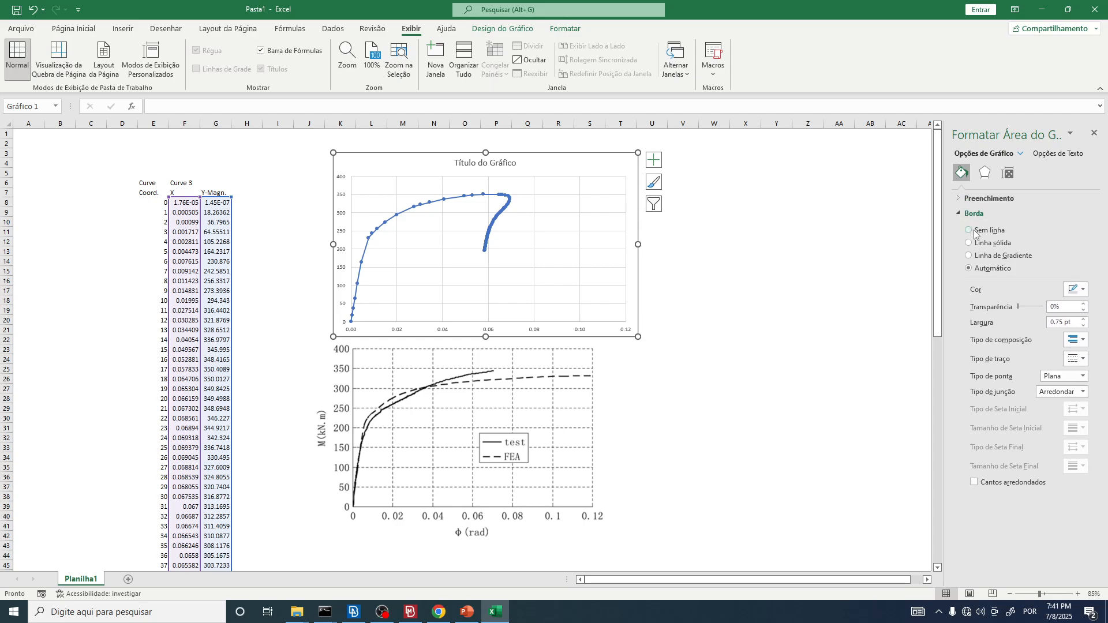
left_click(985, 172)
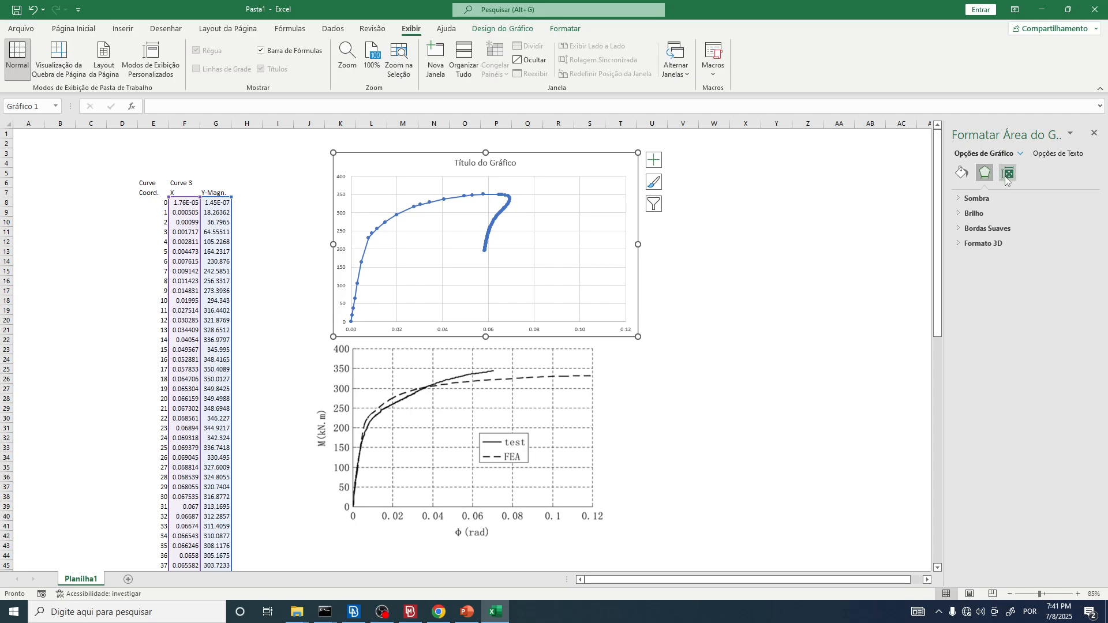
left_click(1007, 174)
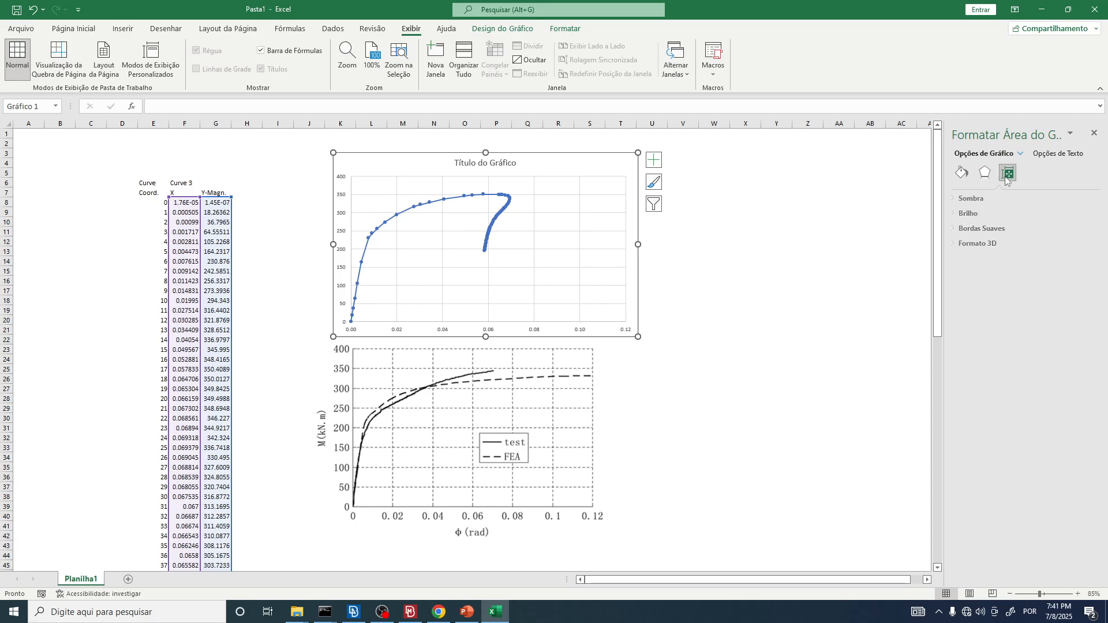
left_click(991, 174)
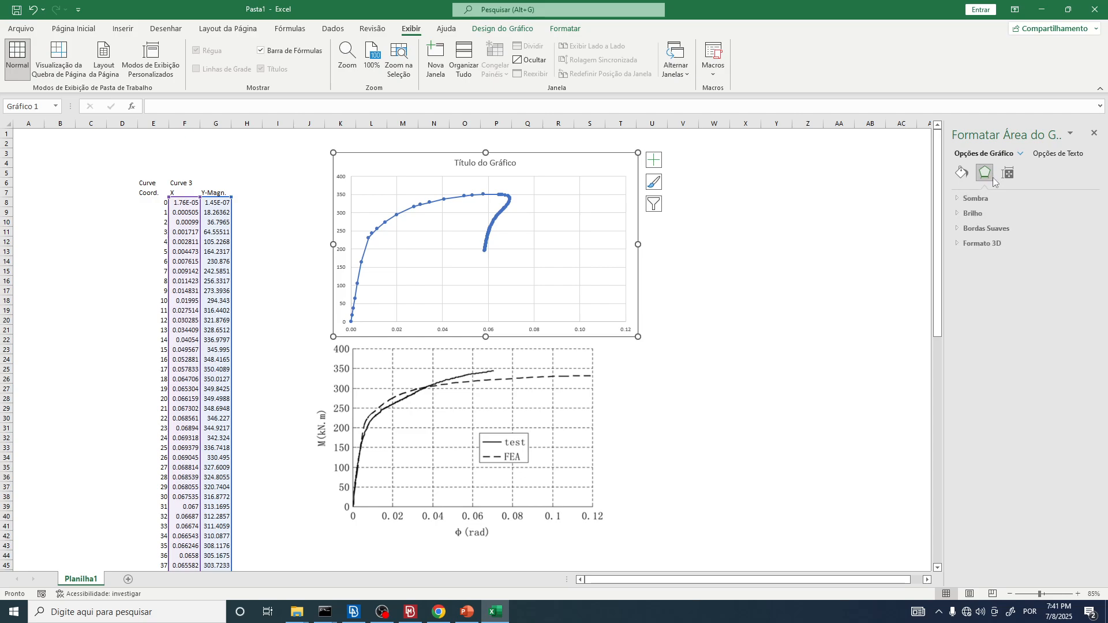
left_click(976, 198)
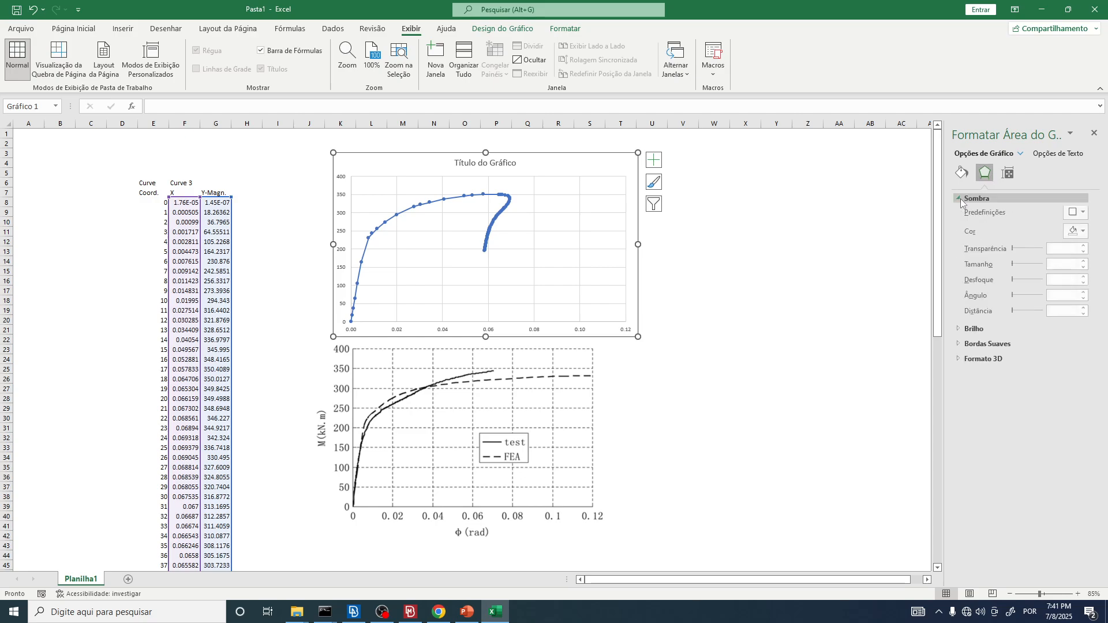
left_click(976, 198)
Step: Send the SC2 plot image behind the chart and place it so that its upper edge slightly overlaps the chart's lower edge
scroll(383, 175, "up", 1, "ctrl")
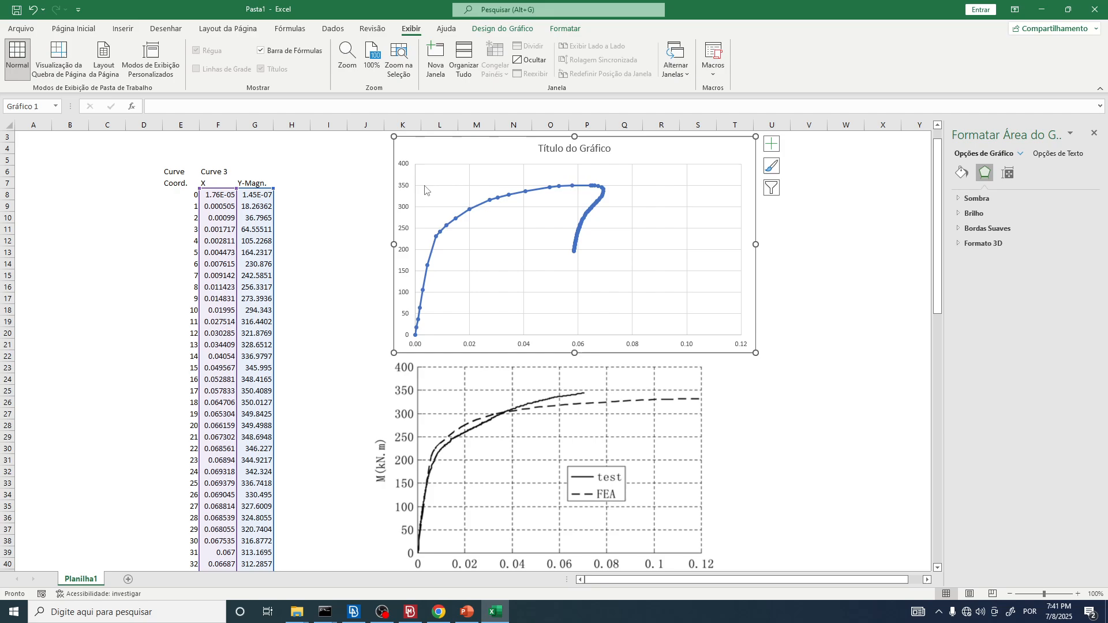
left_click_drag(470, 435, 484, 393)
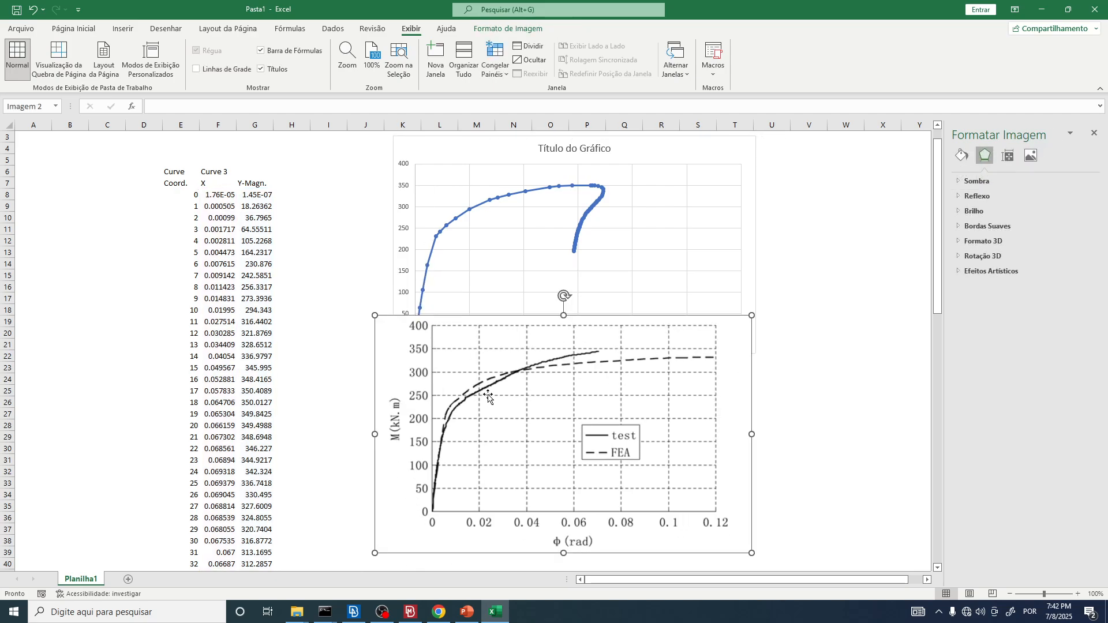
right_click(489, 396)
left_click(465, 407)
right_click(499, 400)
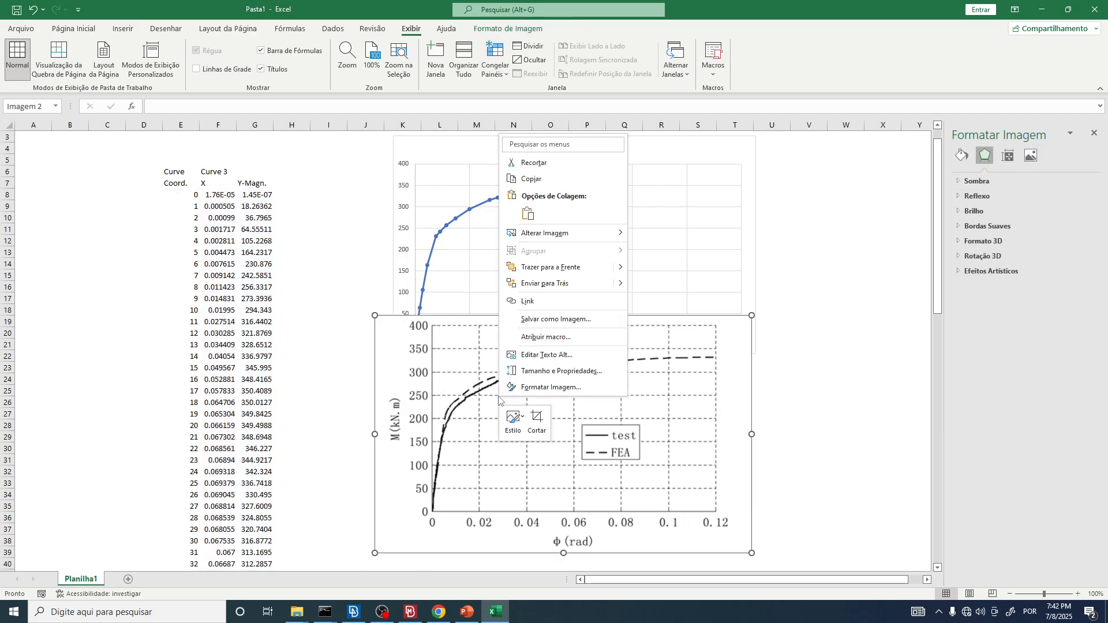
left_click(544, 284)
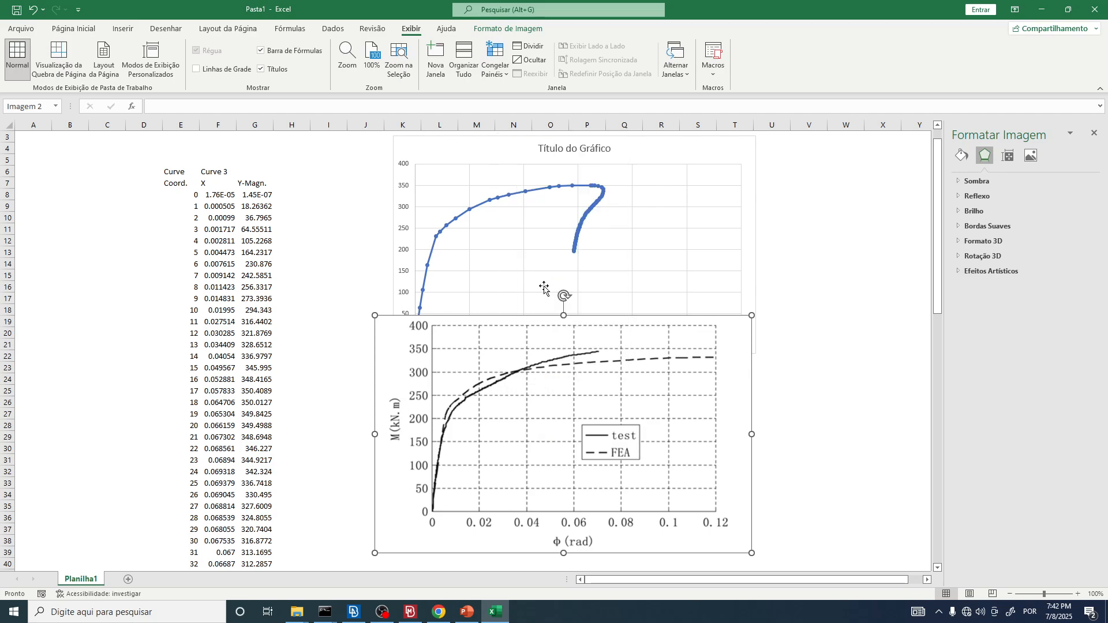
left_click_drag(529, 435, 519, 462)
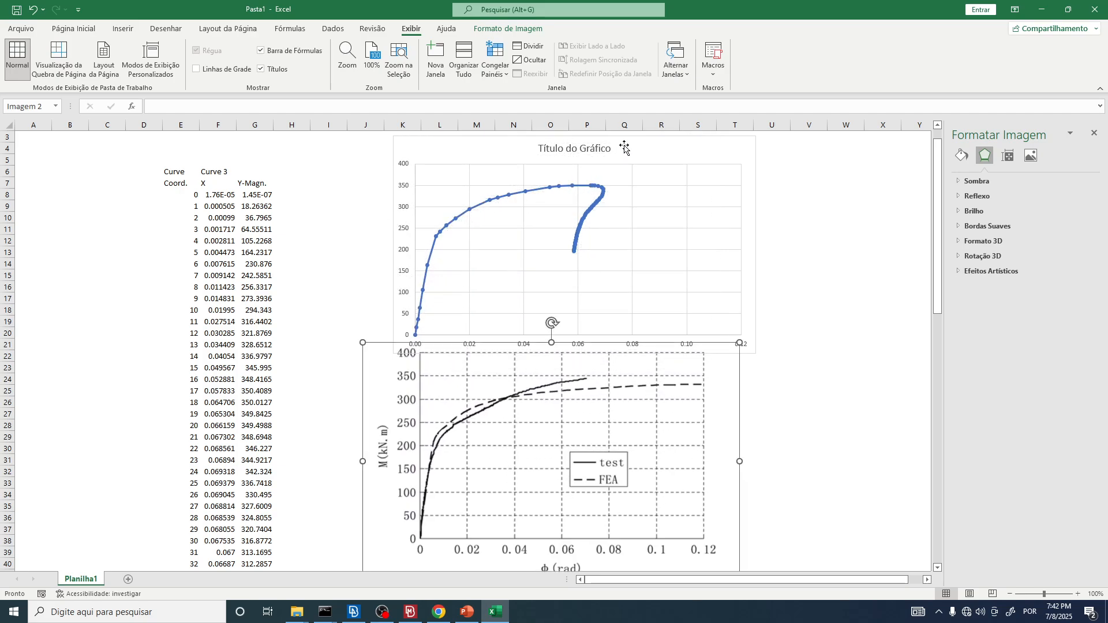
Step: Select the moment-rotation chart and display its chart-area fill and border options
left_click(625, 147)
left_click(961, 173)
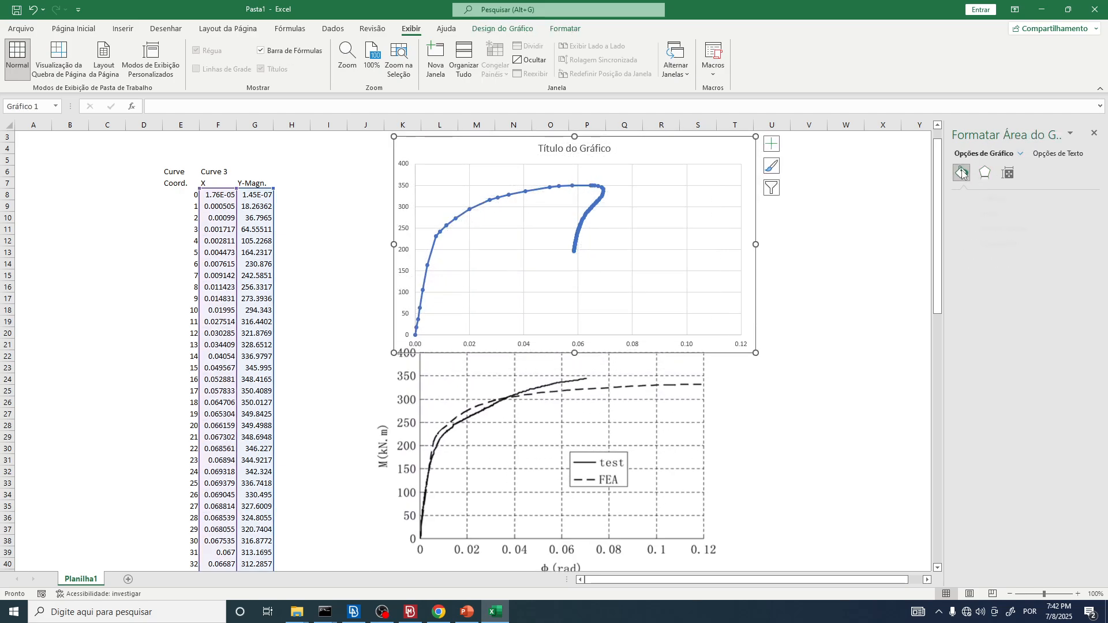
left_click(988, 198)
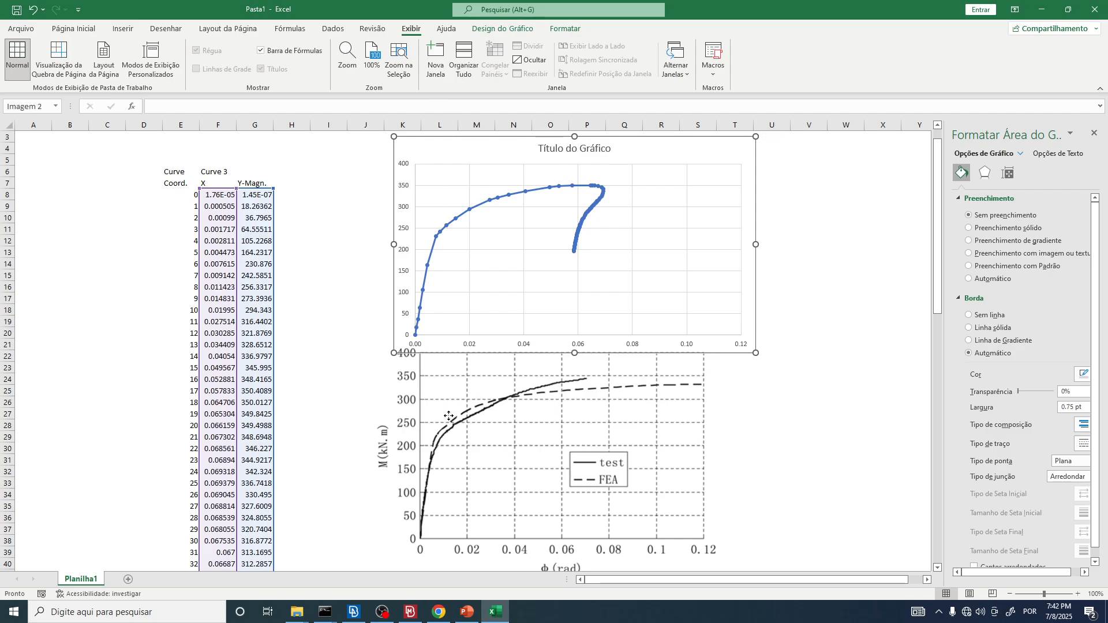
Step: Move the SC2 plot image up so it overlaps the chart's lower half, and enlarge it slightly from its lower-right corner
left_click(517, 426)
left_click_drag(489, 446, 485, 390)
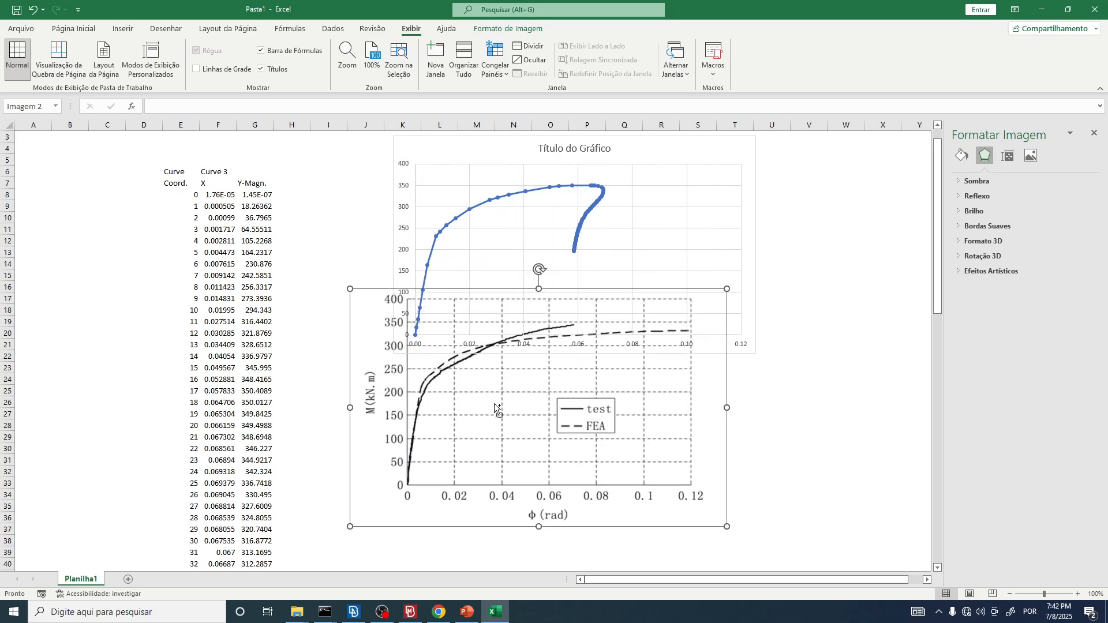
scroll(495, 402, "up", 1, "ctrl")
left_click_drag(577, 416, 543, 373)
scroll(539, 381, "up", 2)
left_click(557, 394)
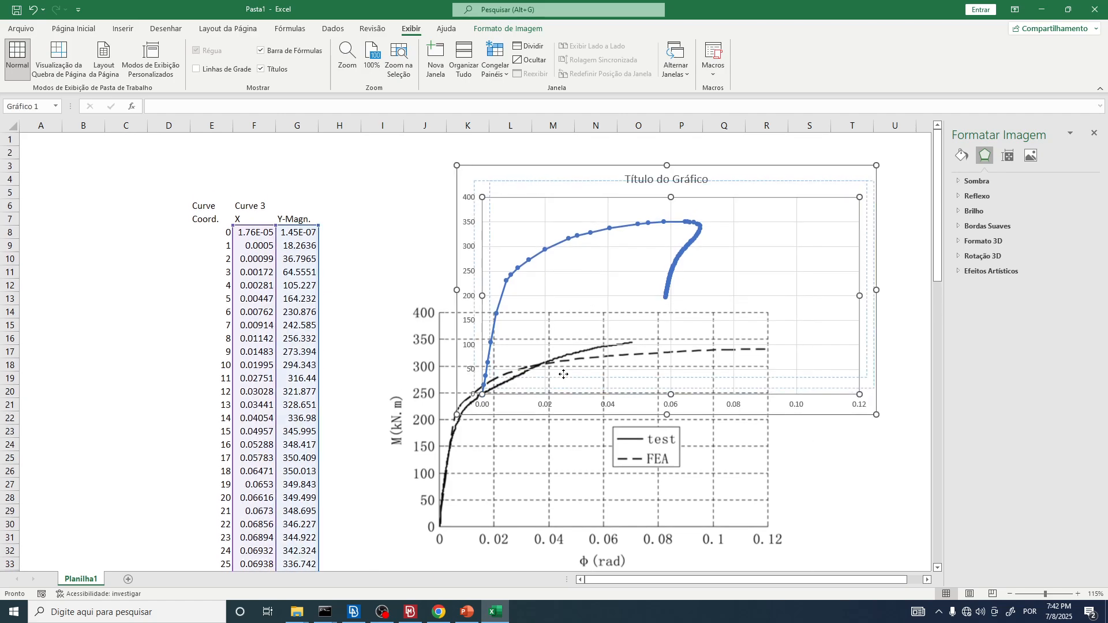
left_click(563, 375)
scroll(372, 247, "down", 1, "ctrl")
left_click_drag(562, 441, 604, 431)
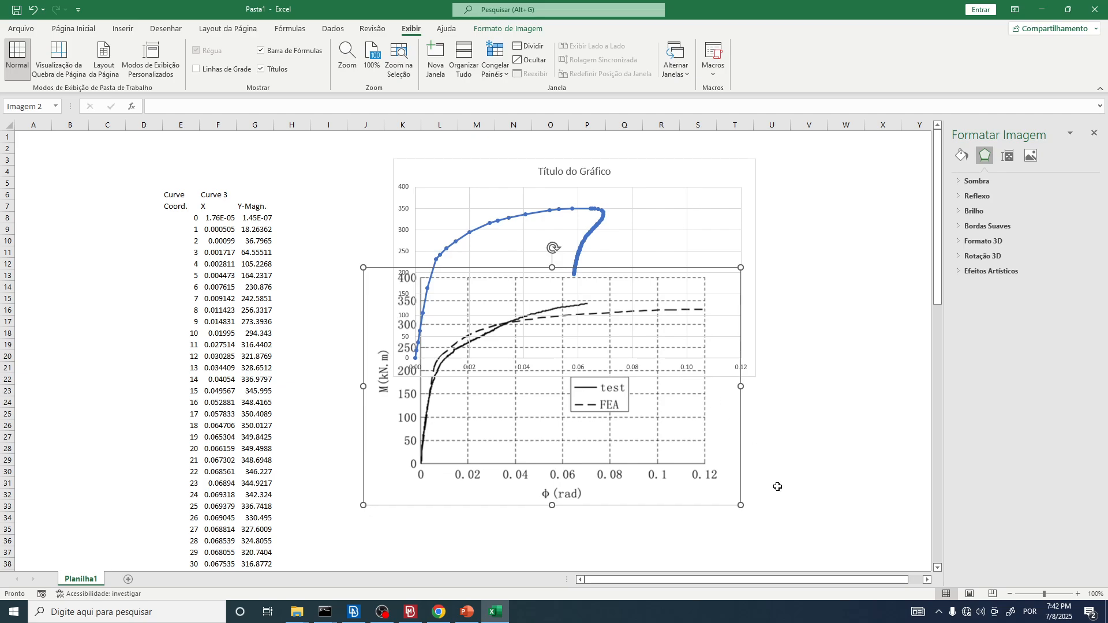
left_click_drag(745, 510, 772, 522)
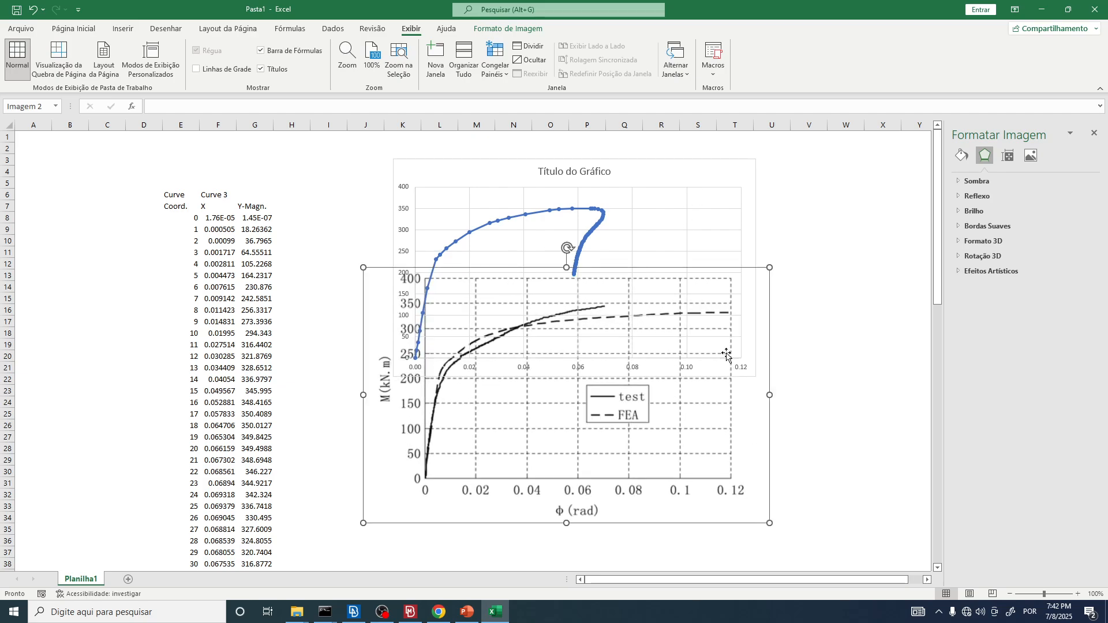
Step: Move the chart onto the SC2 plot image with both origins aligned, and enlarge it from its upper-right corner until the axes roughly match
left_click(669, 169)
left_click_drag(669, 169, 678, 288)
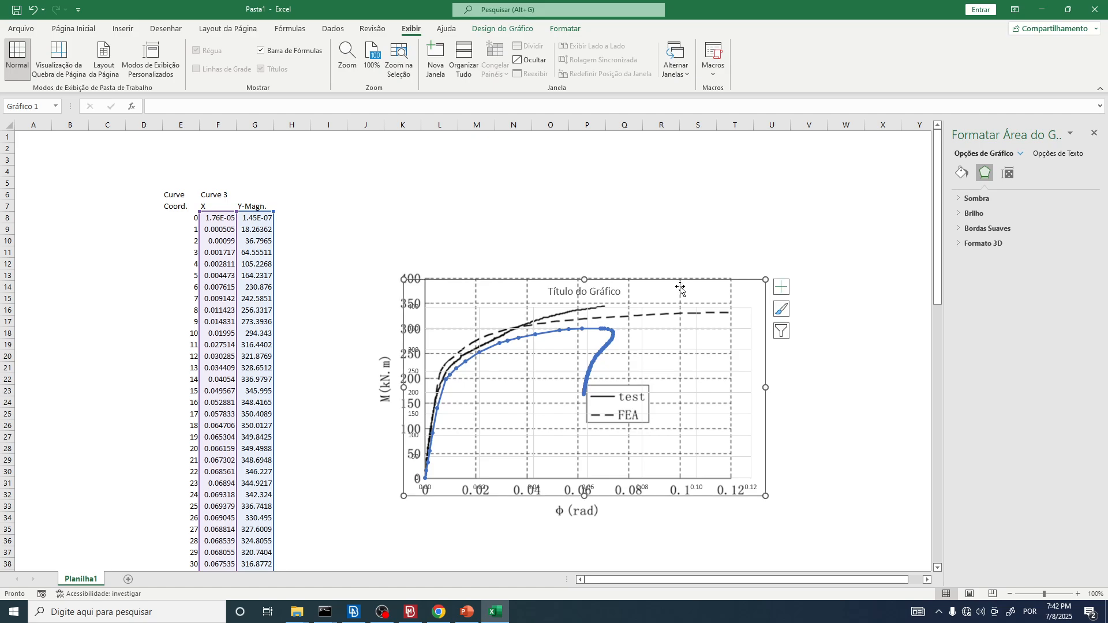
scroll(808, 289, "up", 3, "ctrl")
left_click_drag(899, 251, 875, 216)
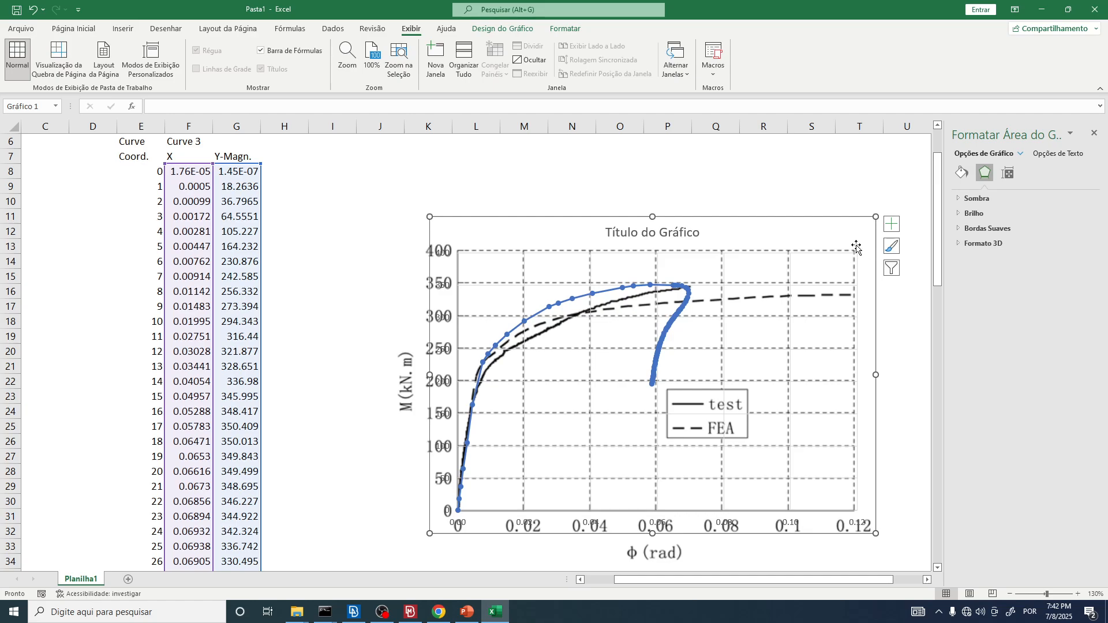
Step: Fine-tune the chart's size from its upper-right corner so its gridlines coincide with those of the SC2 plot image
scroll(870, 261, "up", 2, "ctrl")
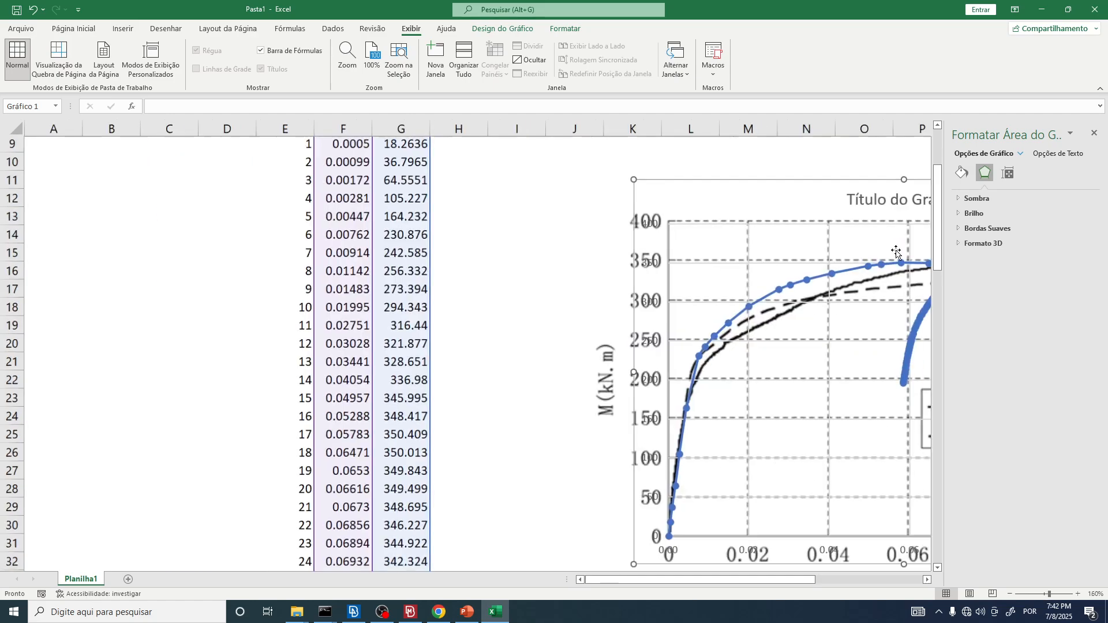
scroll(817, 540, "left", 3)
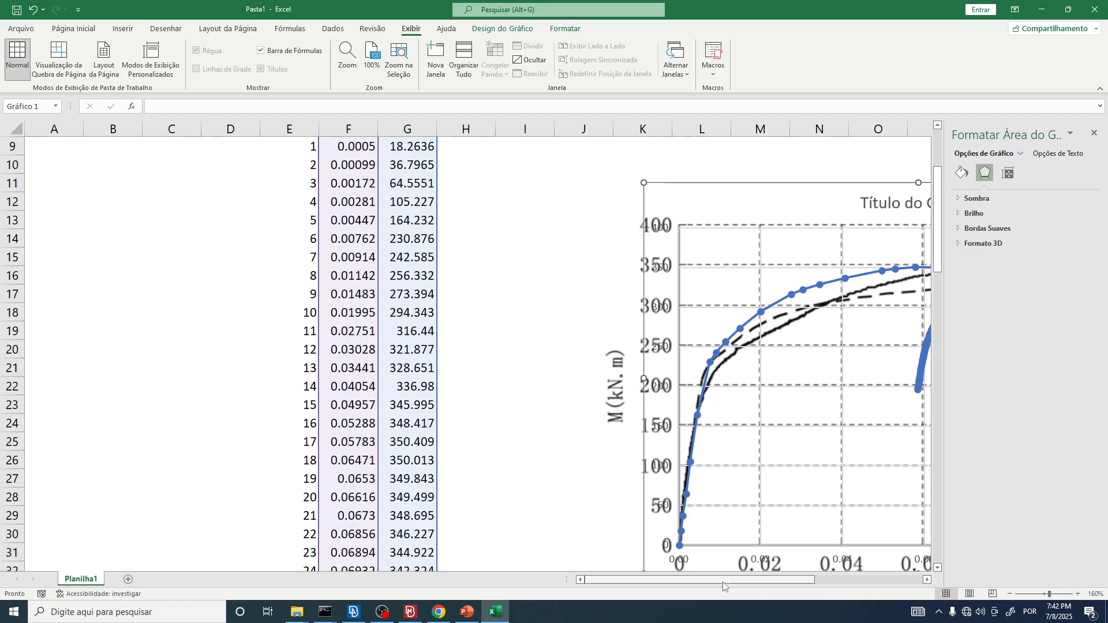
scroll(725, 580, "right", 3)
scroll(663, 535, "down", 2)
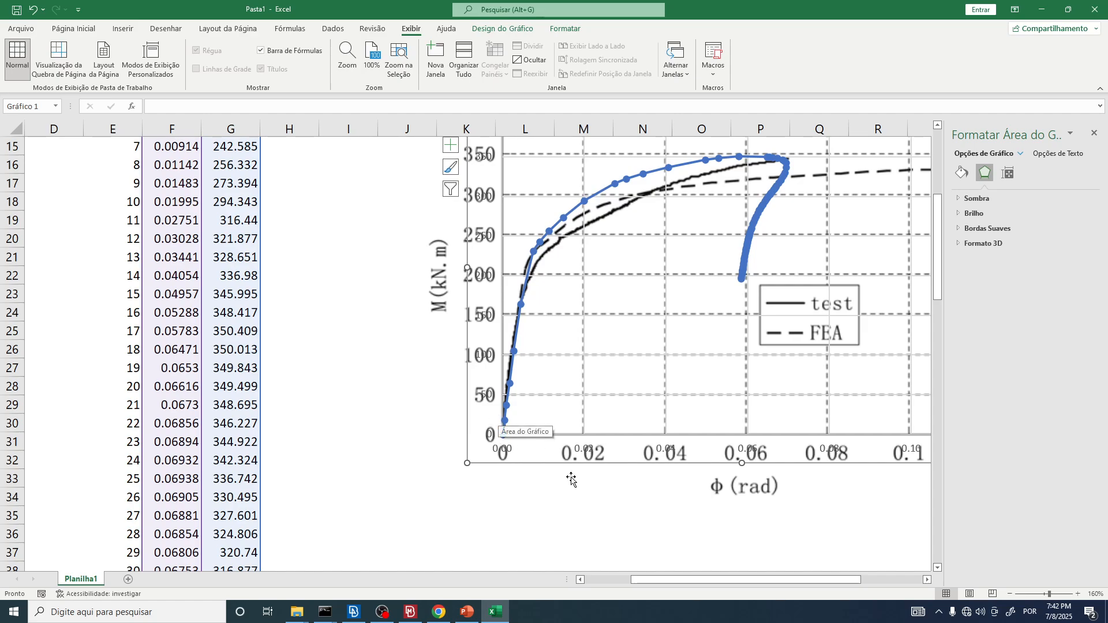
left_click_drag(676, 582, 742, 580)
scroll(889, 337, "up", 5)
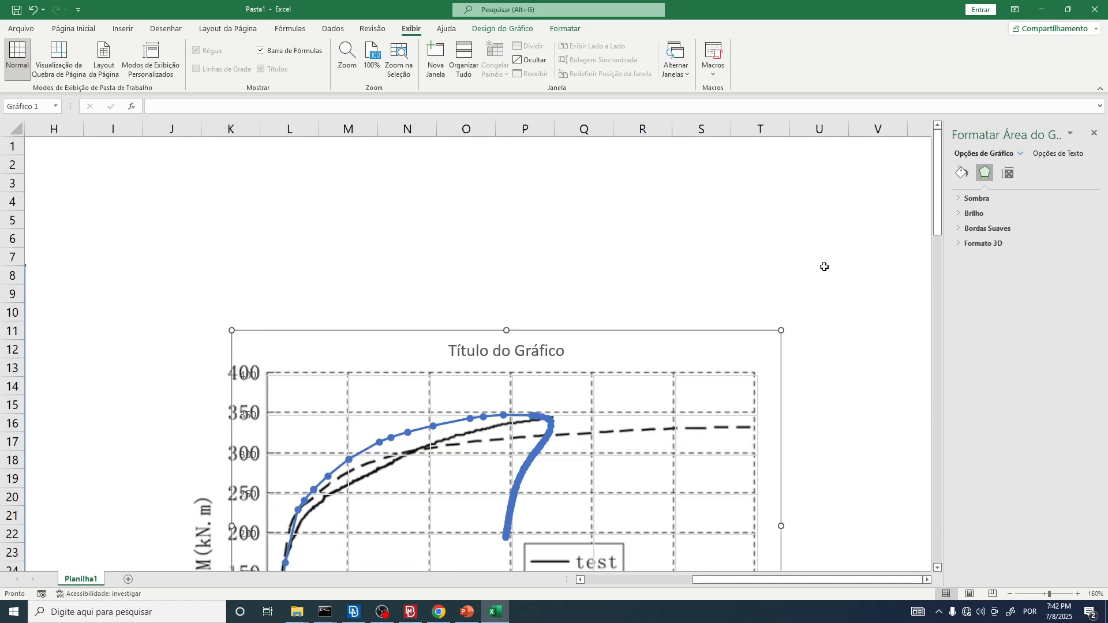
scroll(829, 312, "up", 3, "ctrl")
scroll(842, 306, "up", 4)
scroll(854, 315, "down", 1)
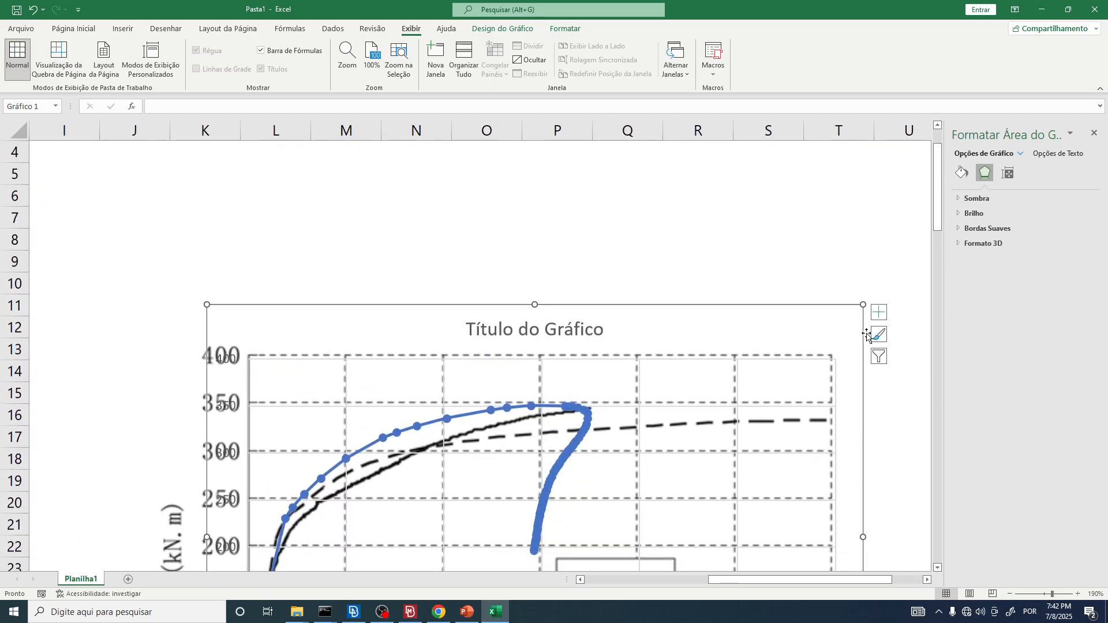
left_click_drag(863, 305, 855, 304)
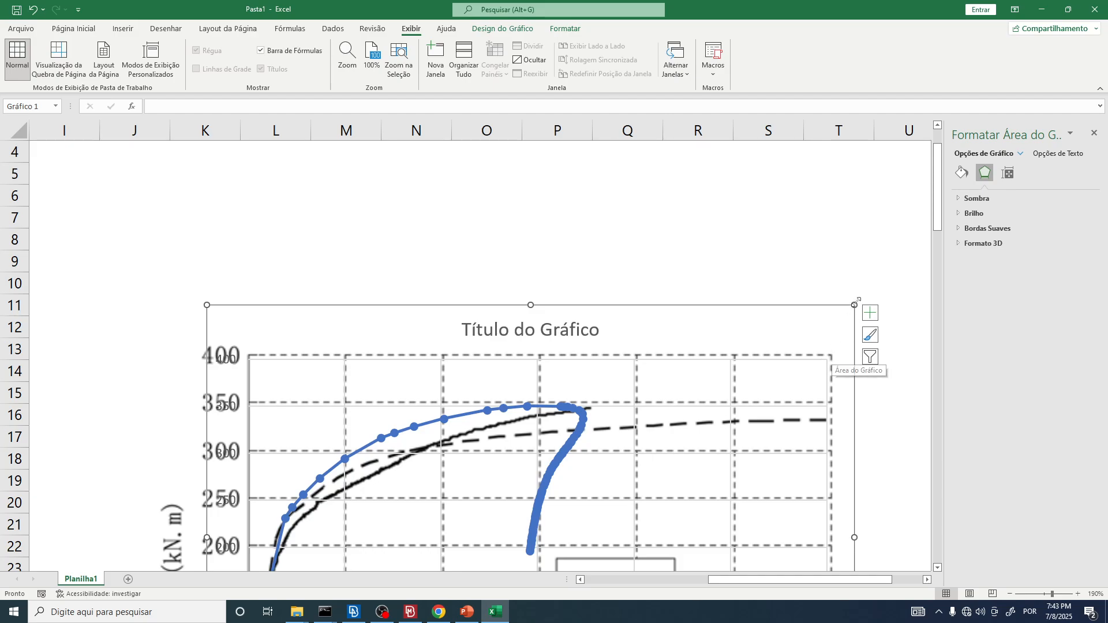
left_click_drag(855, 305, 861, 301)
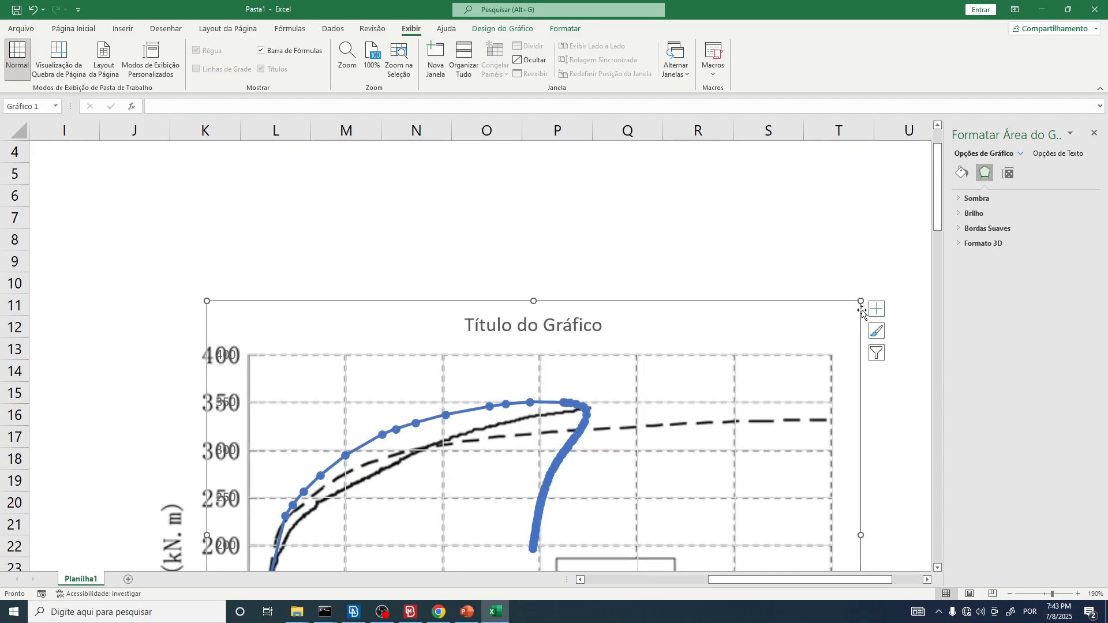
Step: Examine the gridline alignment up close, deselect the chart, and compare the blue curve with the paper's test and FEA curves
scroll(868, 319, "up", 3, "ctrl")
scroll(849, 332, "up", 2)
left_click_drag(762, 579, 1003, 536)
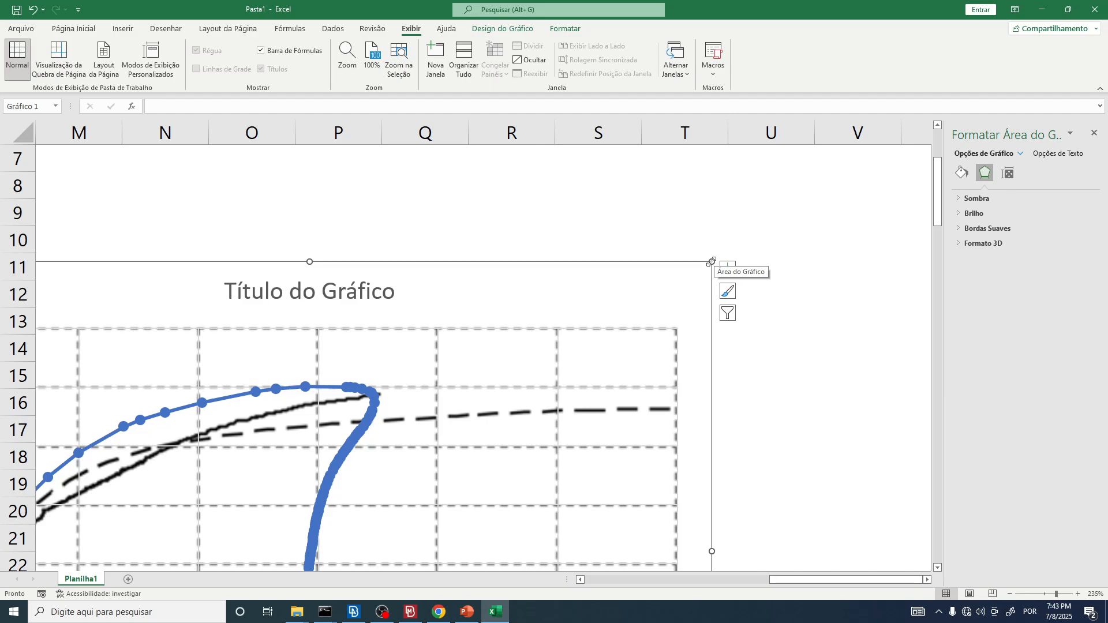
left_click(831, 293)
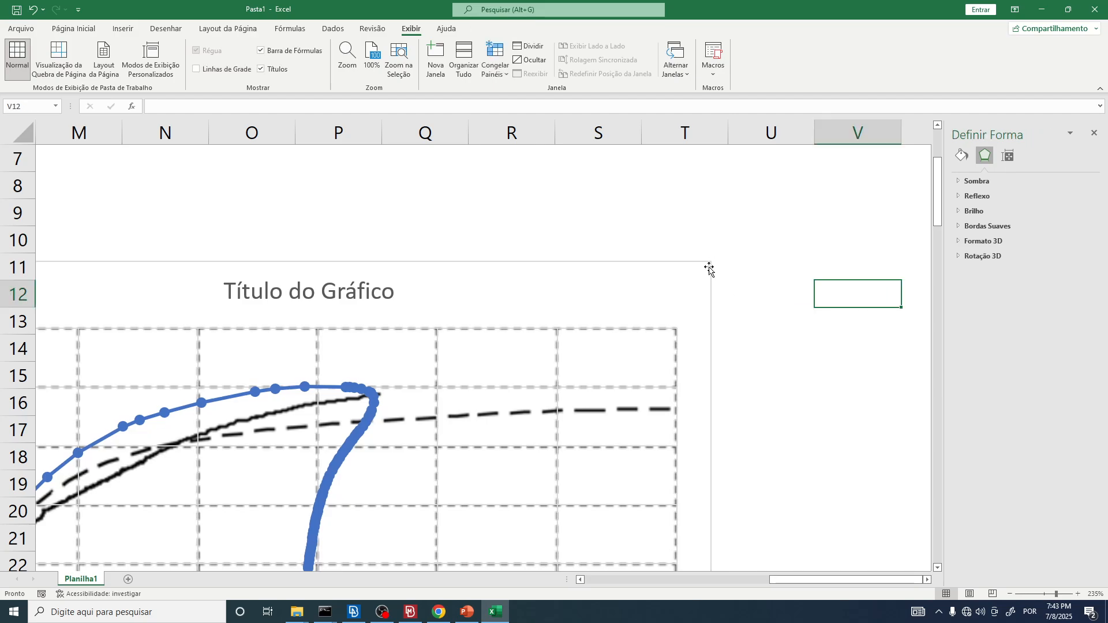
scroll(693, 254, "down", 6, "ctrl")
scroll(687, 272, "down", 3)
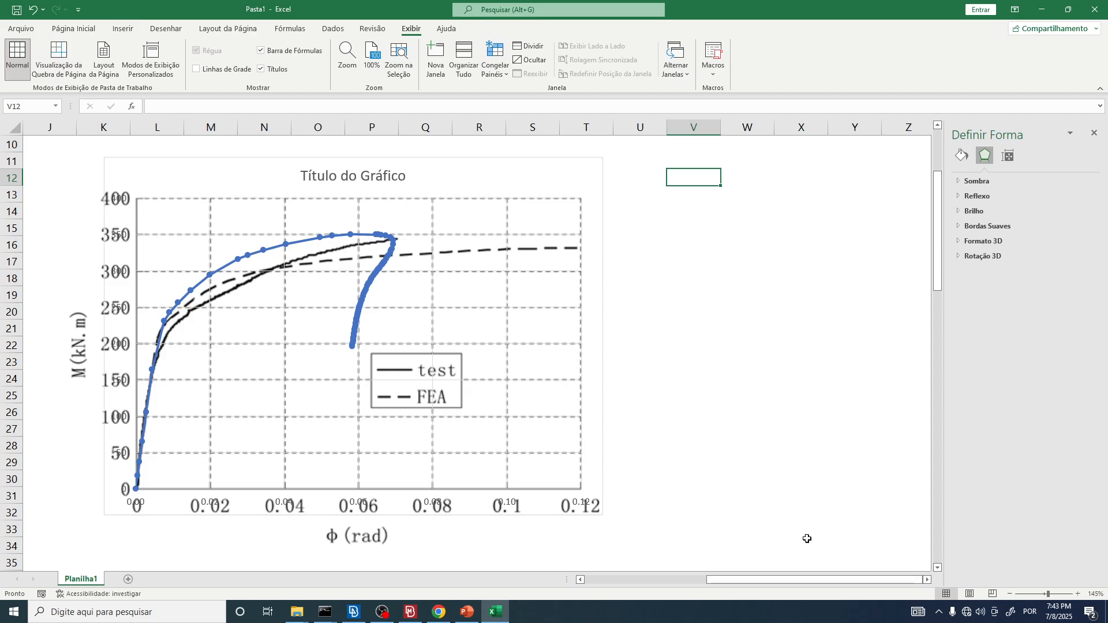
scroll(774, 384, "down", 1, "ctrl")
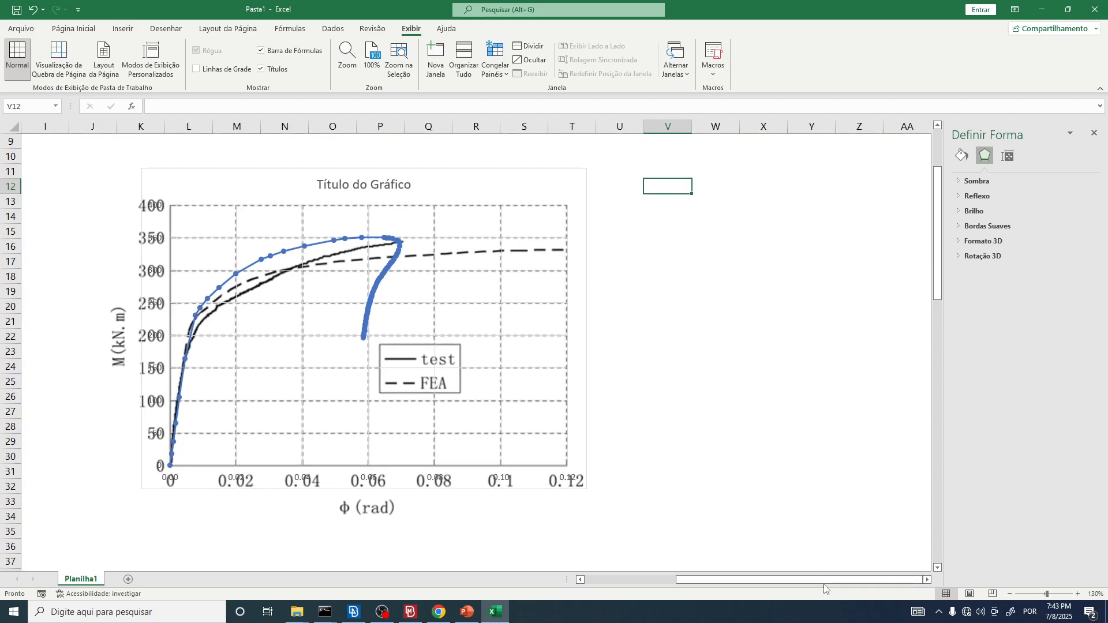
left_click_drag(716, 582, 671, 581)
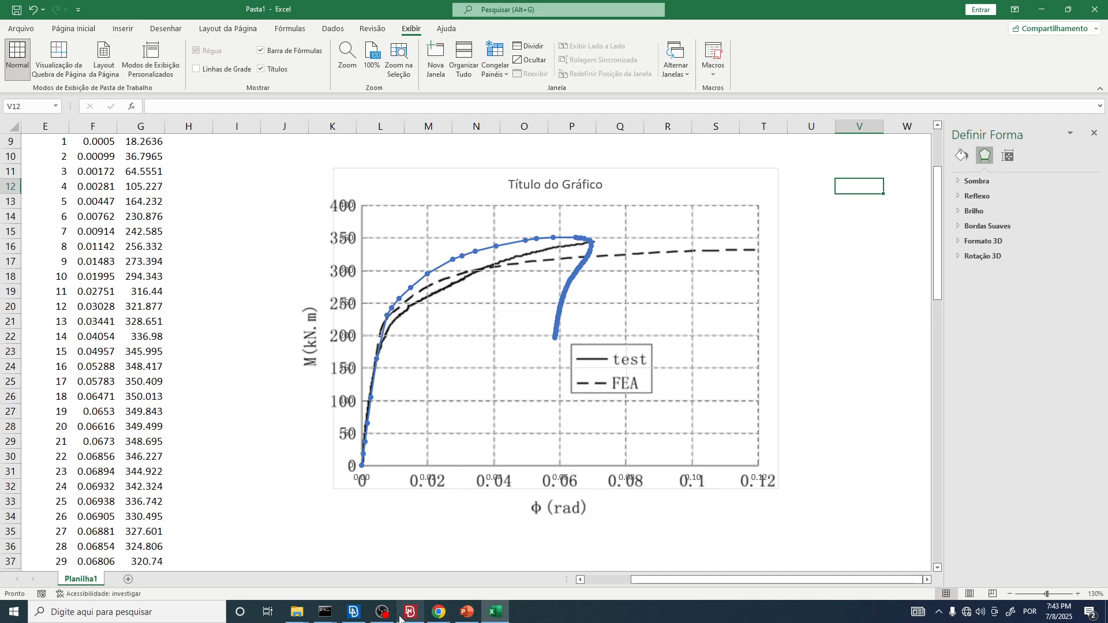
Step: Switch to Chrome, skim the shi2008.pdf paper, and find the Fig. 2 testing set photo in shi2007.pdf
mouse_move(409, 619)
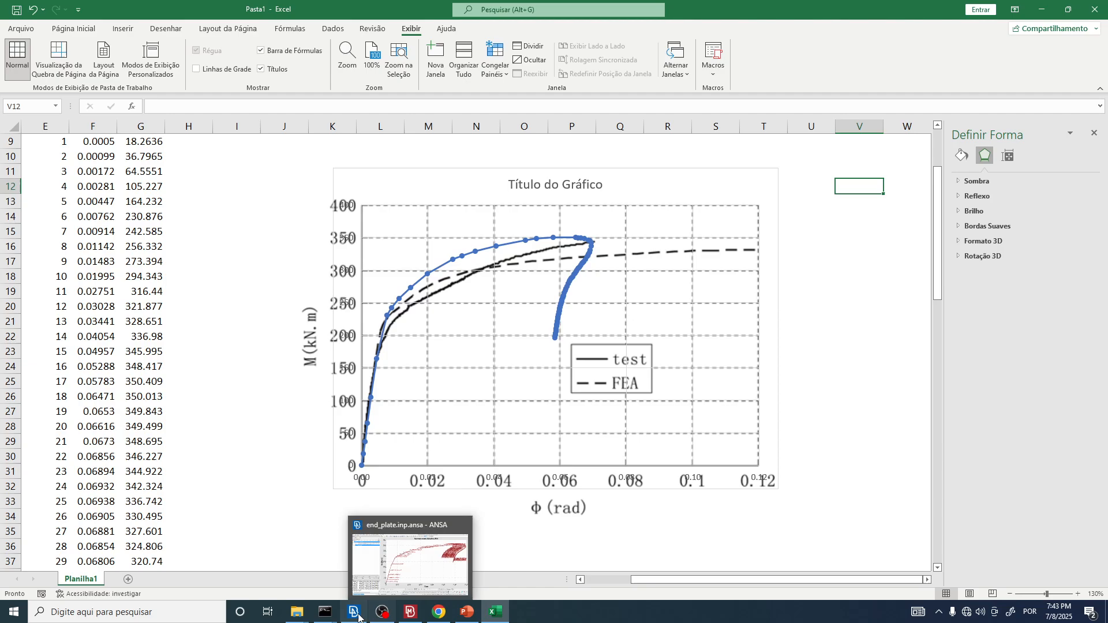
left_click(470, 575)
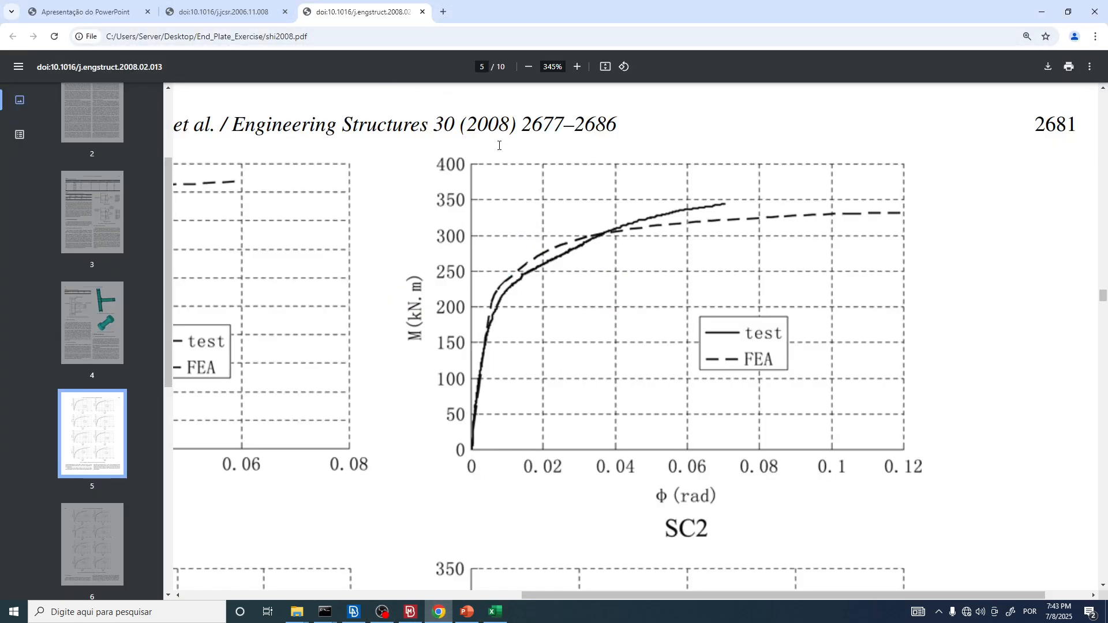
scroll(537, 196, "down", 4, "ctrl")
scroll(594, 304, "up", 10)
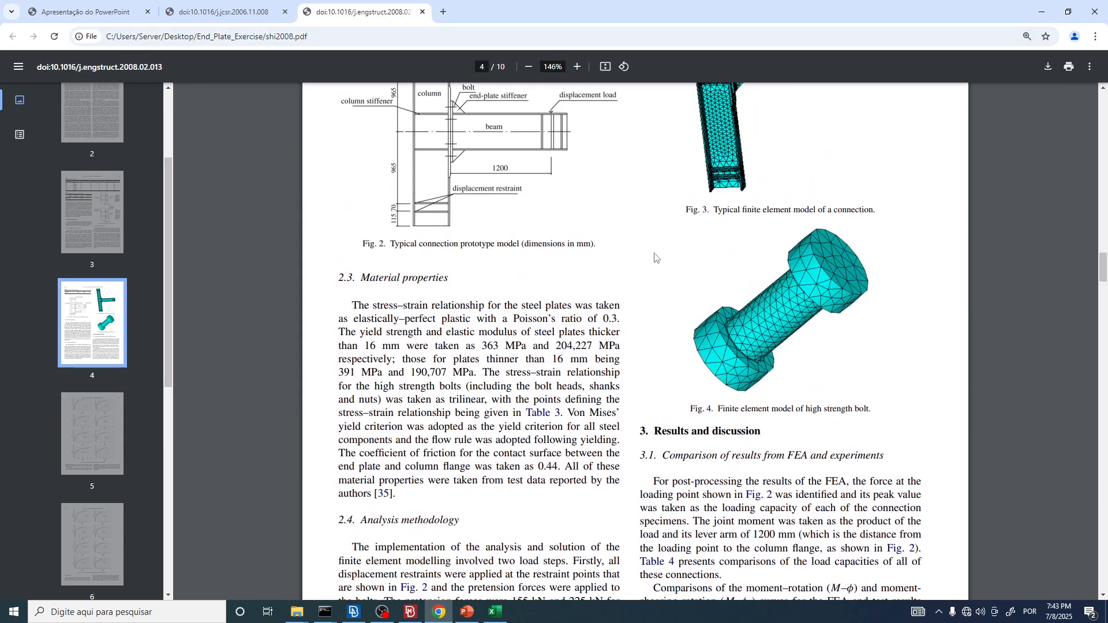
scroll(651, 257, "up", 20)
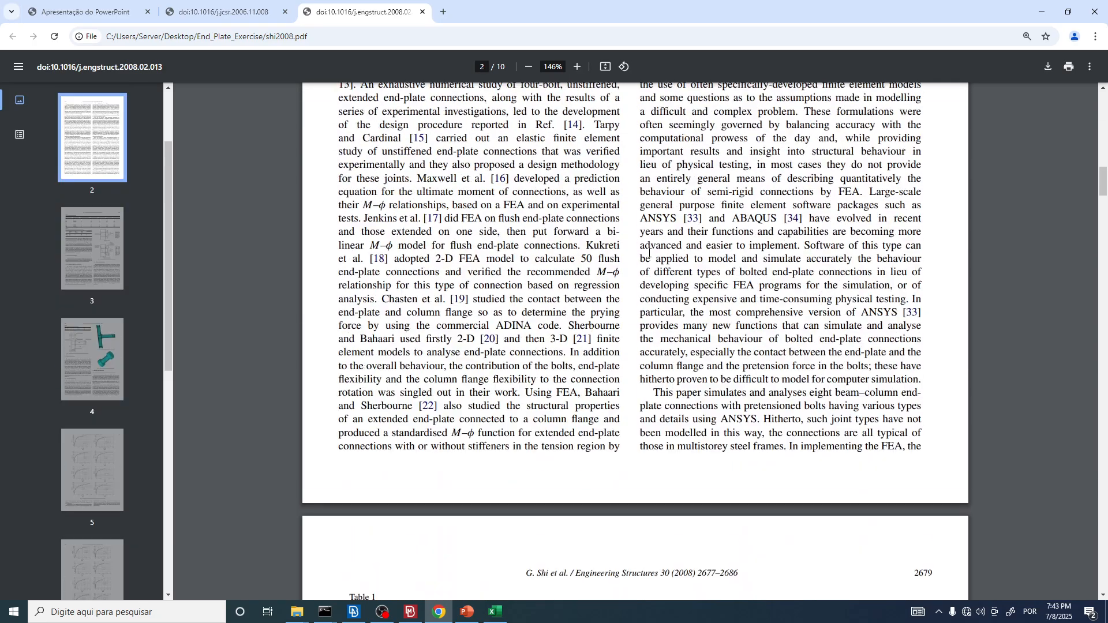
scroll(661, 254, "down", 2)
left_click(255, 6)
scroll(859, 336, "down", 4)
scroll(1062, 328, "up", 2)
scroll(1061, 328, "up", 3, "ctrl")
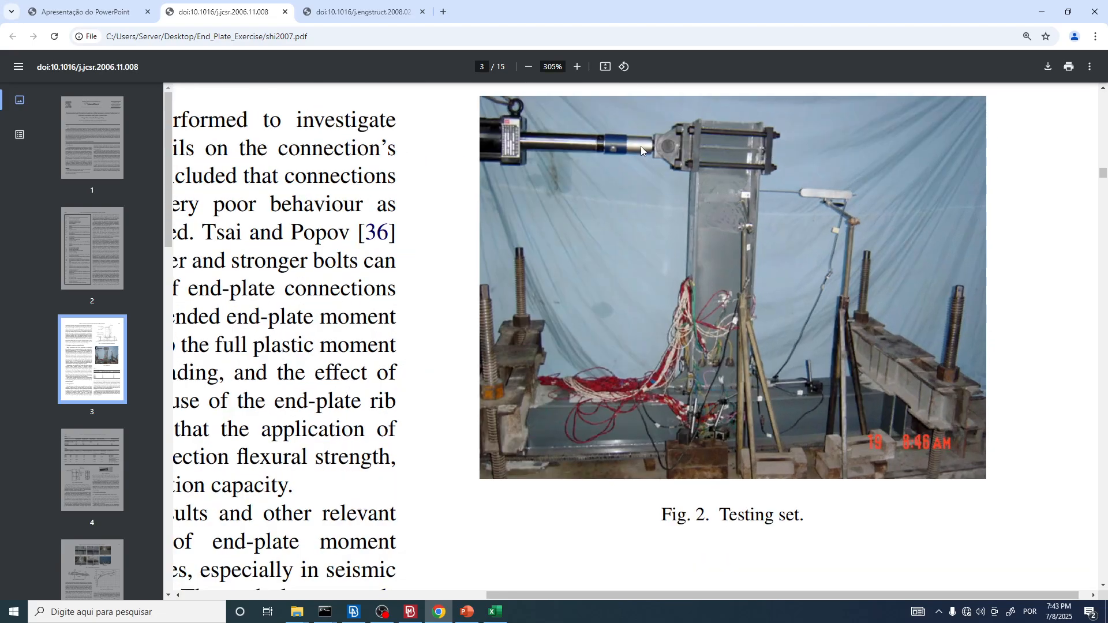
scroll(695, 203, "up", 1)
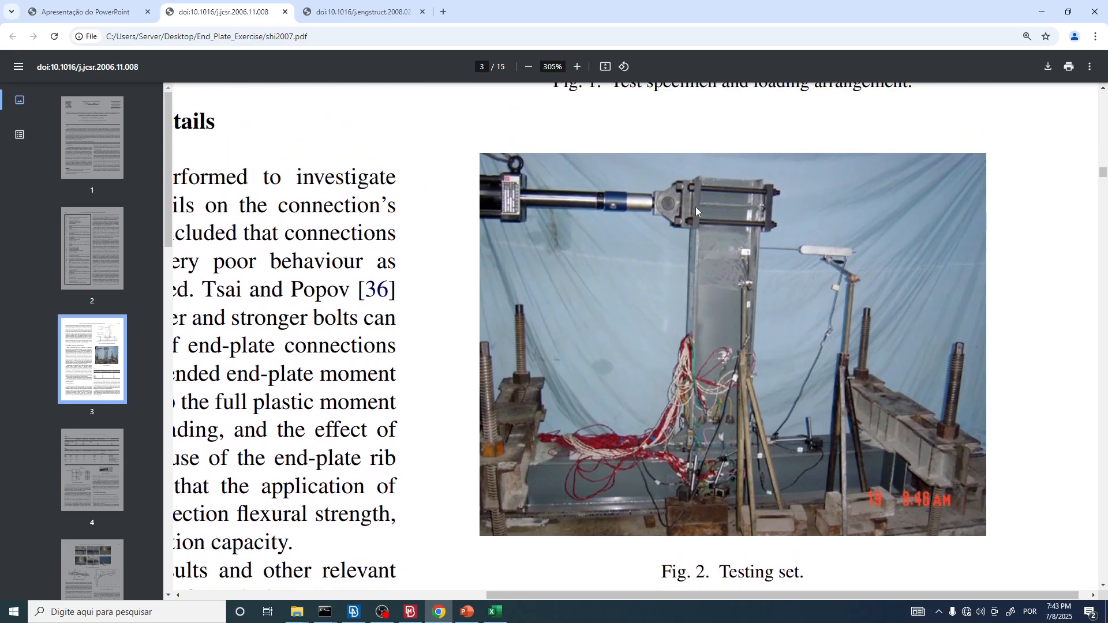
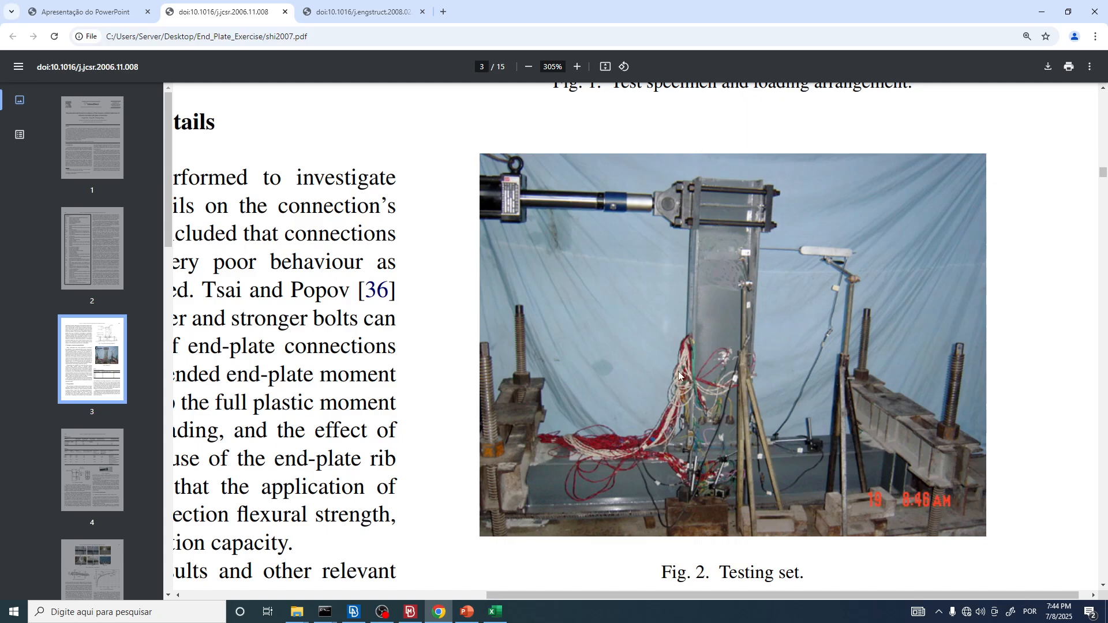
Step: Compare the overlaid moment-rotation curves in Excel with the Fig. 2 testing set photo in shi2007.pdf in Chrome
scroll(706, 293, "down", 3, "ctrl")
key("alt+Tab")
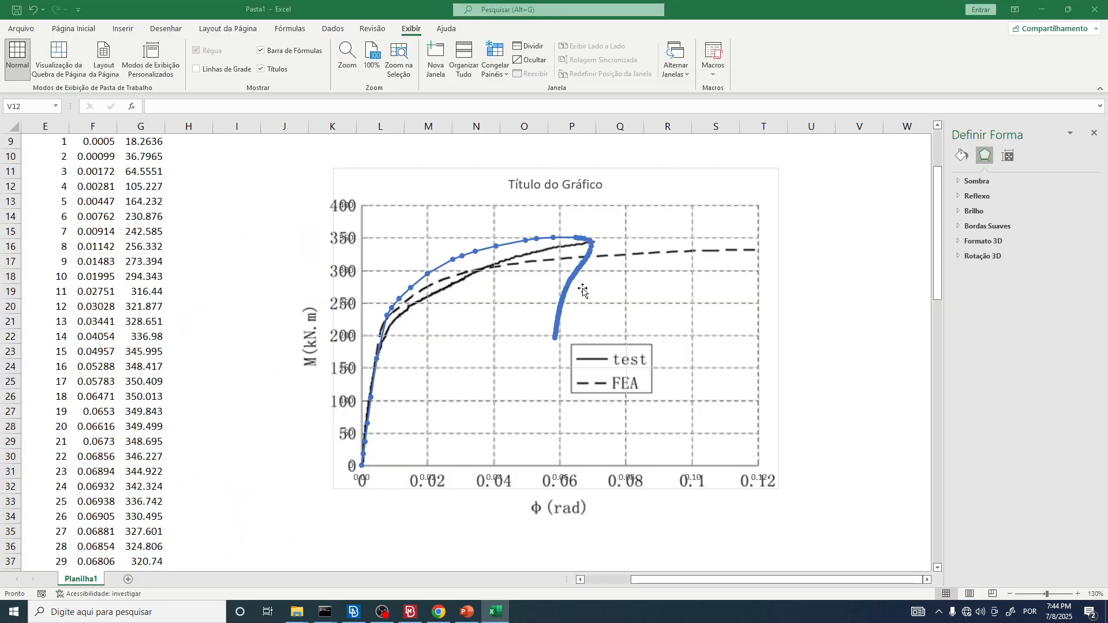
key("alt+Tab")
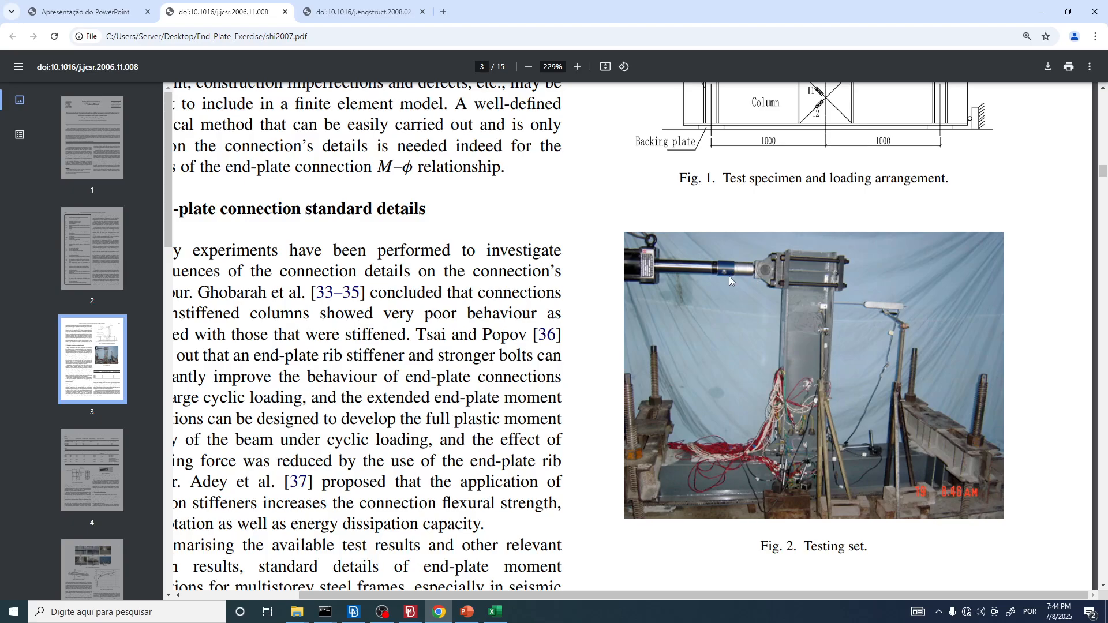
key("alt+Tab")
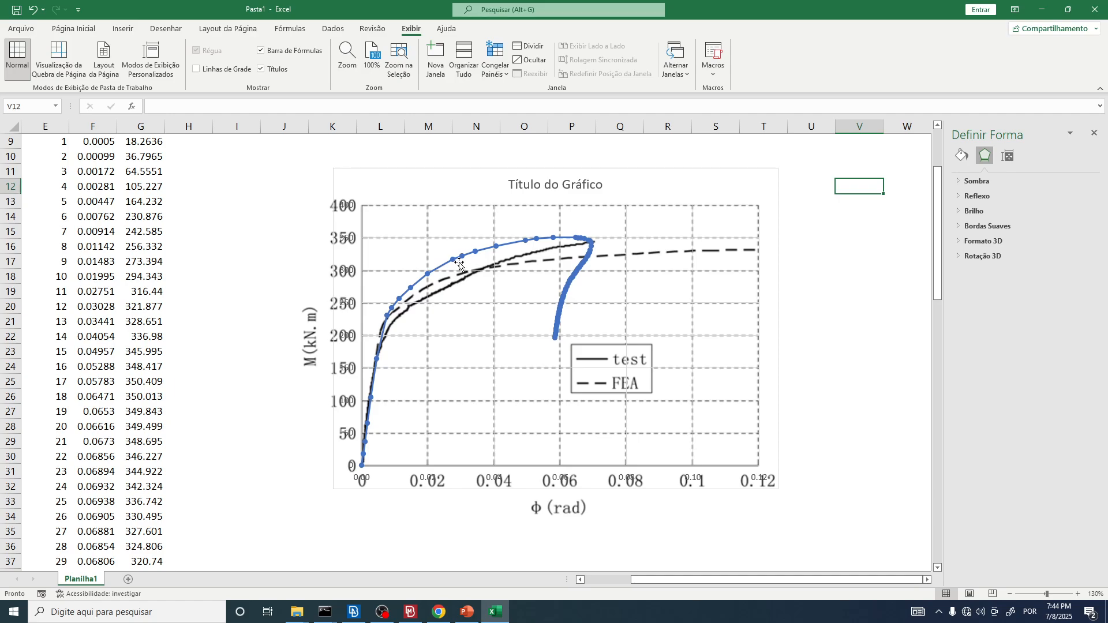
key("alt+Tab")
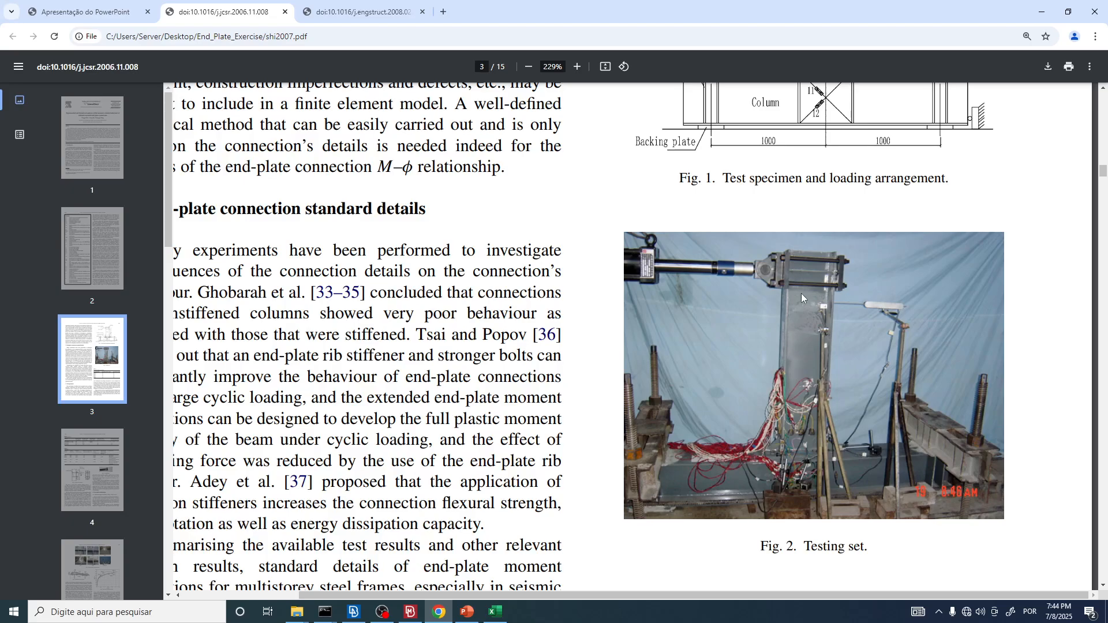
key("alt+Tab")
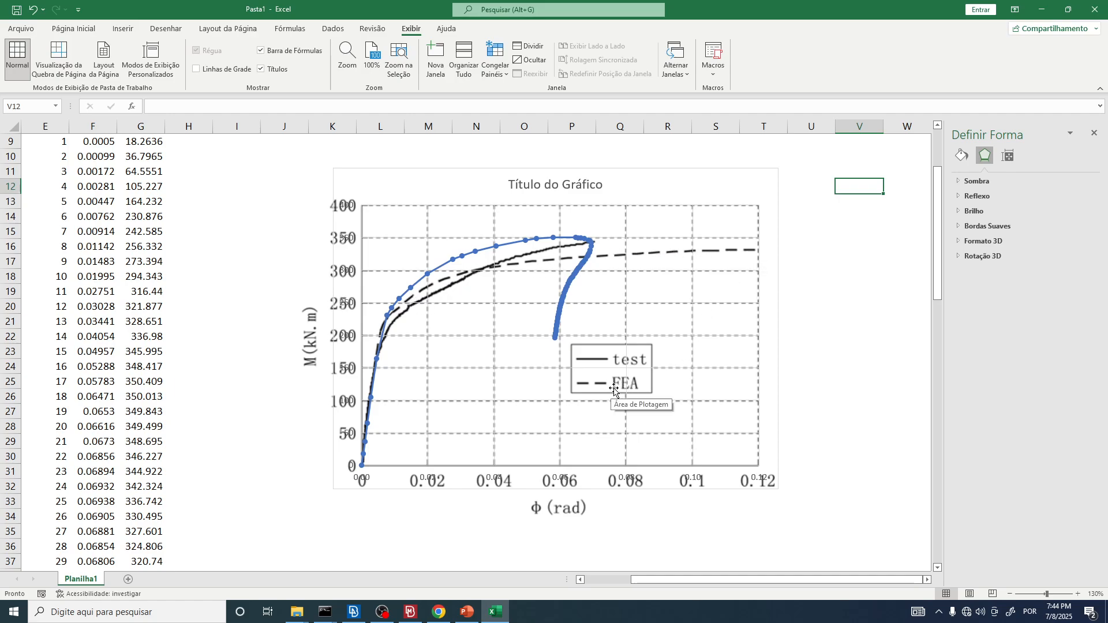
Step: Switch to Chrome and find the typical connection prototype and finite element model figures on page 4 of shi2008.pdf
left_click(439, 612)
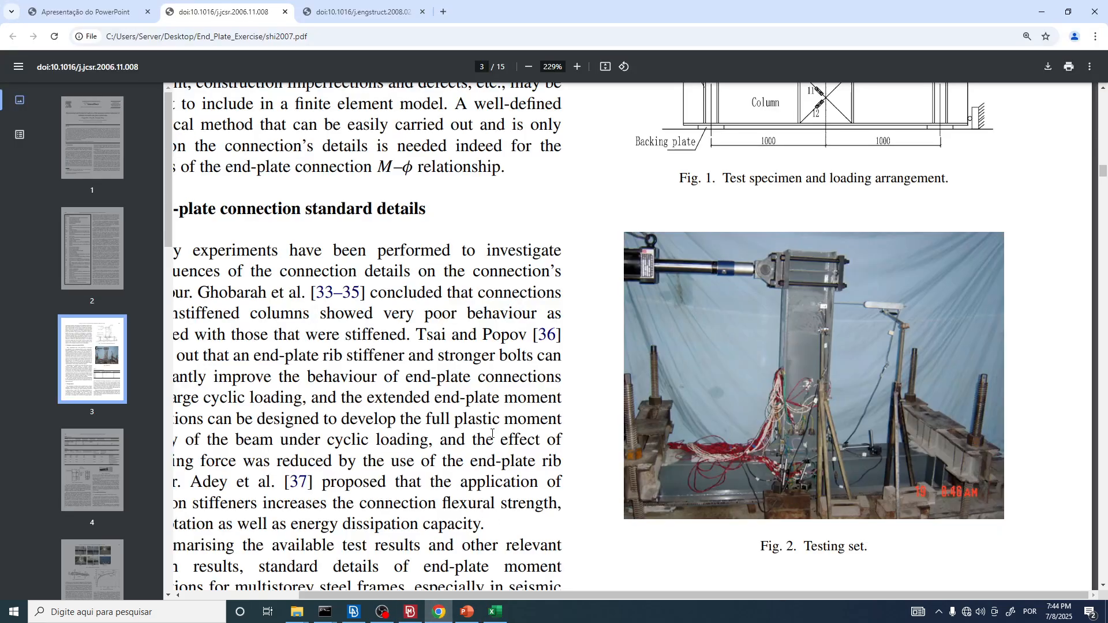
key("ctrl+Tab")
scroll(664, 205, "up", 10)
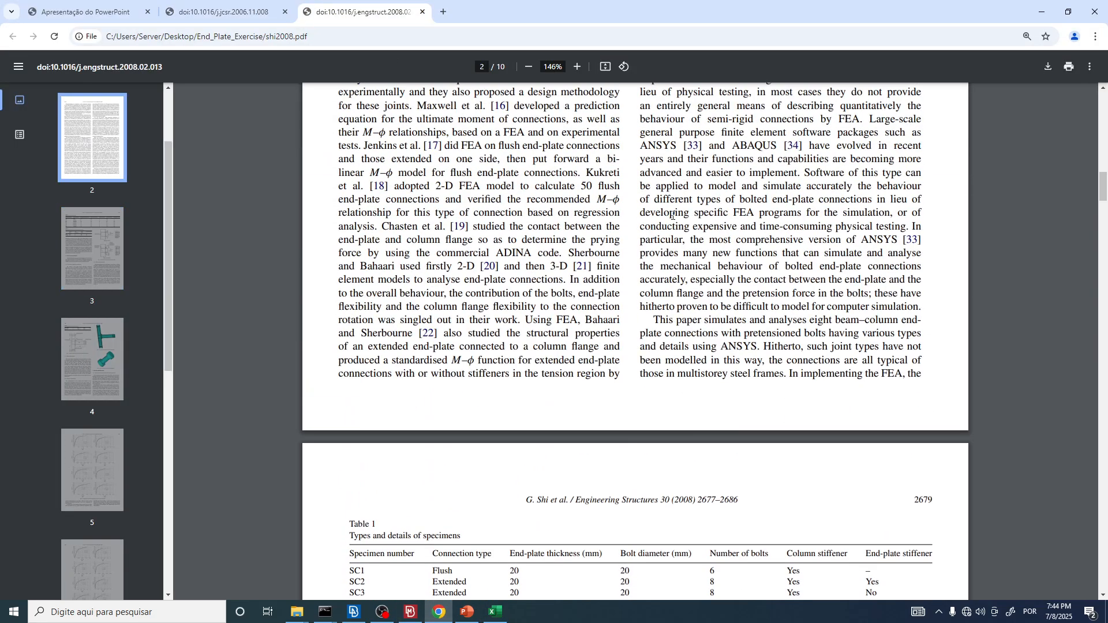
scroll(664, 205, "up", 10)
scroll(638, 342, "down", 20)
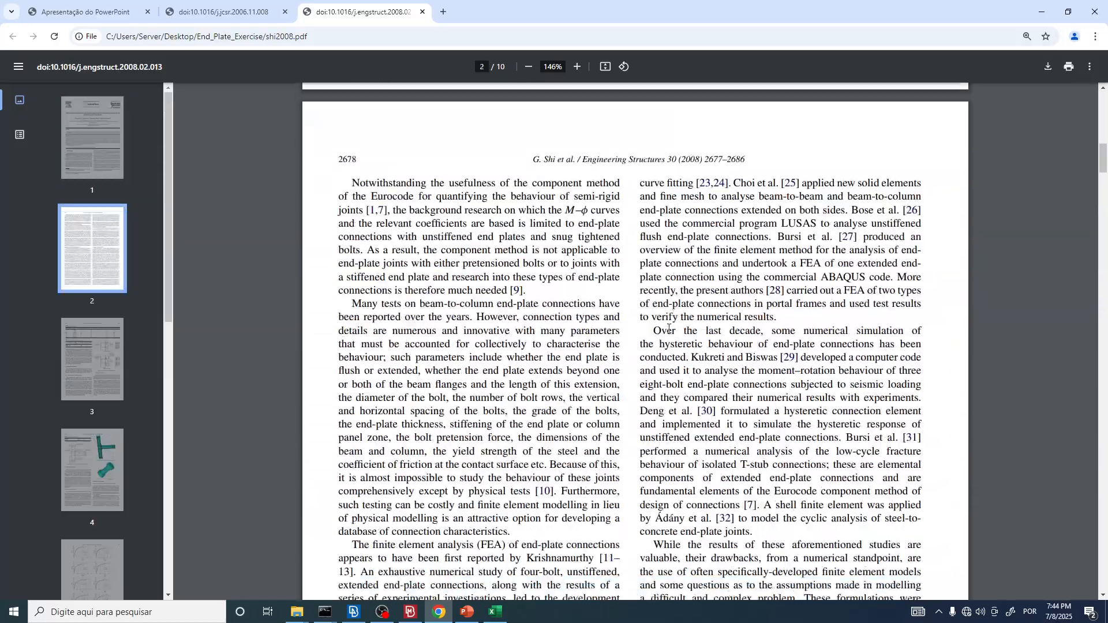
scroll(638, 342, "down", 15)
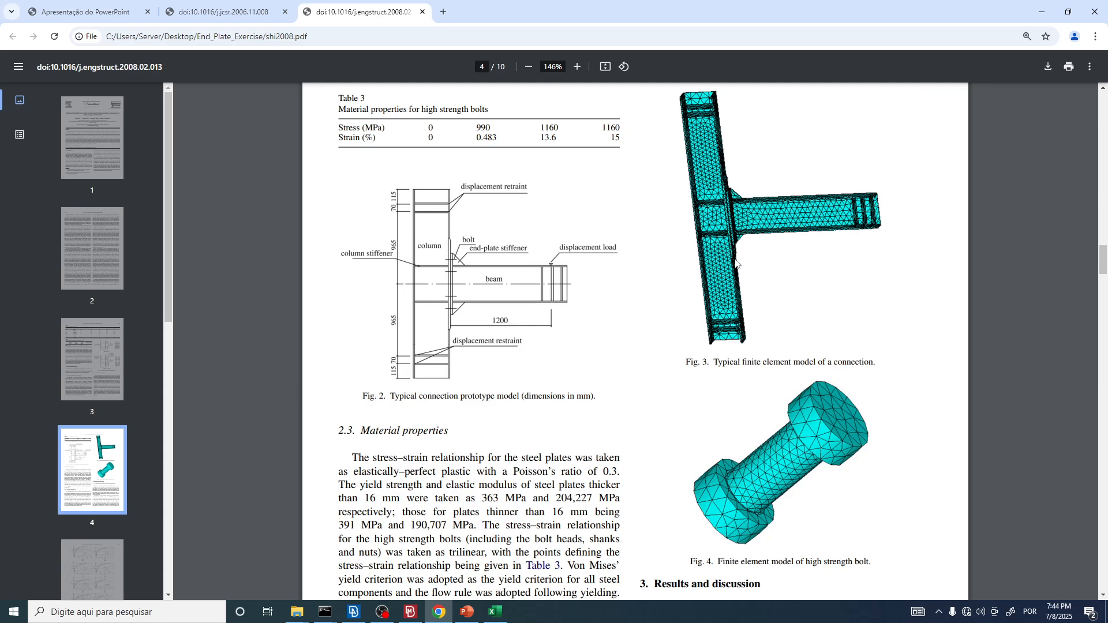
Step: Review the test and FEA curves in Excel, then examine Figs. 2 and 3 of shi2008.pdf up close in Chrome
key("alt+Tab")
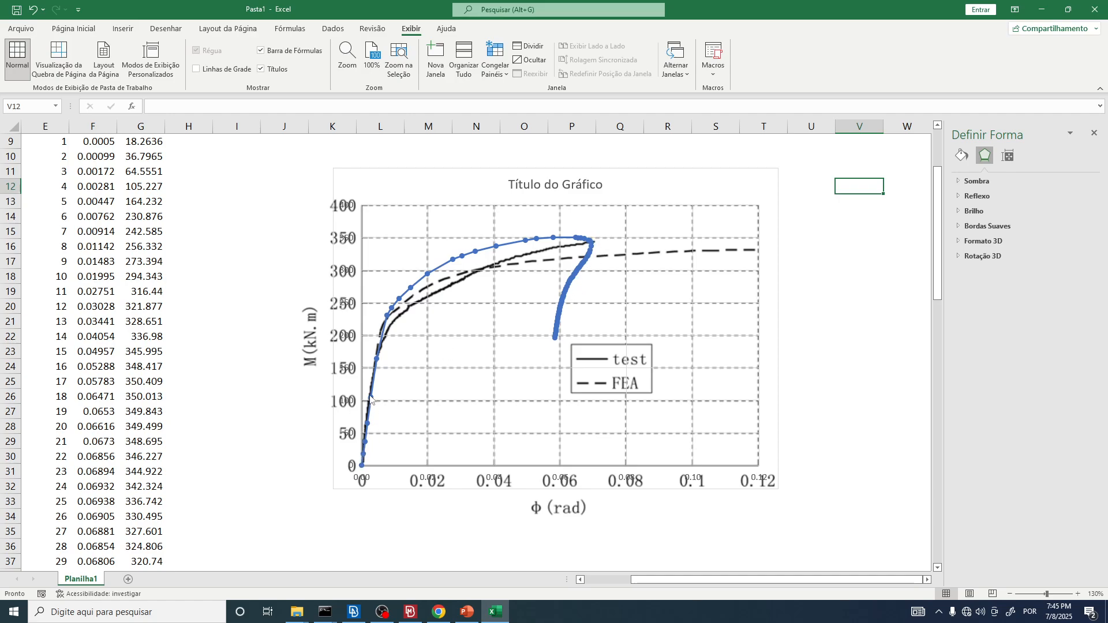
mouse_move(382, 340)
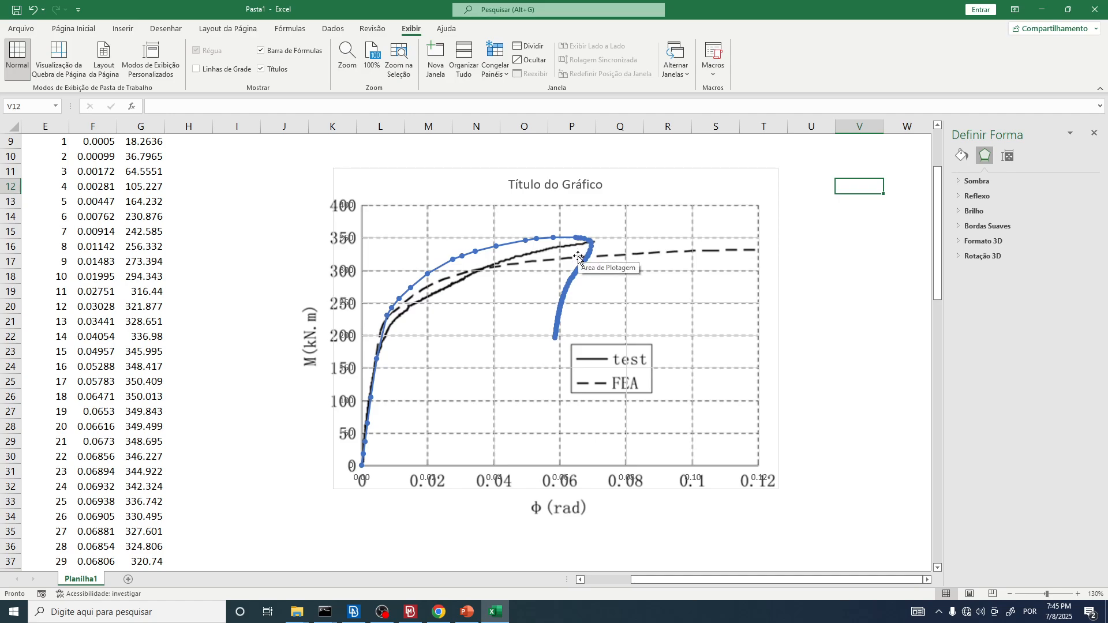
key("alt+Tab")
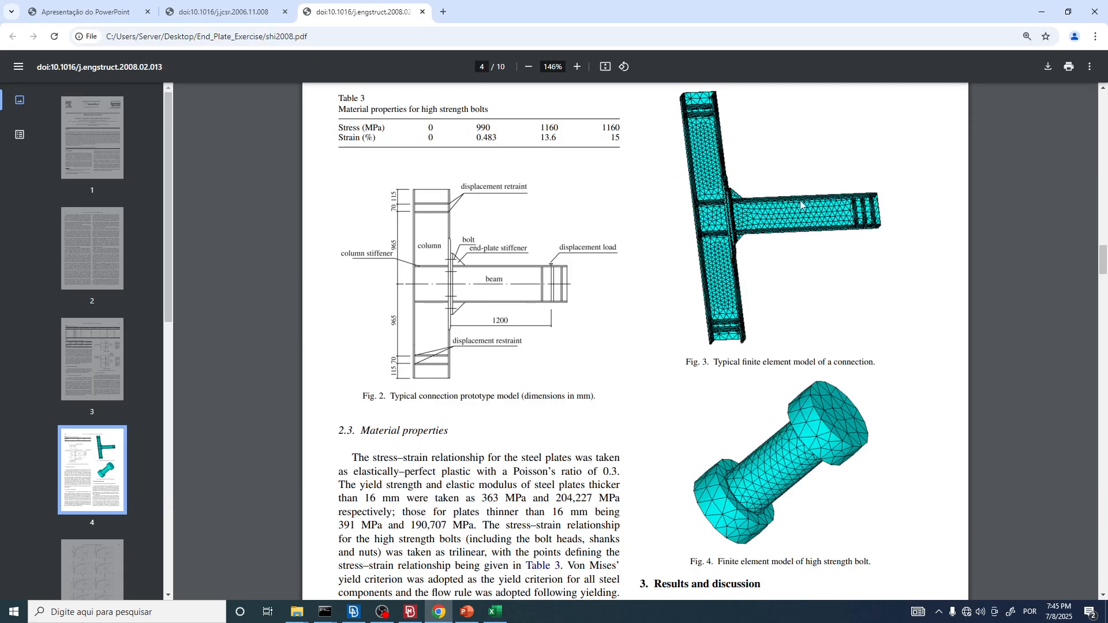
scroll(721, 279, "up", 2, "ctrl")
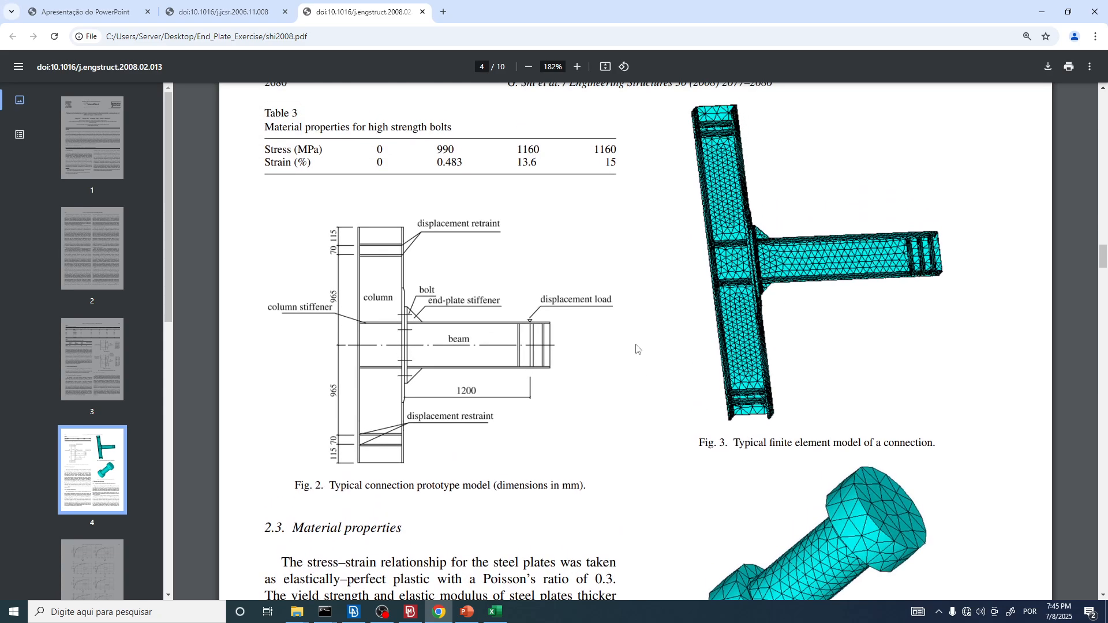
scroll(761, 347, "up", 1)
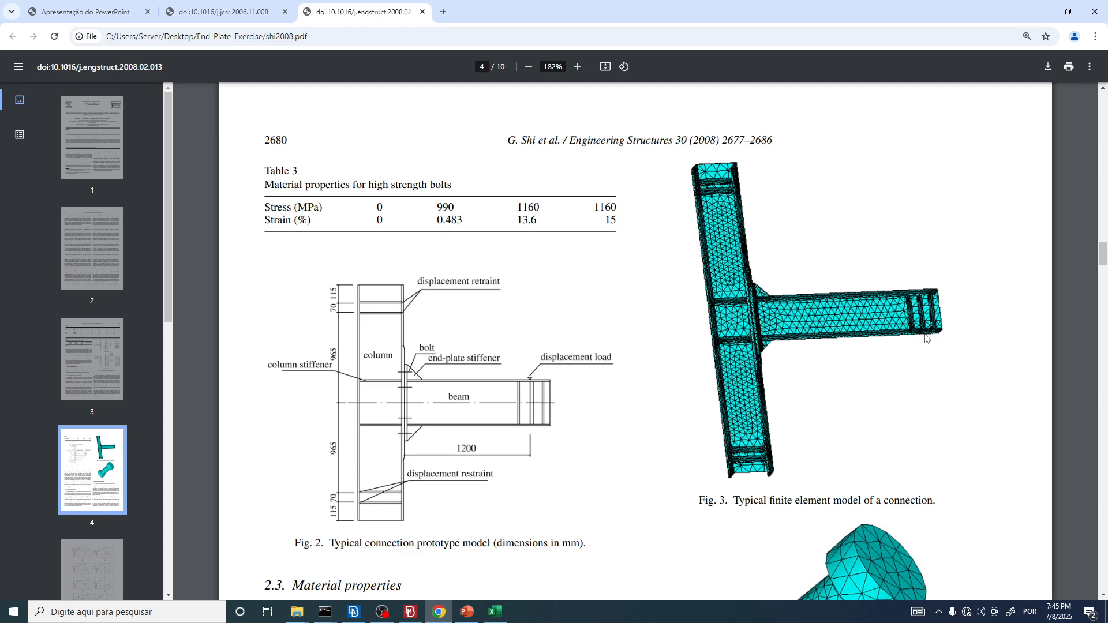
Step: Switch to ANSA and examine the beam tip and end-plate connection of the model
left_click(366, 615)
scroll(587, 383, "down", 3)
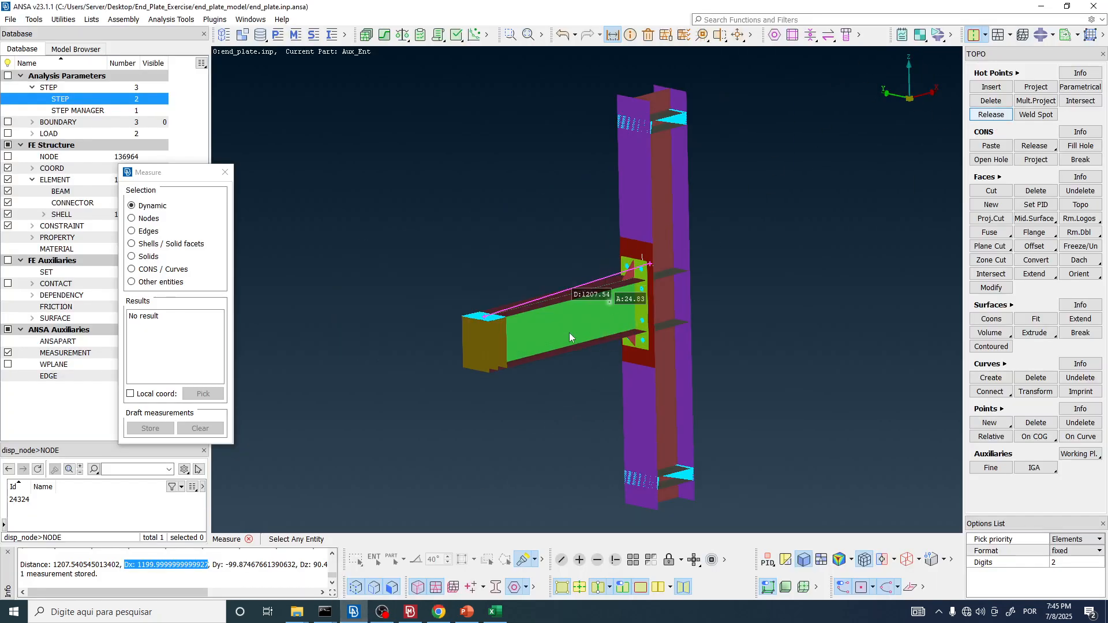
scroll(515, 356, "up", 3)
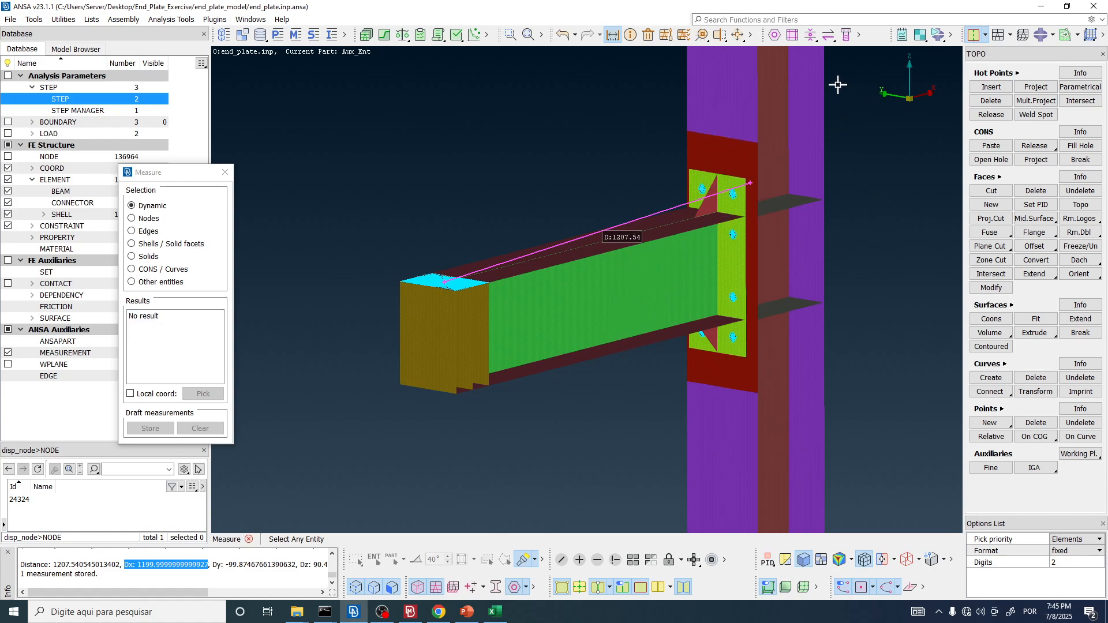
scroll(520, 335, "down", 2)
scroll(522, 338, "up", 2)
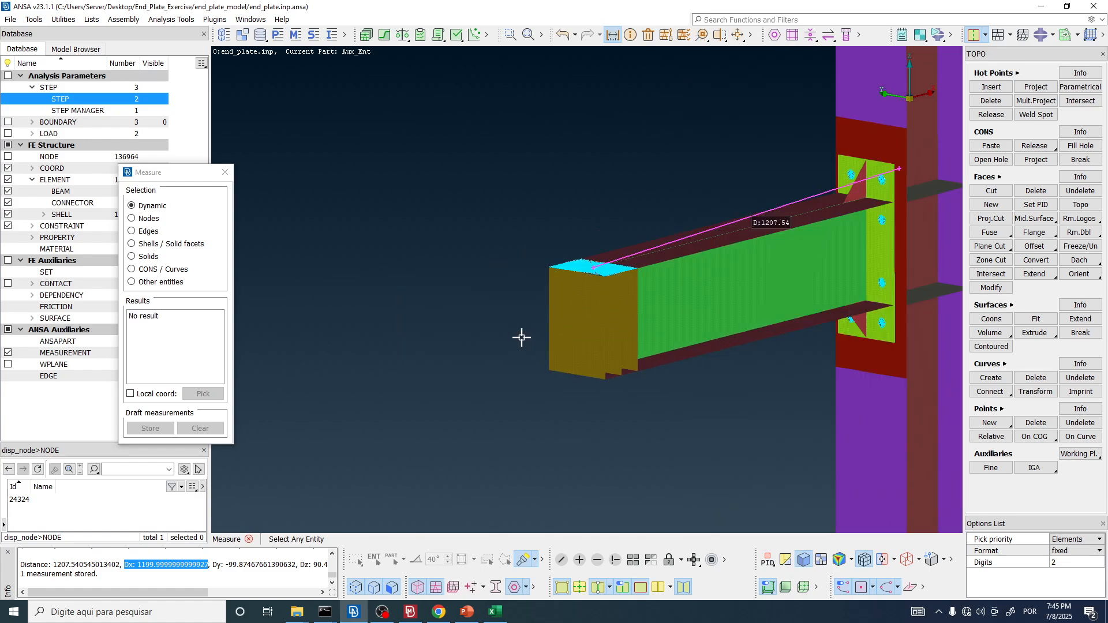
Step: Switch to META, close the curve's Plot Options, and show the MetaPost window with the Von Mises stress contour
left_click(411, 612)
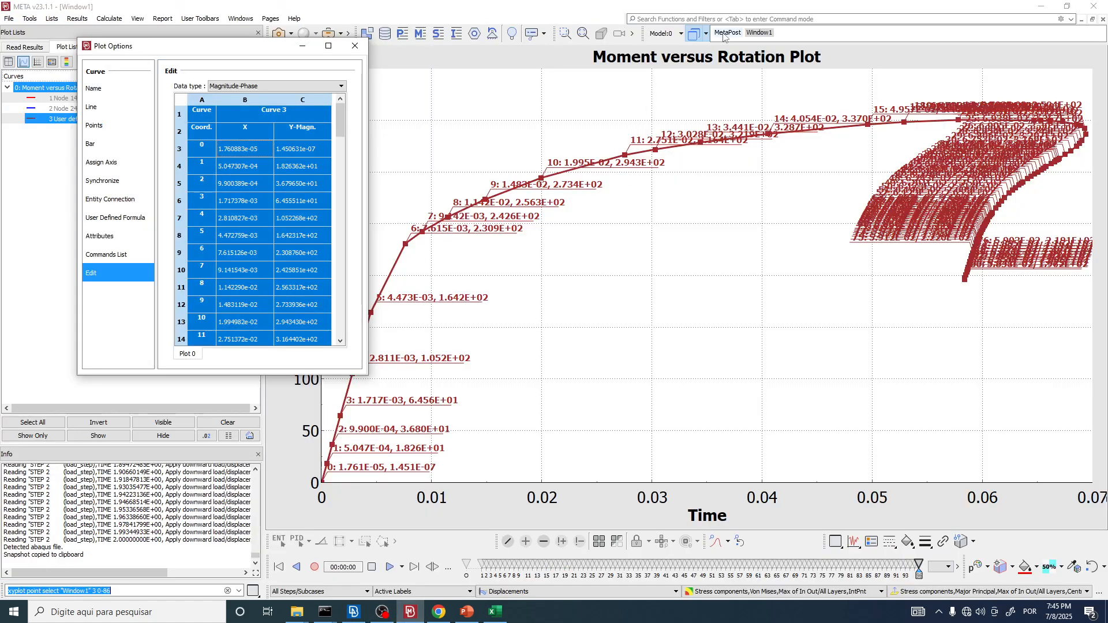
left_click(355, 46)
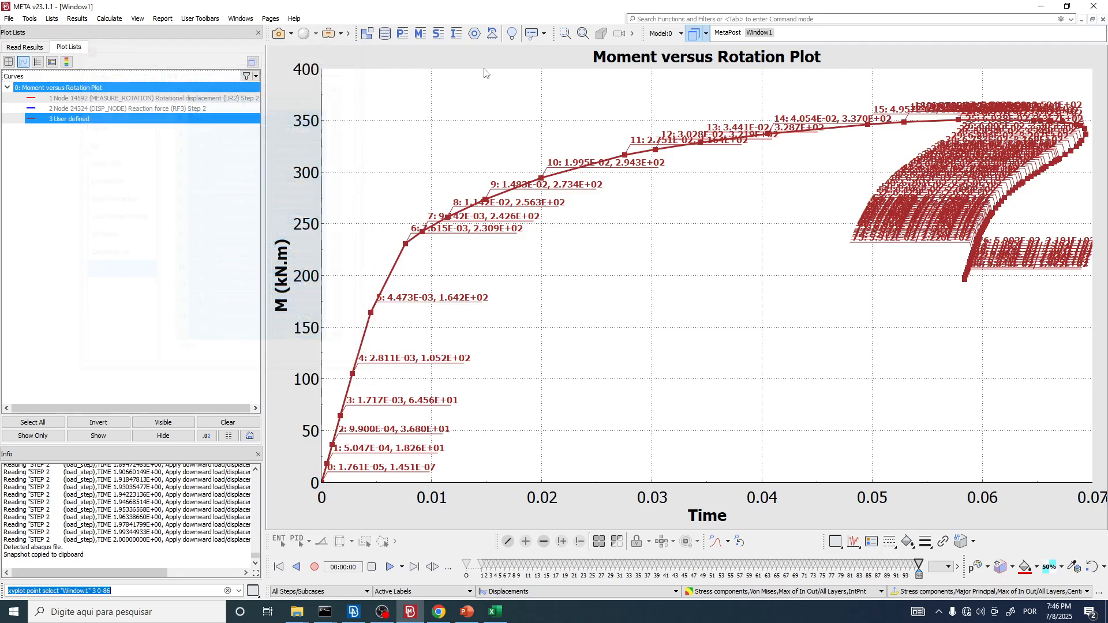
left_click(726, 33)
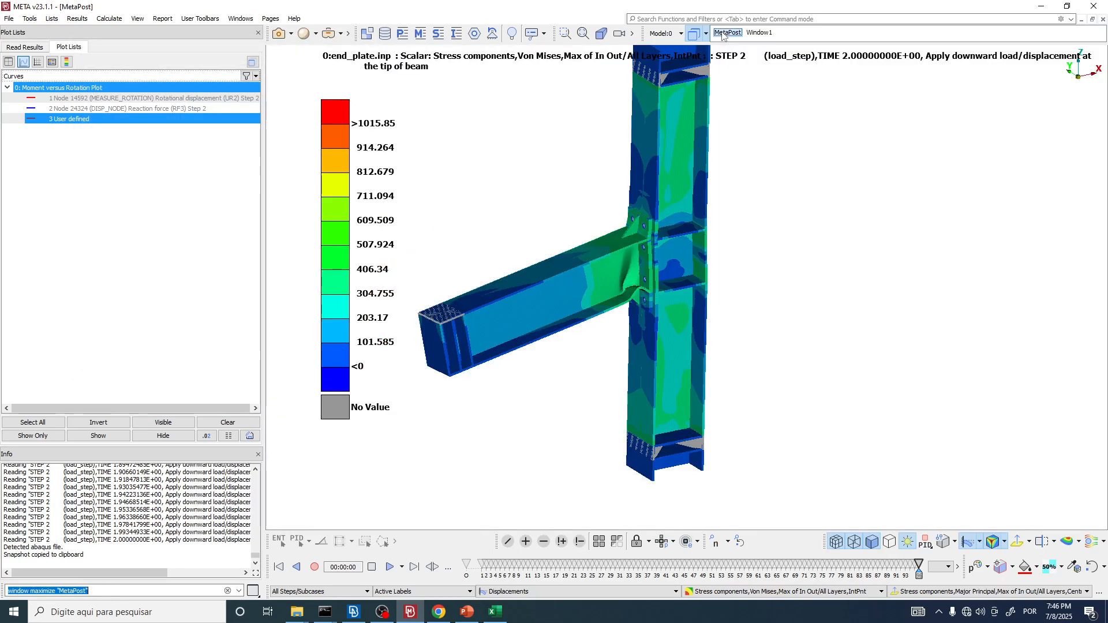
Step: Examine the beam's deformed shape from the front and from an oblique angle around the loaded tip
scroll(752, 189, "down", 2)
key("F5")
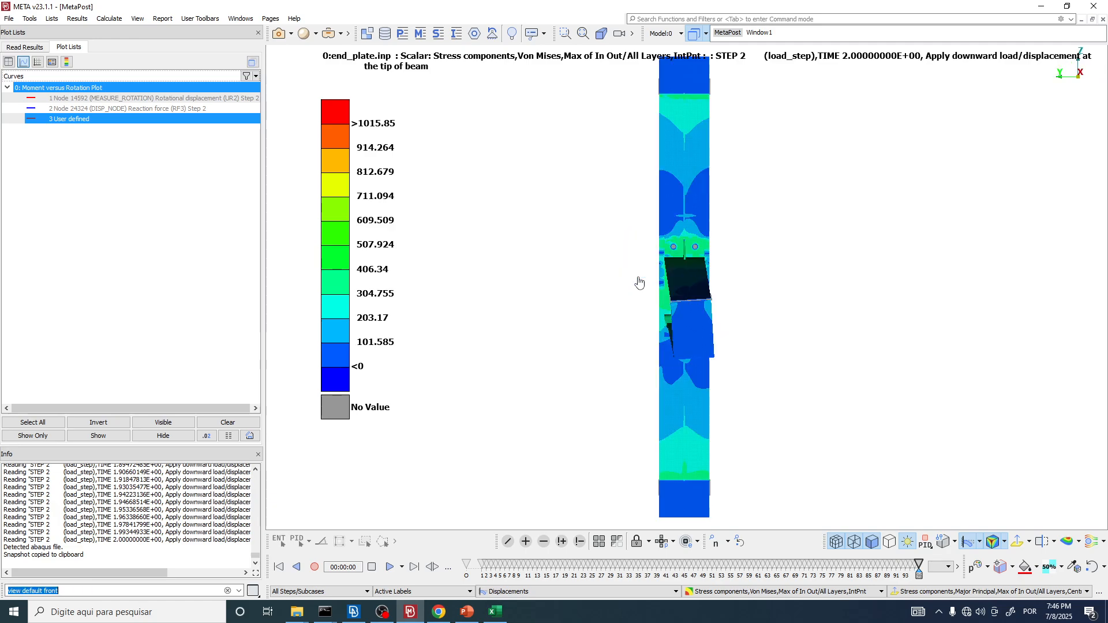
scroll(683, 321, "up", 3)
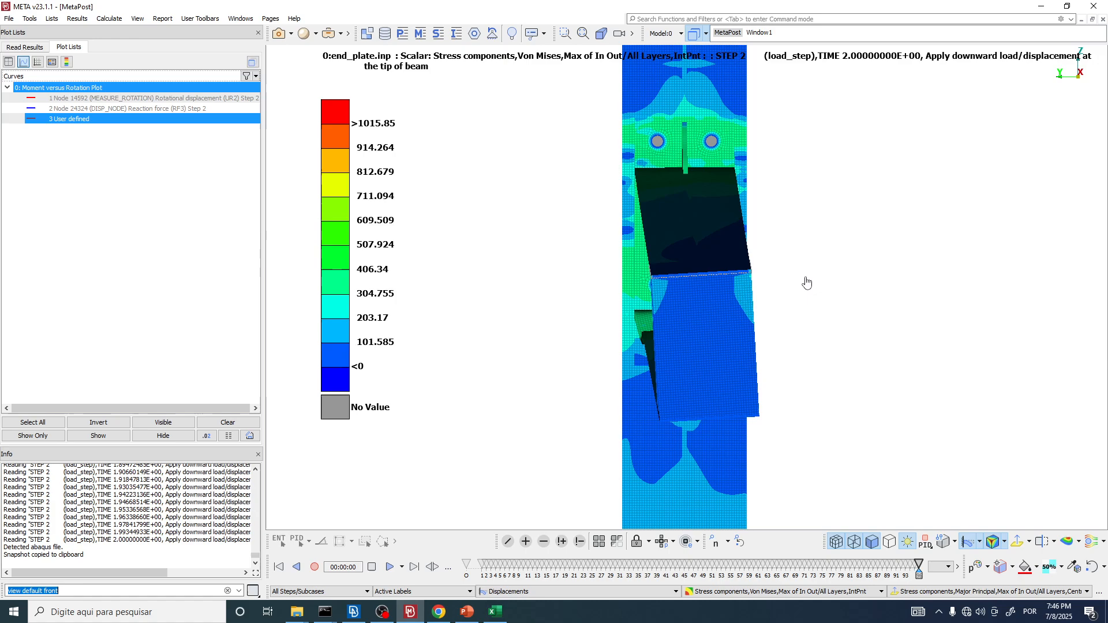
scroll(527, 283, "down", 4)
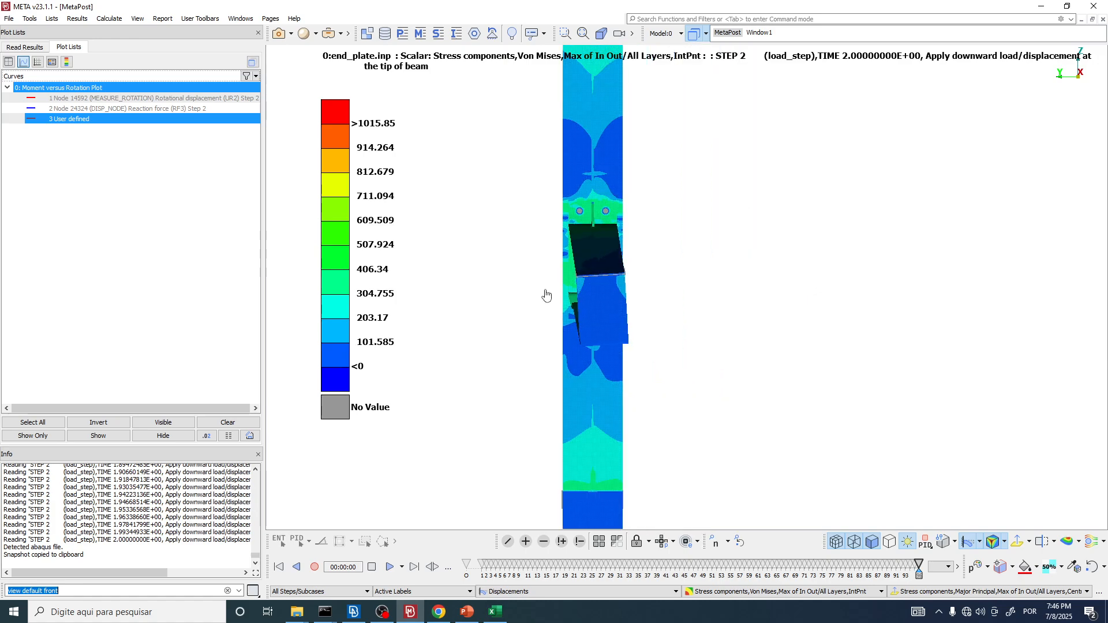
scroll(608, 319, "up", 2)
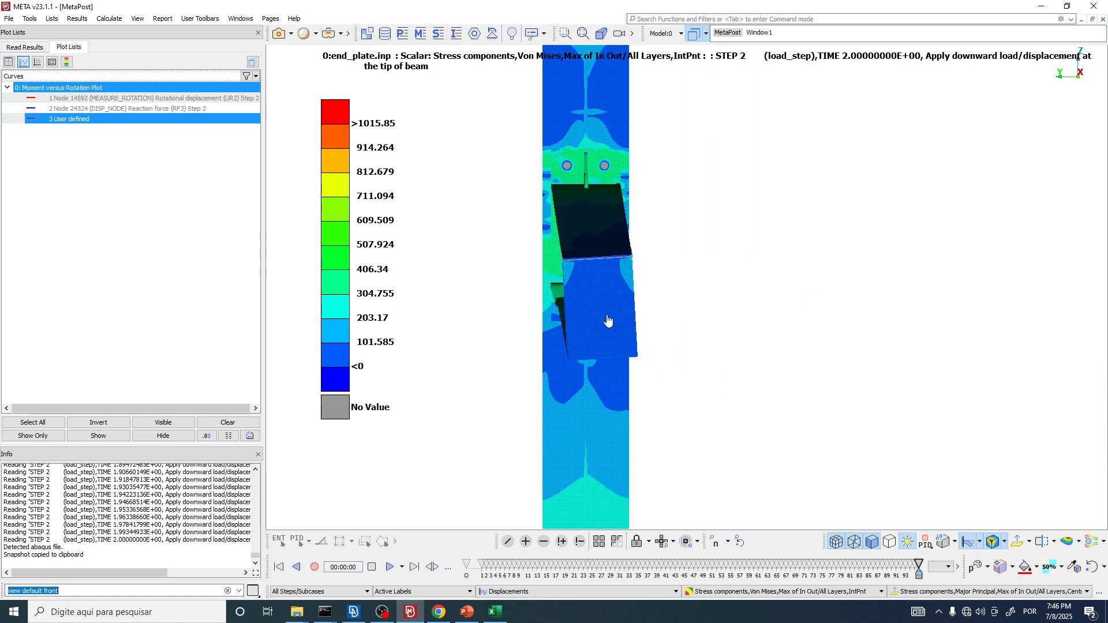
left_click_drag(614, 279, 537, 289, "ctrl")
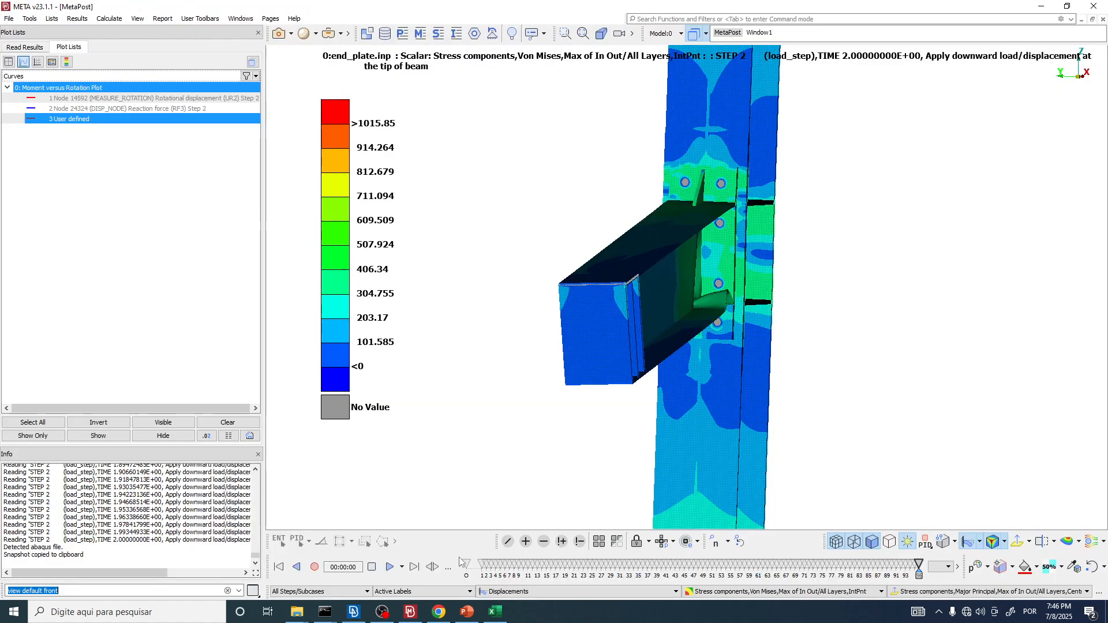
Step: Compare the finite element model in Fig. 3 of shi2008.pdf in Chrome with the overlaid curves in Excel
left_click(439, 613)
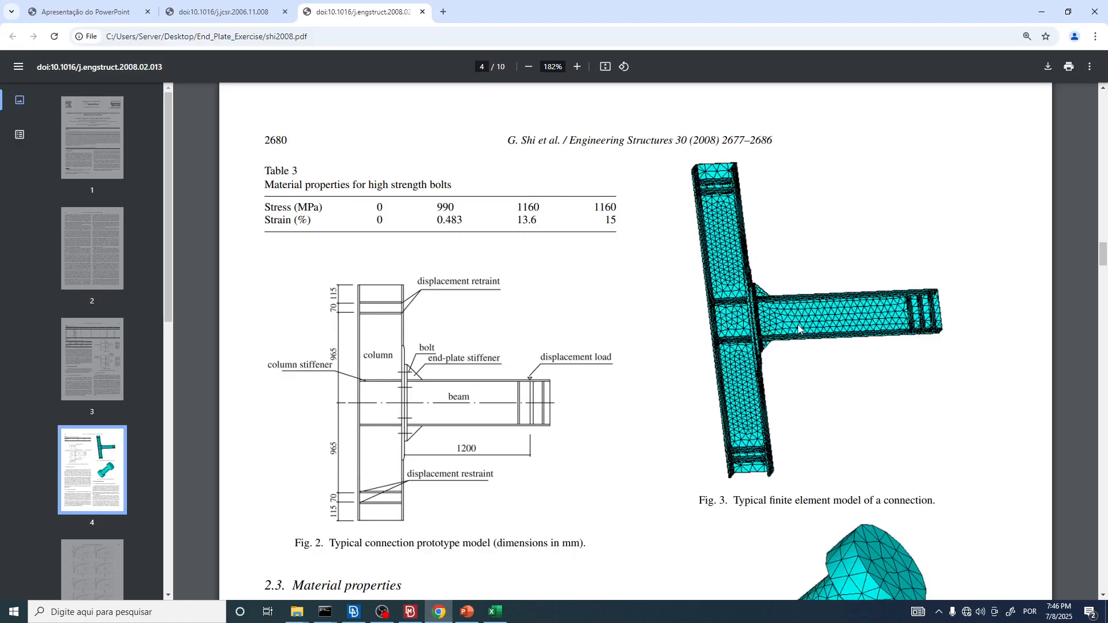
left_click(495, 612)
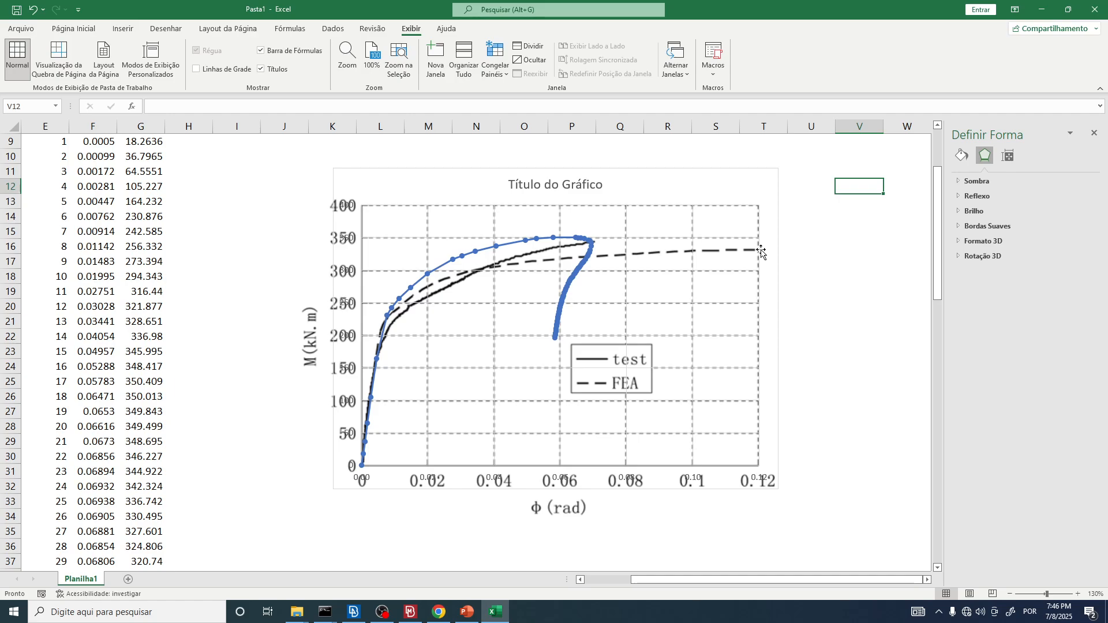
left_click(437, 614)
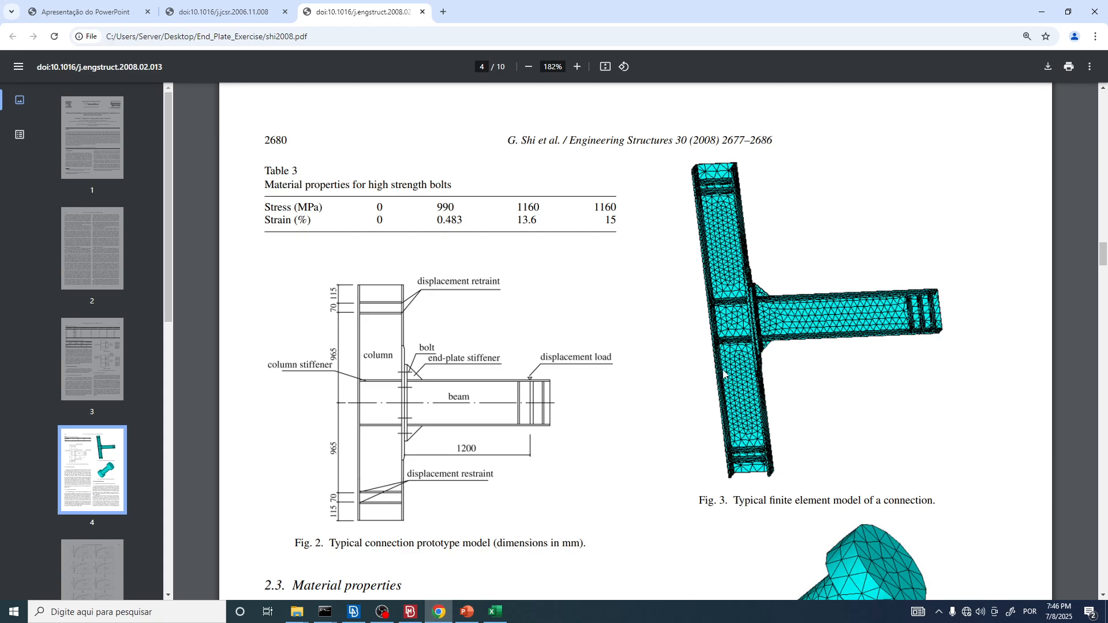
scroll(738, 310, "down", 1)
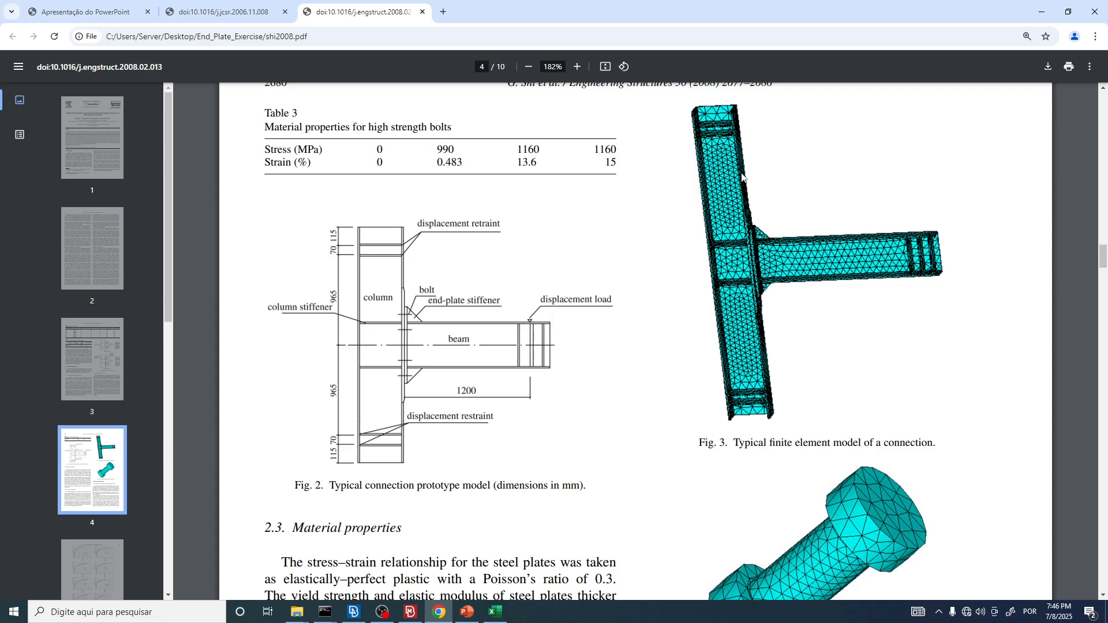
key("alt+Tab")
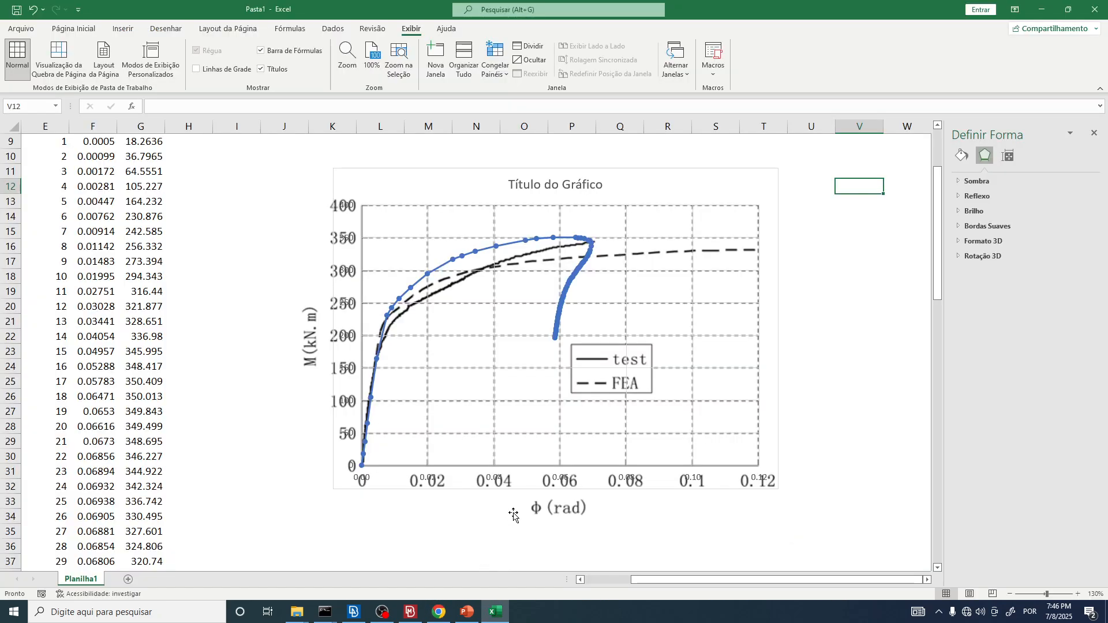
key("alt+Tab")
Step: Switch to META and examine the beam's lower flange and web deformation near the end plate from above
left_click(414, 616)
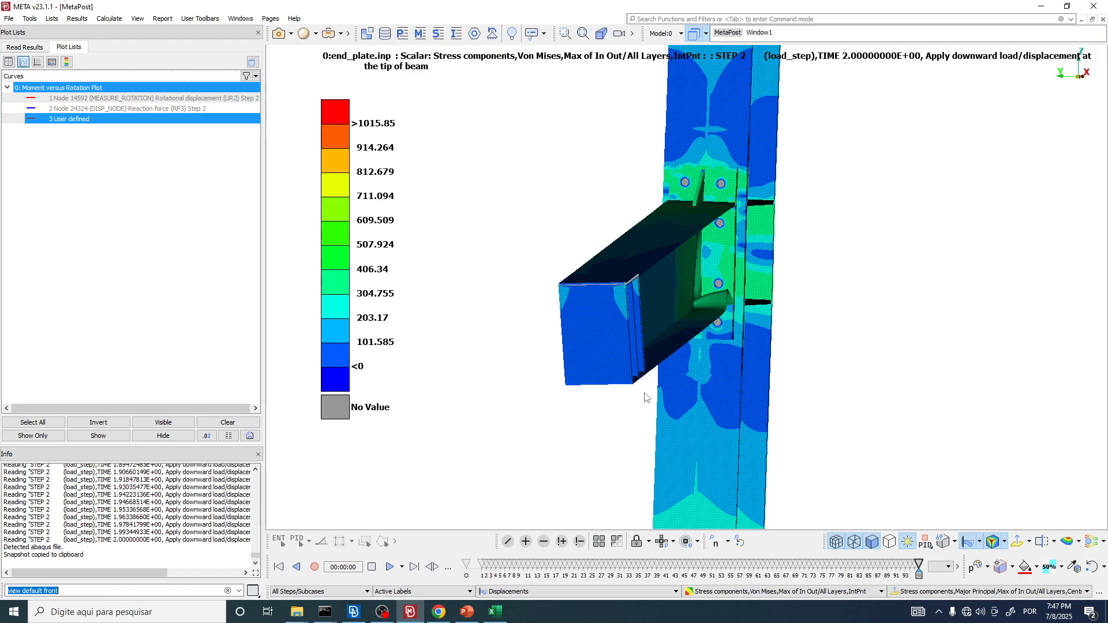
key("alt+Tab")
key("alt+Tab")
left_click_drag(652, 206, 688, 310, "ctrl")
scroll(701, 274, "up", 5)
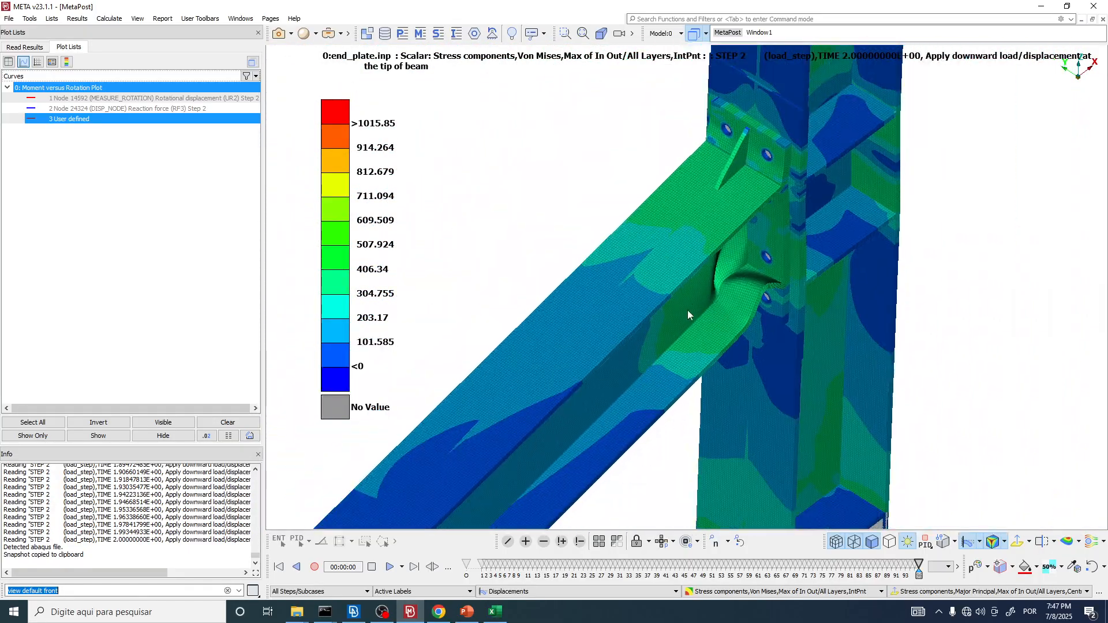
Step: Recheck the overlaid curves in Excel against the paper's prototype and finite element figures in Chrome
key("alt+Tab")
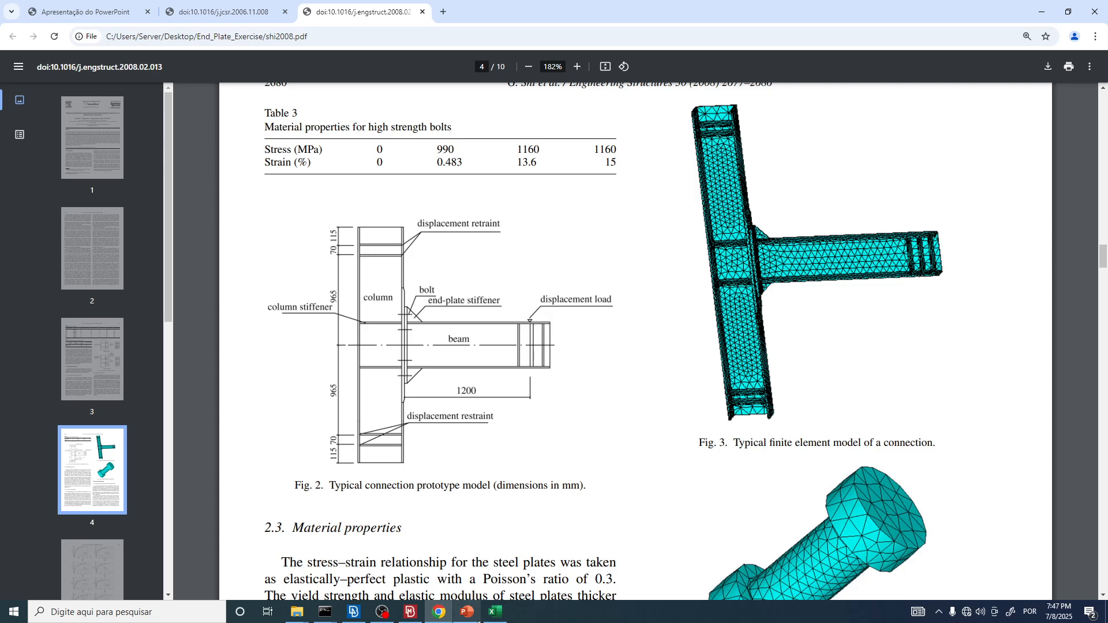
left_click(467, 612)
left_click(467, 612)
left_click(495, 612)
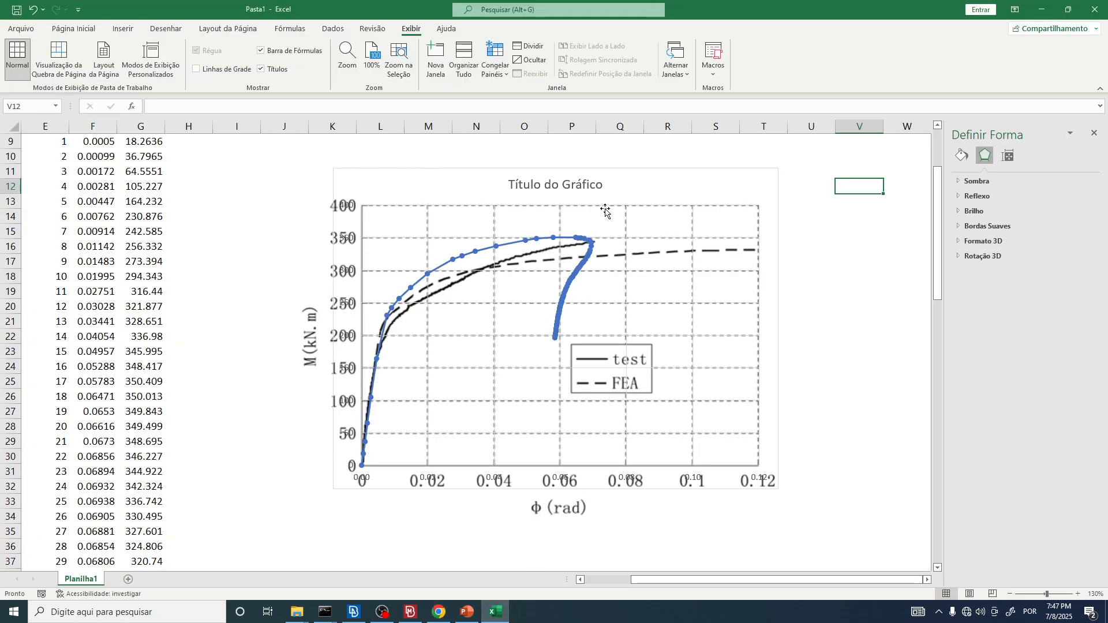
key("alt+Tab")
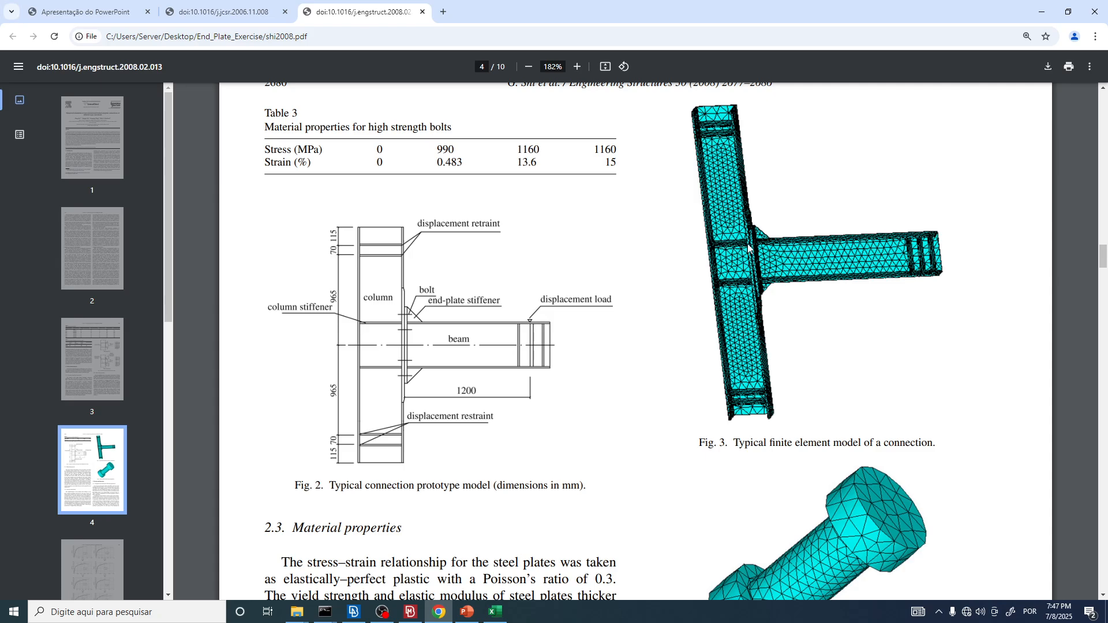
Step: Examine the finite element model in Fig. 3 of shi2008.pdf alongside the connection prototype in Fig. 2
scroll(749, 248, "up", 3, "ctrl")
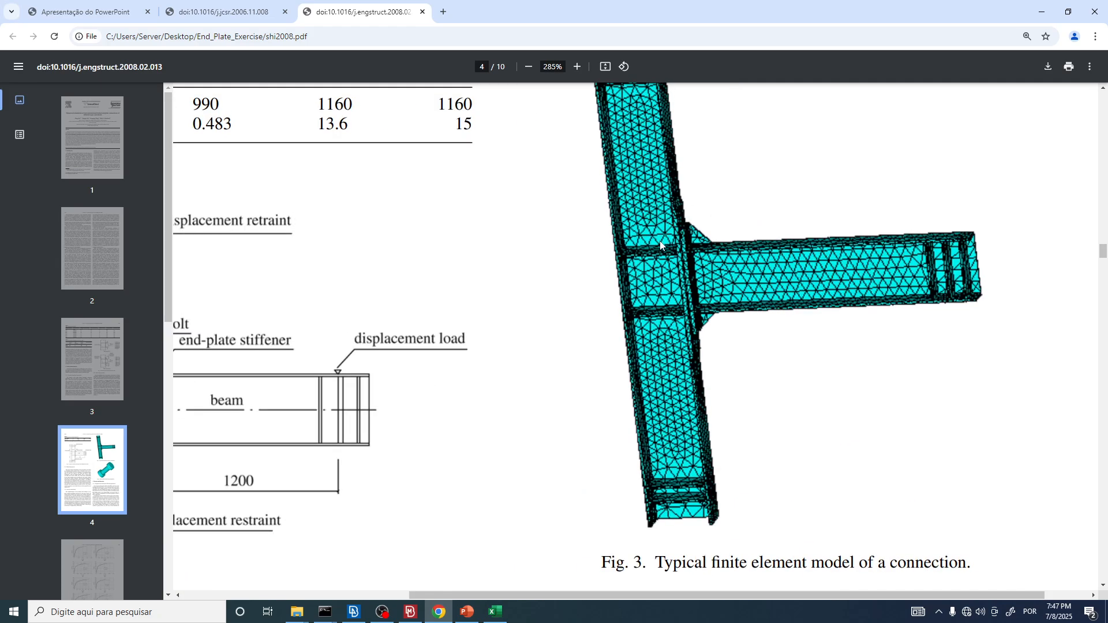
scroll(661, 247, "down", 3, "ctrl")
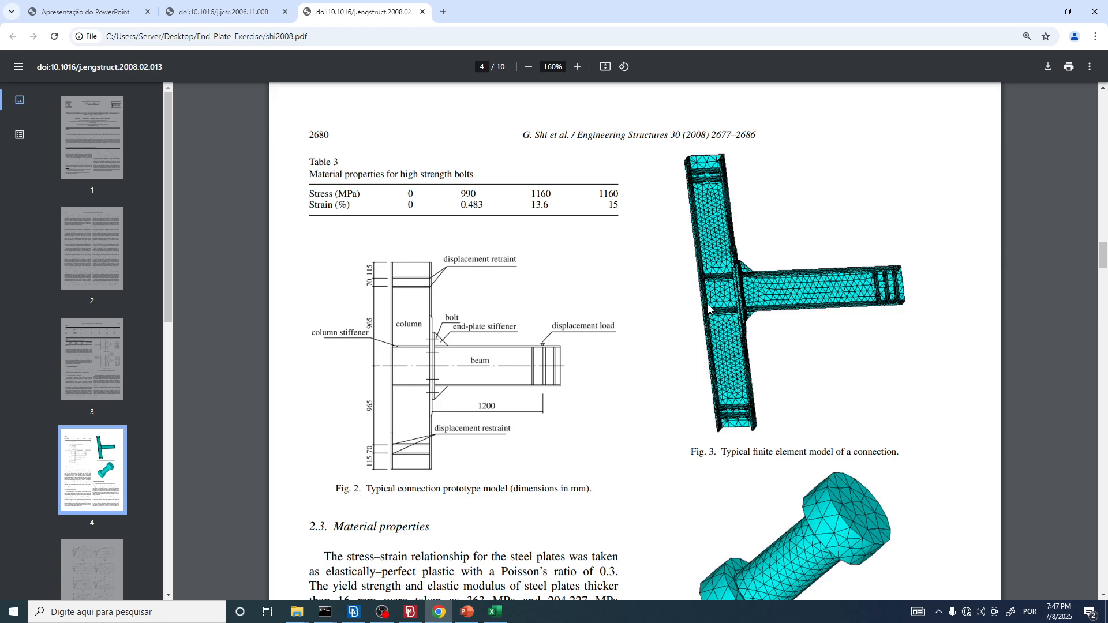
scroll(746, 341, "up", 3, "ctrl")
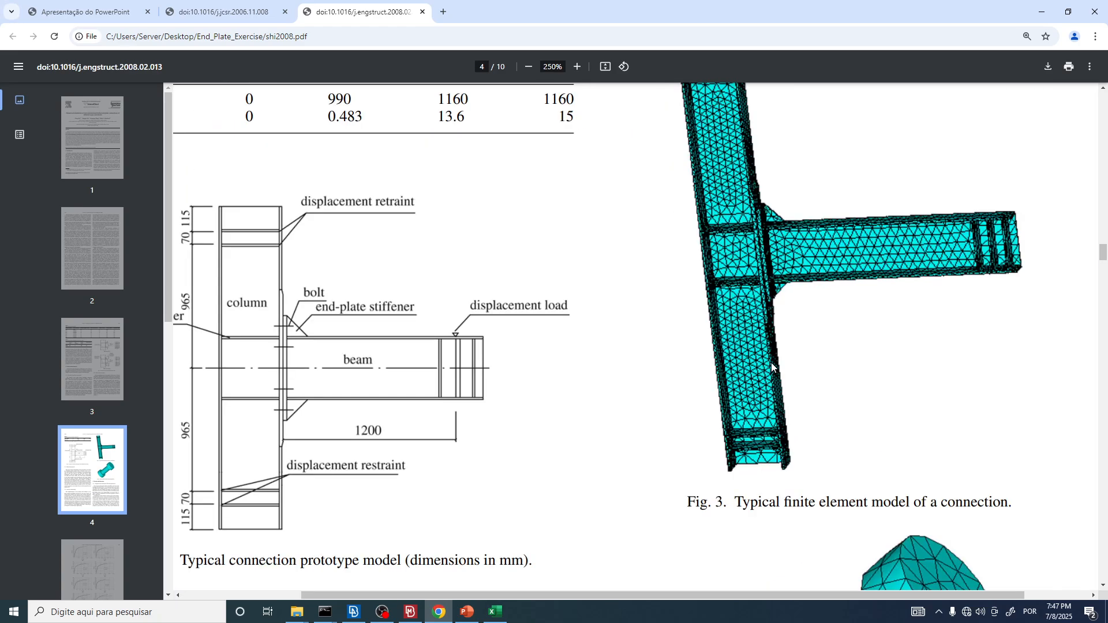
scroll(768, 365, "down", 2, "ctrl")
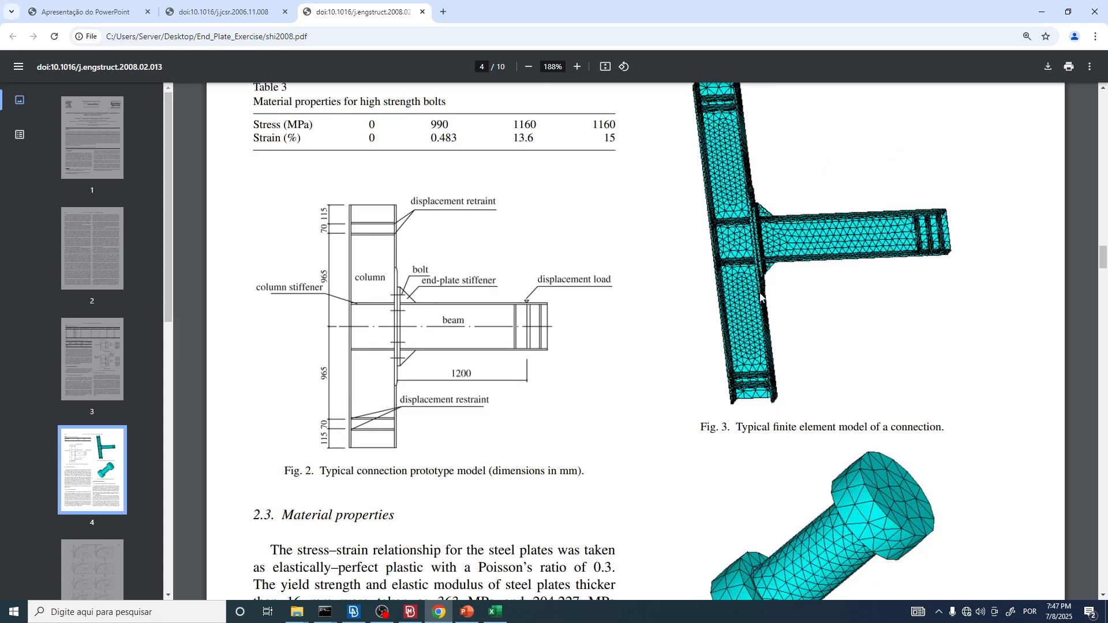
scroll(742, 303, "down", 1, "ctrl")
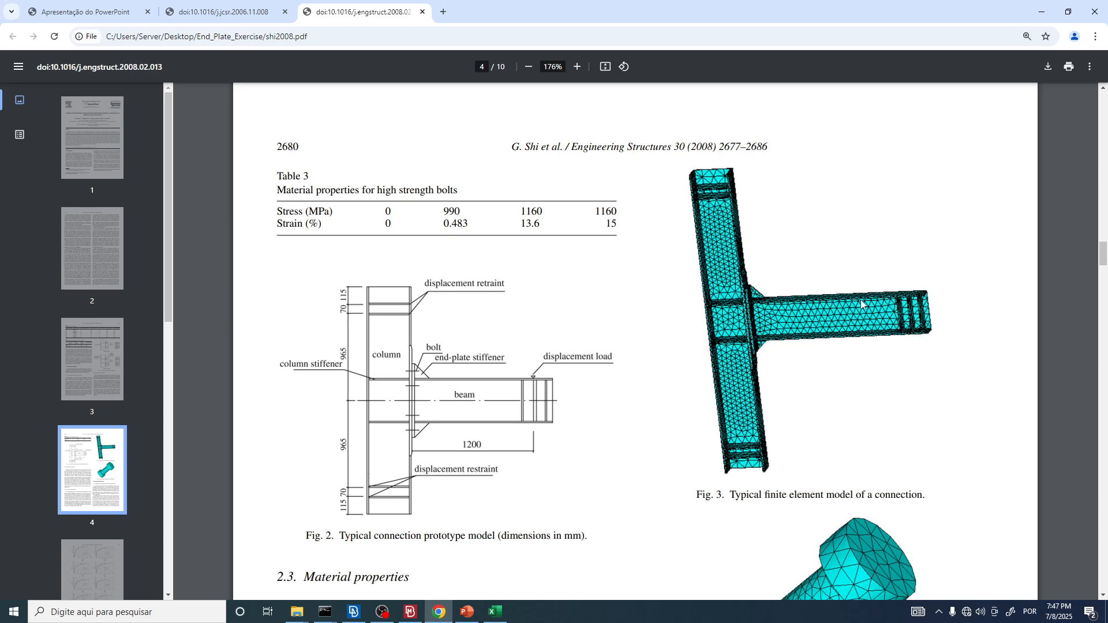
Step: Switch to Excel and inspect the simulated curve against the test and FEA curves, especially around the end of the test curve
key("alt+Tab")
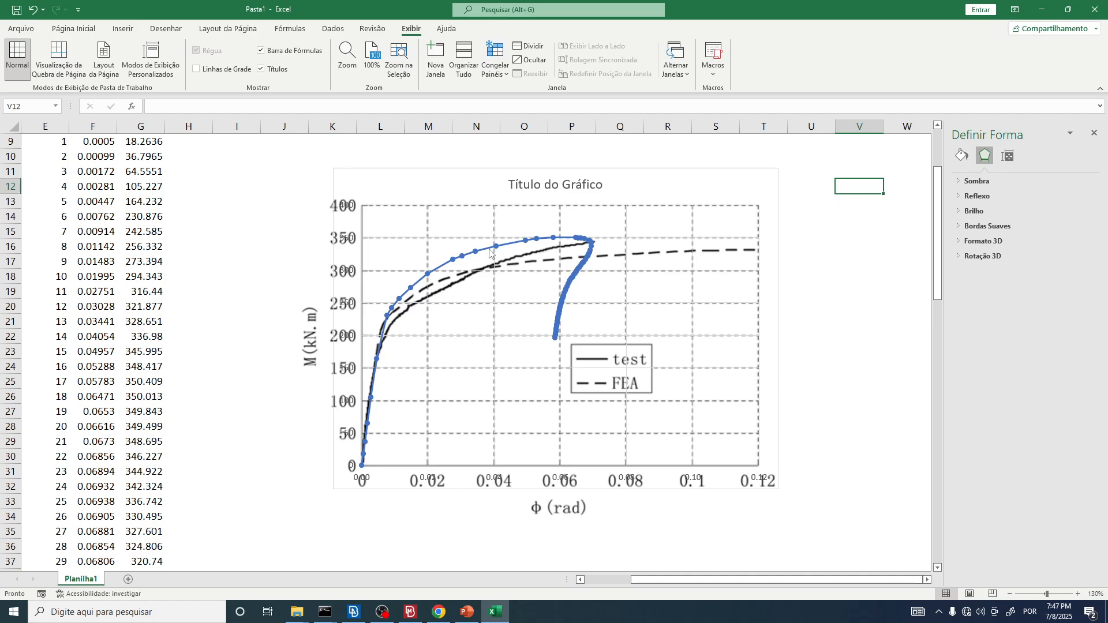
left_click(467, 257)
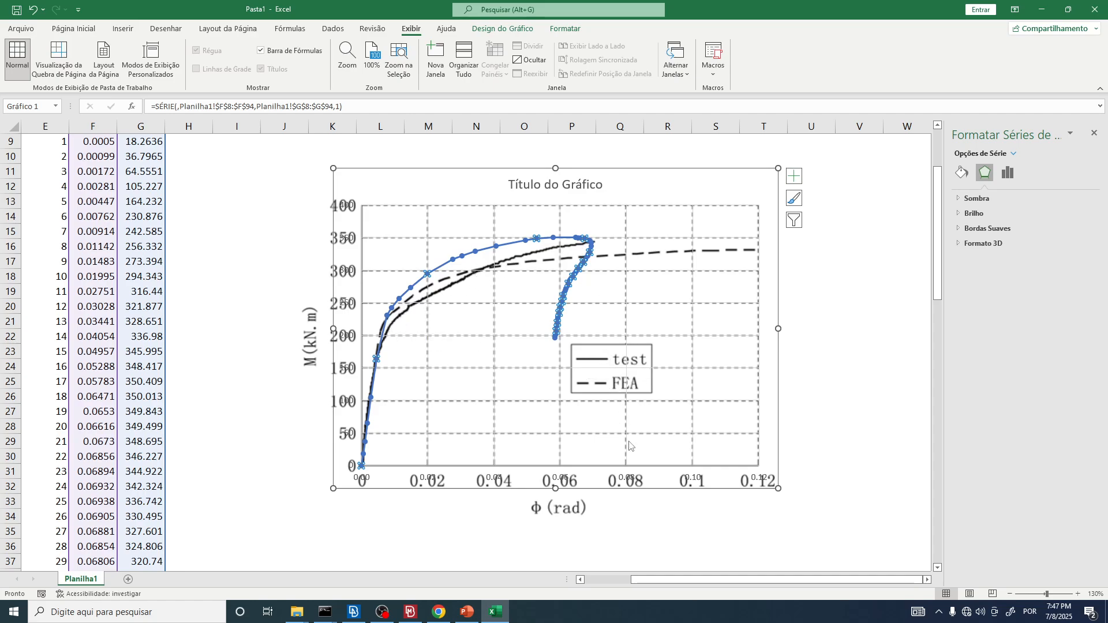
left_click(658, 528)
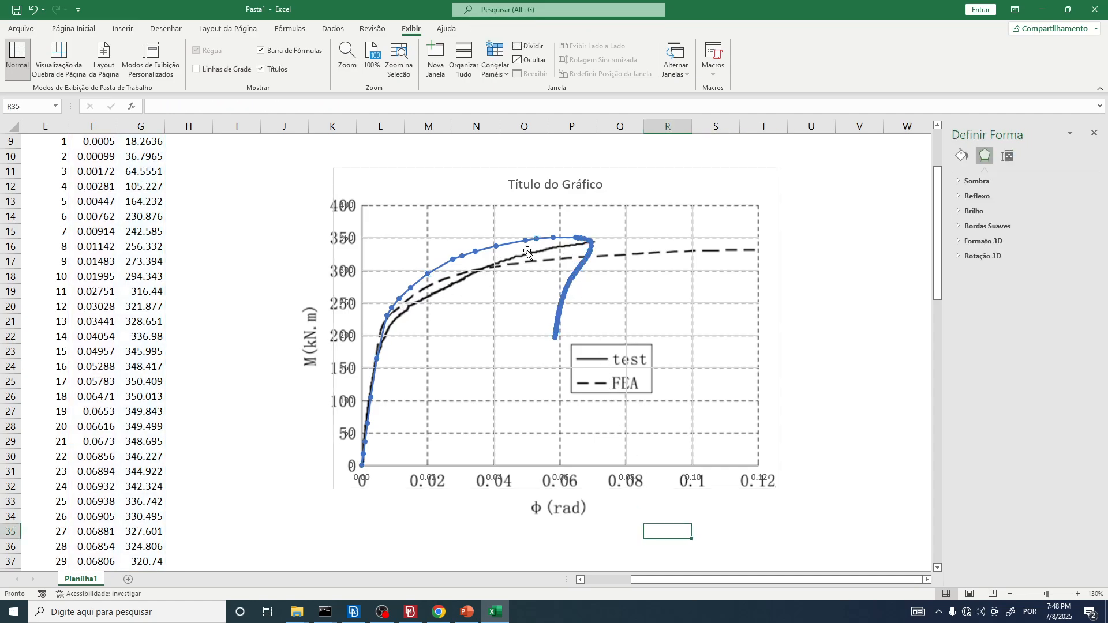
mouse_move(593, 245)
scroll(595, 249, "up", 1, "ctrl")
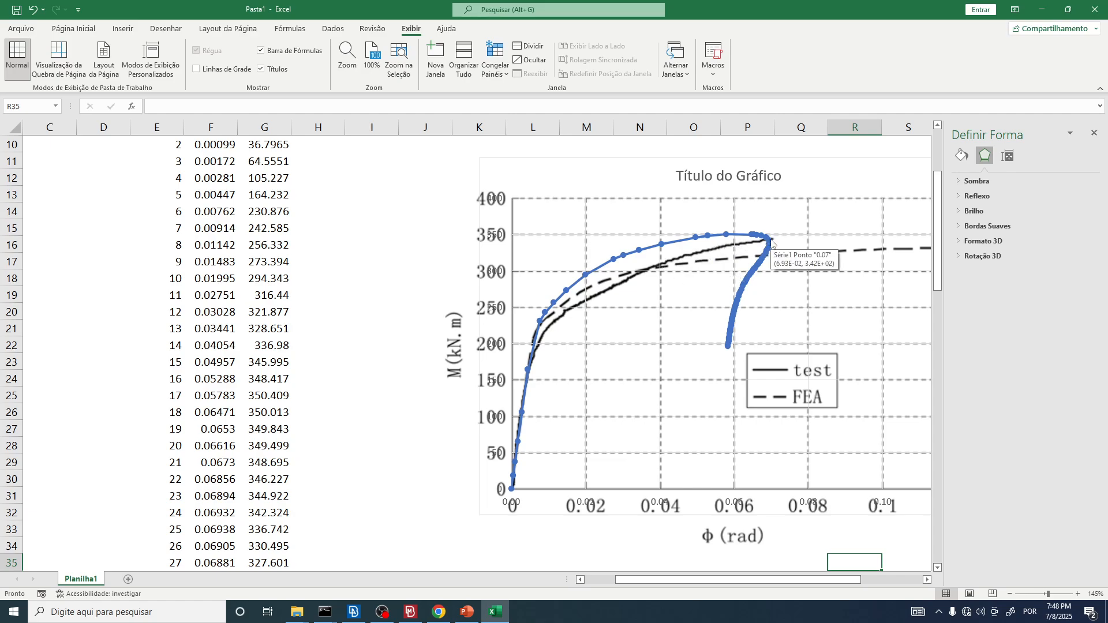
scroll(589, 297, "down", 1, "ctrl")
Step: Switch to META and examine the beam's flange and web deformation at the end plate from above and below, including the whole beam
key("alt+Tab")
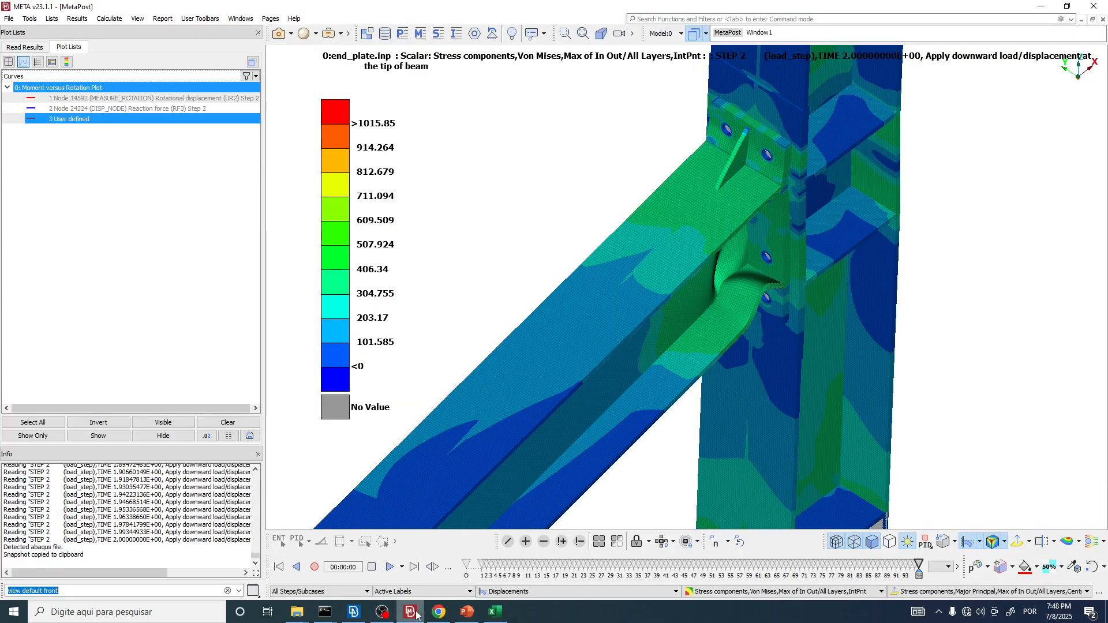
scroll(672, 258, "up", 6)
left_click_drag(672, 258, 635, 264, "ctrl")
scroll(641, 289, "down", 3)
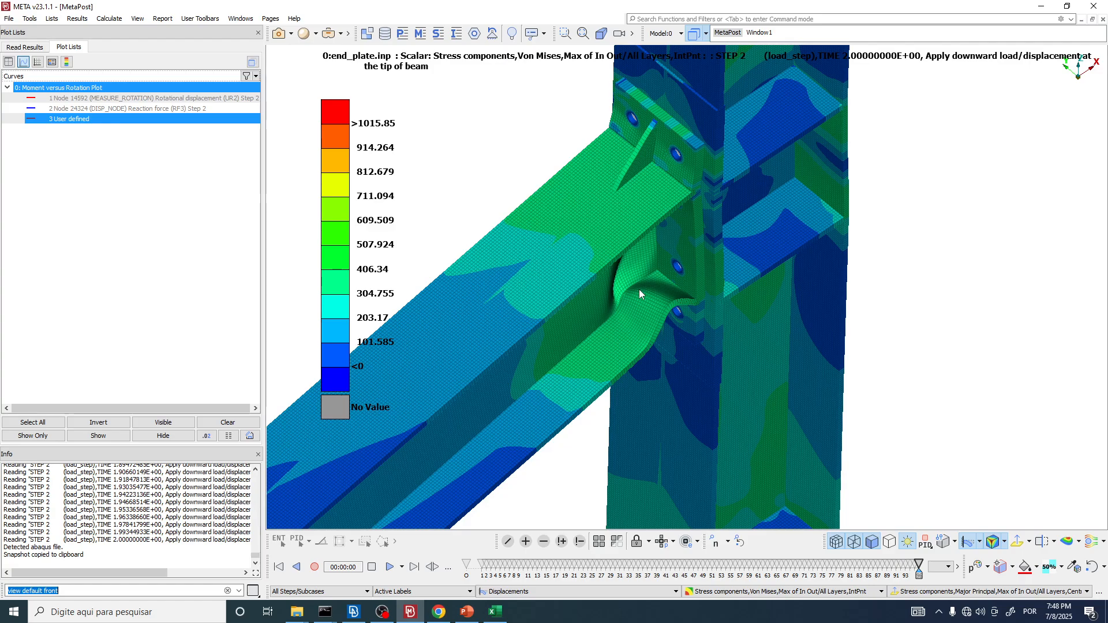
scroll(639, 290, "down", 3)
scroll(626, 247, "up", 6)
mouse_move(610, 162)
left_mouse_down("ctrl")
mouse_move(544, 52)
mouse_move(622, 166)
left_mouse_up("ctrl")
scroll(677, 324, "down", 4)
left_click_drag(678, 324, 618, 131, "ctrl")
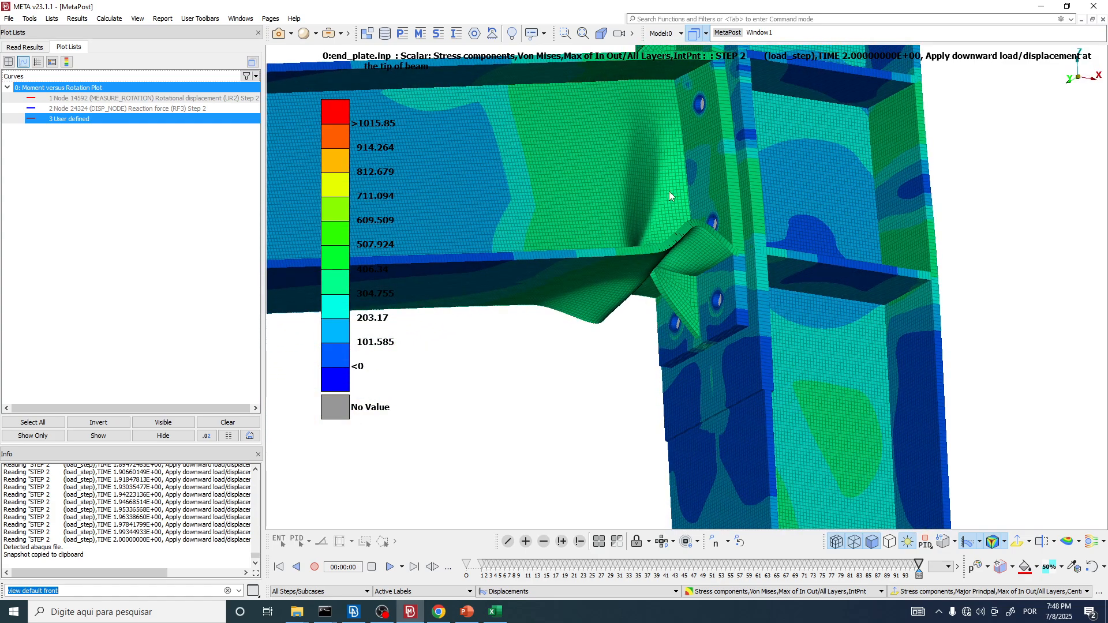
scroll(703, 369, "down", 3)
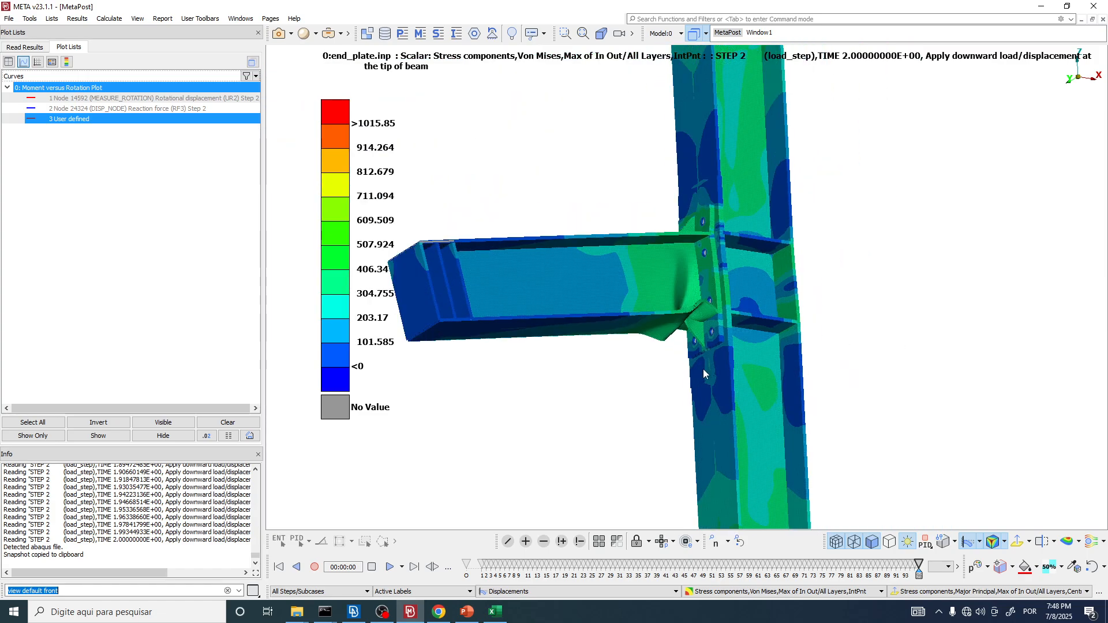
left_click_drag(697, 290, 697, 348, "ctrl")
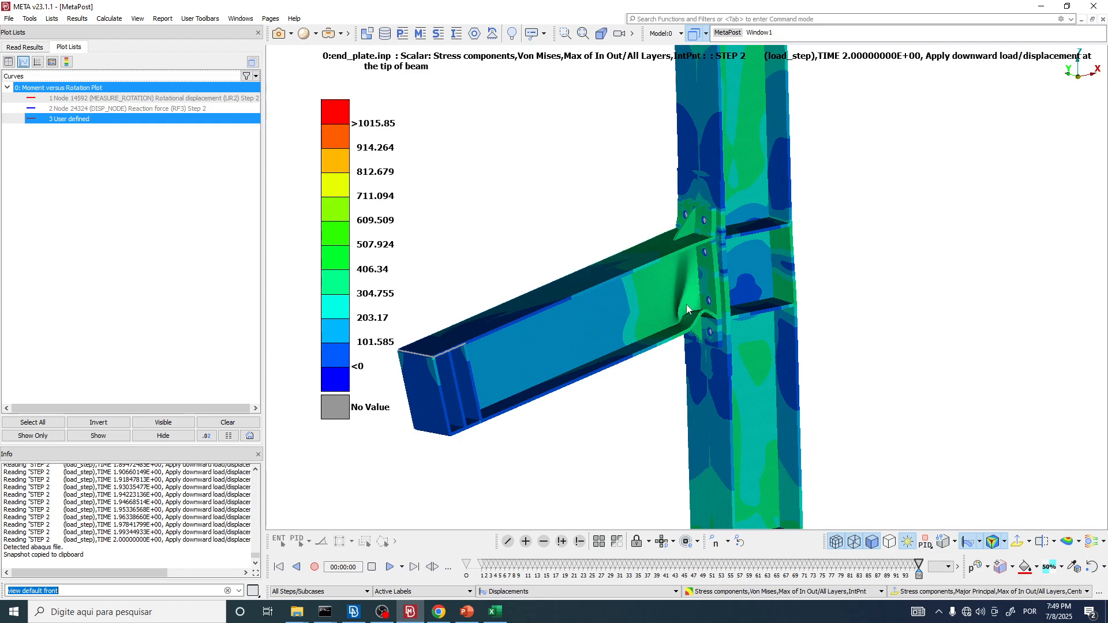
Step: Return to Excel and compare the simulated curve with the test curve at its end point and in the initial range
key("alt+Tab")
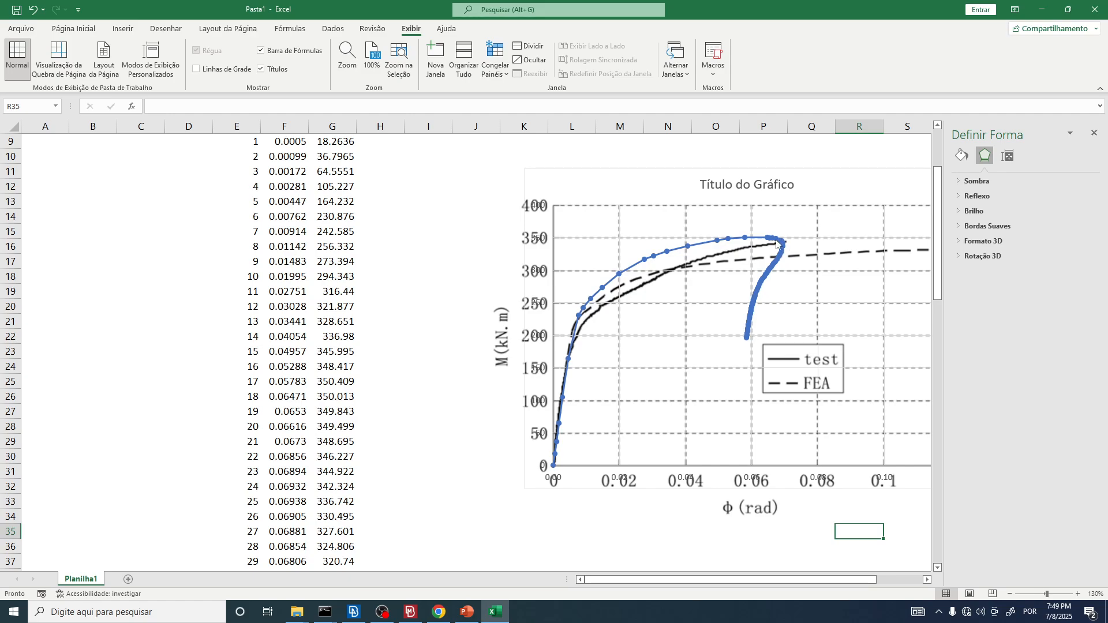
mouse_move(782, 245)
mouse_move(570, 353)
left_click(541, 242)
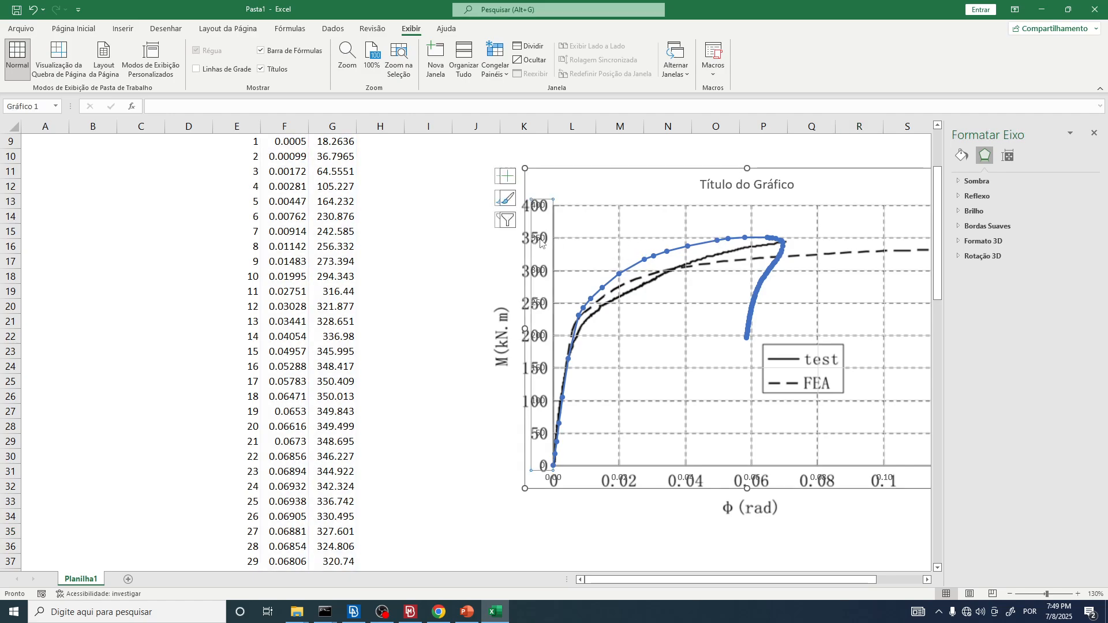
left_click(548, 202)
left_click(545, 202)
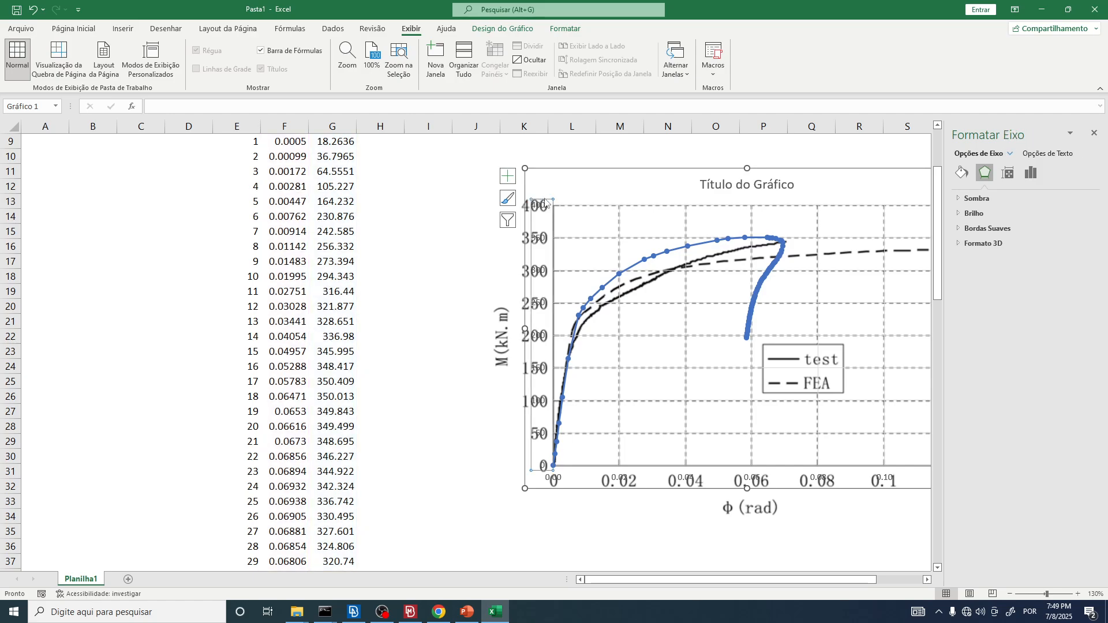
left_click(547, 201)
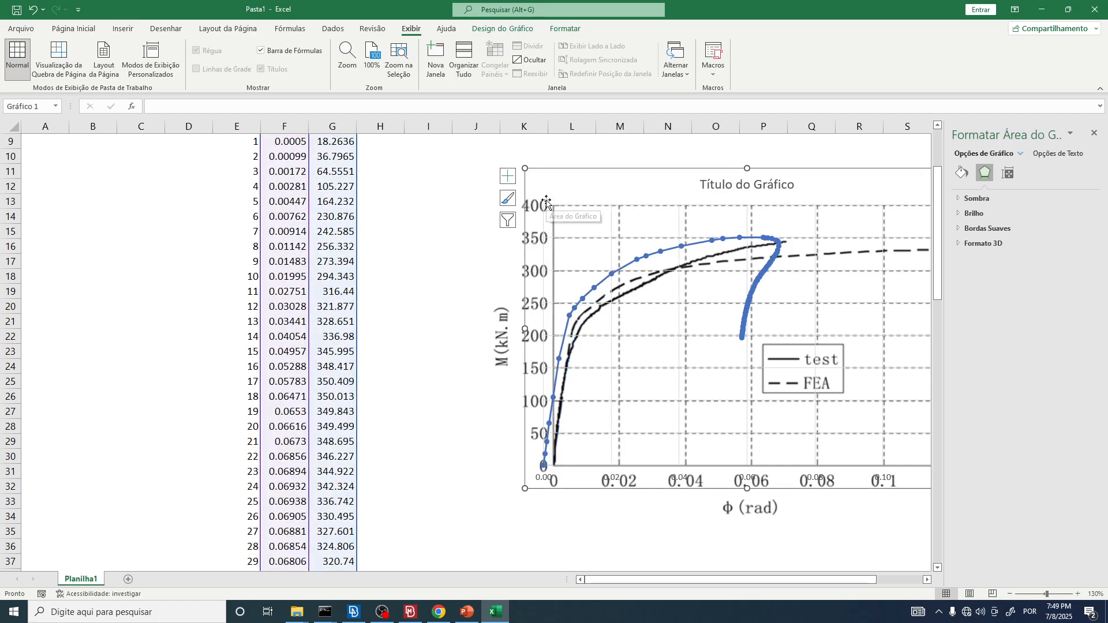
key("ctrl+z")
left_click(548, 203)
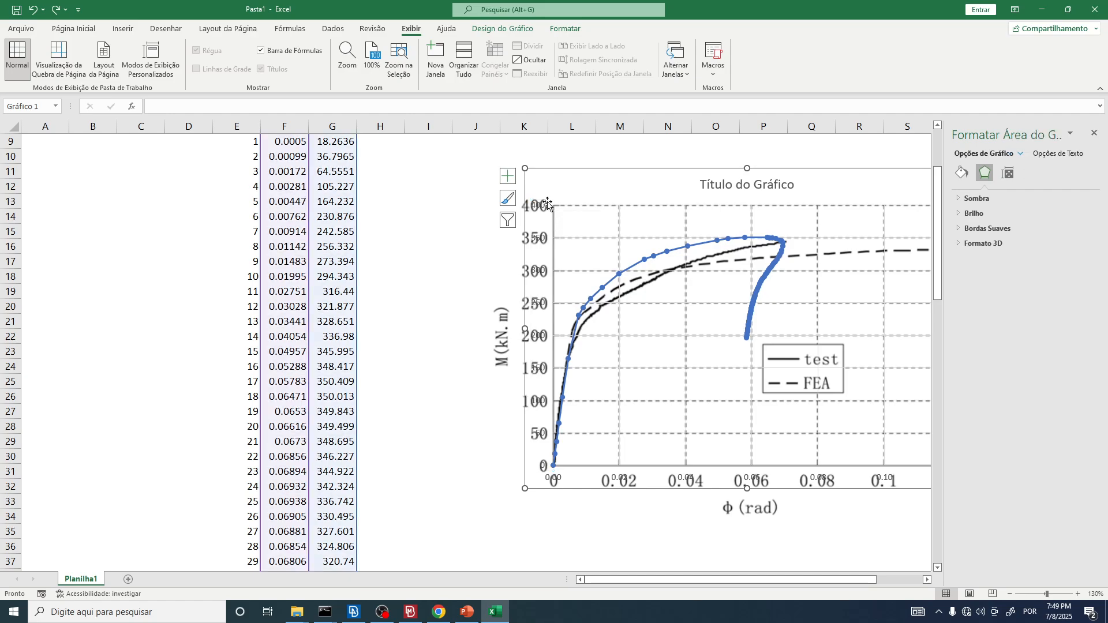
Step: Set the line colour of the chart's vertical axis to white
left_click(546, 202)
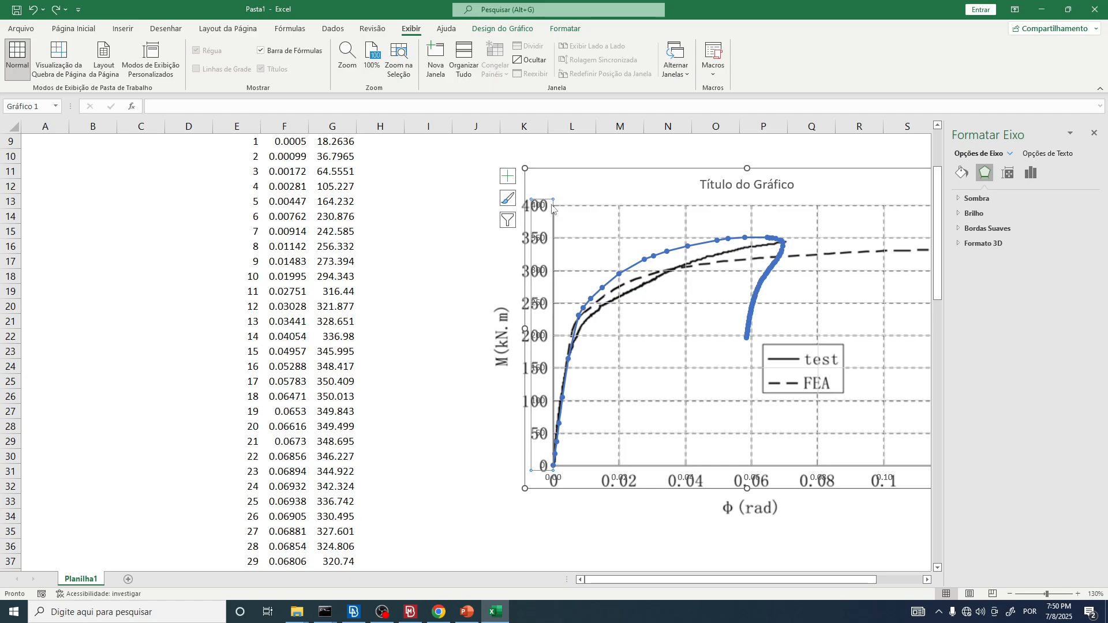
left_click(961, 173)
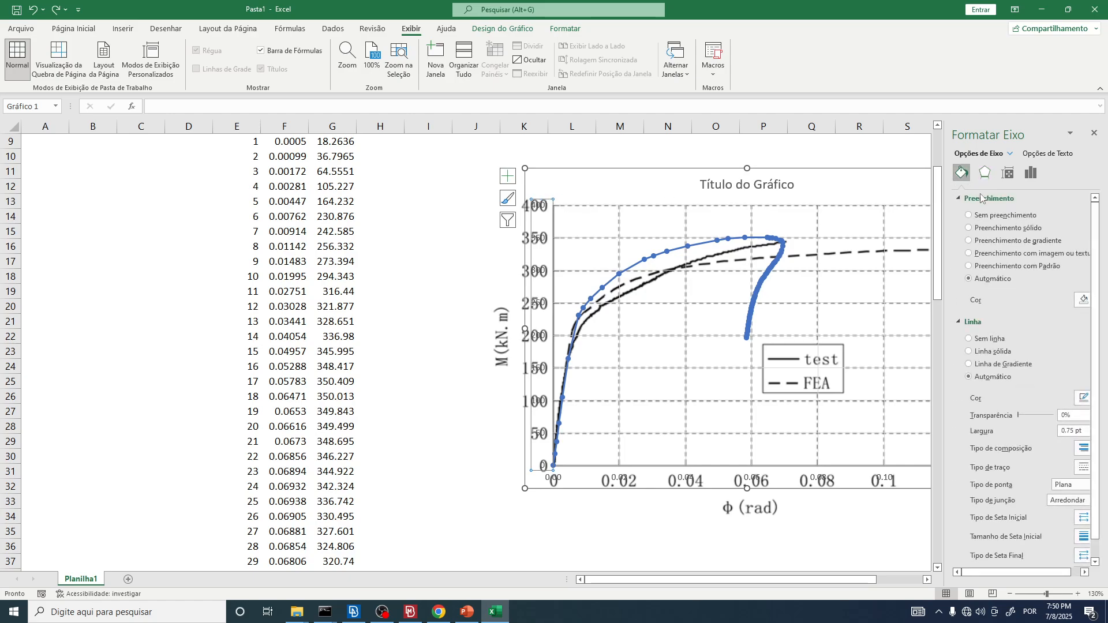
left_click(1085, 402)
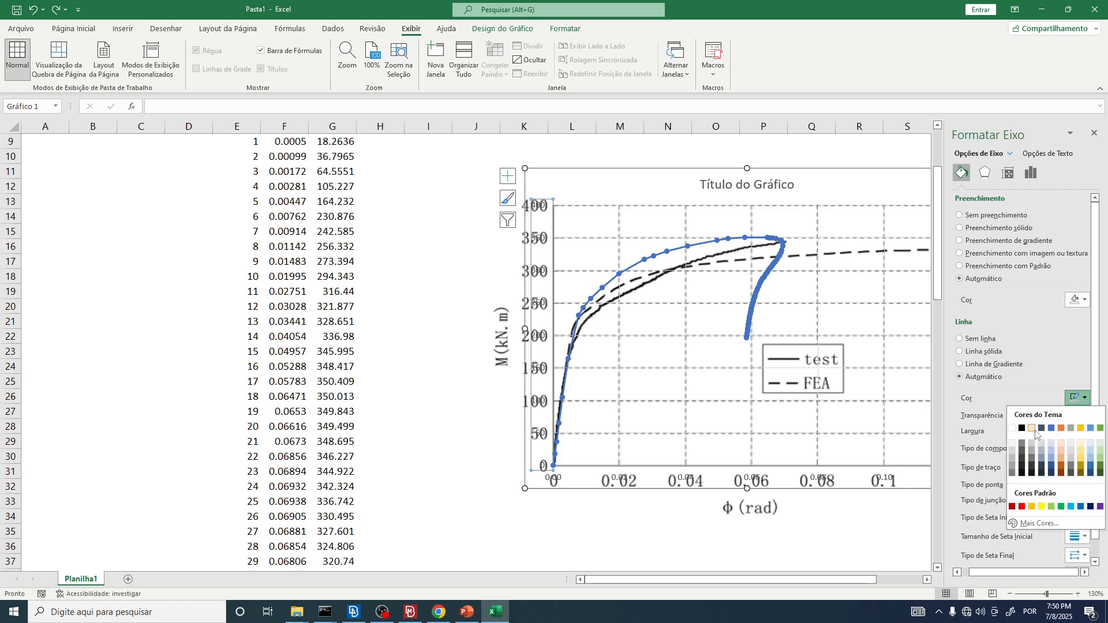
left_click(1014, 432)
scroll(1054, 387, "down", 1)
scroll(984, 312, "up", 1)
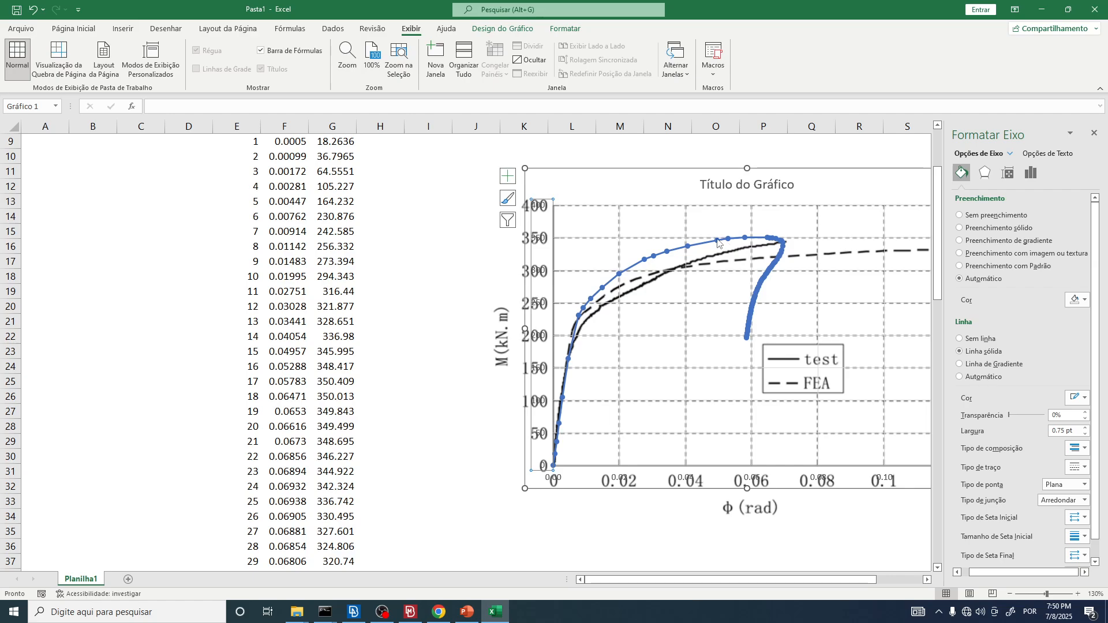
Step: Inspect the simulated curve near its peak and review the whole chart beside its data table
mouse_move(761, 241)
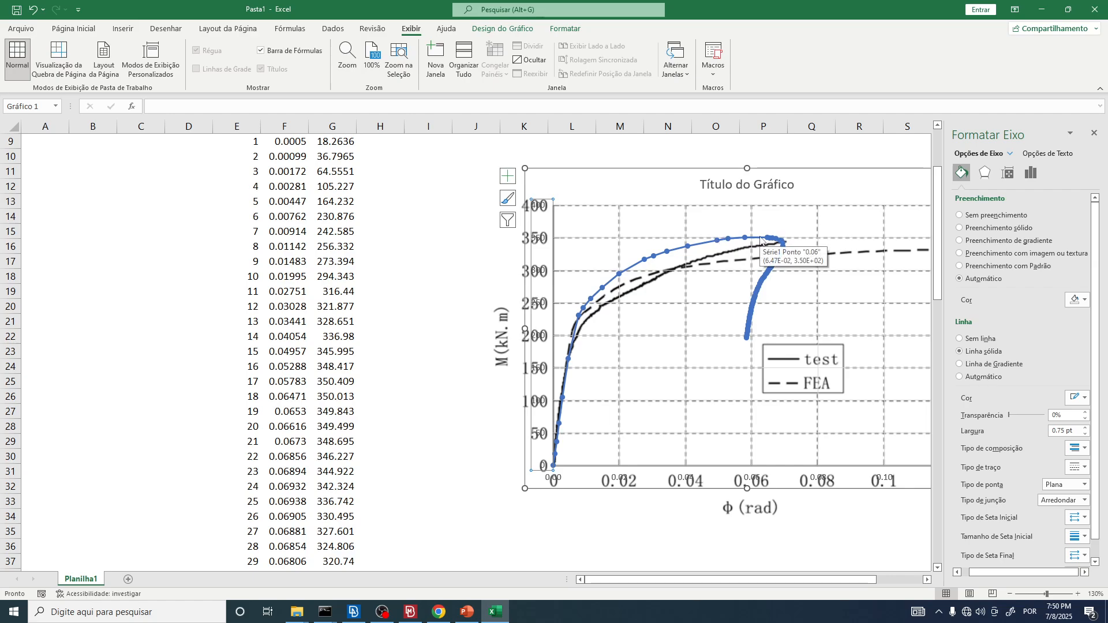
scroll(391, 277, "down", 2, "ctrl")
left_click(663, 527)
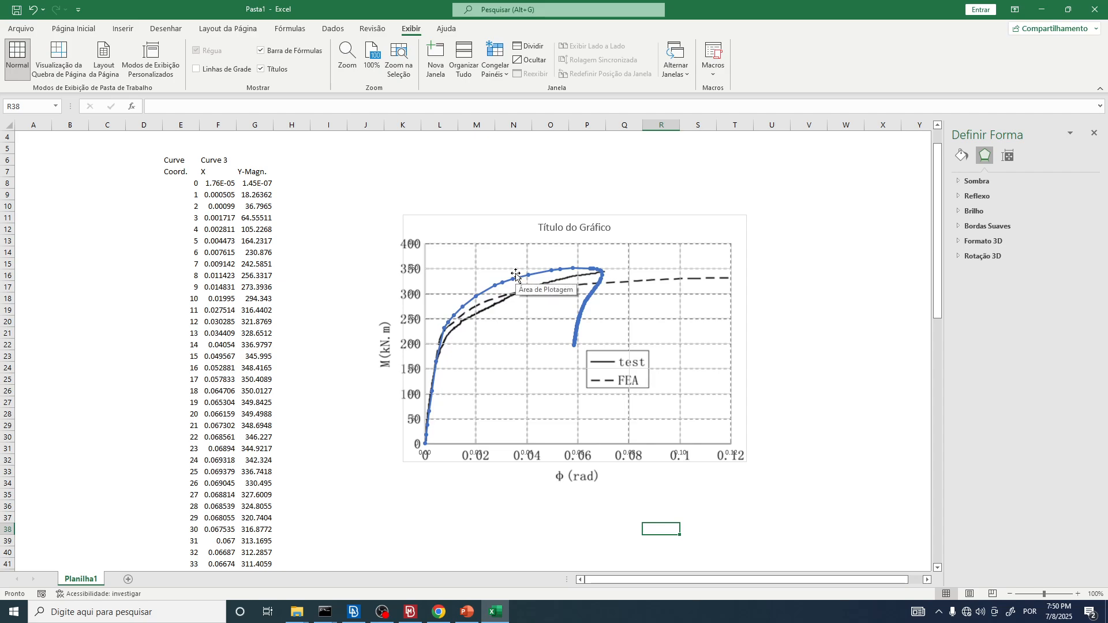
Step: Switch to Chrome and examine the test setup in Figs. 1 and 2 of shi2007.pdf against the overlaid curves in Excel
left_click(448, 620)
key("ctrl+shift+Tab")
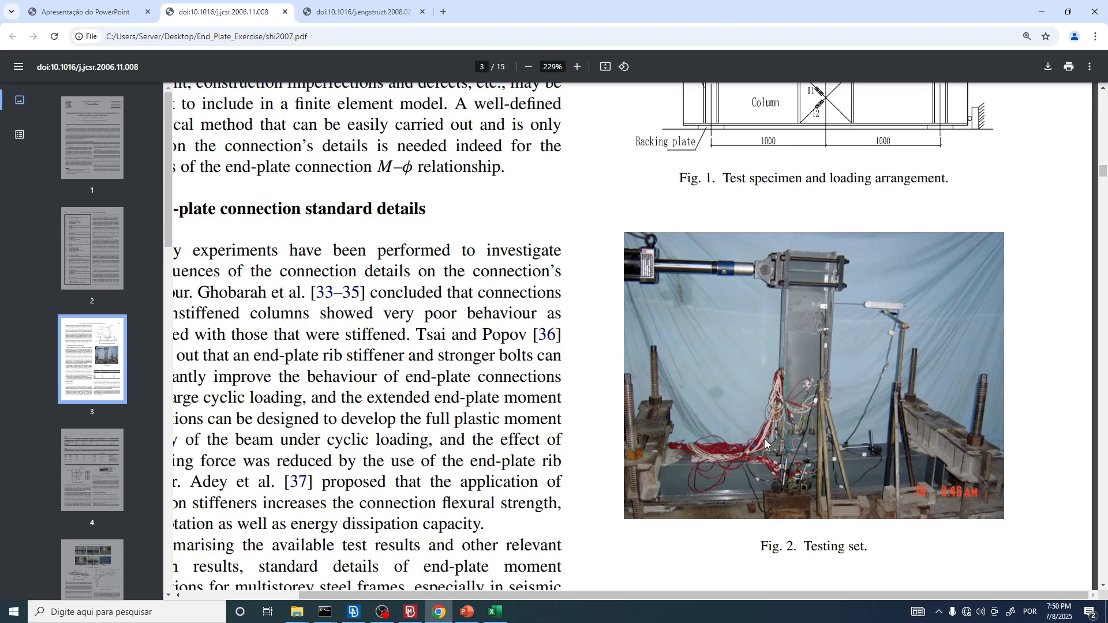
key("alt+Tab")
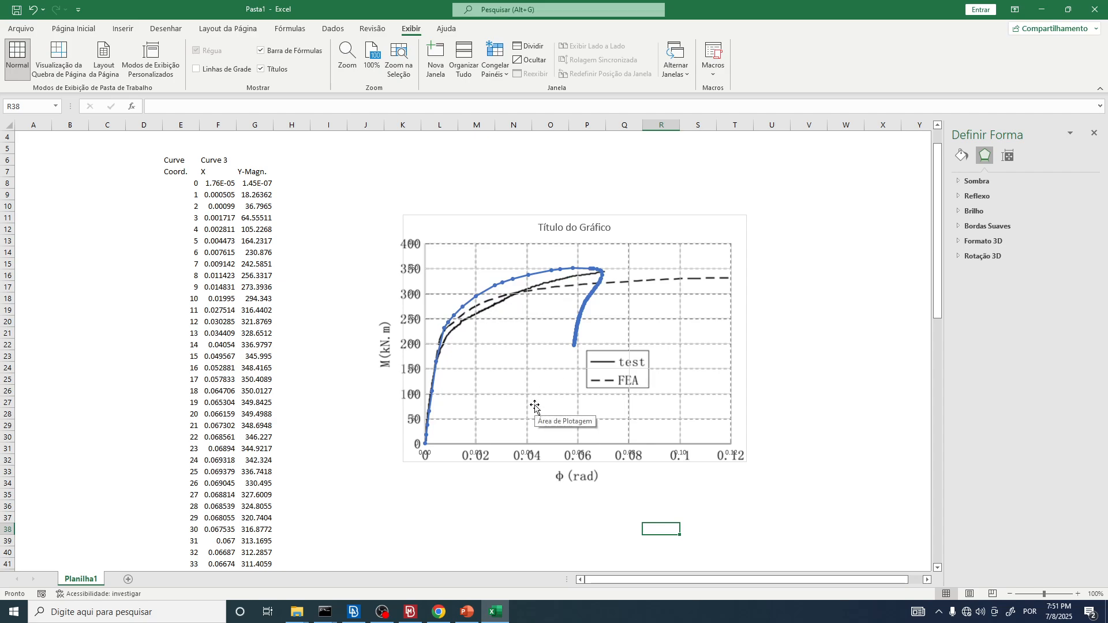
left_click(513, 511)
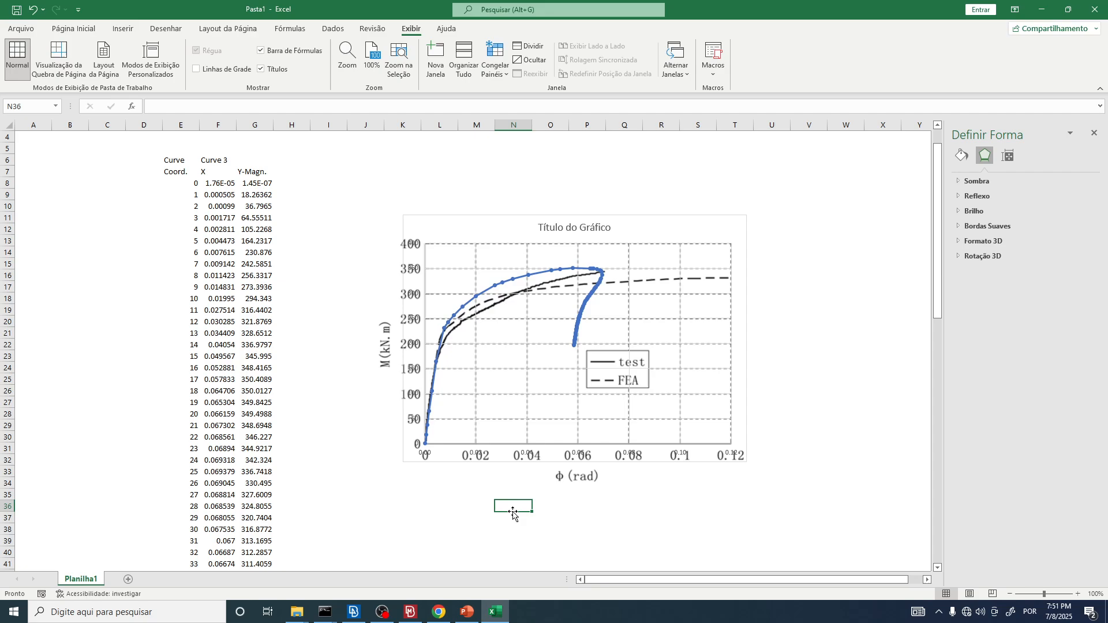
key("alt+Tab")
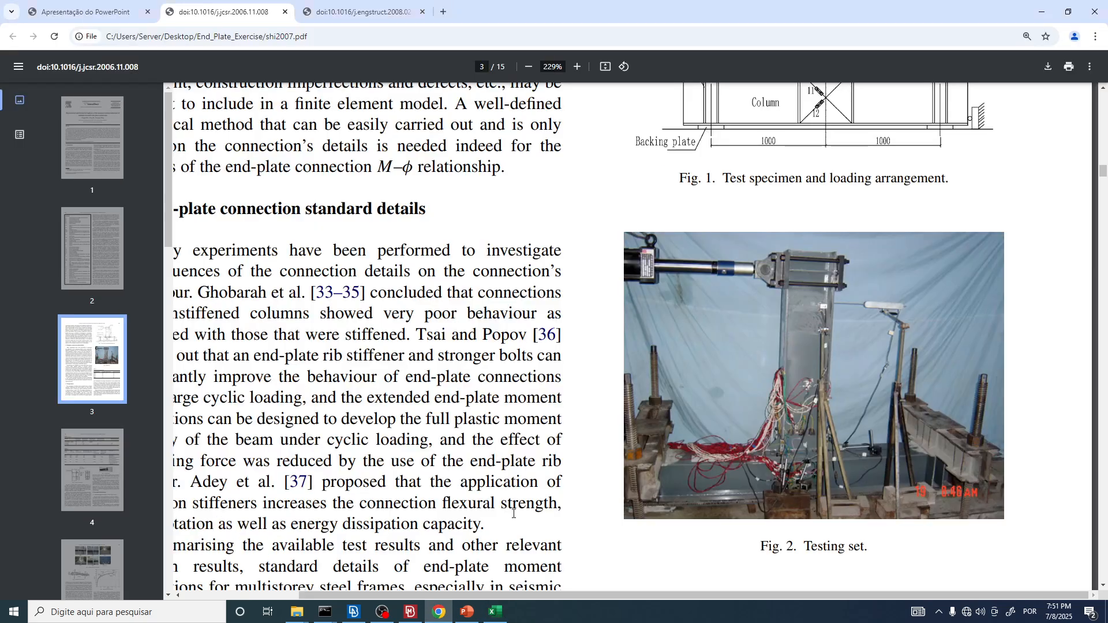
scroll(628, 397, "down", 2, "ctrl")
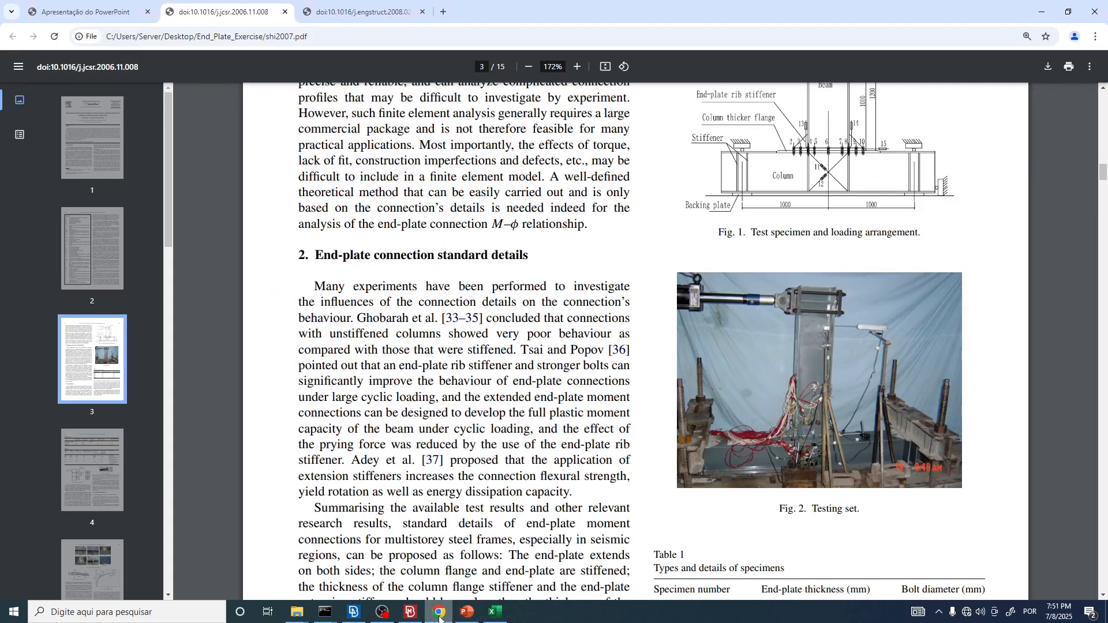
Step: Switch to META, show the curve reading options, and examine the beam's mesh and stress contours close up and as a whole
left_click(411, 612)
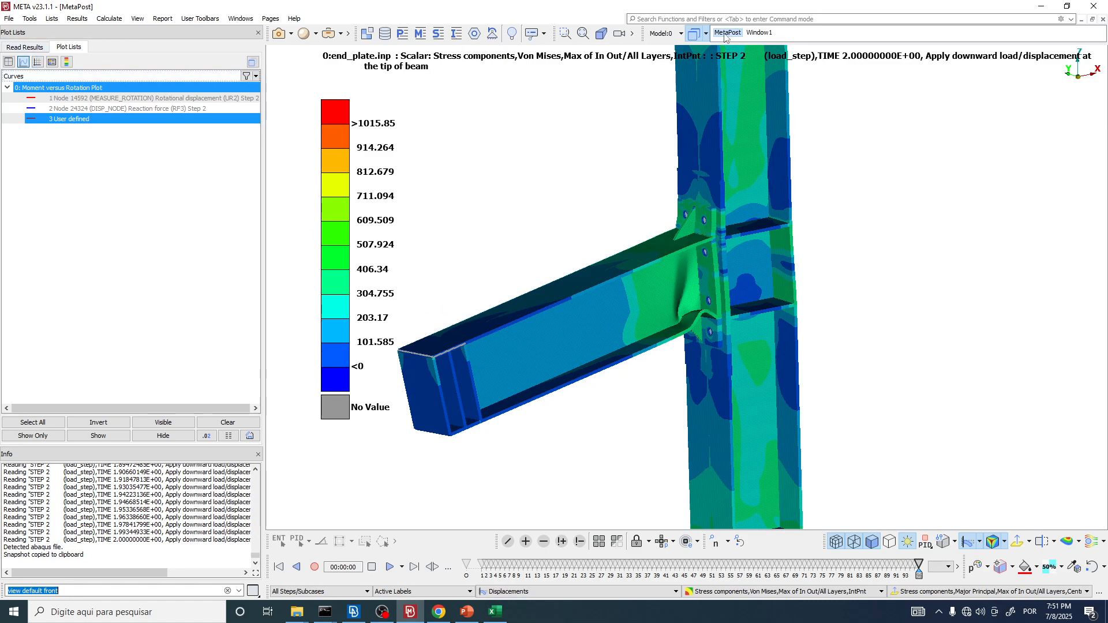
left_click(23, 48)
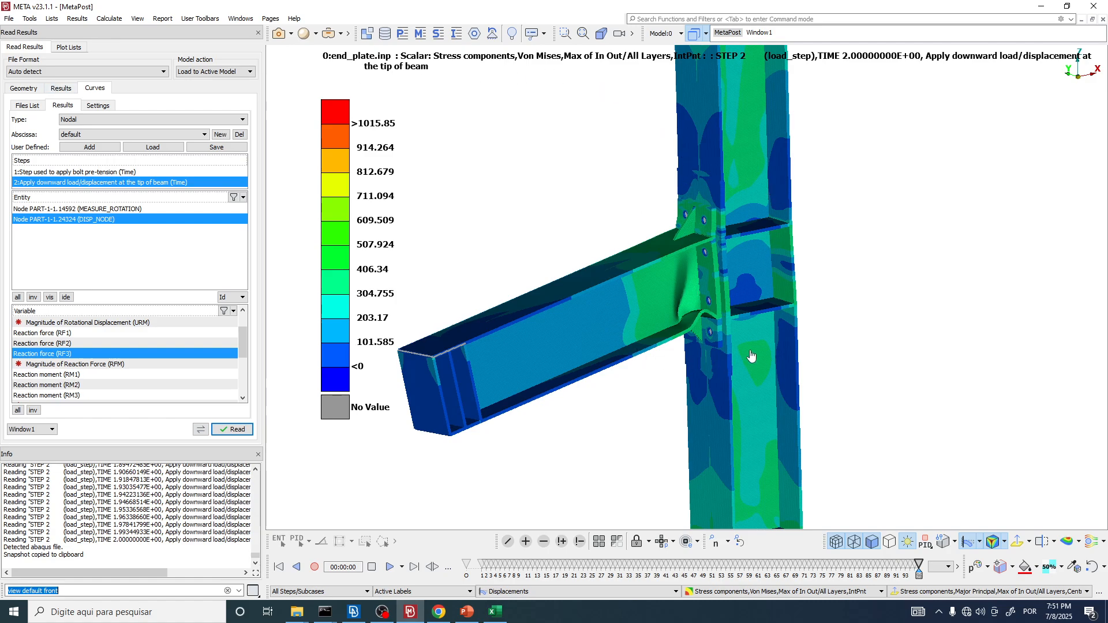
scroll(621, 289, "up", 8)
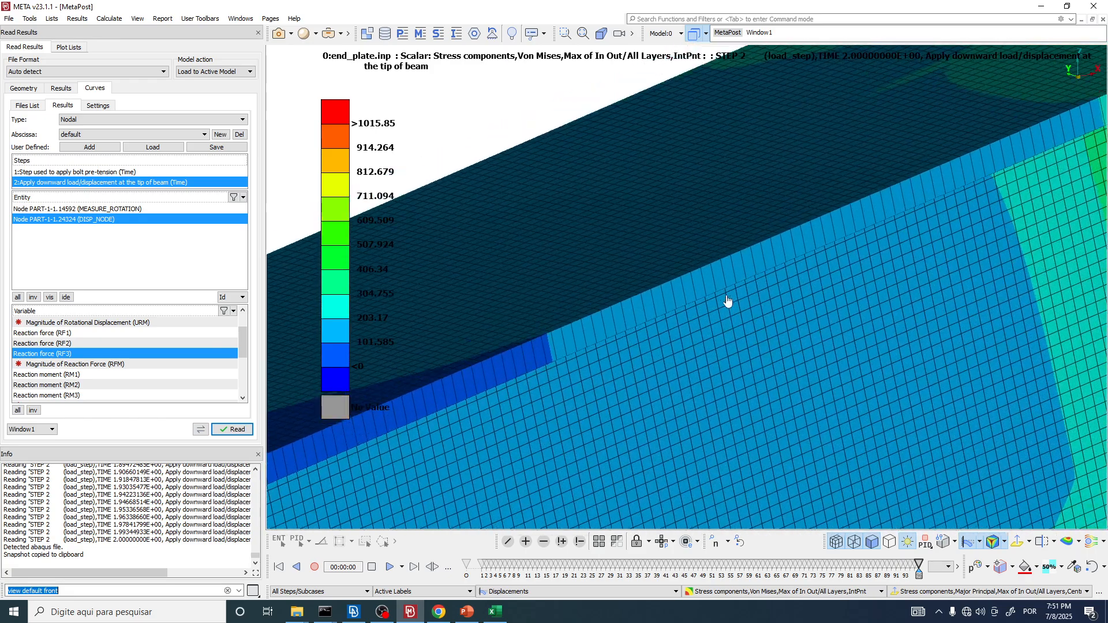
left_click_drag(728, 296, 759, 297, "ctrl")
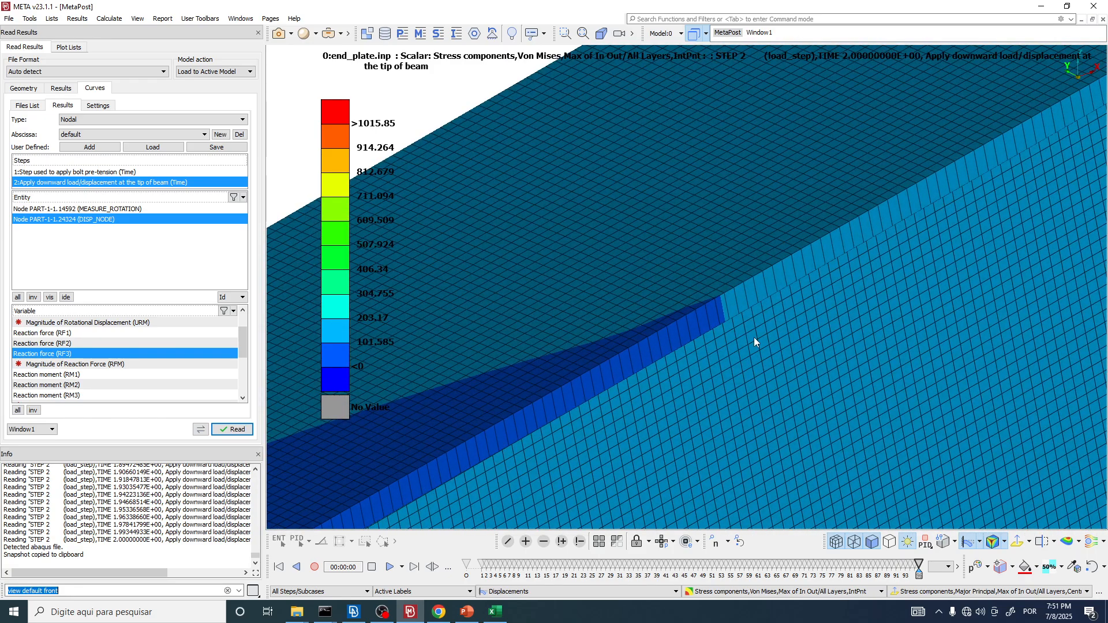
scroll(543, 221, "down", 8)
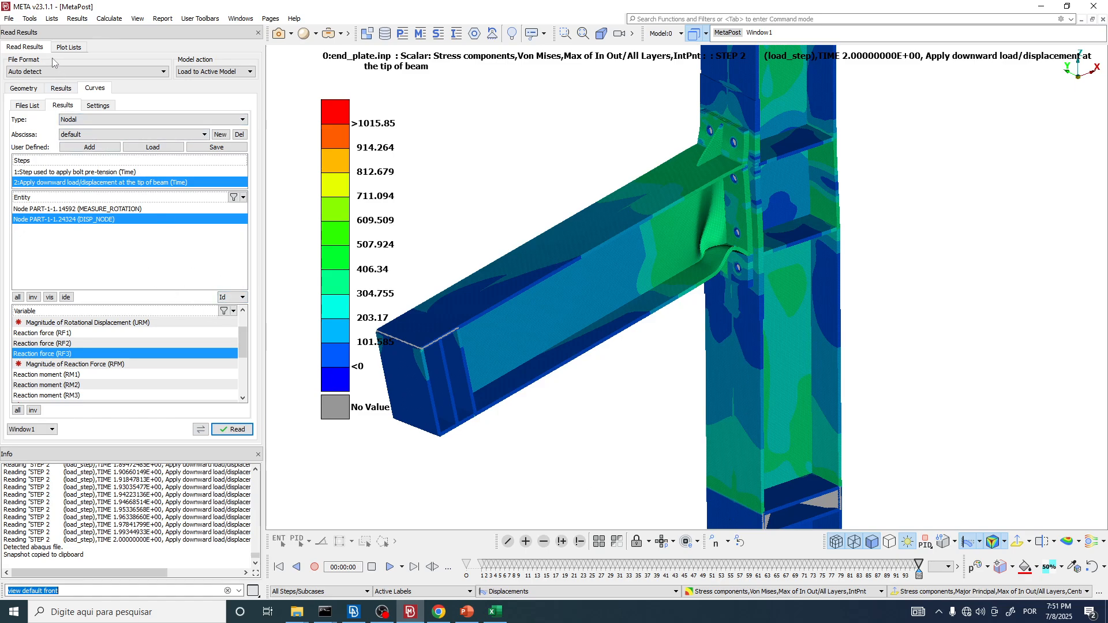
Step: Show the scalar result options, keep the Von Mises Max of In Out/All Layers contour, and examine the beam flange's stress transition close up
left_click(60, 88)
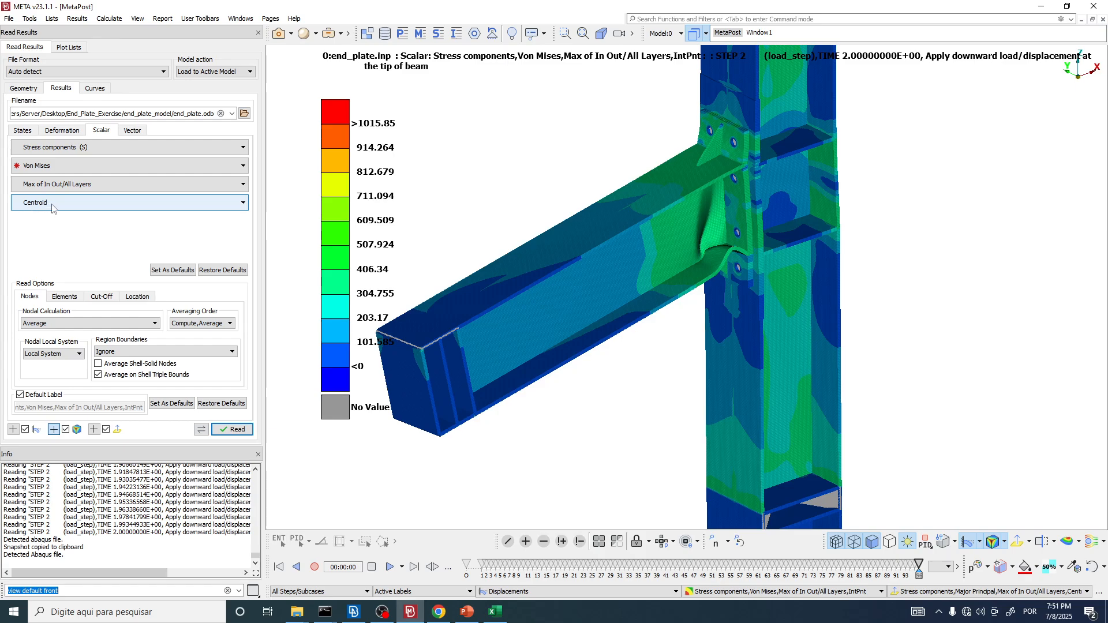
left_click(772, 591)
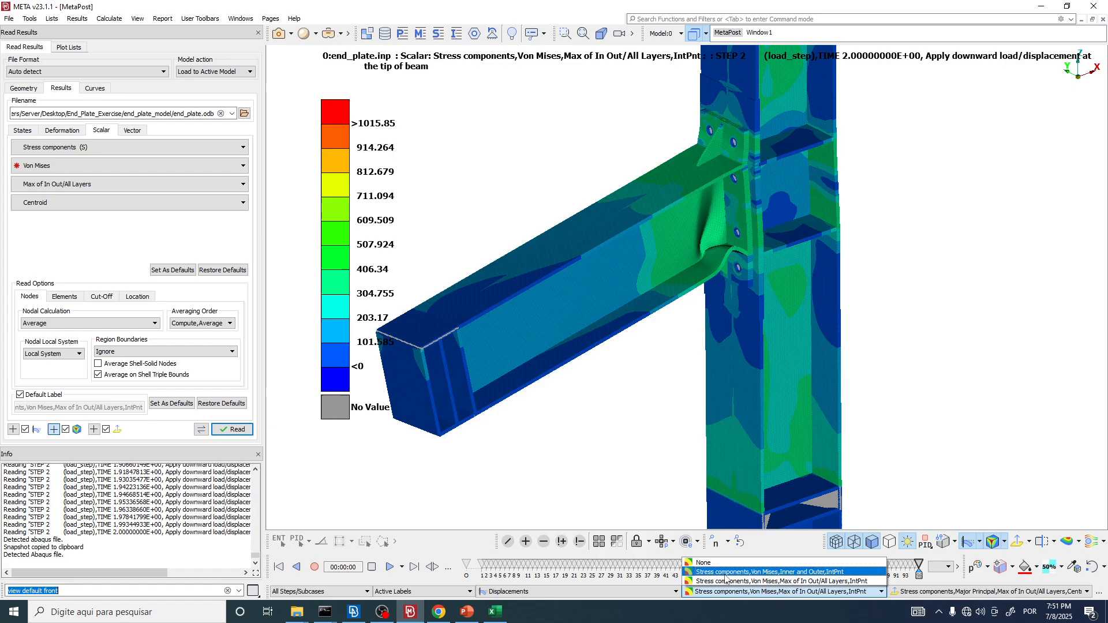
left_click(811, 582)
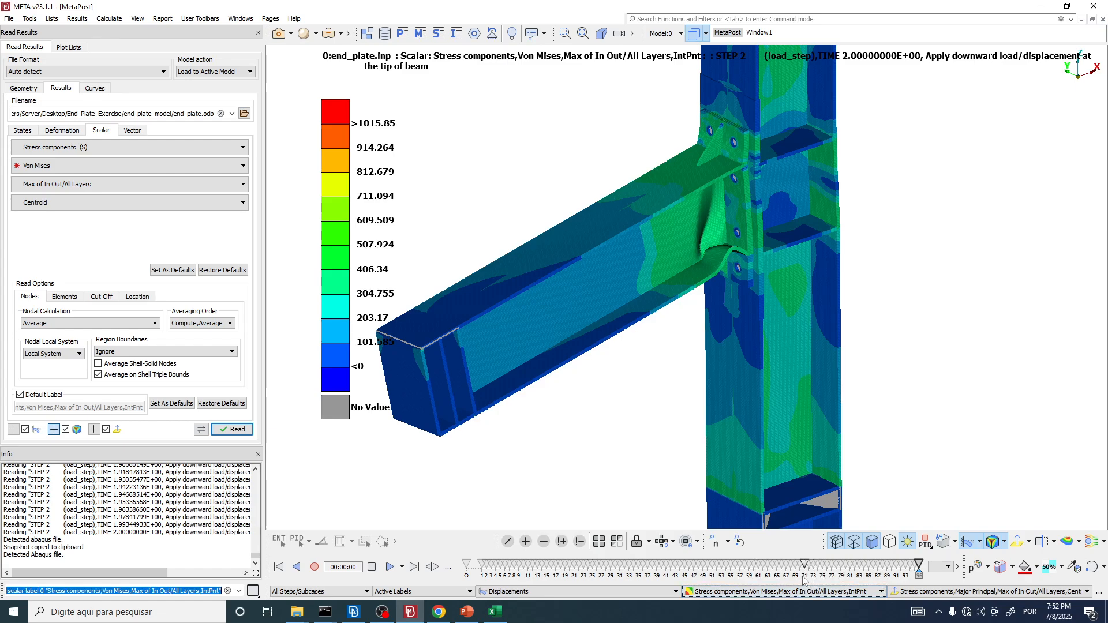
scroll(629, 395, "up", 3)
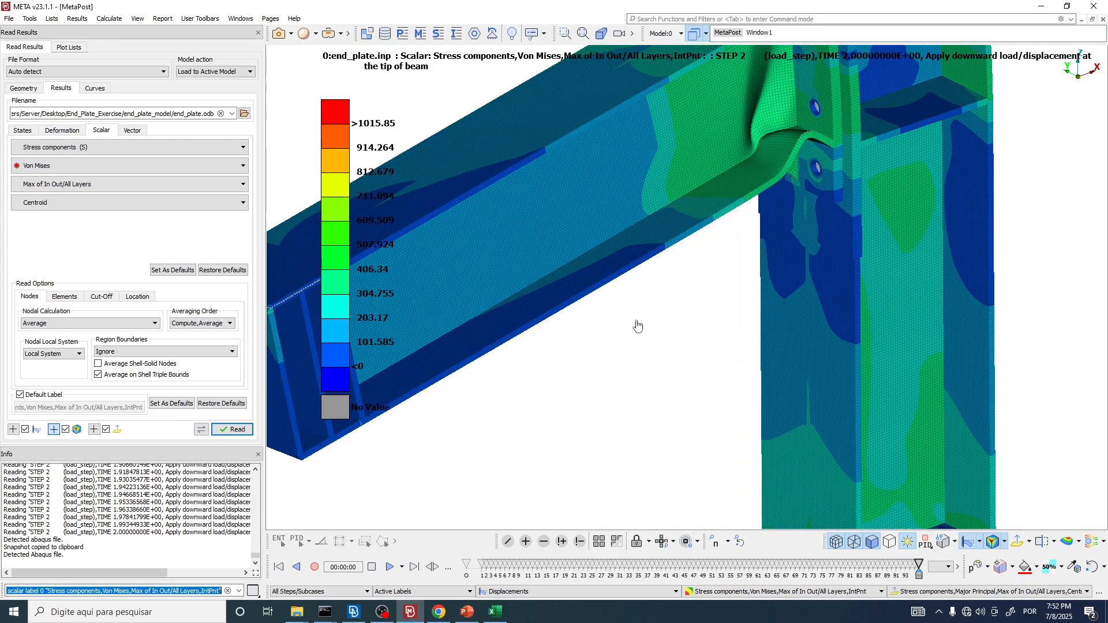
middle_click_drag(641, 329, 714, 388, "ctrl")
scroll(618, 279, "up", 6)
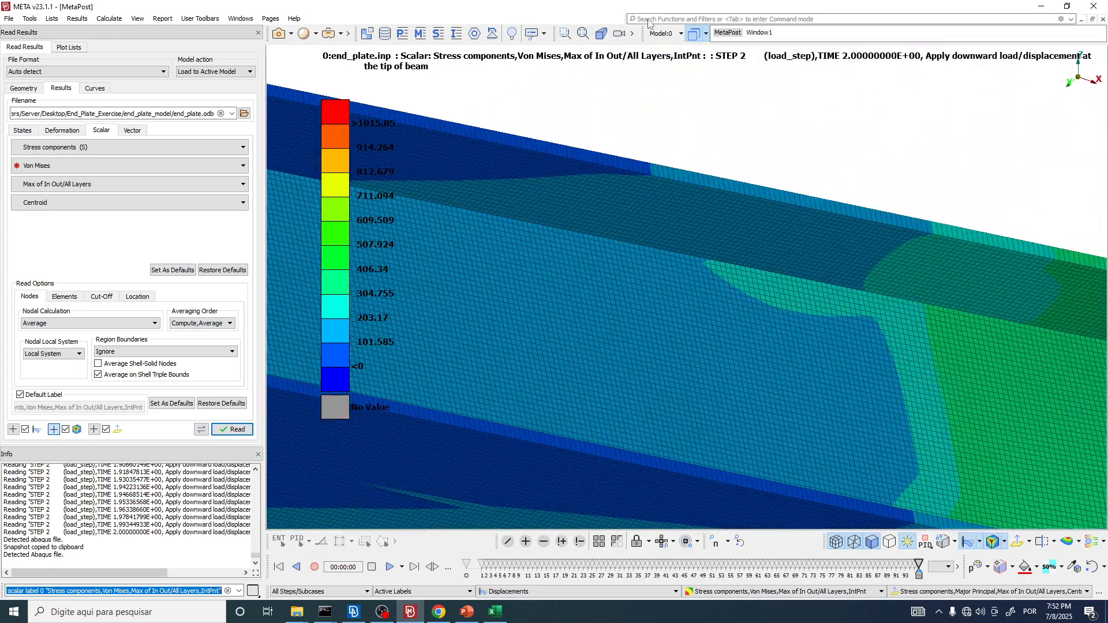
scroll(643, 210, "up", 5)
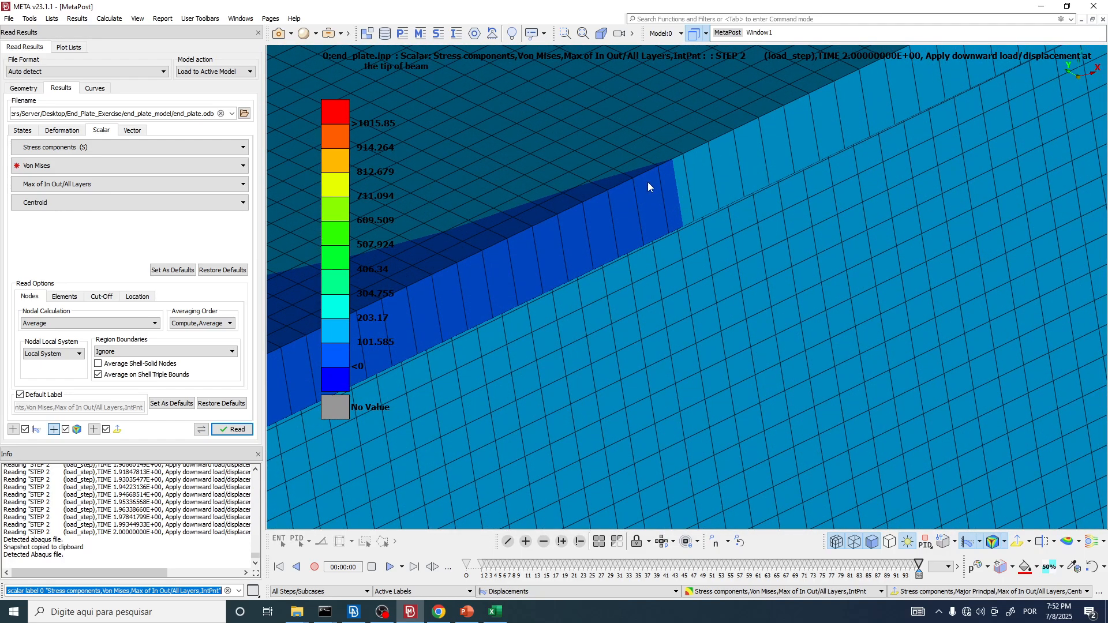
scroll(646, 182, "up", 2)
scroll(611, 185, "up", 2)
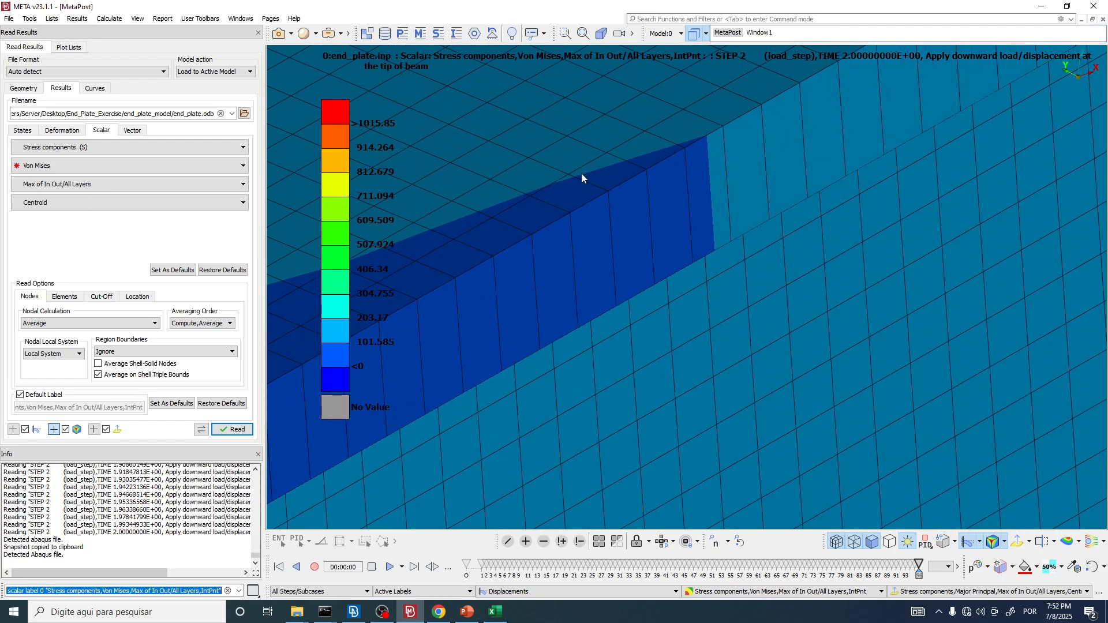
left_click_drag(632, 187, 615, 52, "ctrl")
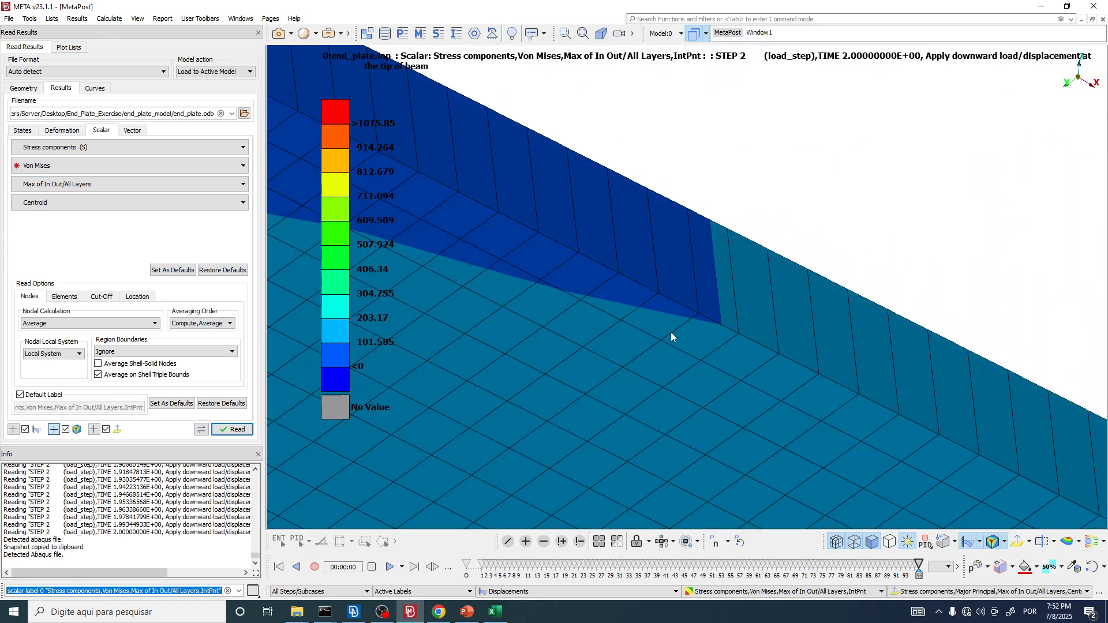
Step: Display the Von Mises Inner and Outer stress contour and examine both sides of the beam flange and web
left_click(768, 592)
left_click(774, 572)
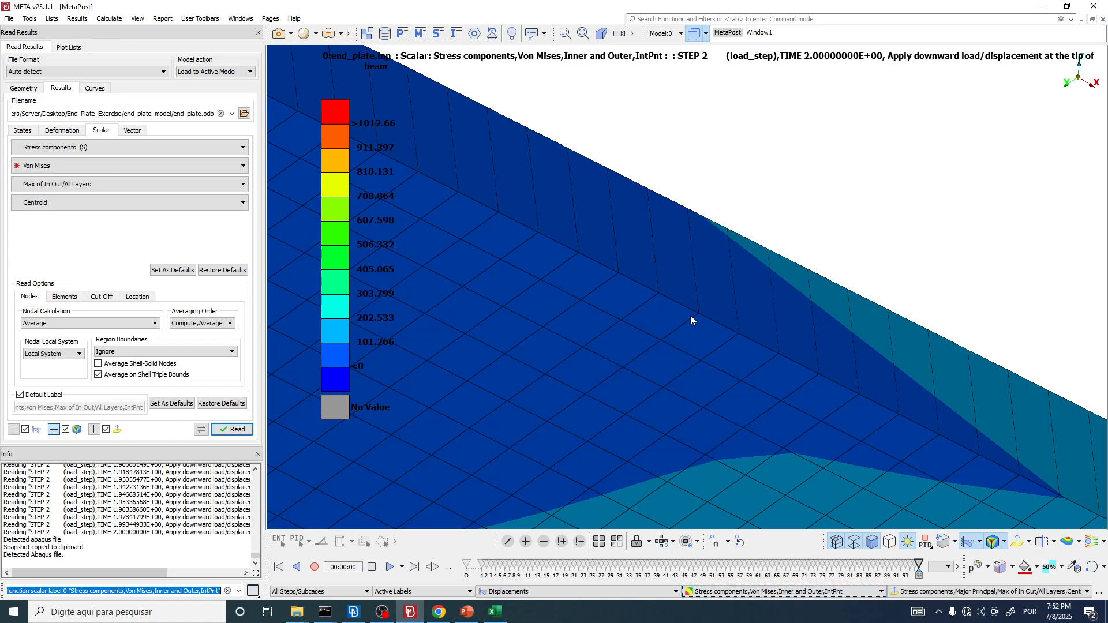
left_click_drag(705, 326, 704, 239, "ctrl")
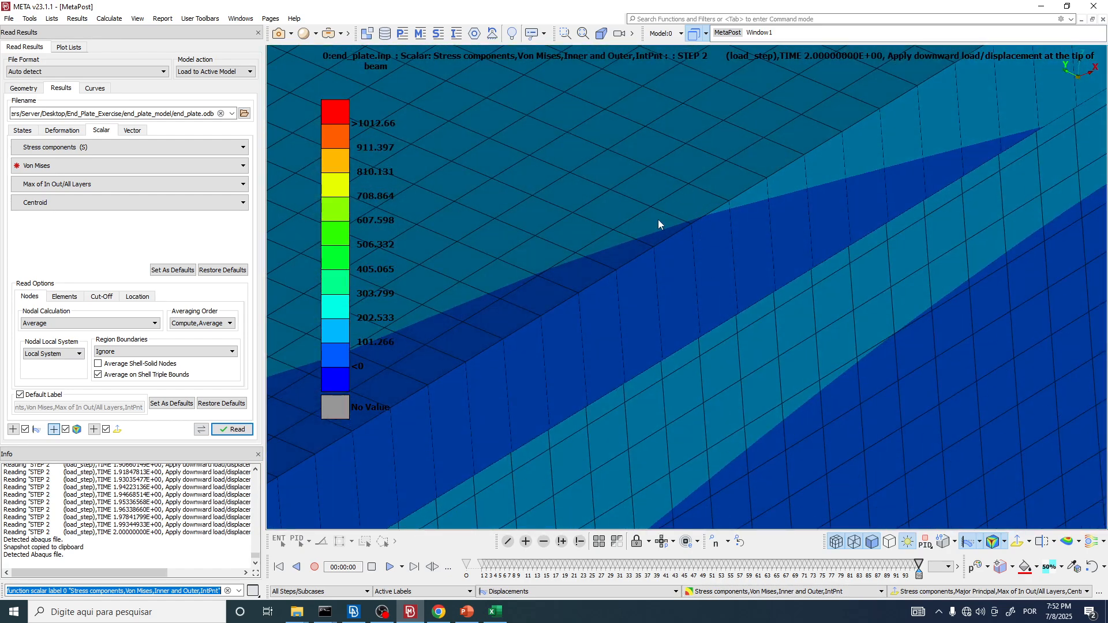
scroll(659, 211, "down", 6)
Step: Display the Von Mises Max of In Out/All Layers contour again and inspect the flange edge, buckled beam end, bolt hole and whole joint
left_click(843, 592)
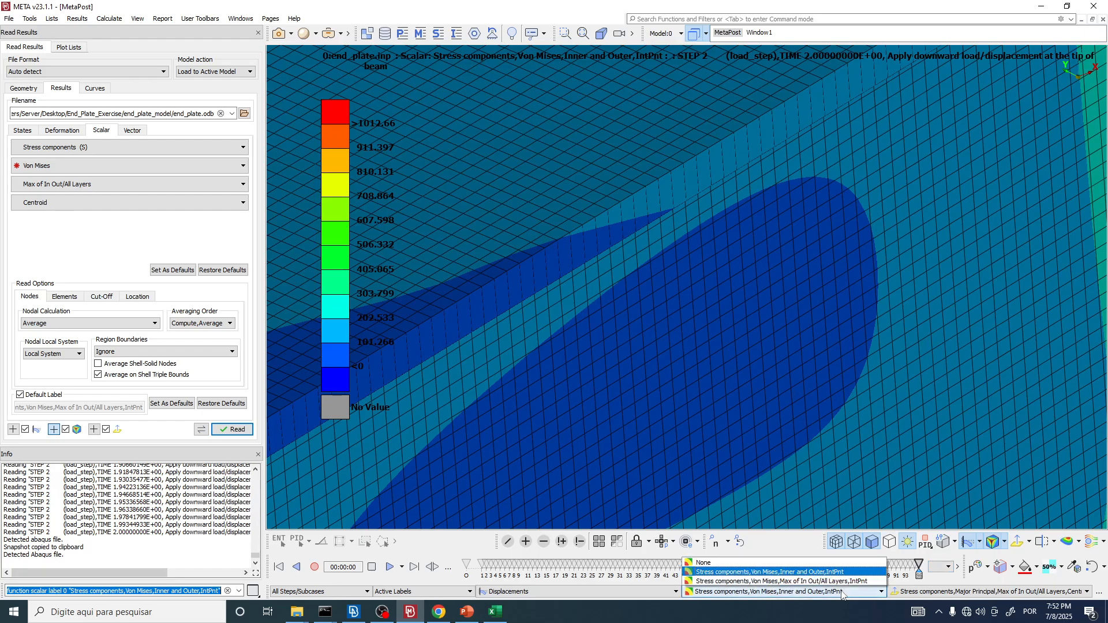
left_click(780, 582)
scroll(554, 245, "up", 2)
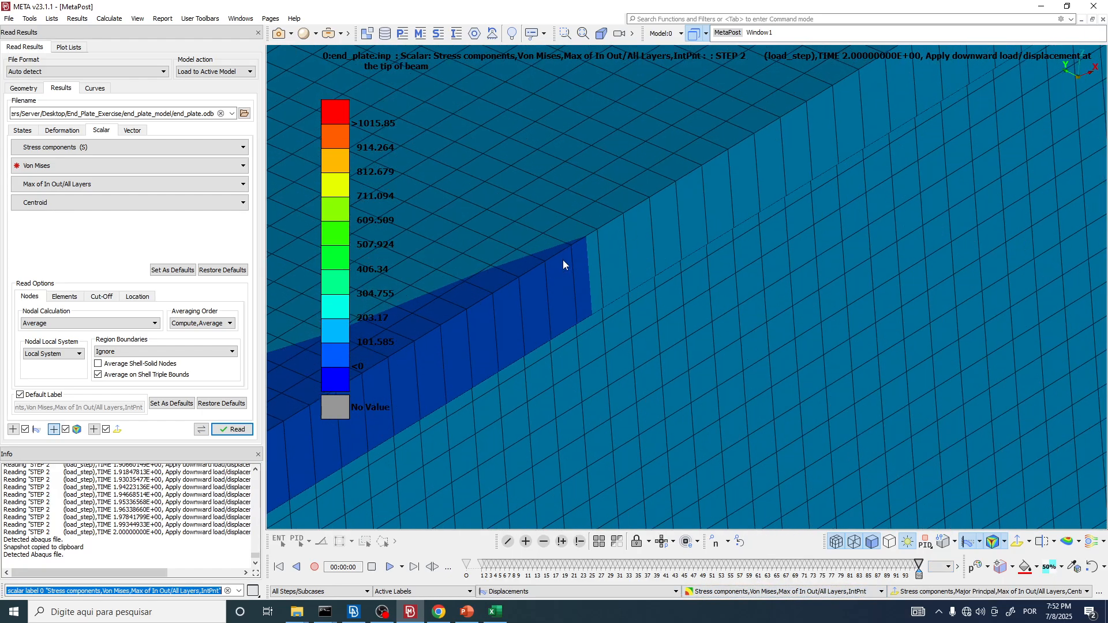
scroll(563, 259, "down", 8)
scroll(605, 288, "up", 6)
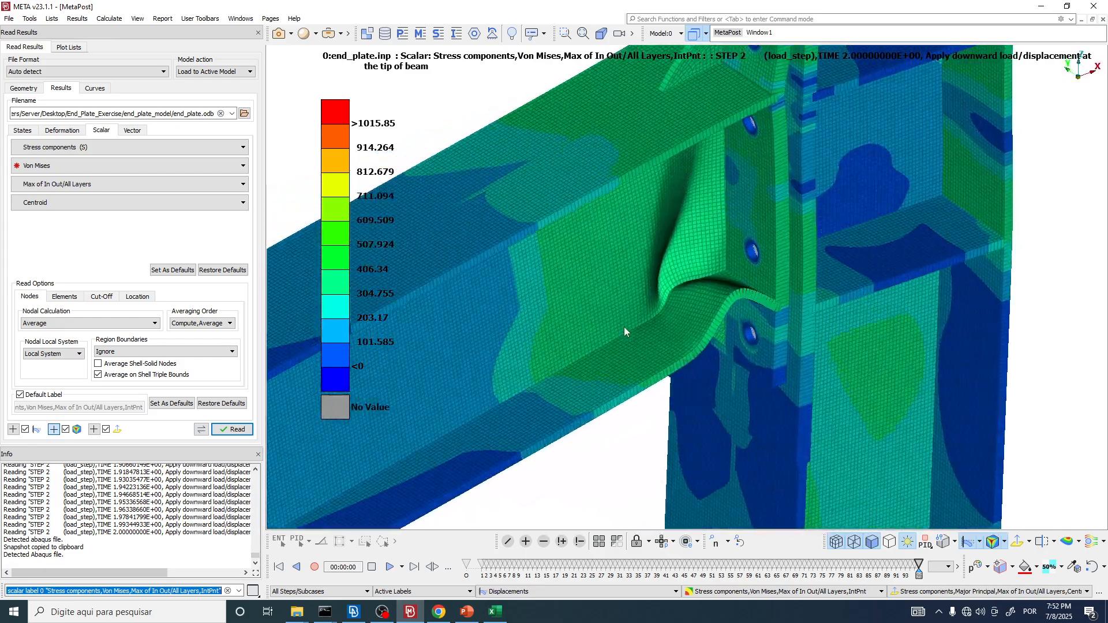
scroll(604, 244, "down", 3)
scroll(608, 231, "up", 4)
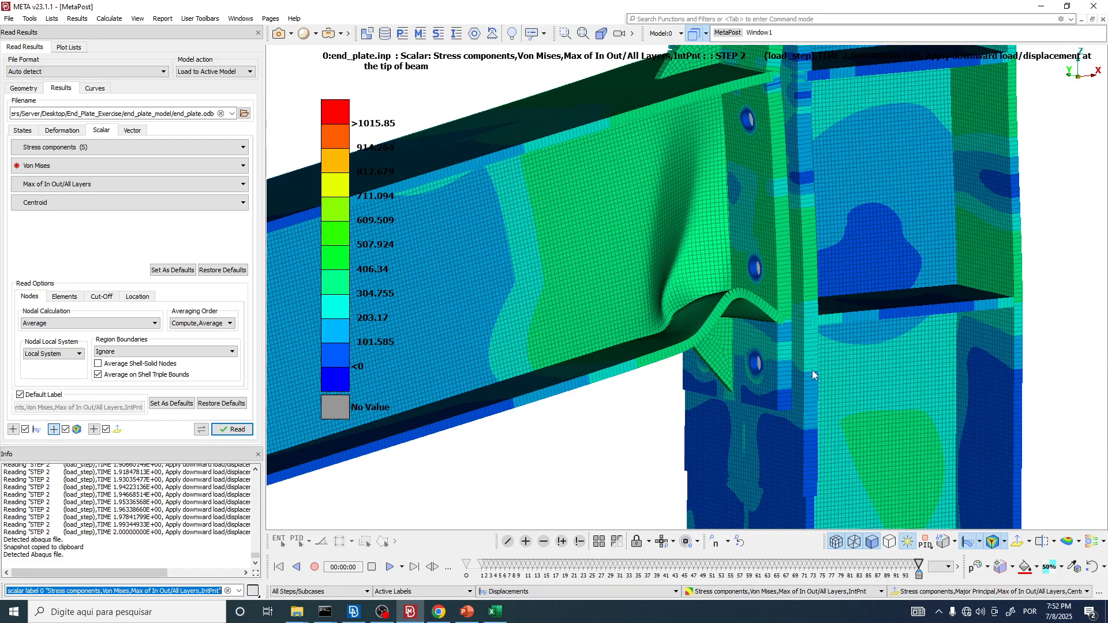
scroll(659, 277, "up", 5)
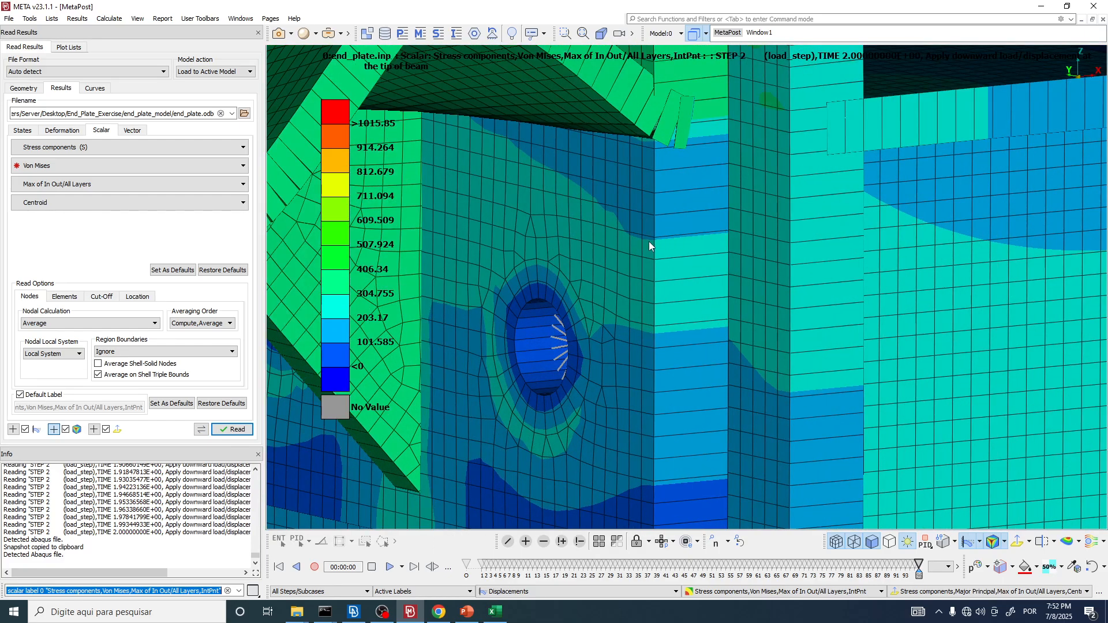
scroll(715, 238, "down", 8)
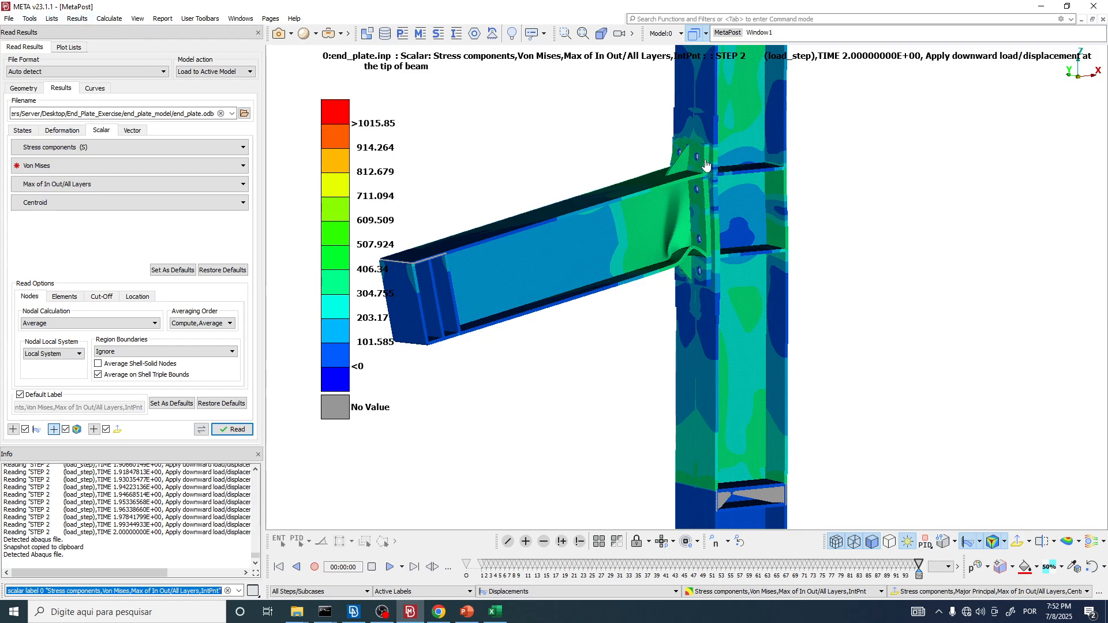
scroll(711, 164, "up", 2)
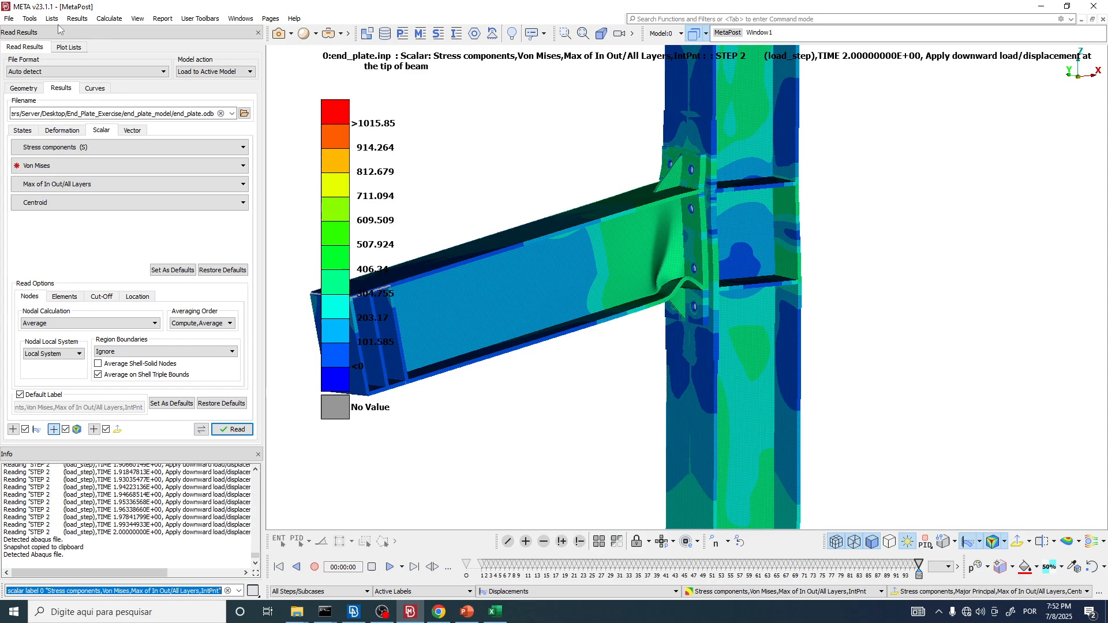
Step: Turn off Draw thick shells in the shell/solid element drawing settings
left_click(29, 18)
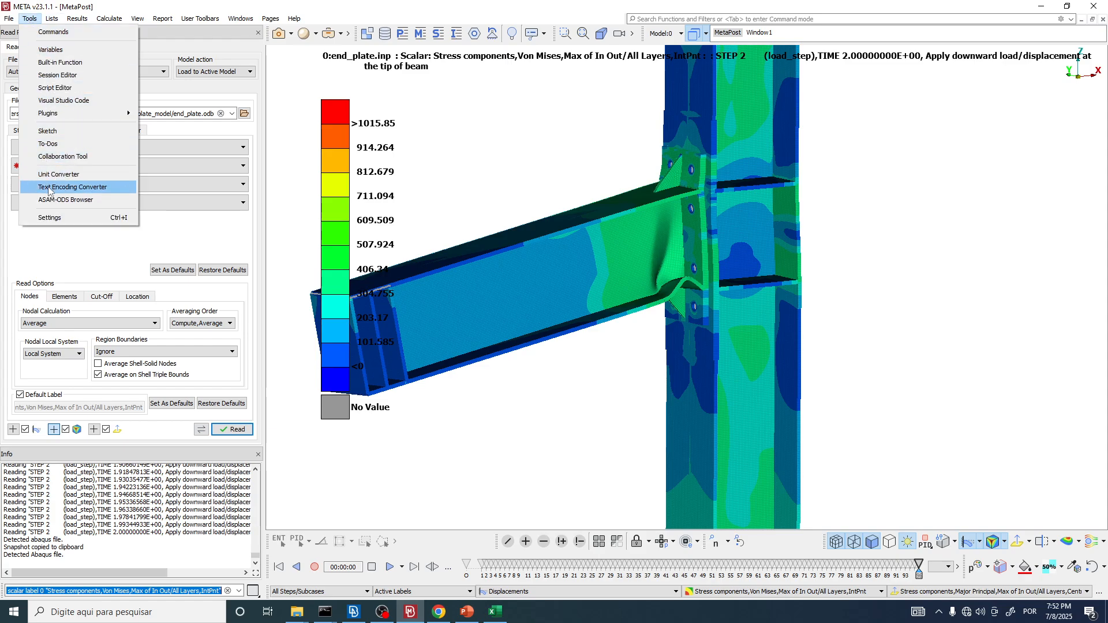
left_click(56, 219)
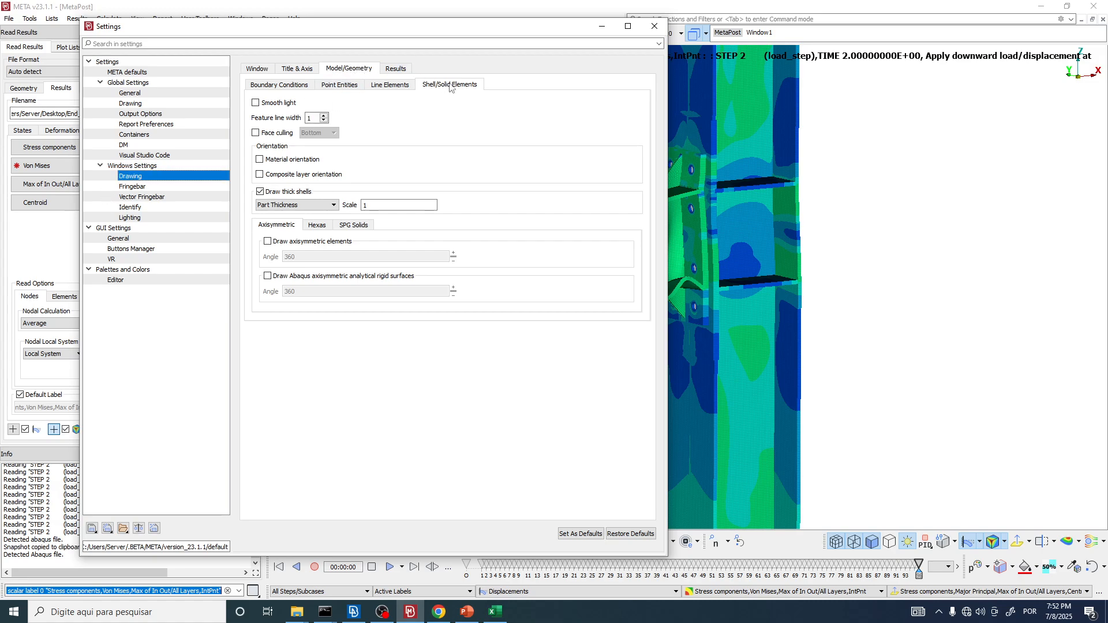
left_click(266, 194)
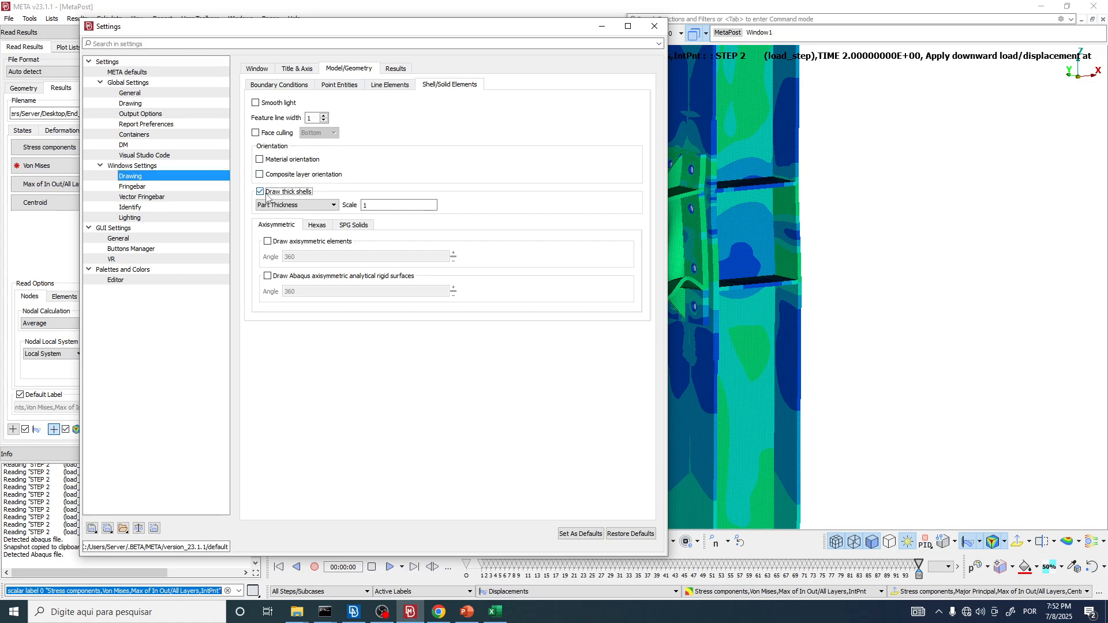
left_click(654, 26)
Step: Examine the buckled beam flange and web, rib stiffener and end plate from several angles without shell thickness
scroll(521, 167, "up", 5)
left_click_drag(520, 166, 684, 261, "ctrl")
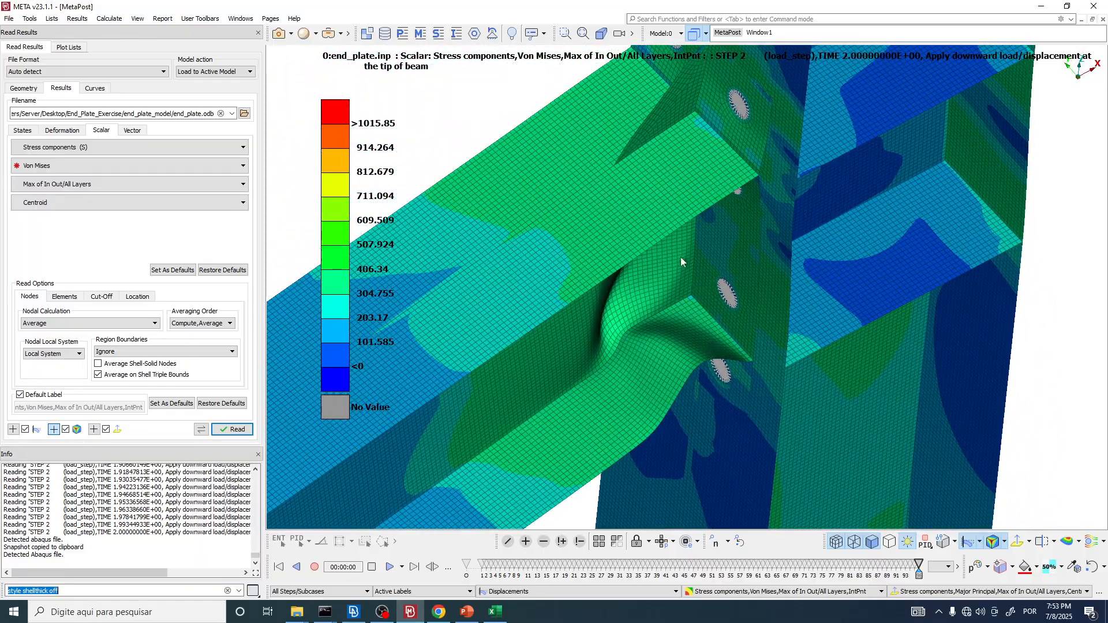
middle_click_drag(684, 261, 665, 357, "ctrl")
scroll(702, 227, "up", 4)
left_click_drag(702, 227, 673, 248, "ctrl")
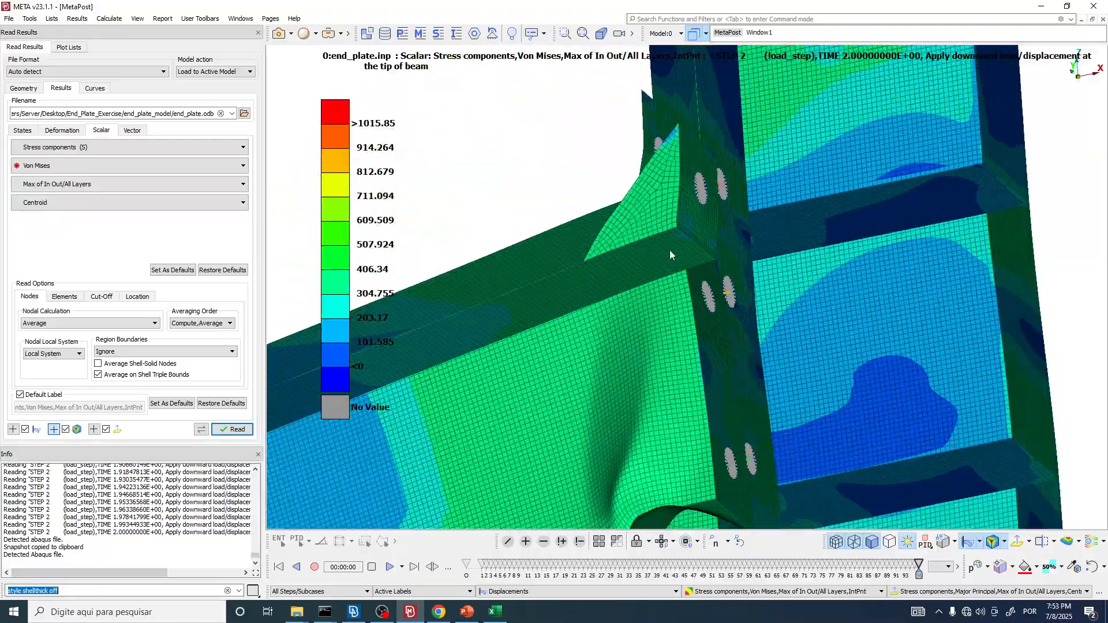
left_click(384, 613)
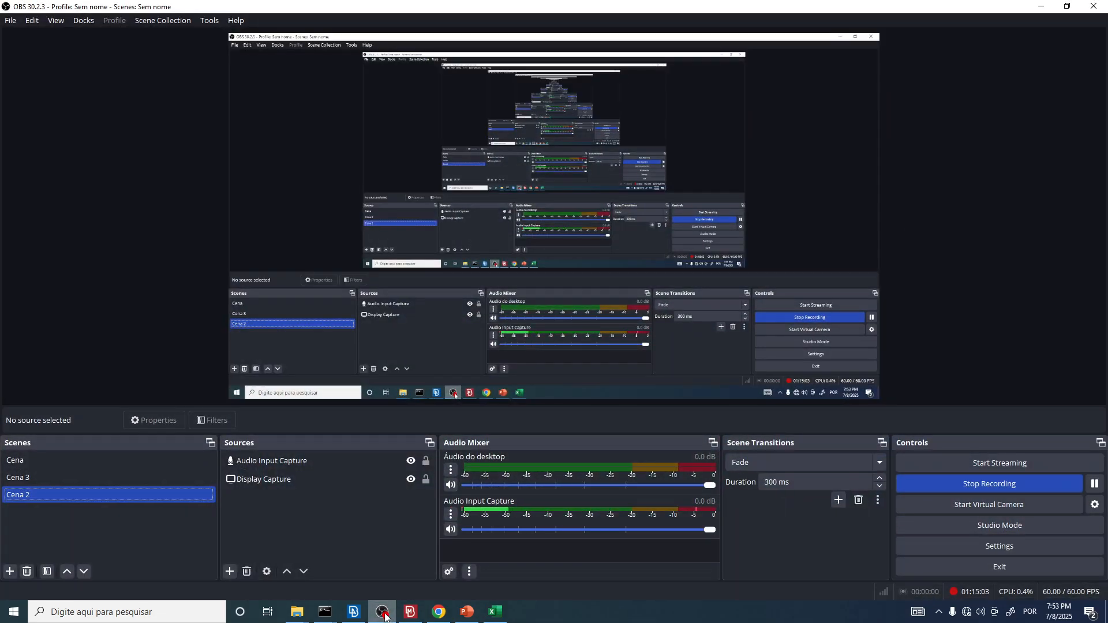
left_click(384, 613)
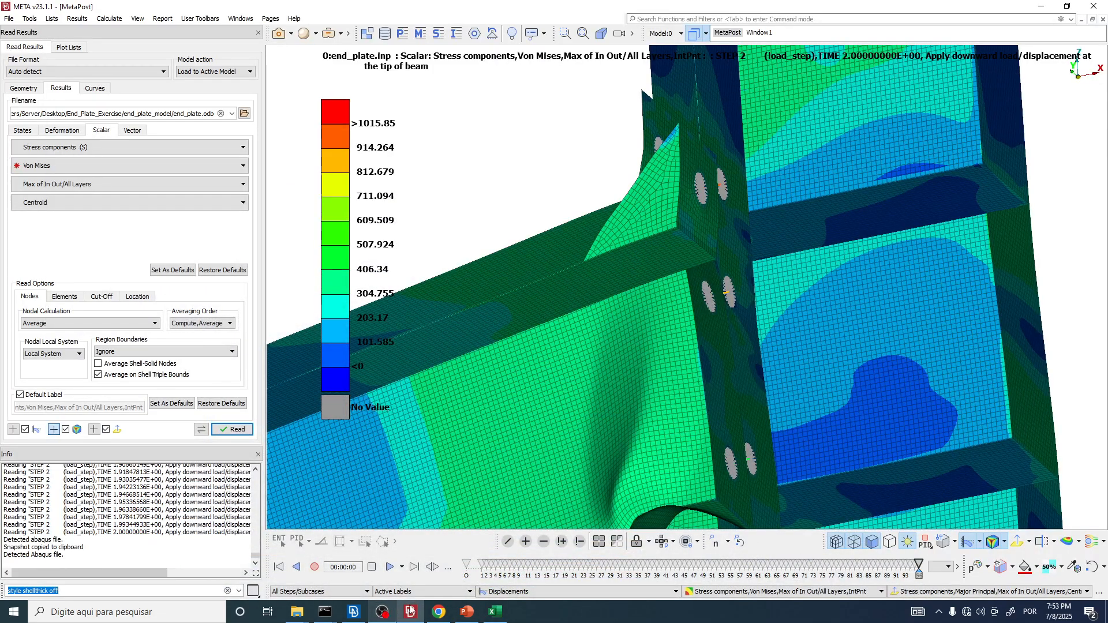
Step: Review the whole deformed joint, and switch to Chrome to find the specimens' failure modes in Fig. 5 of shi2007.pdf
scroll(670, 226, "down", 5)
left_click_drag(671, 226, 710, 254, "ctrl")
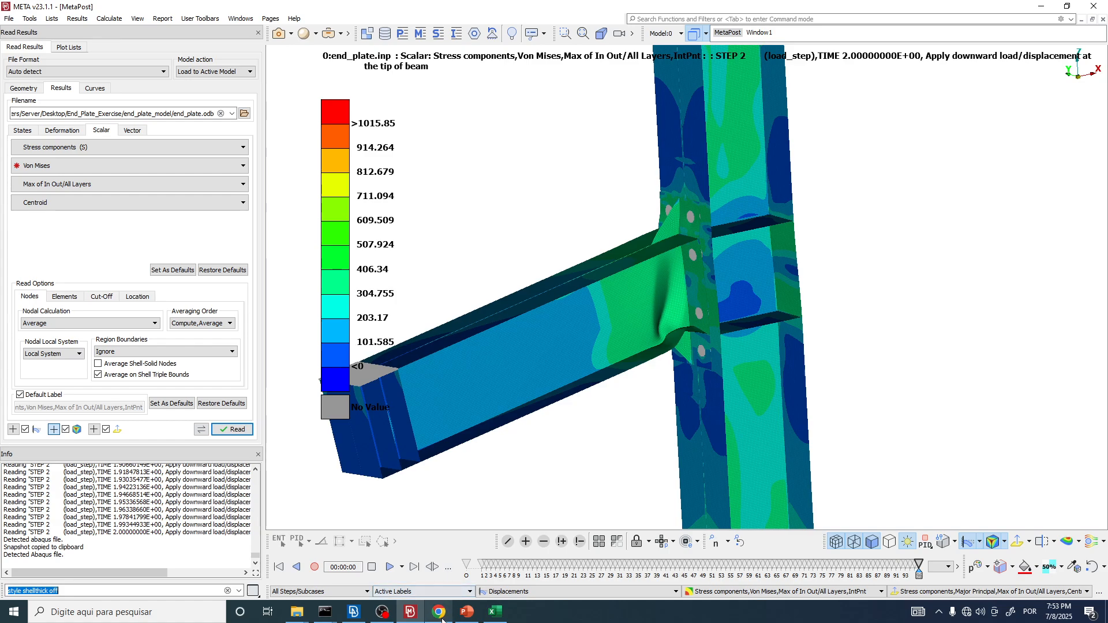
mouse_move(442, 621)
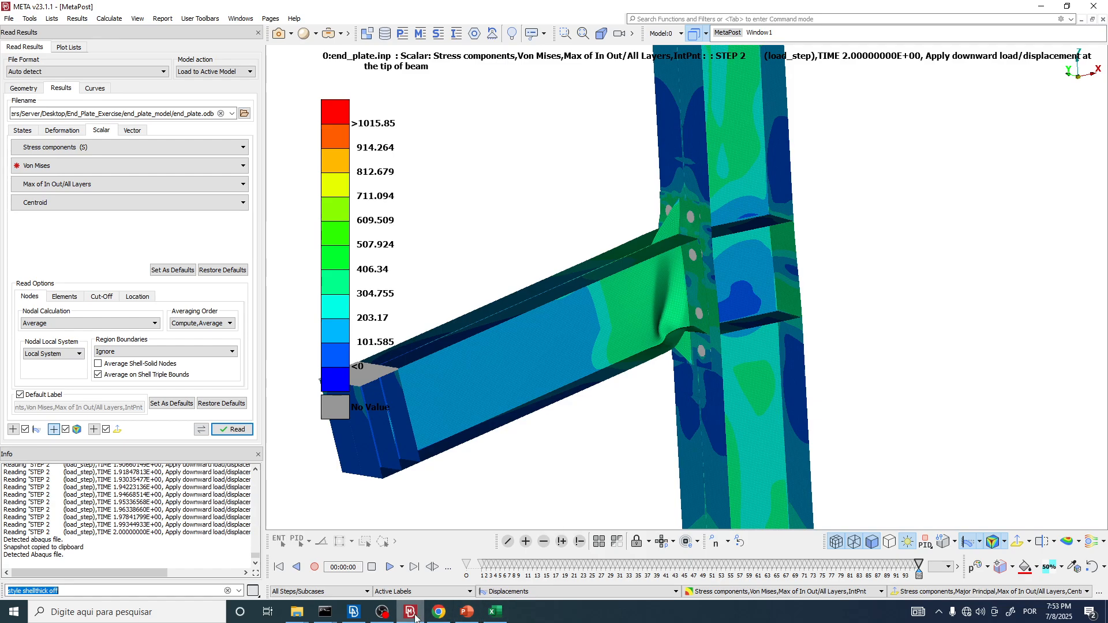
left_click(442, 615)
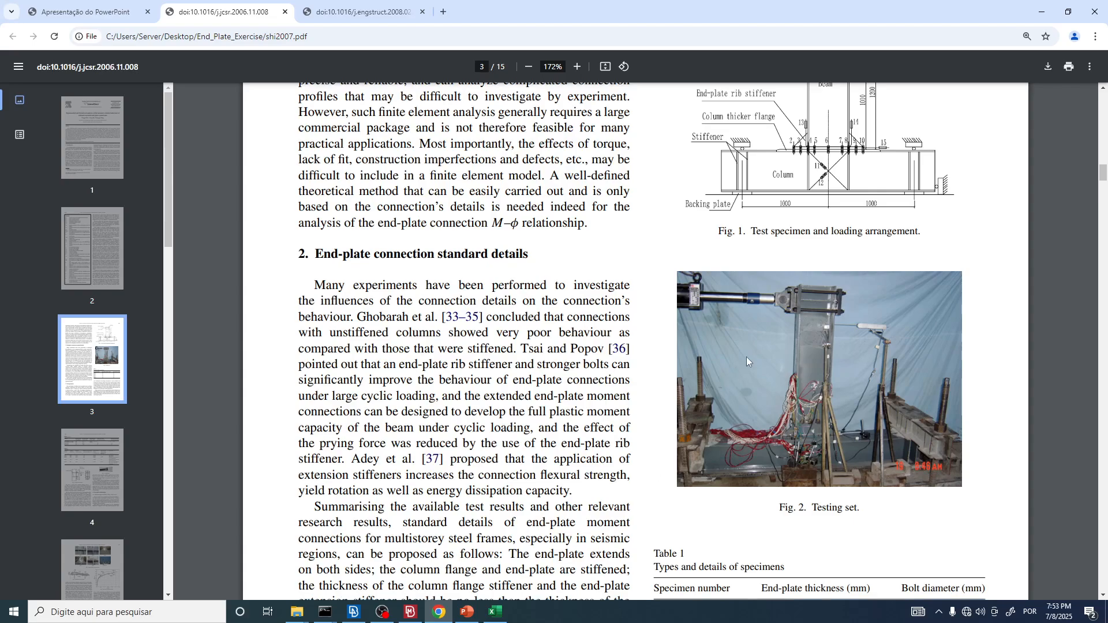
scroll(748, 363, "down", 15)
scroll(744, 368, "down", 3)
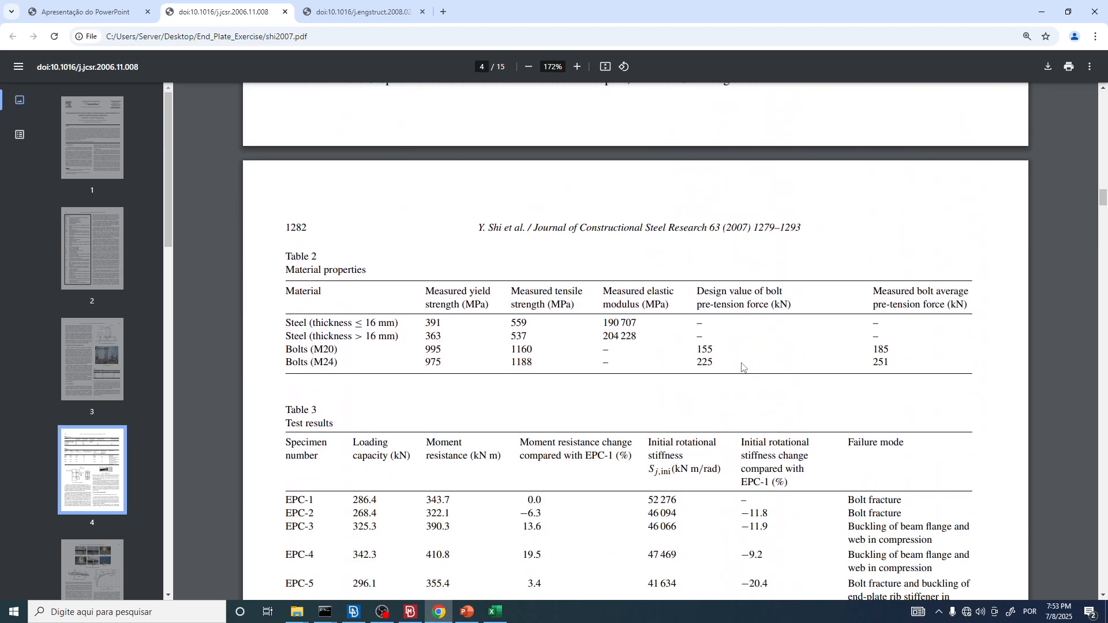
scroll(444, 183, "down", 3, "ctrl")
scroll(539, 302, "down", 7)
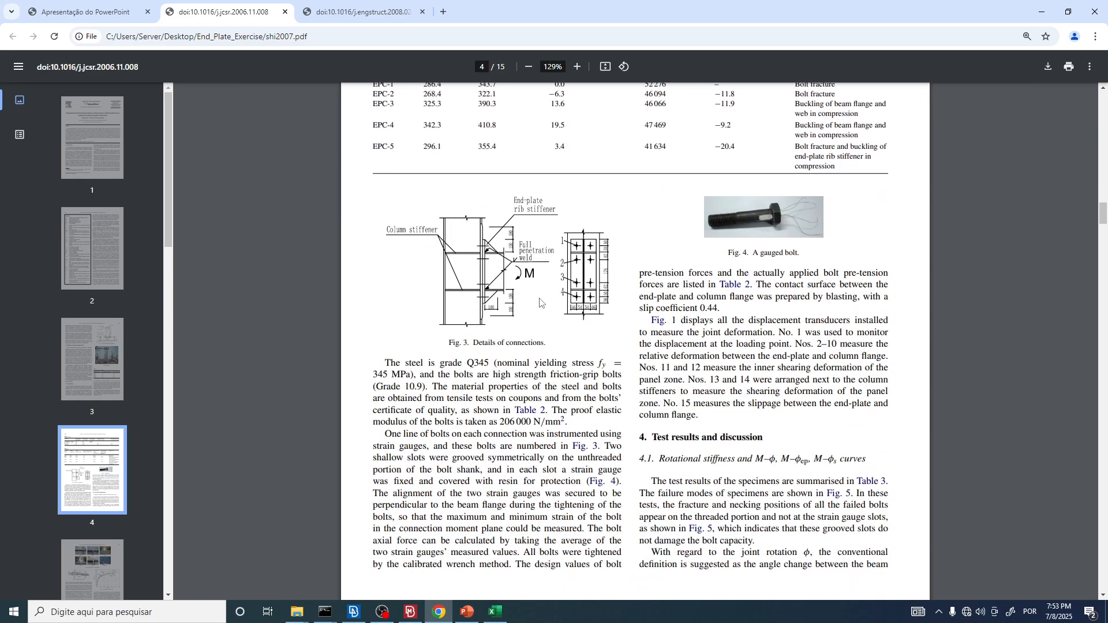
scroll(540, 301, "down", 7)
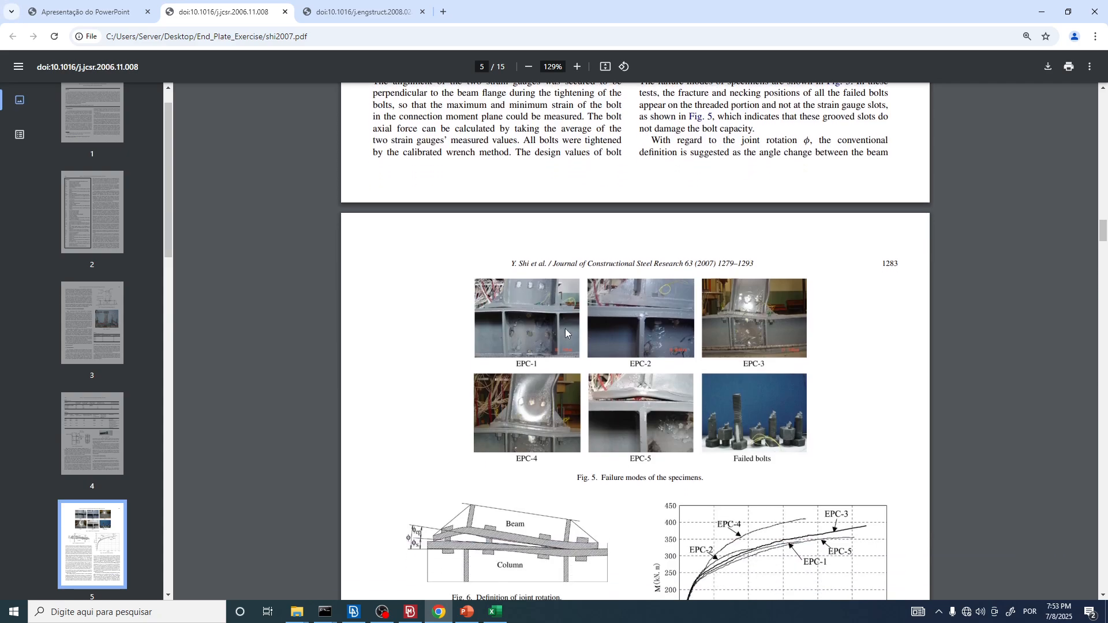
Step: Examine the Fig. 5 photos of the EPC-1 to EPC-5 specimens and the failed bolts close up
scroll(565, 329, "up", 3, "ctrl")
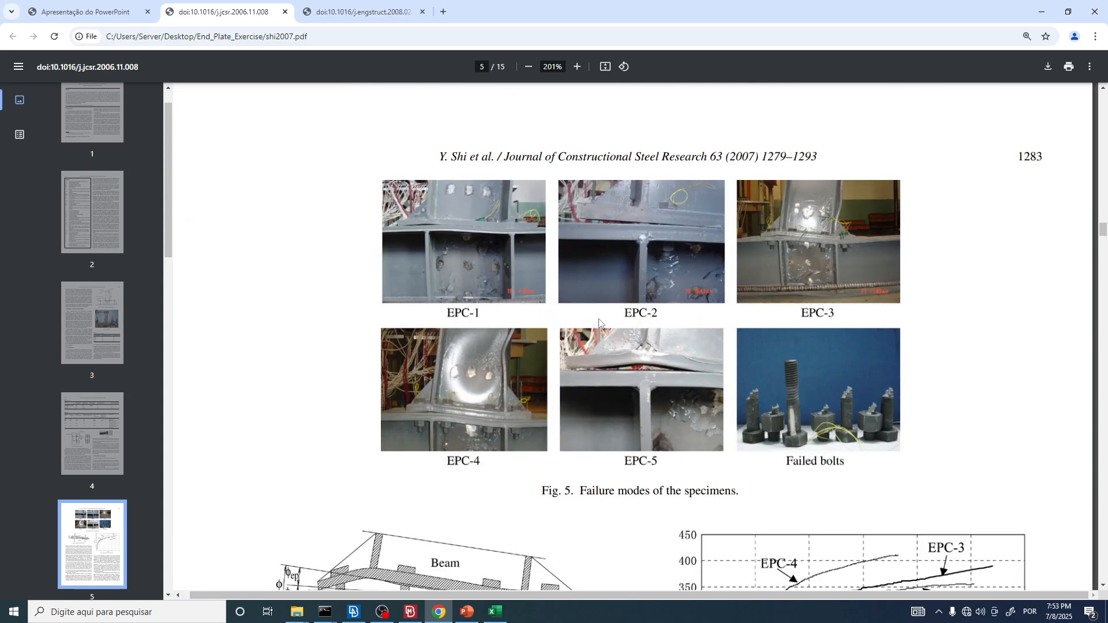
scroll(540, 339, "down", 2, "ctrl")
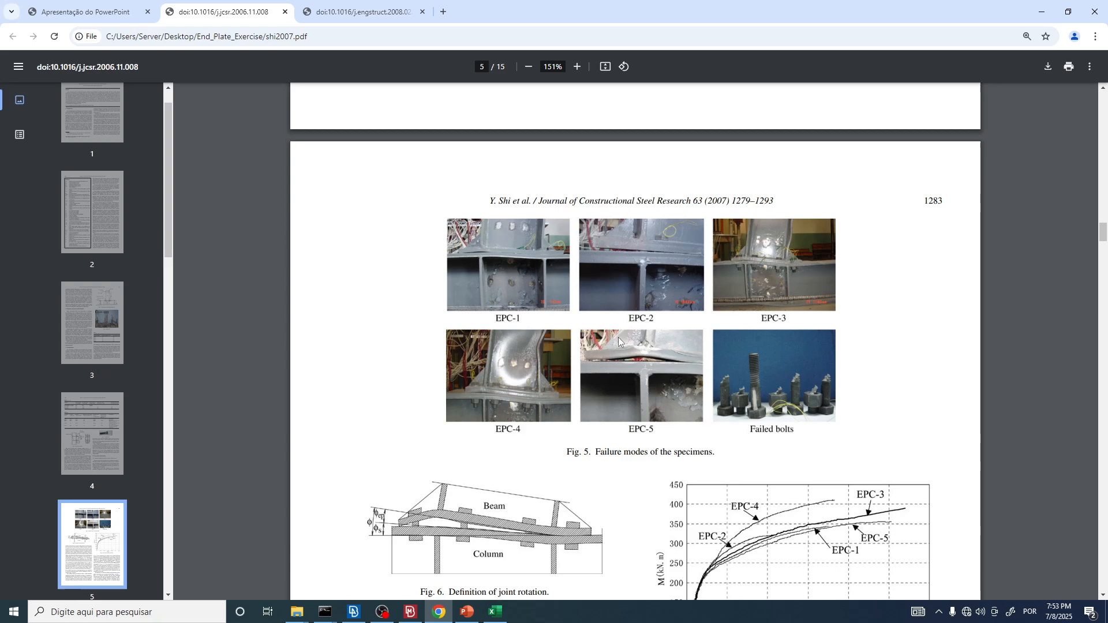
scroll(863, 298, "up", 2, "ctrl")
scroll(862, 298, "up", 2, "ctrl")
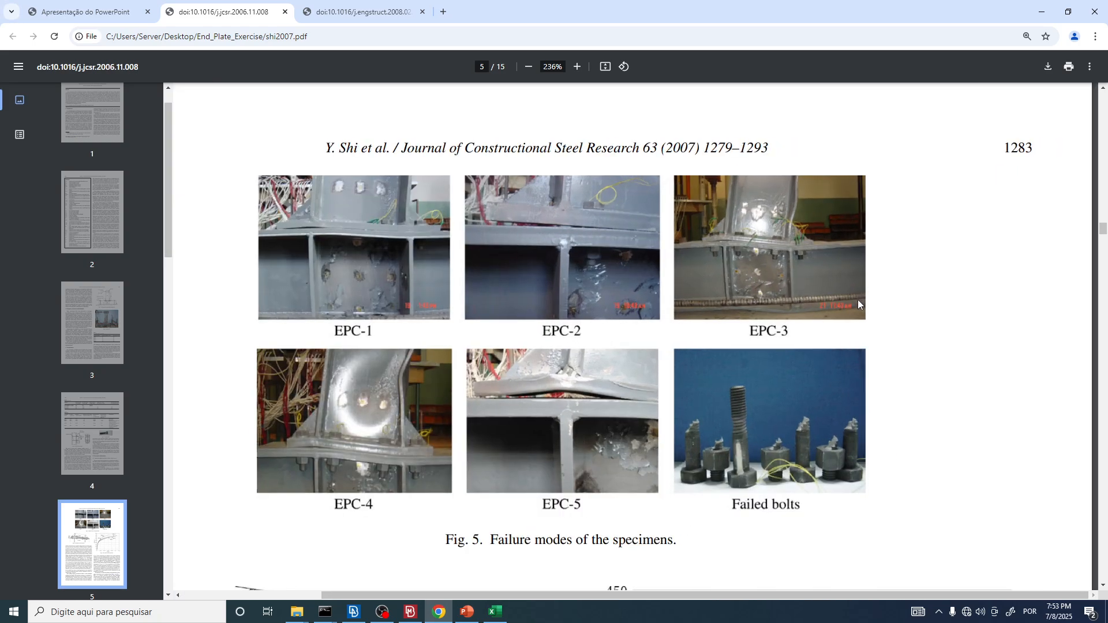
scroll(728, 291, "down", 2, "ctrl")
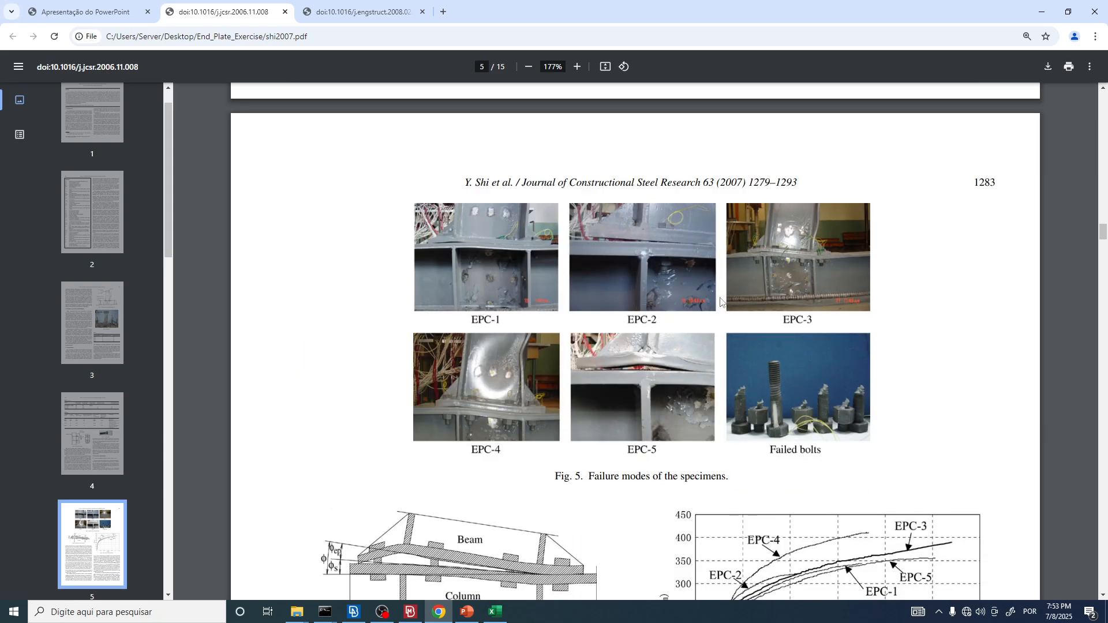
scroll(663, 293, "up", 6, "ctrl")
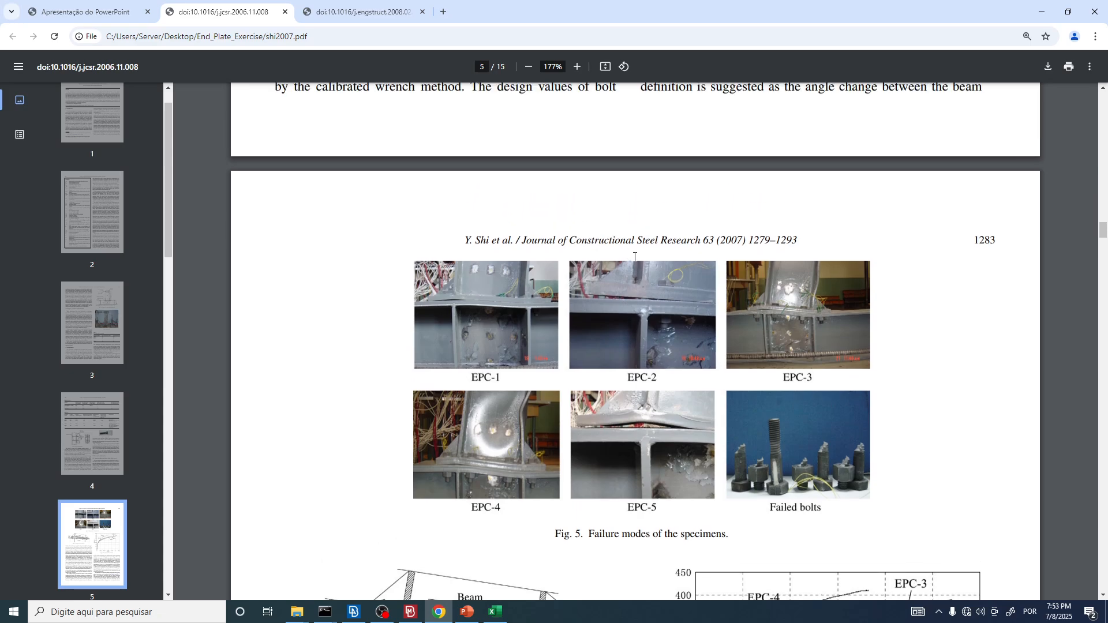
Step: Find Fig. 6, the definition of joint rotation, in shi2007.pdf and examine the sketch close up
scroll(649, 290, "down", 4, "ctrl")
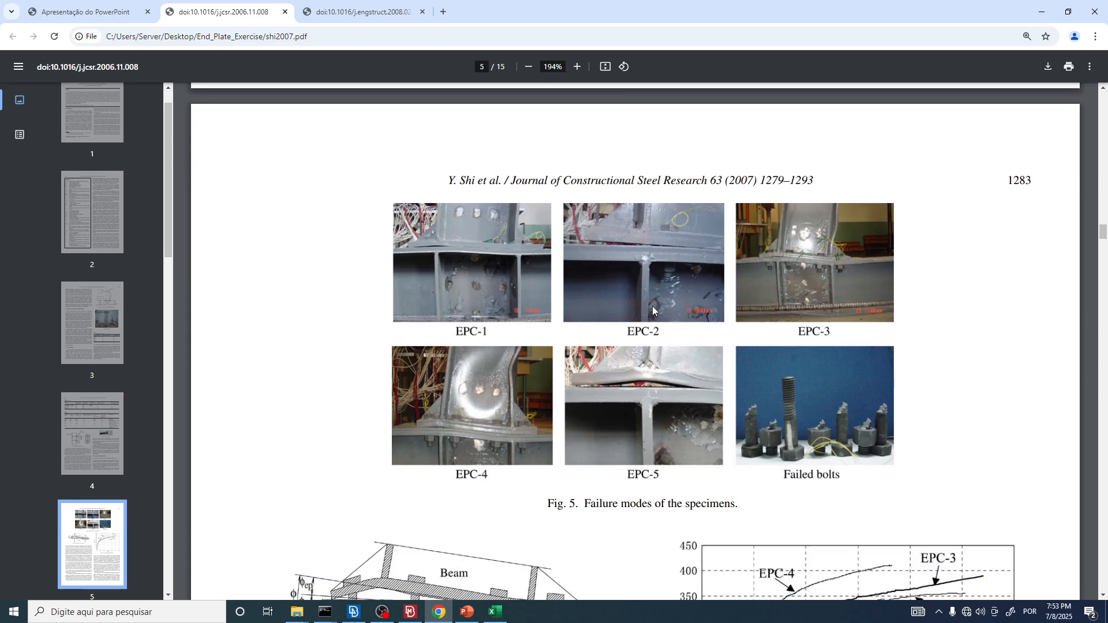
scroll(650, 308, "down", 4)
scroll(649, 311, "down", 2)
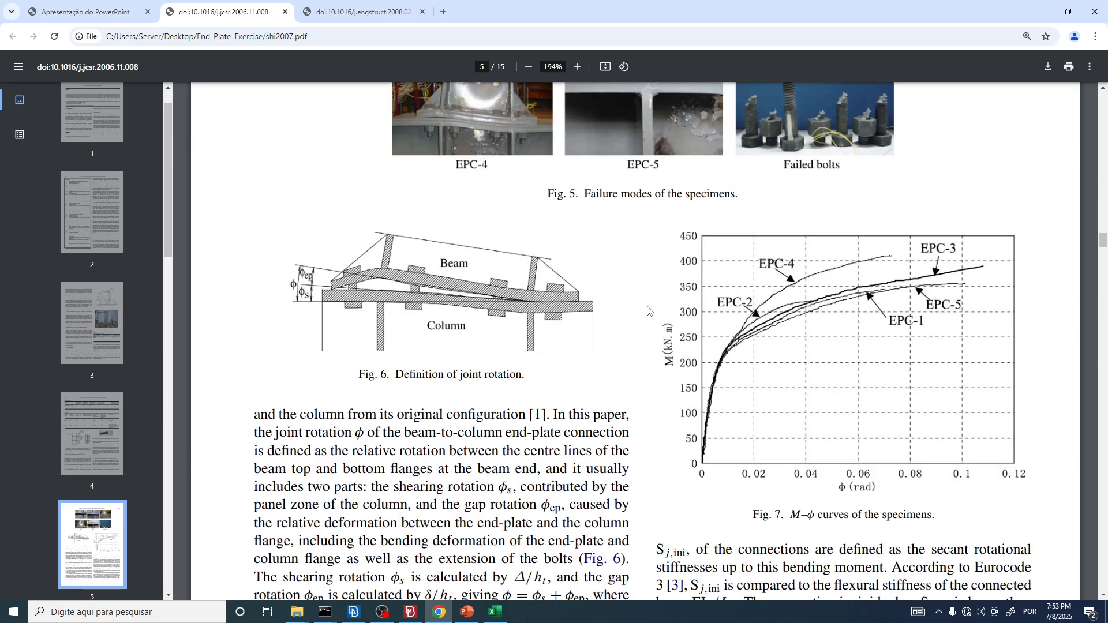
scroll(316, 283, "up", 7, "ctrl")
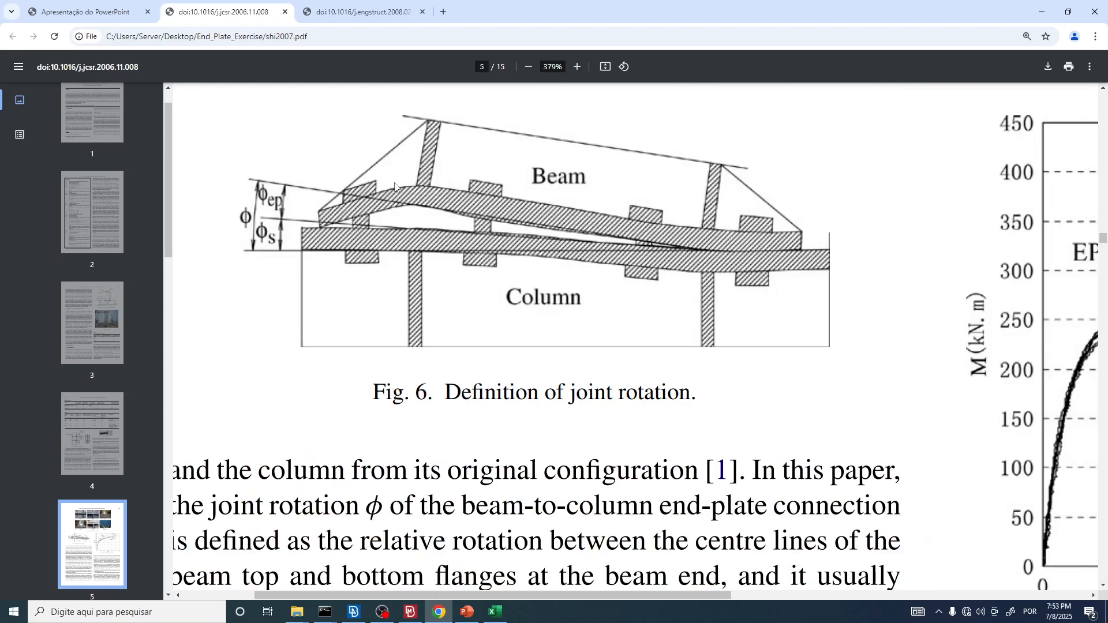
Step: Switch to META and compare the side view of the gap between end plate and column flange with the paper's Fig. 6
key("alt+Tab")
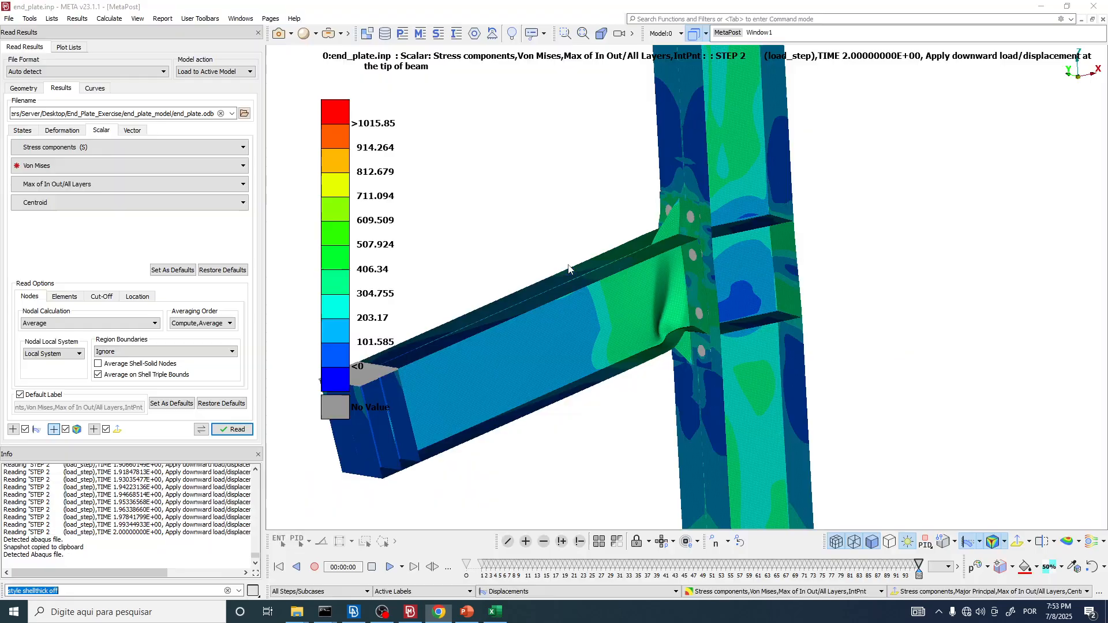
scroll(634, 249, "up", 5)
left_click_drag(555, 211, 479, 207, "ctrl")
scroll(600, 222, "down", 3)
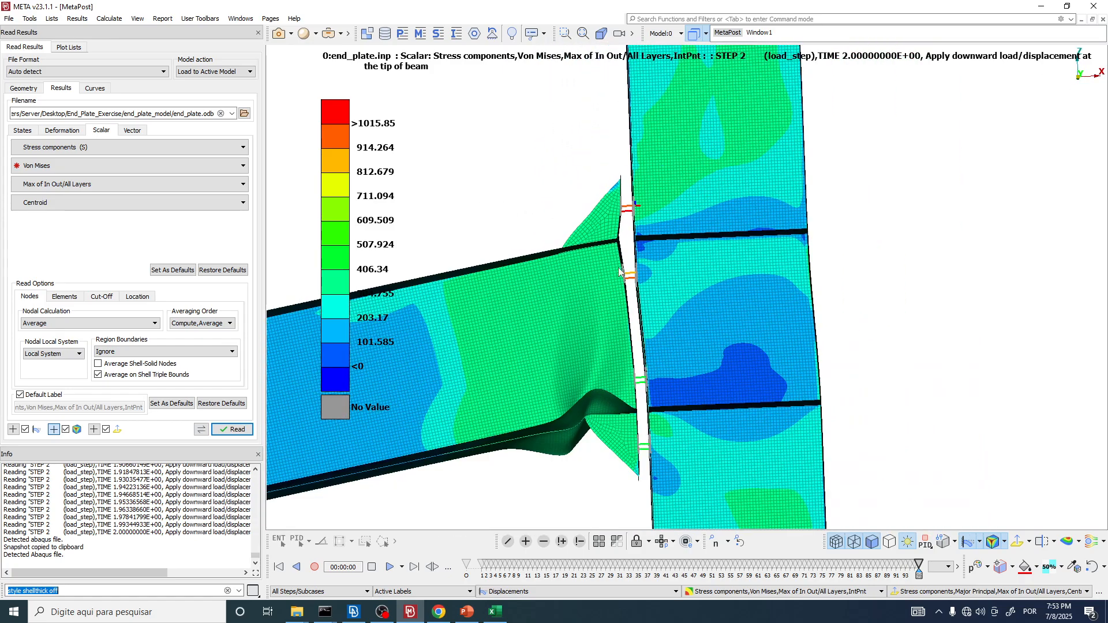
scroll(623, 277, "up", 2)
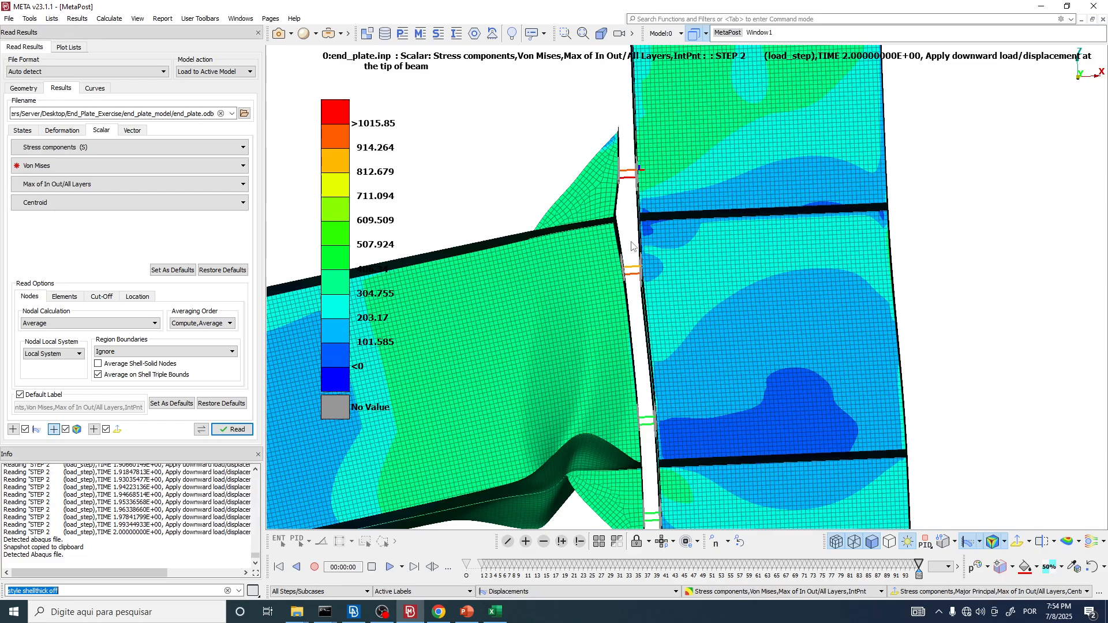
key("alt+Tab")
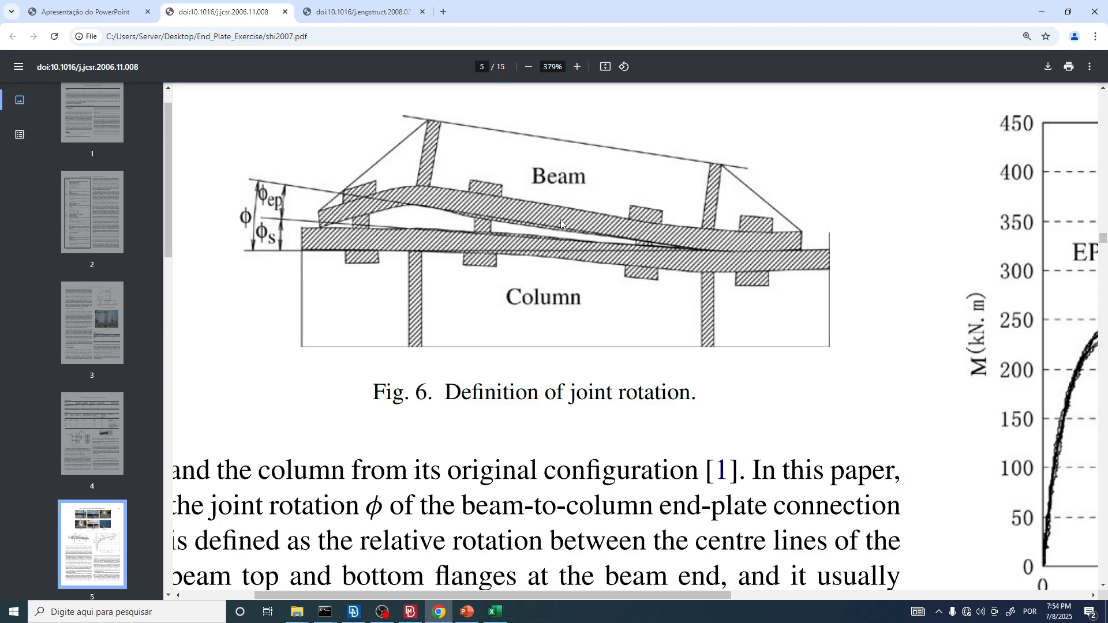
key("alt+Tab")
scroll(615, 190, "up", 5)
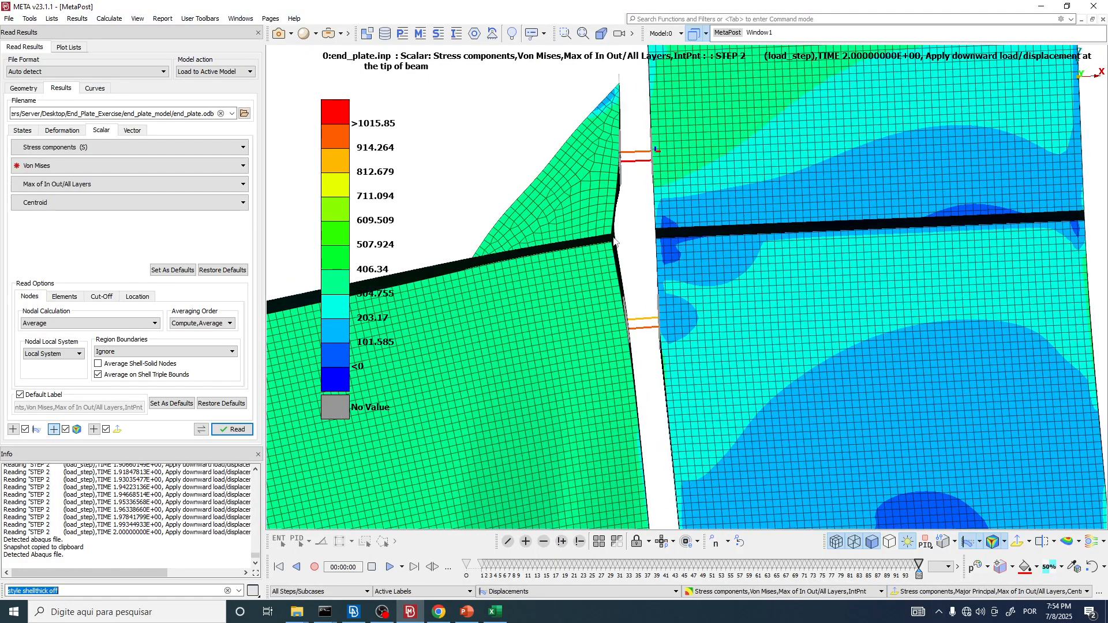
Step: Examine the upper bolts and their hole connections between the end plate and column flange from several angles
scroll(670, 271, "down", 5)
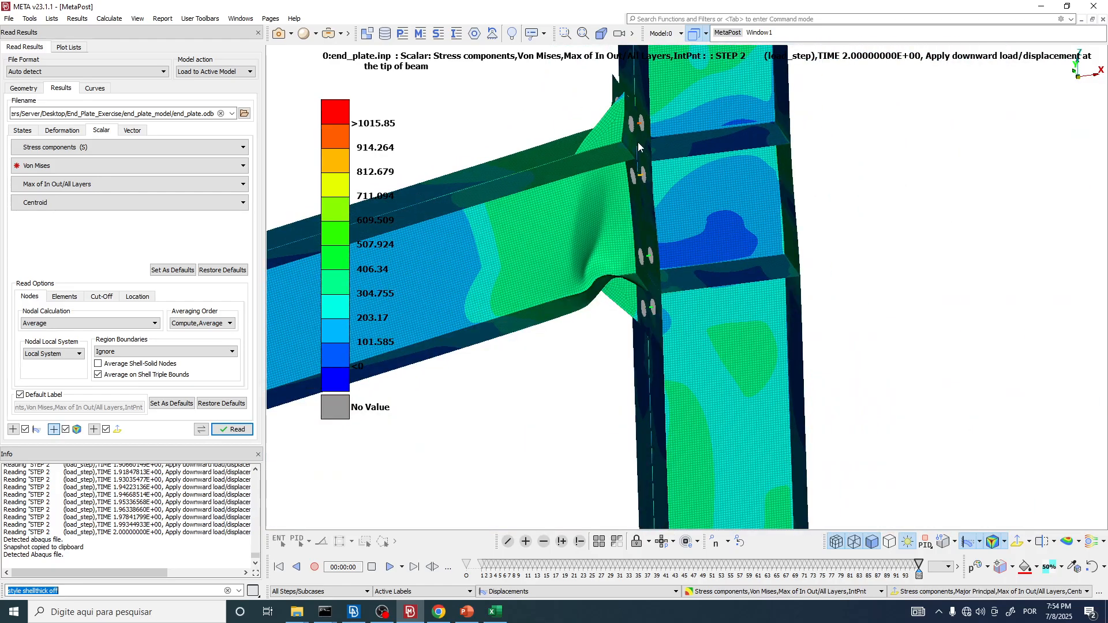
scroll(638, 142, "down", 2)
middle_click_drag(636, 173, 801, 189, "ctrl")
left_click_drag(799, 192, 865, 196, "ctrl")
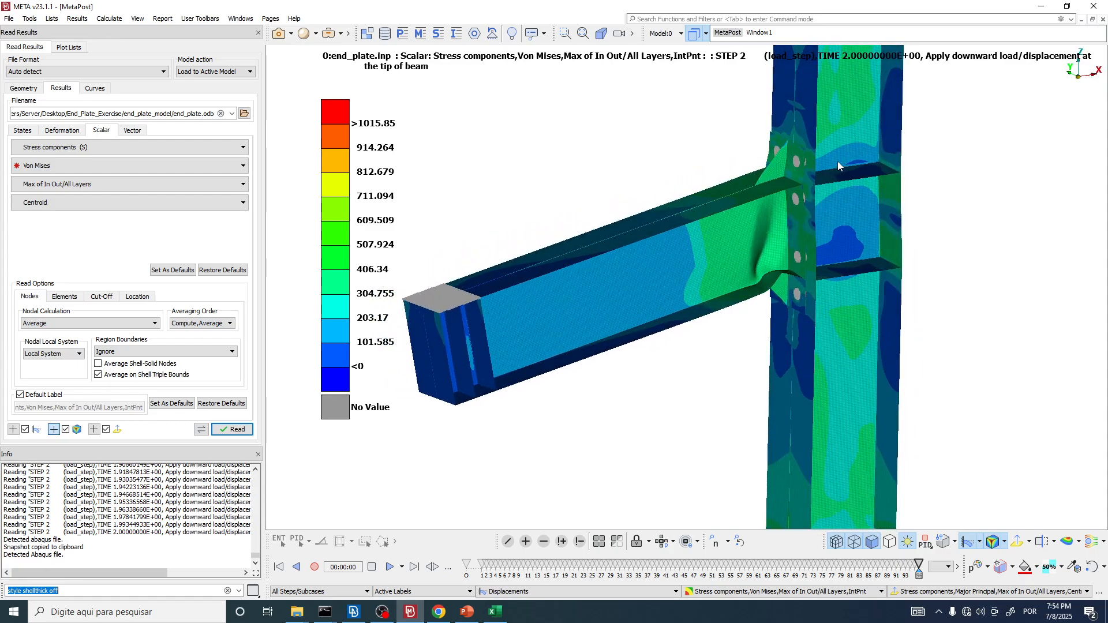
scroll(808, 162, "up", 8)
left_click_drag(774, 174, 497, 153, "ctrl")
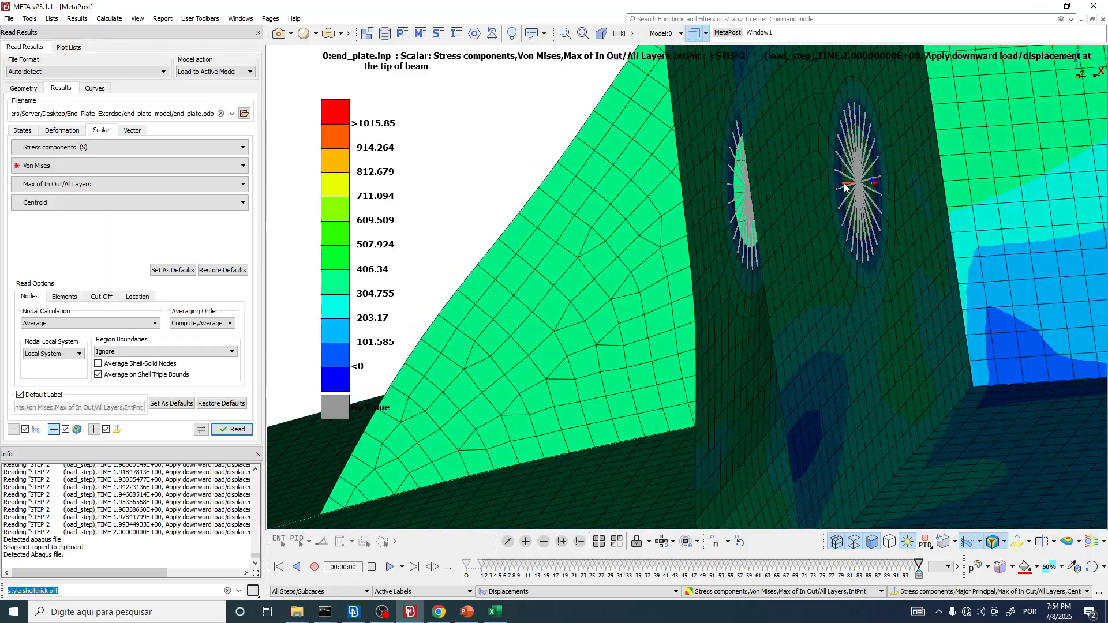
scroll(874, 189, "up", 5)
left_click_drag(874, 189, 781, 240, "ctrl")
scroll(791, 226, "down", 6)
scroll(808, 287, "down", 5)
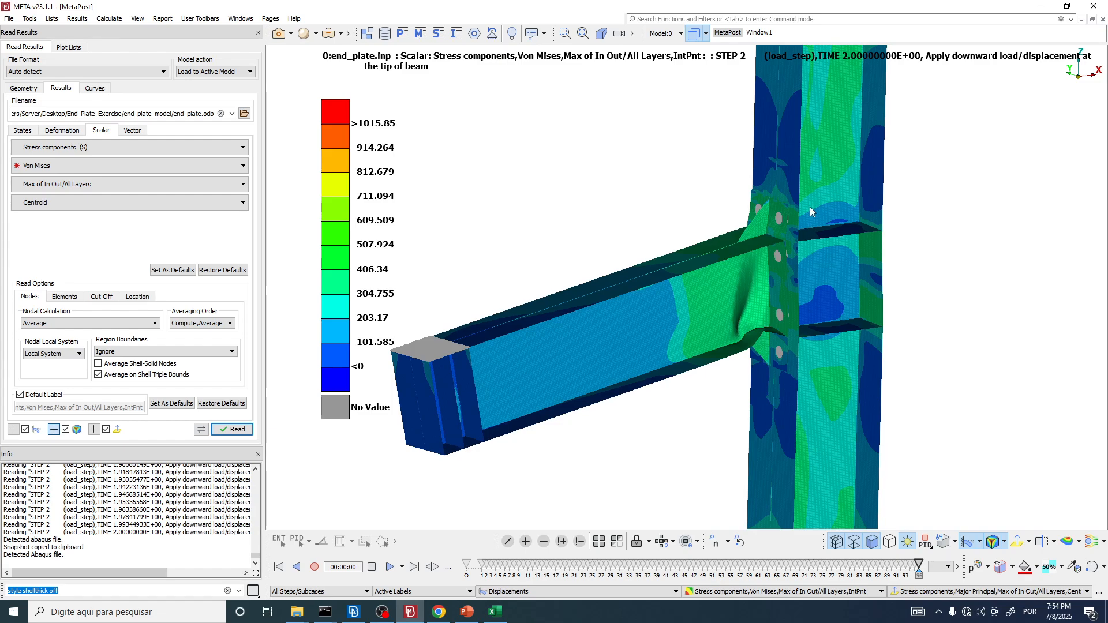
Step: Examine the stress around the end-plate bolt holes beside the upper rib stiffener, and review the whole deformed beam-column joint
scroll(809, 208, "up", 10)
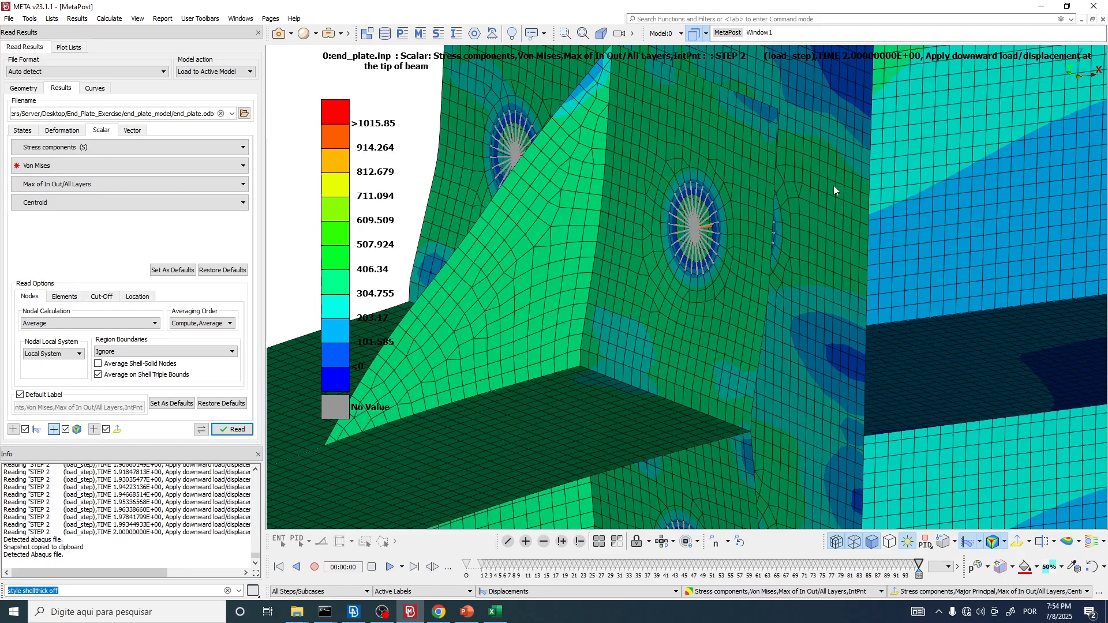
scroll(796, 212, "down", 5)
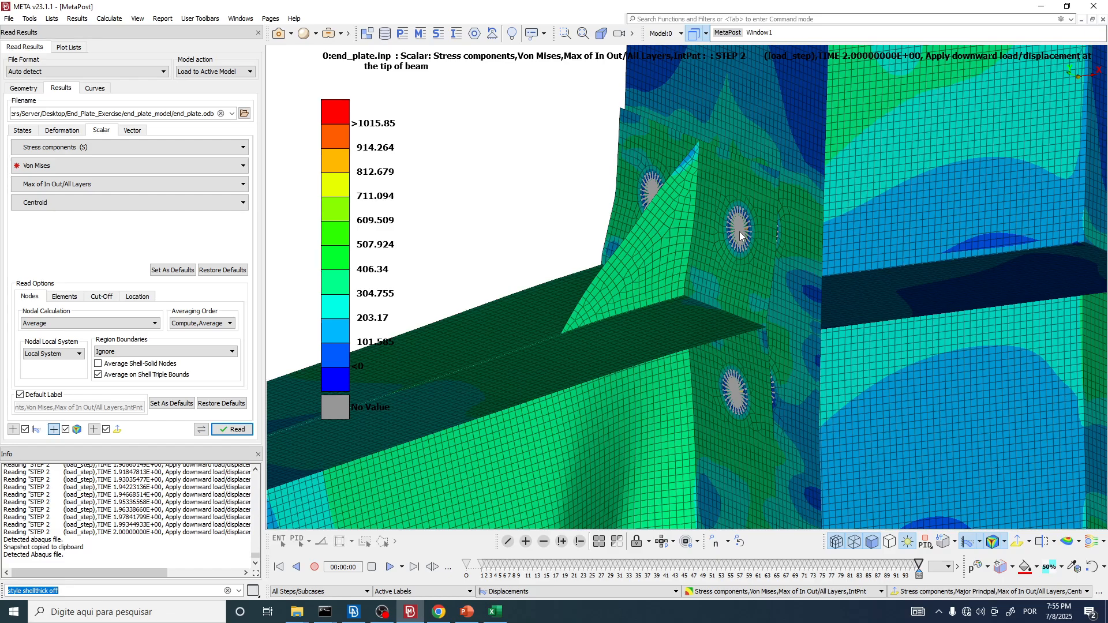
scroll(740, 231, "down", 8)
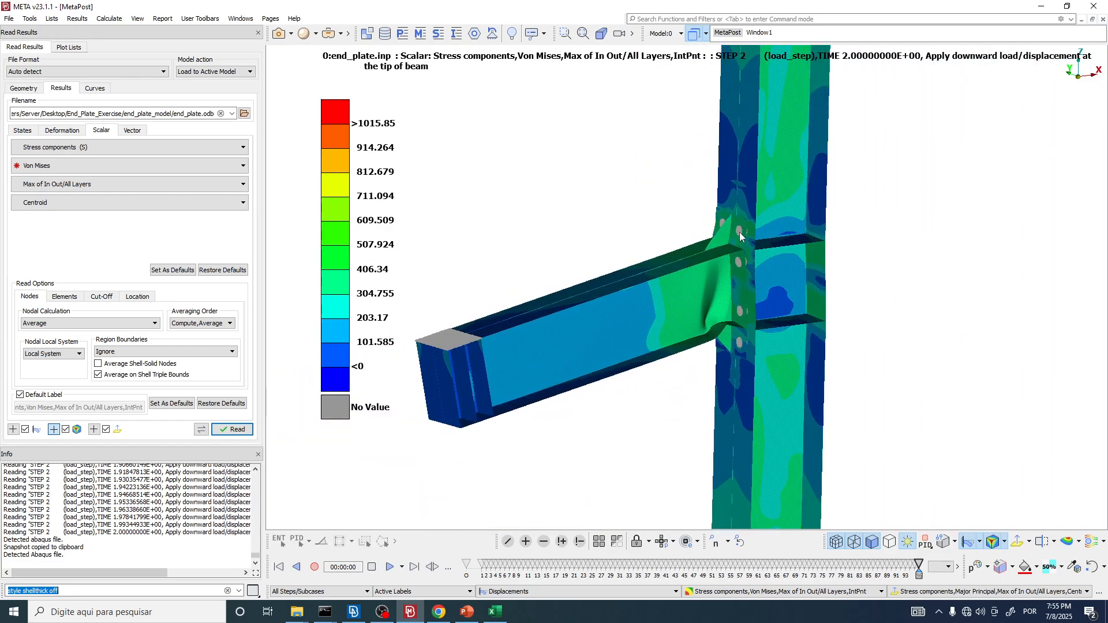
scroll(739, 232, "up", 2)
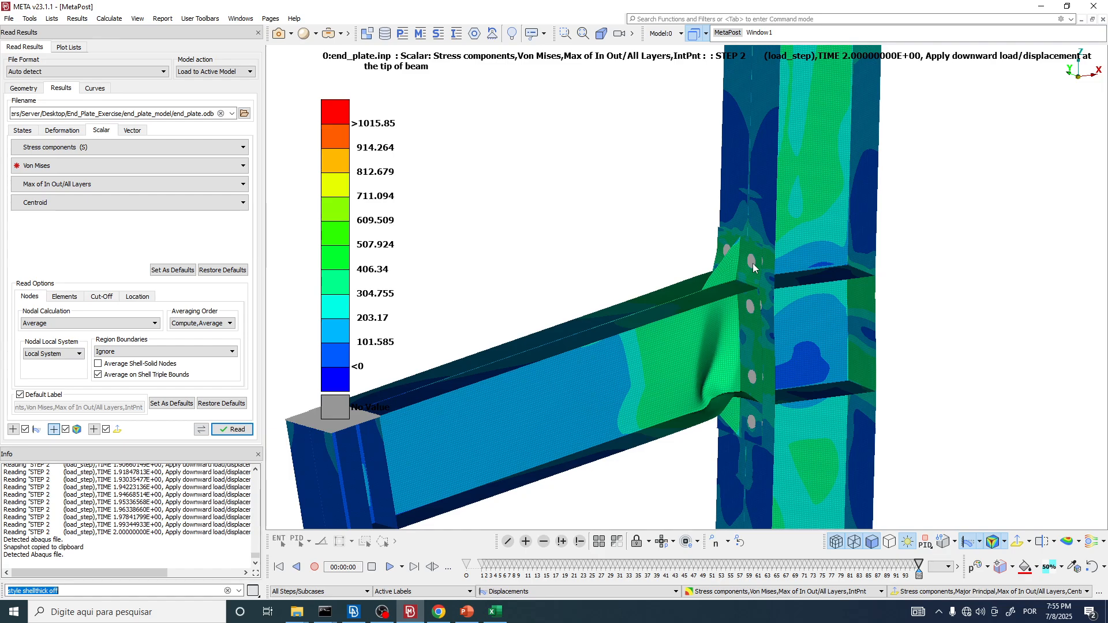
scroll(752, 263, "down", 5)
left_click_drag(685, 296, 733, 287, "ctrl")
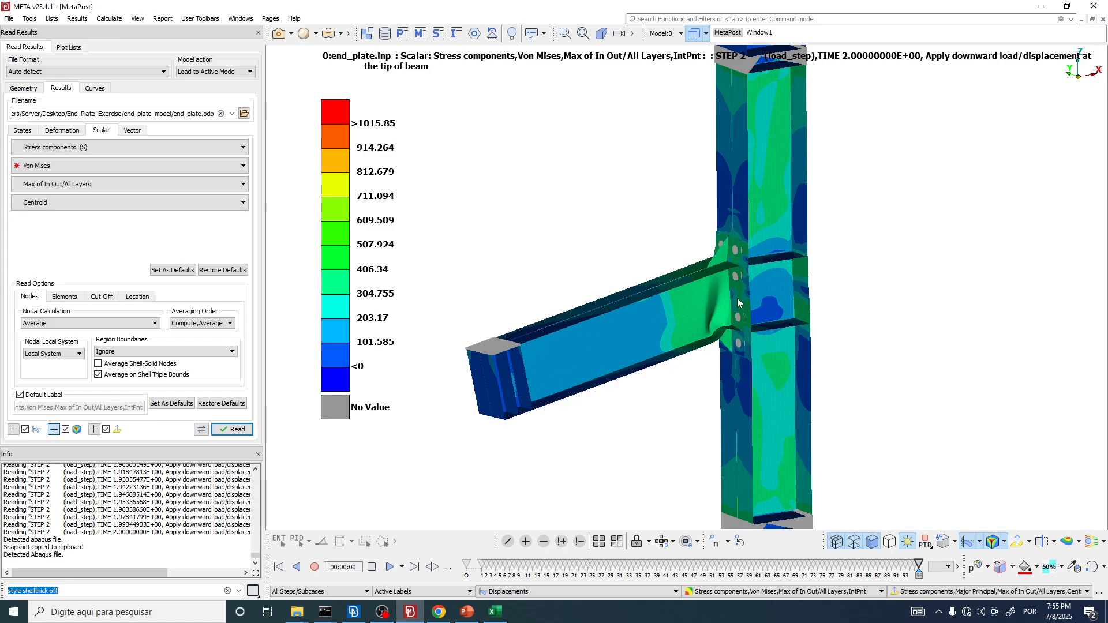